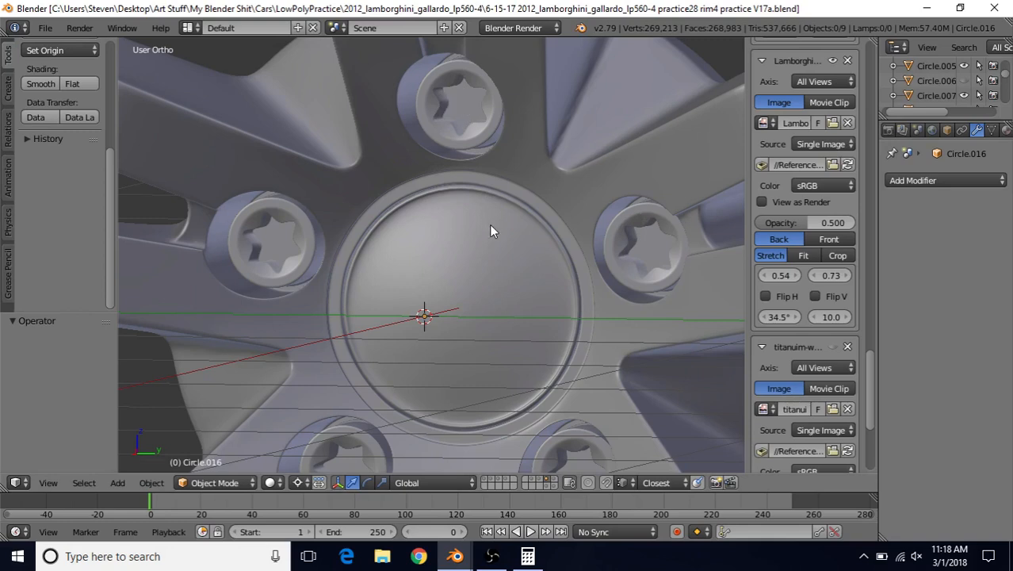
- Show the layer holding the finished lug bolt, select the bolt, and examine its socket head, conical section and threaded shank
scroll(489, 230, "down", 1)
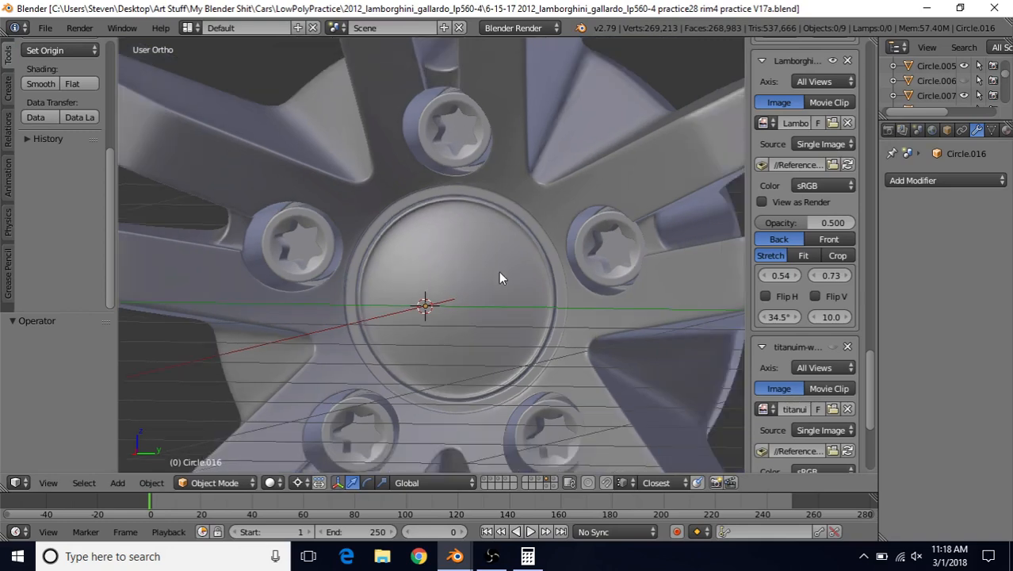
left_click(555, 480)
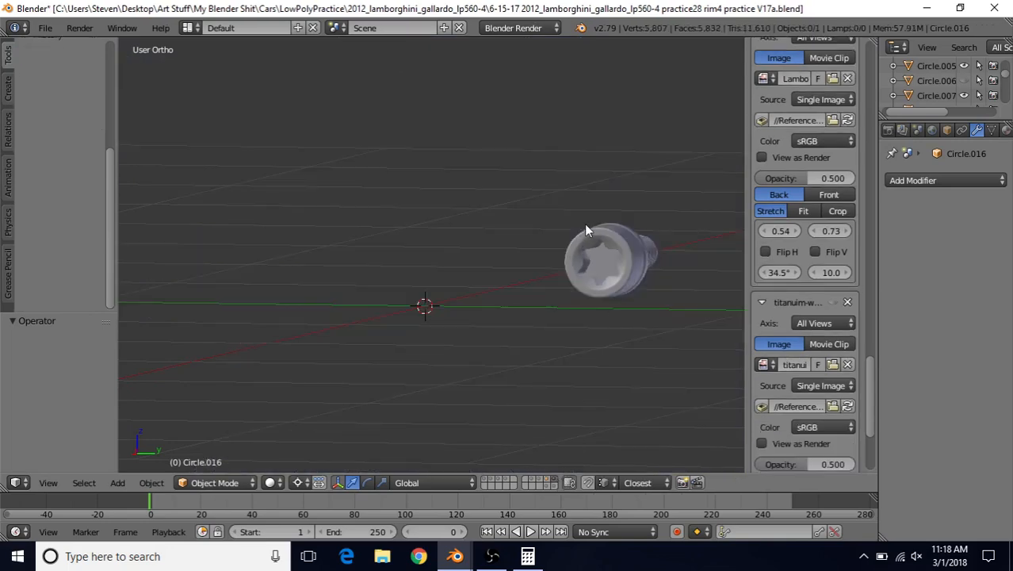
middle_click_drag(502, 240, 665, 270)
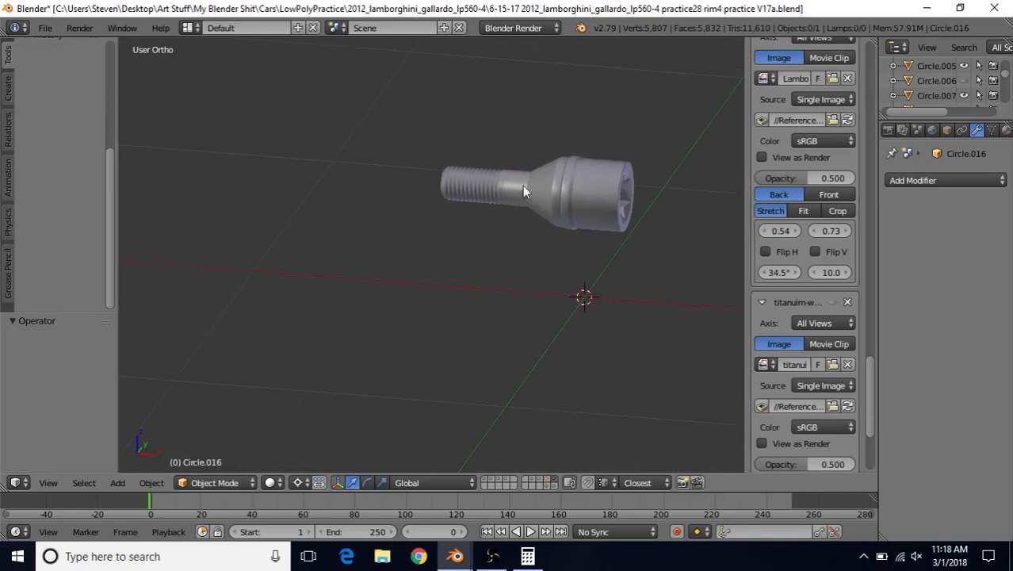
right_click(559, 199)
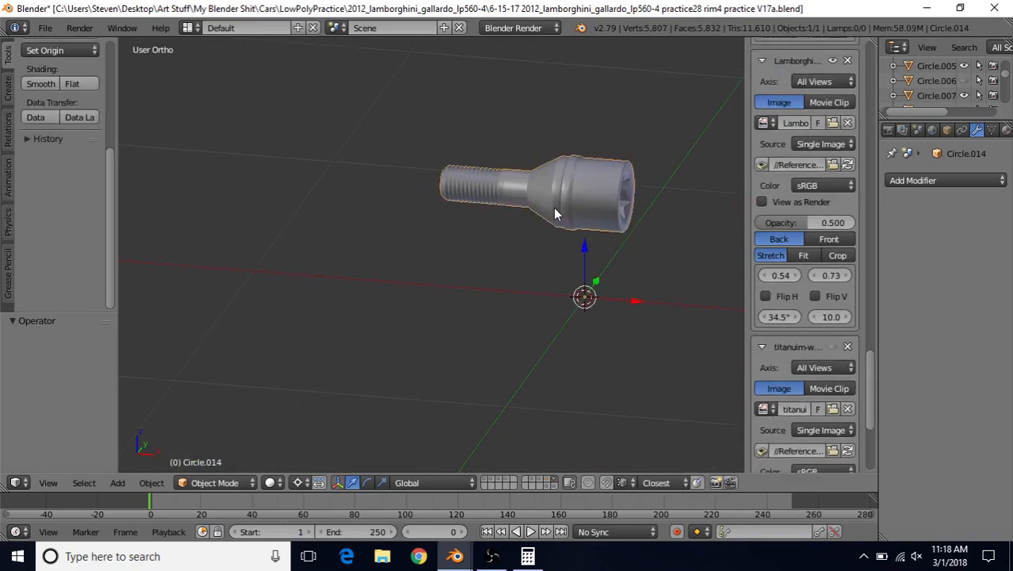
key("KP_Decimal")
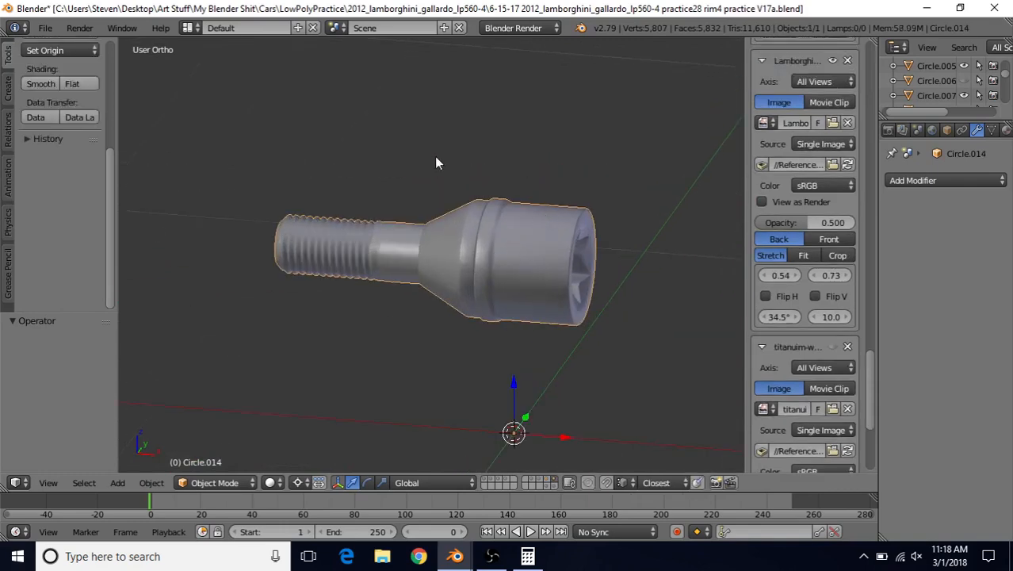
middle_click_drag(553, 187, 466, 167)
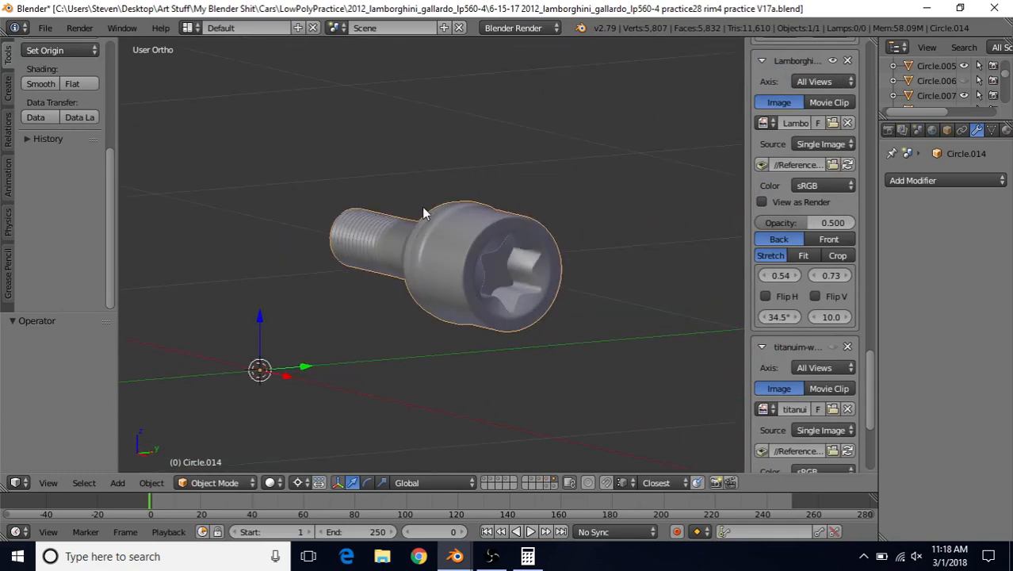
middle_click_drag(523, 252, 386, 276)
scroll(489, 244, "up", 3)
scroll(374, 249, "down", 2)
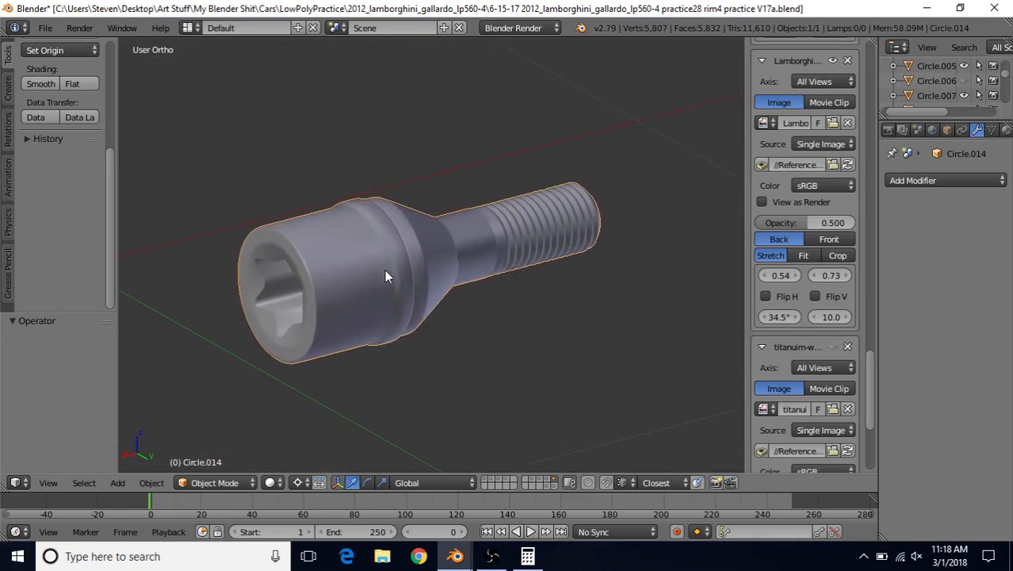
middle_click_drag(464, 240, 631, 260)
middle_click_drag(513, 279, 552, 272)
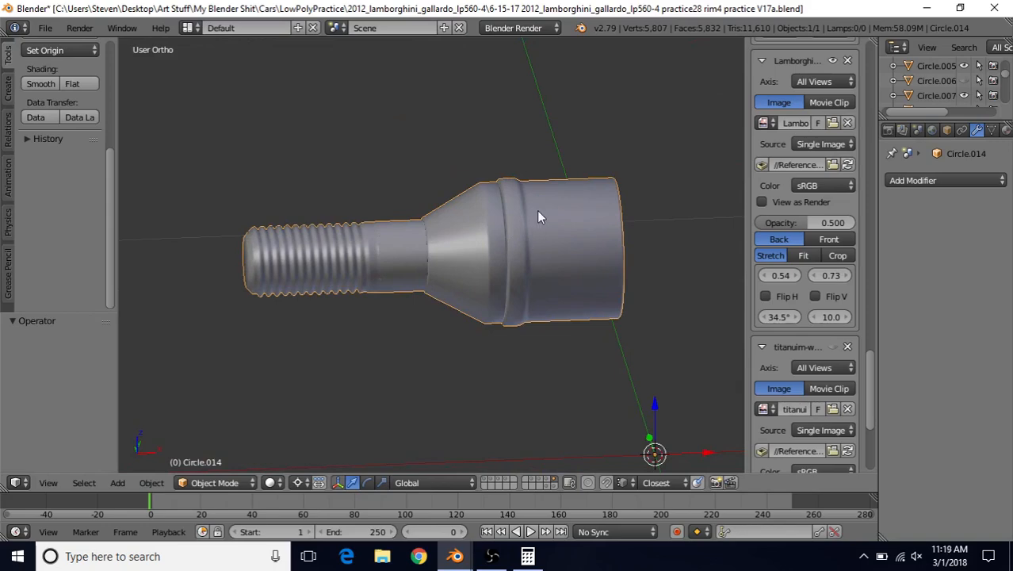
- Try to move the bolt's linked conical section along the X axis in Edit Mode after changing the pivot point, and return to Object Mode
key("Tab")
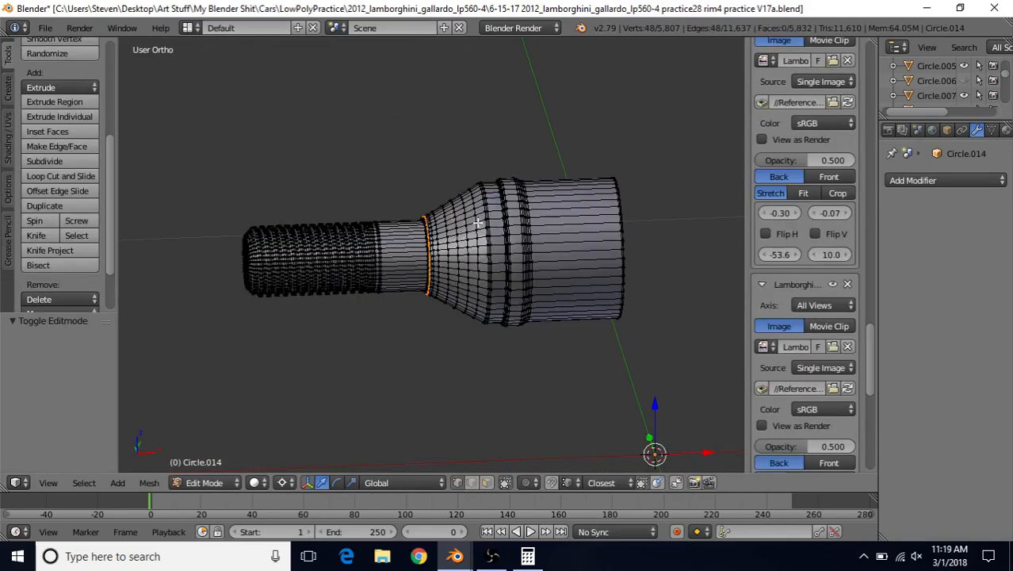
key("ctrl+l")
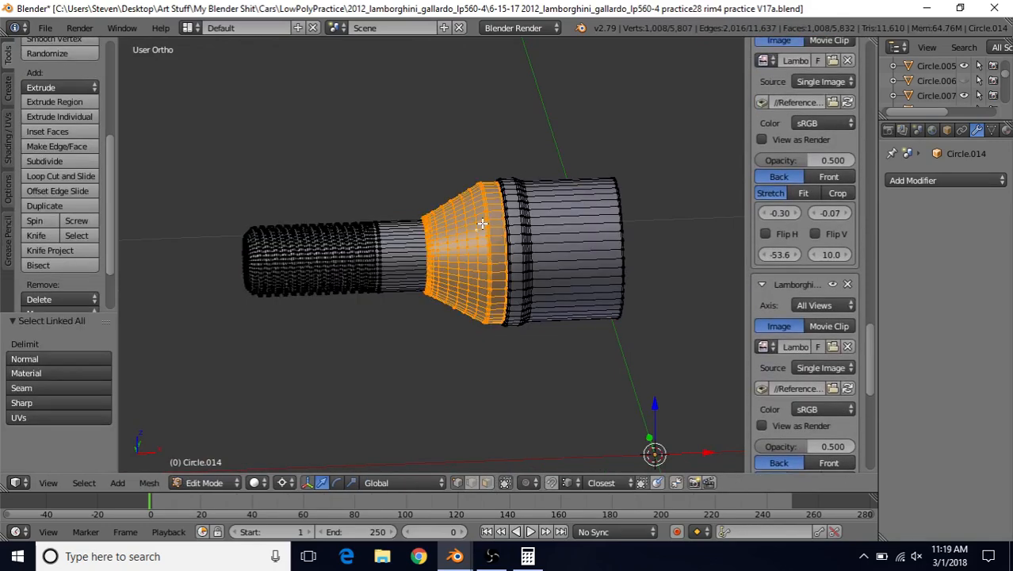
scroll(482, 224, "up", 1)
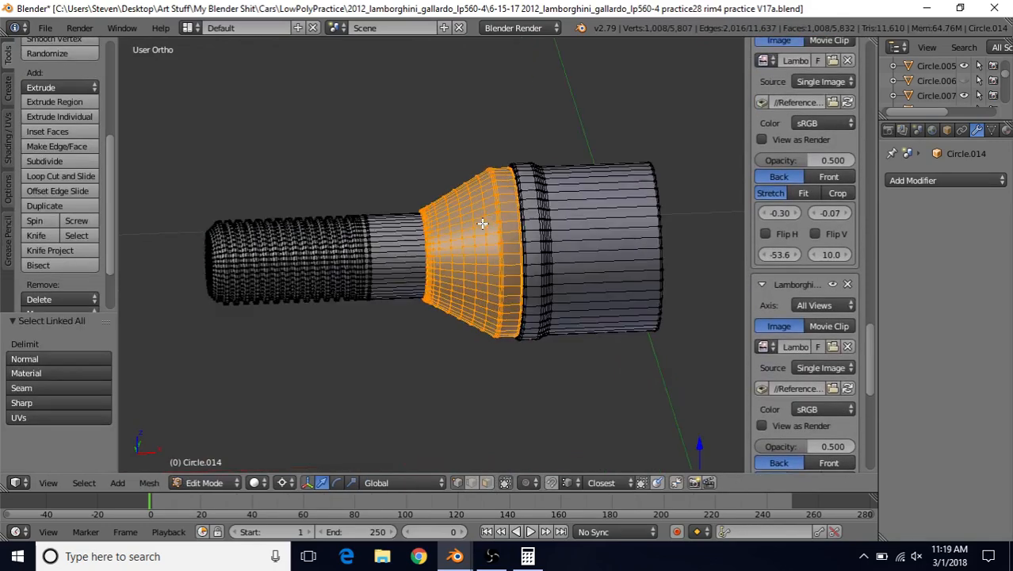
left_click(283, 486)
left_click(330, 416)
mouse_move(509, 252)
left_mouse_down()
mouse_move(520, 252)
mouse_move(478, 256)
mouse_move(524, 259)
mouse_move(474, 263)
mouse_move(525, 263)
mouse_move(503, 264)
left_mouse_up()
right_click(502, 265)
scroll(520, 254, "down", 1)
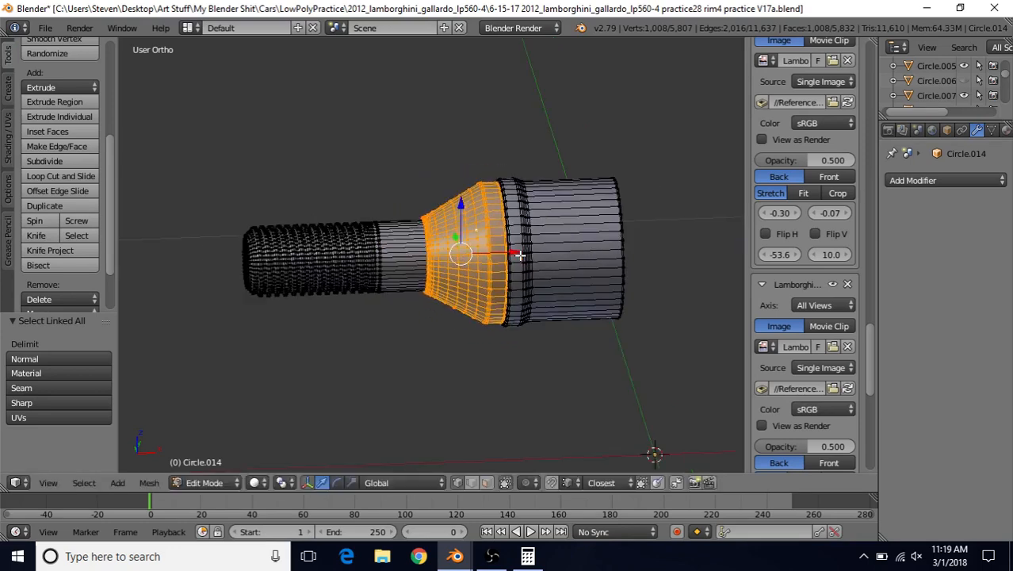
key("Tab")
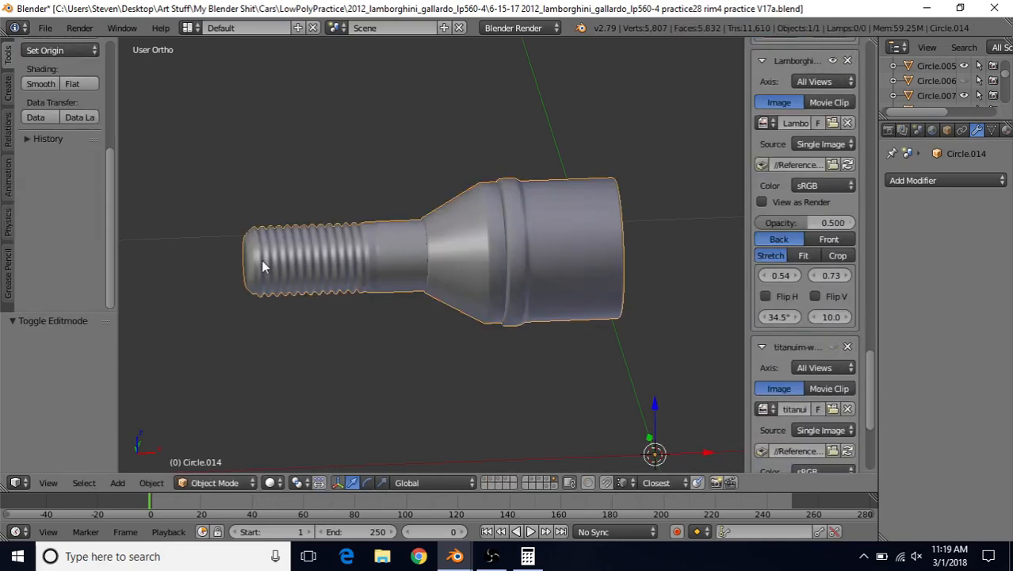
middle_click_drag(588, 252, 485, 273)
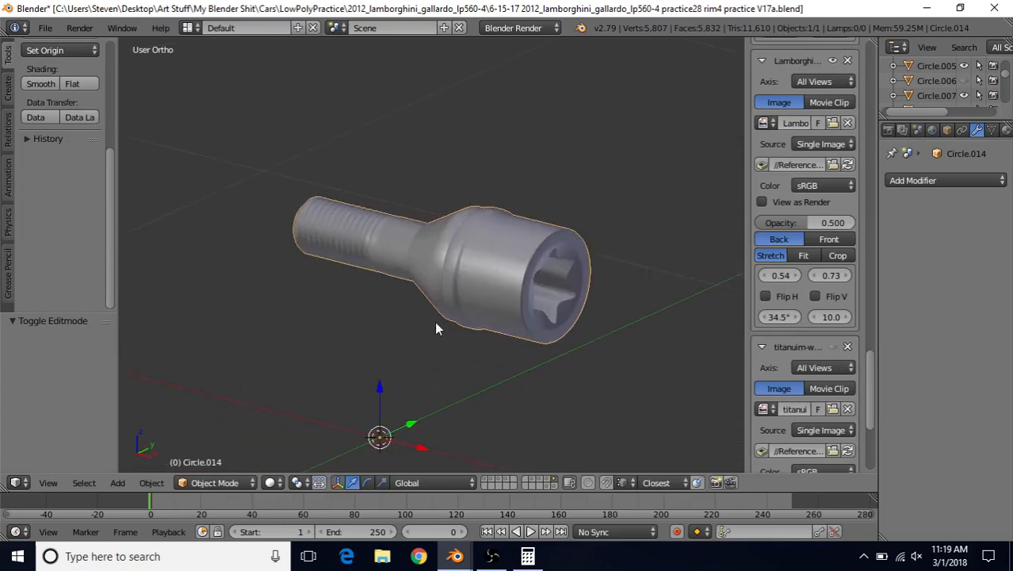
middle_click_drag(426, 271, 568, 255)
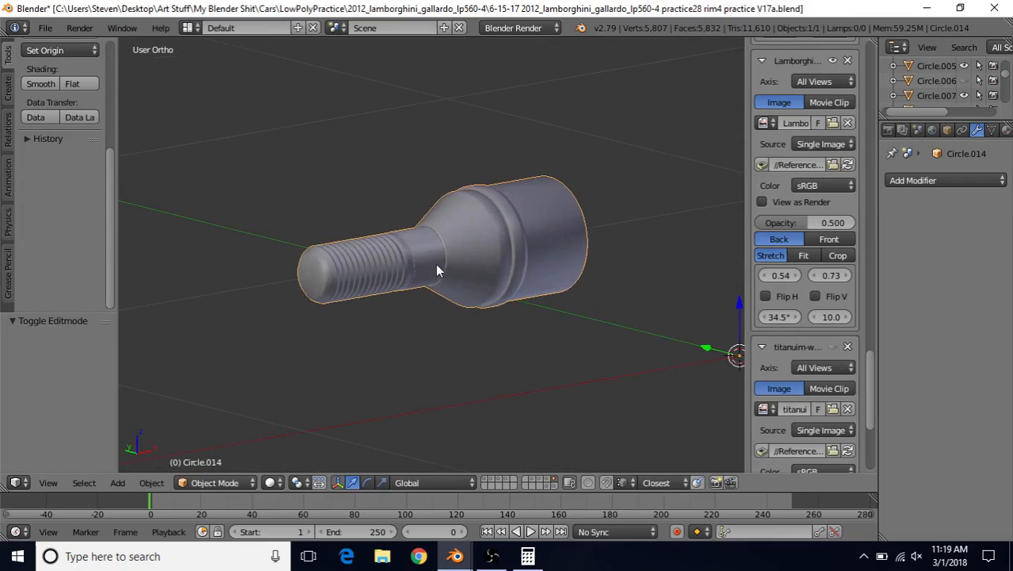
middle_click_drag(435, 272, 463, 308)
- Switch to the Blender window with the 6-15-17 2012_lamborghini_gallardo_lp560-4 file, show an empty layer, and bring up the primitive creation tools
mouse_move(455, 555)
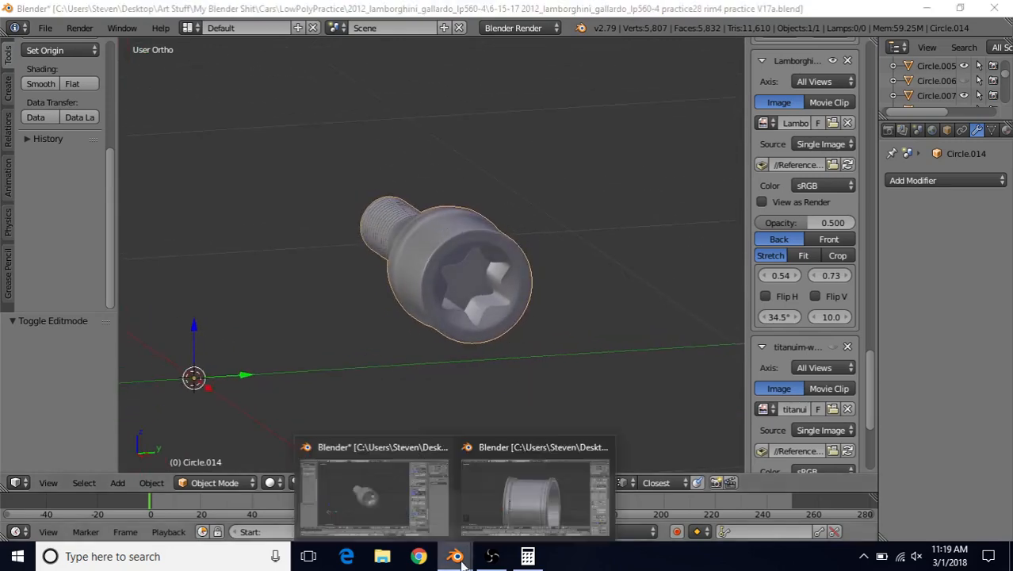
left_click(523, 499)
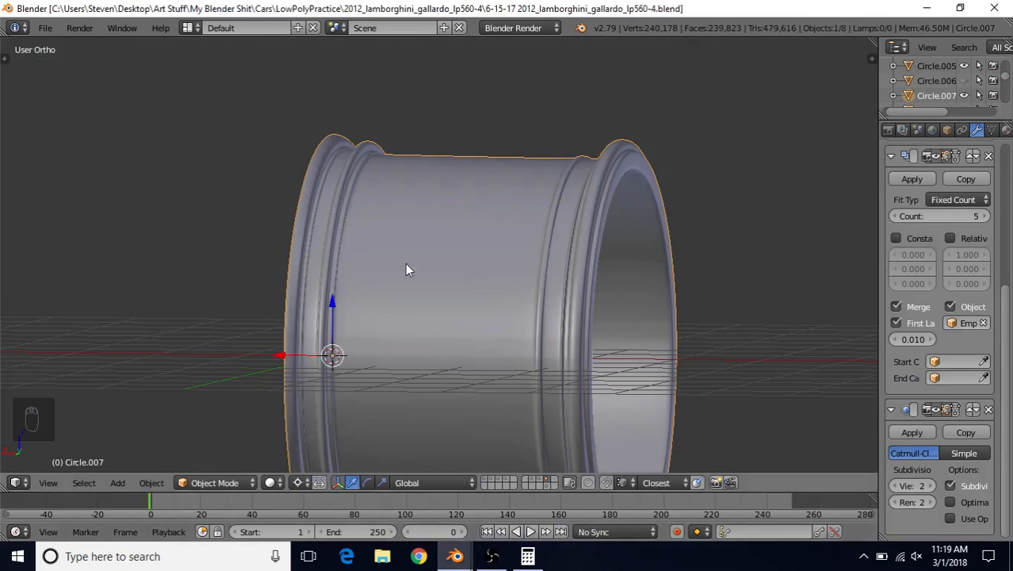
left_click(557, 483)
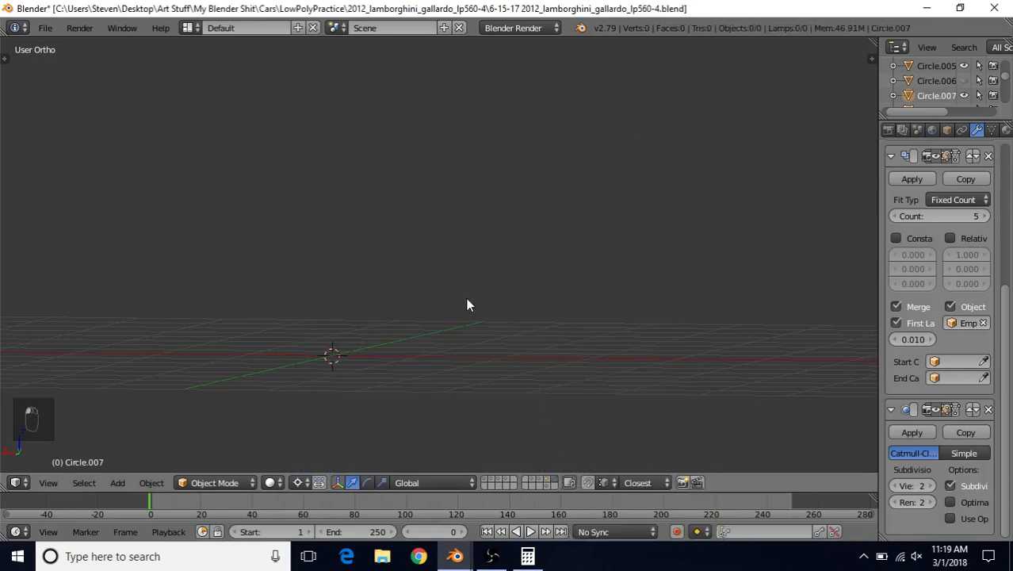
middle_click_drag(409, 310, 558, 335)
key("t")
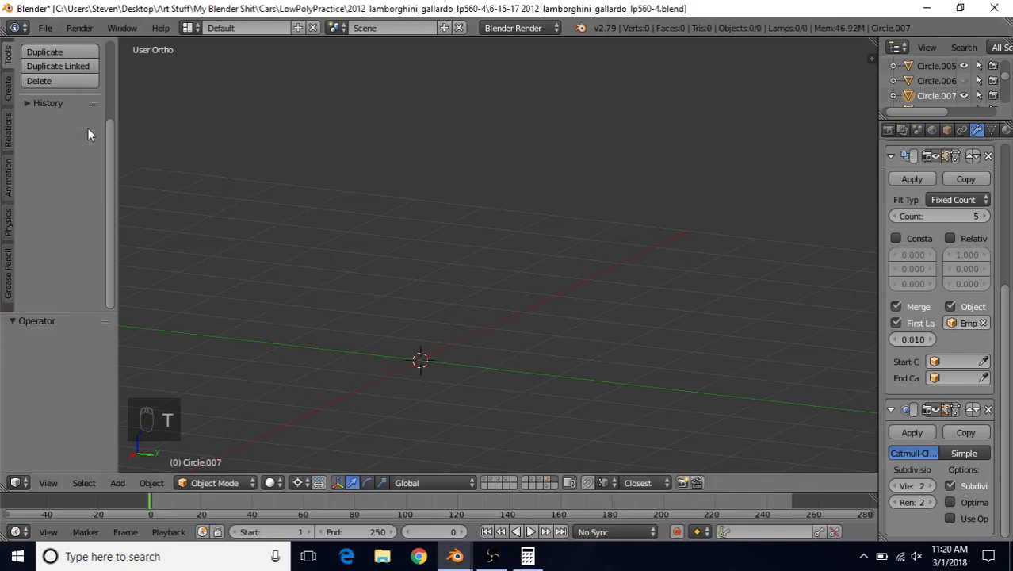
left_click_drag(111, 138, 118, 42)
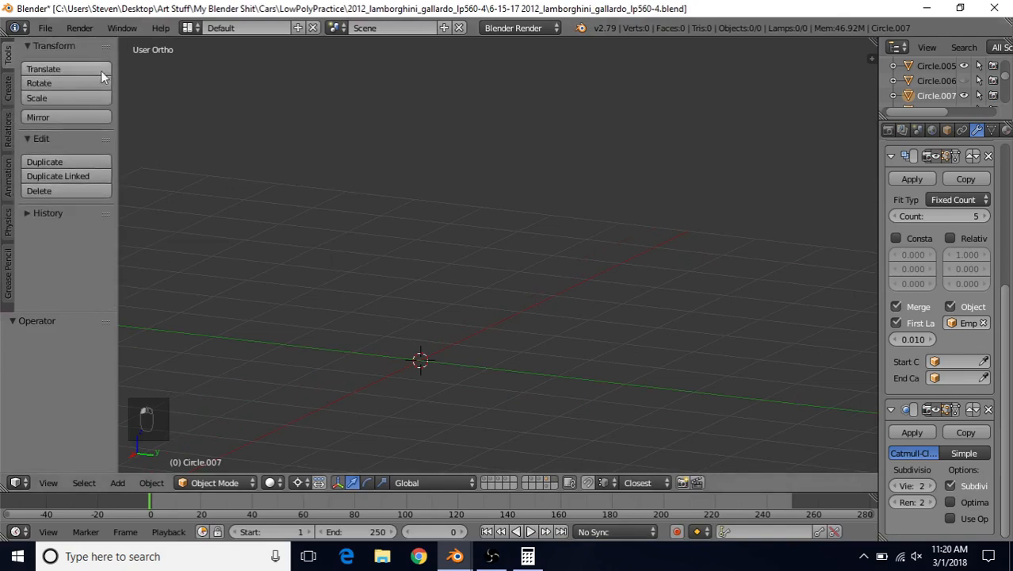
left_click(8, 88)
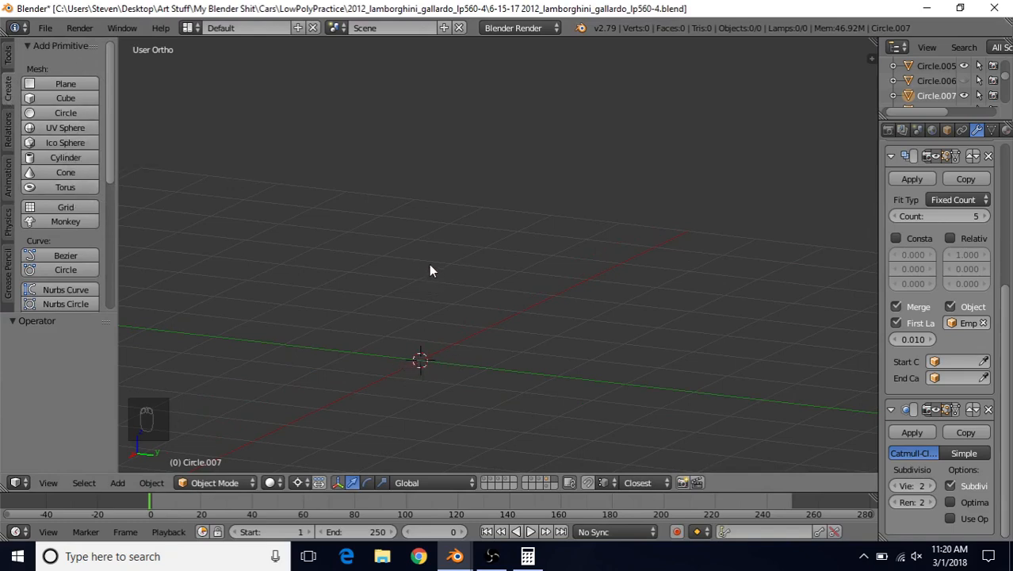
- Snap the 3D cursor to the centre and add a mesh circle with 12 vertices there
key("shift+s")
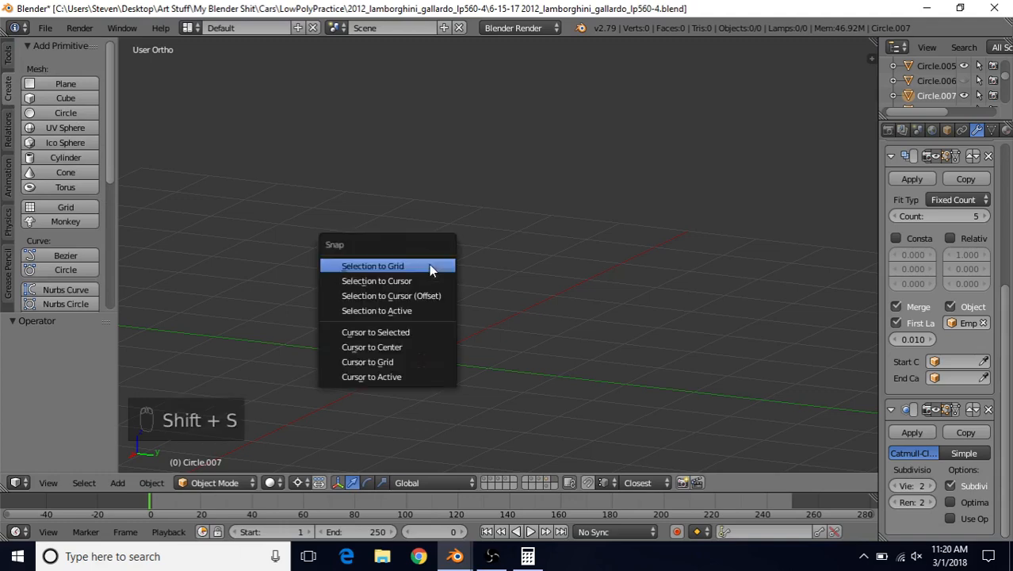
left_click(387, 345)
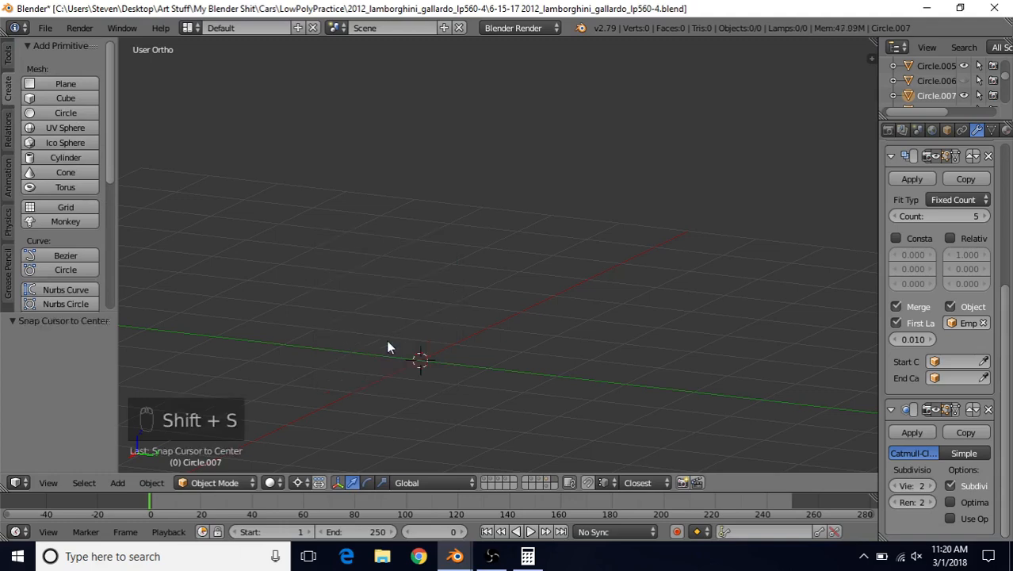
left_click(63, 112)
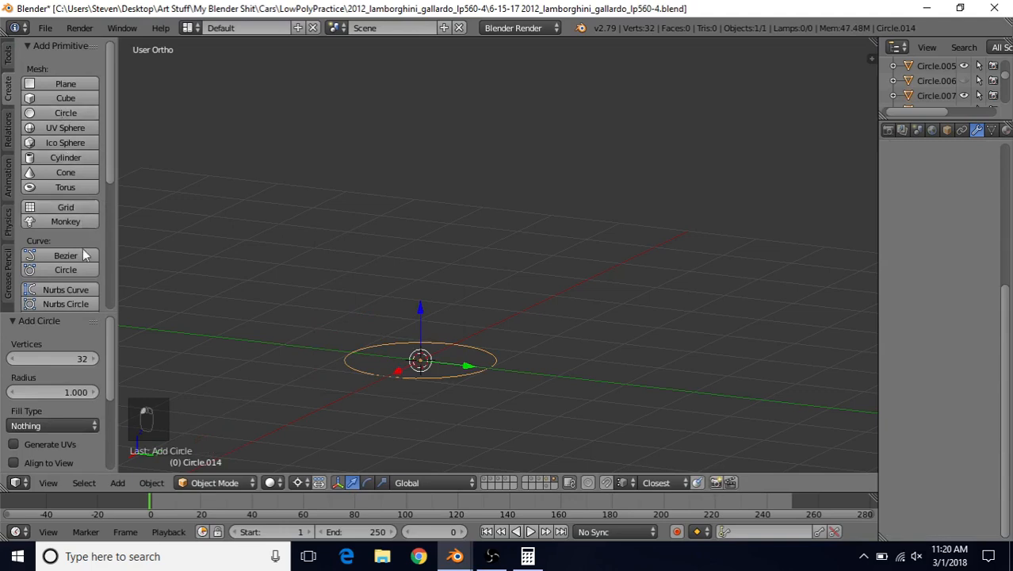
left_click(56, 361)
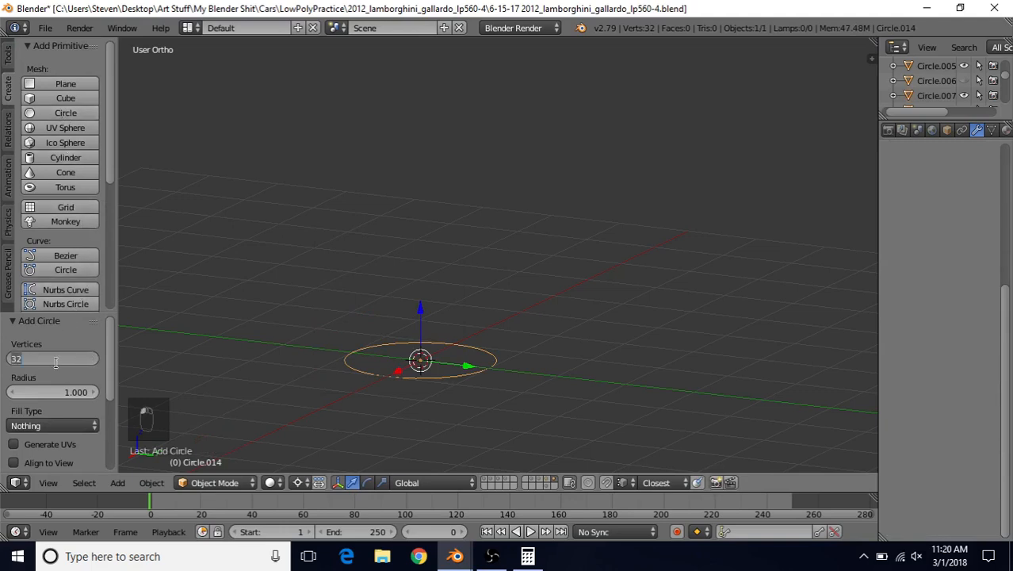
type("12")
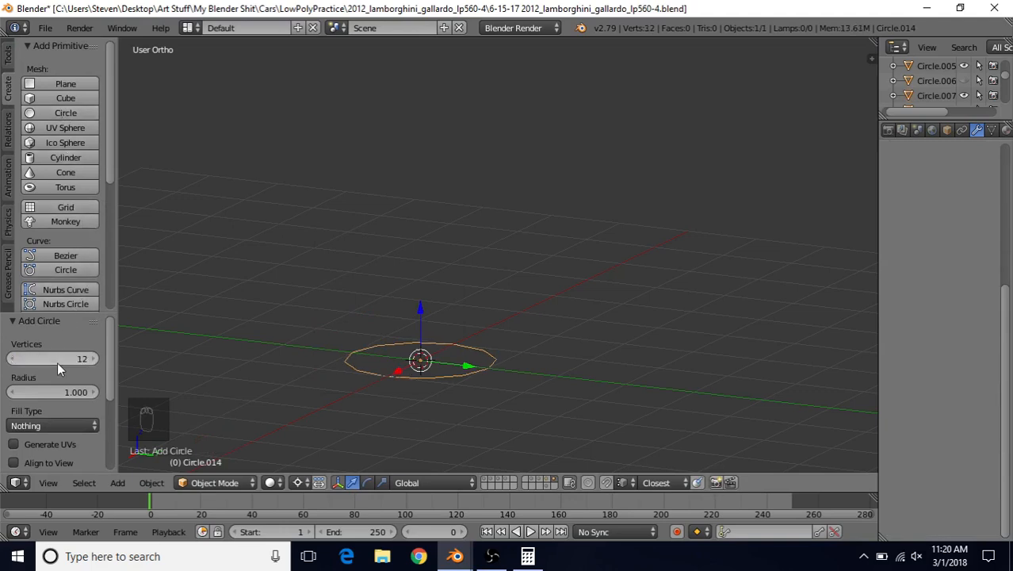
key("Return")
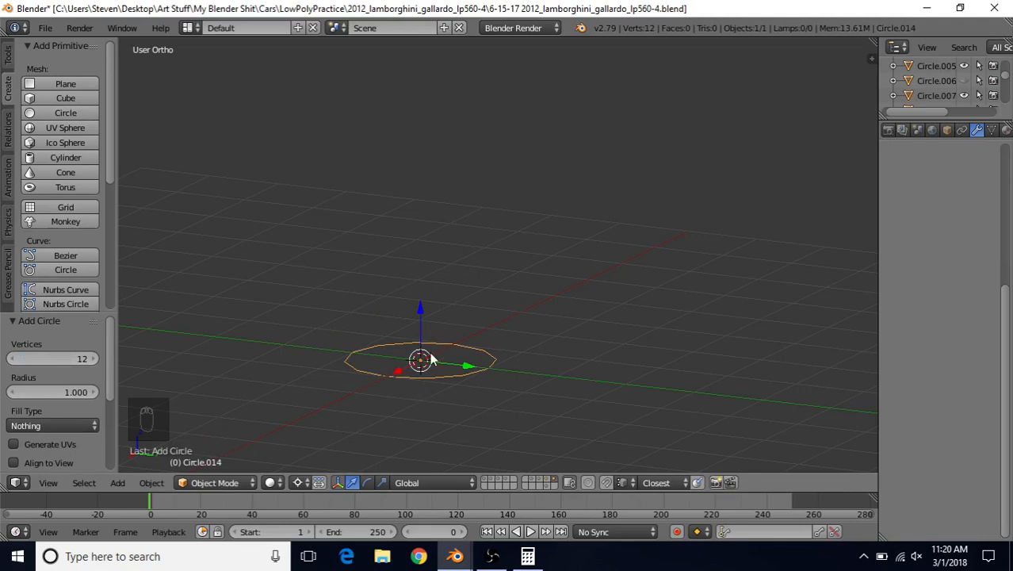
- Examine the star-shaped socket of the finished bolt in the practice V17a file, and return to the file with the new circle
mouse_move(455, 556)
left_click(431, 515)
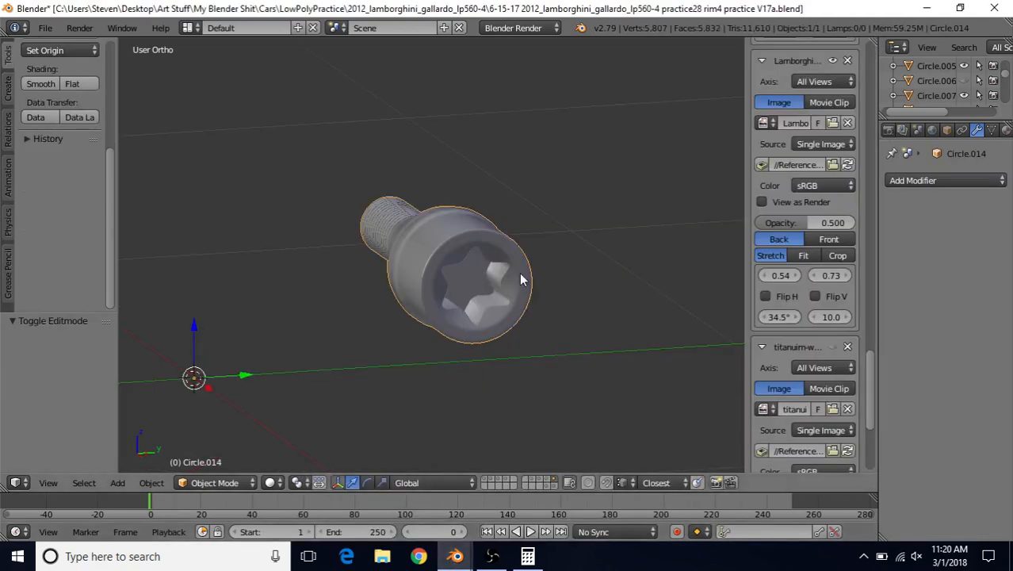
middle_click_drag(521, 271, 502, 260)
scroll(494, 265, "up", 3)
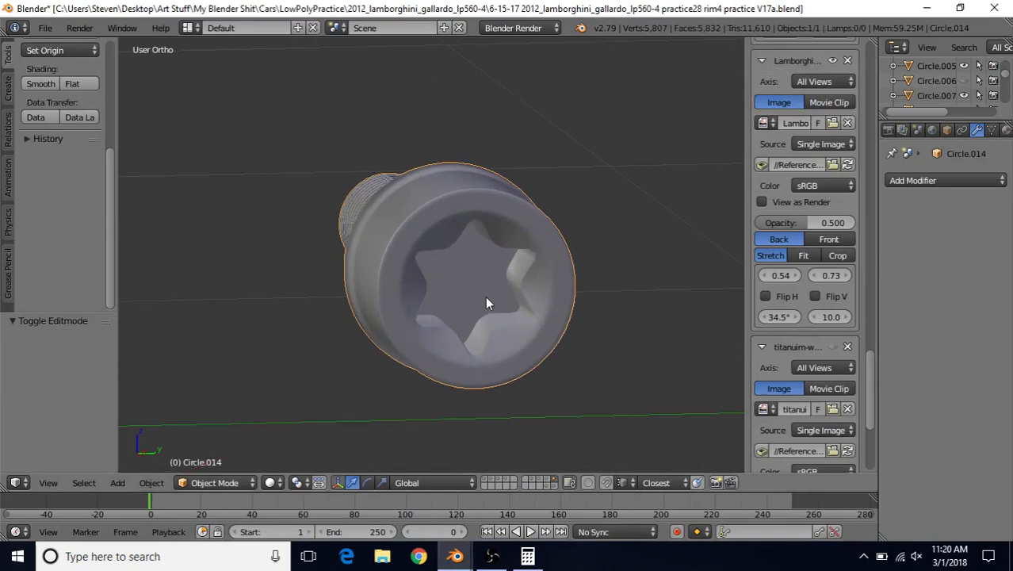
middle_click_drag(485, 298, 466, 287)
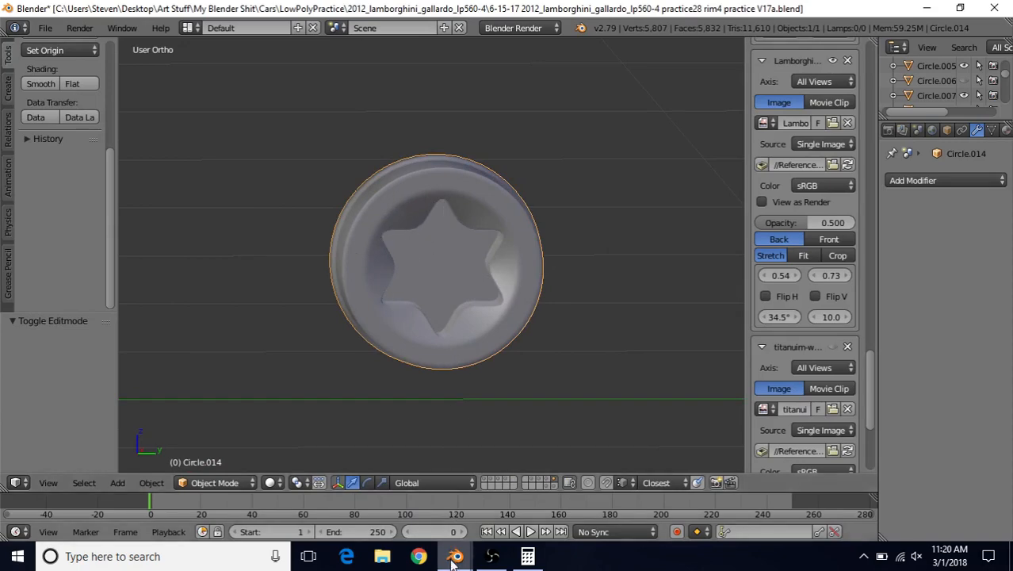
mouse_move(454, 555)
left_click(489, 502)
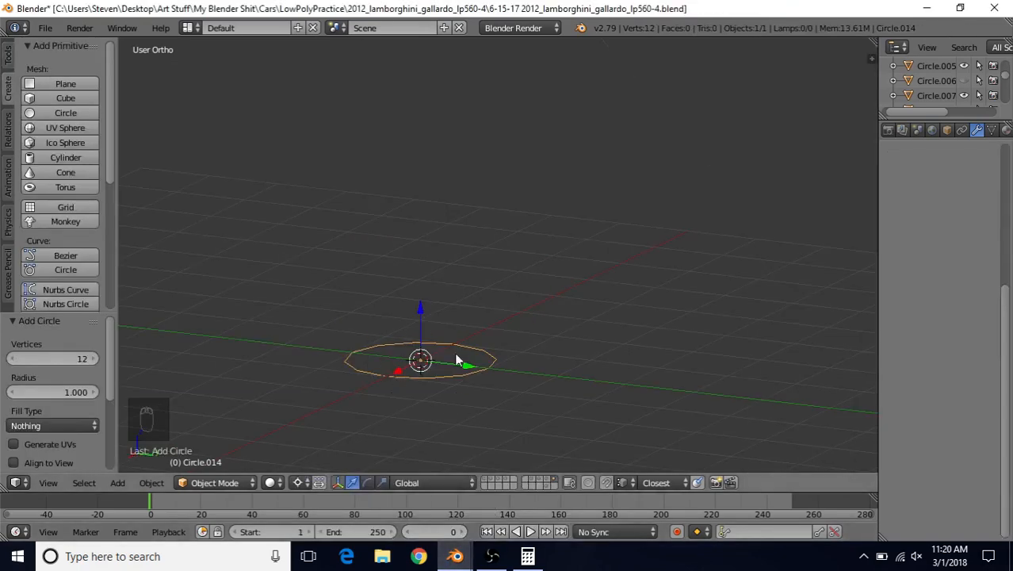
- Rotate the whole circle 90° about the Y axis in Edit Mode and view it from the right against the wheel reference image
middle_click_drag(497, 335, 552, 313)
key("Tab")
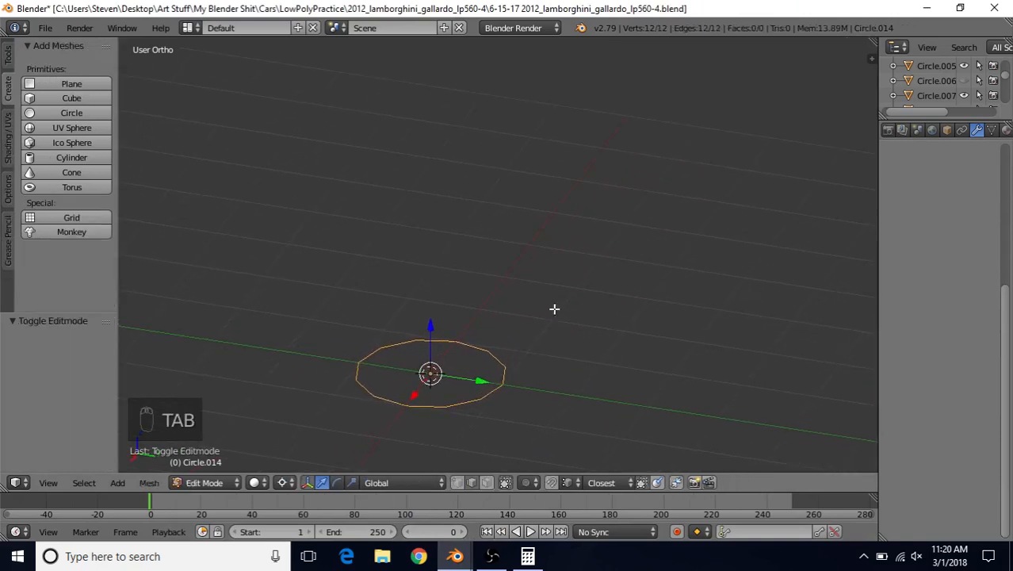
type("r")
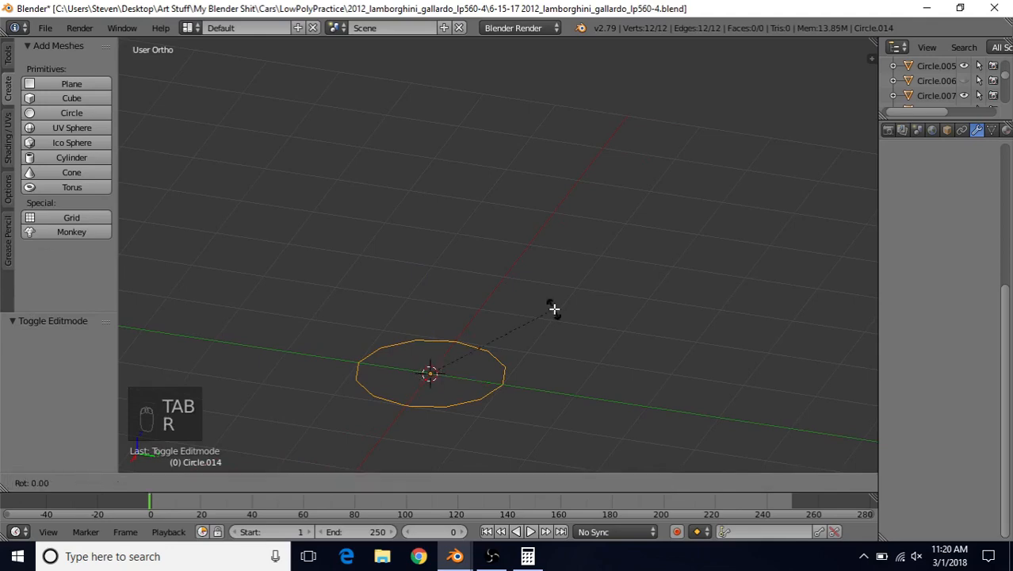
type("y90")
key("Return")
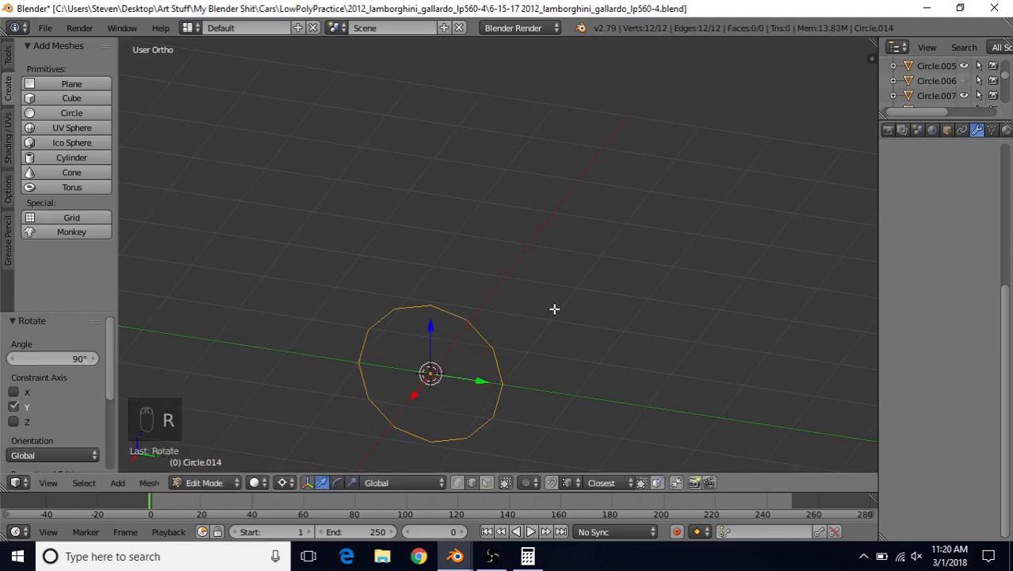
key("KP_3")
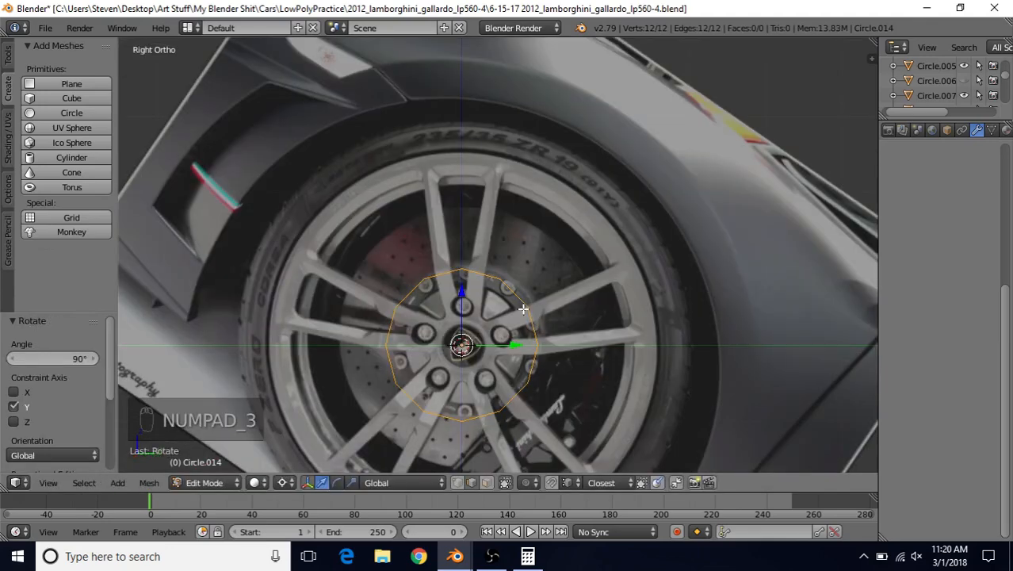
- Scale the circle down to about 0.248 and move it up about 0.434 along Z toward the top lug bolt
scroll(517, 302, "up", 1)
scroll(509, 294, "up", 2)
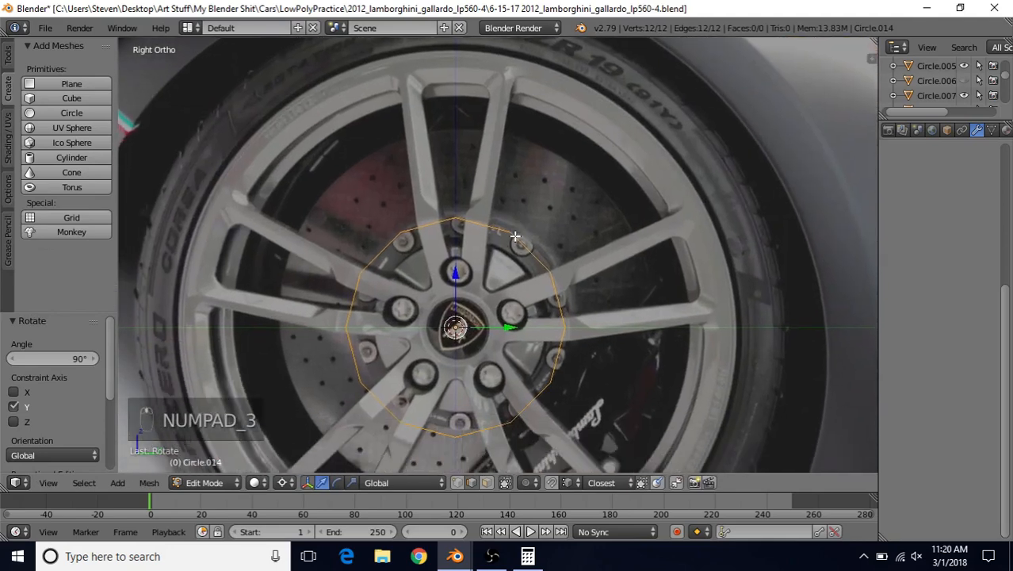
key("s")
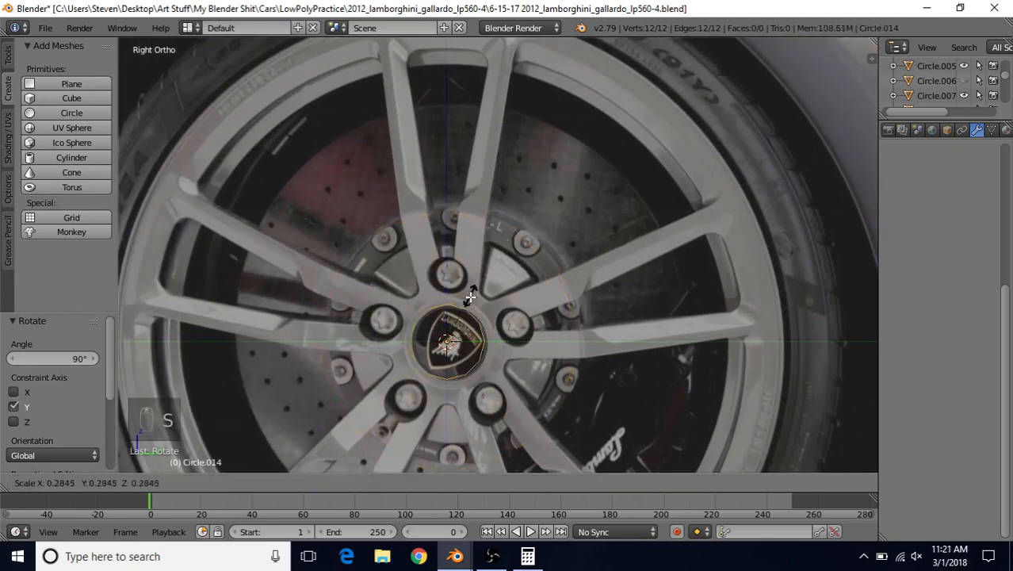
left_click(467, 299)
scroll(467, 301, "up", 2)
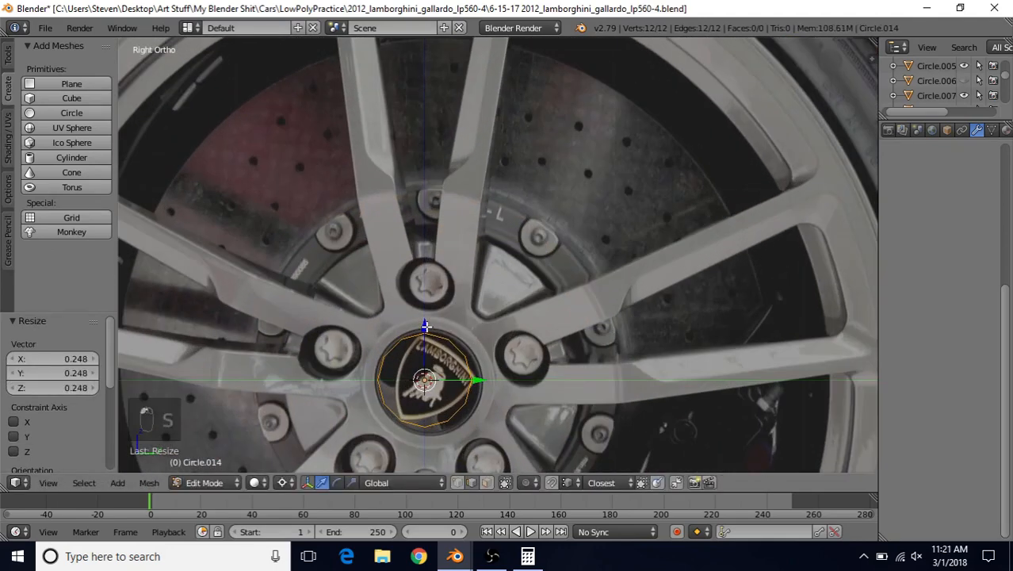
left_click_drag(425, 325, 432, 297)
scroll(432, 296, "up", 4)
- Set the pivot point to Median Point and scale the circle to about 0.597 around its own centre
key("s")
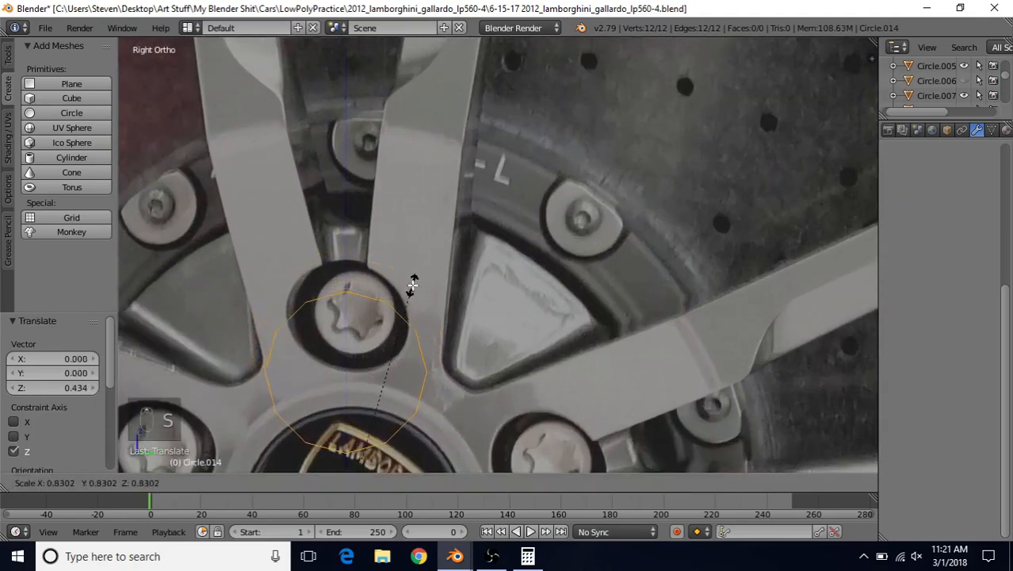
right_click(408, 285)
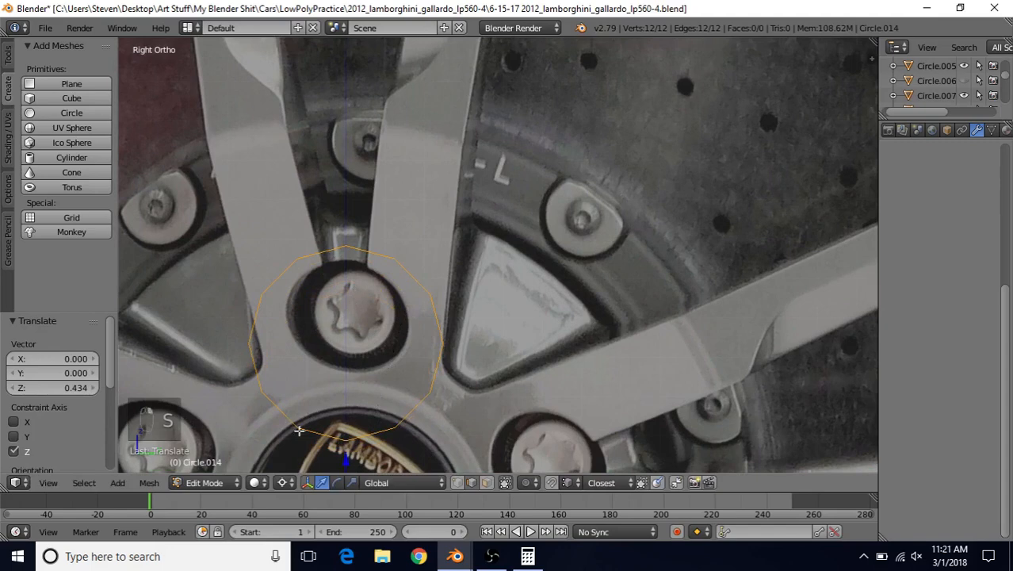
scroll(363, 369, "down", 2)
left_click(282, 481)
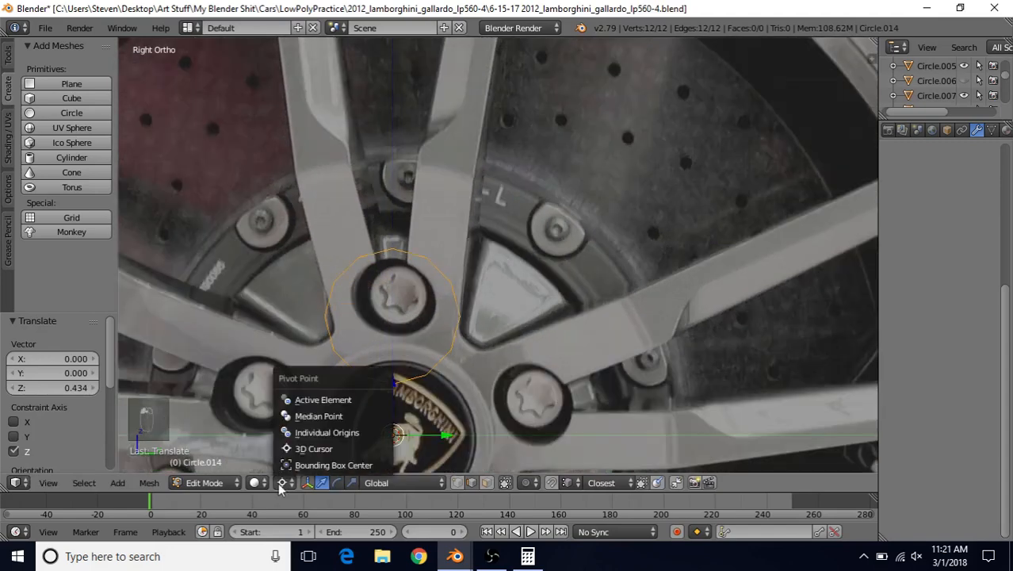
left_click(317, 417)
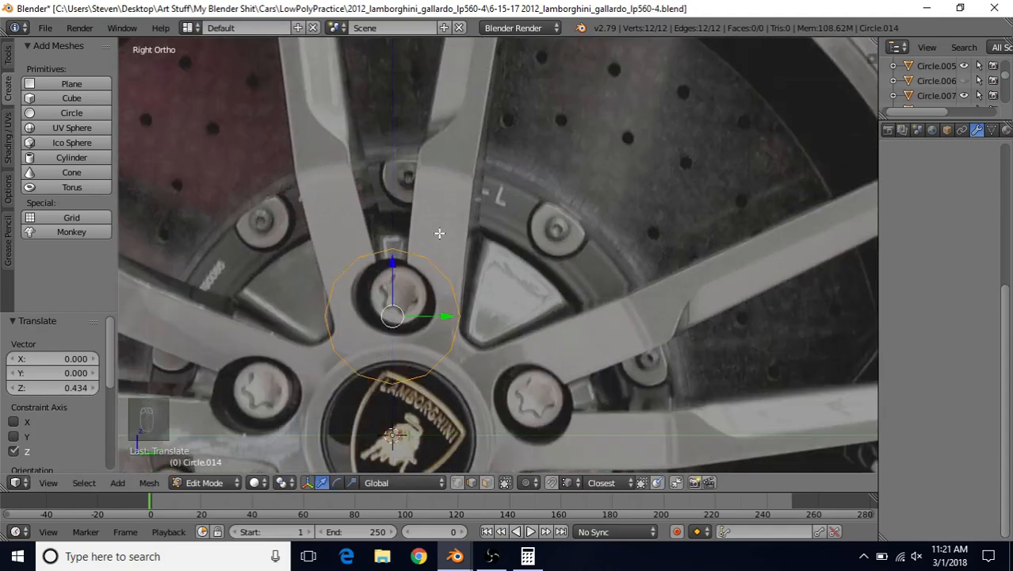
key("s")
left_click(415, 268)
scroll(403, 312, "up", 2)
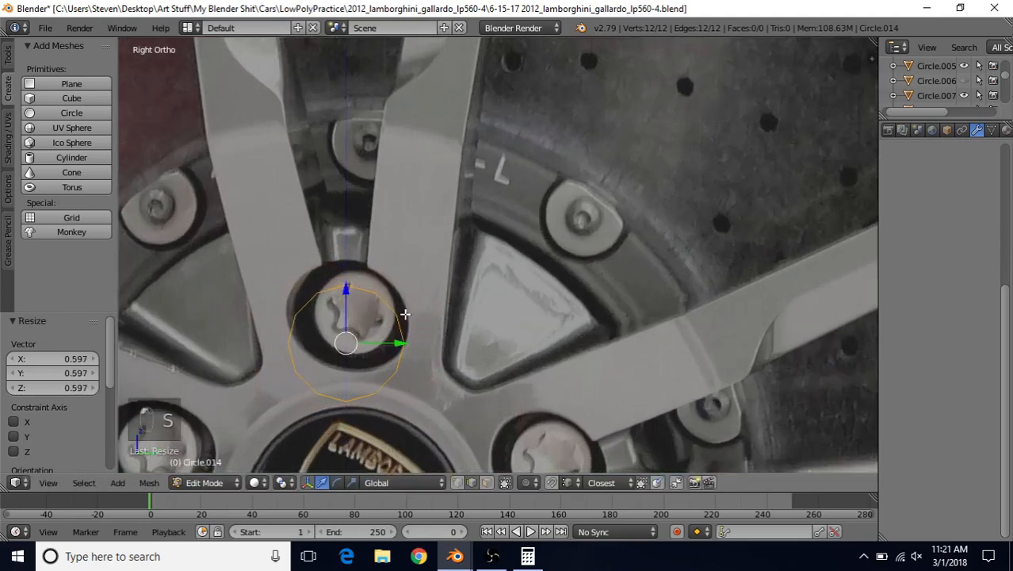
middle_click_drag(401, 319, 434, 272, "shift")
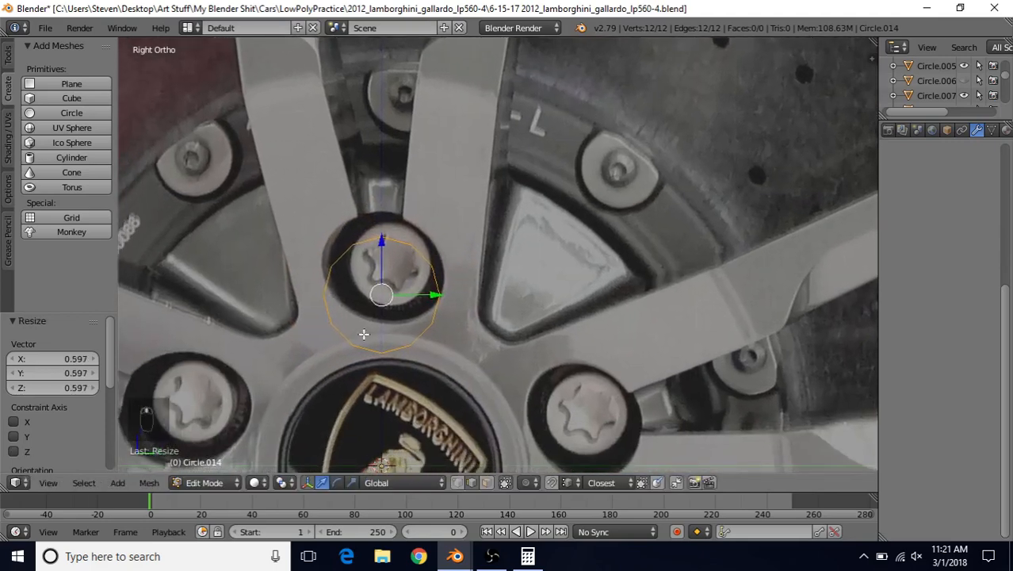
- Scale the circle to about 0.717 and move it up about 0.076 along Z onto the top bolt head
key("s")
left_click(419, 228)
key("g")
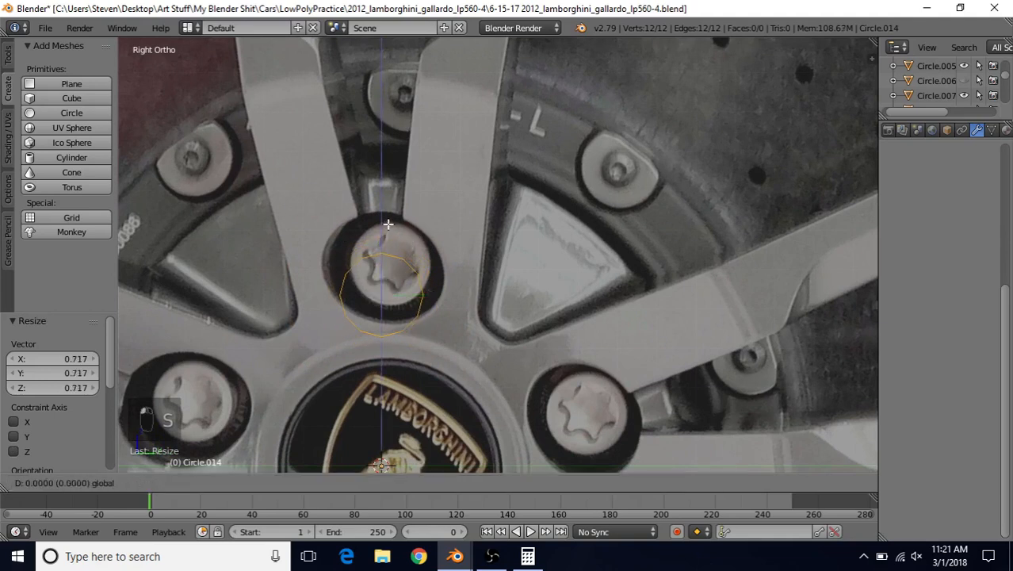
left_click(391, 213)
- Fine-tune the circle around the bolt head by scaling it 1.097 and 0.972 and shifting it -0.006 and 0.006 along Z
key("s")
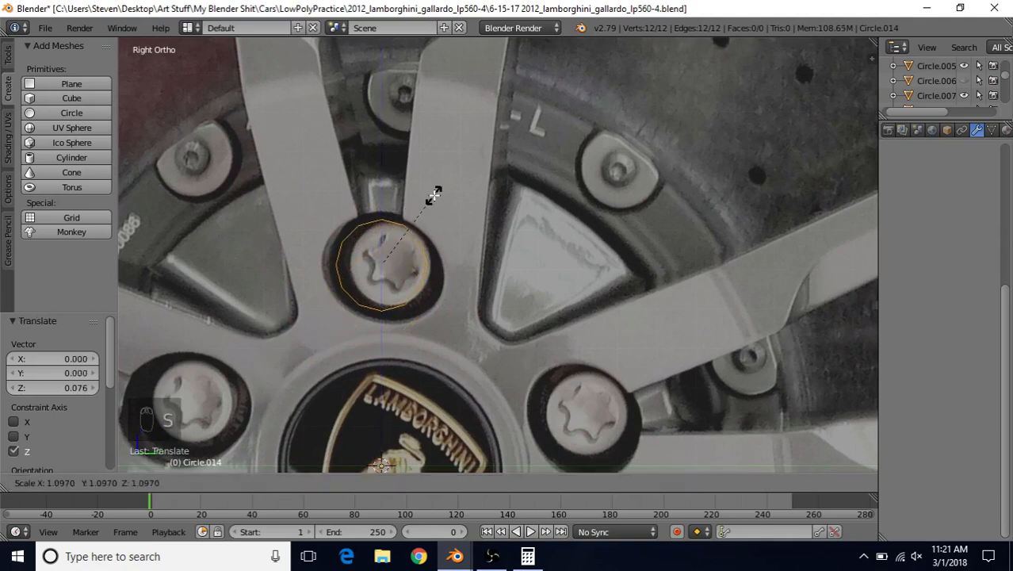
left_click(434, 196)
key("g")
key("z")
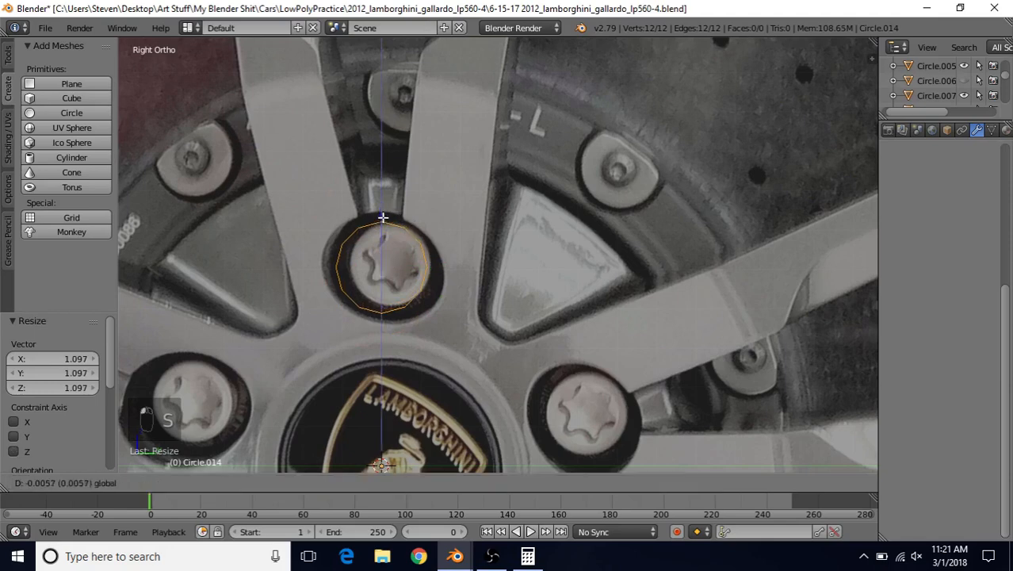
left_click(383, 214)
key("s")
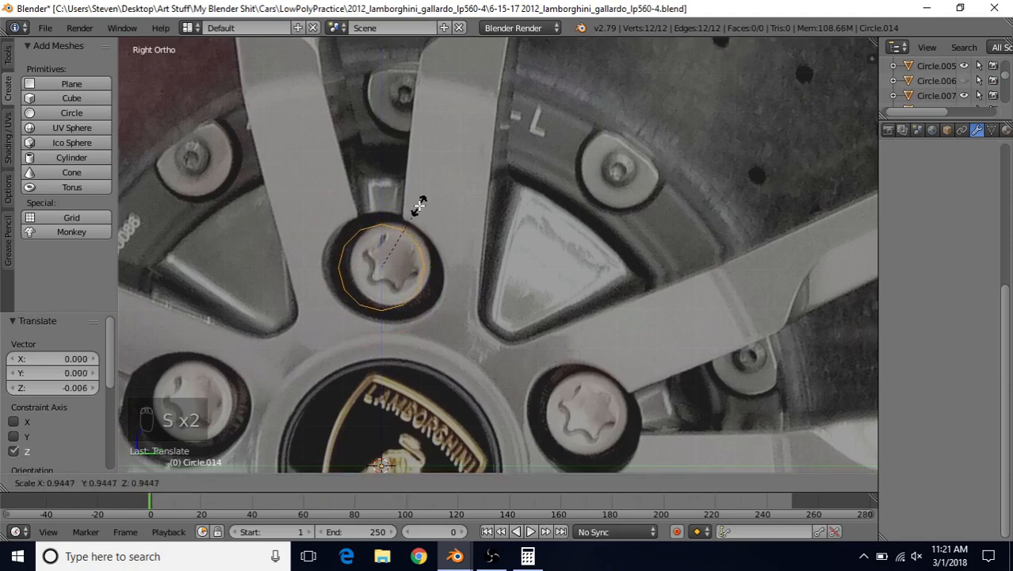
left_click(386, 211)
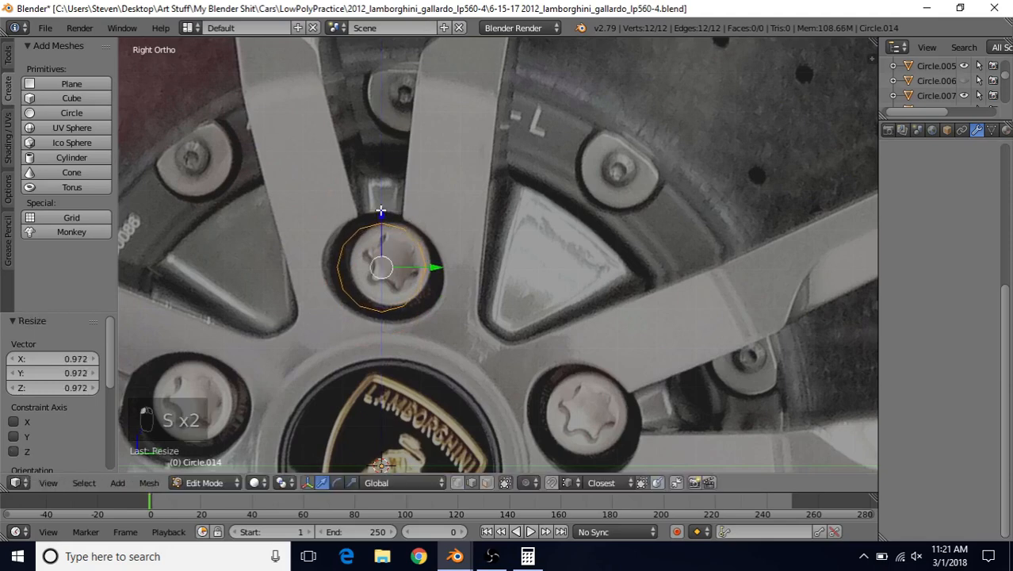
key("g")
key("z")
left_click(384, 207)
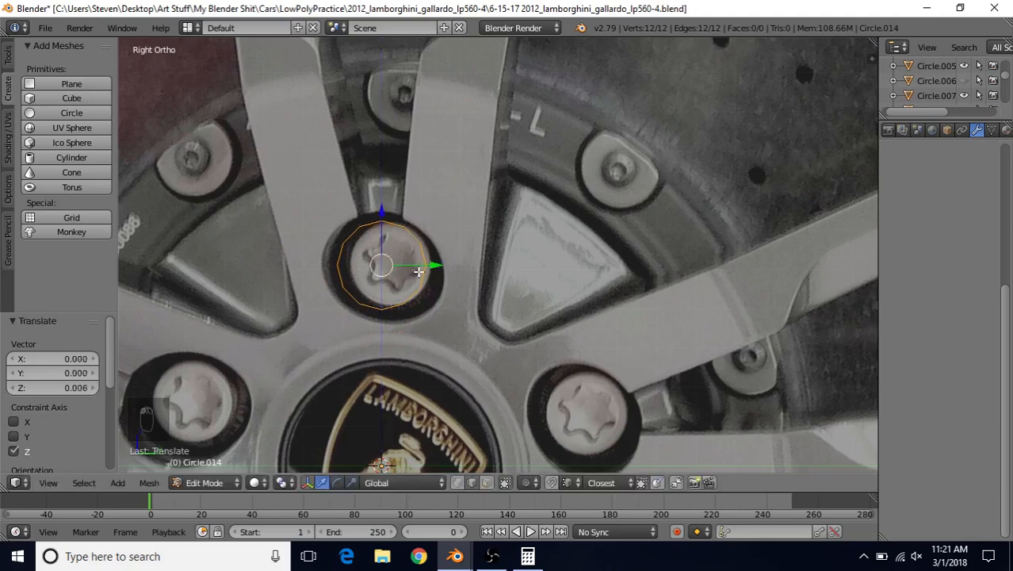
- Switch the circle's mesh selection to vertex mode
scroll(509, 261, "down", 2)
scroll(511, 278, "up", 1)
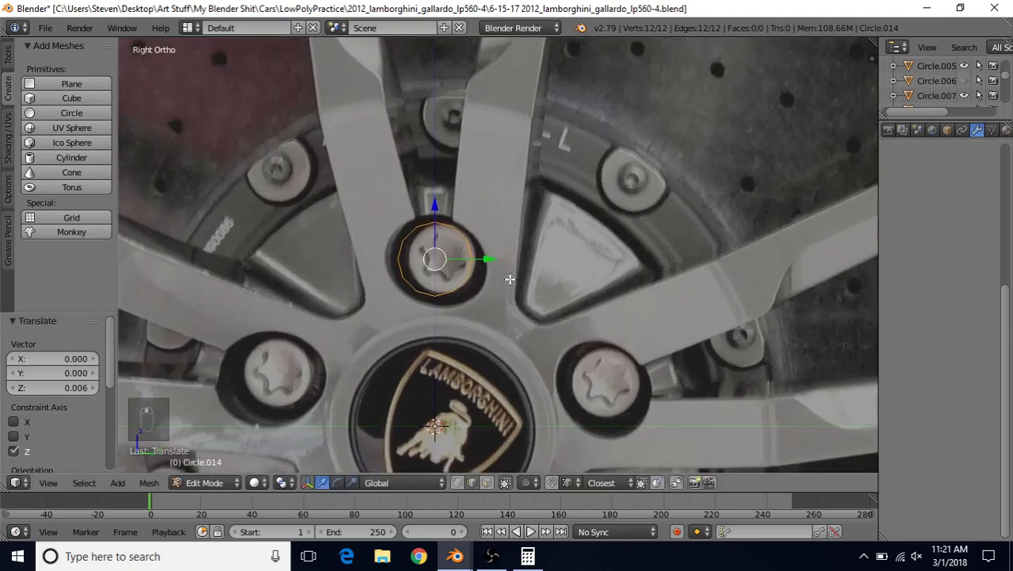
scroll(392, 262, "up", 3)
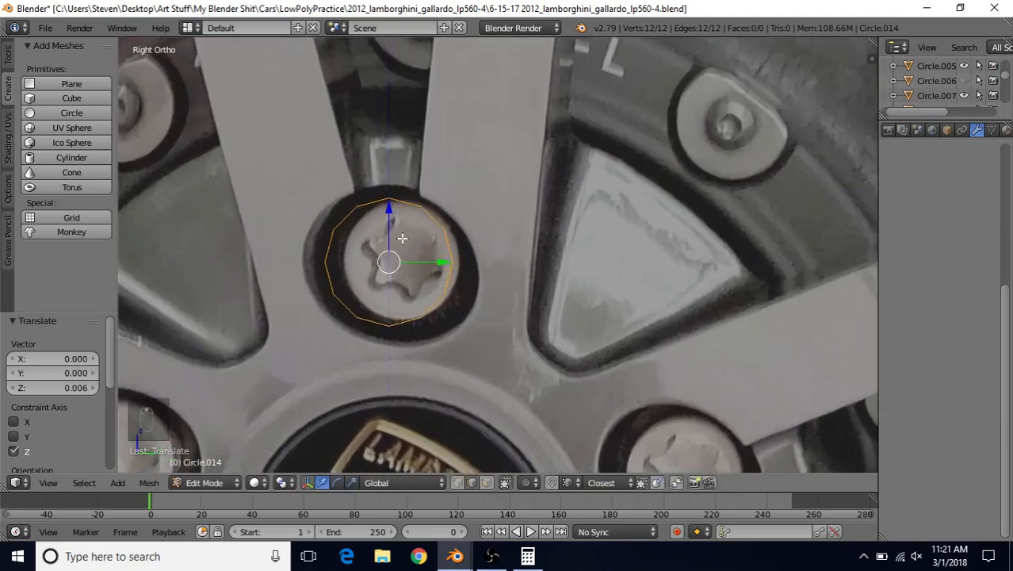
scroll(396, 235, "up", 1)
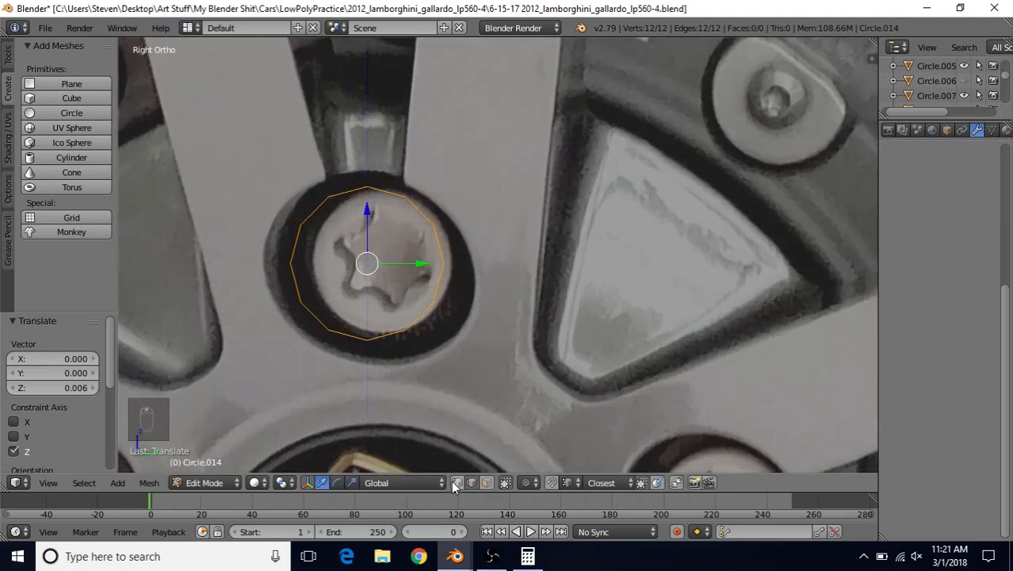
middle_click_drag(471, 281, 497, 289, "shift")
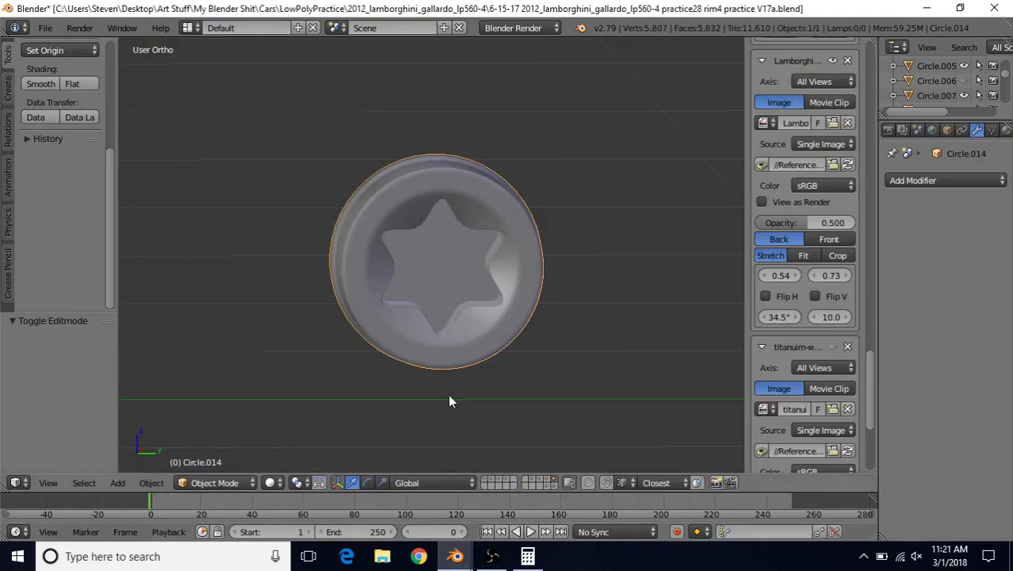
- Examine the finished bolt's star socket, rim and side profile in the practice V17a file, and return to the file with the circle
middle_click_drag(437, 238, 428, 226)
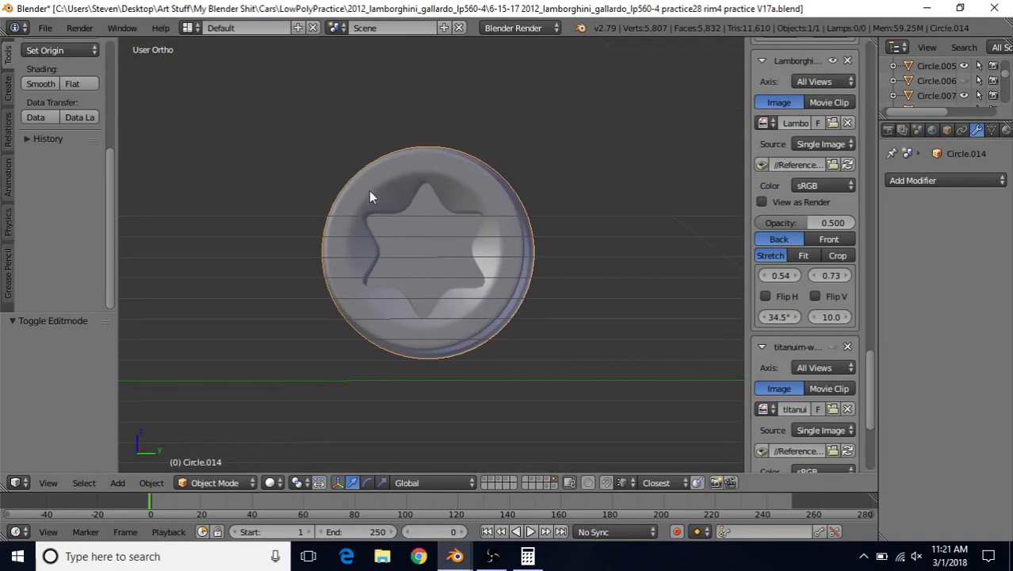
middle_click_drag(376, 211, 494, 232)
scroll(519, 258, "up", 4)
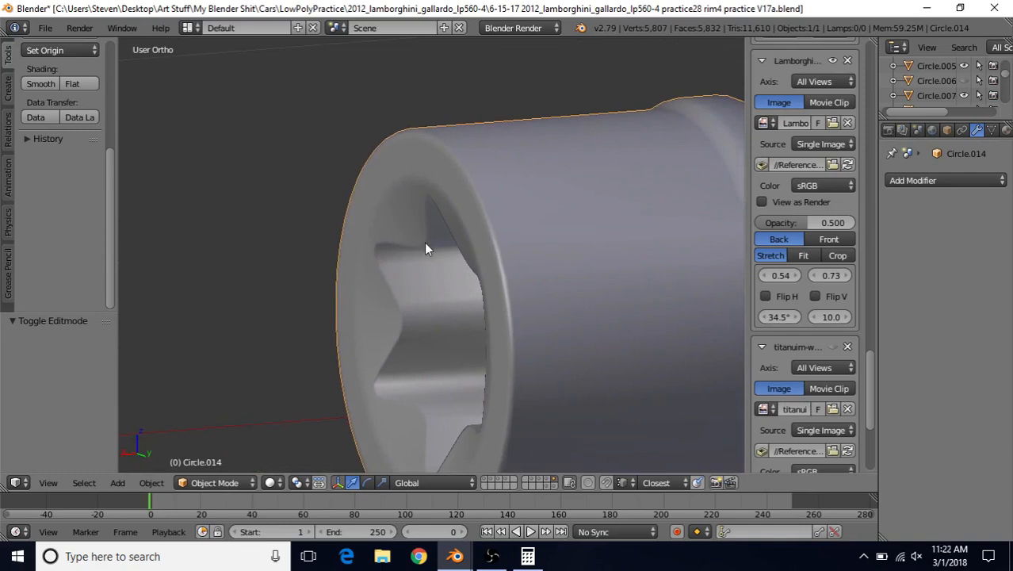
middle_click_drag(424, 243, 351, 403)
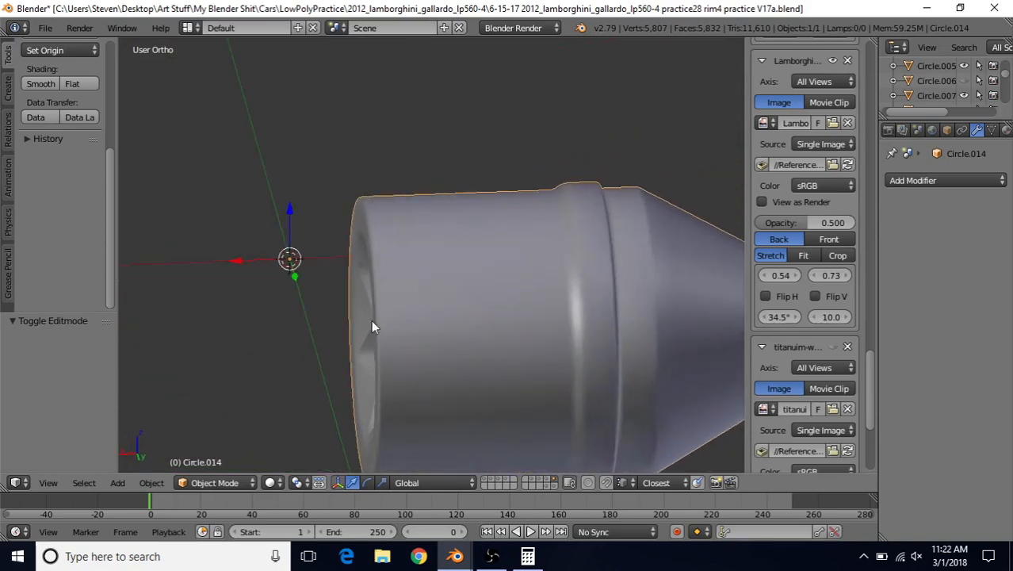
middle_click_drag(372, 327, 521, 184)
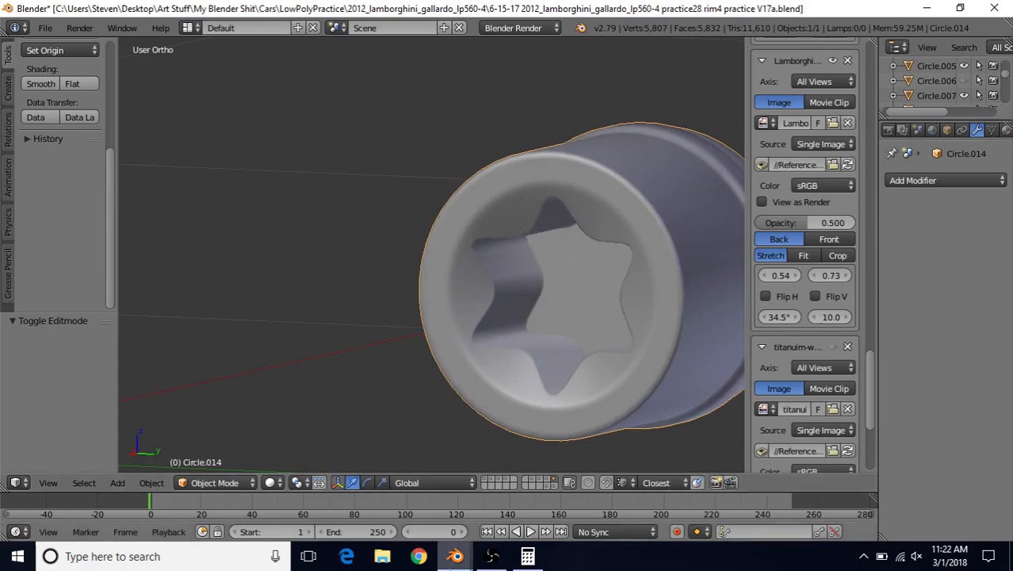
mouse_move(455, 555)
left_click(500, 499)
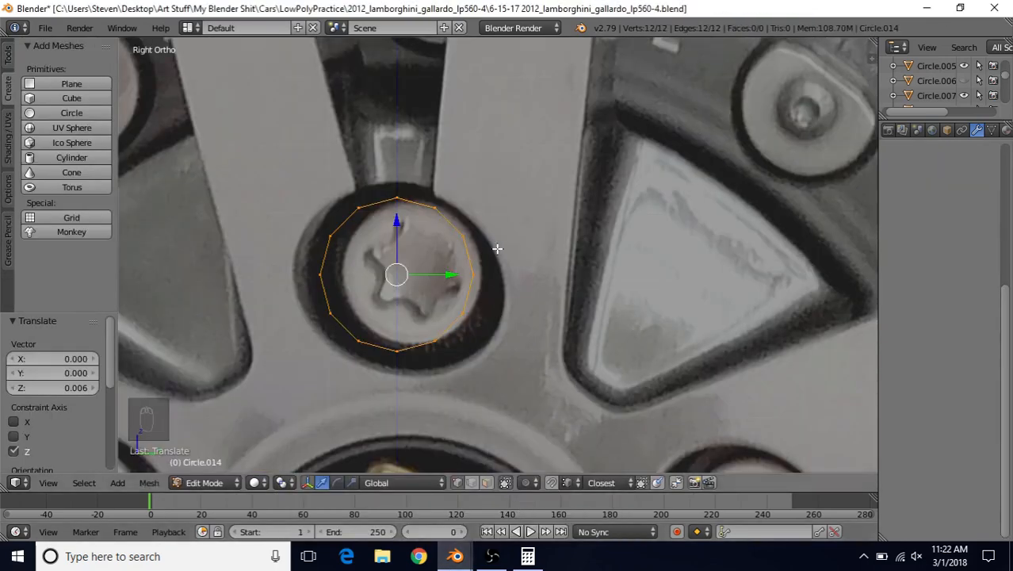
- Extrude the circle in place and scale the new edge loop outward to about 1.205 to form a flat ring
key("e")
right_click(491, 171)
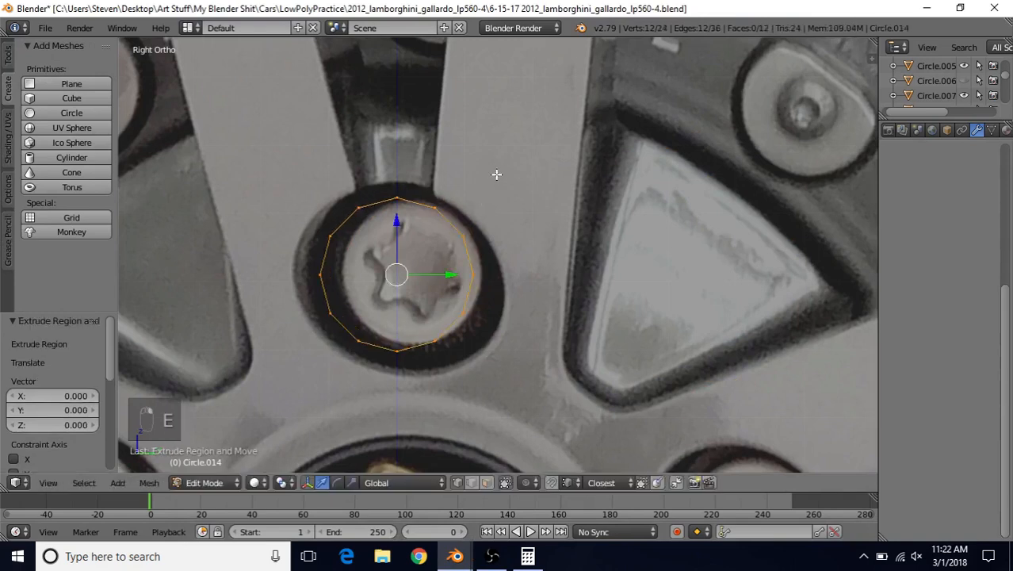
key("s")
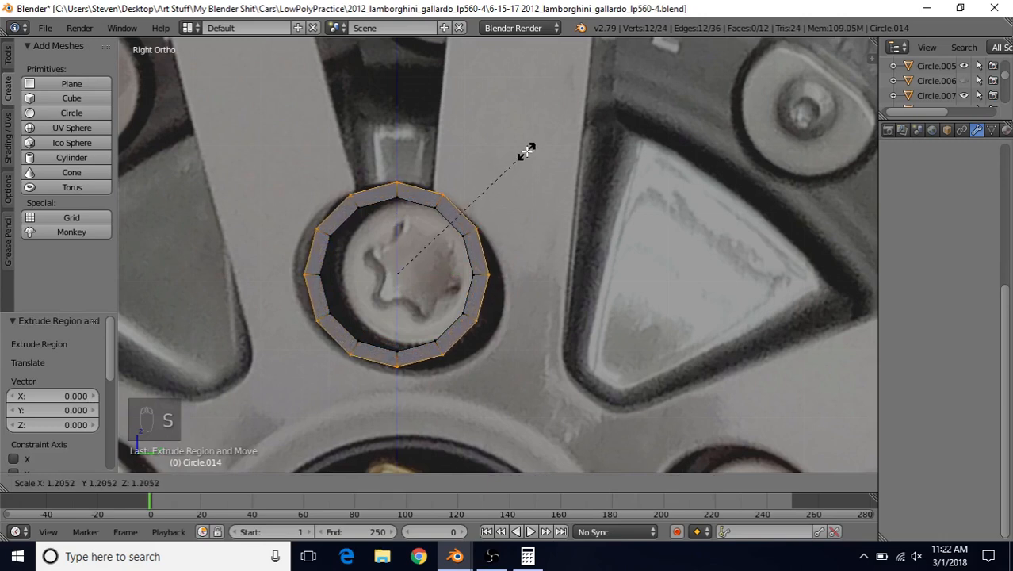
left_click(526, 152)
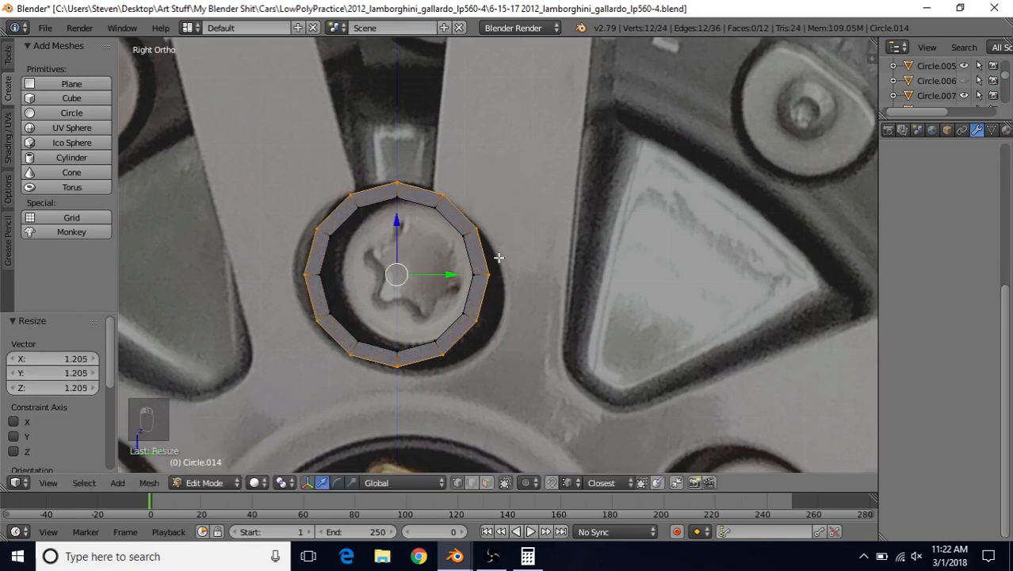
scroll(489, 259, "up", 1)
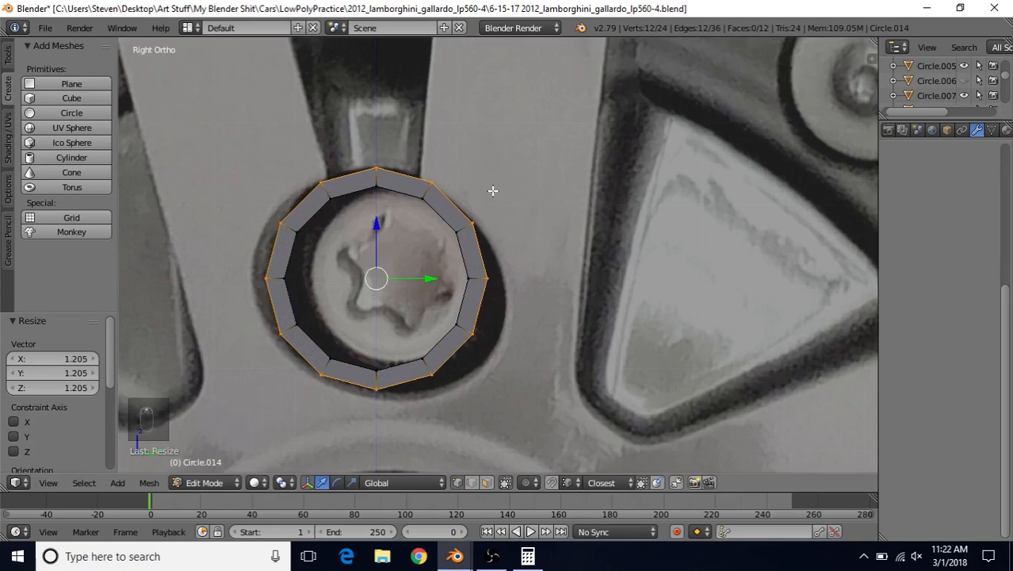
- Select the whole ring and scale it to about 0.859 to fit the bolt head in the reference image
key("a")
key("a")
key("a")
key("s")
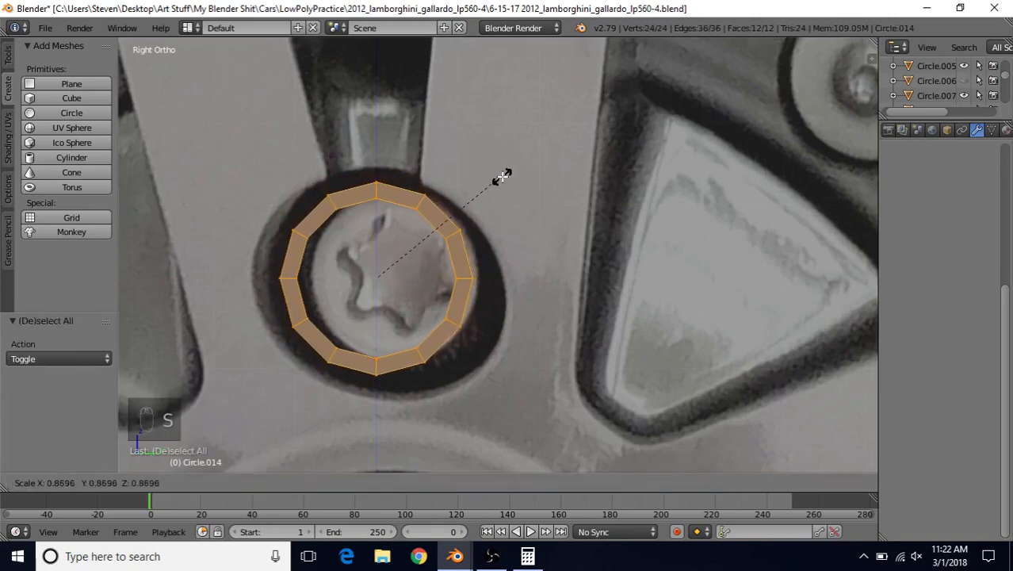
left_click(502, 178)
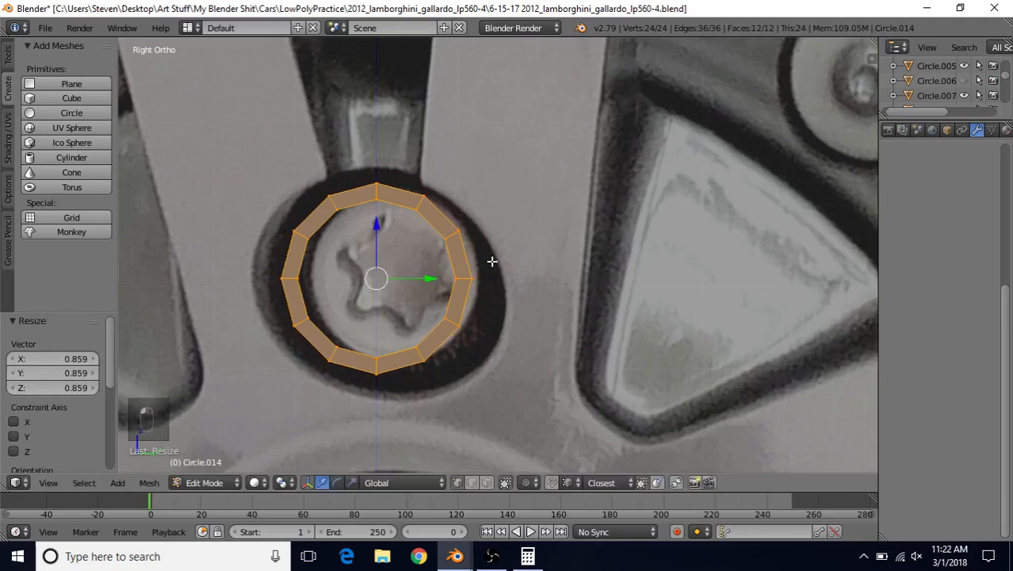
- Select the ring's inner edge loop, extrude it in place and scale it inward to about 0.729
middle_click_drag(476, 261, 500, 263, "shift")
right_click(418, 213, "alt")
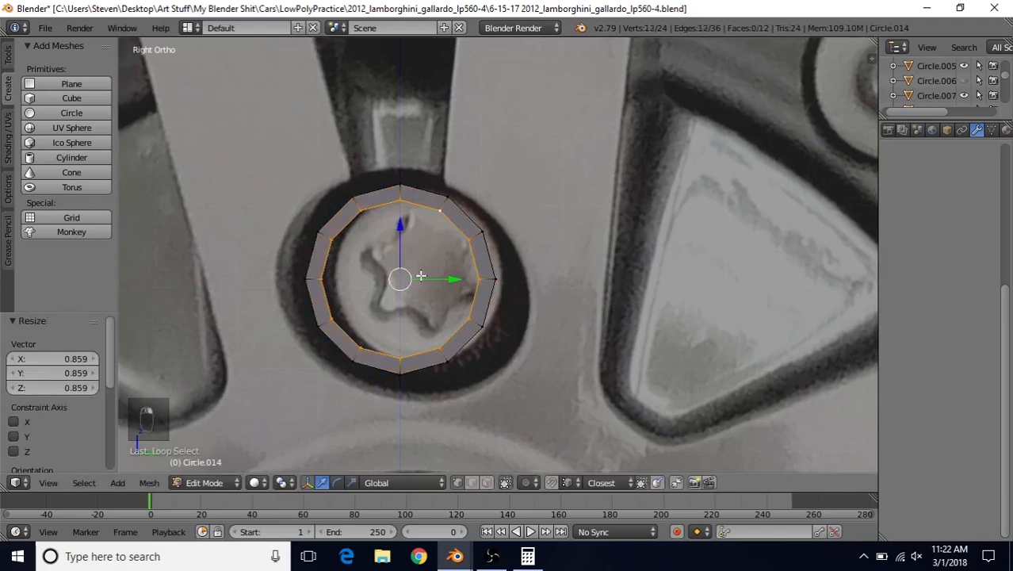
scroll(420, 275, "up", 1)
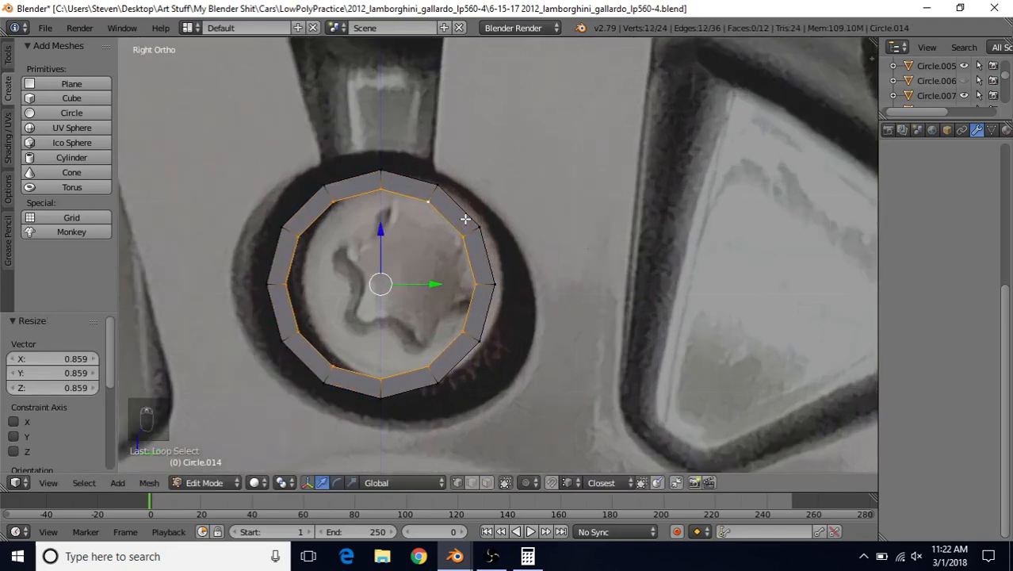
key("e")
right_click(461, 185)
key("s")
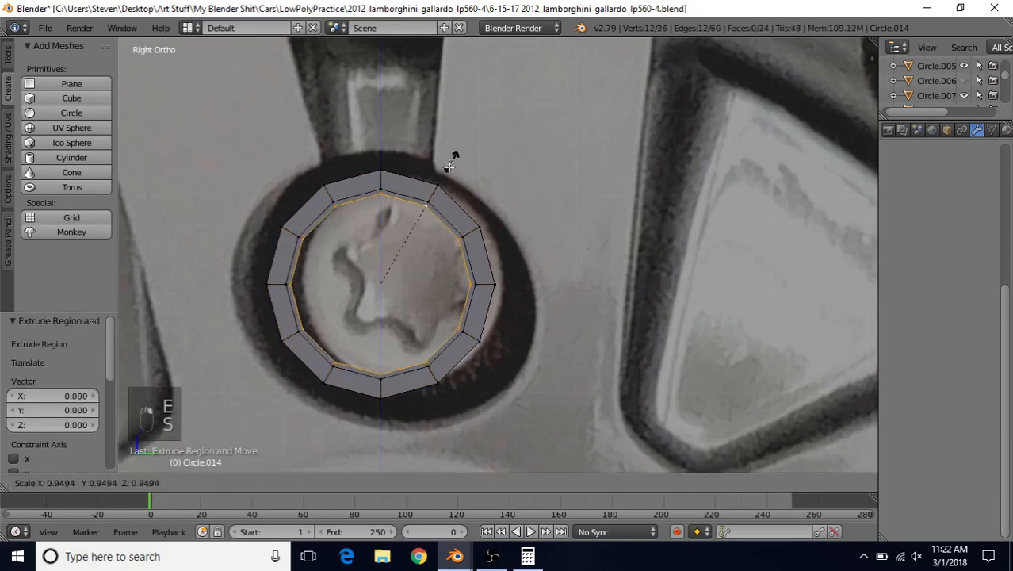
left_click(439, 188)
- Push the ring's inner edge loop back along X and scale it inward to 0.750
scroll(445, 310, "down", 2)
middle_click_drag(445, 310, 408, 299)
key("KP_Decimal")
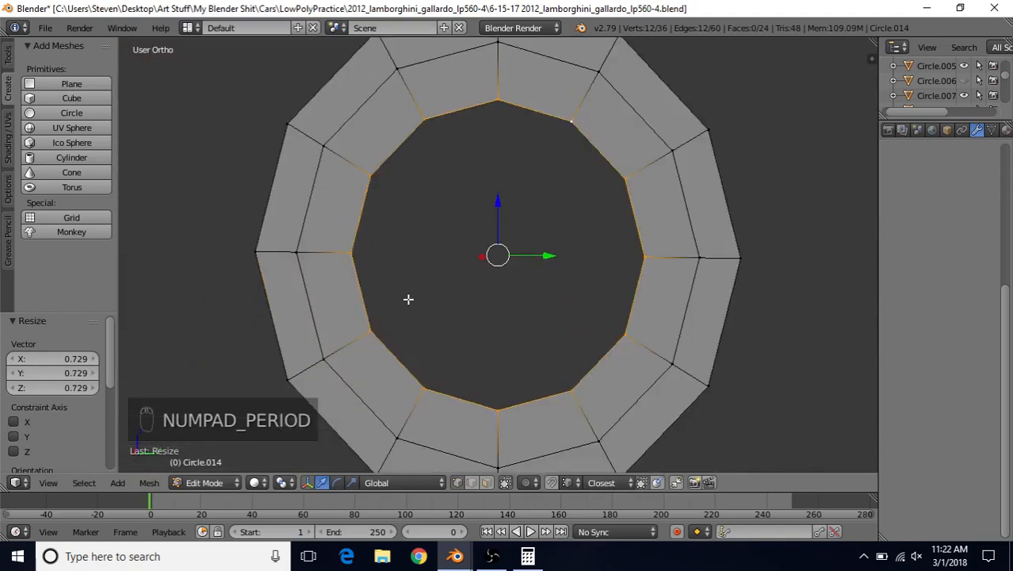
scroll(428, 287, "down", 5)
middle_click_drag(451, 299, 444, 261)
key("g")
key("x")
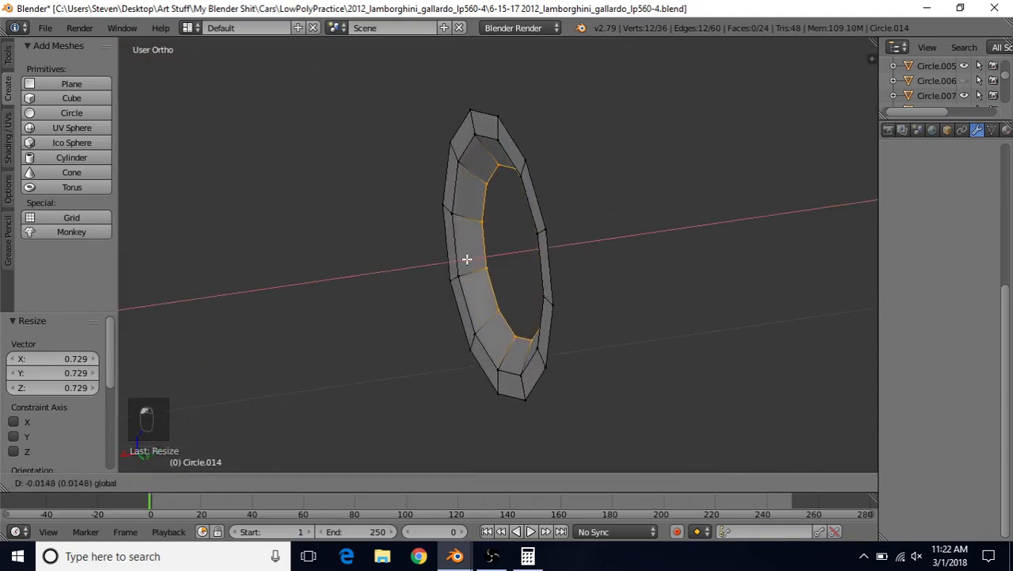
left_click(468, 260)
key("s")
left_click(538, 176)
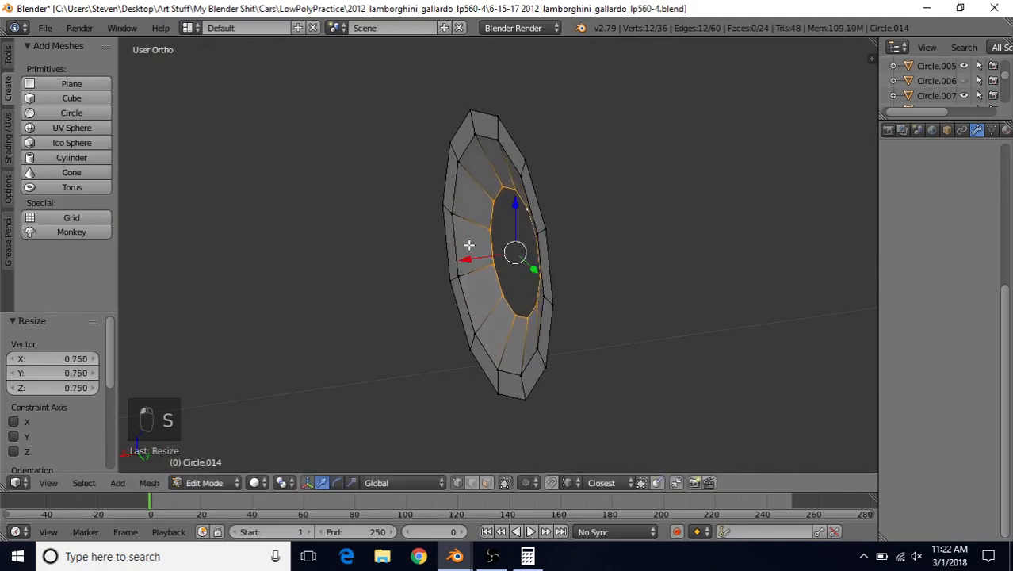
- Move the inner edge loop by -0.013 along X, scale it down twice, finishing with 0.796, and move it 0.005 along X
left_click_drag(468, 258, 485, 262)
key("s")
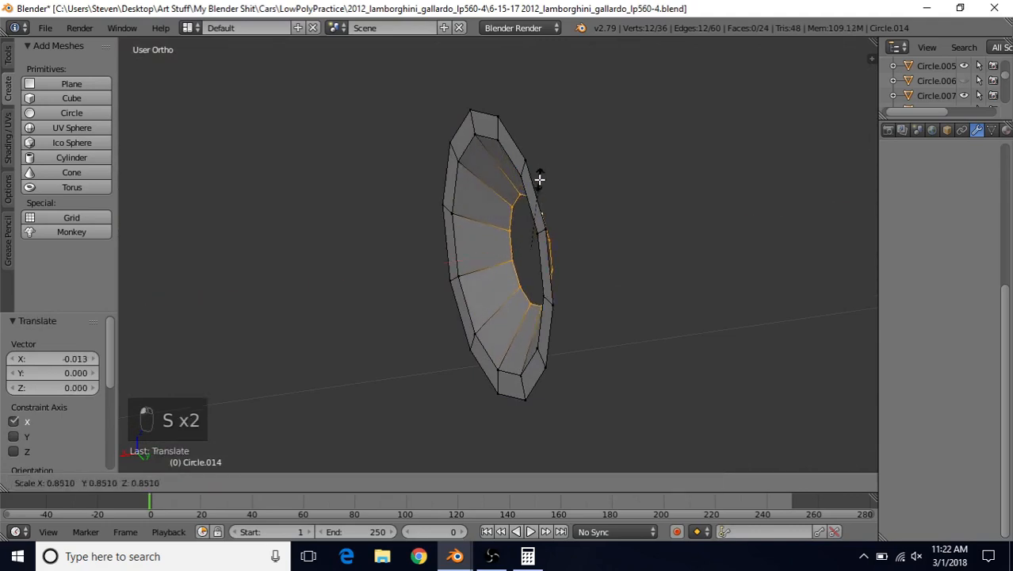
left_click(553, 169)
key("s")
left_click(546, 187)
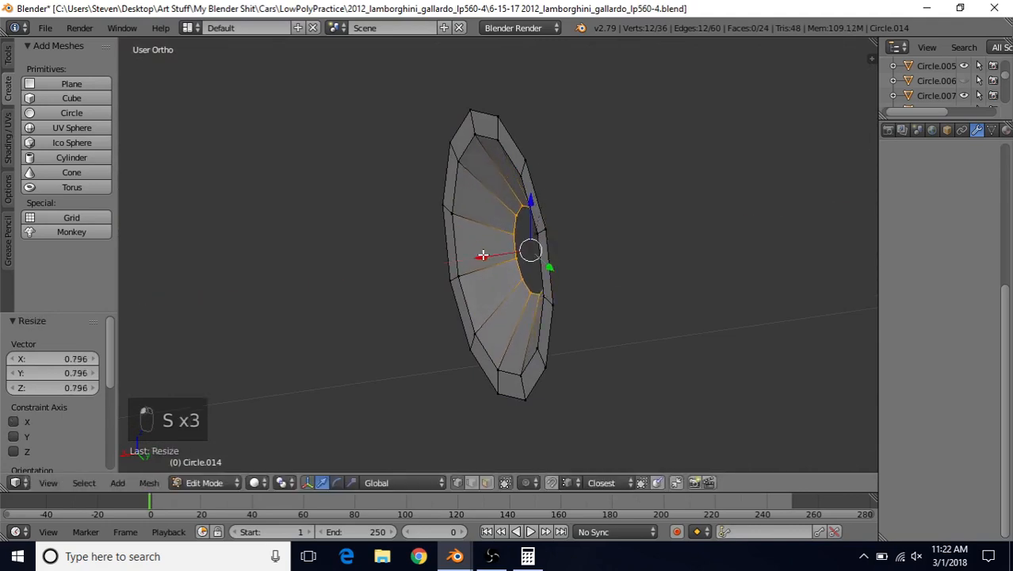
left_click_drag(482, 255, 477, 235)
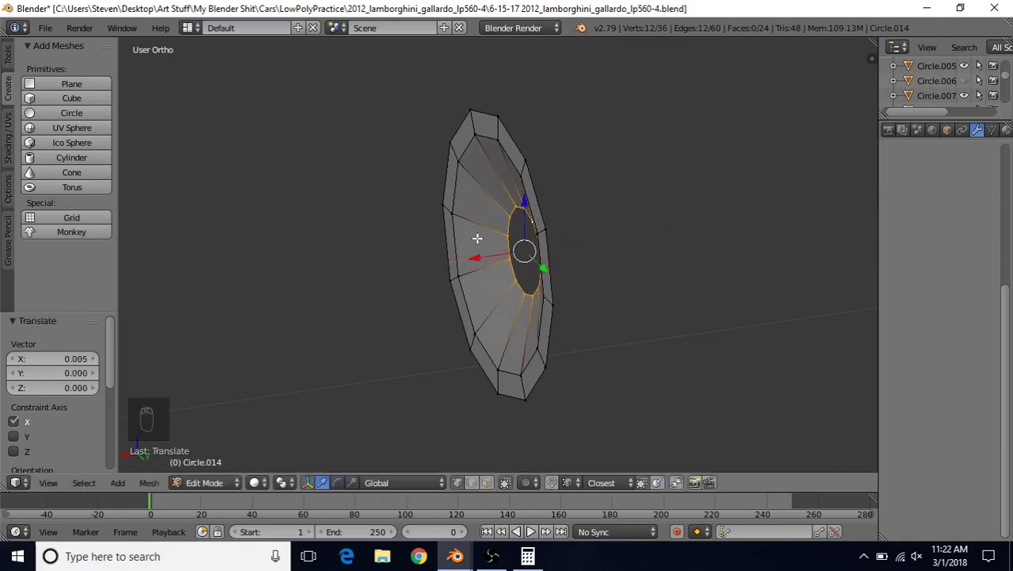
- Examine the depth of the finished bolt's socket recess in the practice V17a file, and return to the file with the ring
mouse_move(455, 556)
left_click(405, 509)
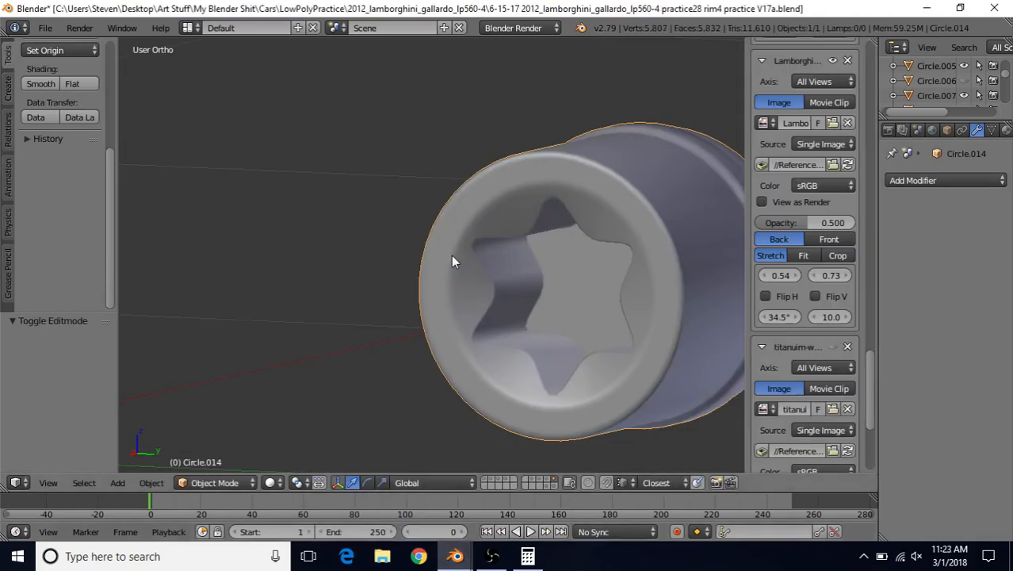
middle_click_drag(485, 261, 426, 264)
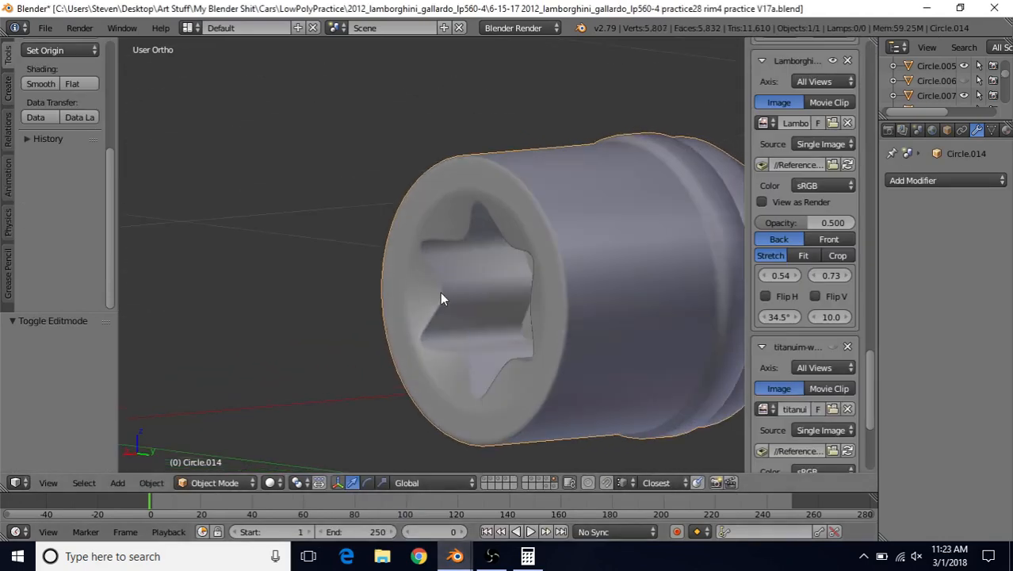
mouse_move(455, 555)
left_click(523, 491)
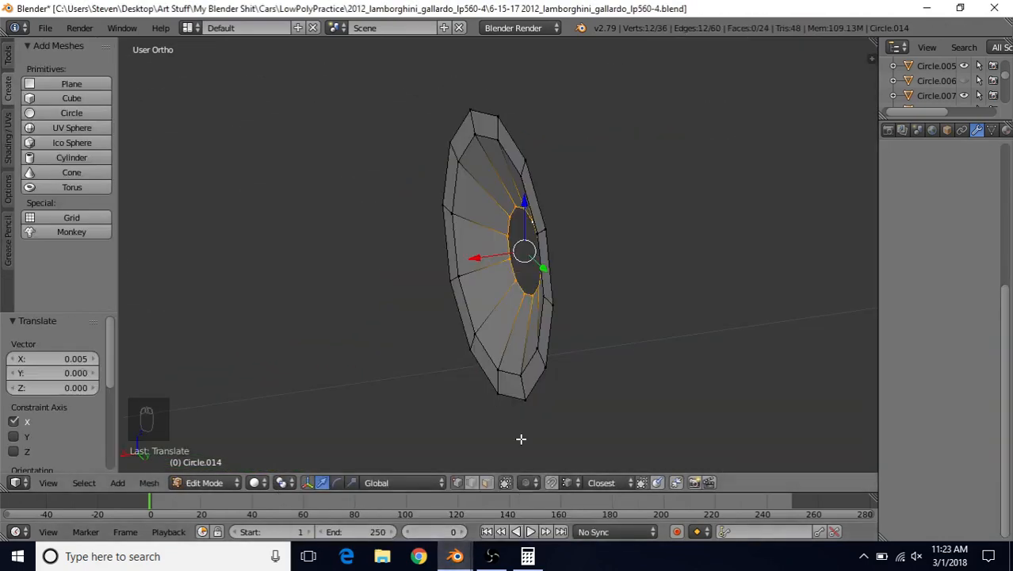
- Adjust the depth of the inner edge loop with successive moves of -0.031, 0.020 and -0.005 along X
key("g")
key("x")
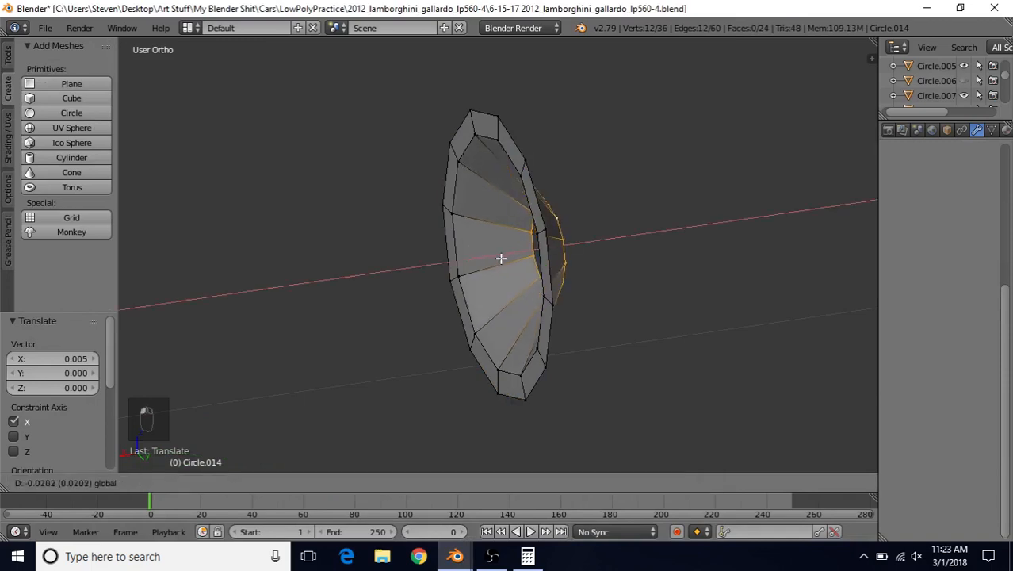
left_click(511, 257)
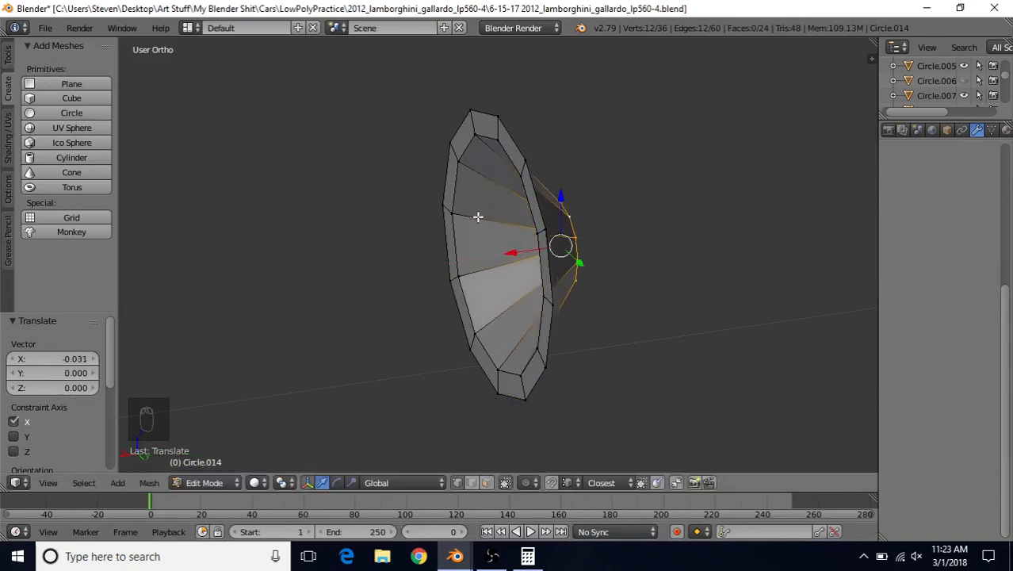
key("g")
key("x")
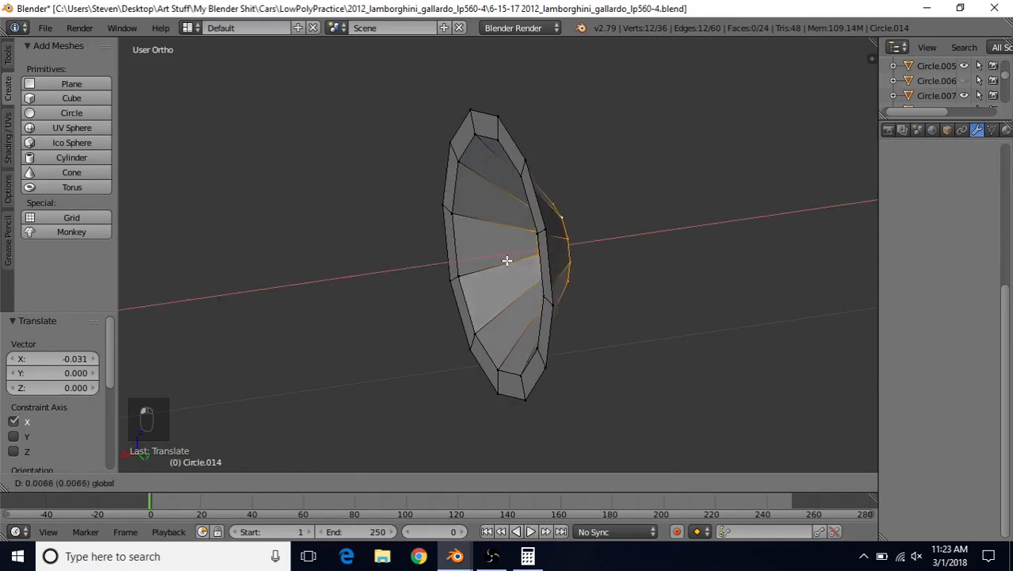
left_click(492, 261)
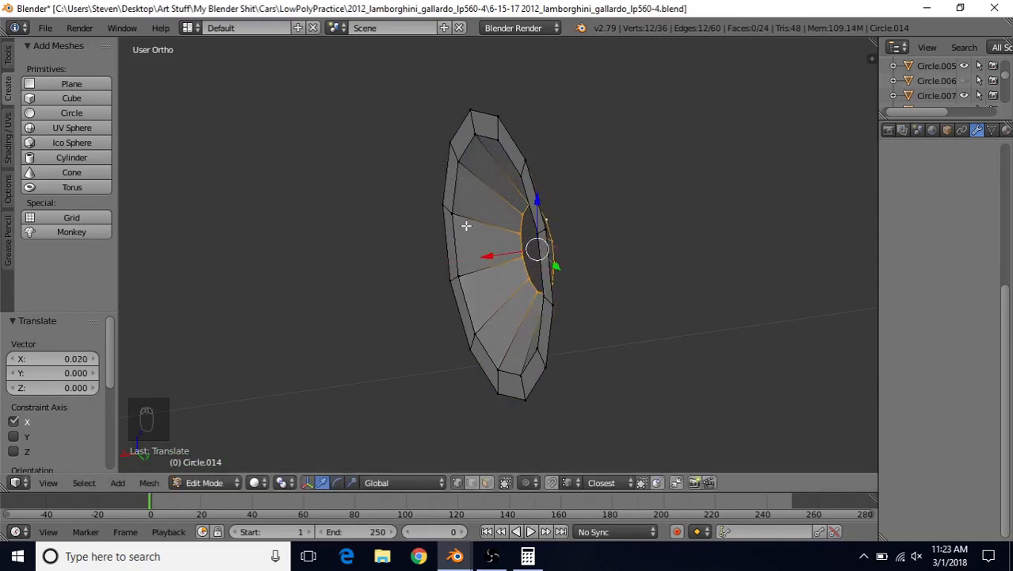
key("g")
key("x")
left_click(499, 254)
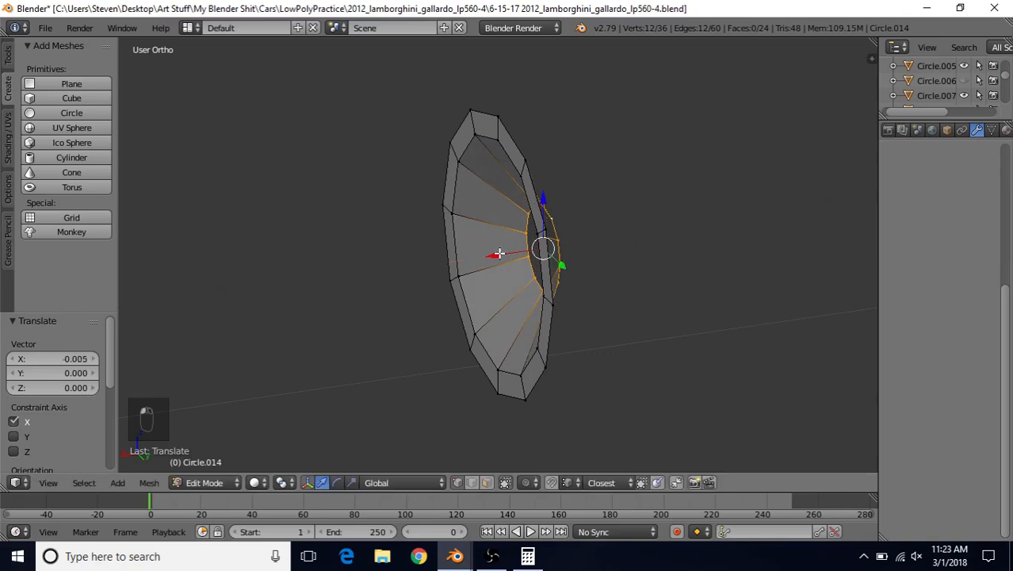
- Shift the inner edge loop forward by 0.002 along X, judging the recess depth from the side
scroll(476, 213, "down", 2)
mouse_move(520, 180)
middle_mouse_down()
mouse_move(606, 152)
mouse_move(520, 172)
middle_mouse_up()
scroll(502, 250, "up", 2)
key("g")
key("x")
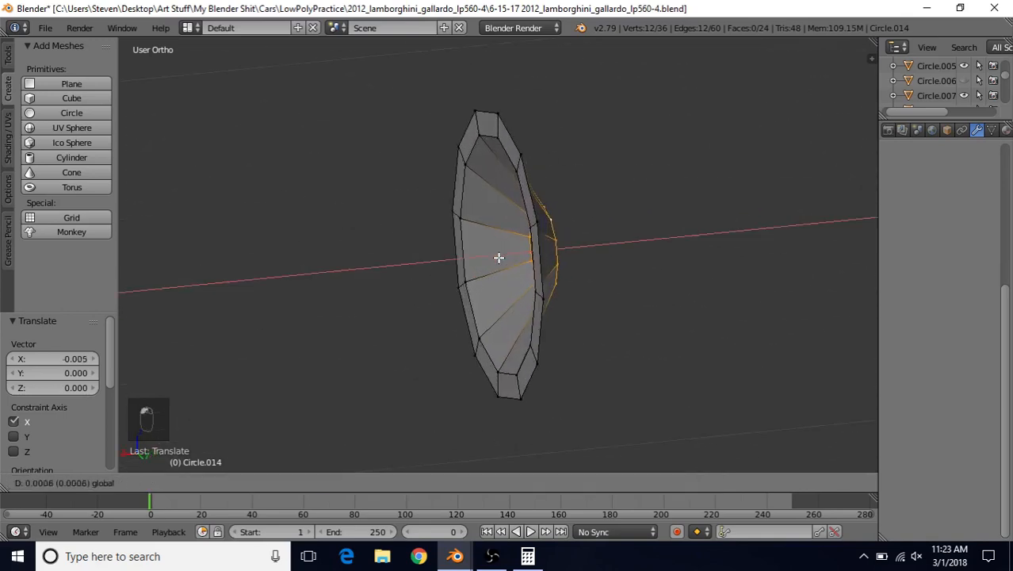
left_click(496, 258)
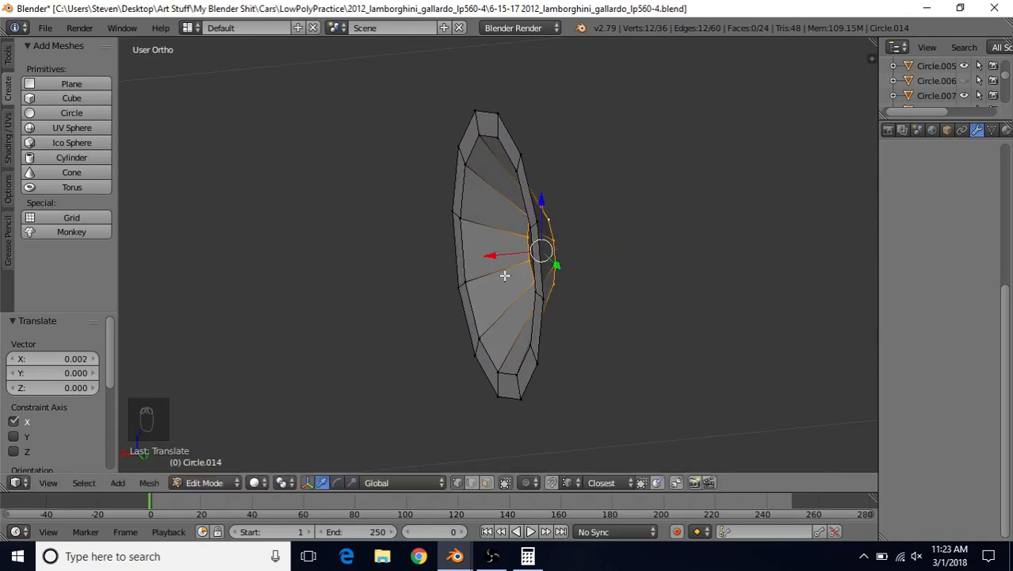
- Compare the front of the funnel-shaped recess with the finished bolt in the practice V17a file, and return to the file being modelled
scroll(481, 275, "down", 2)
middle_click_drag(494, 219, 607, 187)
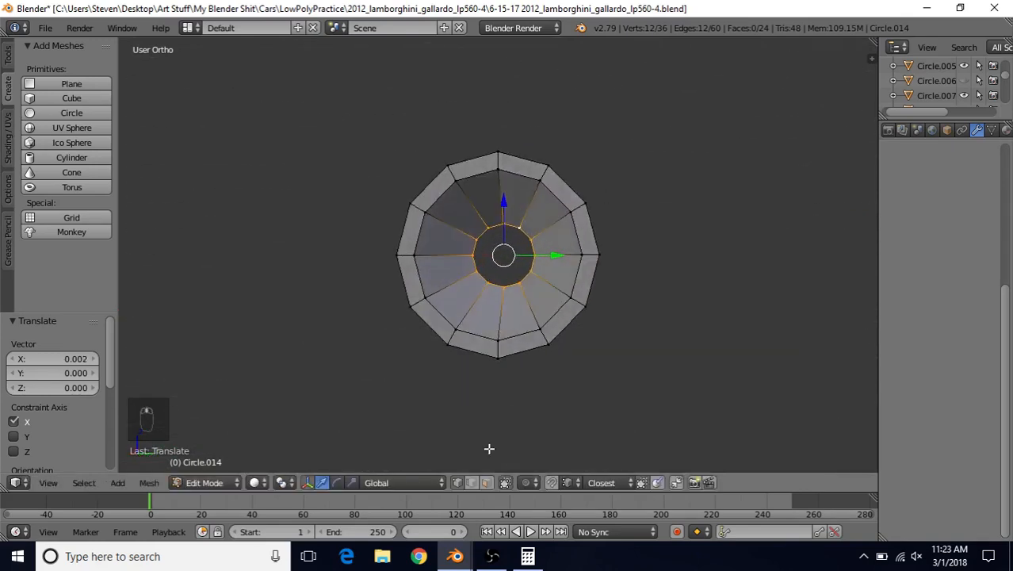
mouse_move(455, 556)
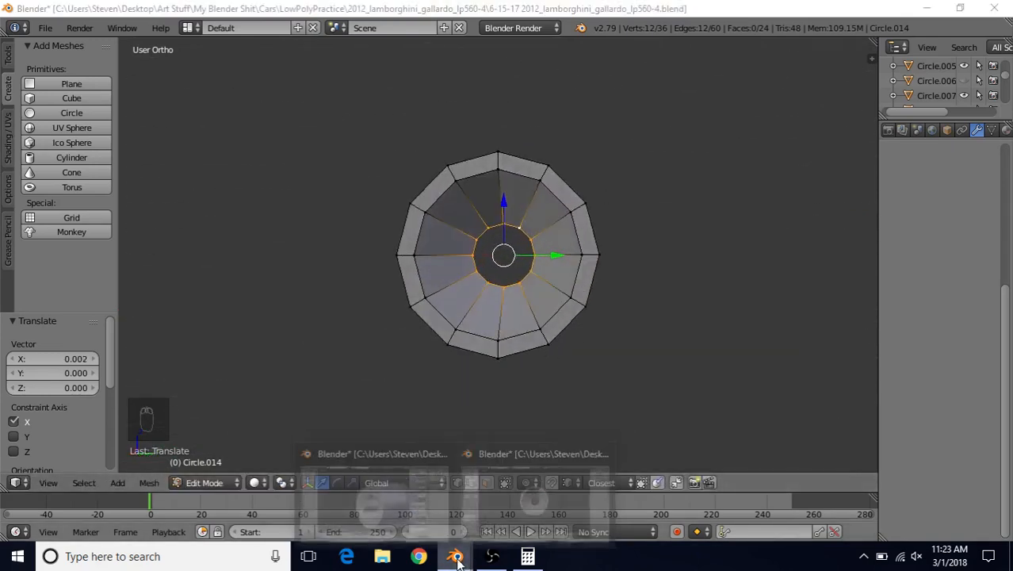
left_click(373, 500)
middle_click_drag(462, 308, 517, 271)
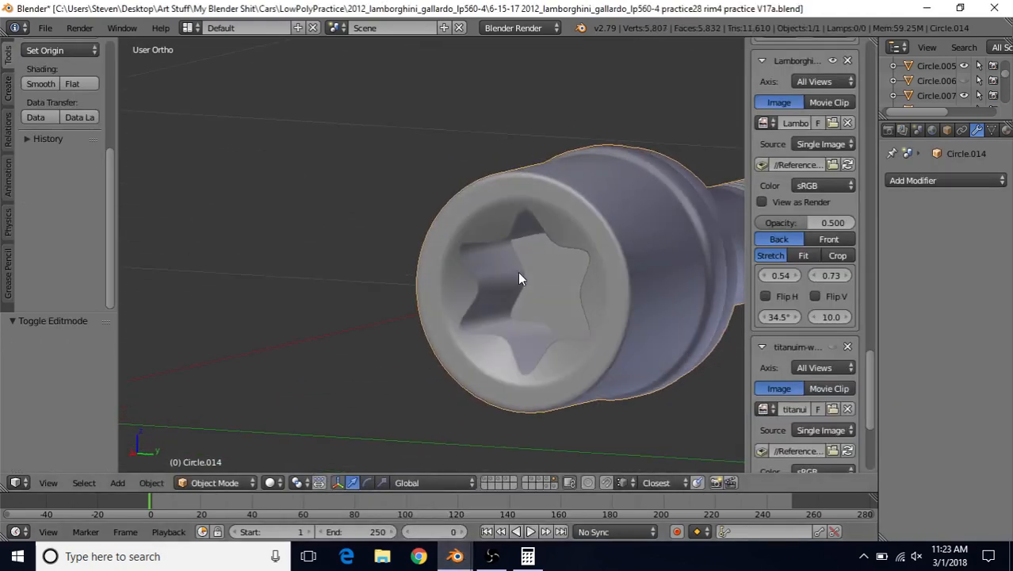
key("Tab")
key("Tab")
mouse_move(455, 555)
left_click(495, 503)
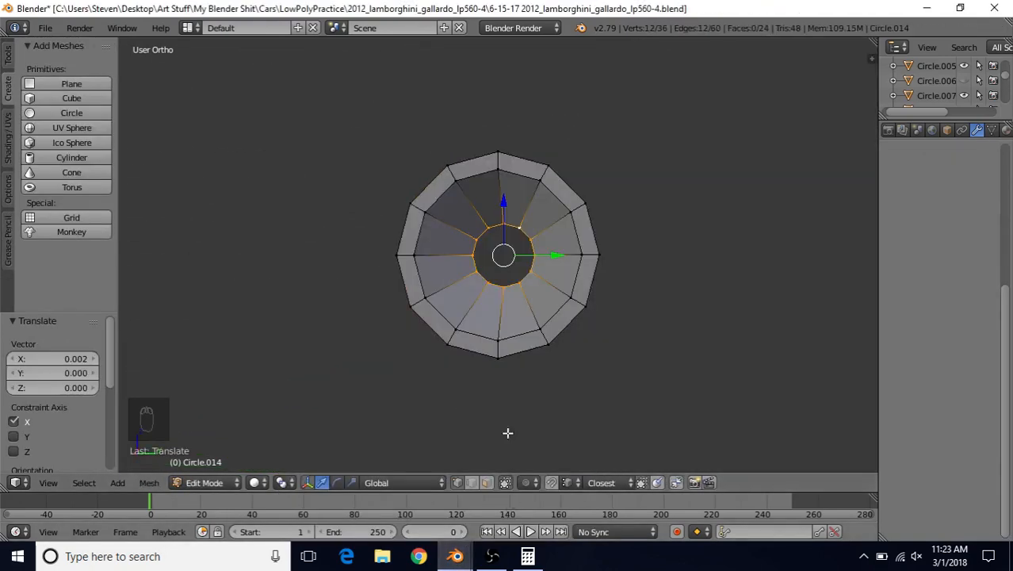
- Add a loop cut around the flat outer ring and slide it to 0.7, close to the recess's rim
scroll(483, 276, "up", 2)
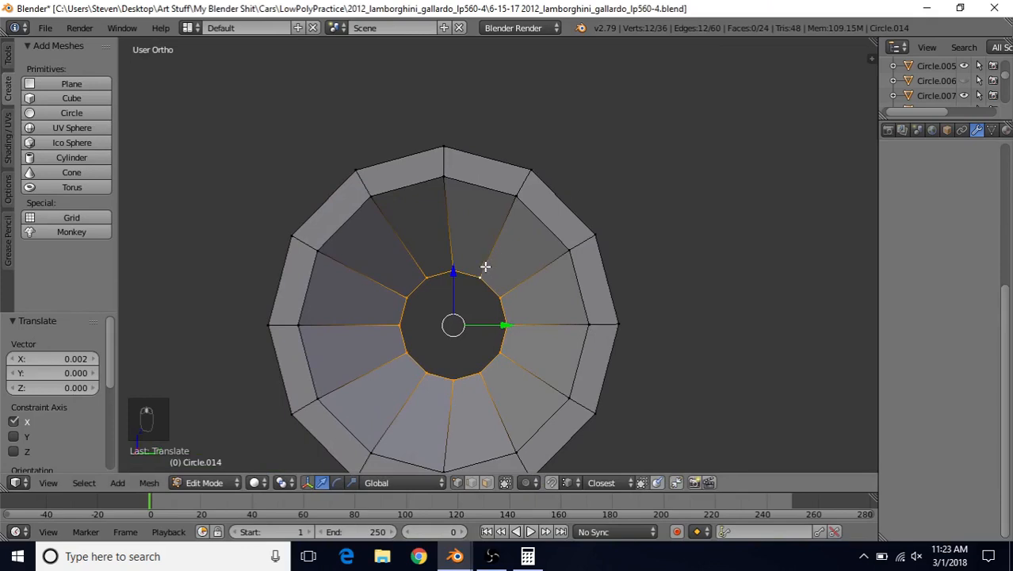
key("ctrl+r")
left_click(445, 158)
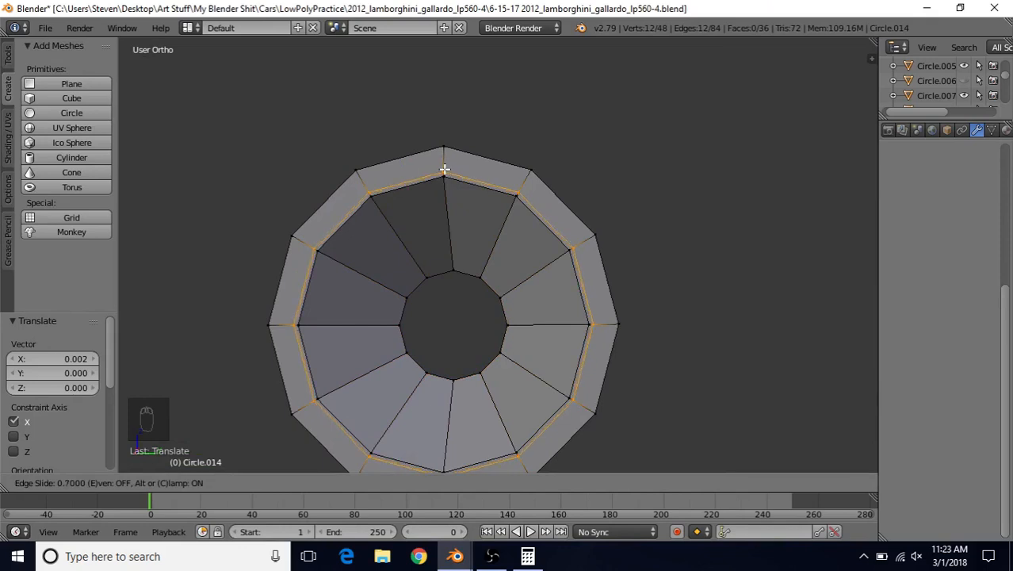
left_click(445, 169)
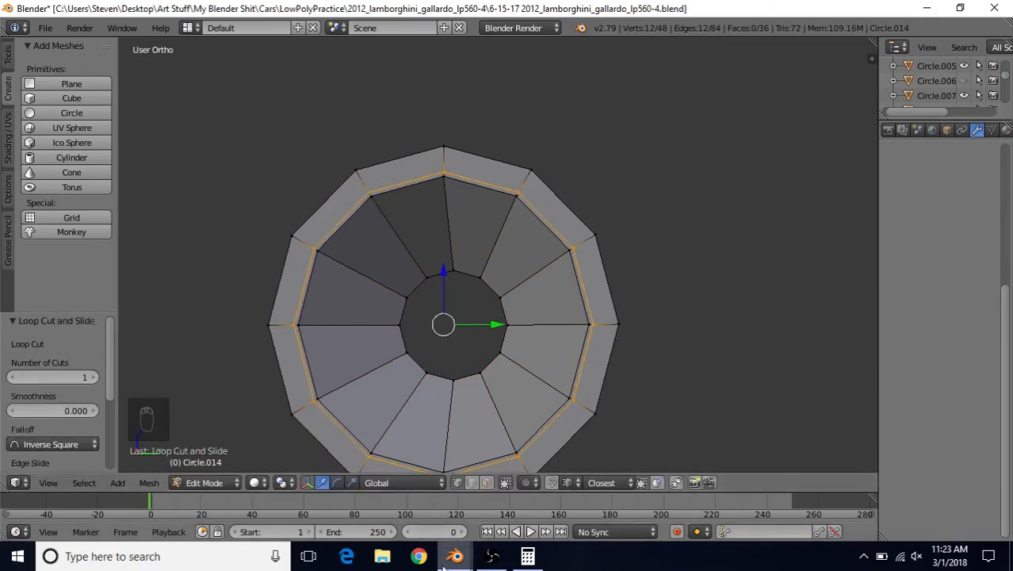
- Check the rim width of the finished bolt in the practice V17a file, and return to the ring mesh
left_click(455, 555)
left_click(406, 512)
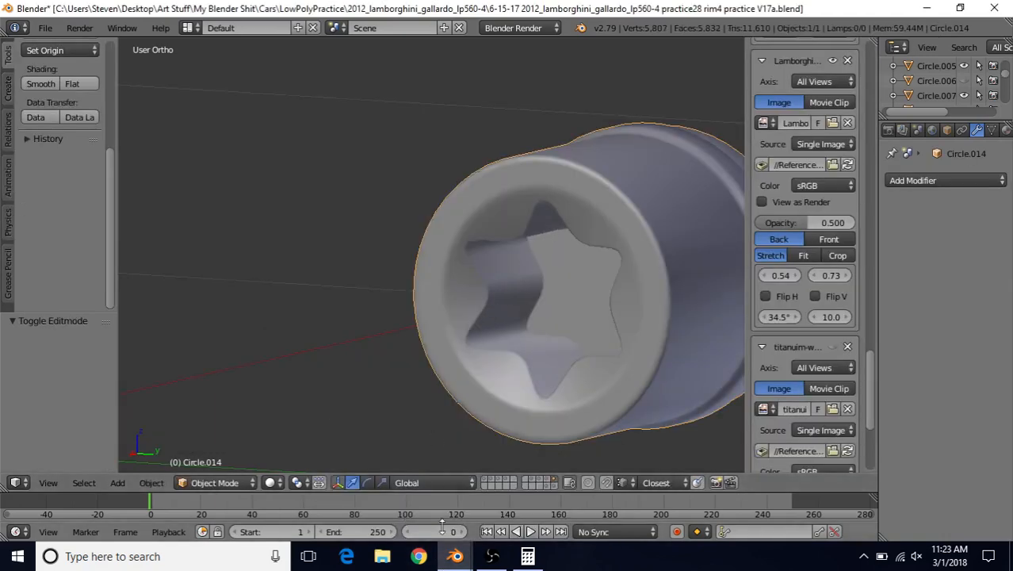
left_click(454, 556)
left_click(514, 502)
- Select the outermost edge loop and scale it outward to 1.008
right_click(486, 167, "alt")
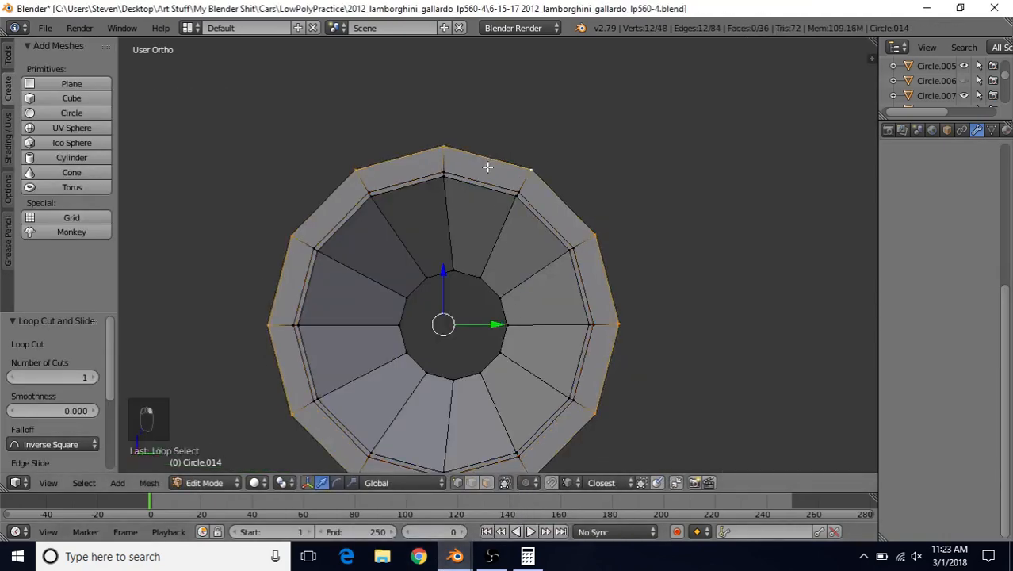
key("s")
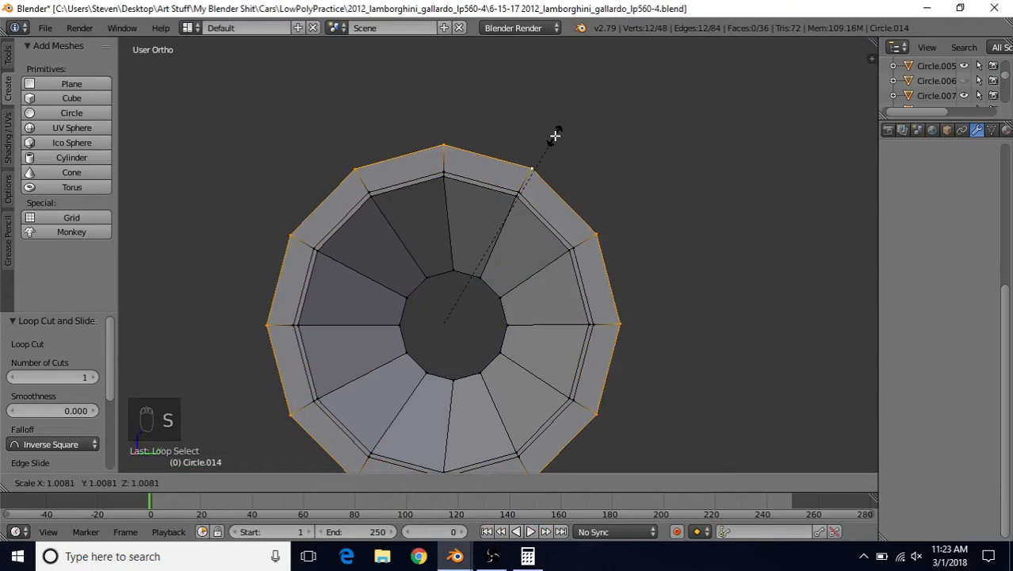
left_click(555, 137)
- Compare the widened rim with the finished bolt's head and star socket in the practice V17a file, and return to the mesh
scroll(541, 258, "down", 4)
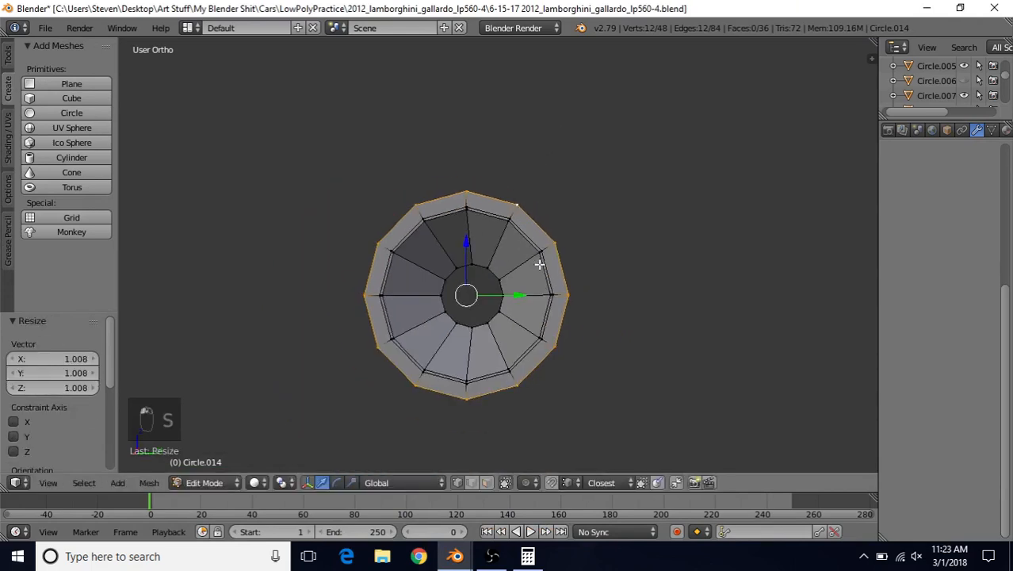
middle_click_drag(522, 283, 528, 269, "shift")
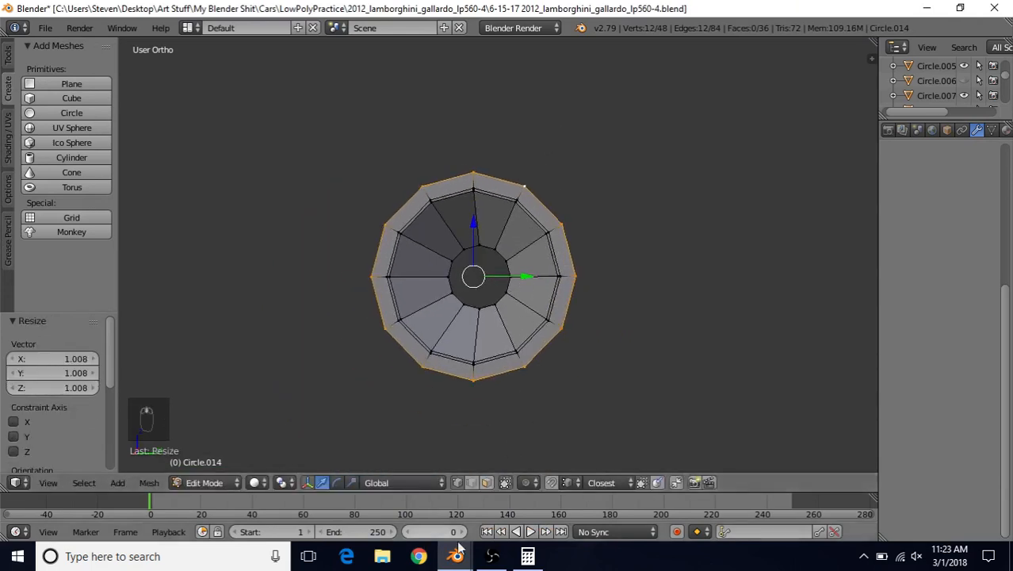
mouse_move(455, 556)
left_click(427, 508)
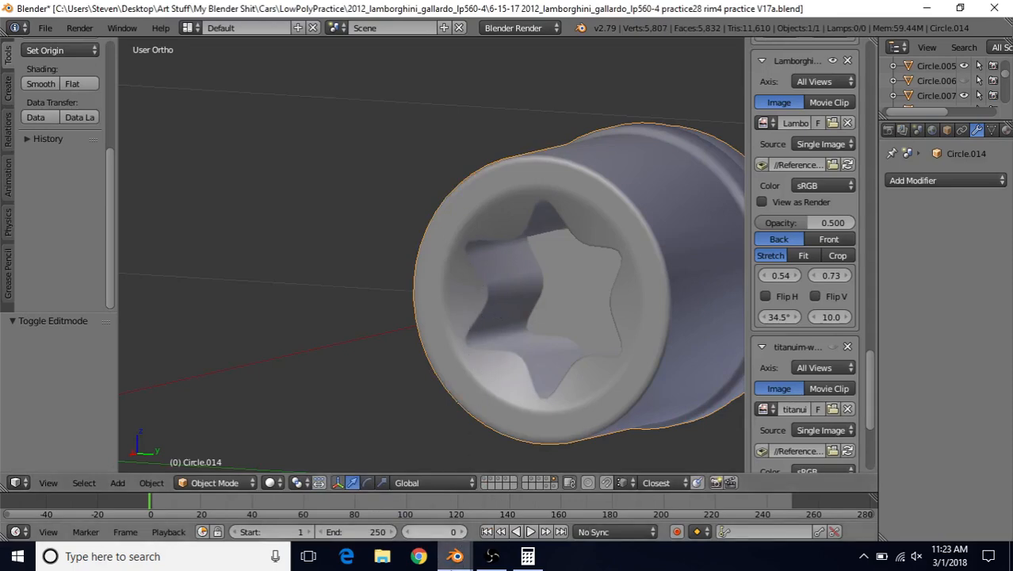
mouse_move(455, 555)
left_click(494, 505)
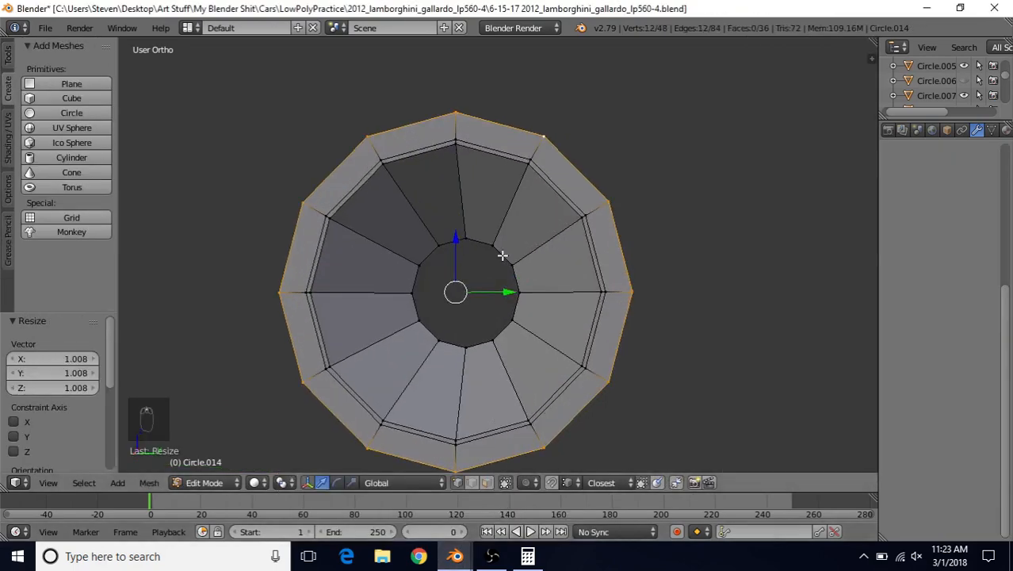
- Duplicate the edge loop at the recess's rim in place and separate the copy into its own object
right_click(476, 156, "alt")
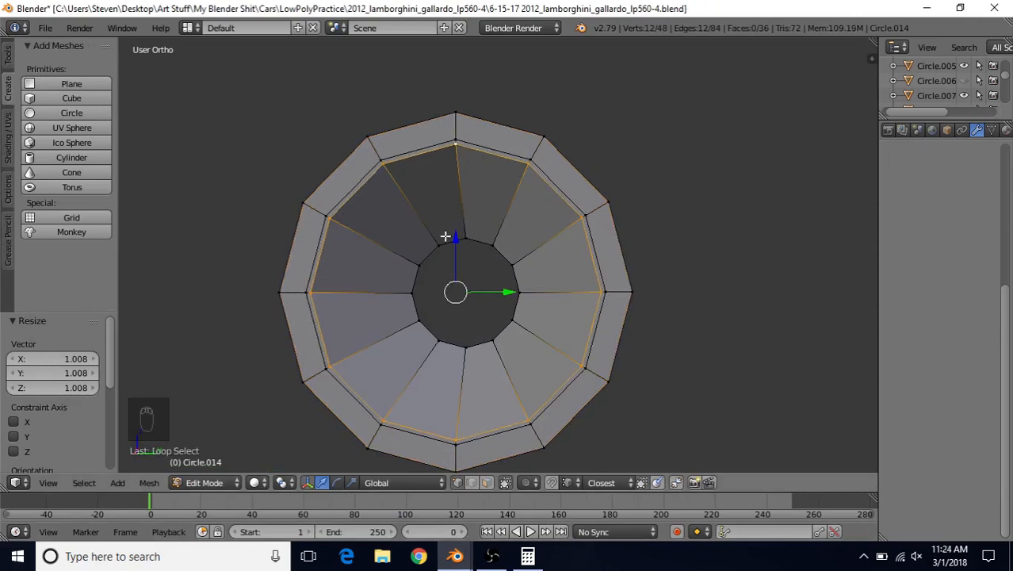
key("KP_3")
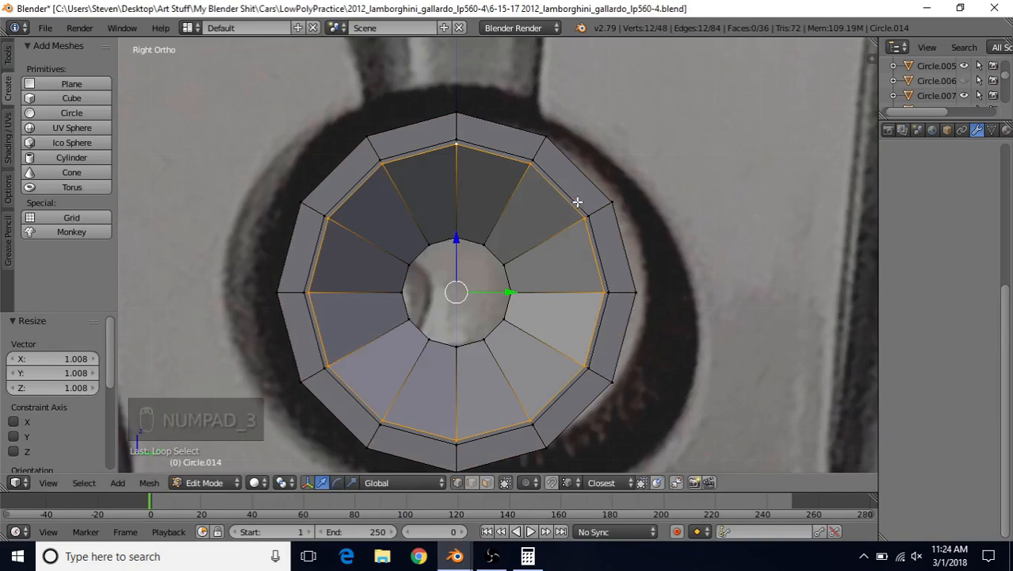
key("shift+d")
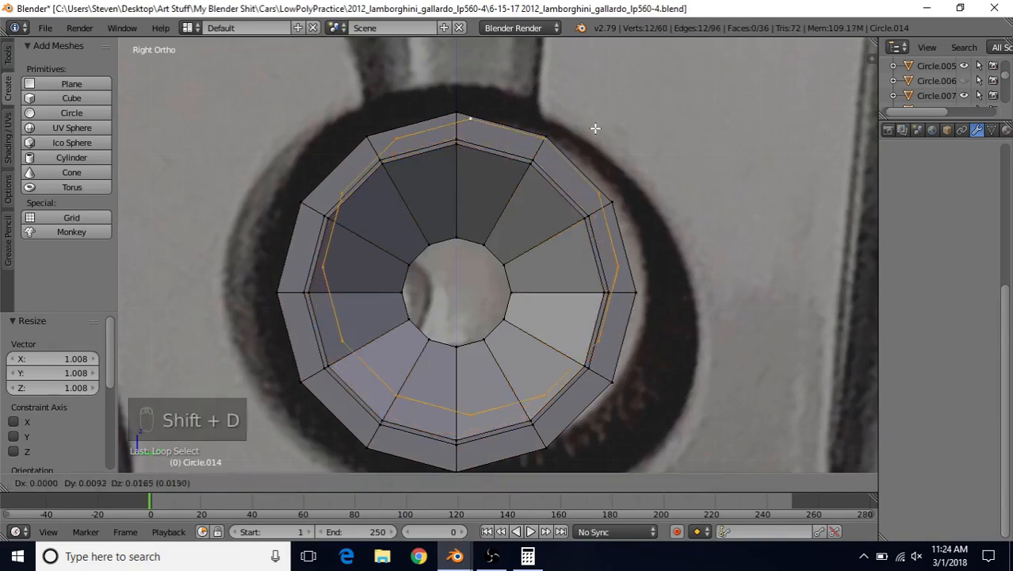
right_click(564, 125)
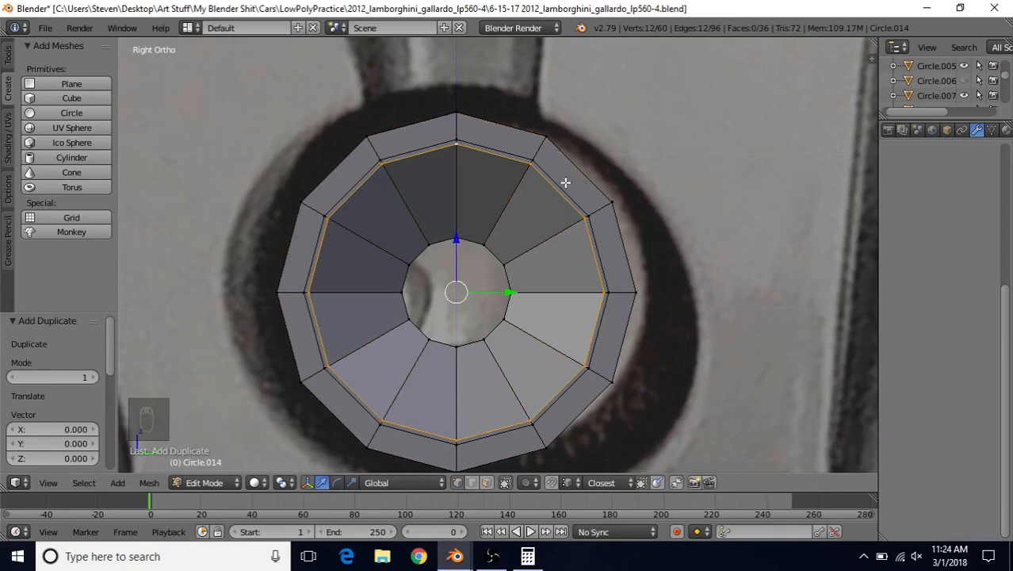
key("p")
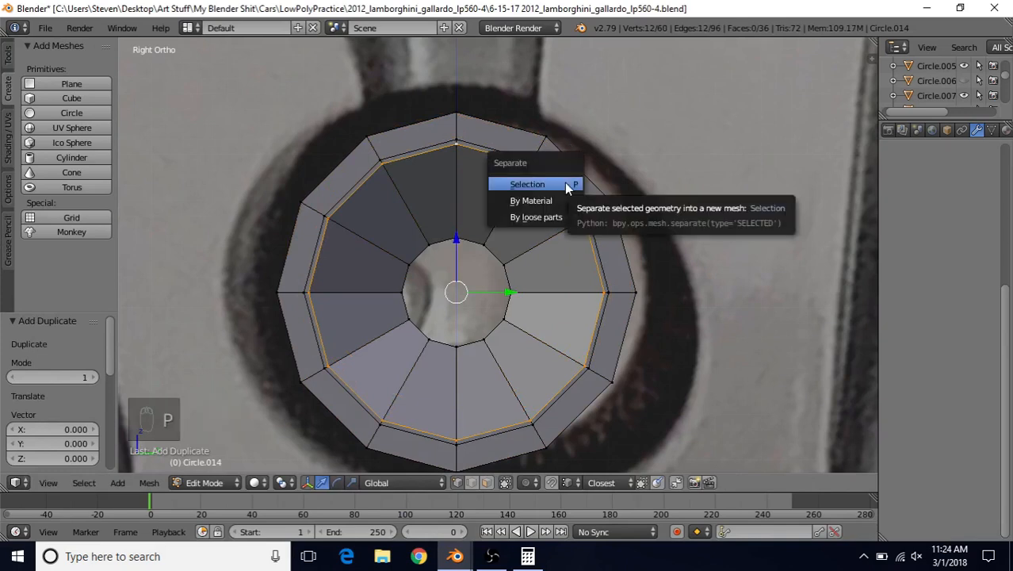
left_click(524, 185)
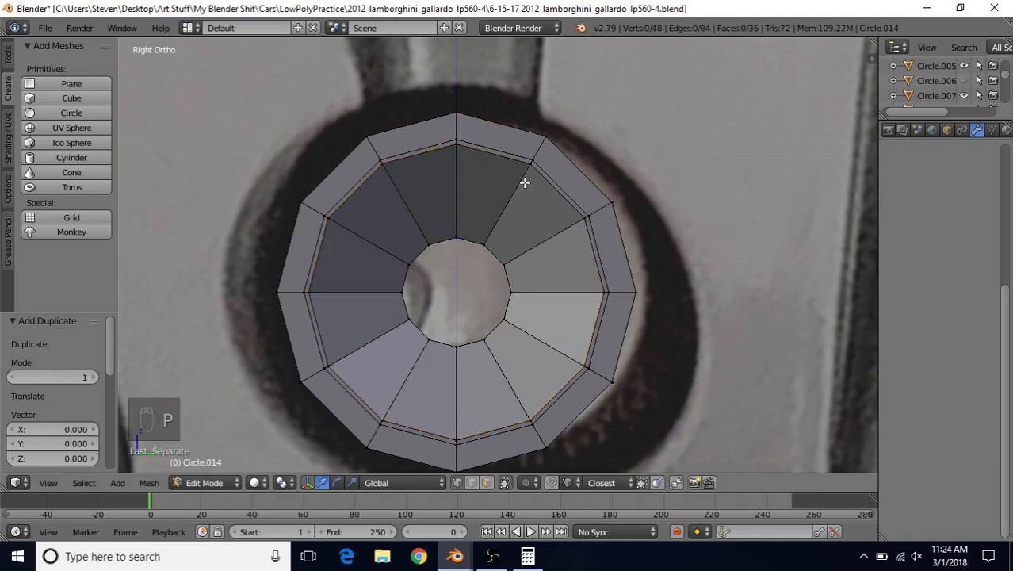
key("Tab")
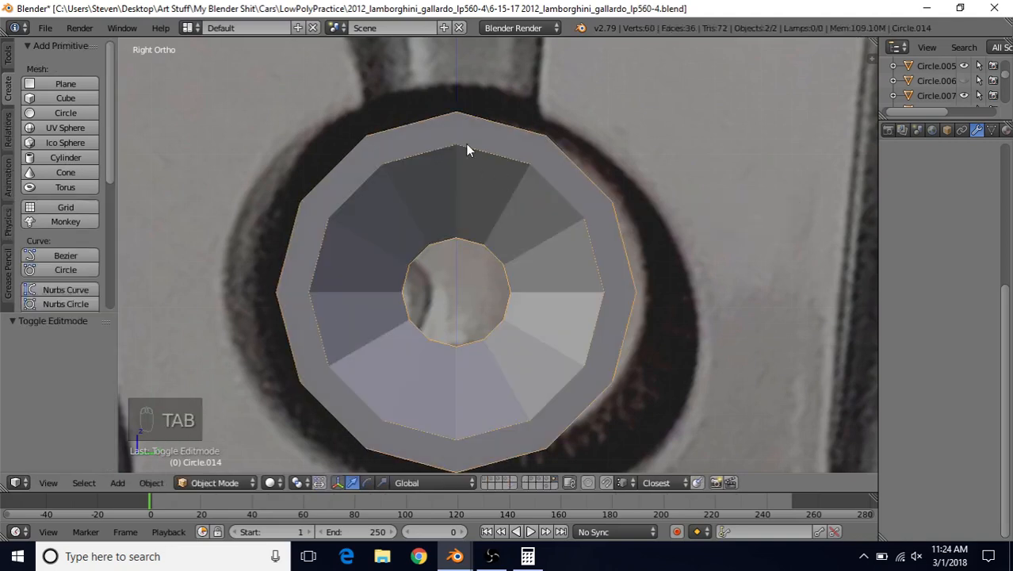
- Open the separated twelve-sided loop for mesh editing and select all its vertices
right_click(490, 153)
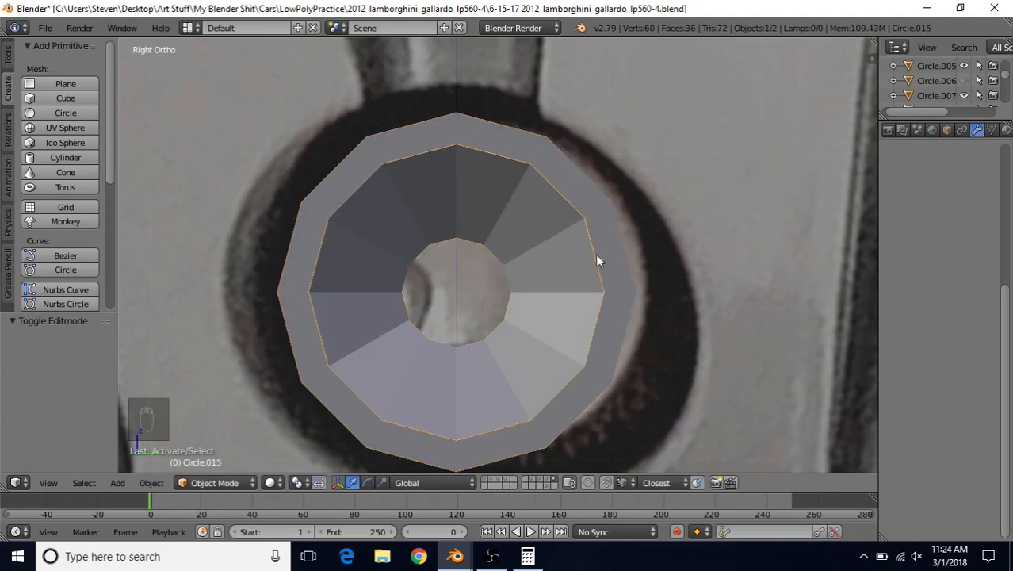
key("Tab")
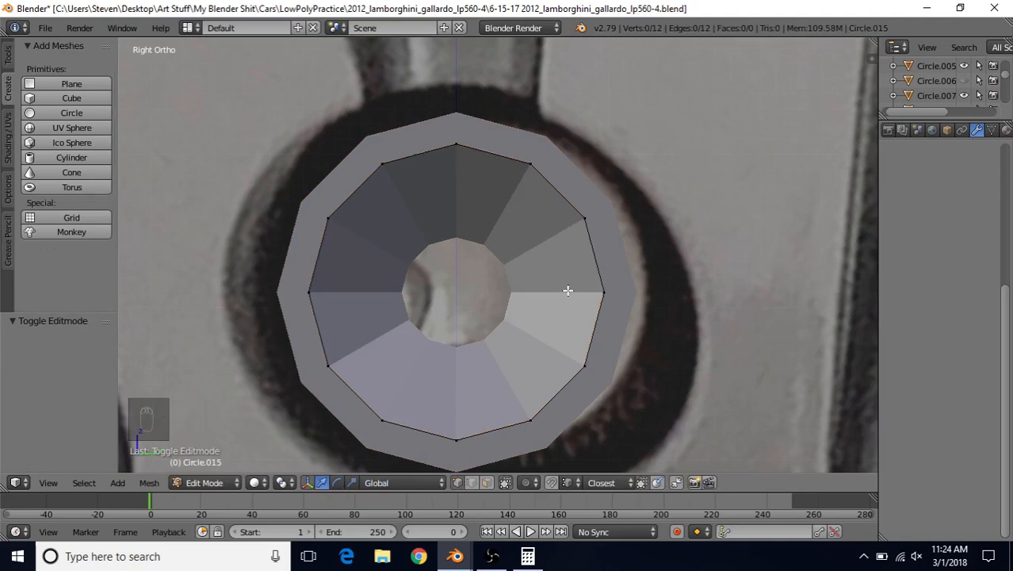
key("a")
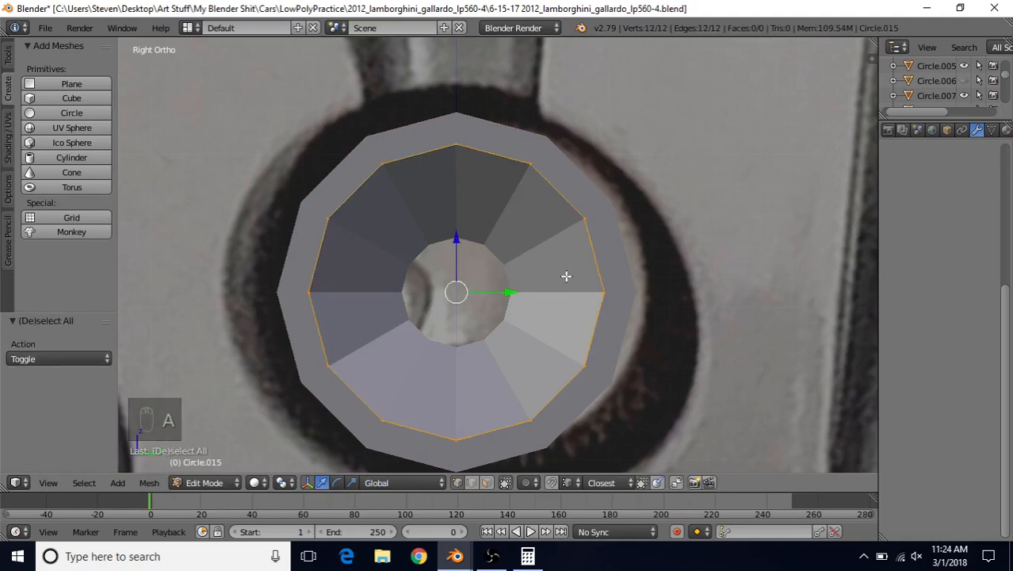
scroll(516, 325, "up", 1)
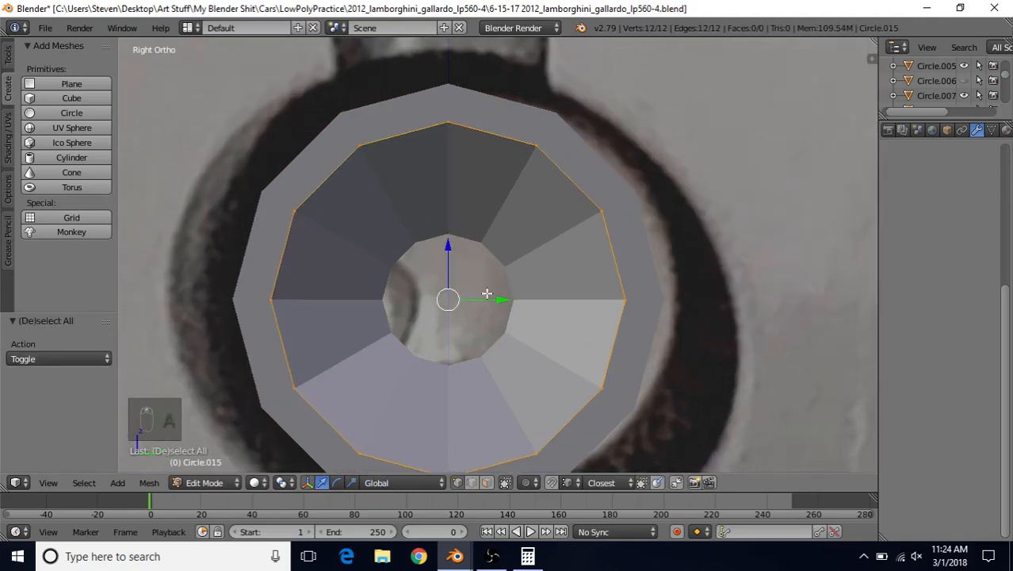
- Examine the star socket's shape on the finished bolt in the practice V17a file, and return to the loop mesh
left_click(467, 555)
left_click(436, 509)
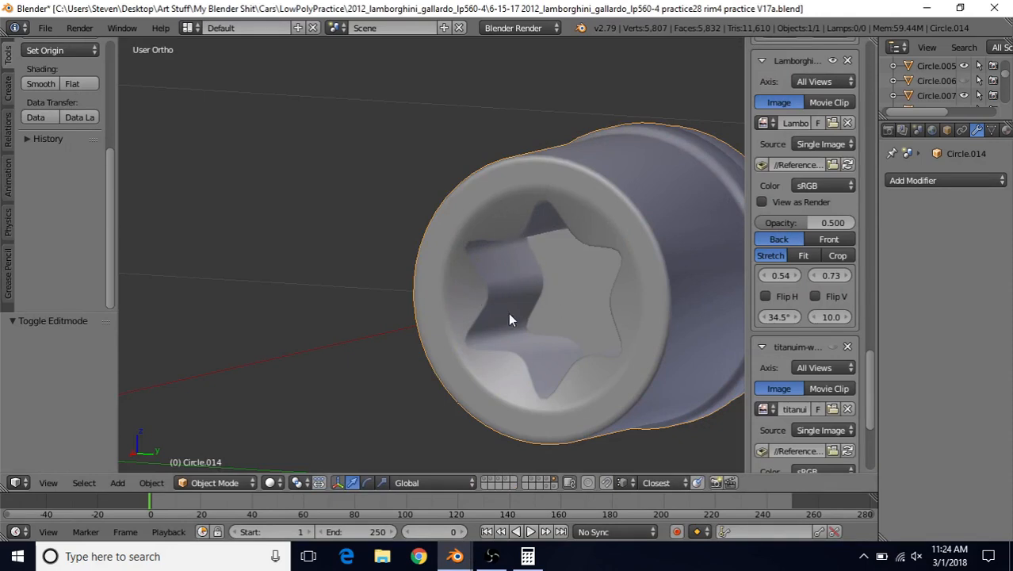
left_click(455, 556)
left_click(533, 497)
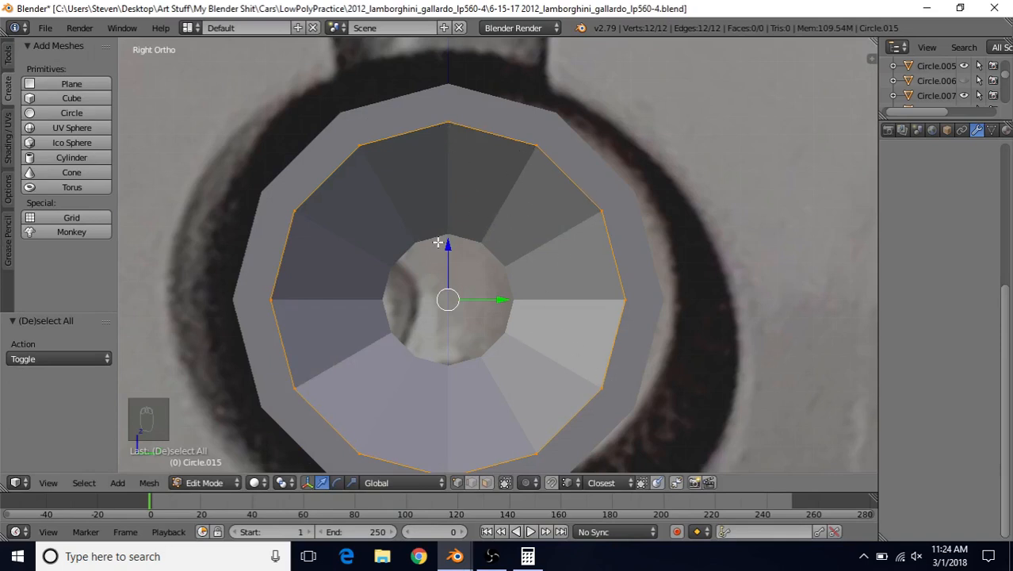
- Try Checker Deselect on the loop with its topmost vertex active, and undo it
middle_click_drag(466, 260, 470, 254, "shift")
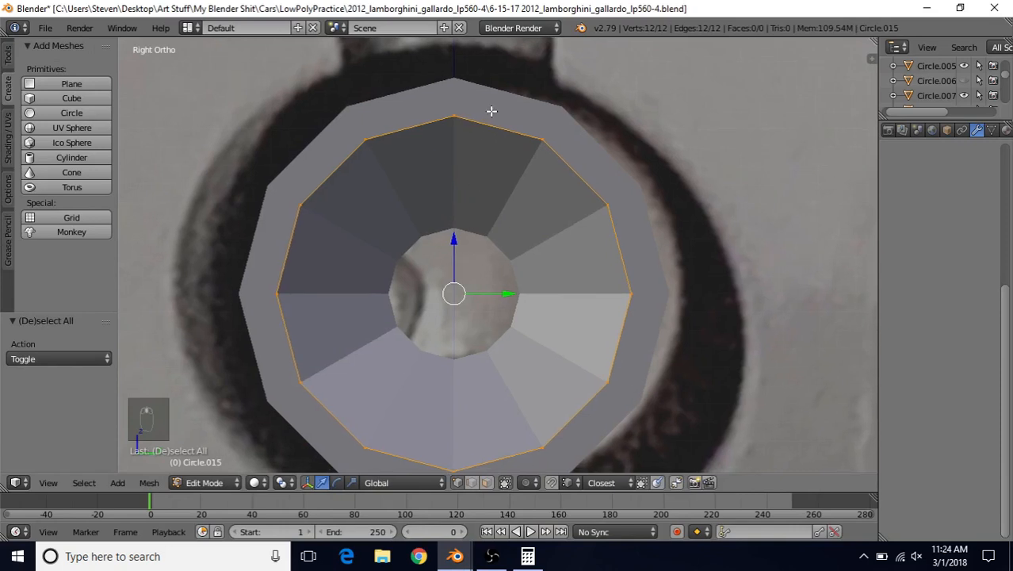
right_click(455, 116, "shift")
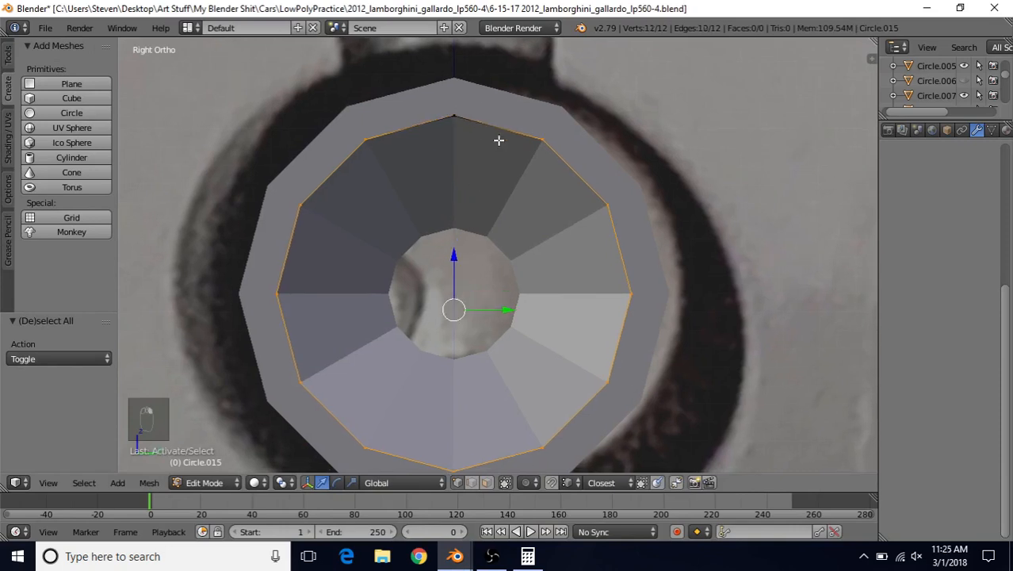
right_click(454, 116, "shift")
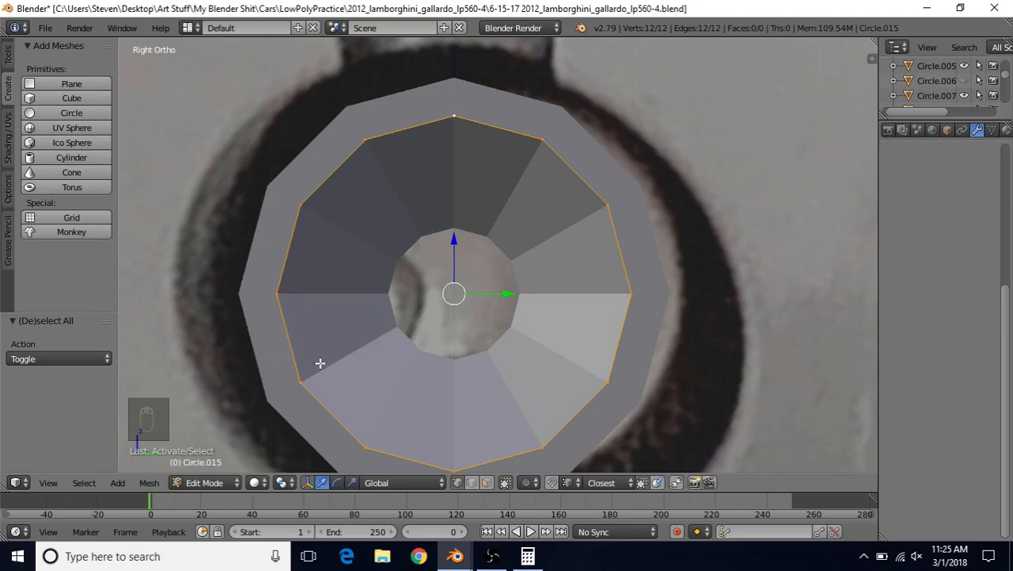
left_click(94, 483)
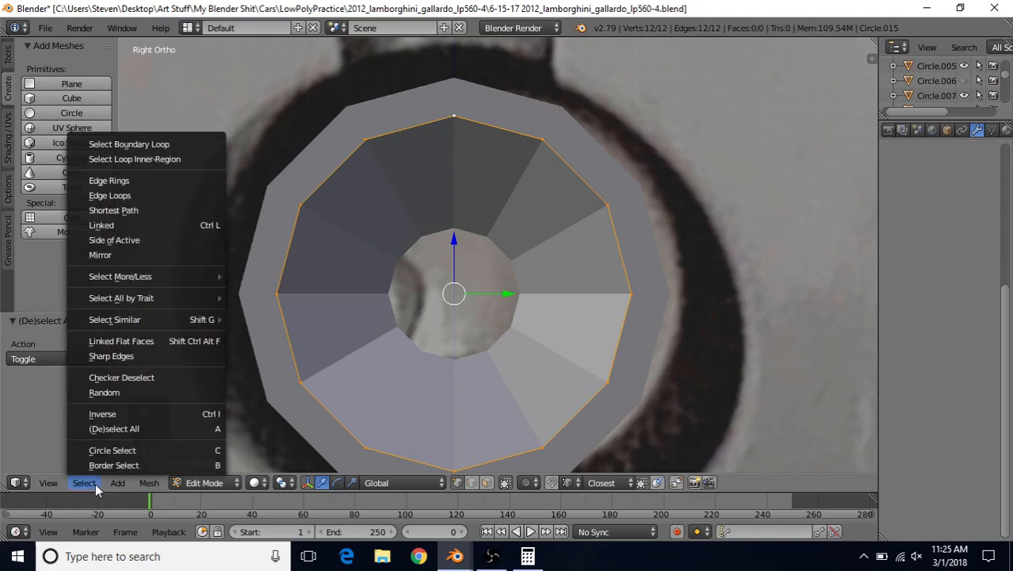
left_click(142, 377)
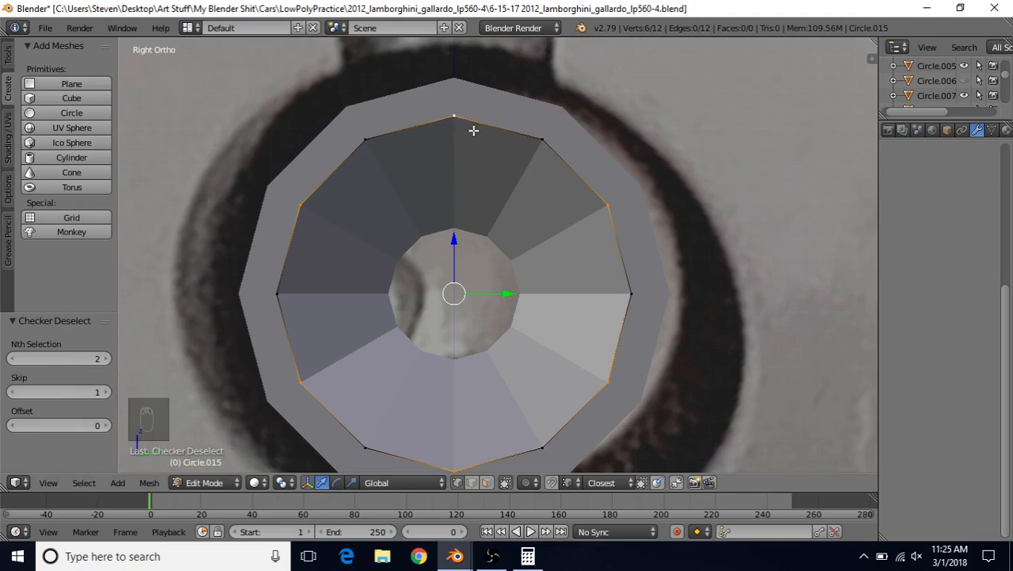
key("ctrl+z")
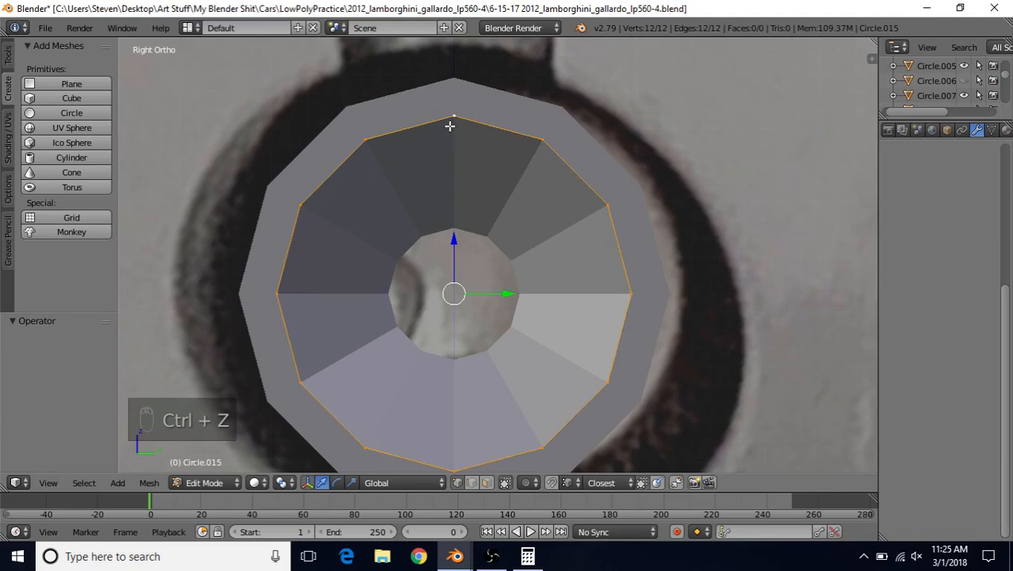
- Try Checker Deselect with the vertex just left of the topmost one active, and reselect the whole loop
right_click(365, 136)
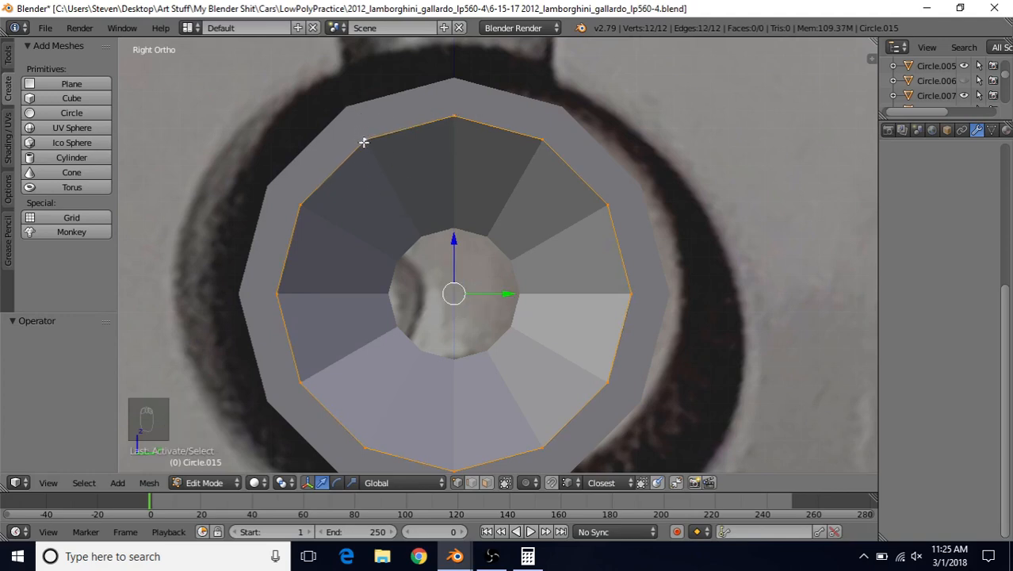
left_click(84, 487)
left_click(161, 375)
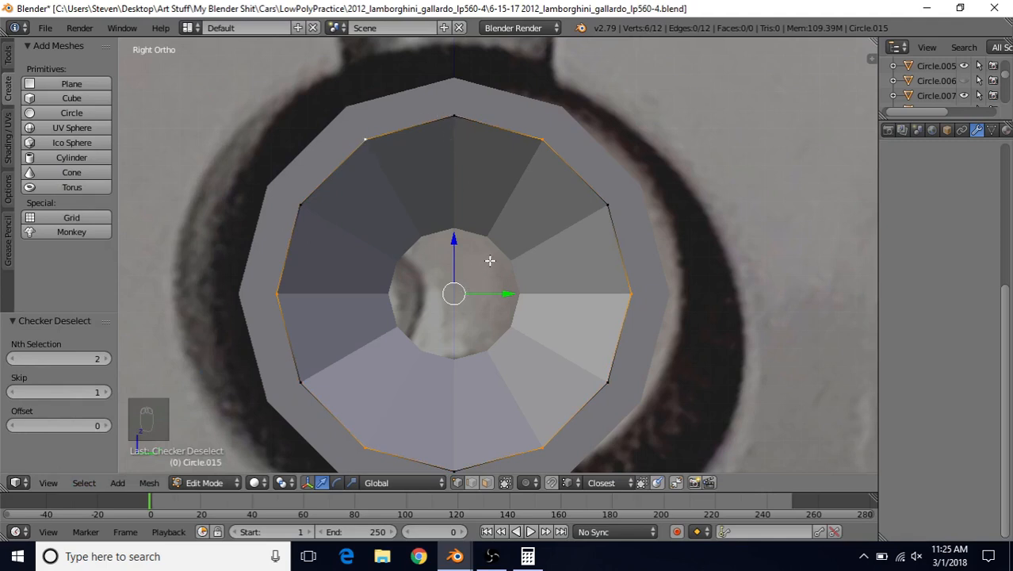
middle_click_drag(499, 256, 511, 249, "shift")
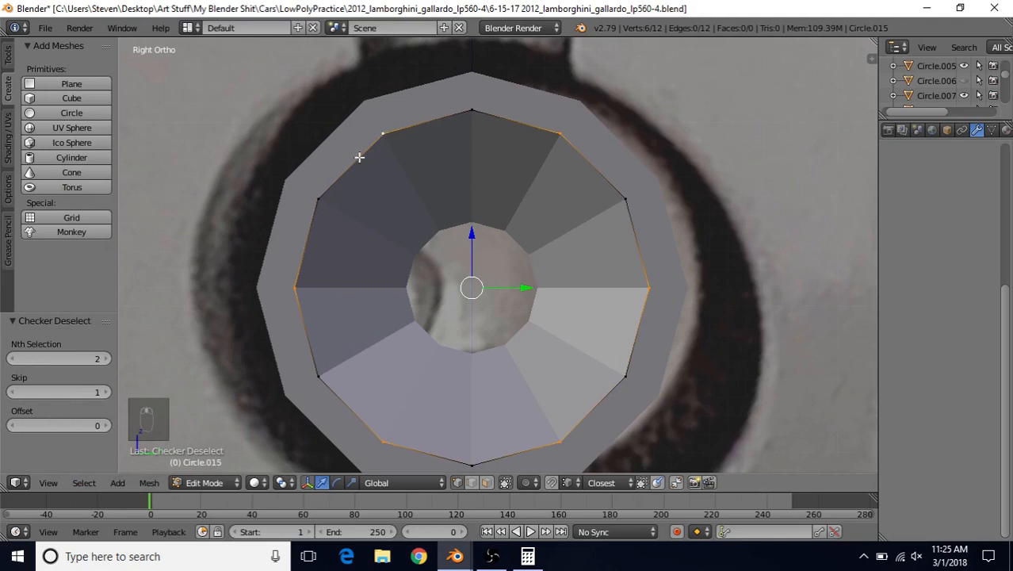
key("a")
key("a")
key("a")
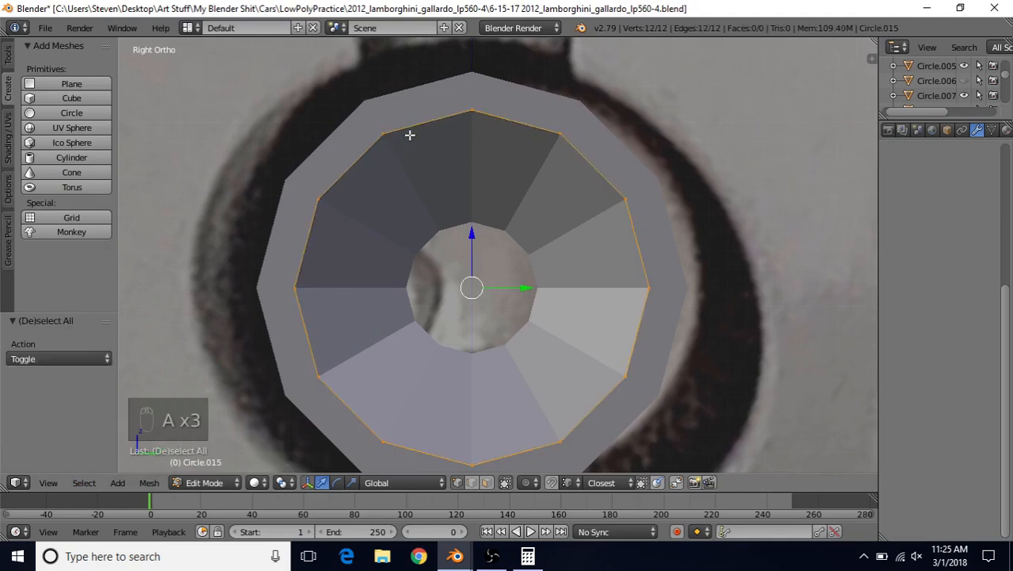
- Checker-deselect the loop from its topmost vertex and scale the six remaining vertices inward to 0.588 to form a star
left_click(473, 112, "shift")
left_click(87, 483)
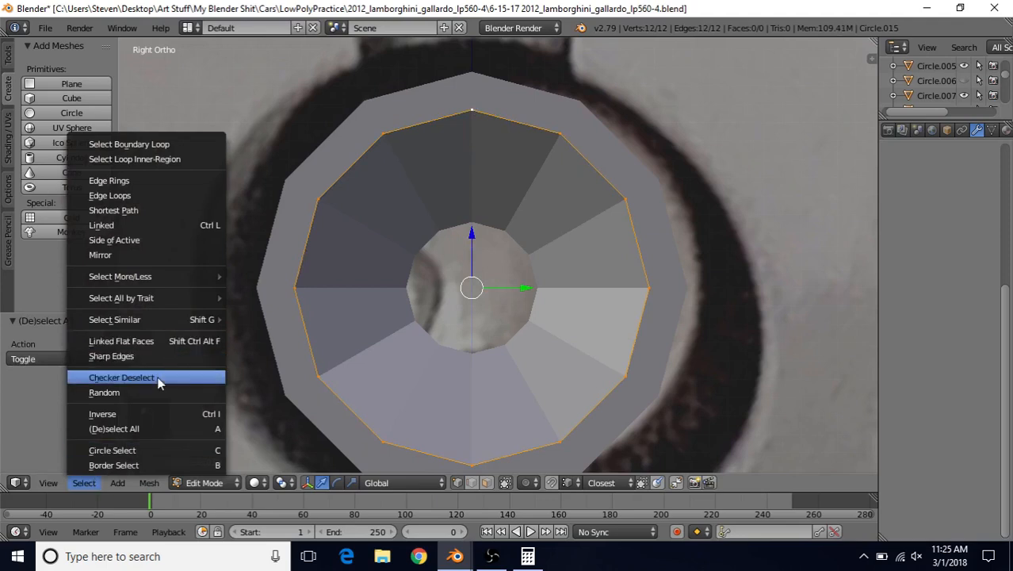
left_click(135, 378)
middle_click_drag(581, 283, 563, 283, "shift")
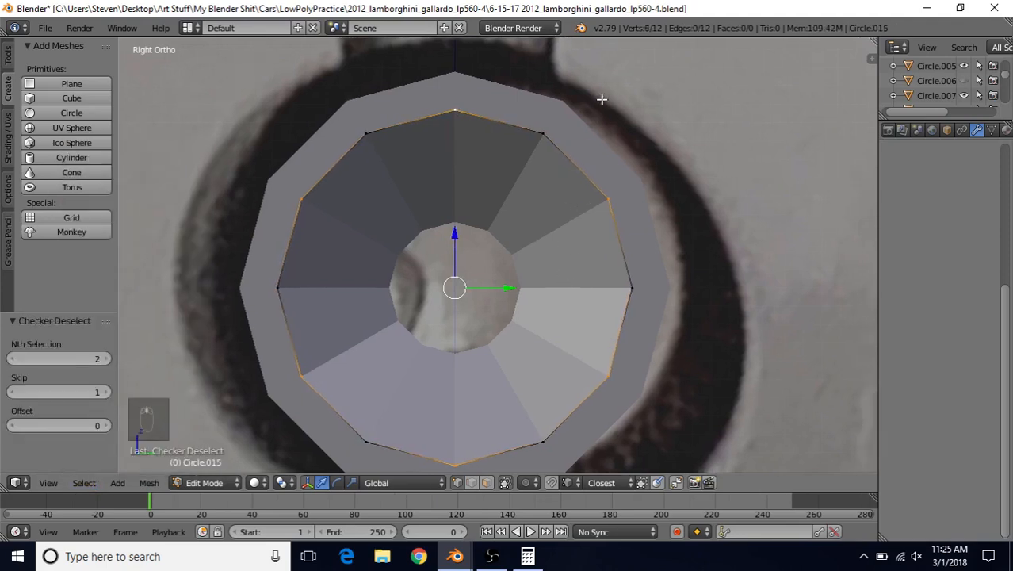
key("s")
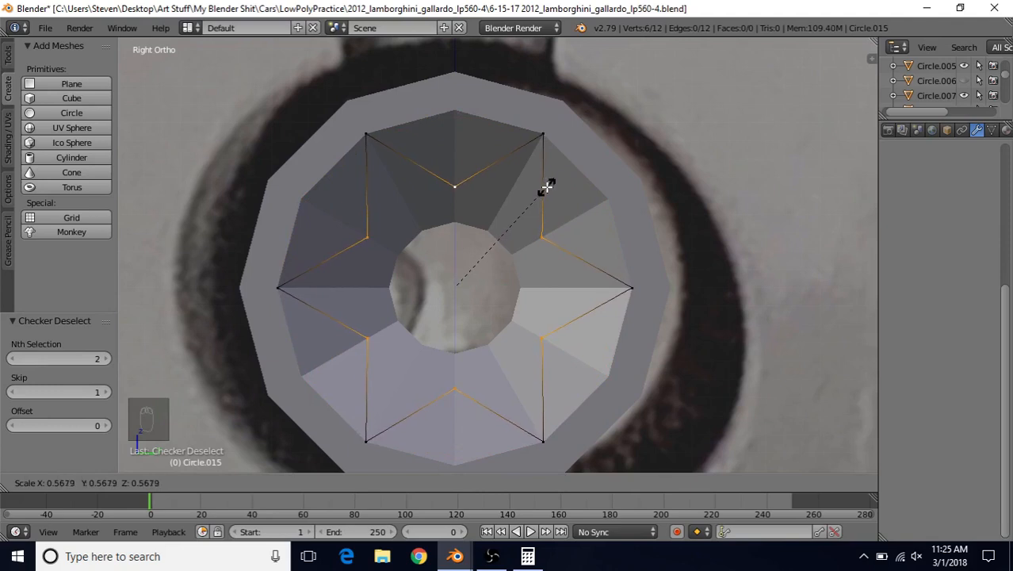
left_click(546, 186)
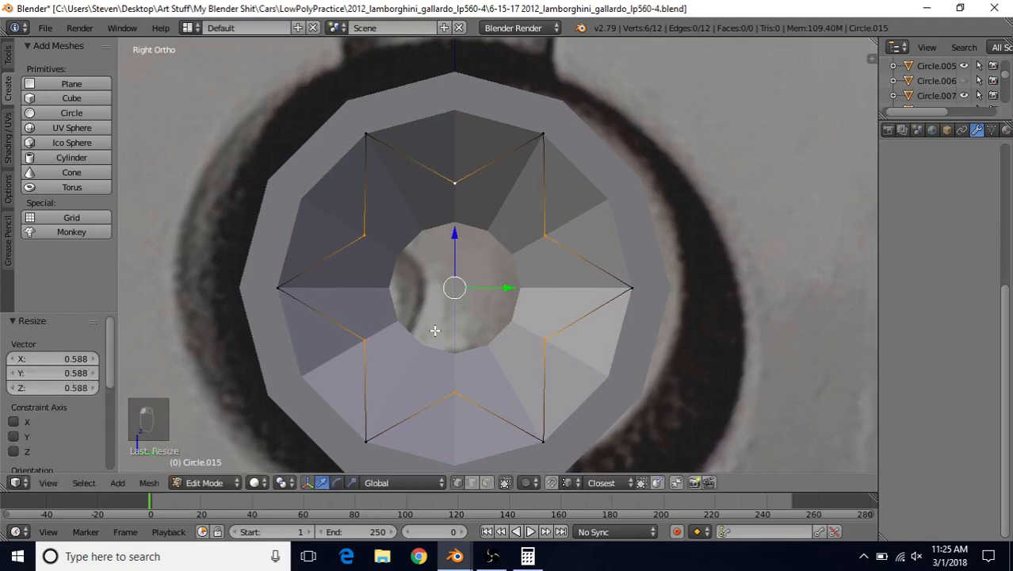
- Hide the bolt head mesh to compare the star outline with the reference photo, and select the star
middle_click_drag(435, 304, 429, 299, "shift")
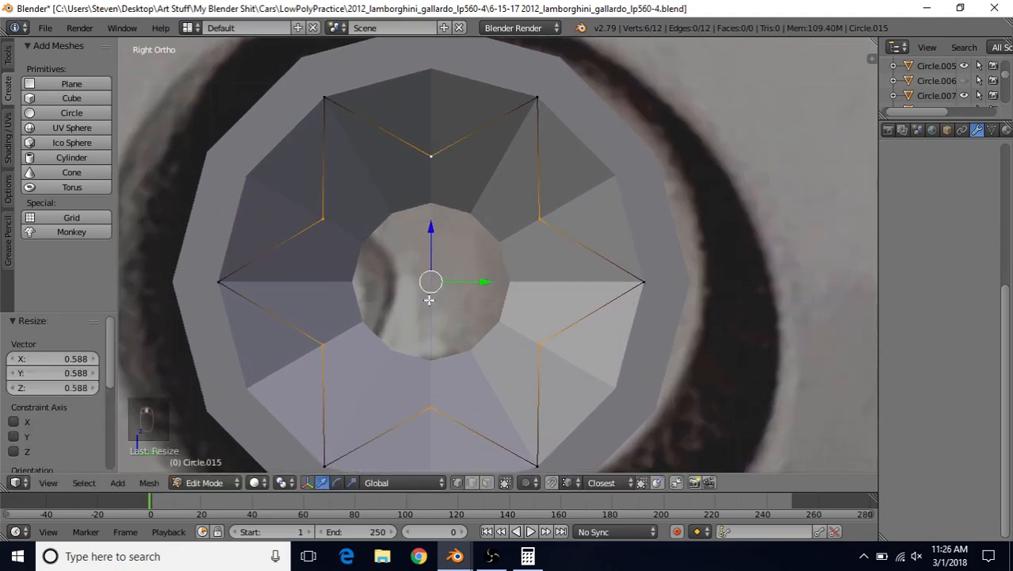
scroll(558, 270, "down", 2)
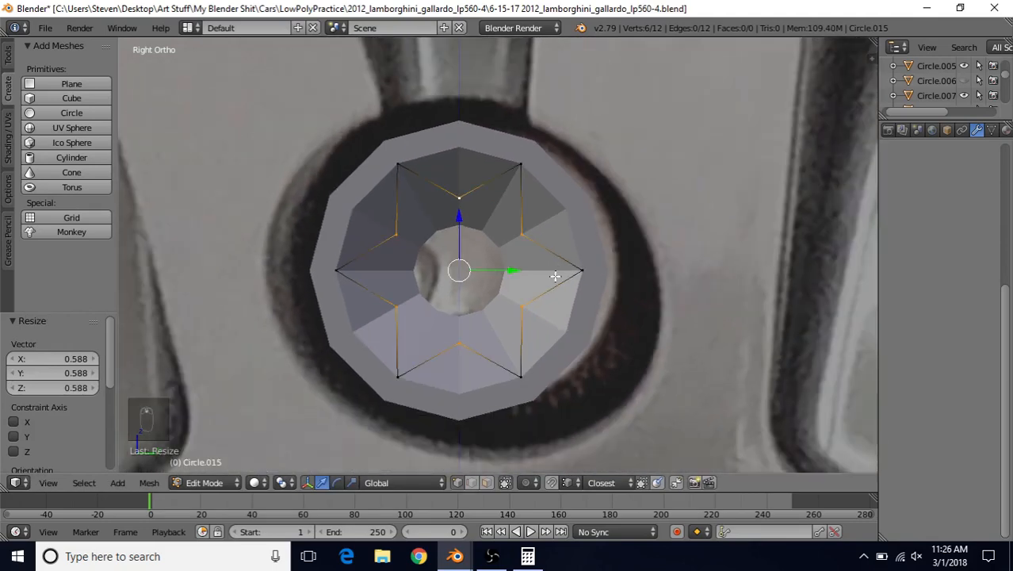
key("Tab")
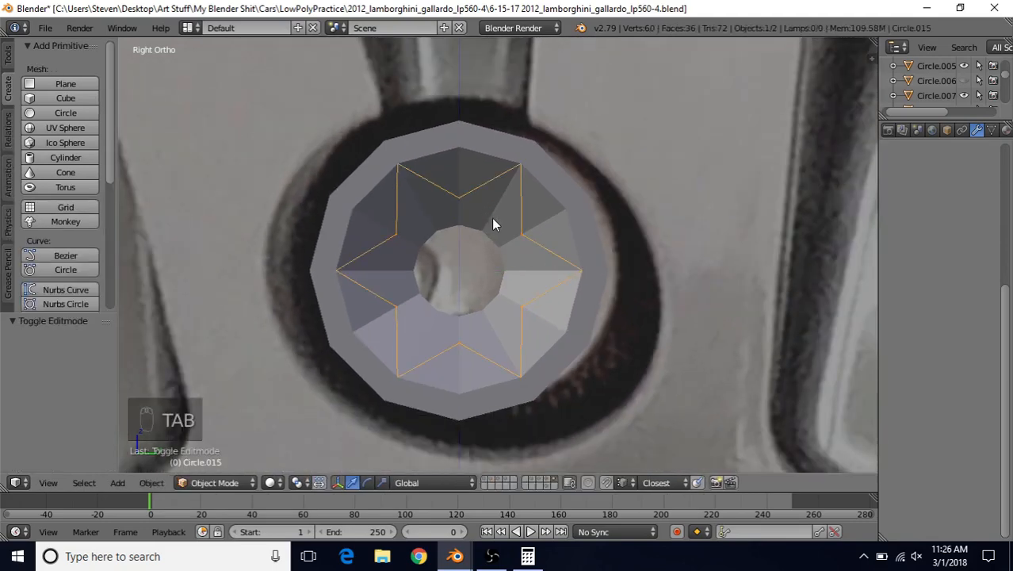
right_click(483, 143)
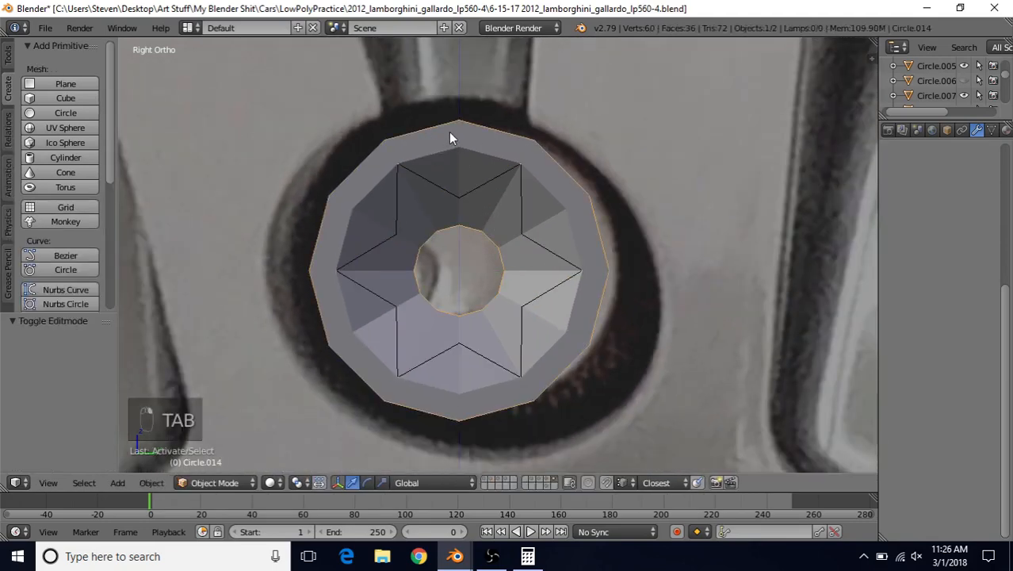
key("h")
scroll(467, 210, "up", 3)
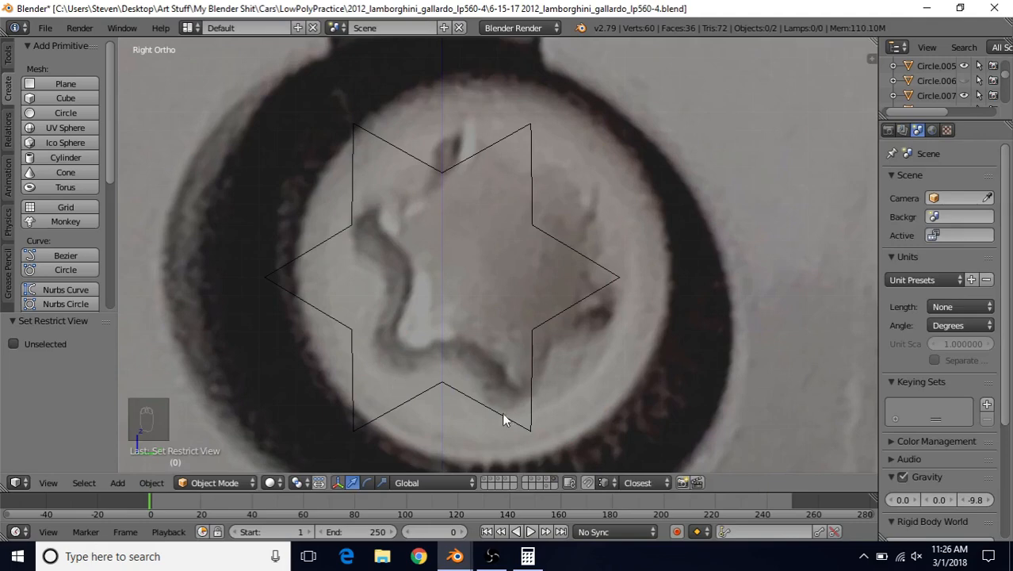
scroll(542, 245, "down", 3)
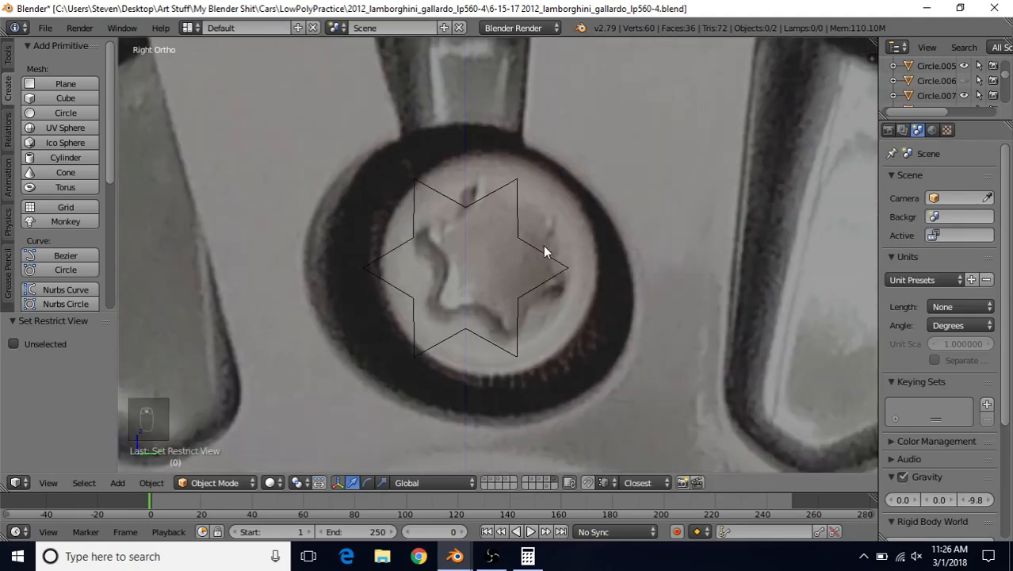
scroll(543, 245, "up", 2)
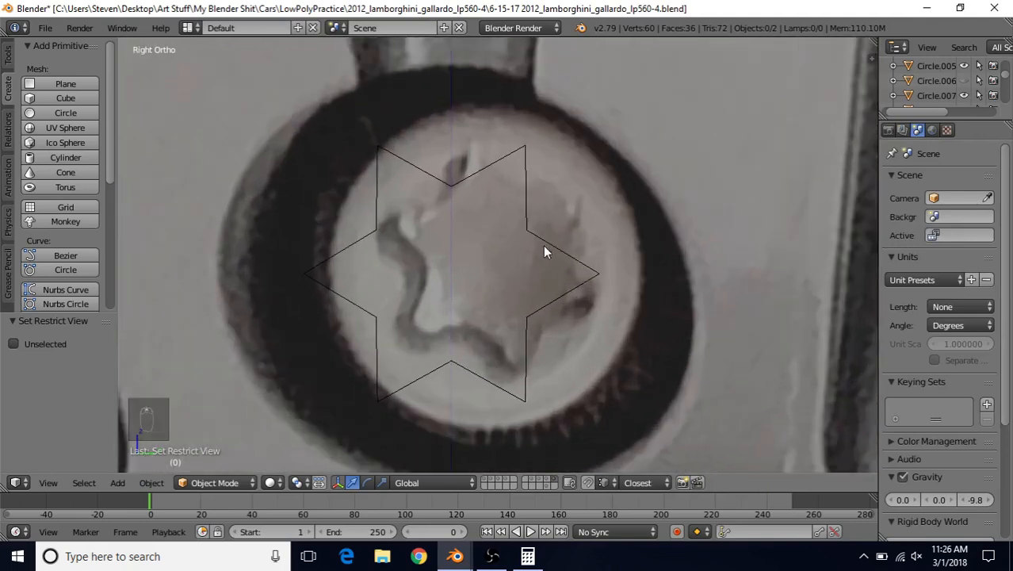
right_click(514, 168)
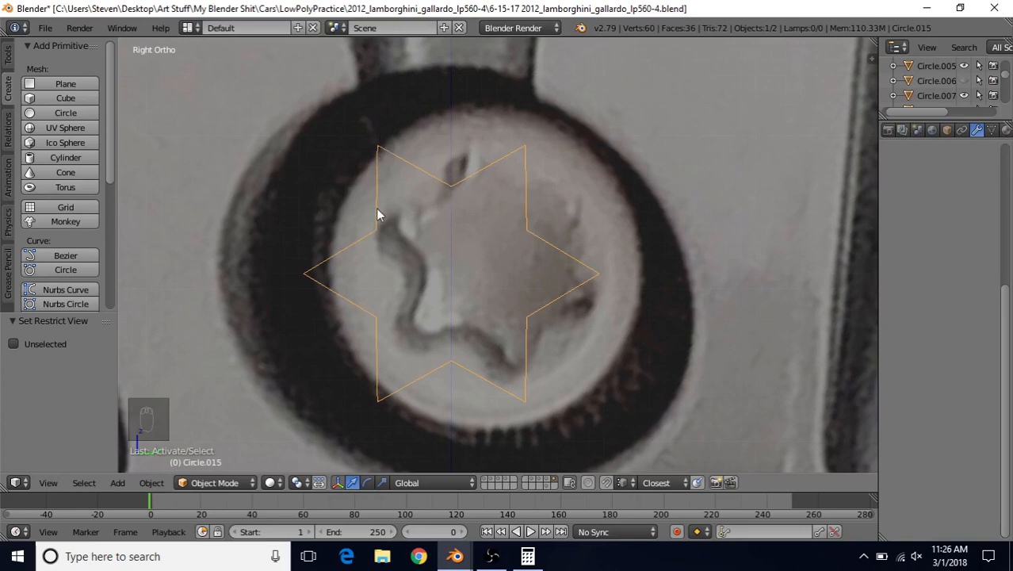
- Vertex-bevel the star's six inner vertices with an offset of about 0.015 and 3 segments
key("Tab")
middle_click_drag(479, 257, 502, 236, "shift")
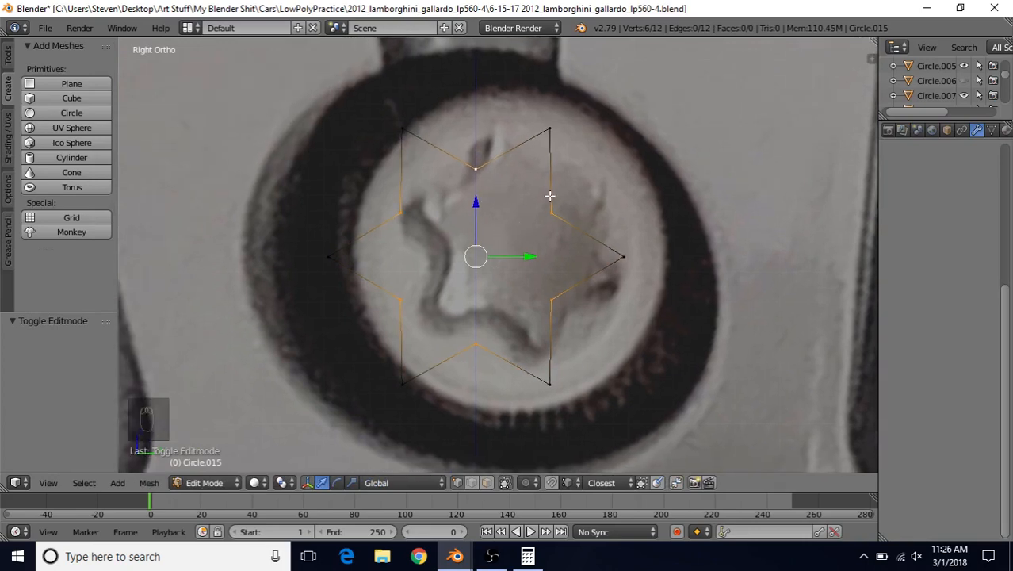
key("ctrl+shift+b")
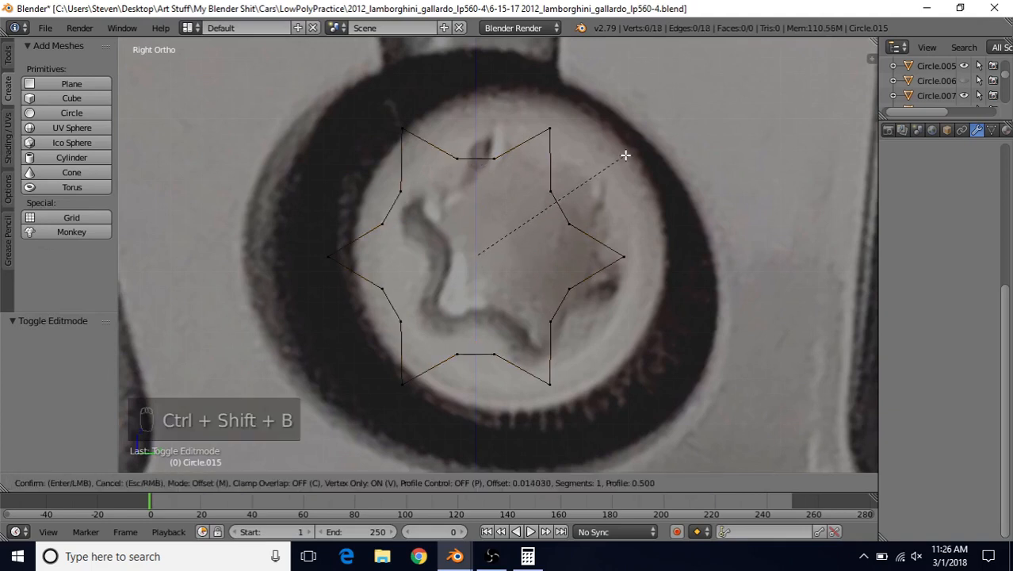
scroll(625, 156, "up", 2)
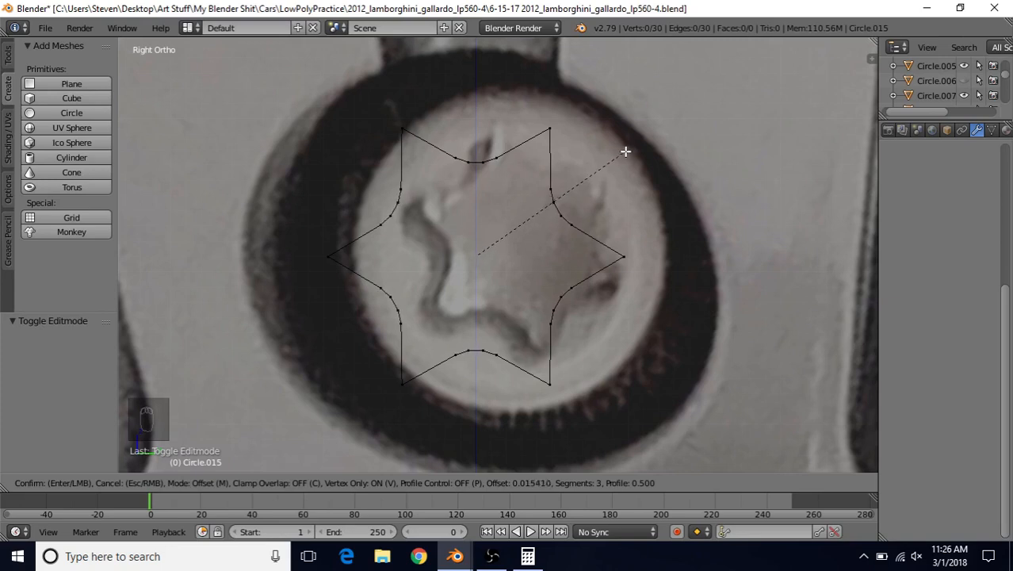
left_click(625, 151)
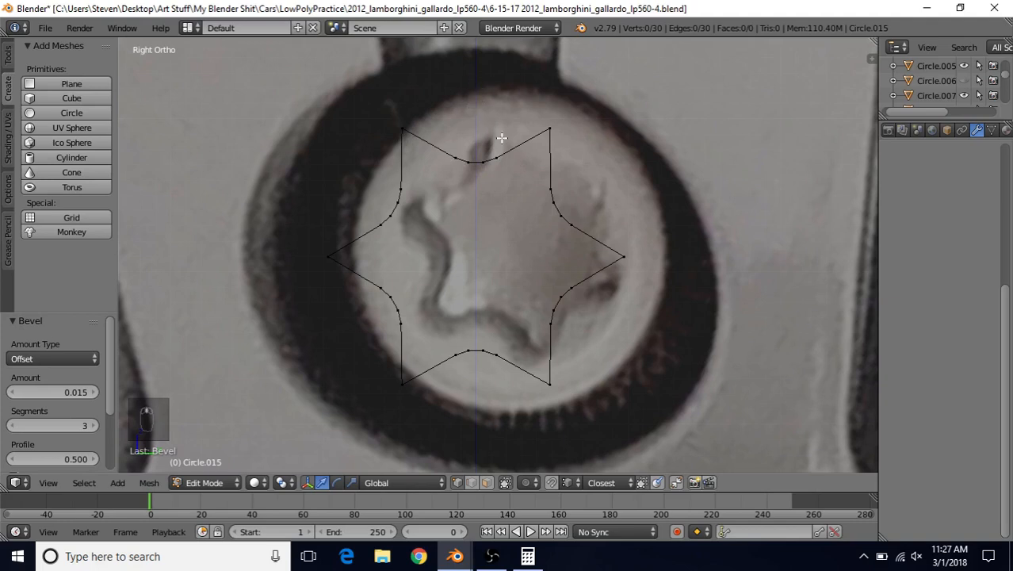
- Select the star's six outer tips and vertex-bevel them with an offset of about 0.020 and 3 segments
middle_click_drag(502, 138, 520, 162, "shift")
scroll(516, 161, "up", 1)
right_click(415, 140)
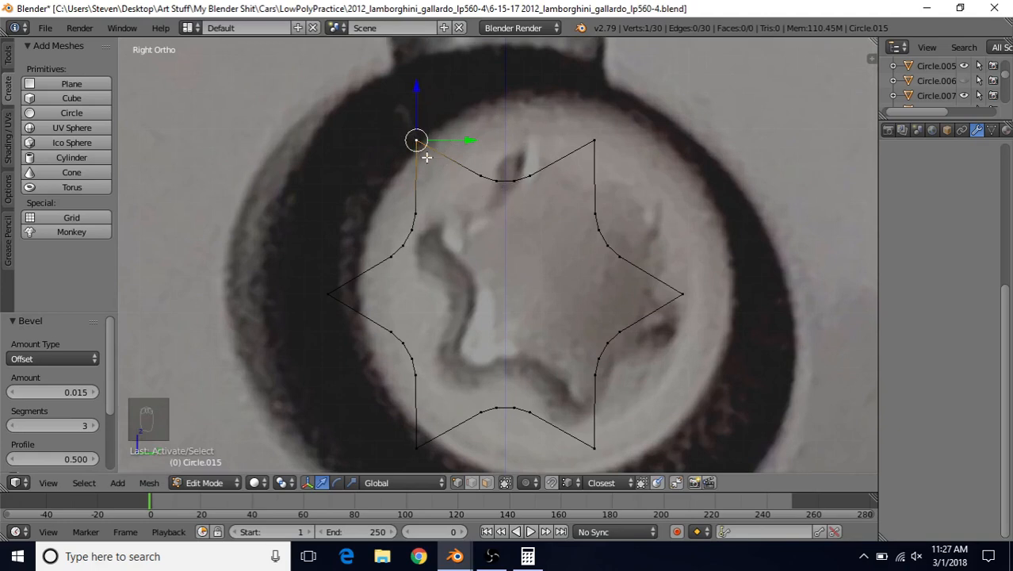
left_click(593, 142, "shift")
left_click(680, 293, "shift")
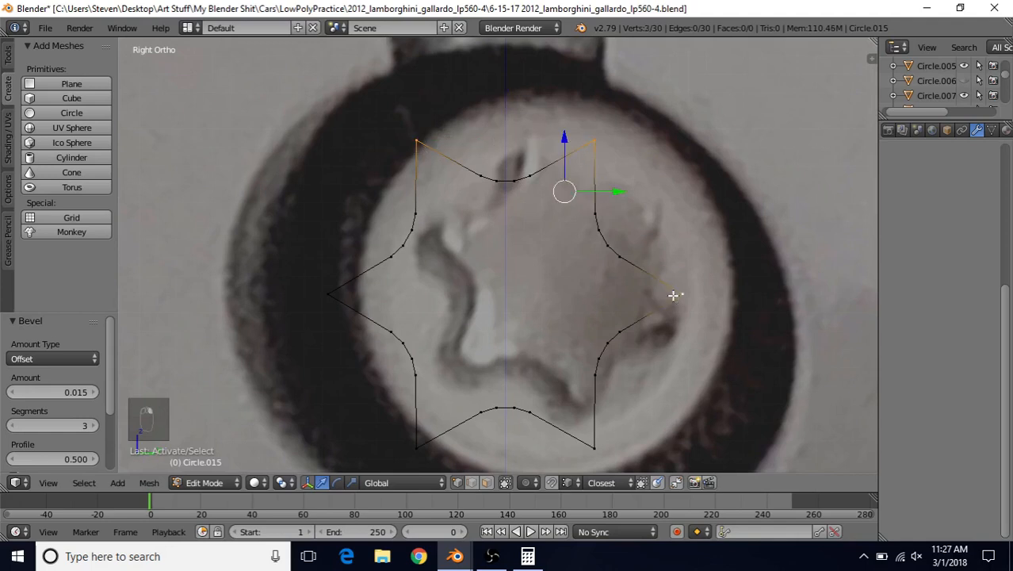
left_click(596, 445, "shift")
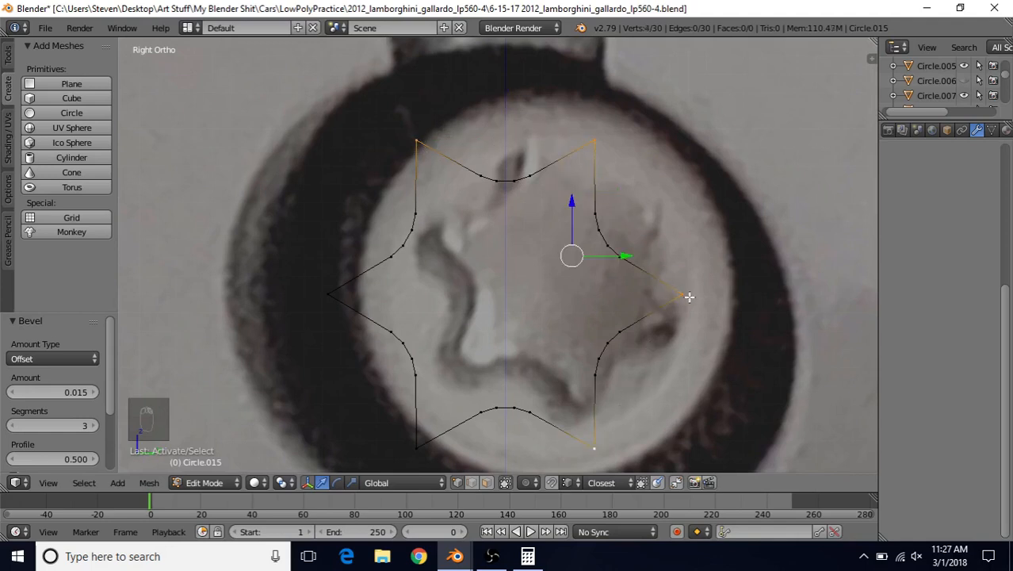
left_click(417, 449, "shift")
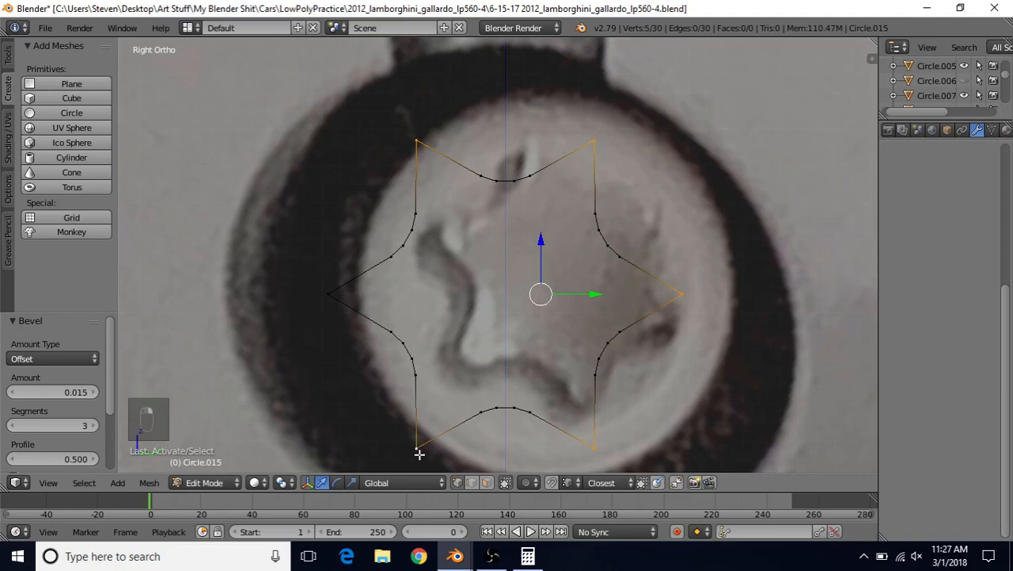
left_click(317, 308, "shift")
key("ctrl+shift+b")
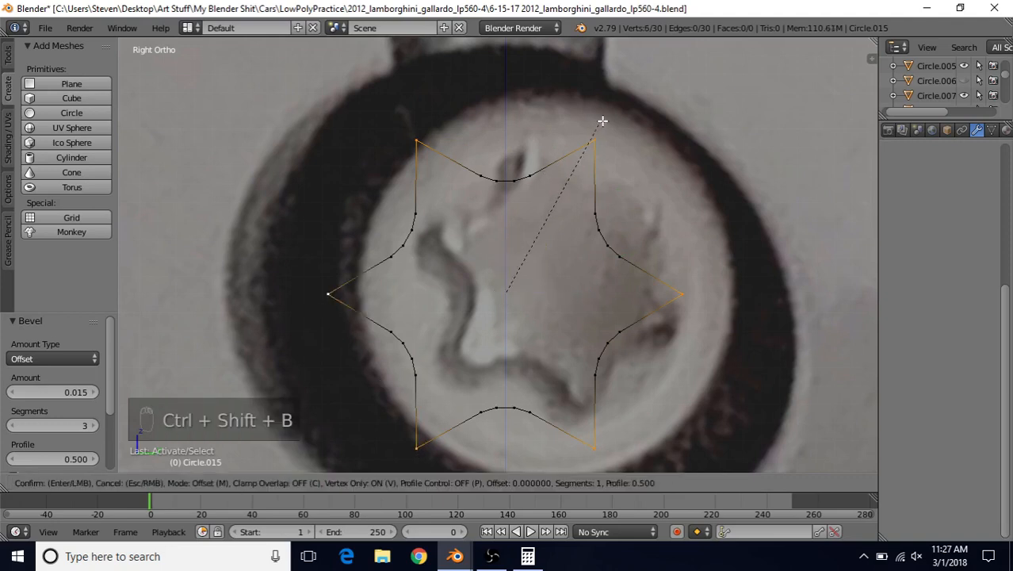
scroll(602, 120, "up", 2)
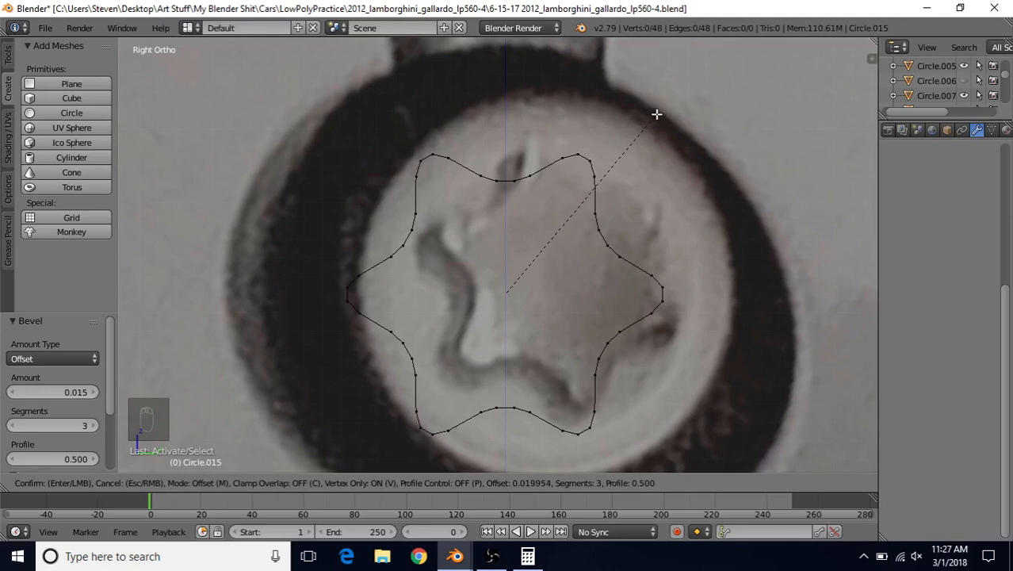
left_click(656, 114)
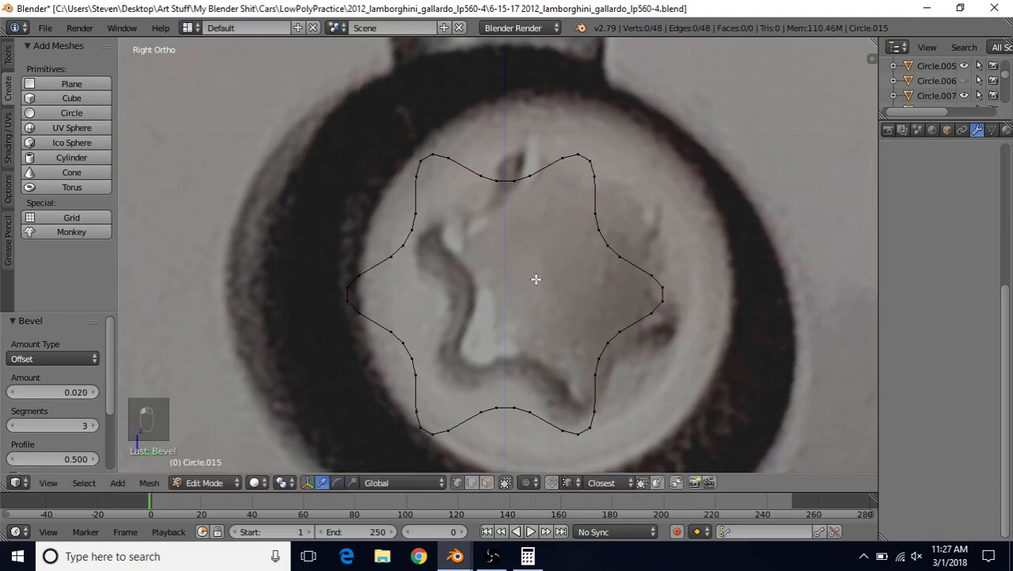
- Fill the rounded star outline with a face and inset it by about 0.0023
scroll(535, 280, "down", 3)
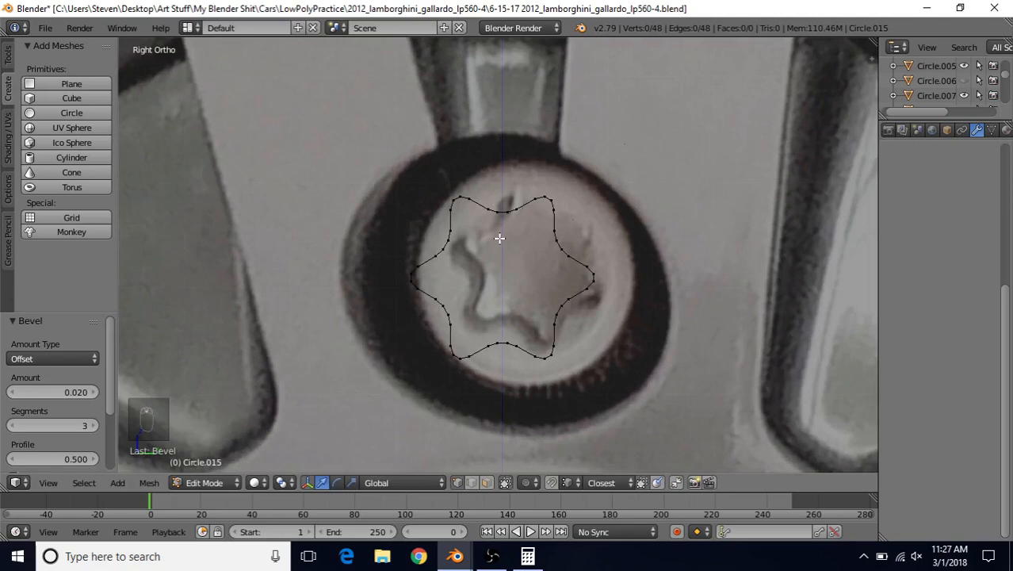
scroll(512, 241, "up", 5)
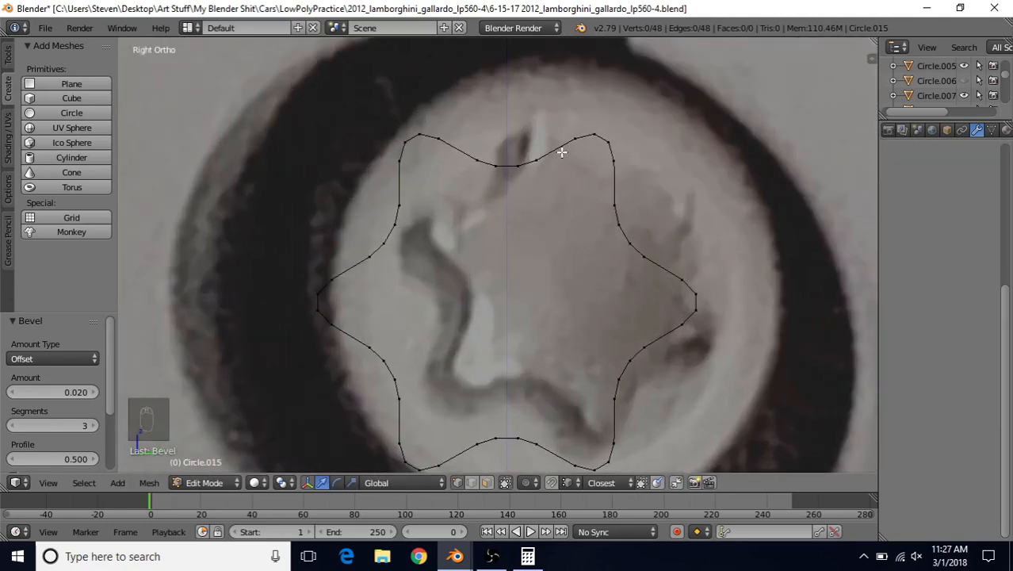
key("a")
key("f")
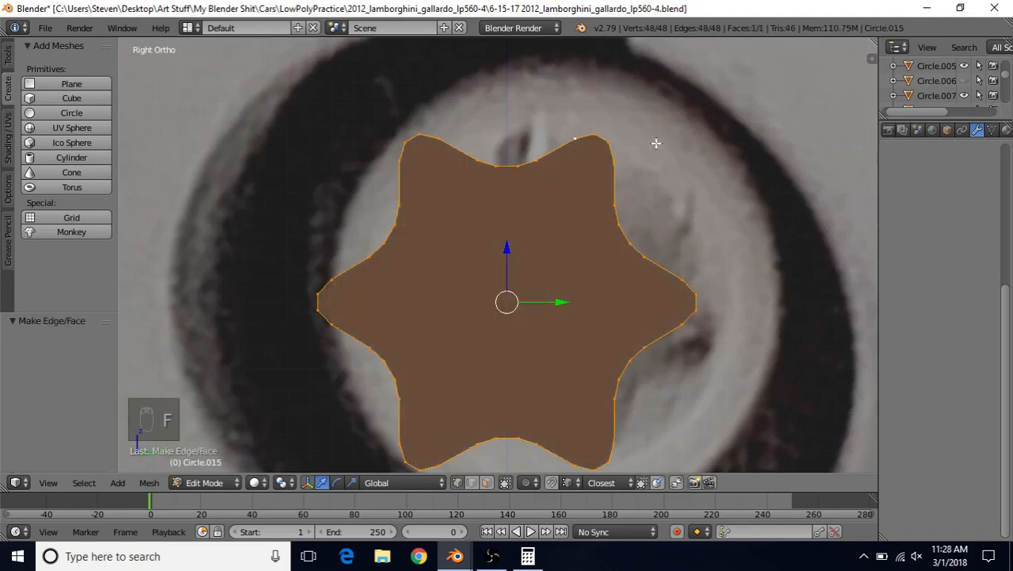
key("i")
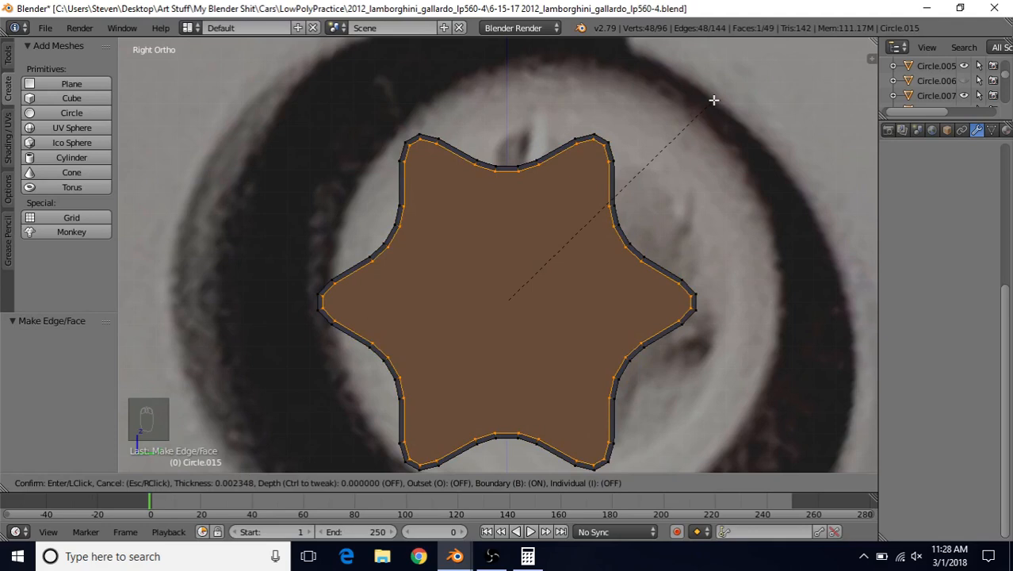
left_click(714, 100)
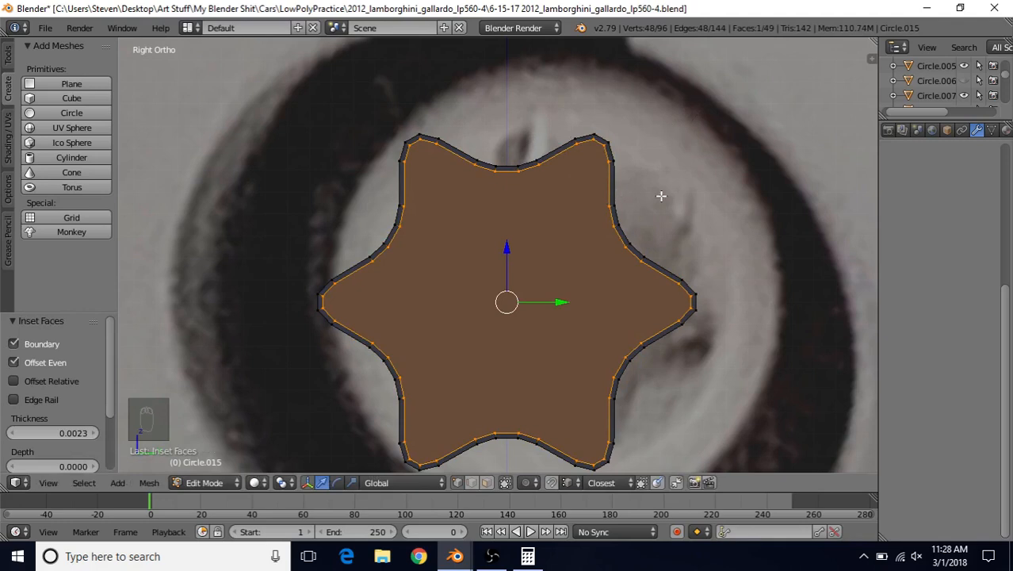
- Delete the star's inner face, keeping only the narrow band around the outline
key("Delete")
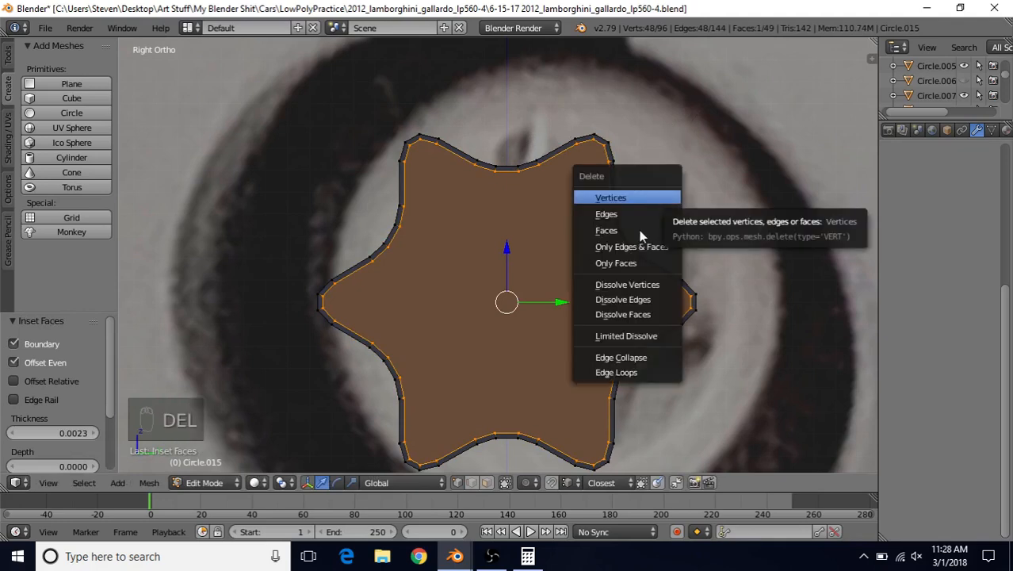
left_click(638, 230)
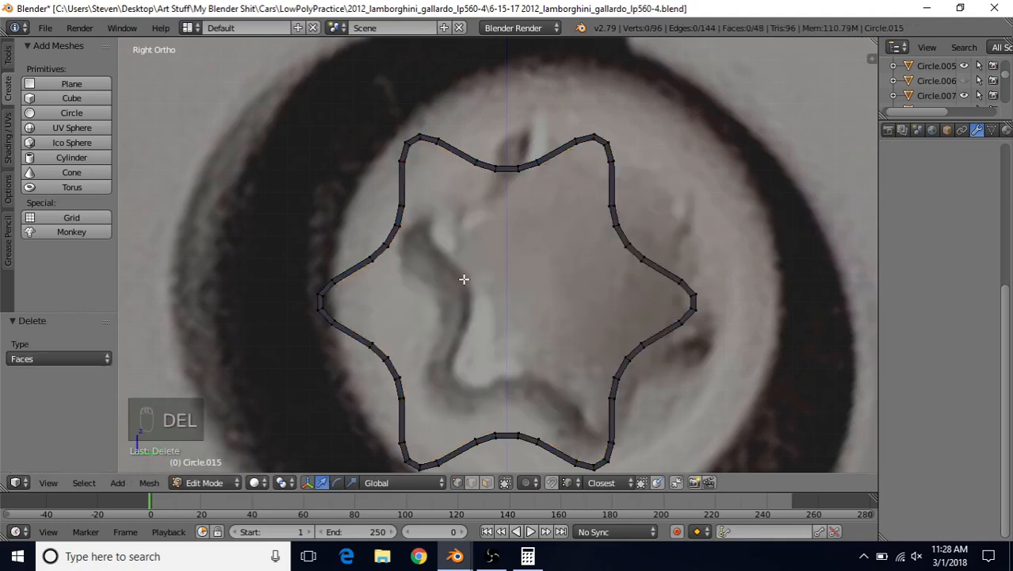
scroll(554, 249, "down", 2)
scroll(555, 250, "up", 1)
- Recalculate the normals of the whole star band, flip them, and return to Object Mode
key("a")
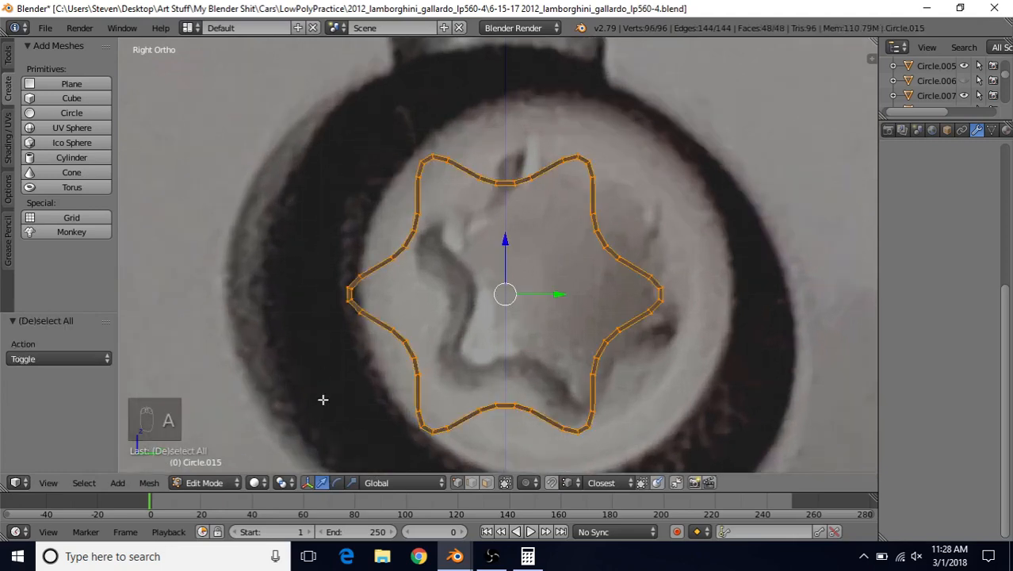
key("ctrl+n")
left_click(154, 486)
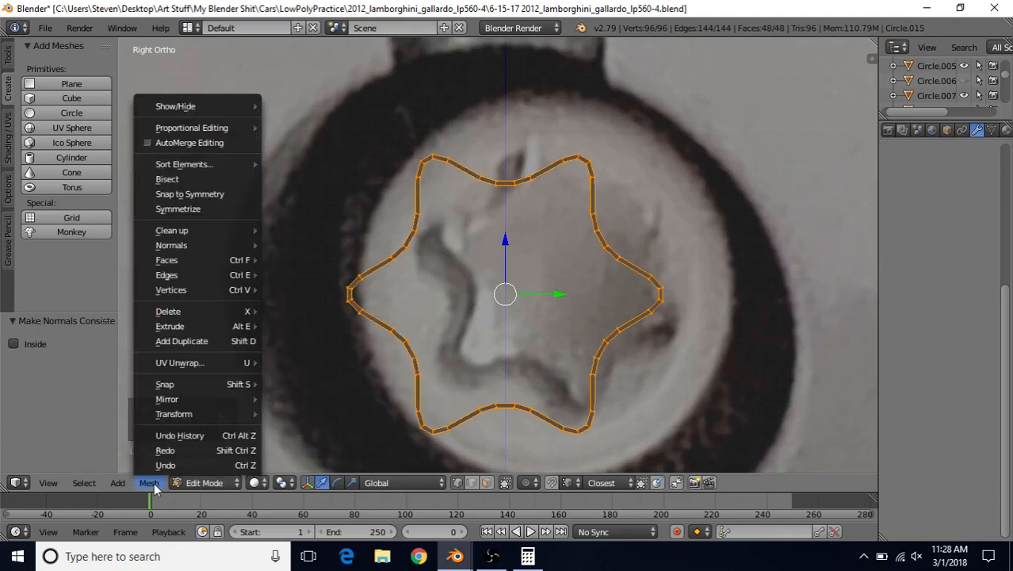
mouse_move(220, 247)
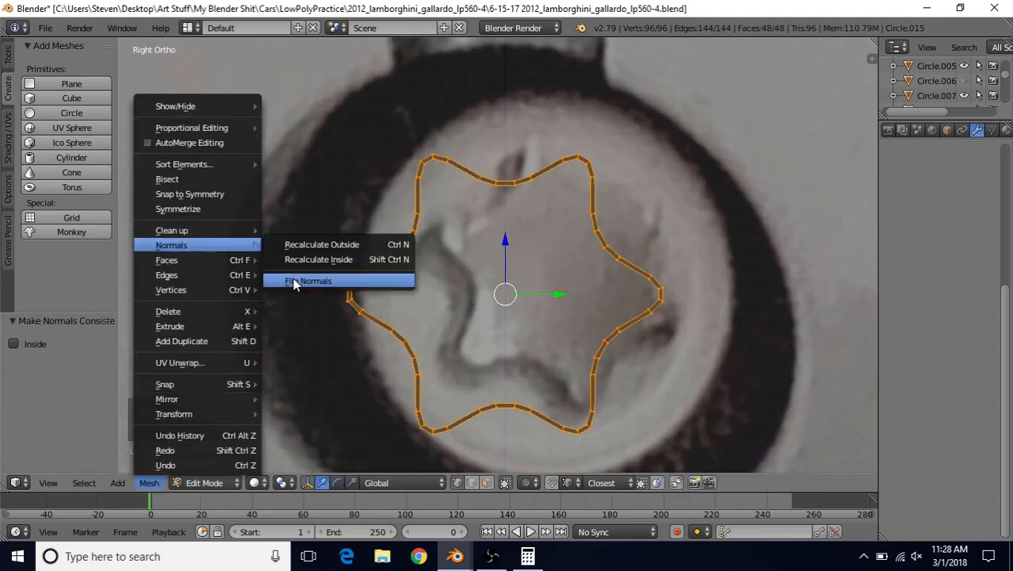
left_click(293, 279)
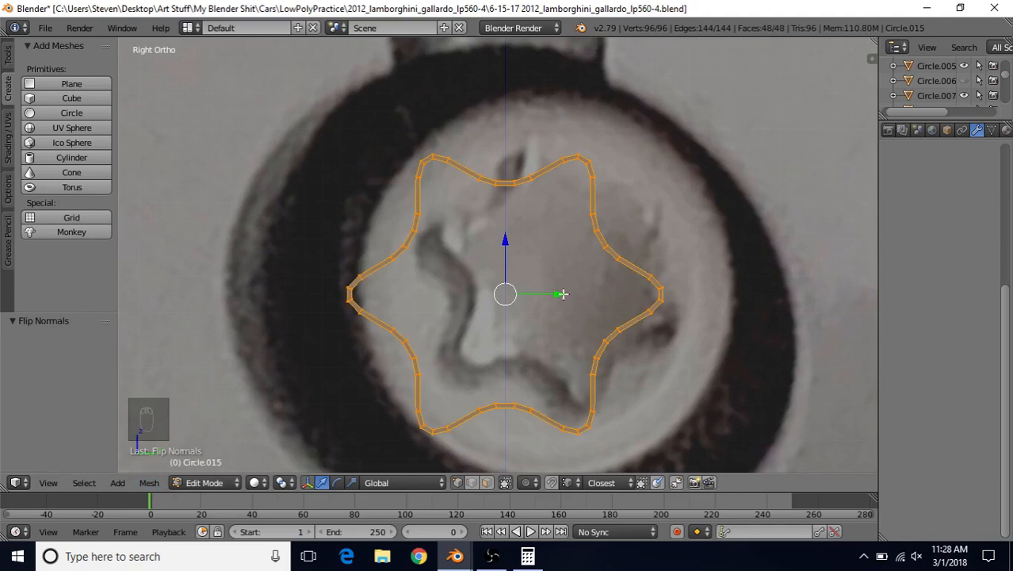
key("Tab")
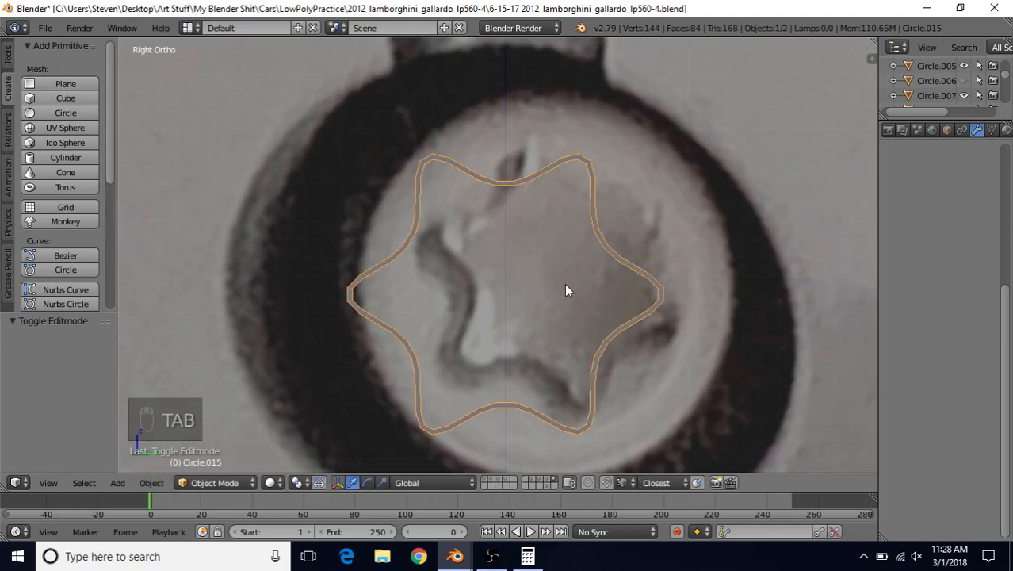
- Unhide the bolt head and give it a Subdivision Surface modifier at level 2
key("alt+h")
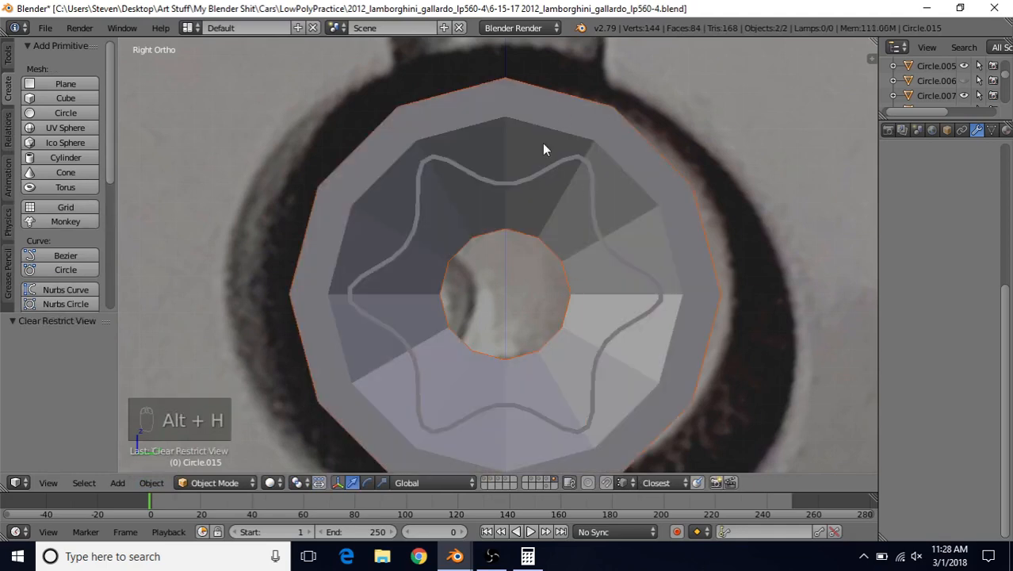
right_click(505, 103)
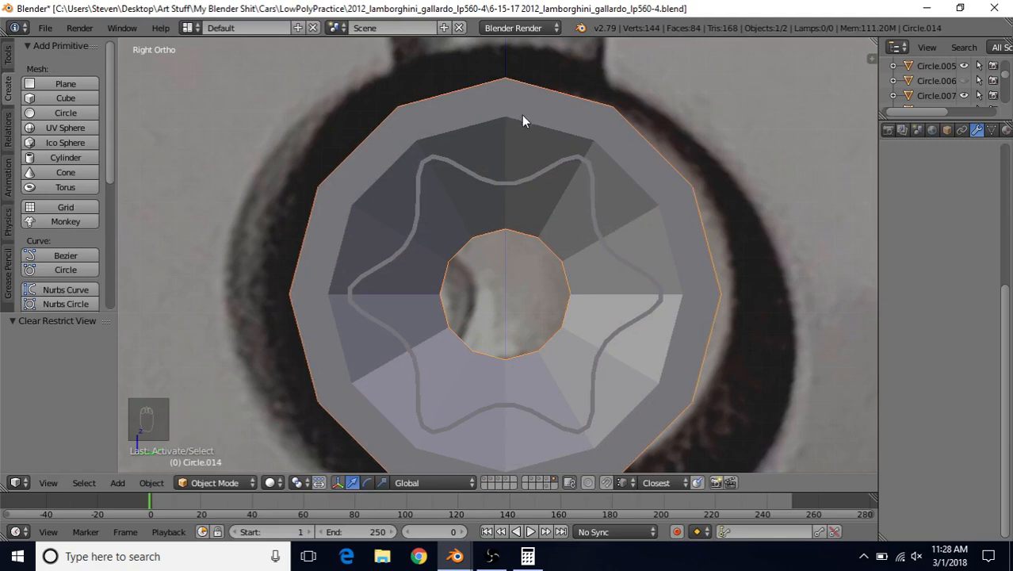
key("ctrl+2")
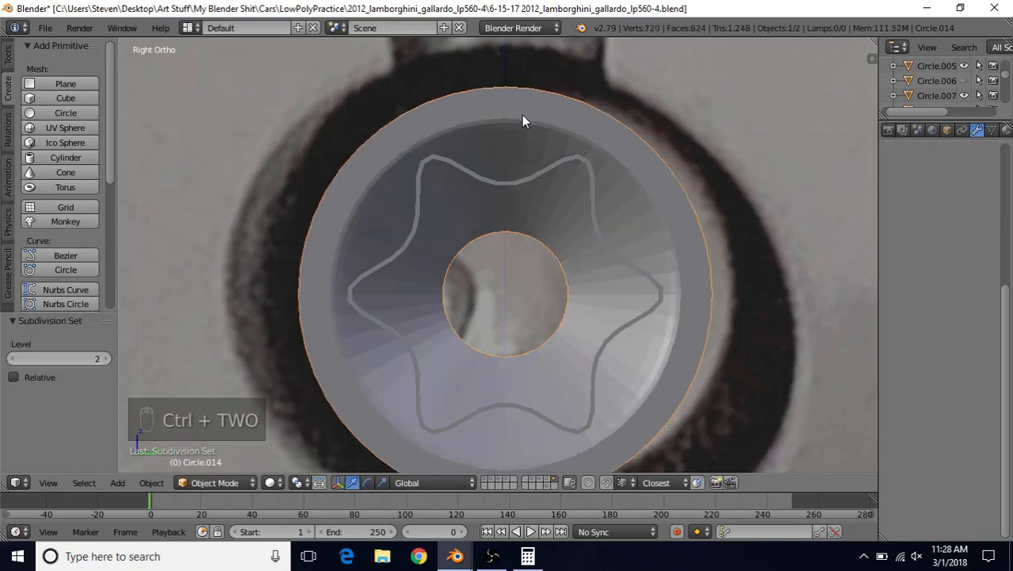
left_click_drag(1003, 290, 1005, 126)
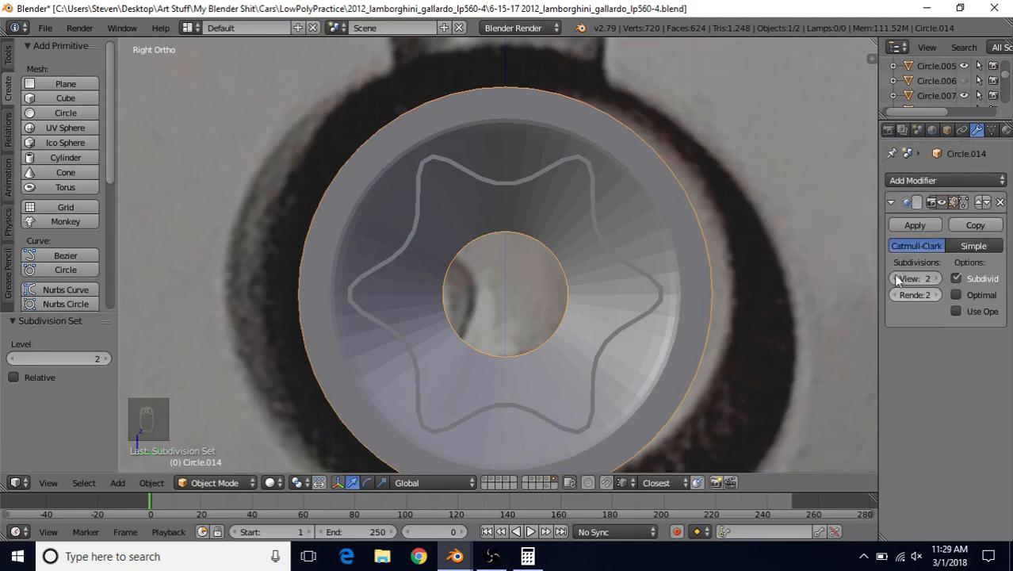
left_click(908, 179)
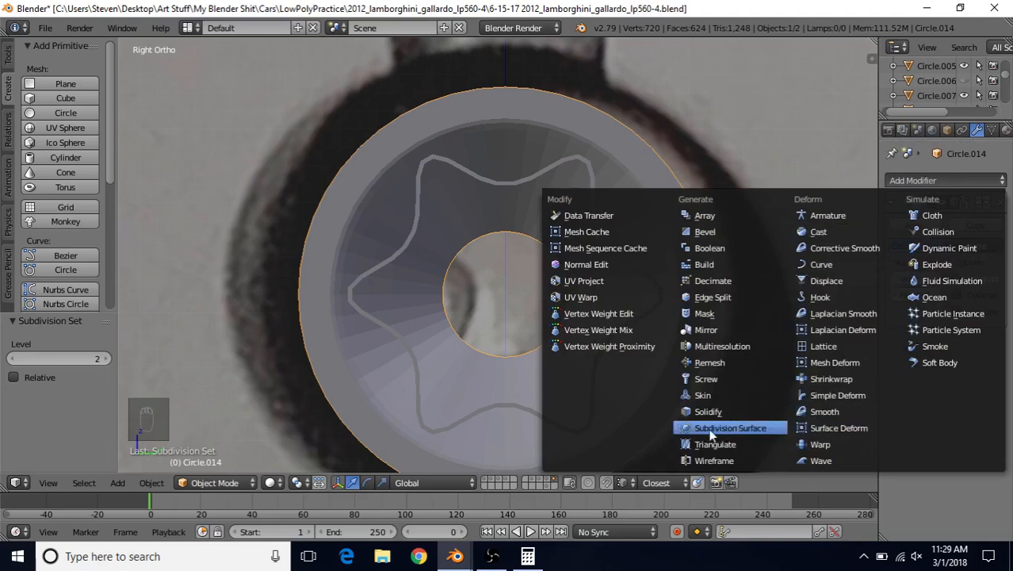
left_click(760, 426)
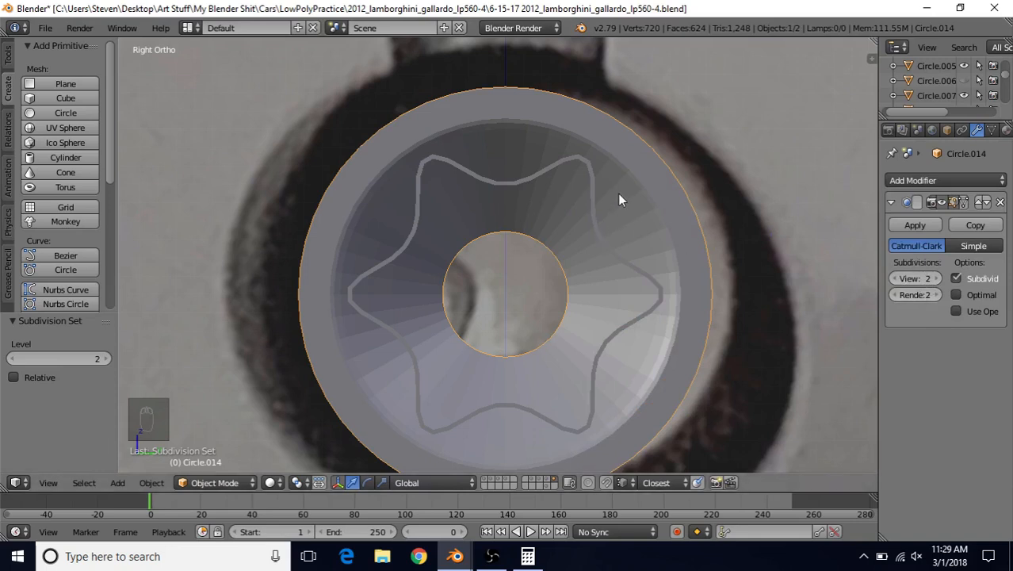
- Set smooth shading on both the bolt head and the star band
left_click(9, 59)
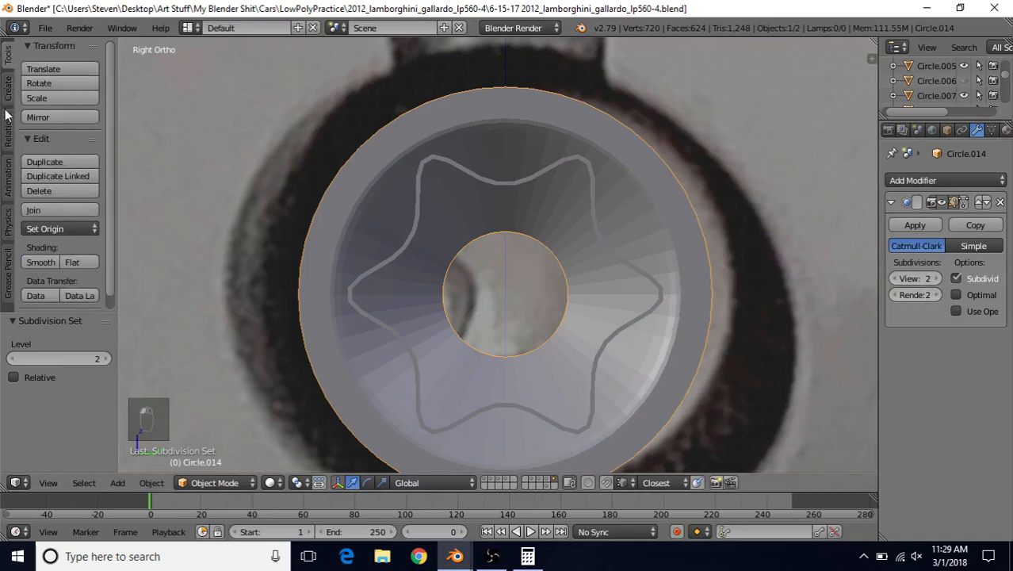
left_click(42, 261)
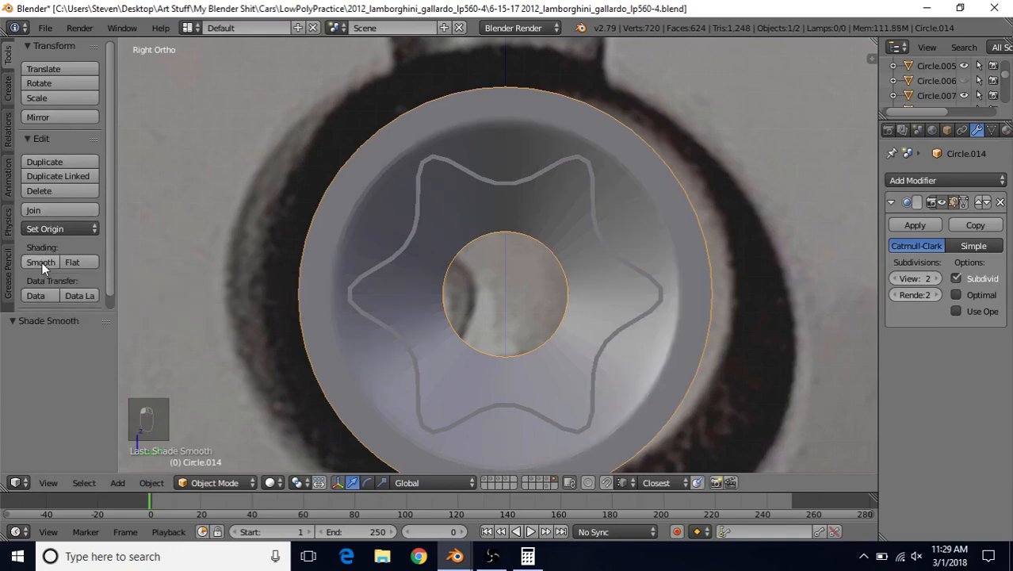
right_click(483, 185)
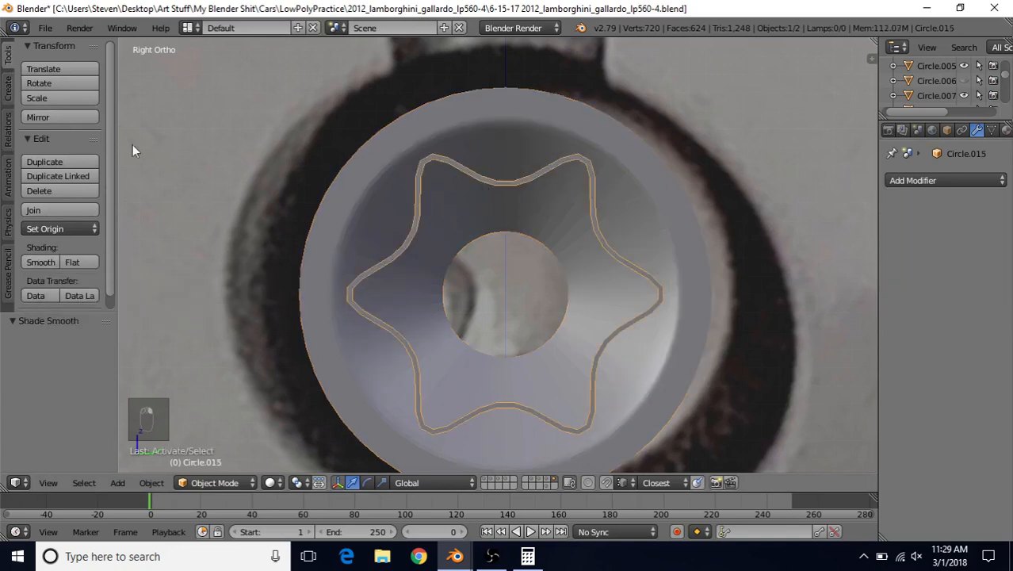
left_click(34, 263)
- Apply the Subdivision Surface modifier on the bolt head
middle_click_drag(628, 241, 598, 228)
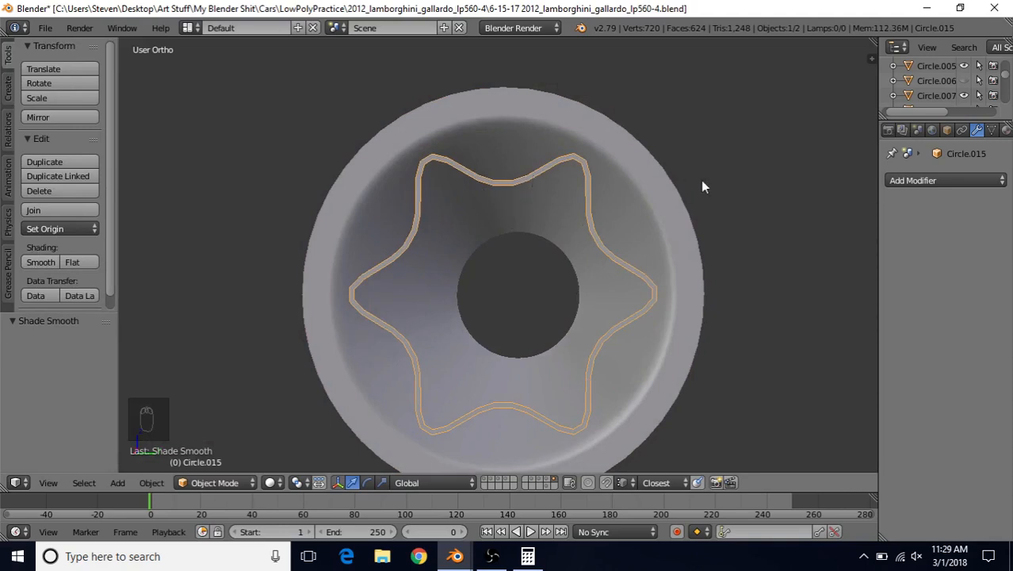
right_click(489, 124)
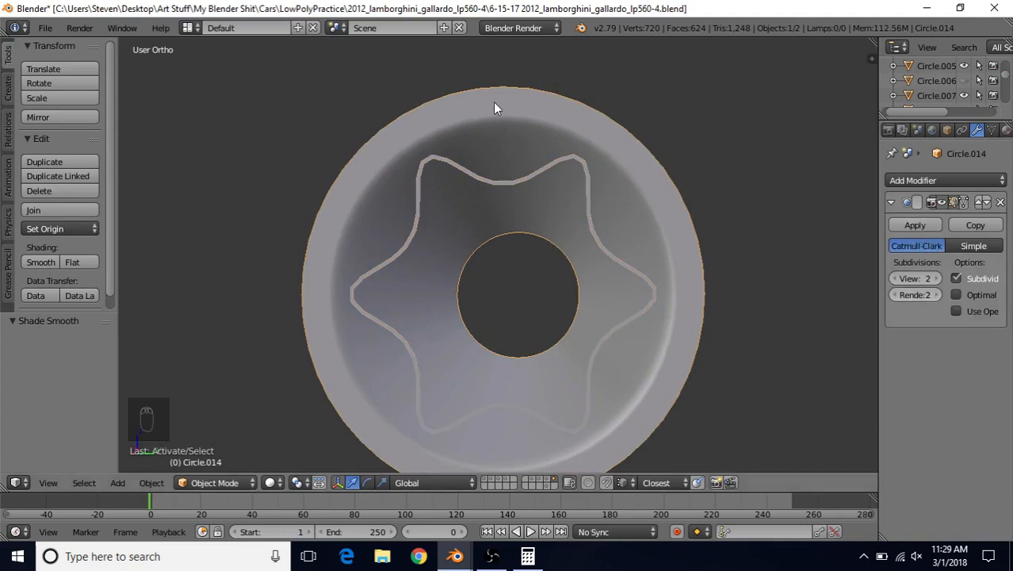
left_click(914, 225)
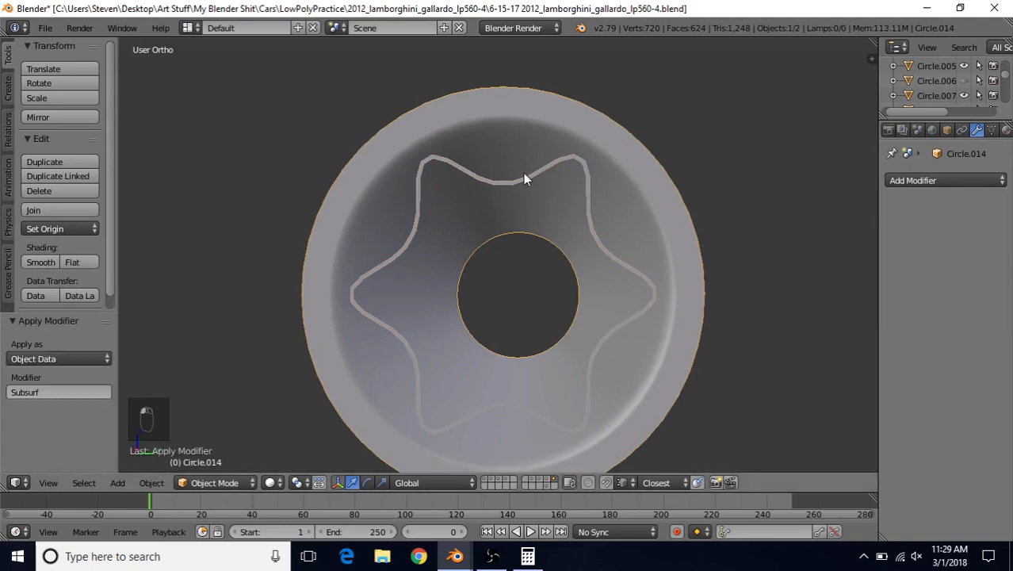
- Add a Shrinkwrap modifier to the star band and pick the bolt head as its target
right_click(503, 187)
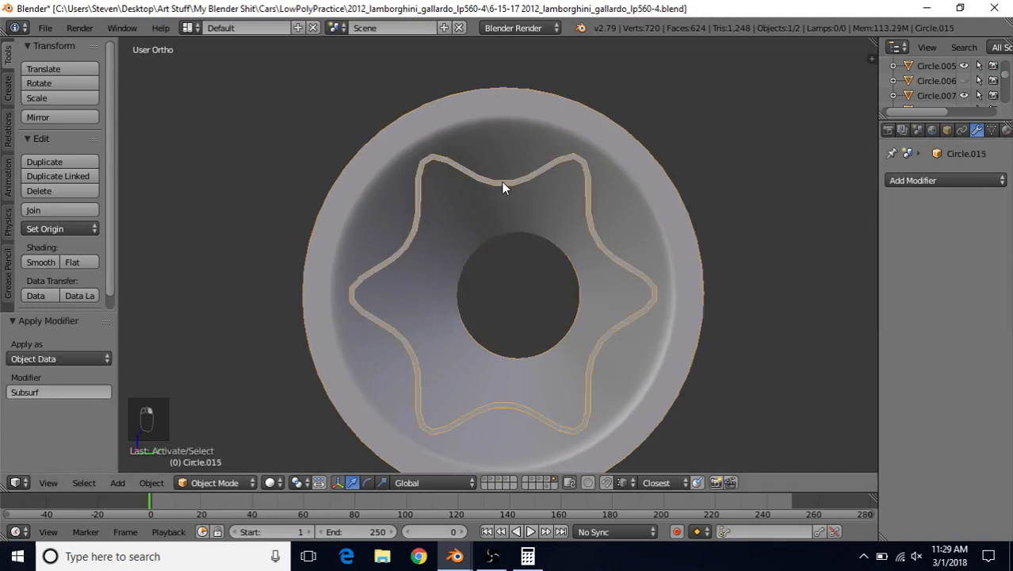
left_click(901, 182)
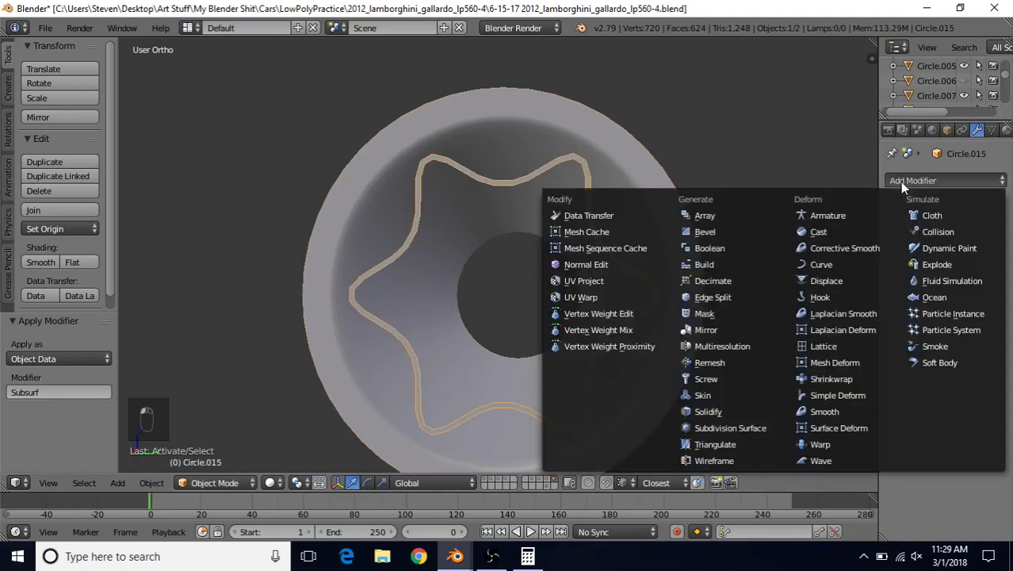
left_click(829, 378)
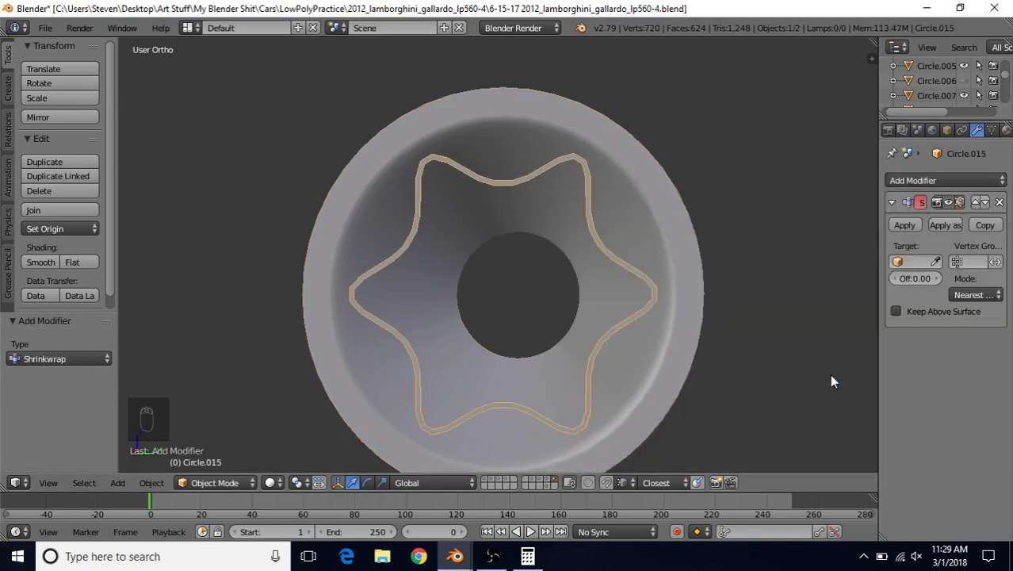
left_click(936, 262)
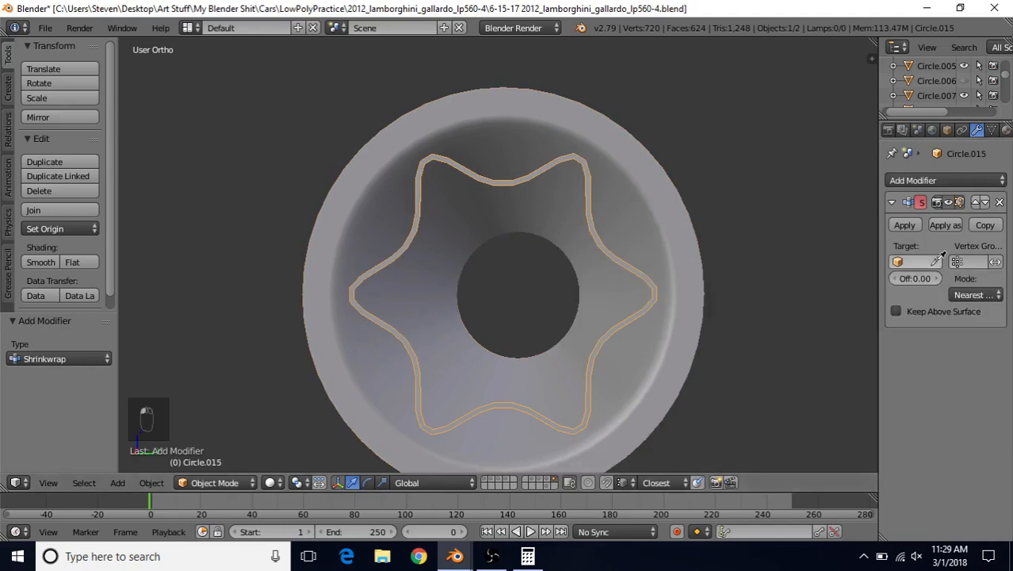
left_click(634, 153)
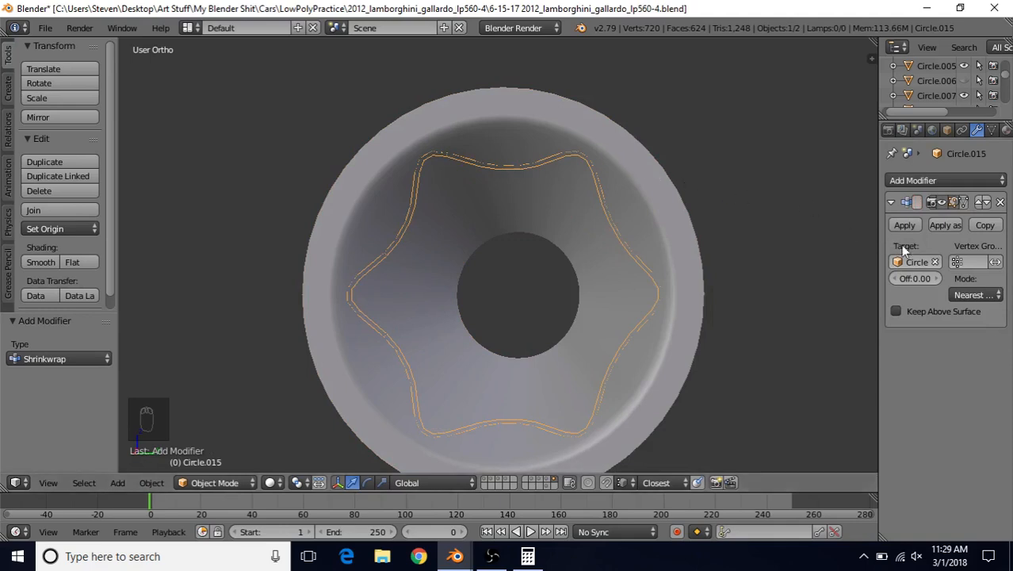
- Set the star band's Shrinkwrap to Project mode with the negative direction also enabled, and apply the modifier
left_click(969, 294)
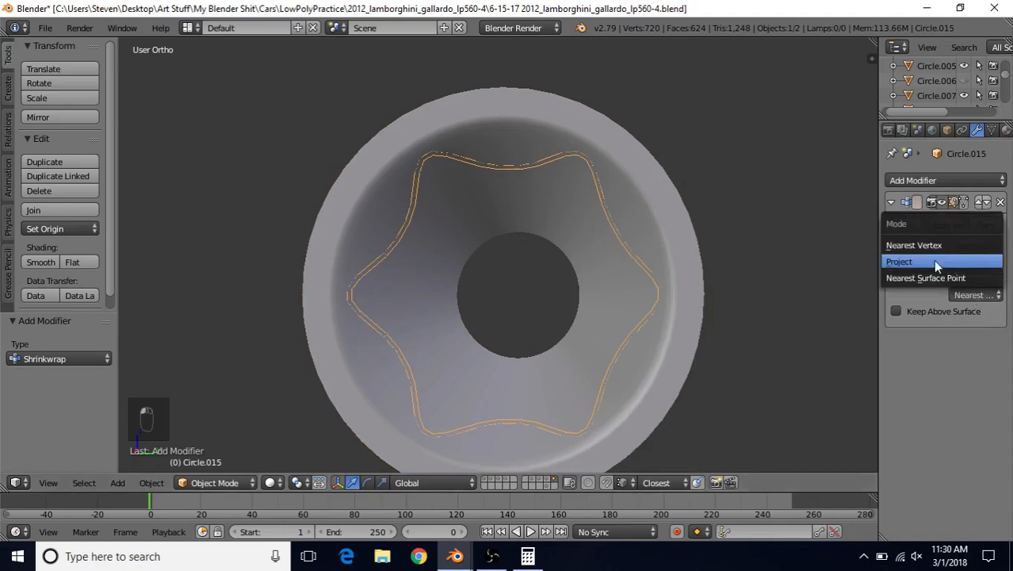
left_click(911, 261)
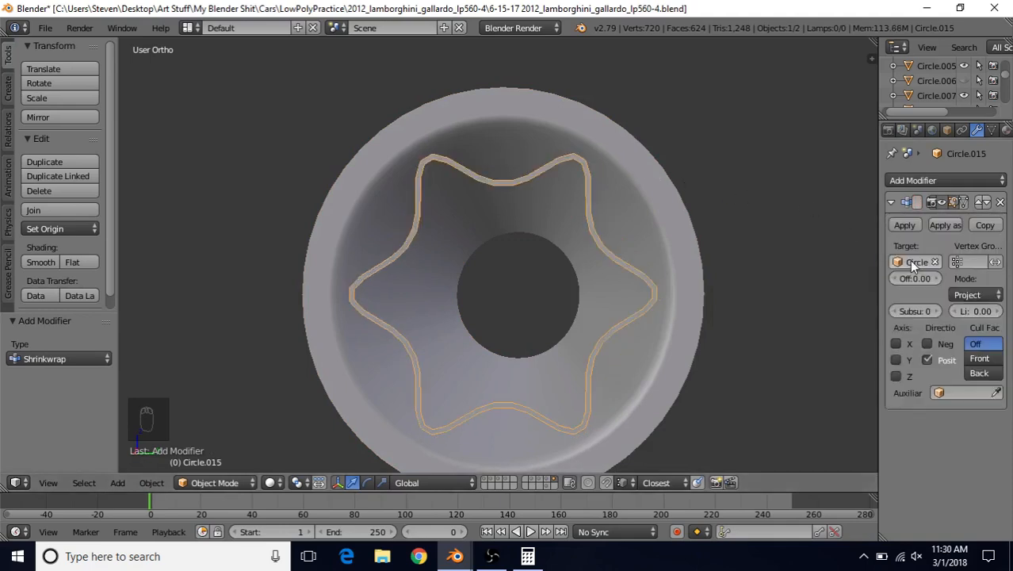
left_click(929, 342)
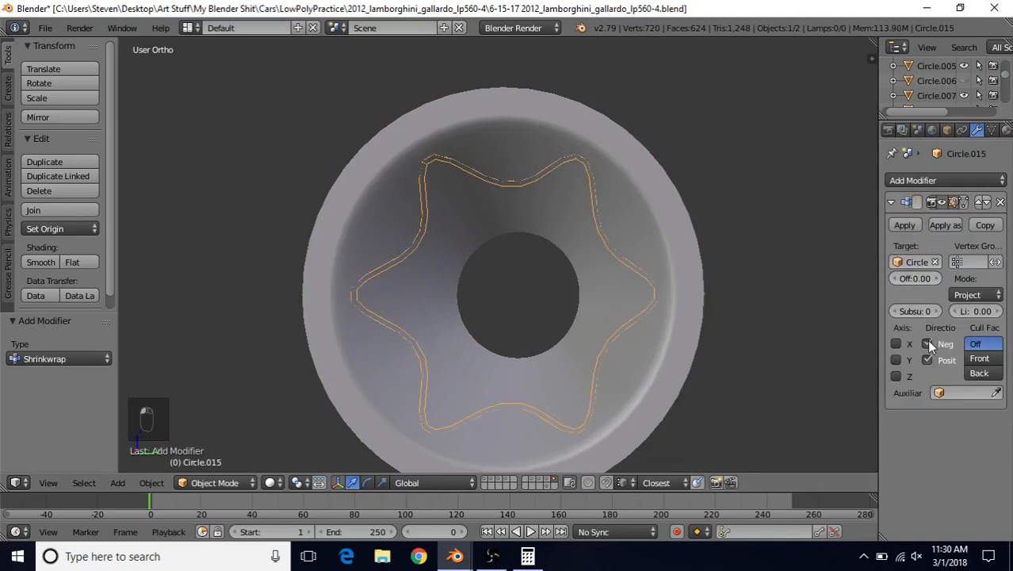
middle_click_drag(650, 252, 583, 128)
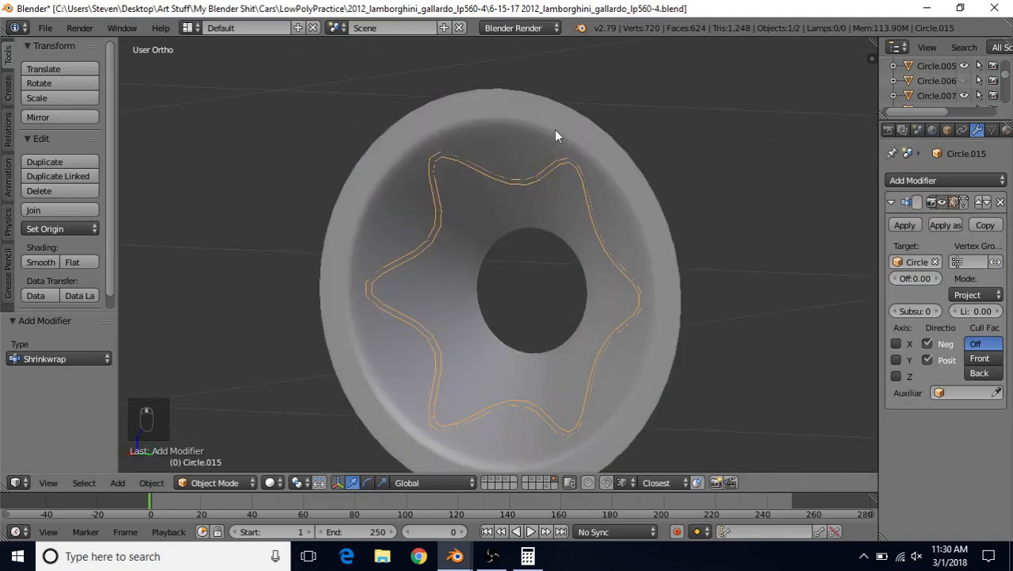
left_click(908, 225)
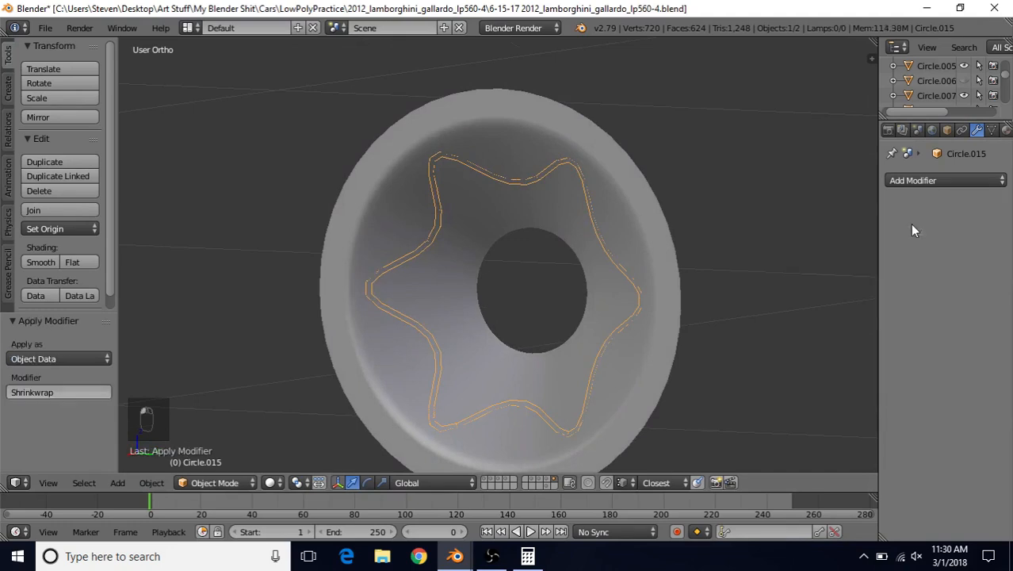
- Delete the vertices of the bolt head's edge loop that runs around the tips of the star
middle_click_drag(556, 230, 576, 217)
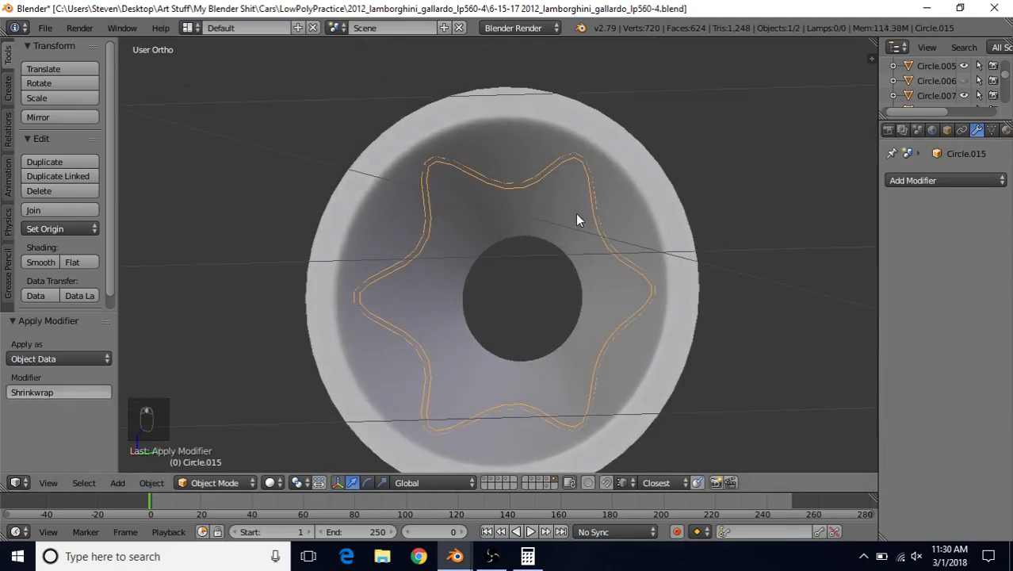
scroll(577, 220, "up", 2)
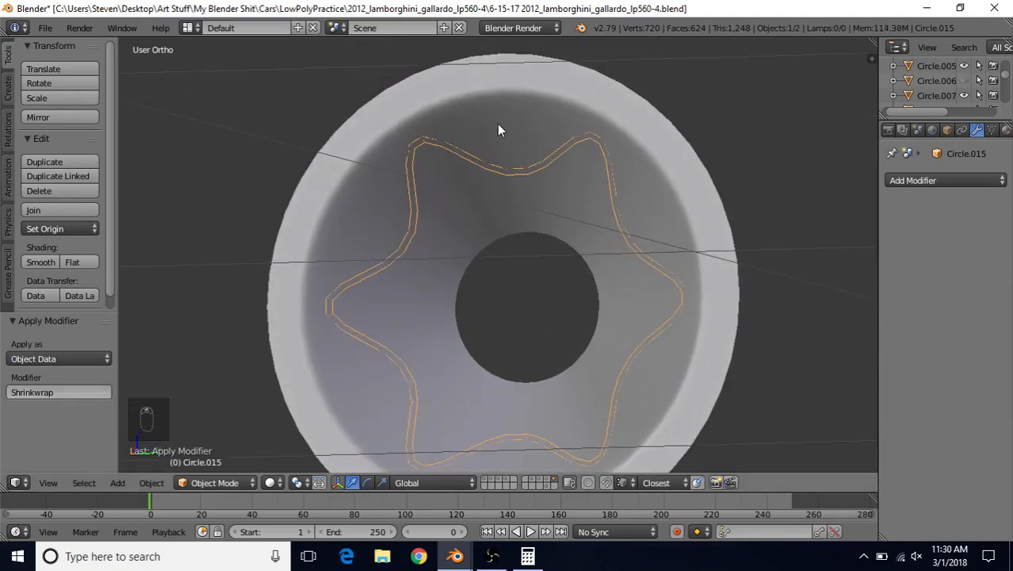
right_click(501, 96)
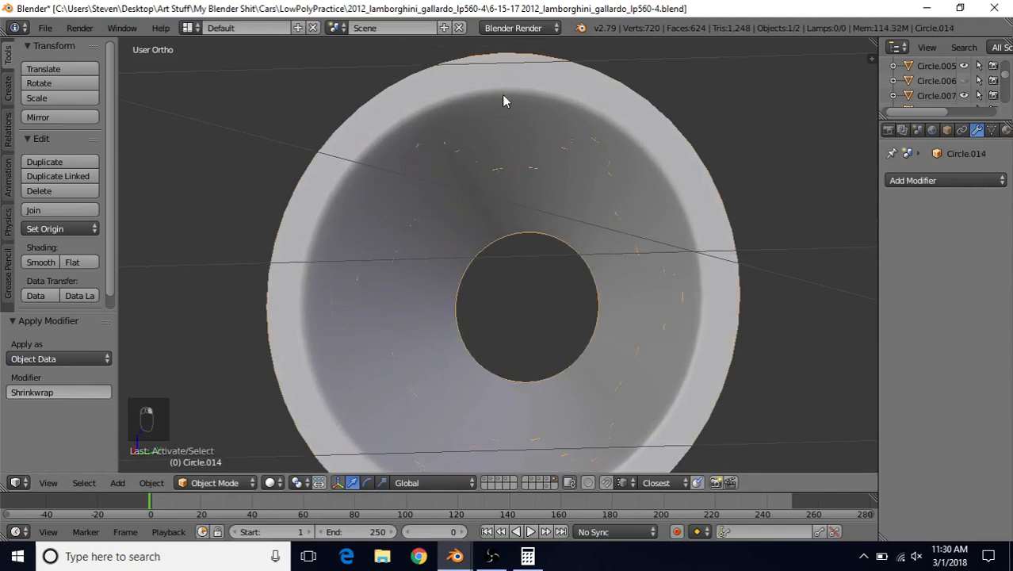
key("Tab")
scroll(506, 253, "down", 2)
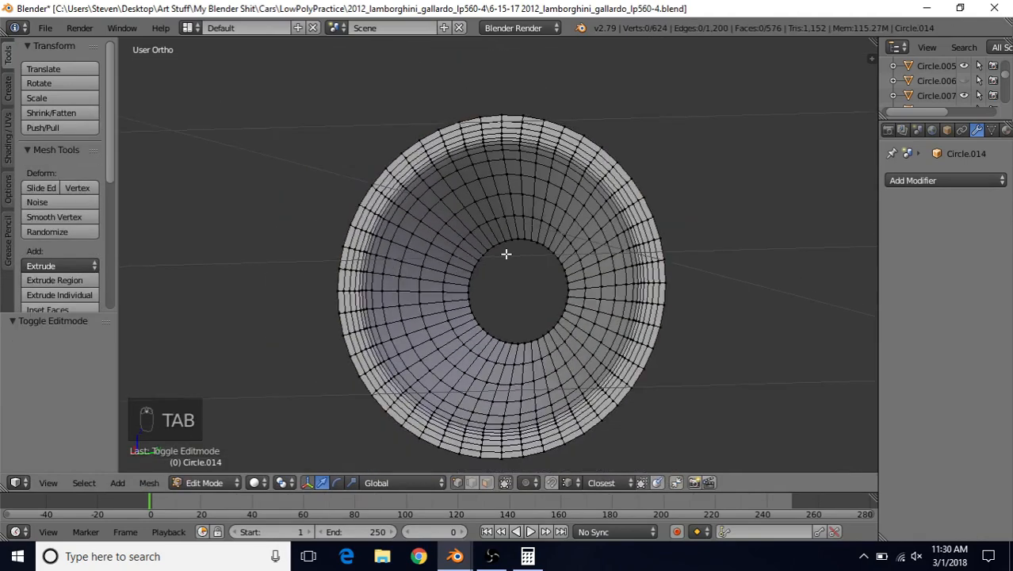
middle_click_drag(515, 238, 525, 225)
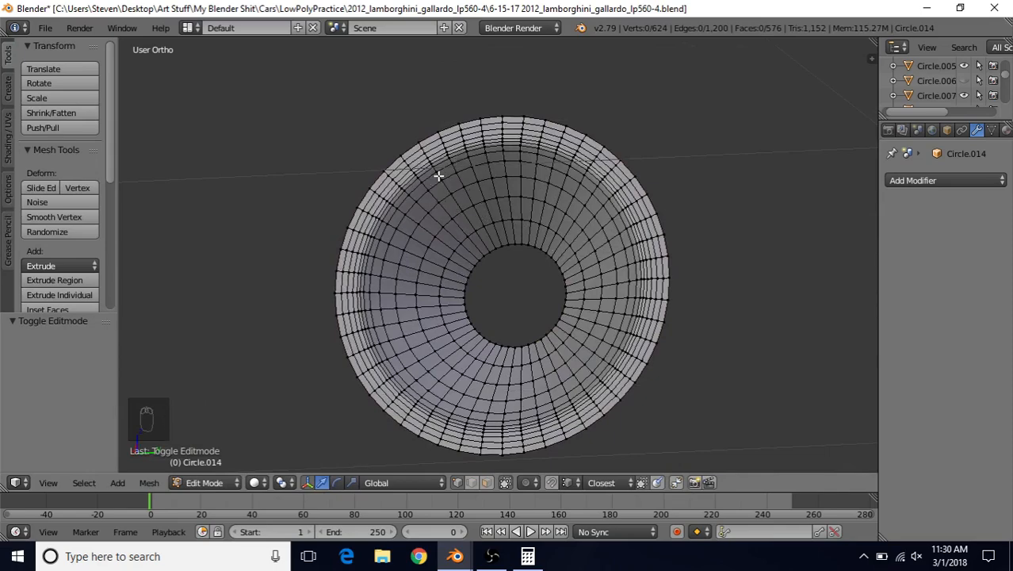
mouse_move(499, 224)
middle_mouse_down()
mouse_move(515, 201)
mouse_move(518, 239)
mouse_move(533, 230)
mouse_move(521, 254)
mouse_move(448, 196)
middle_mouse_up()
scroll(532, 281, "up", 2)
key("Tab")
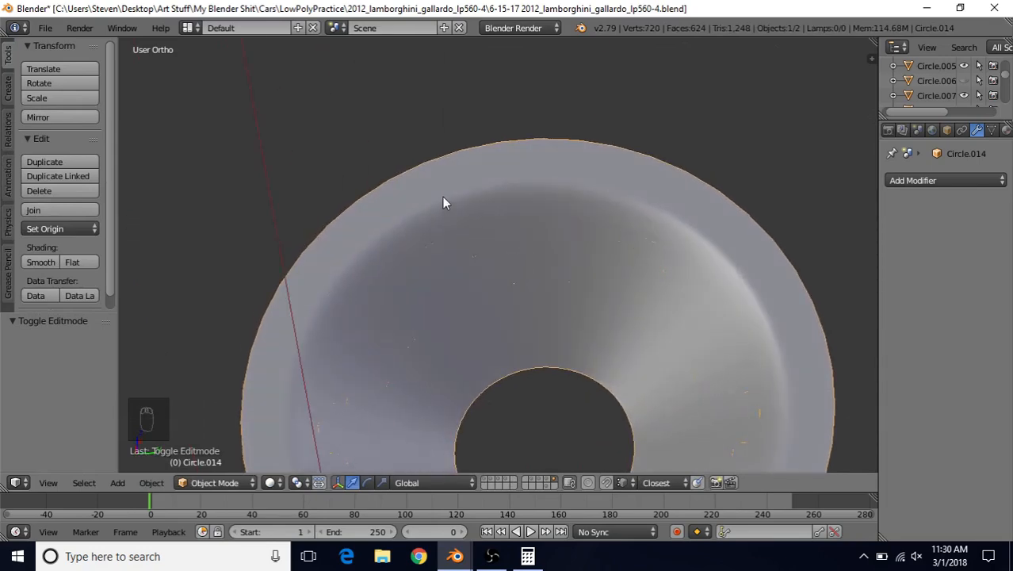
key("Tab")
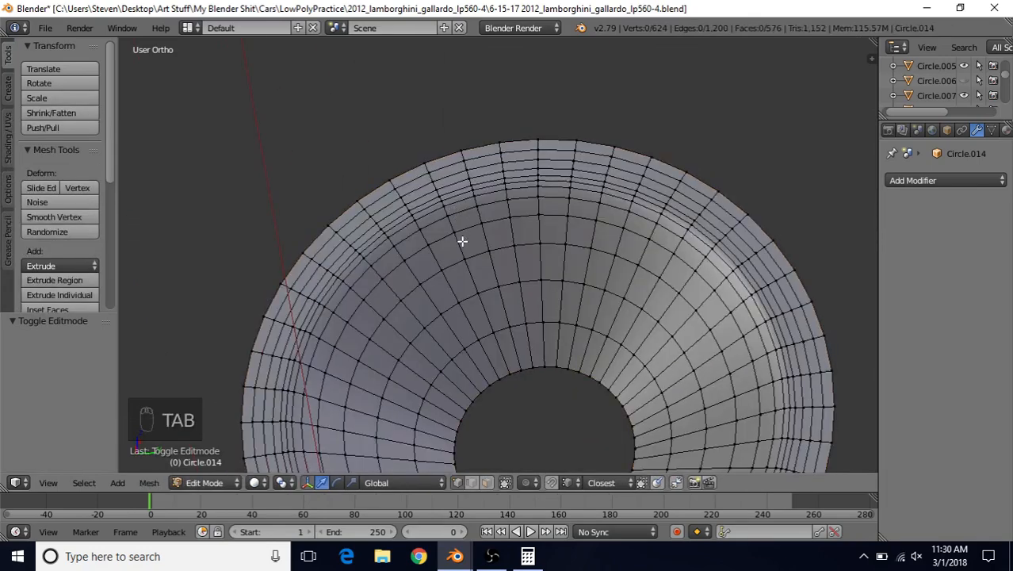
left_click(473, 228, "alt")
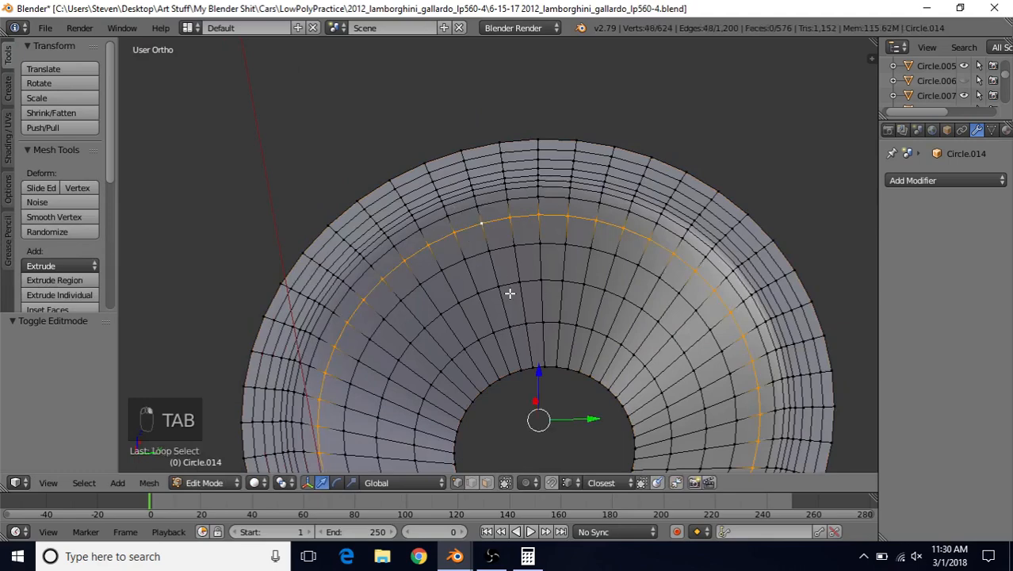
key("Delete")
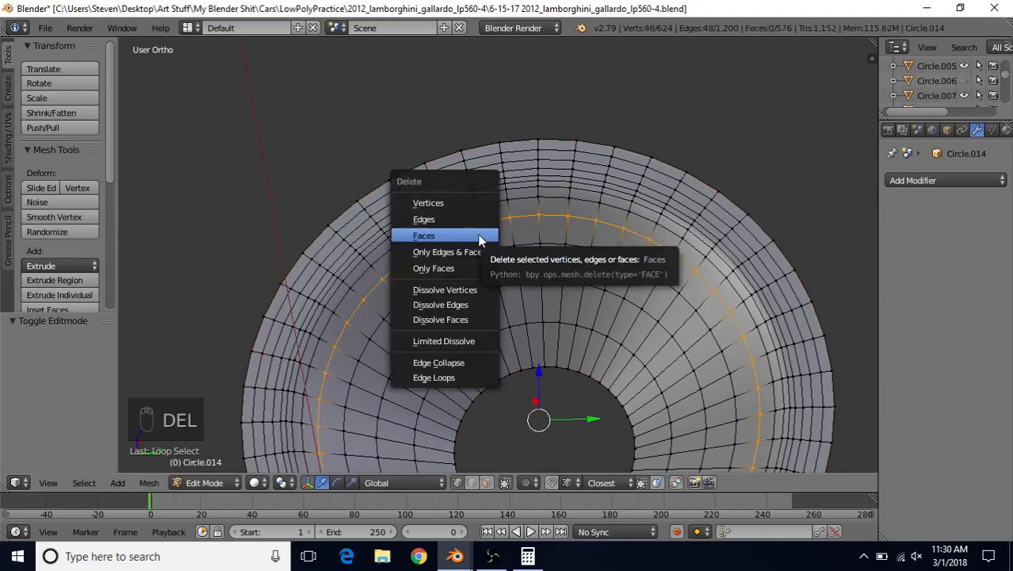
left_click(462, 205)
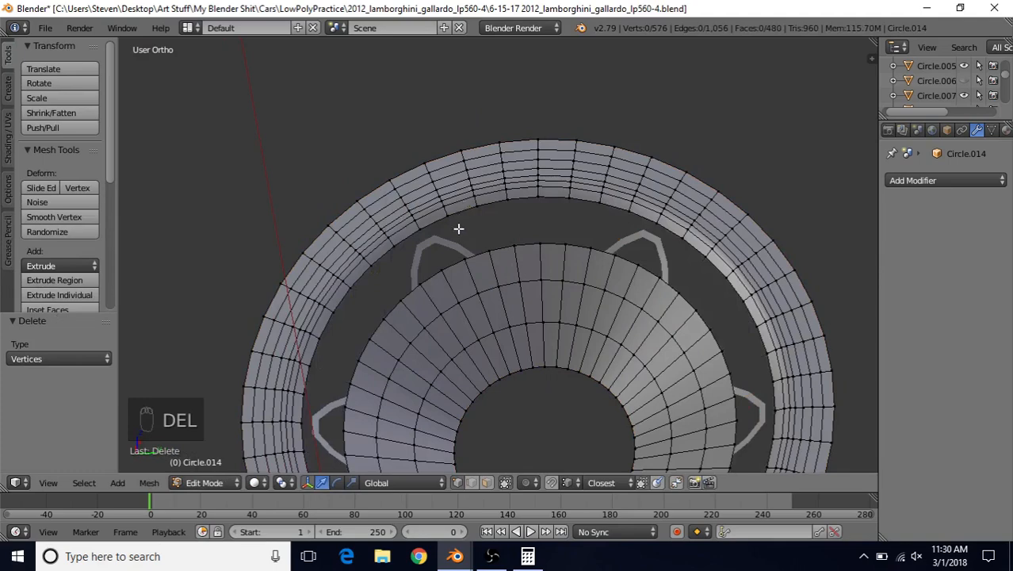
- Delete all vertices of the detached inner cone of the bolt head and return to Object Mode
right_click(513, 247)
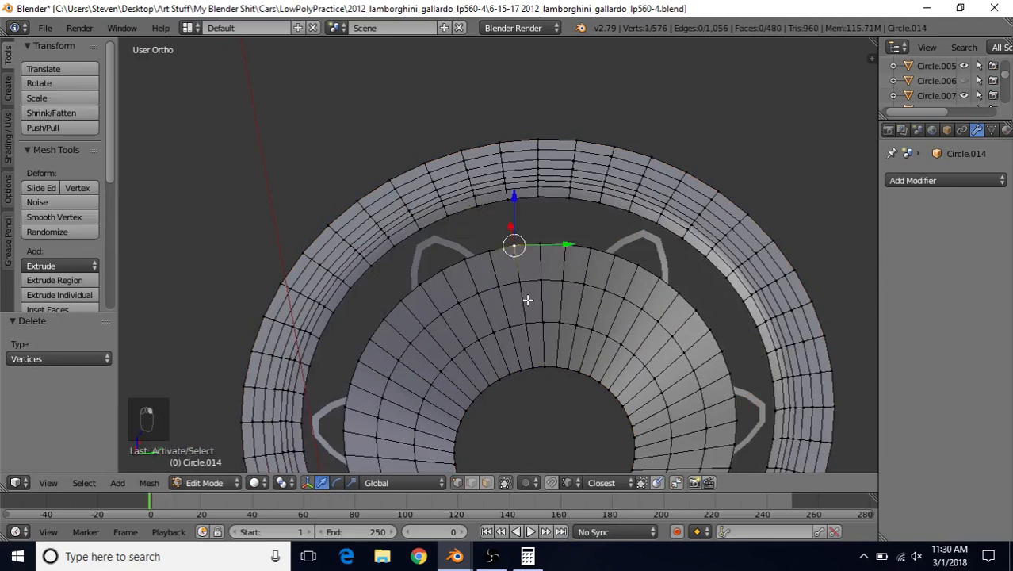
key("ctrl+l")
key("Delete")
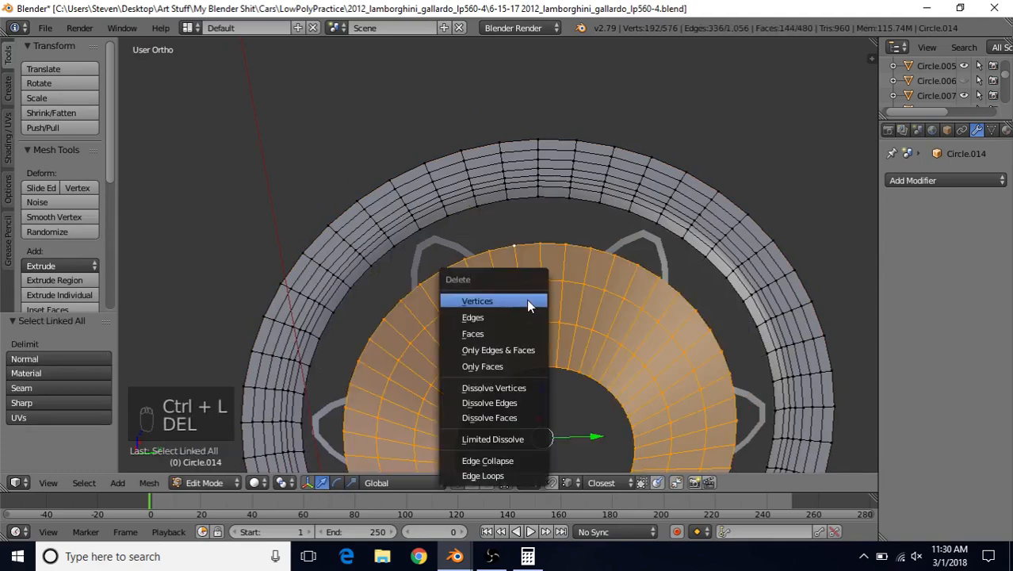
left_click(516, 299)
scroll(510, 311, "down", 4)
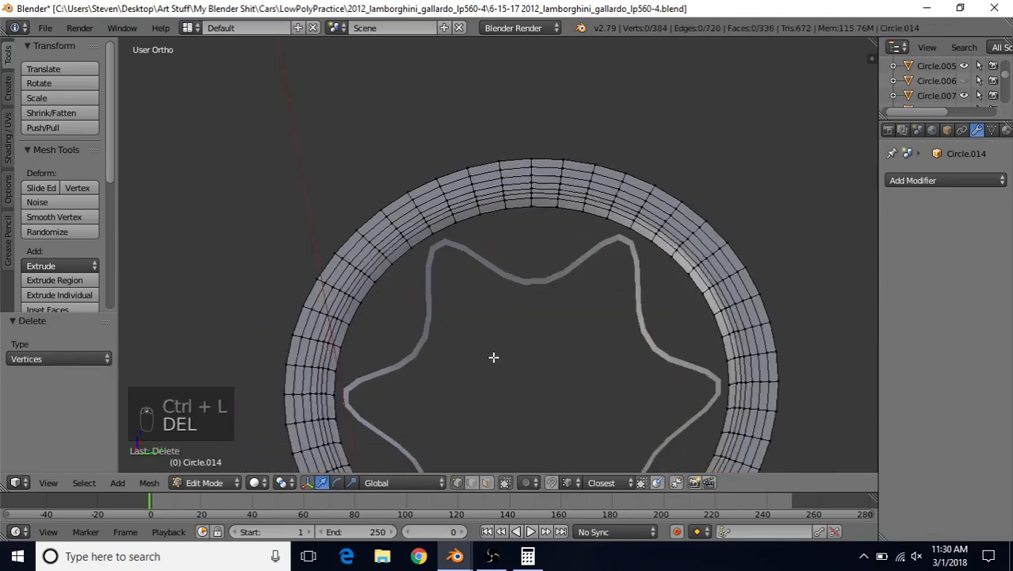
key("Tab")
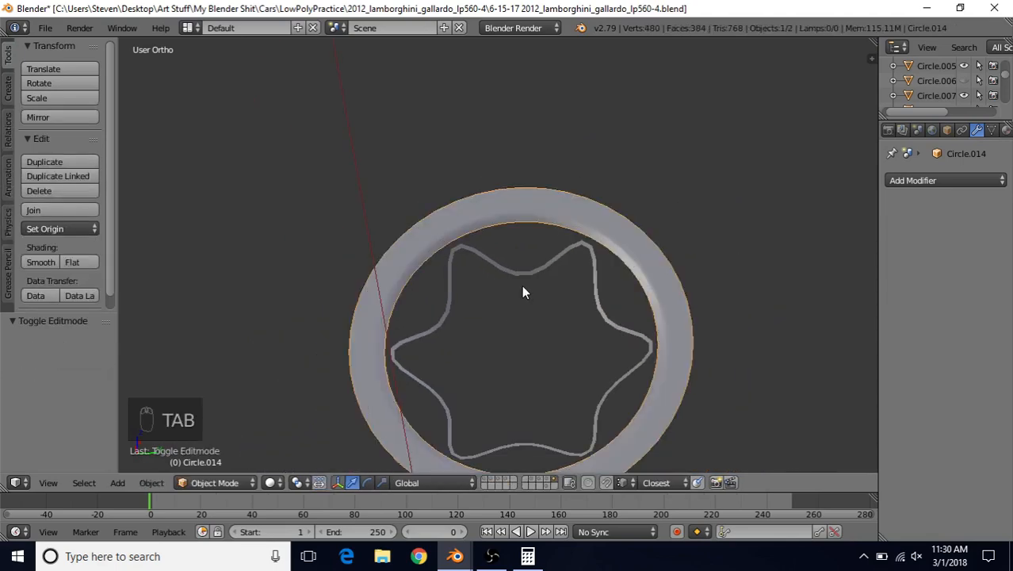
- Join the star band into the bolt head ring, keeping the ring as the active object
scroll(505, 330, "up", 2)
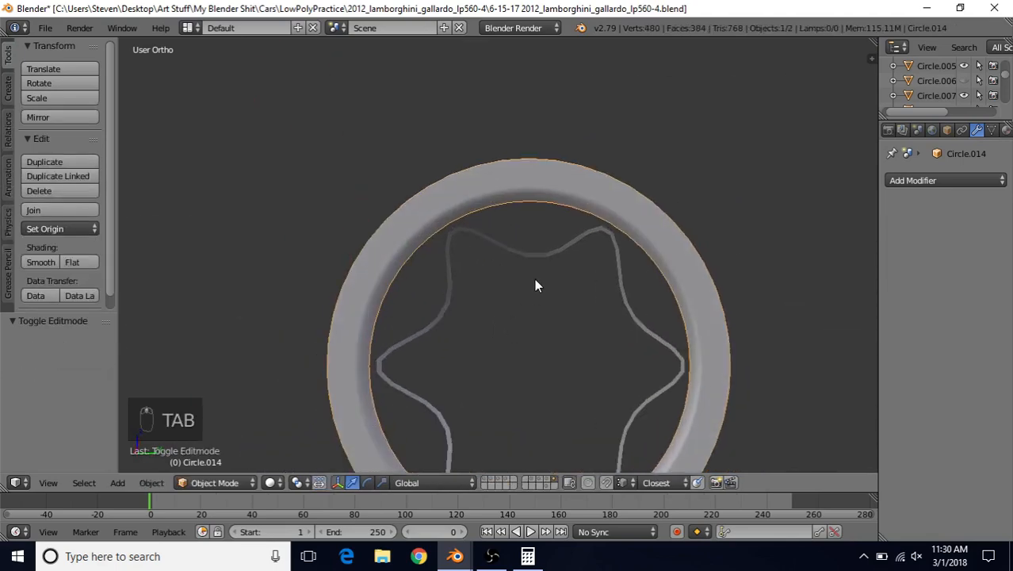
right_click(558, 244)
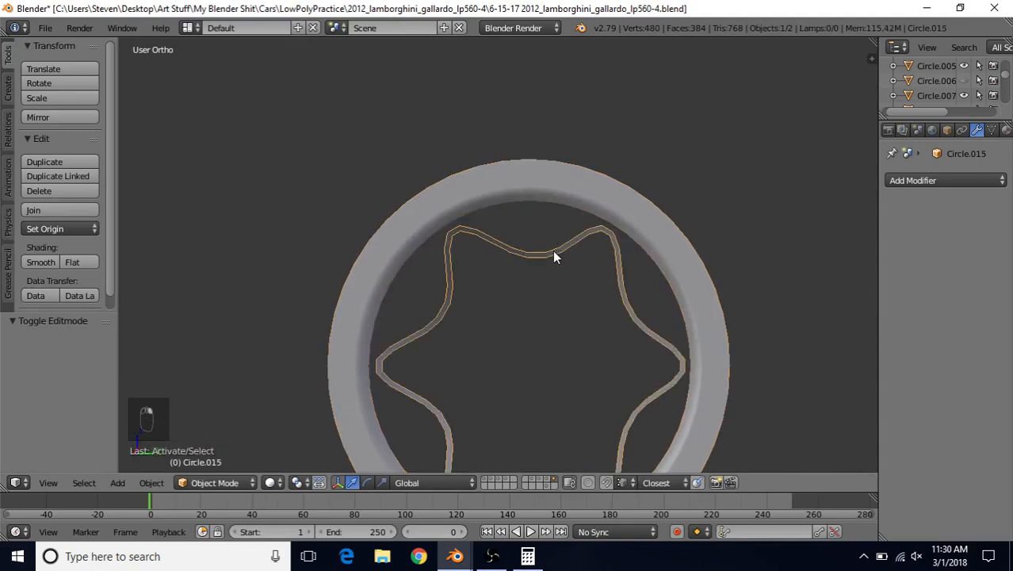
right_click(486, 191, "shift")
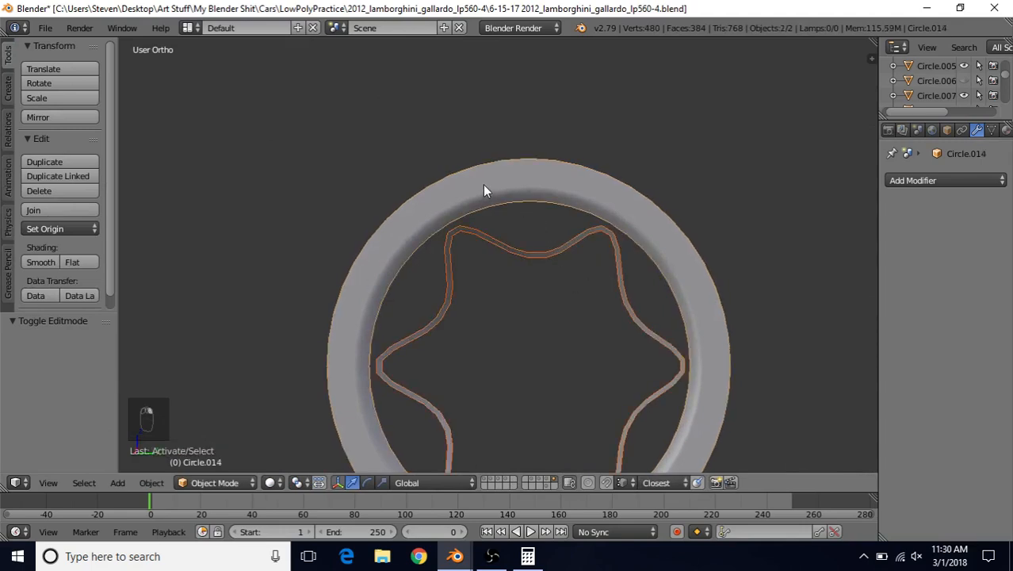
key("ctrl+j")
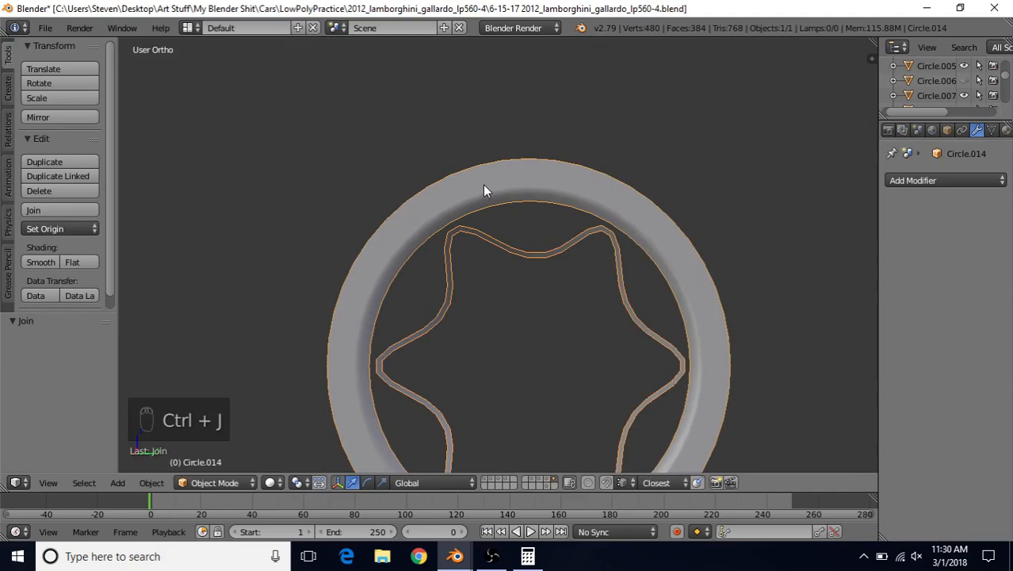
- Enter Edit Mode on the joined bolt head and show it in the right orthographic view
key("Tab")
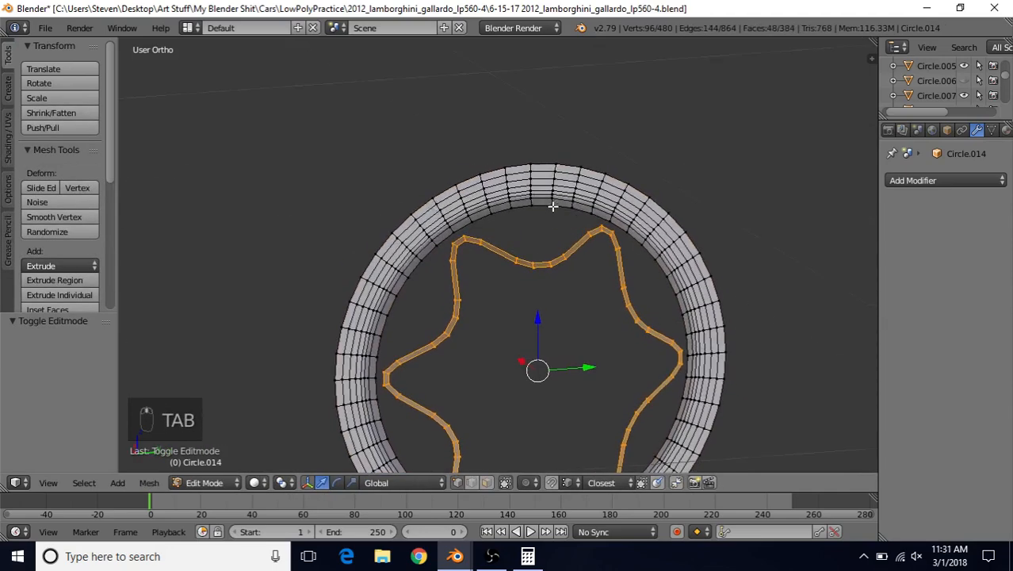
scroll(552, 202, "up", 3)
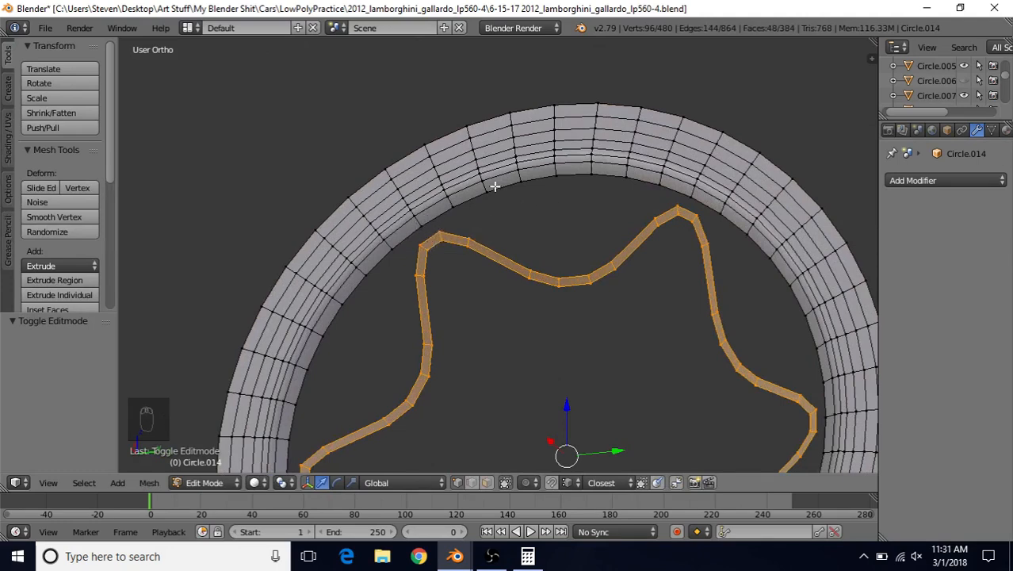
key("ctrl+s")
scroll(573, 282, "down", 2)
key("KP_3")
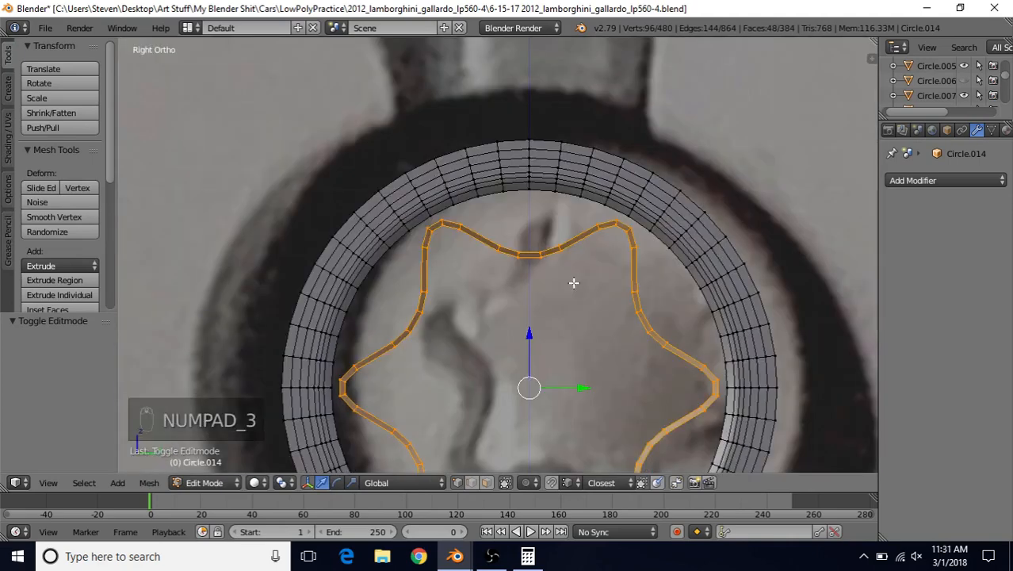
scroll(567, 283, "up", 3)
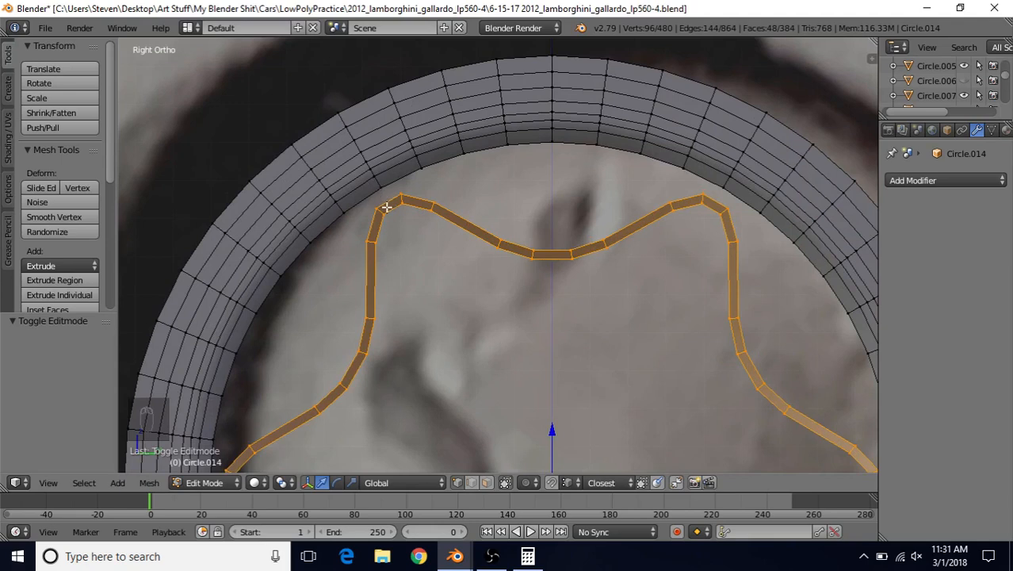
middle_click_drag(477, 200, 482, 191, "shift")
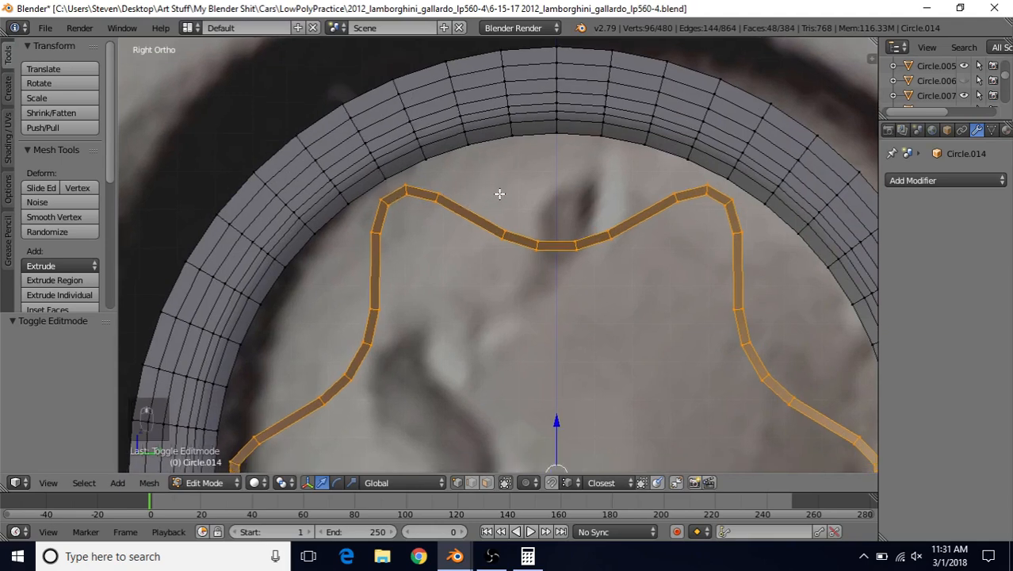
- Try to bridge the star band's outer edge loop with the ring's inner edge loop, and undo the bridge
right_click(429, 189, "alt")
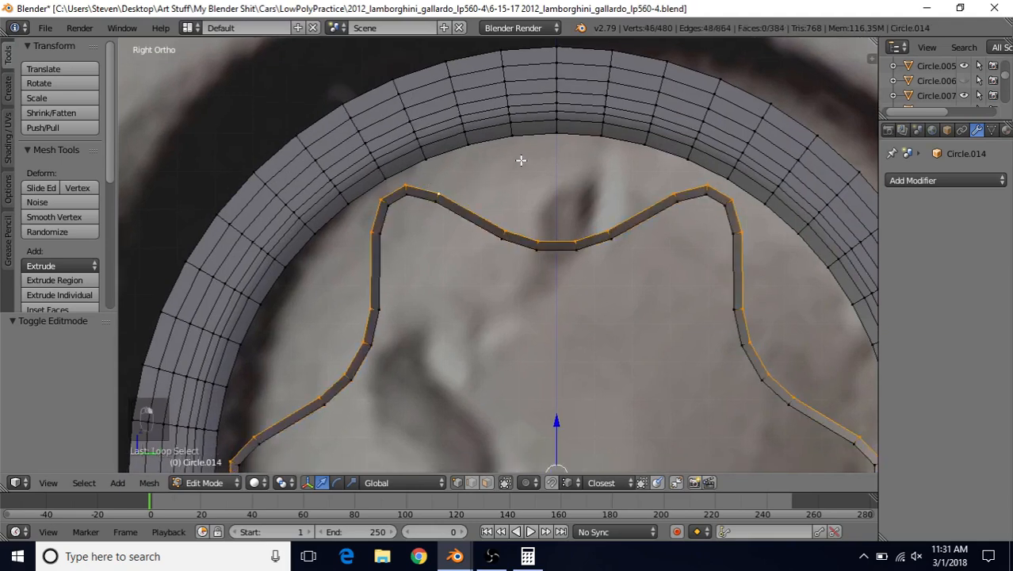
right_click(457, 151, "alt+shift")
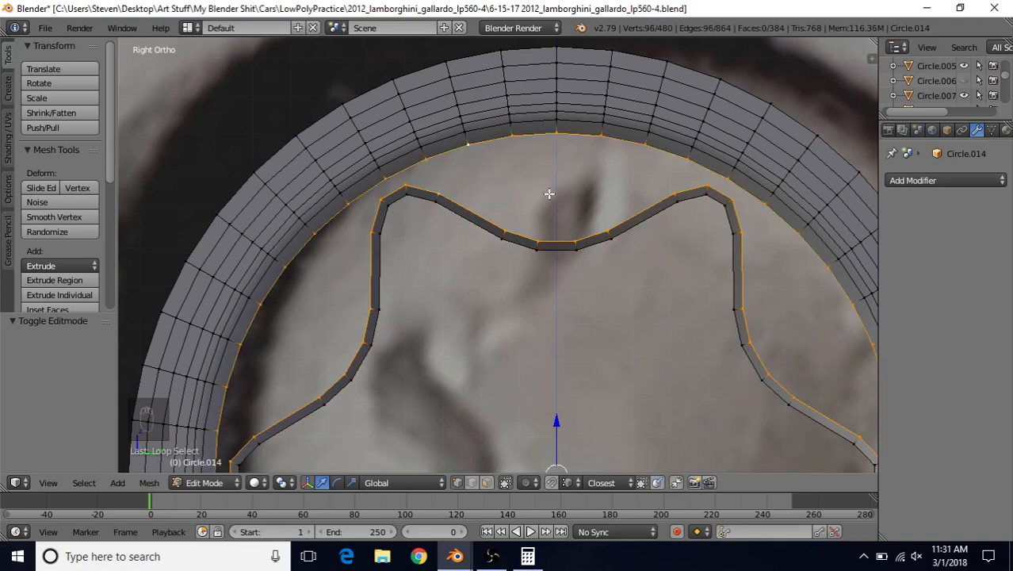
key("shift+q")
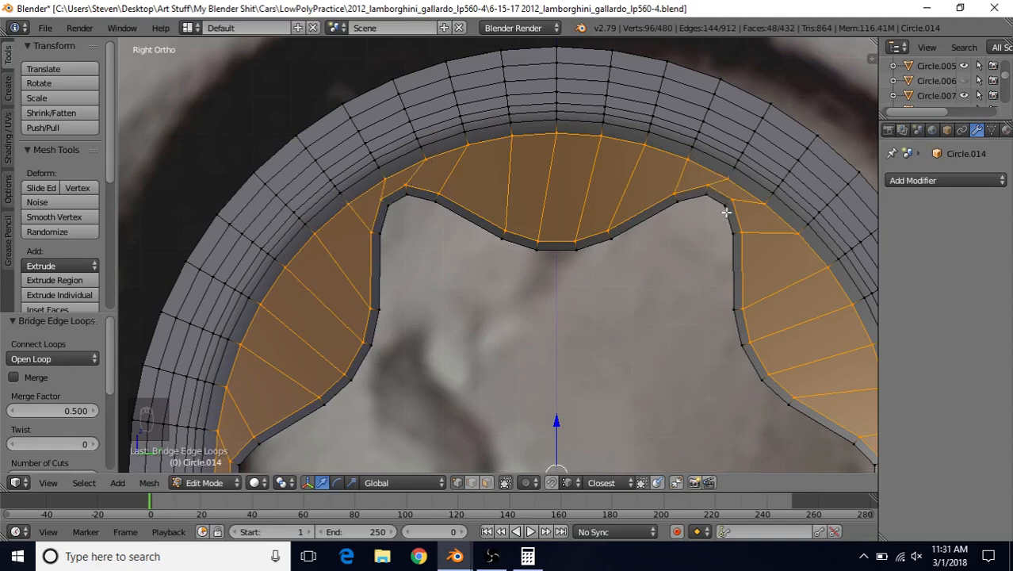
key("ctrl+z")
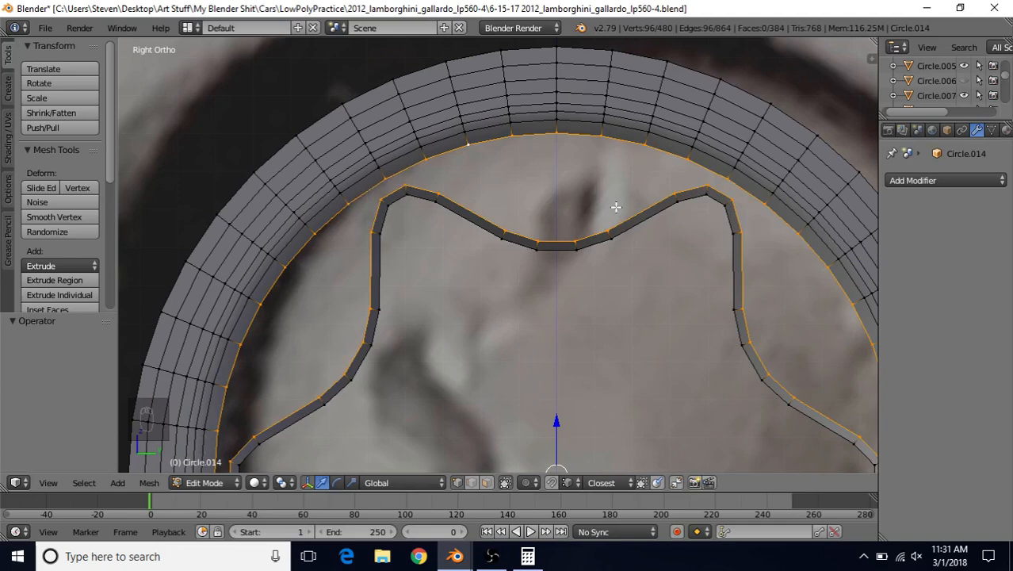
- Select the bolt head ring's inner edge loop to check its vertex count
middle_click_drag(615, 208, 583, 205, "shift")
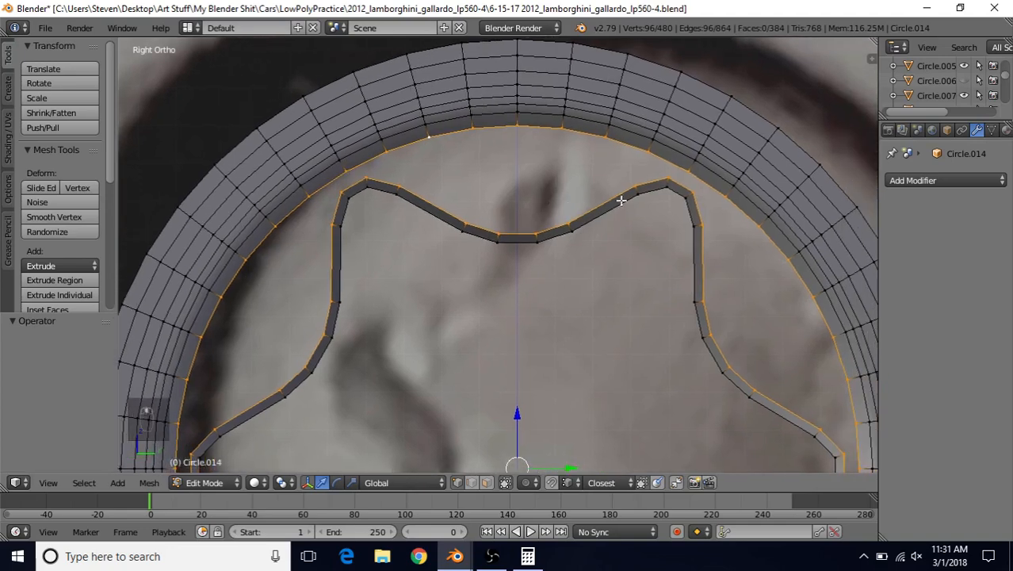
right_click(514, 125)
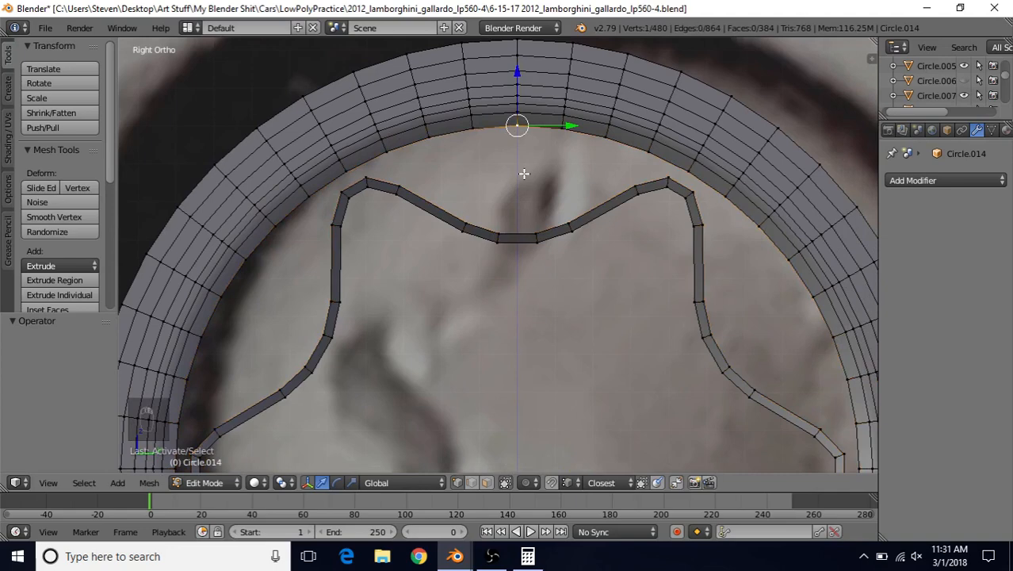
key("ctrl+l")
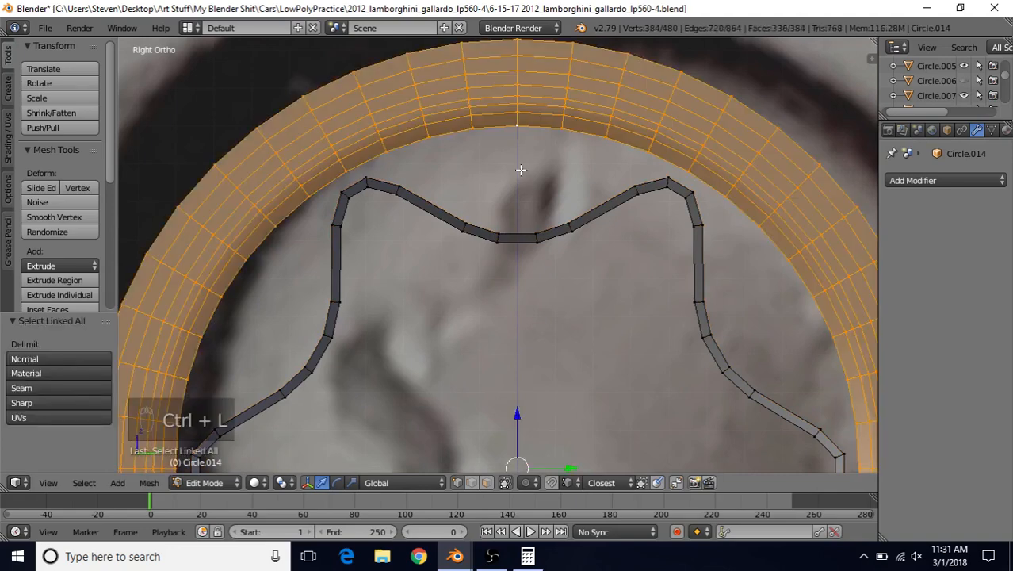
right_click(498, 131, "alt")
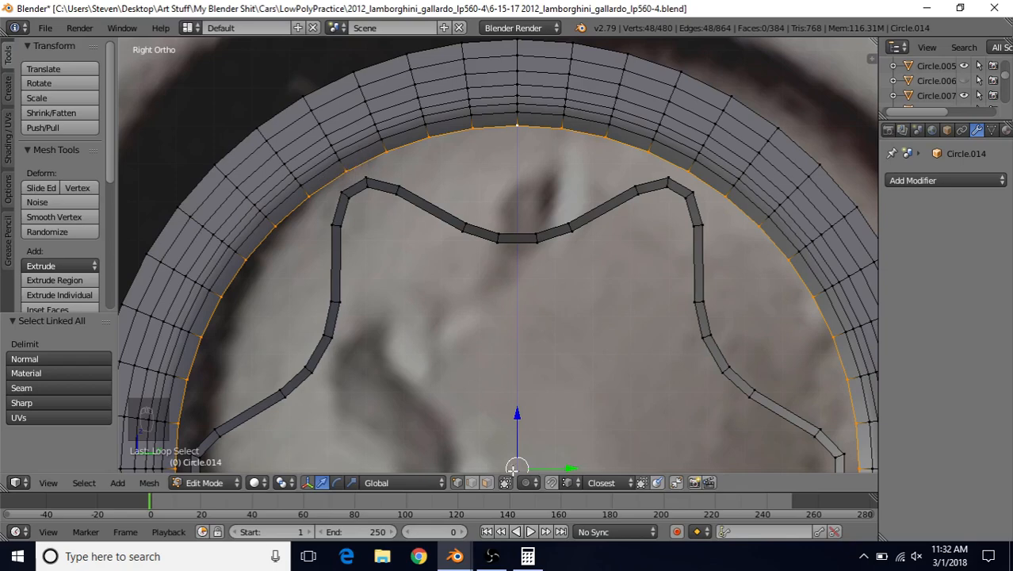
- Switch to Calculator and divide 360 by 48 to get the ring's angle per segment
left_click(528, 556)
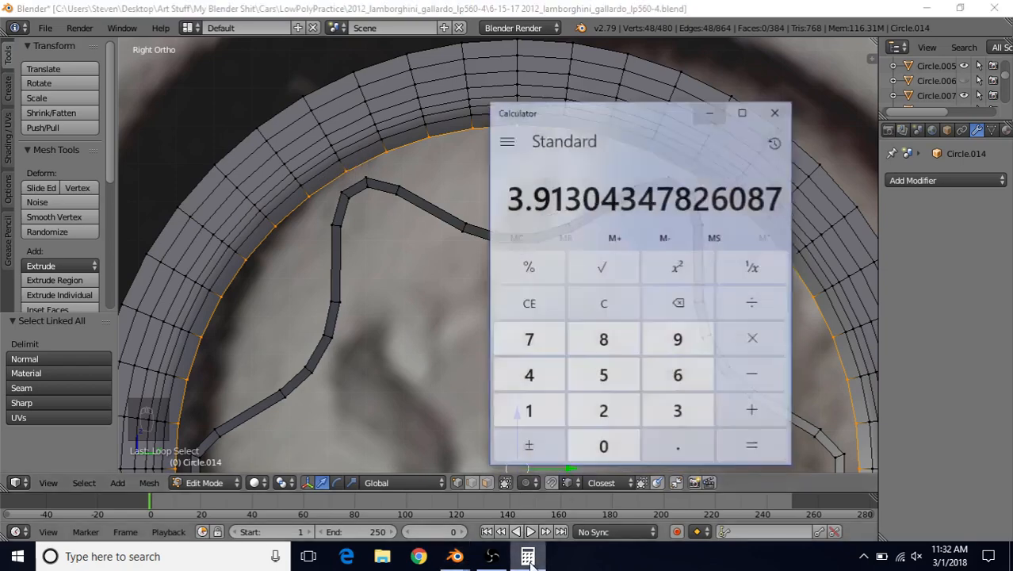
left_click(607, 291)
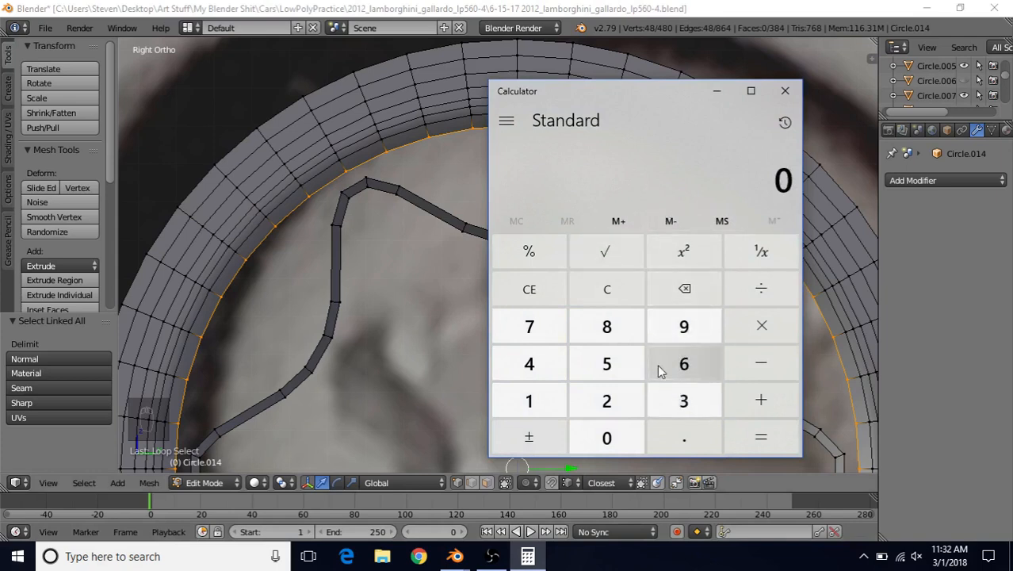
type("360")
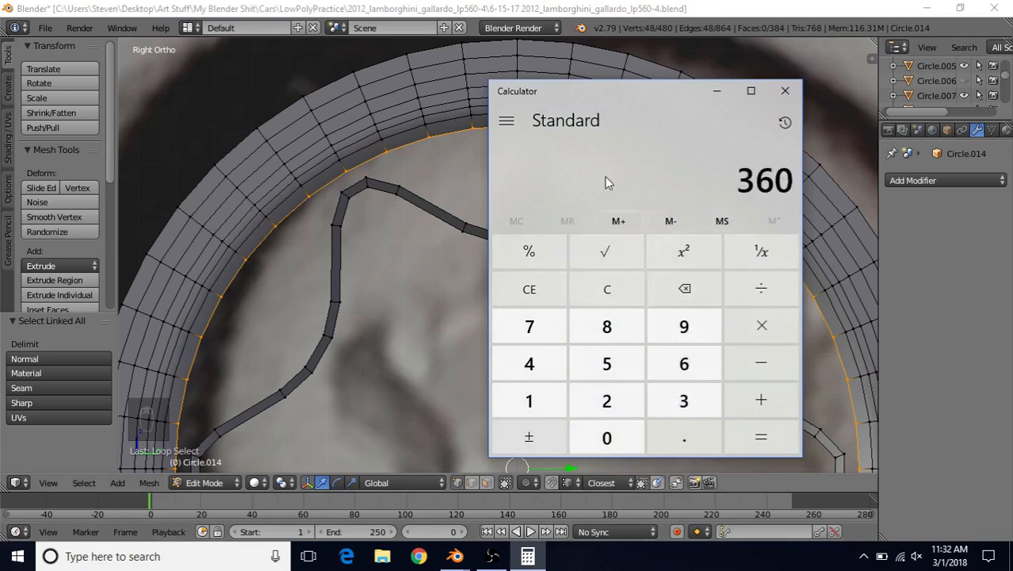
key("slash")
type("48")
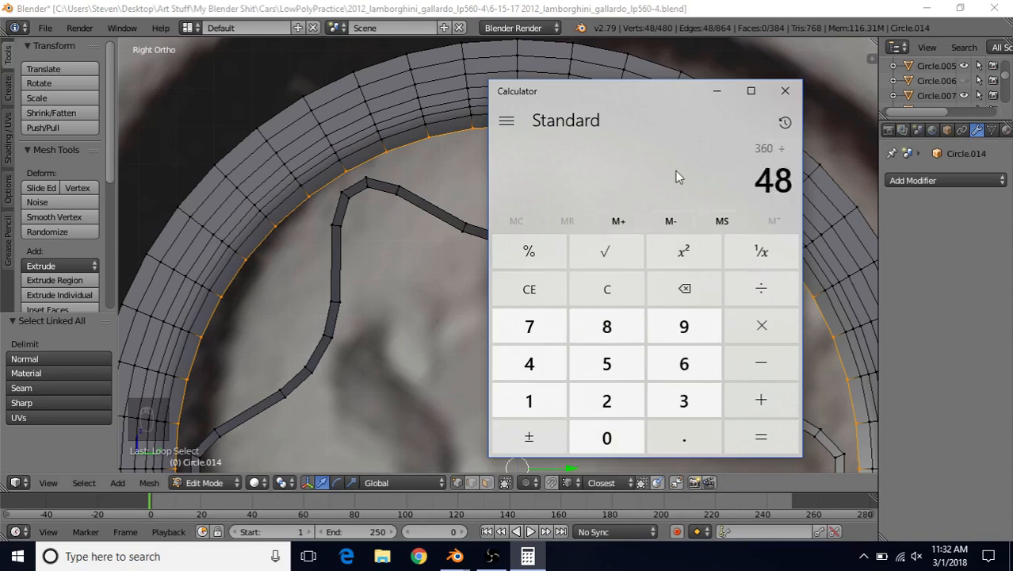
key("Return")
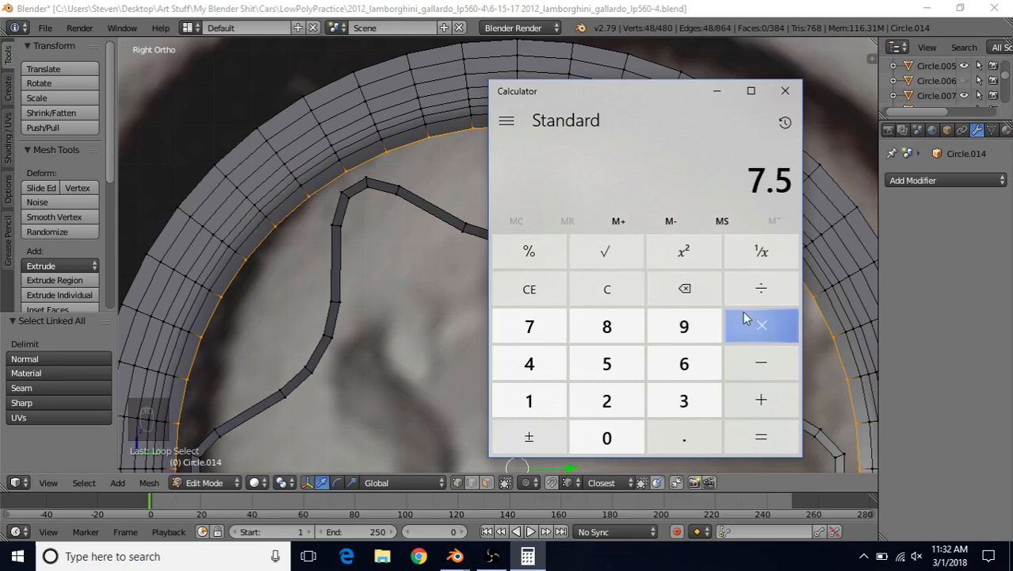
- Divide the segment angle by 2, copy the result and minimize Calculator to return to Blender
left_click(764, 298)
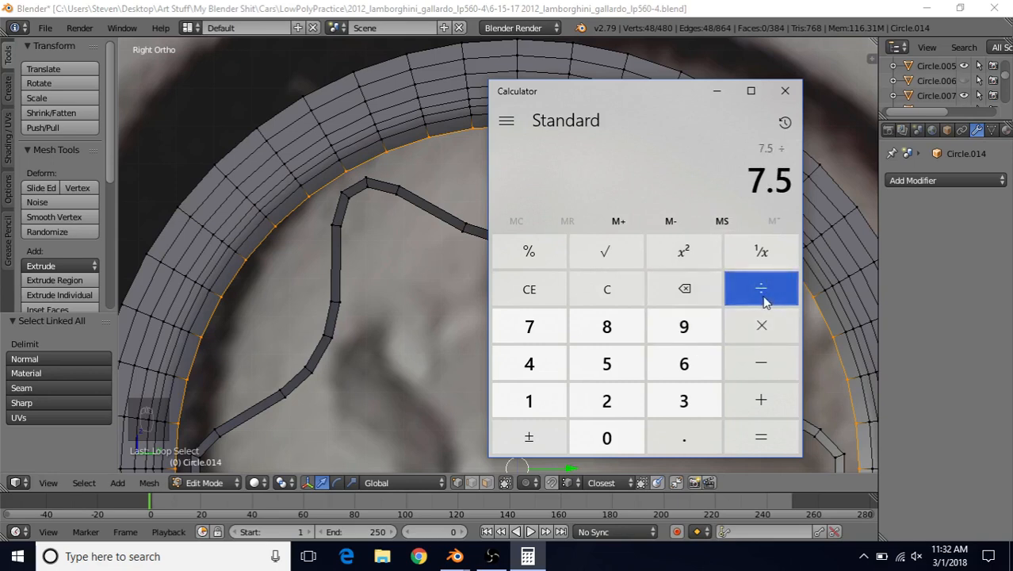
key("2")
key("Return")
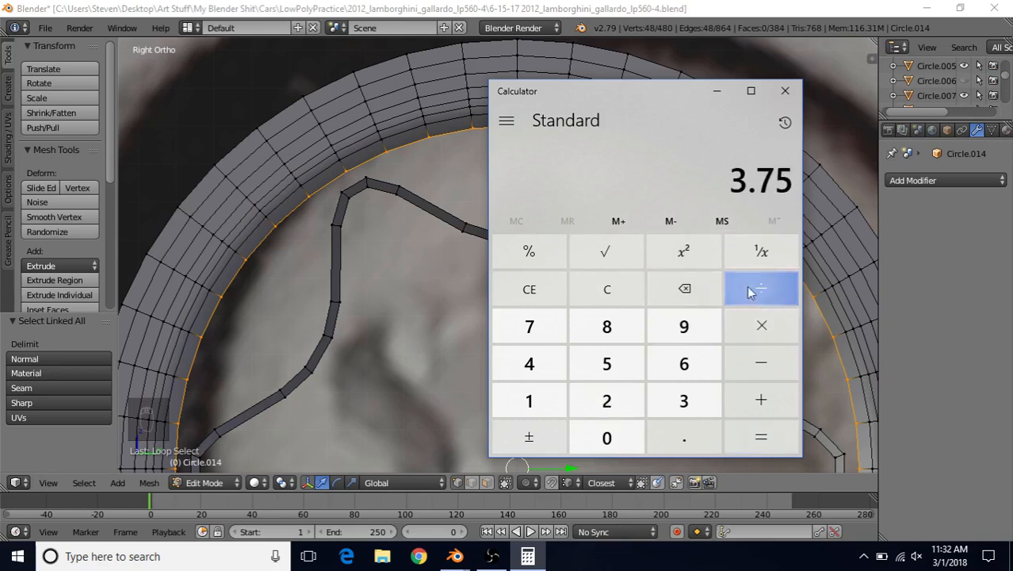
right_click(755, 189)
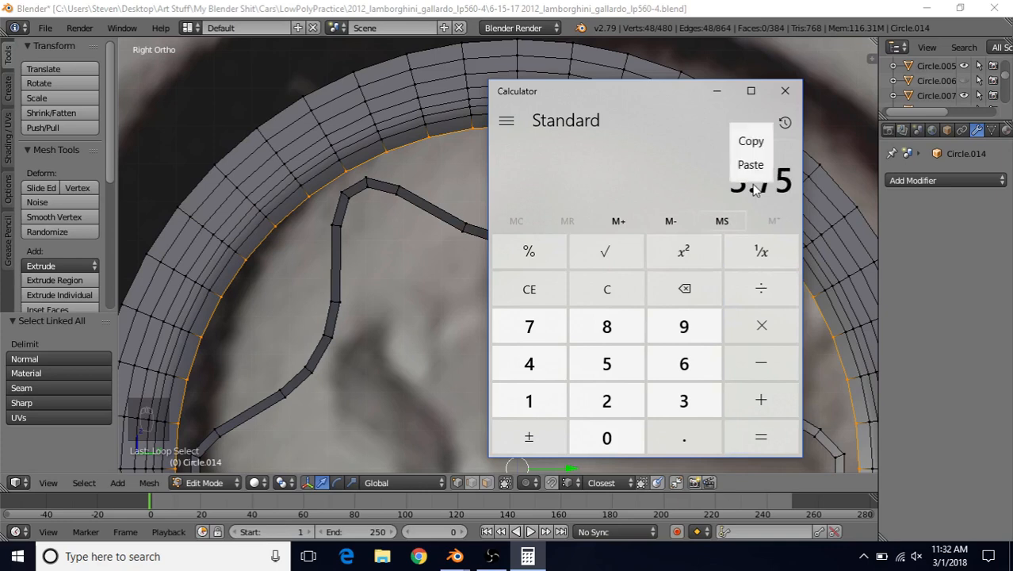
left_click(758, 142)
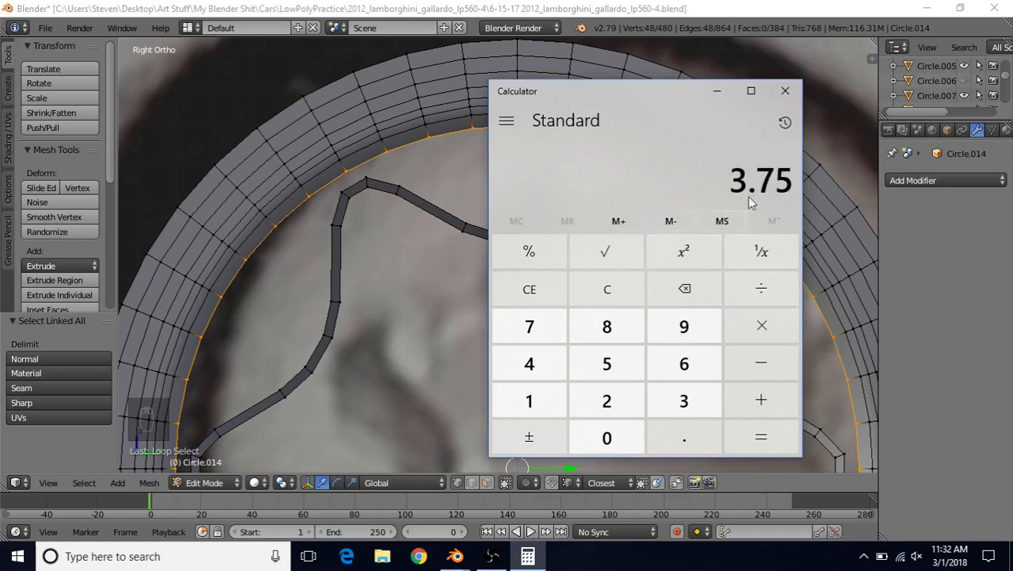
left_click(715, 93)
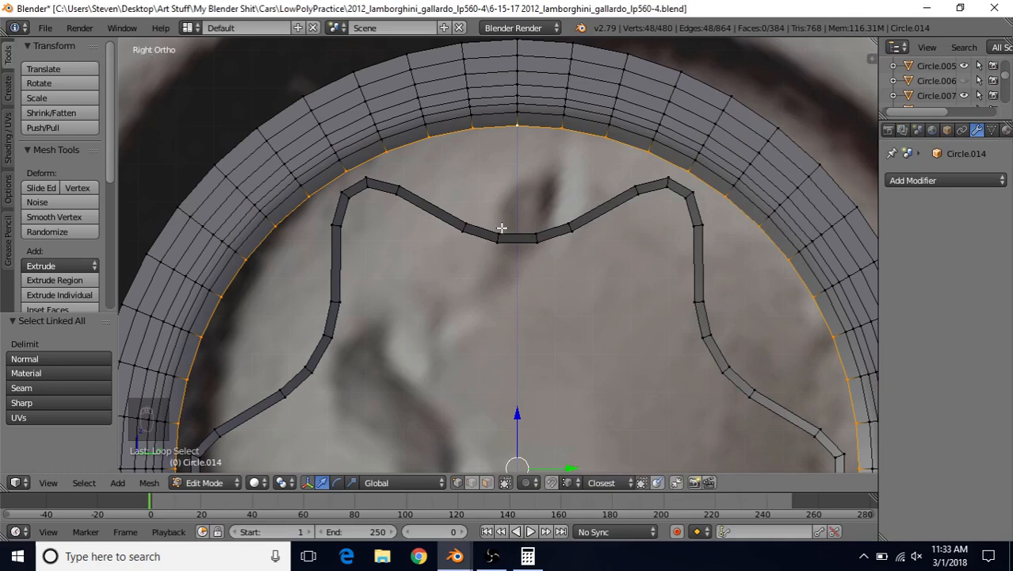
- Select the whole linked bolt head ring and rotate it by 3.75° in the right view
key("KP_3")
key("ctrl+l")
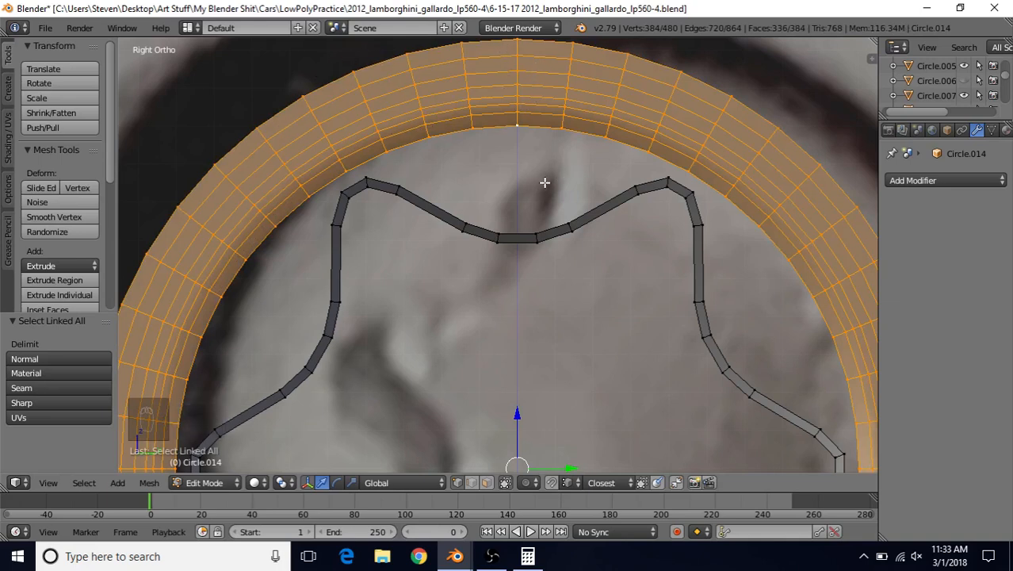
key("r")
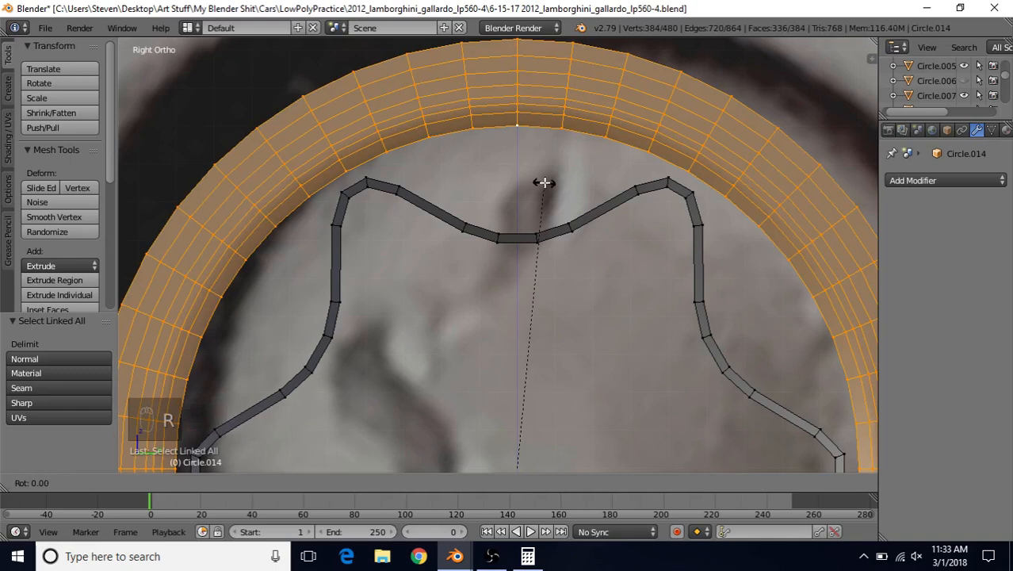
type("3.75")
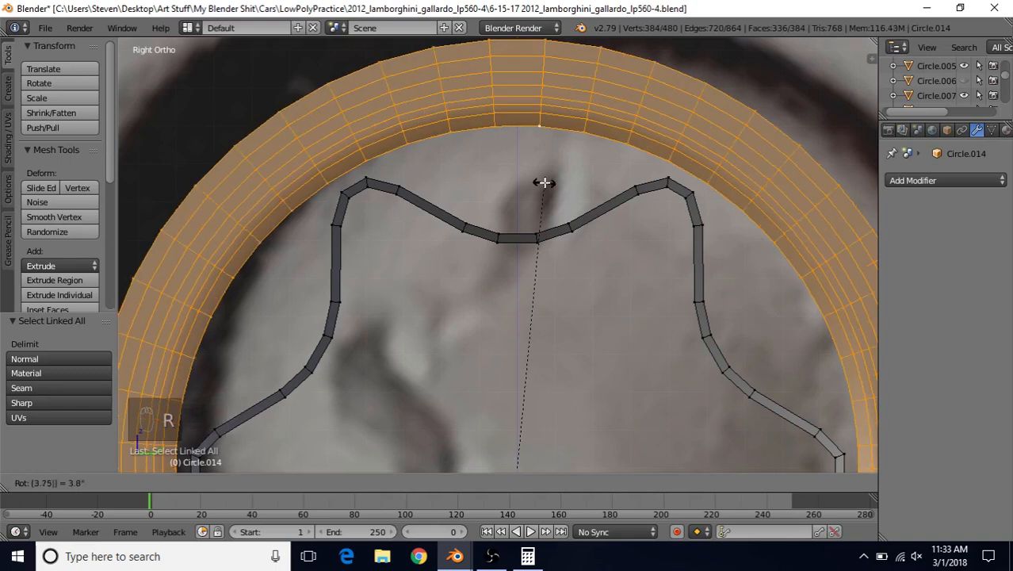
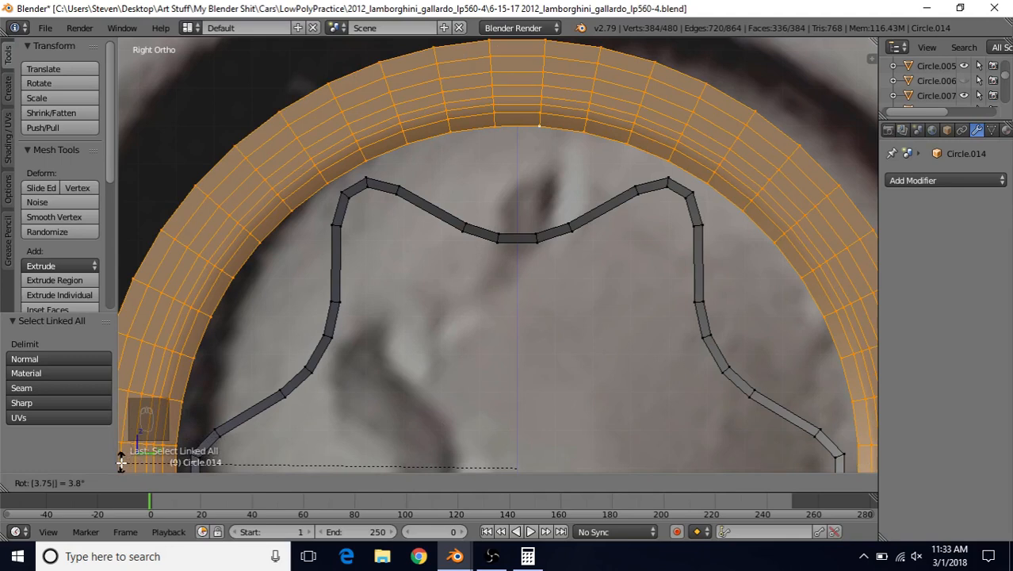
key("Return")
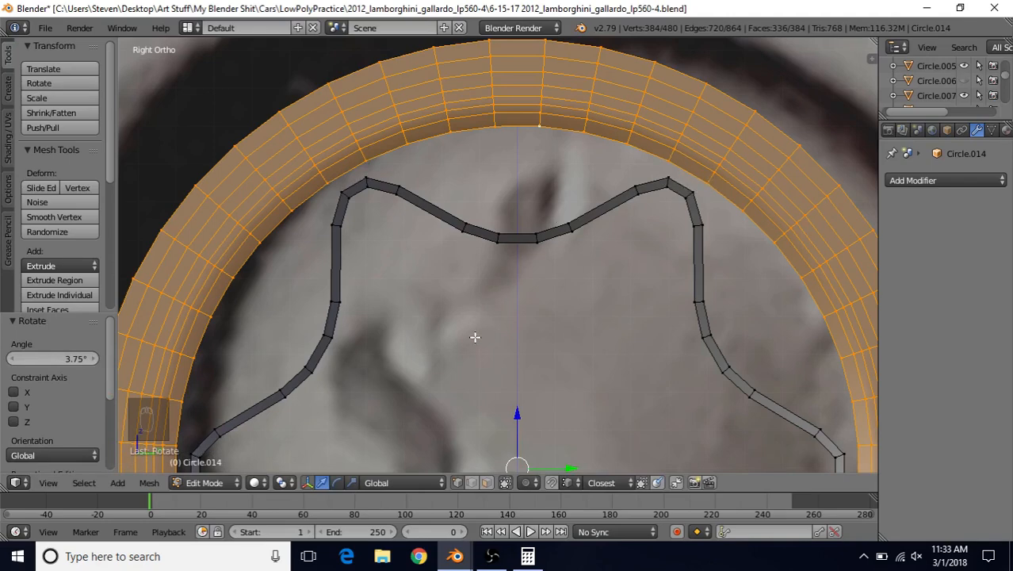
- Bridge the rotated ring's inner edge loop with the star band's outer edge loop
middle_click_drag(519, 272, 631, 106, "shift")
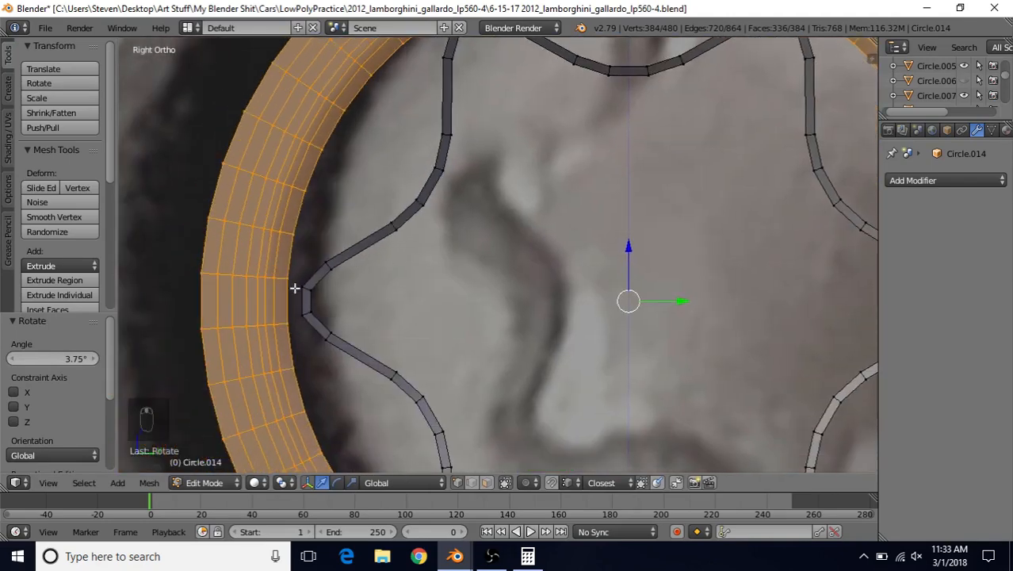
scroll(518, 410, "down", 1)
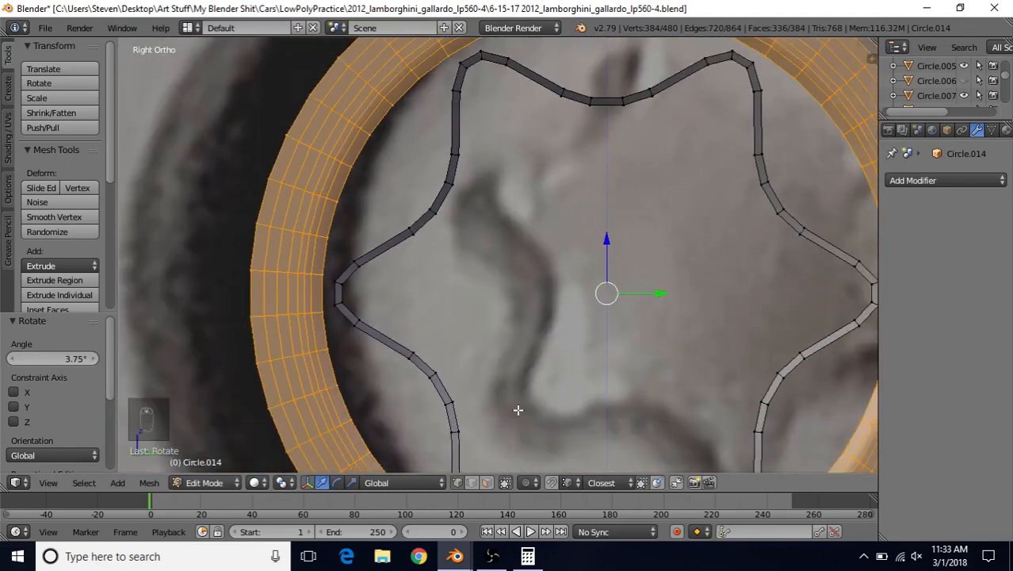
scroll(517, 410, "down", 1)
middle_click_drag(589, 265, 517, 365, "shift")
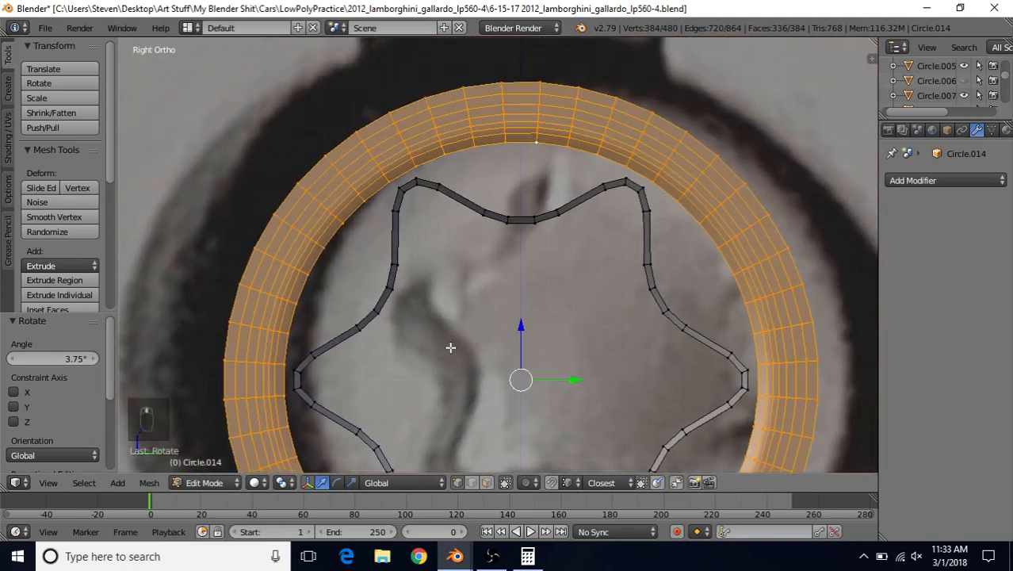
scroll(450, 347, "up", 2)
middle_click_drag(482, 233, 449, 272, "shift")
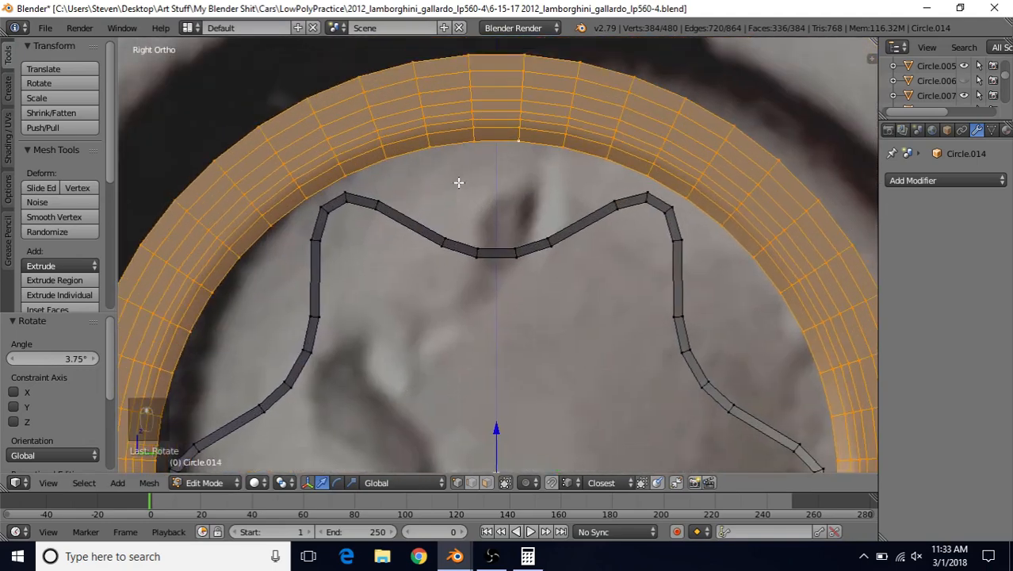
right_click(425, 155, "alt")
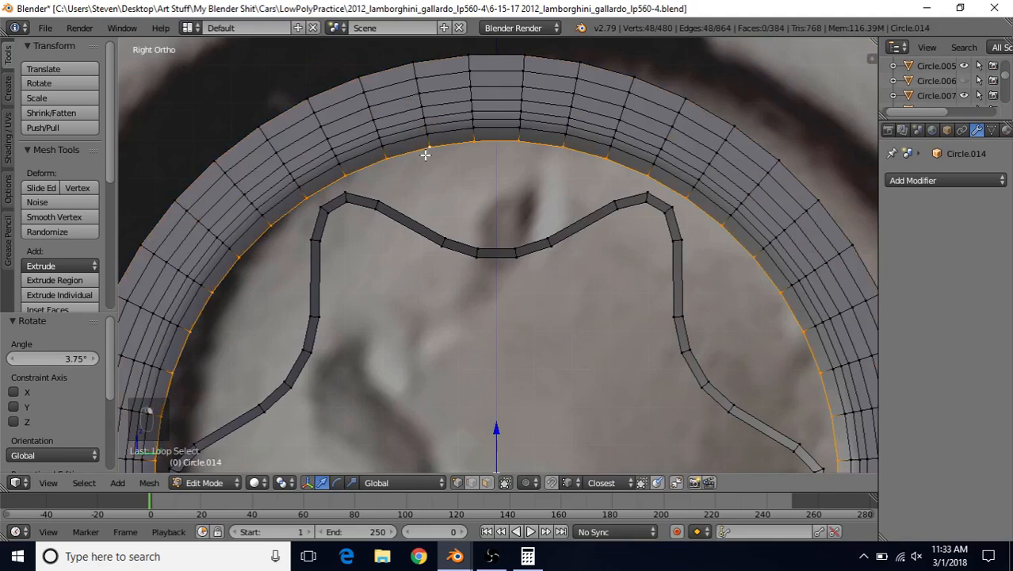
right_click(364, 194, "alt+shift")
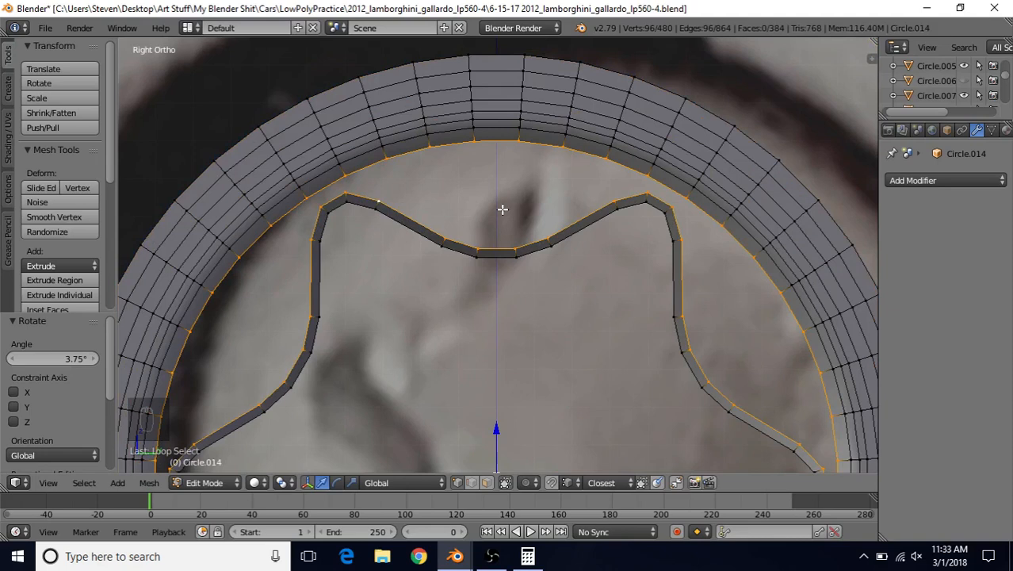
key("shift+q")
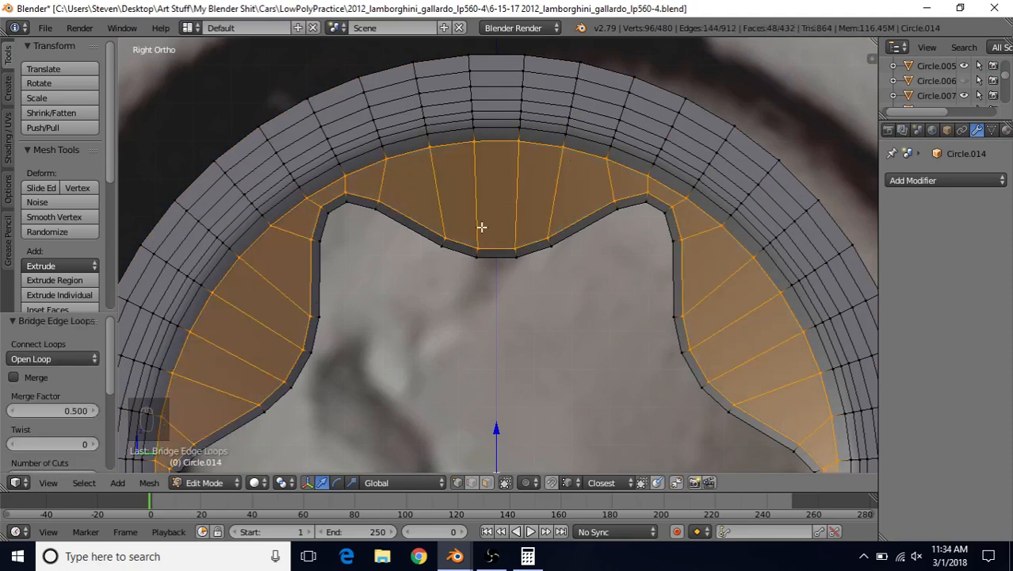
- Undo the last bridge and assign Shift+Q as the shortcut for the Bridge Edge Loops command
key("ctrl+z")
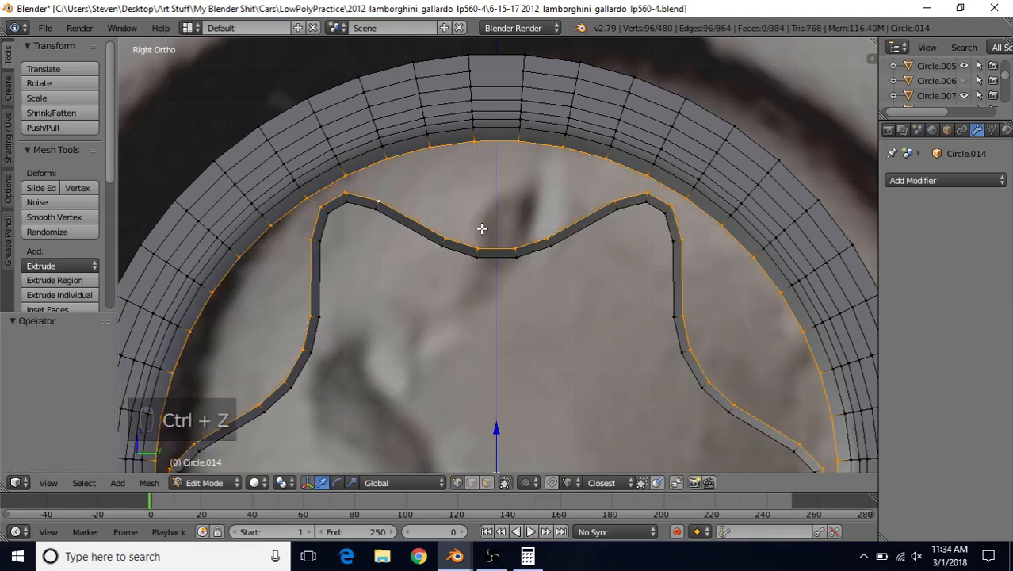
left_click(151, 484)
mouse_move(192, 276)
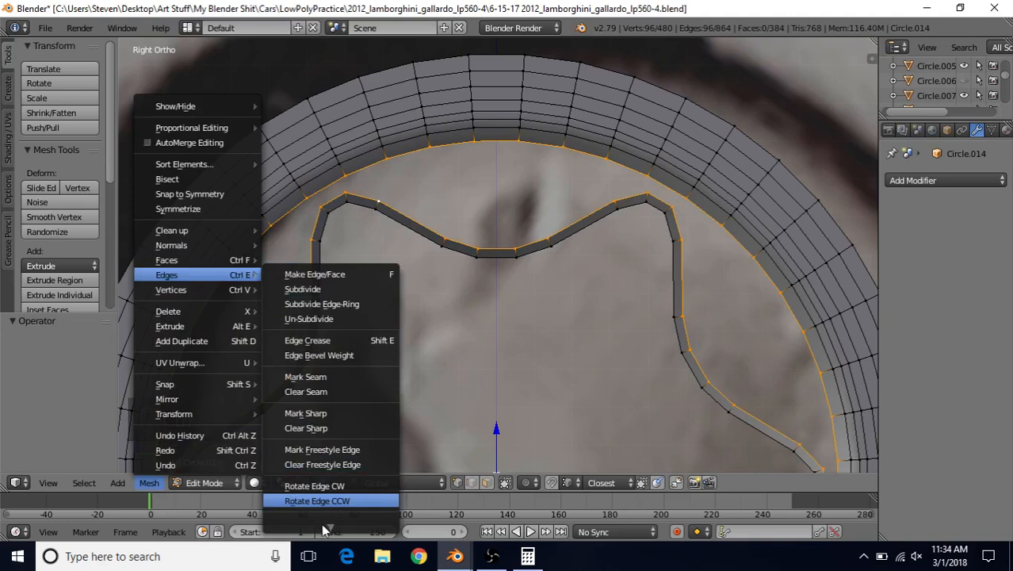
mouse_move(324, 532)
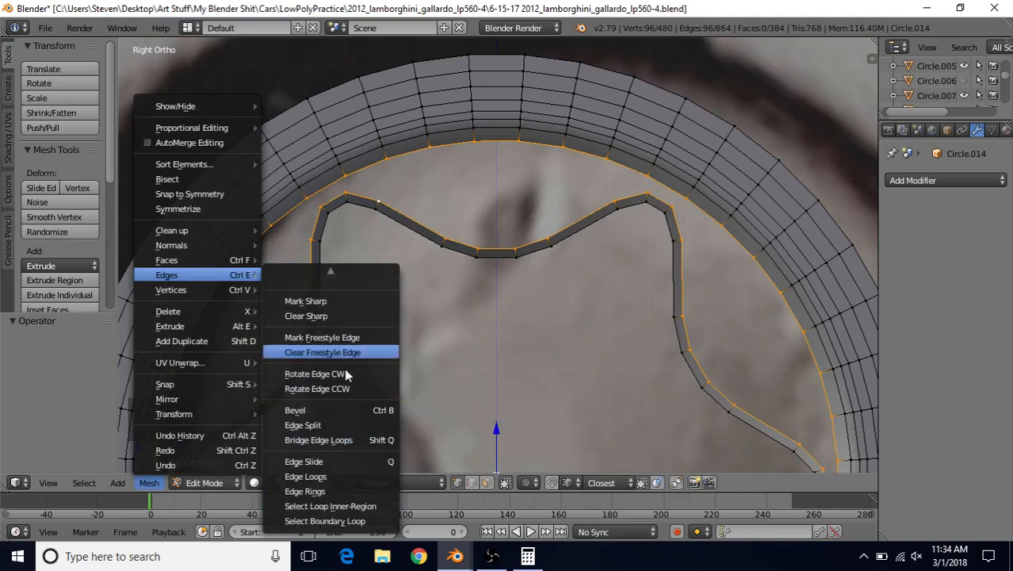
right_click(342, 446)
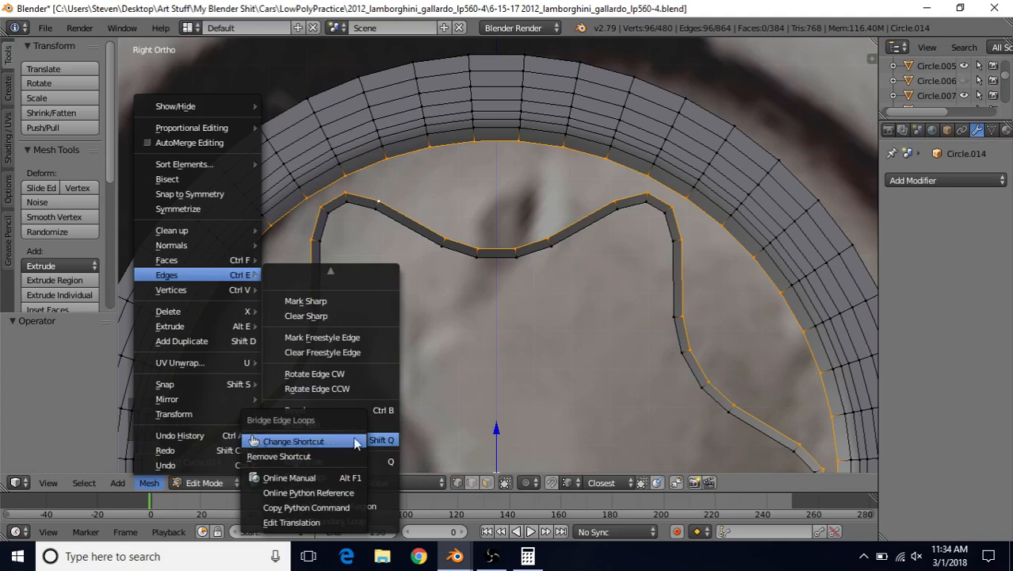
left_click(294, 442)
left_click(292, 432)
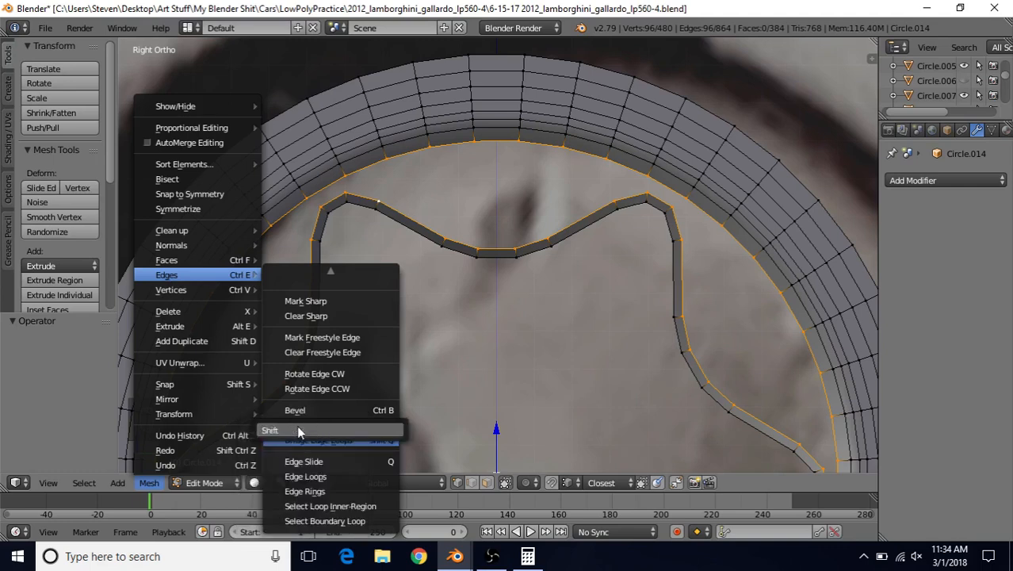
key("shift+q")
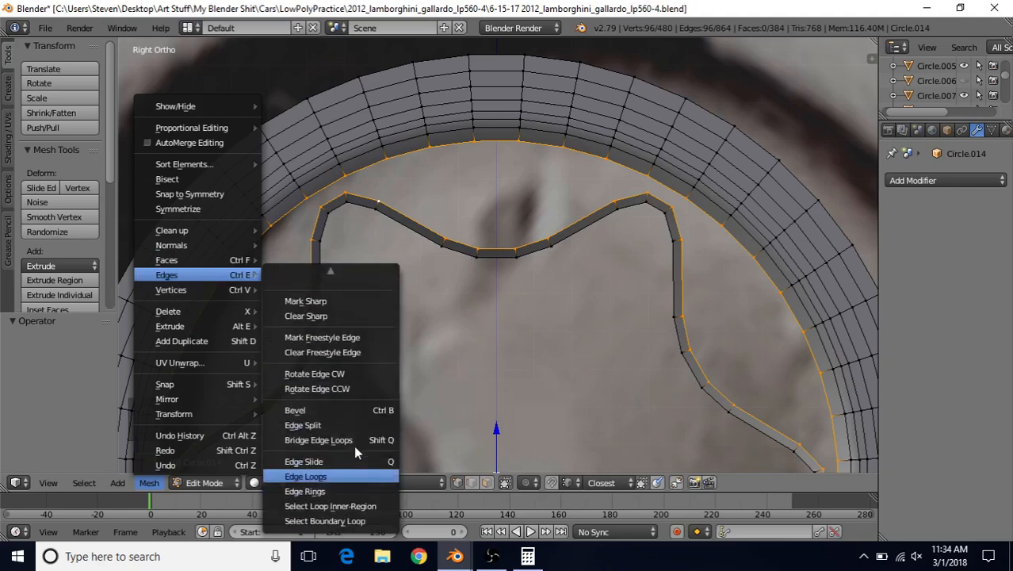
- Bridge the star band's outer loop to the ring's inner loop again and inspect the surface in Object Mode
left_click(319, 440)
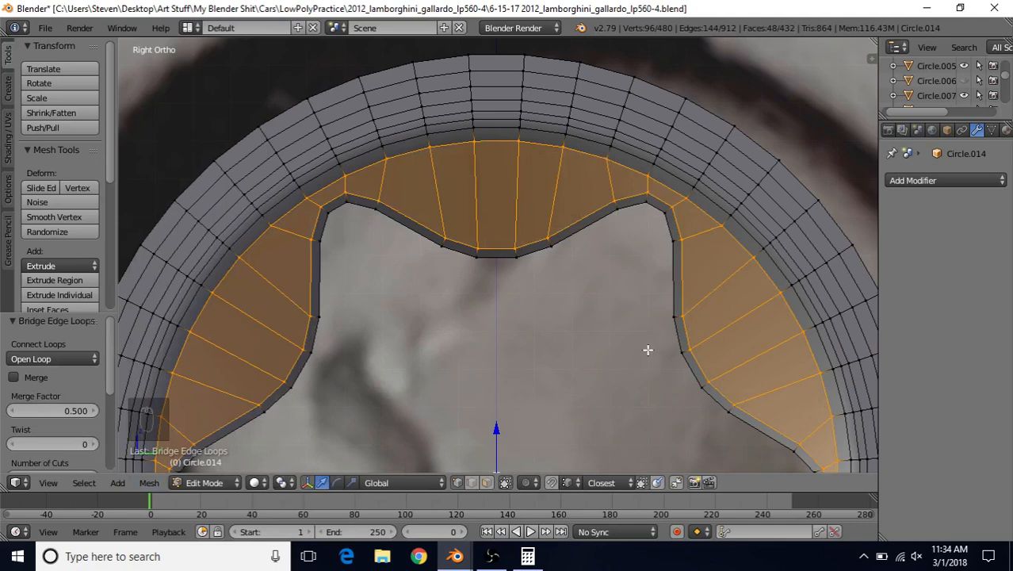
scroll(642, 348, "down", 3)
key("Tab")
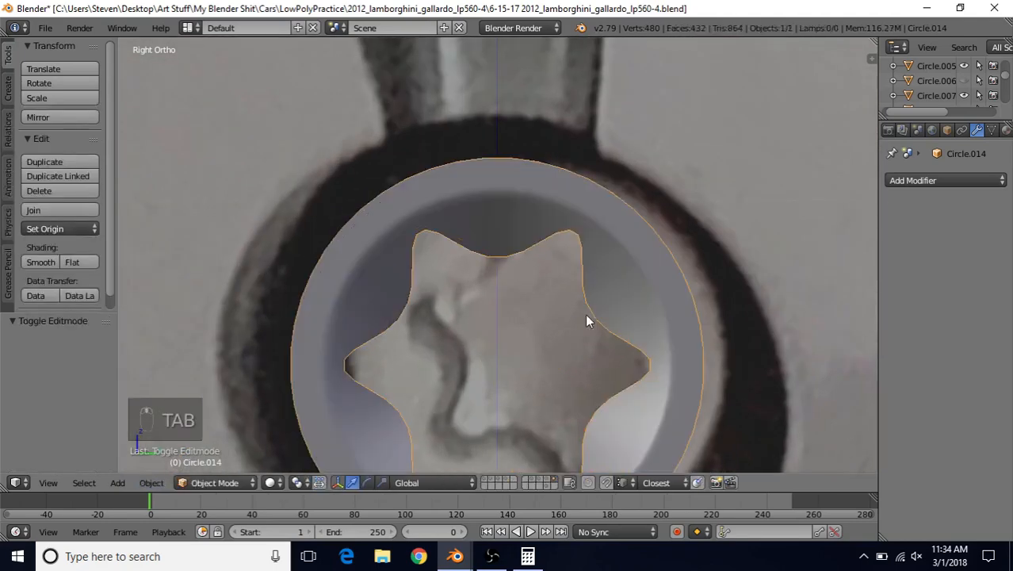
middle_click_drag(585, 315, 497, 222)
scroll(497, 238, "up", 2)
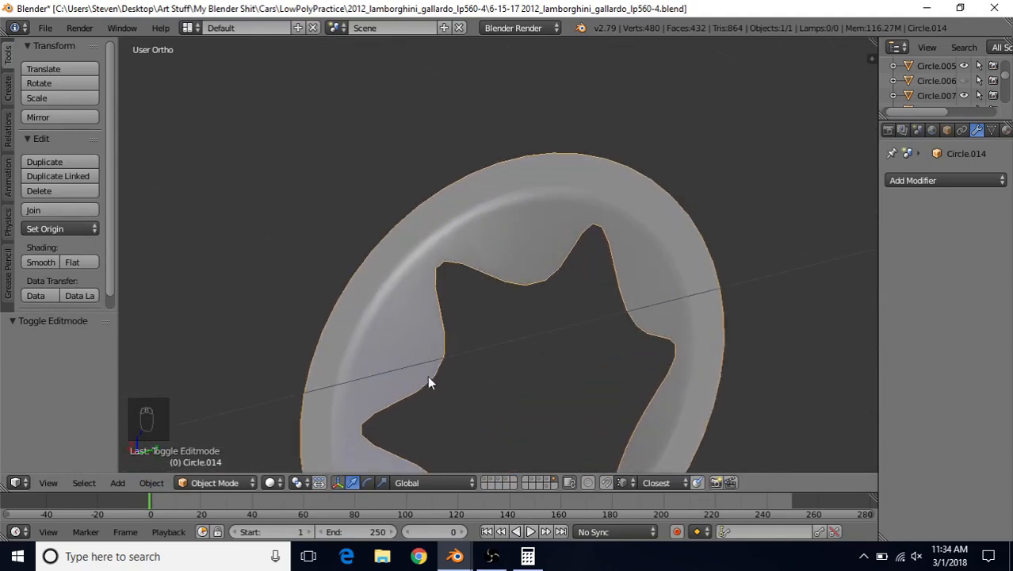
scroll(430, 374, "down", 3)
middle_click_drag(478, 289, 500, 349)
scroll(512, 222, "up", 2)
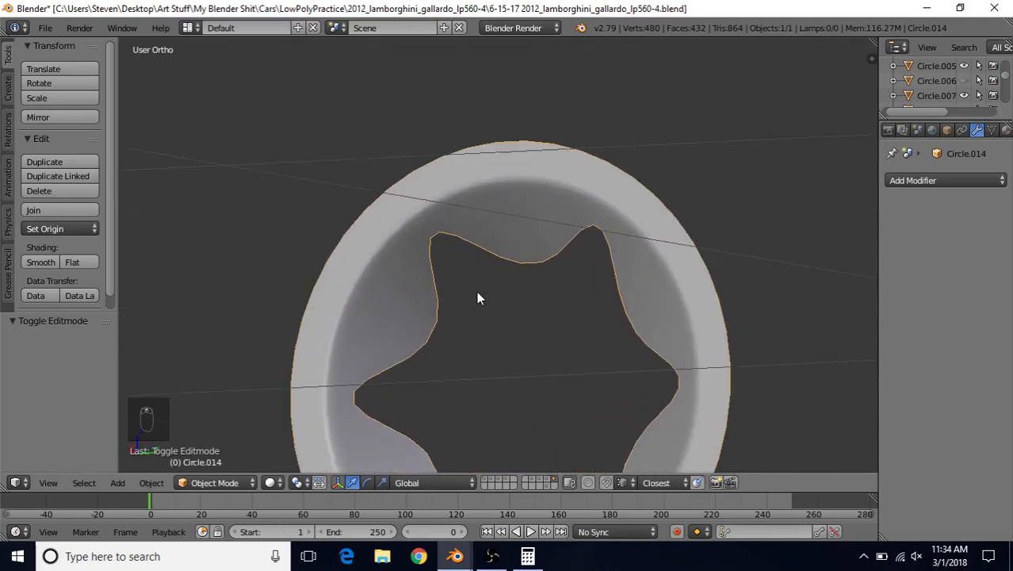
middle_click_drag(477, 290, 497, 233, "shift")
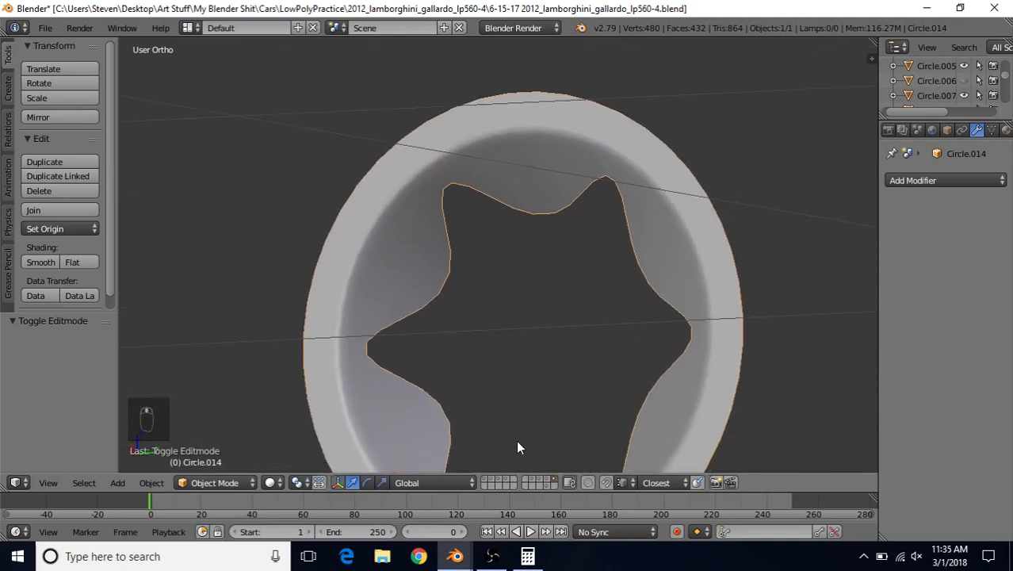
- Extrude the star band's inner edge loop about 0.089 along negative X to form the socket walls
key("Tab")
scroll(515, 292, "up", 1)
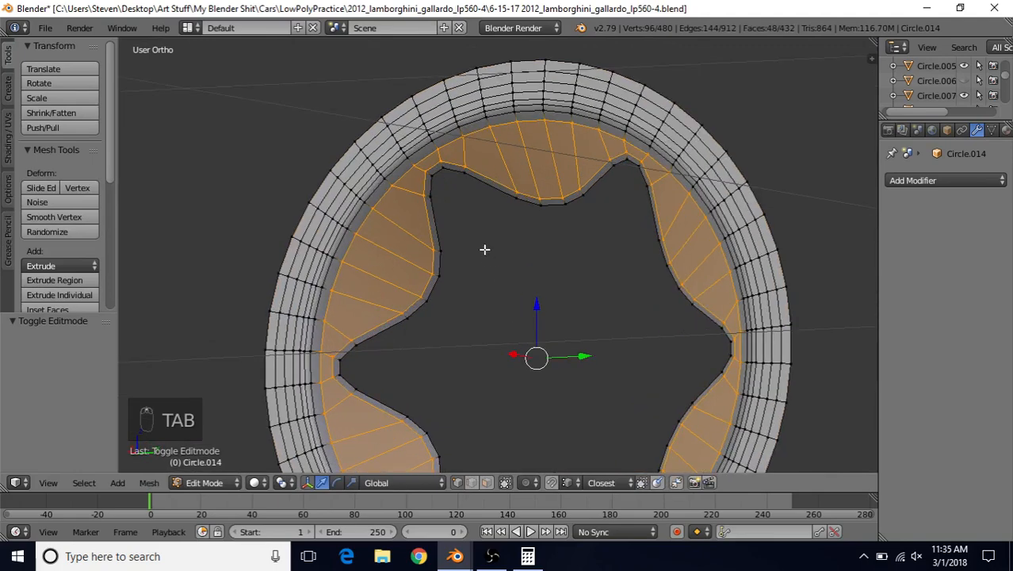
right_click(474, 184, "alt")
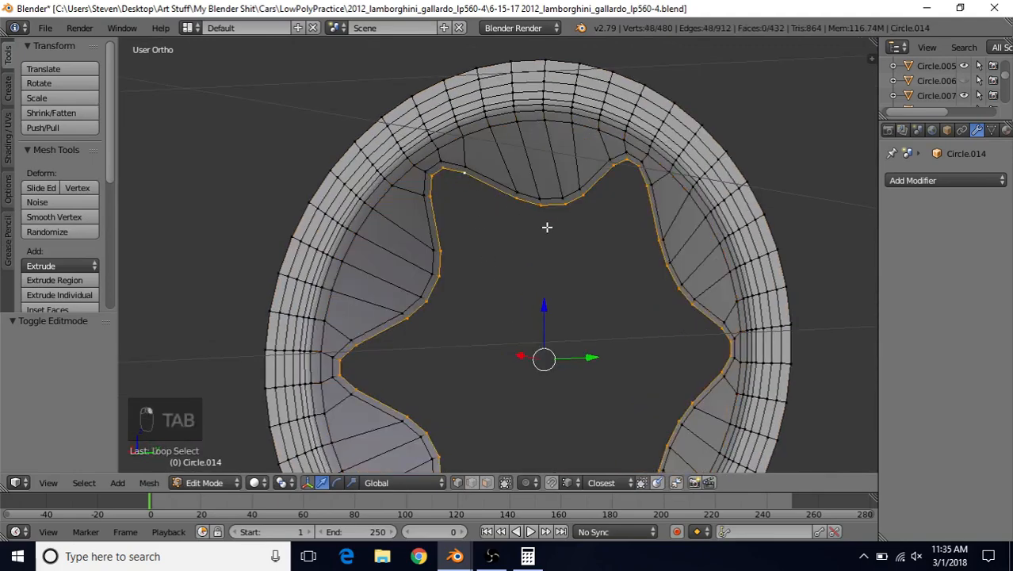
scroll(507, 293, "down", 3)
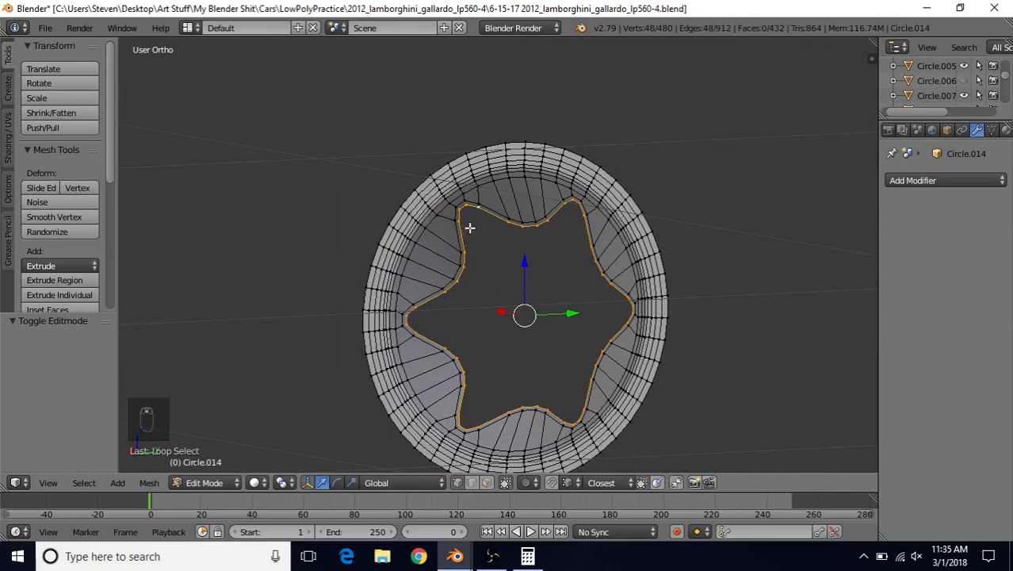
key("e")
right_click(480, 235)
scroll(527, 319, "down", 3)
middle_click_drag(527, 319, 470, 316)
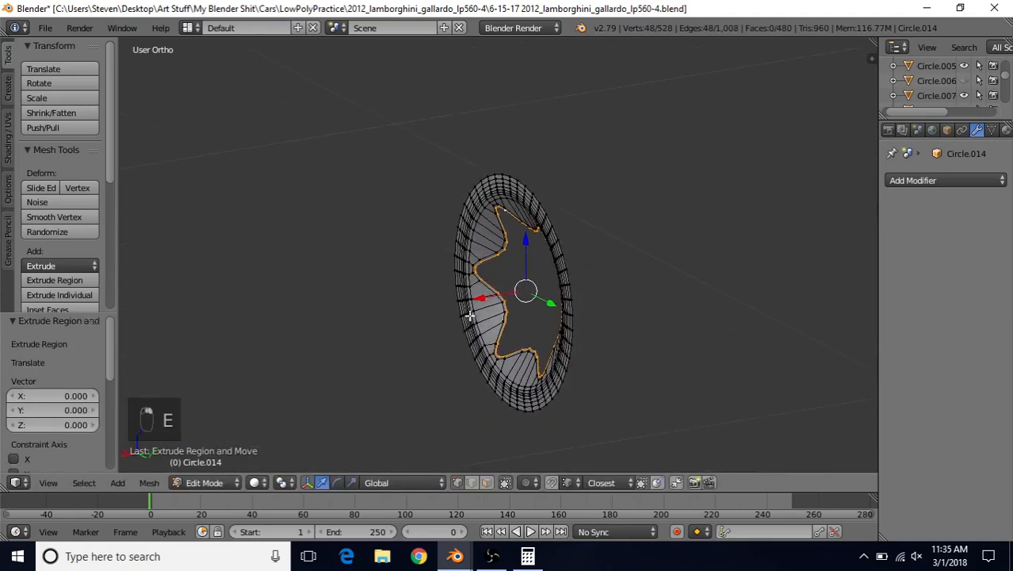
key("g")
key("x")
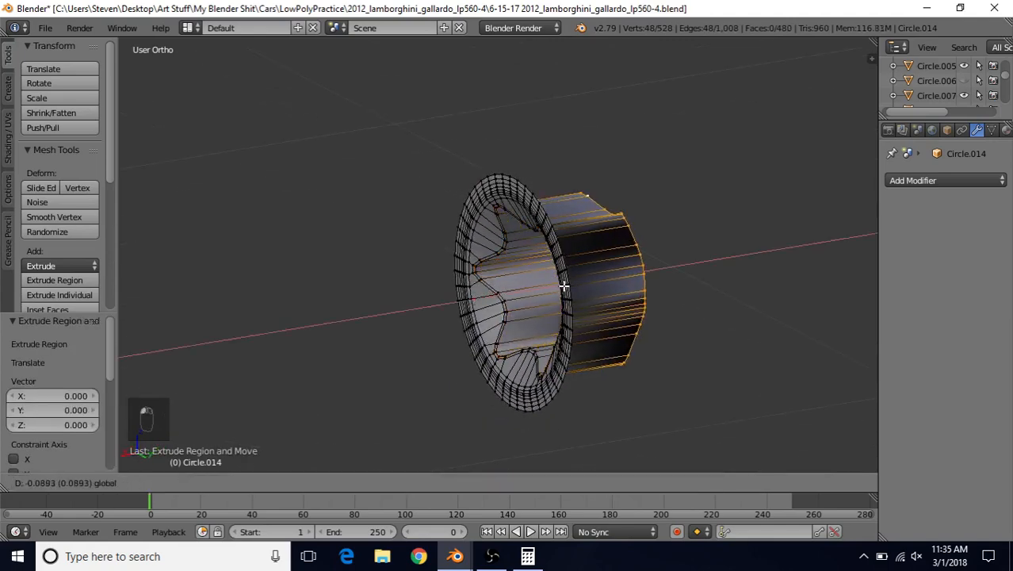
left_click(564, 286)
- Compare the extruded socket's depth with the finished lug bolt in the other open Blender file
key("Tab")
middle_click_drag(559, 299, 570, 228)
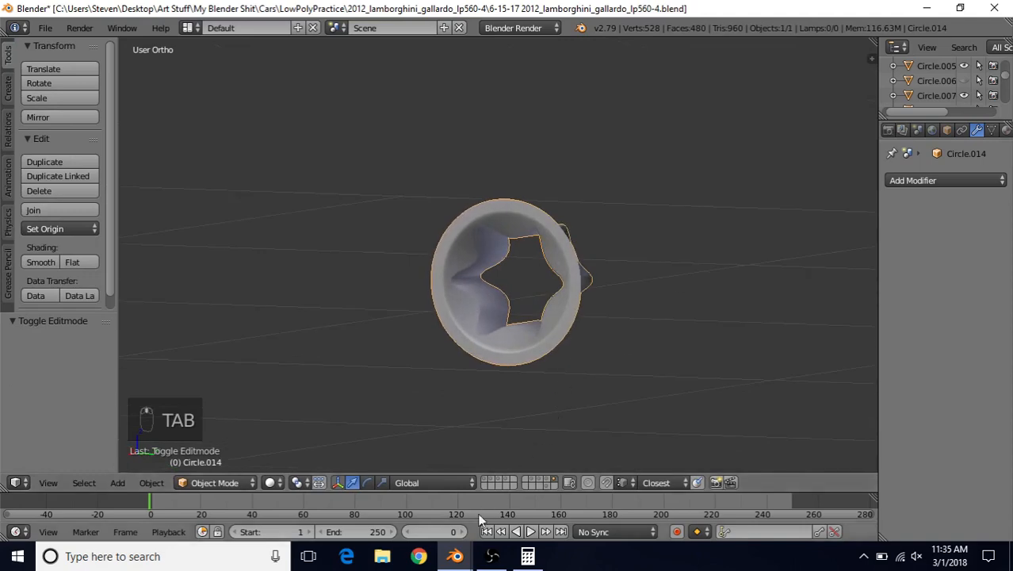
mouse_move(455, 556)
left_click(441, 515)
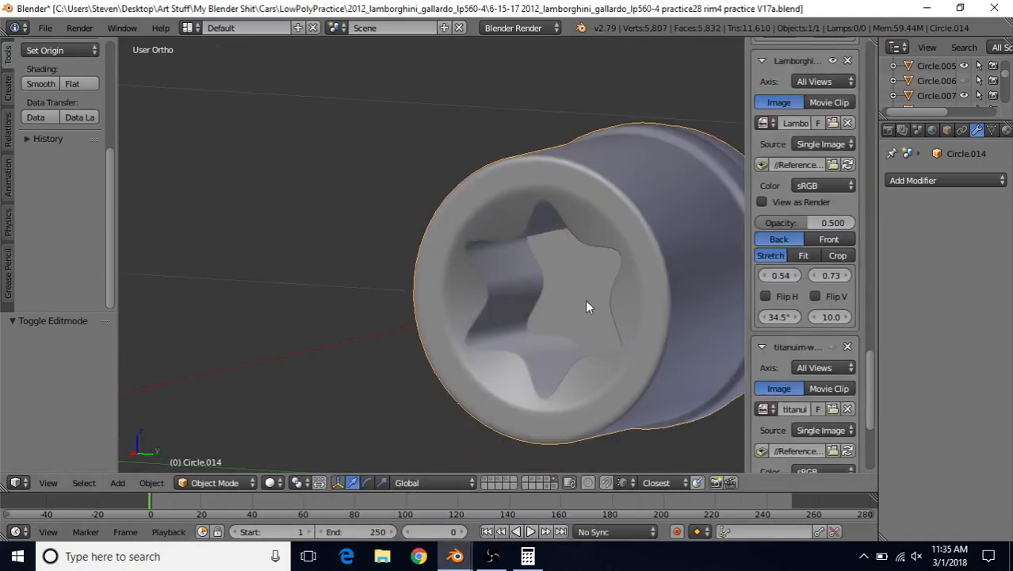
middle_click_drag(532, 293, 635, 275)
middle_click_drag(598, 240, 529, 328)
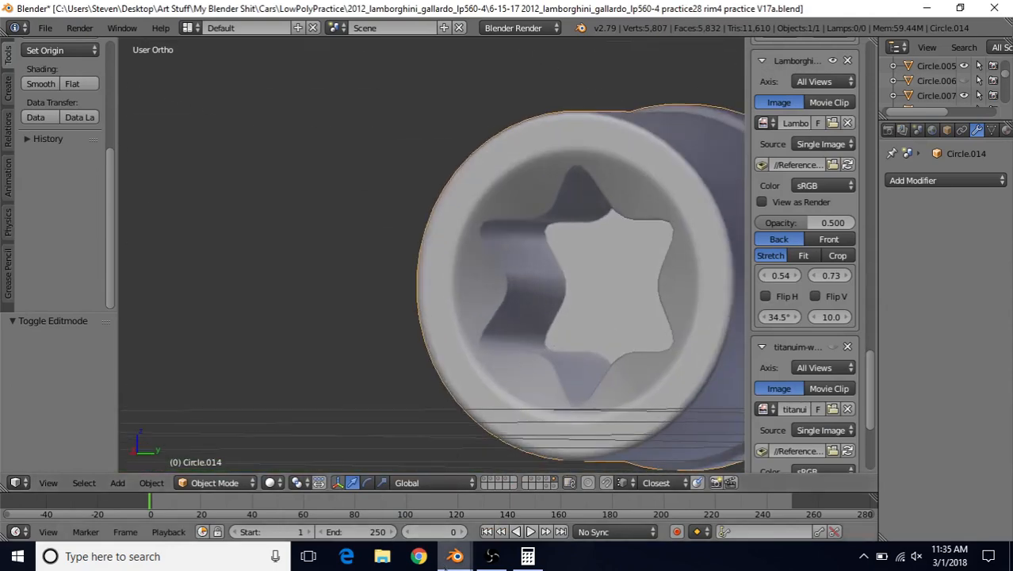
mouse_move(455, 556)
left_click(499, 509)
- Move the extruded star loop a further -0.013 along X to adjust the socket depth
middle_click_drag(512, 345, 638, 257)
key("Tab")
key("g")
key("x")
left_click(576, 291)
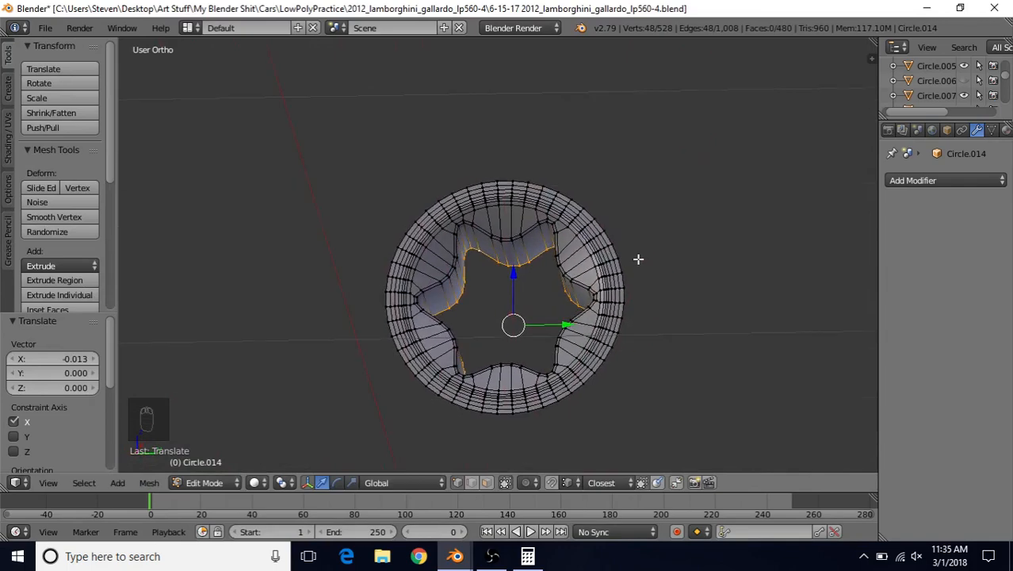
- Switch to the finished bolt file and examine how the star socket's floor is divided into faces
scroll(624, 271, "up", 1)
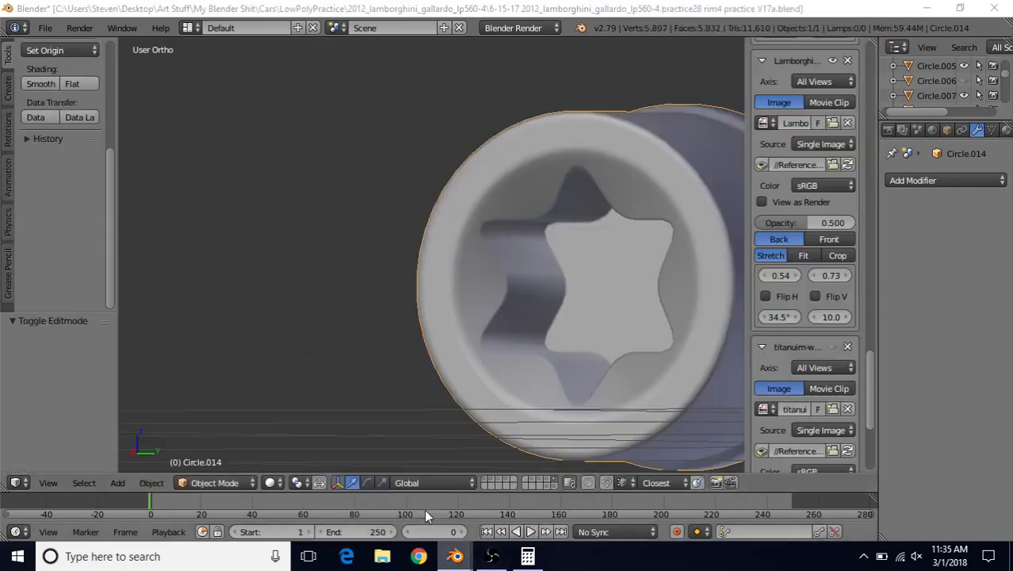
mouse_move(563, 291)
middle_mouse_down()
mouse_move(599, 295)
mouse_move(417, 309)
middle_mouse_up()
key("Tab")
middle_click_drag(514, 262, 529, 242)
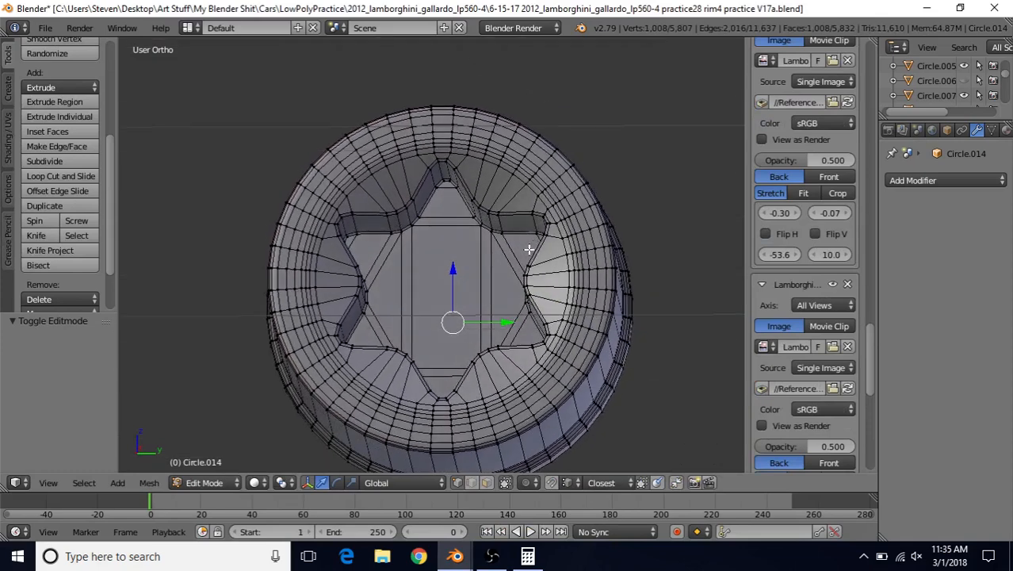
scroll(529, 243, "up", 2)
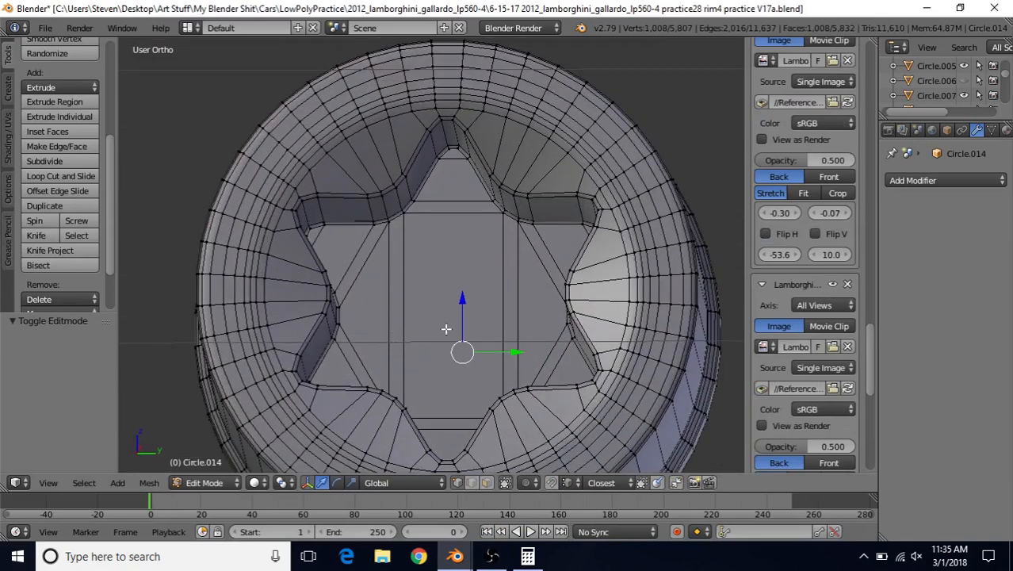
middle_click_drag(447, 328, 364, 253)
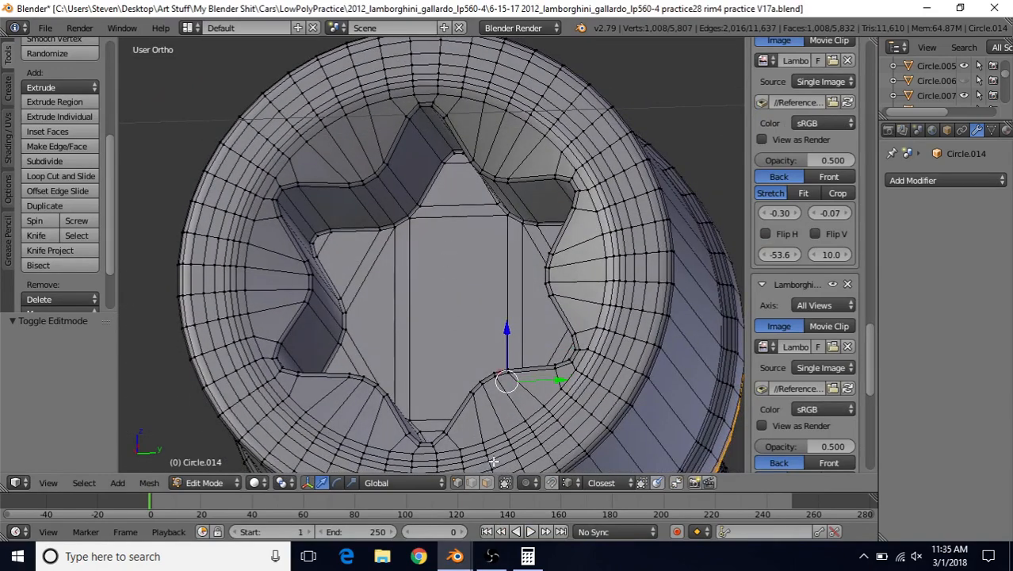
mouse_move(455, 556)
left_click(505, 513)
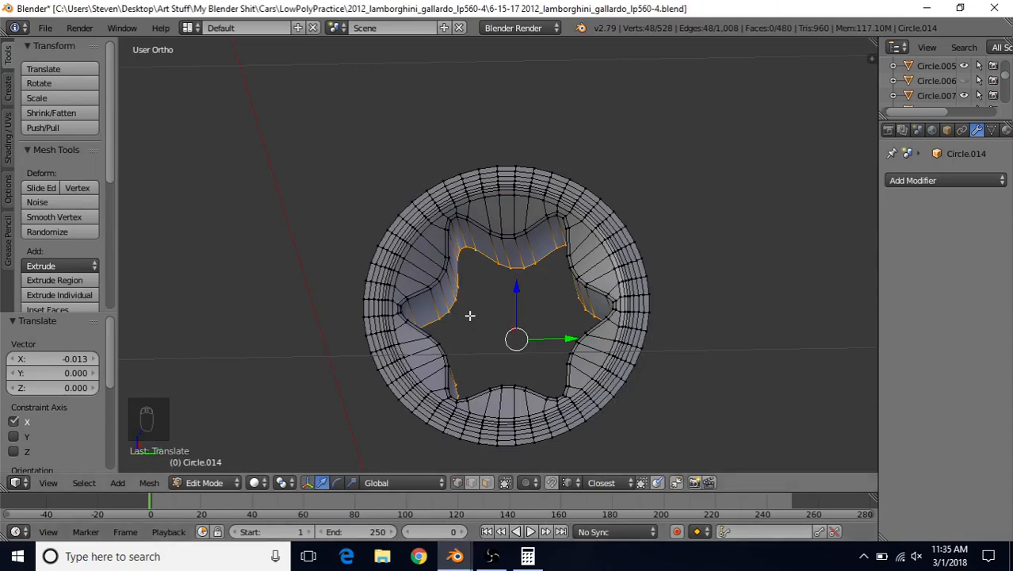
- Hide all geometry except the selected back star loop and show it in the right orthographic view
middle_click_drag(470, 316, 447, 311)
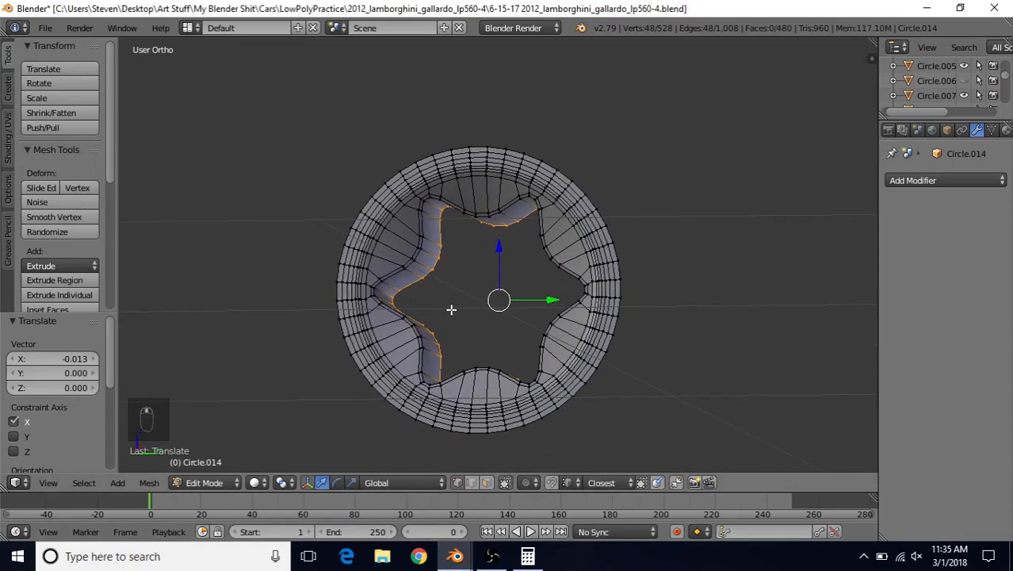
scroll(491, 284, "up", 1)
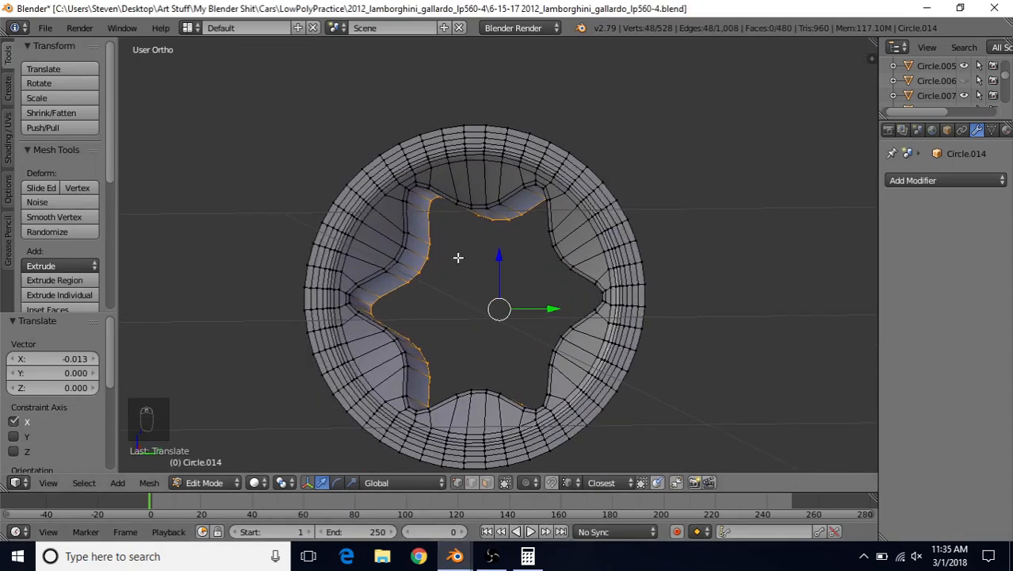
middle_click_drag(456, 265, 462, 254)
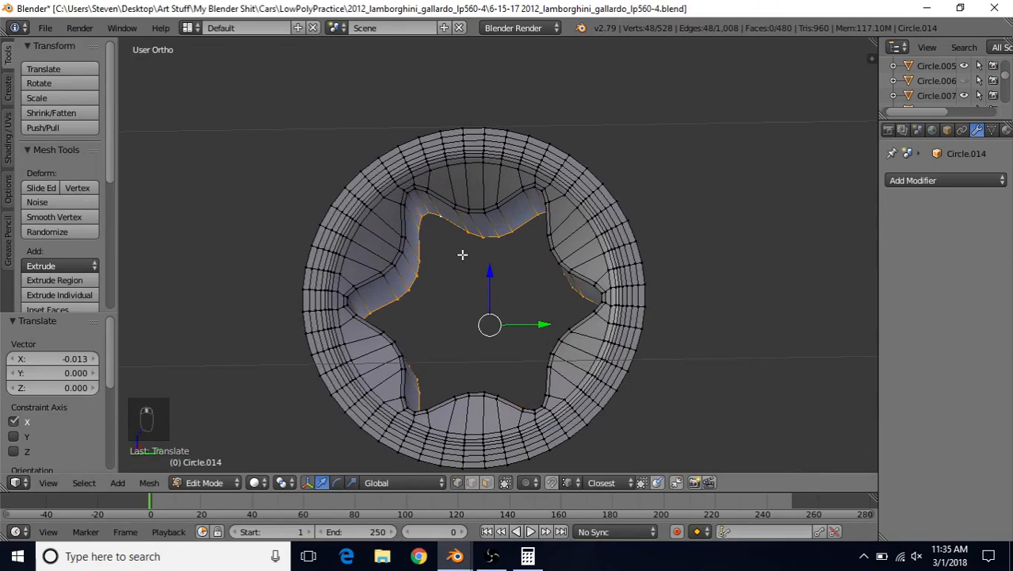
key("shift+h")
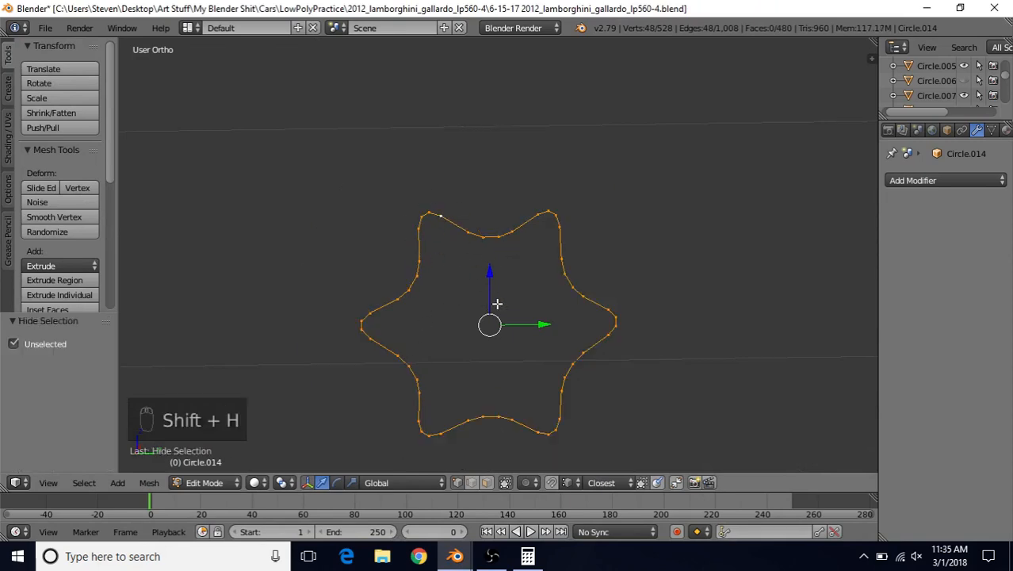
key("KP_3")
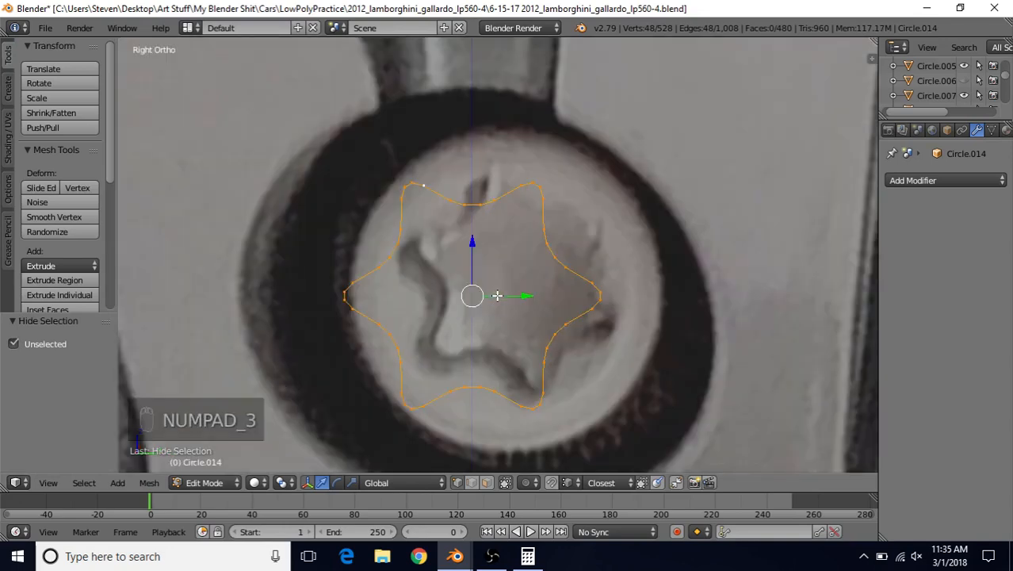
- Fill the star's upper-left tip with a face made from its four corner vertices
middle_click_drag(501, 278, 529, 260, "shift")
scroll(525, 267, "up", 2)
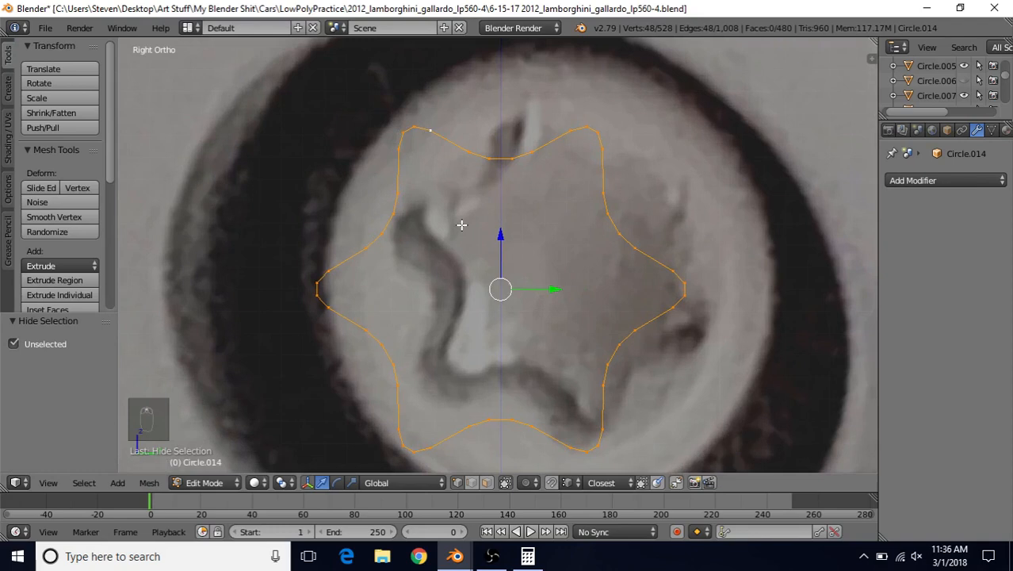
right_click(396, 151)
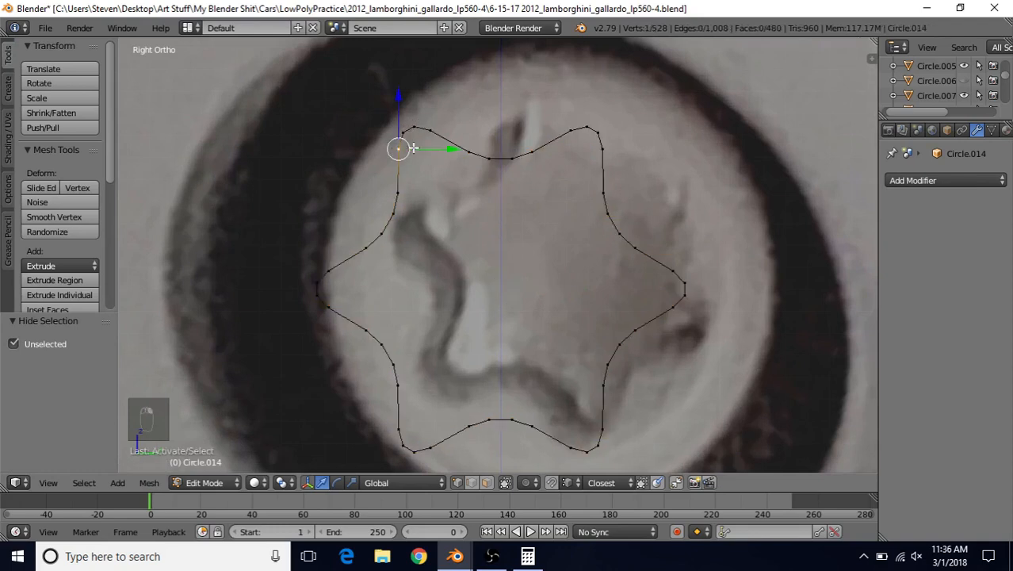
right_click(403, 132, "shift")
right_click(415, 122, "shift")
right_click(432, 128, "shift")
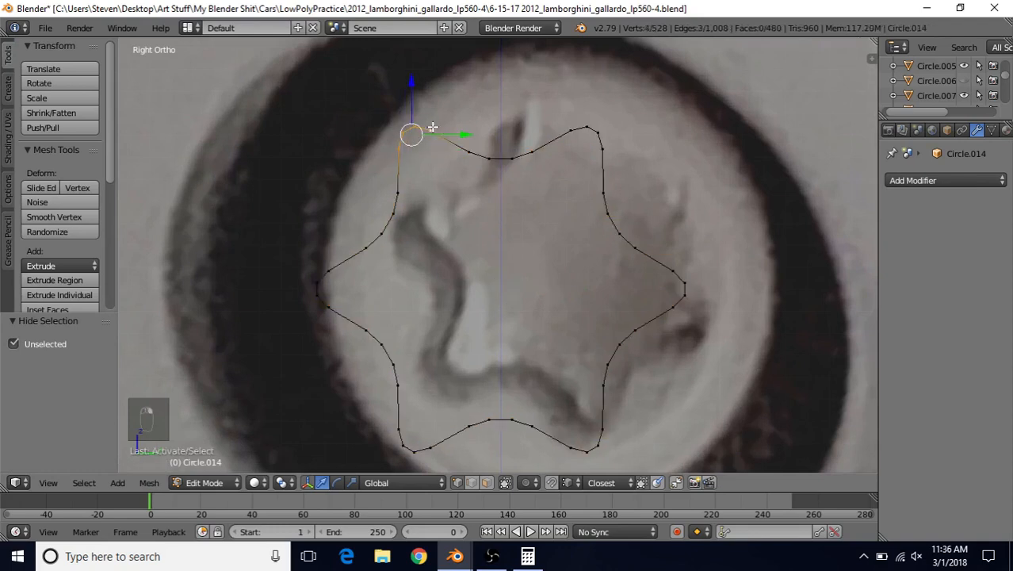
key("f")
- Fill the star's upper-right tip with a face made from its four corner vertices
right_click(588, 126)
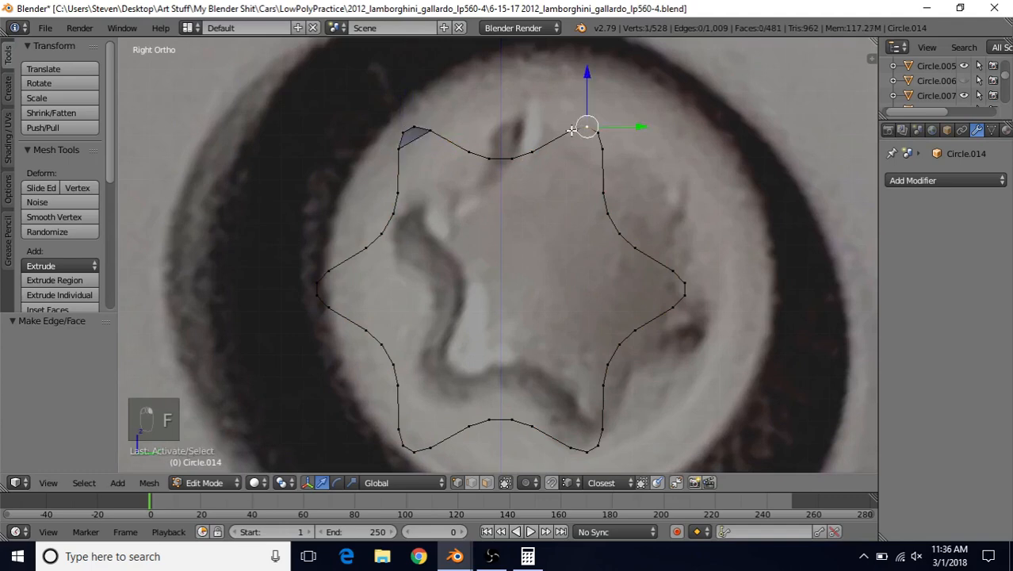
right_click(572, 130, "shift")
right_click(596, 135, "shift")
right_click(602, 147, "shift")
key("f")
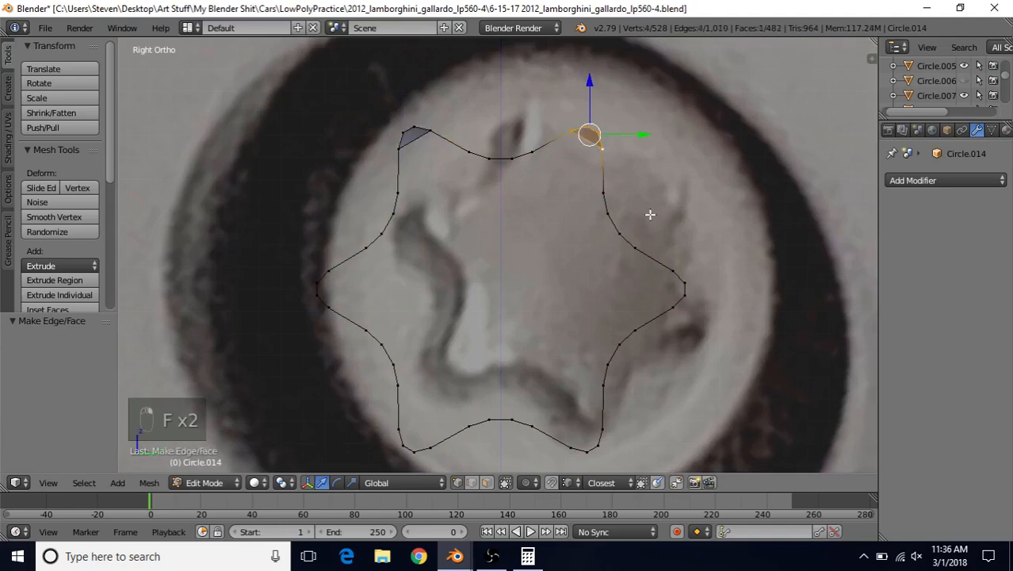
- Fill the star's right tip and lower-right tip, each with a face made from its four corner vertices
right_click(670, 268)
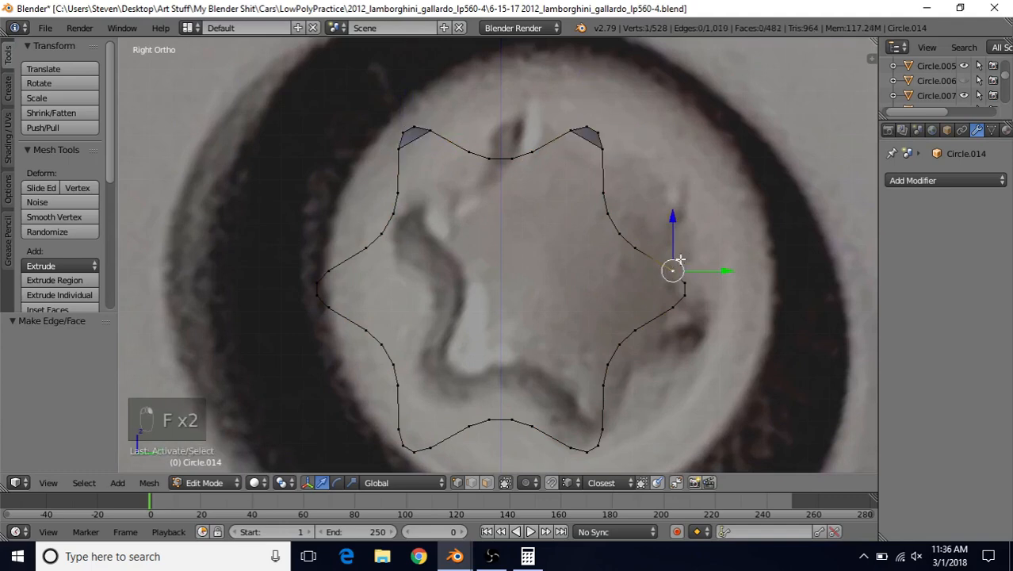
right_click(684, 315, "ctrl")
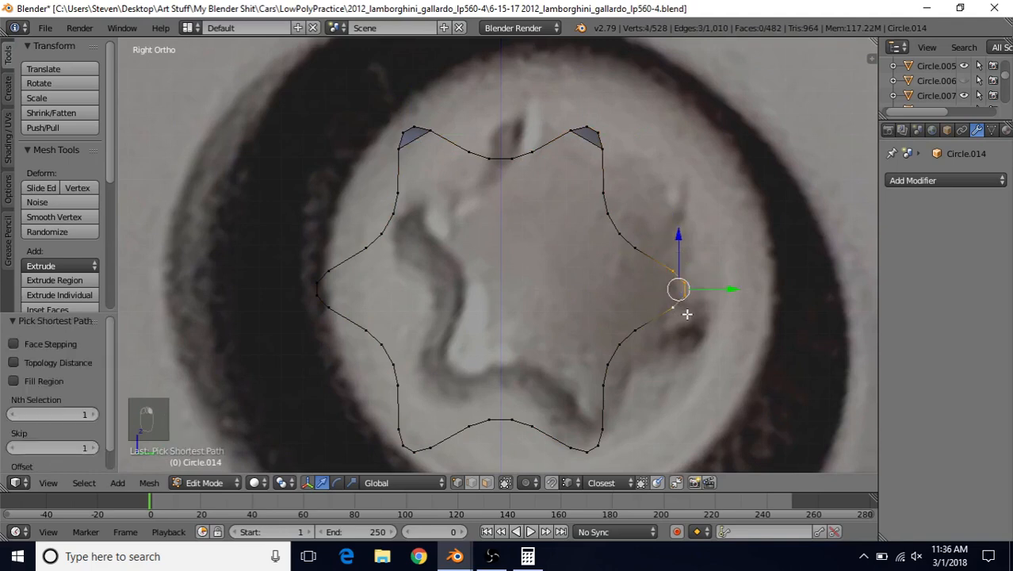
key("f")
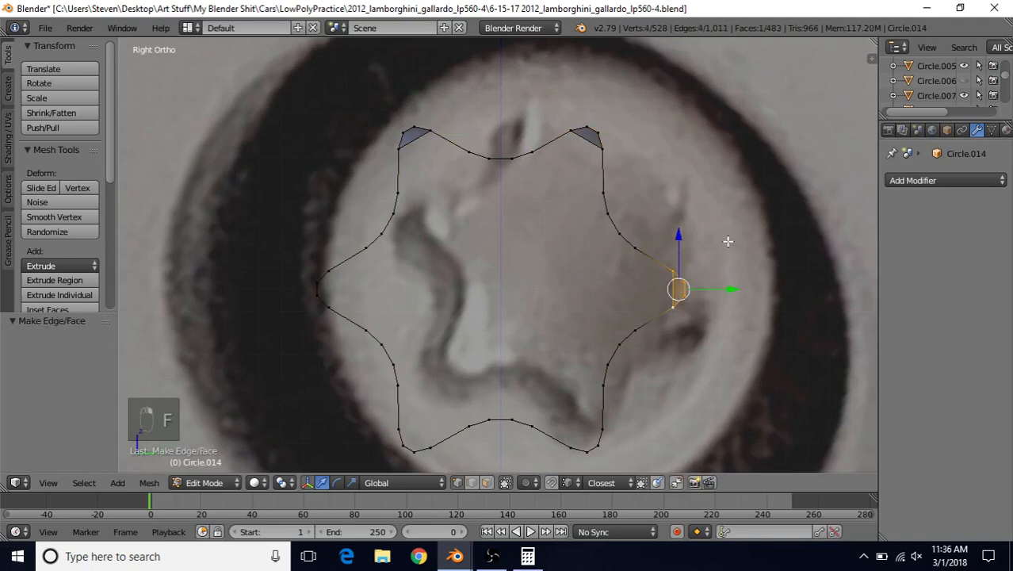
right_click(609, 426)
right_click(566, 420, "ctrl")
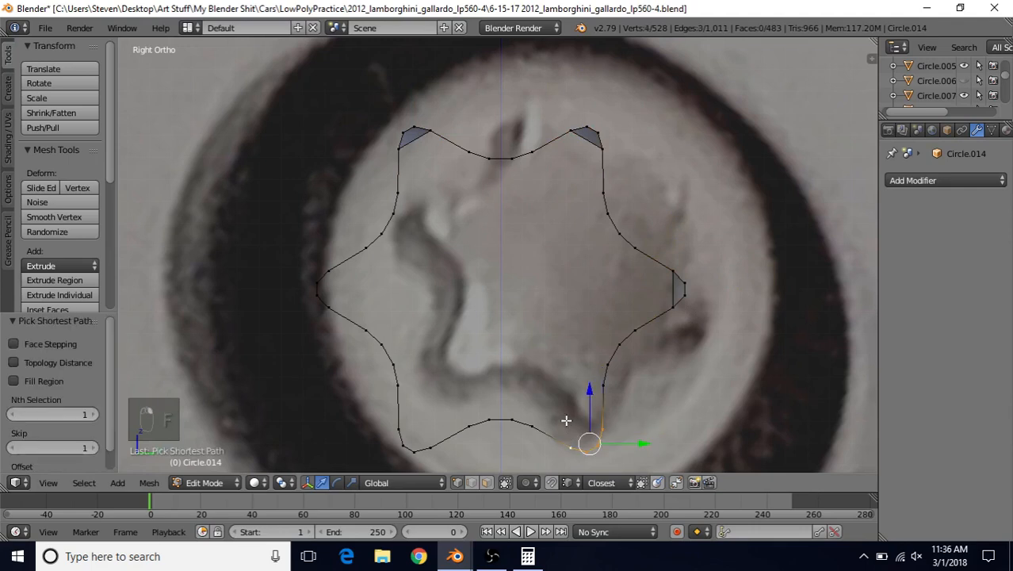
key("f")
- Fill the star's lower-left tip and left tip, each with a face made from its four corner vertices
right_click(428, 437)
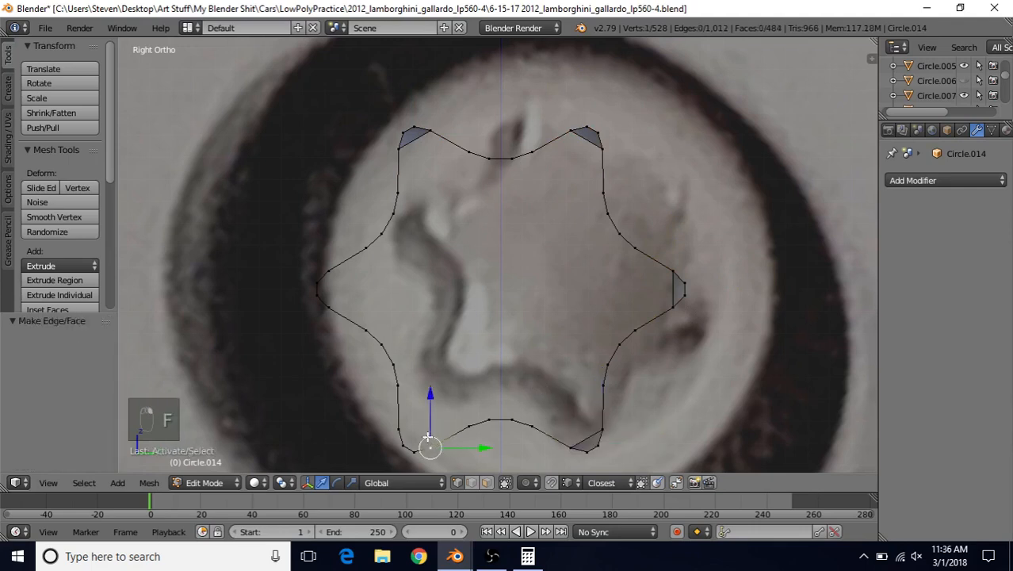
right_click(406, 428, "ctrl")
key("f")
right_click(330, 309)
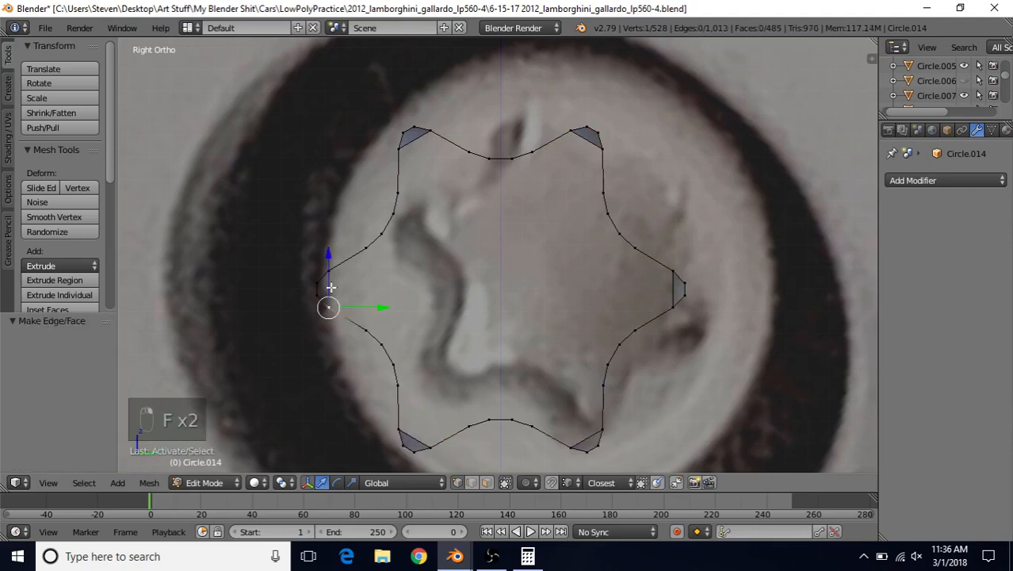
right_click(361, 236, "ctrl")
key("f")
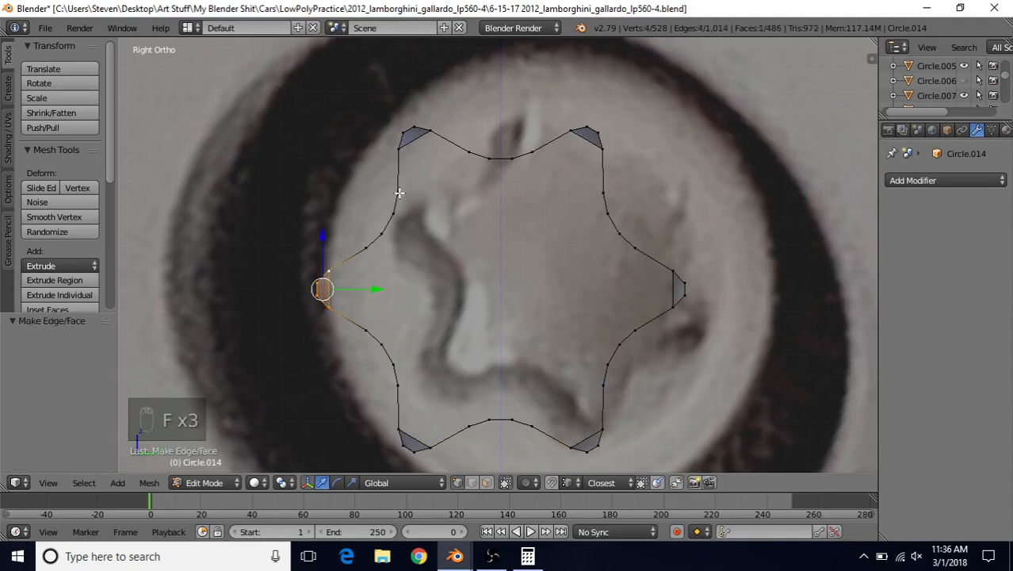
- Fill the left and upper-left arms of the star outline with faces between their opposite side vertices
right_click(335, 257)
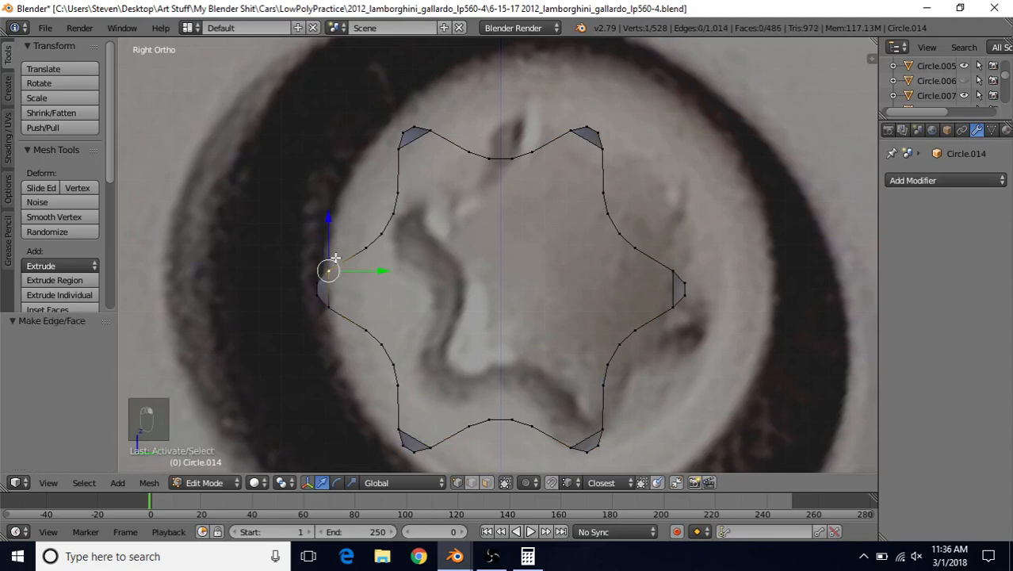
right_click(328, 305, "shift")
key("f")
key("f")
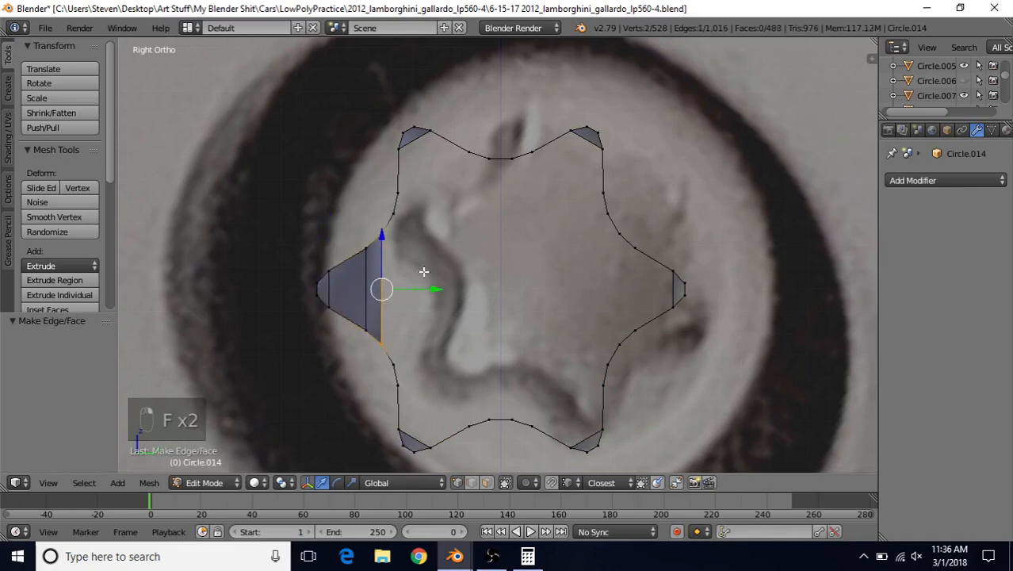
right_click(395, 151)
right_click(435, 129, "shift")
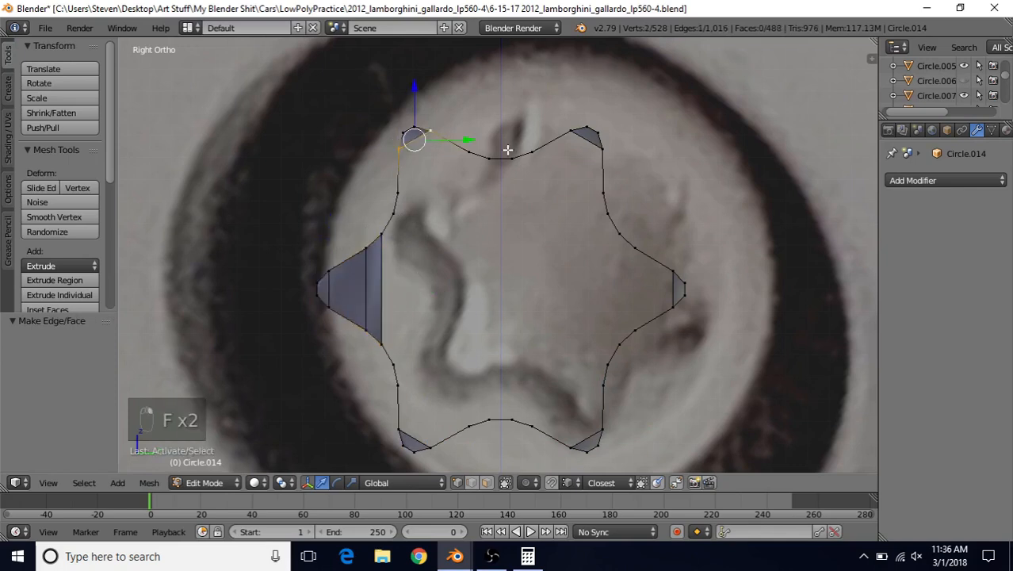
key("f")
key("f")
key("f")
- Fill the upper-right and right arms of the star outline with faces down to their bases
right_click(585, 129)
right_click(602, 148, "shift")
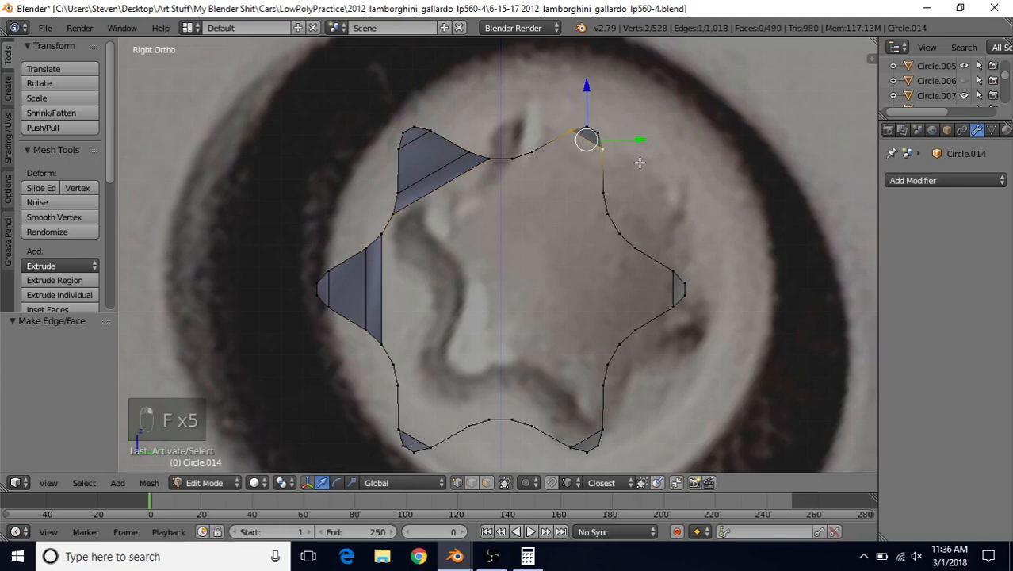
key("f")
key("f")
key("f")
right_click(673, 272)
right_click(674, 308, "shift")
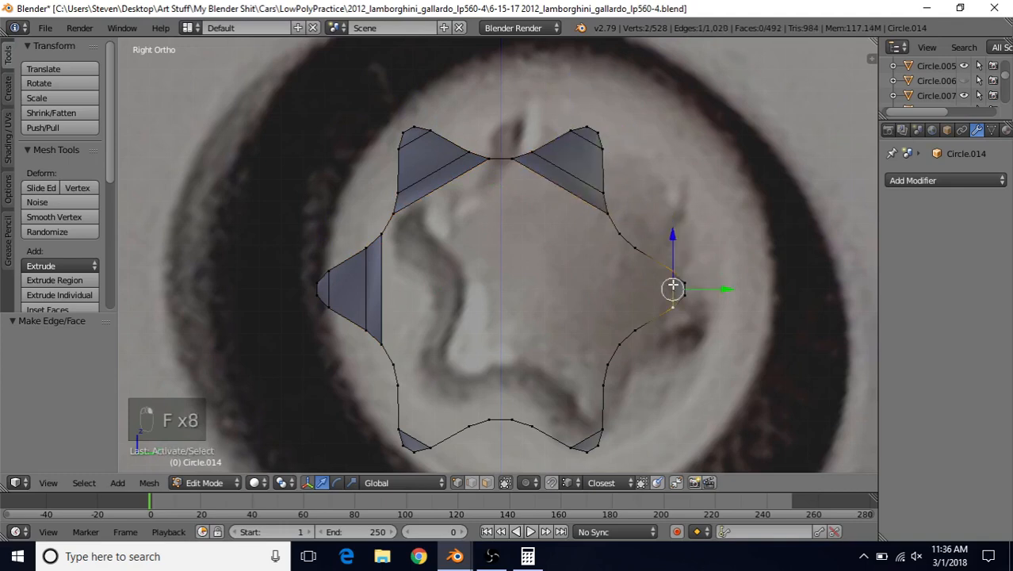
key("f")
key("f")
key("f")
- Fill the two lower arms of the star outline with faces, starting from their capped tips
right_click(604, 427)
right_click(571, 447, "shift")
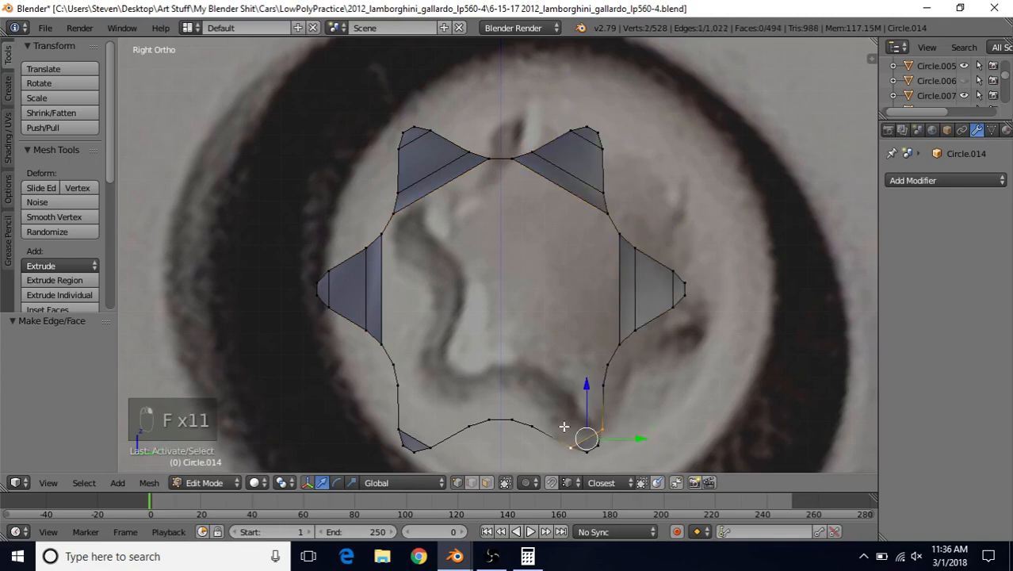
key("f")
key("f")
key("f")
right_click(429, 446)
right_click(400, 425, "shift")
key("f")
key("f")
key("f")
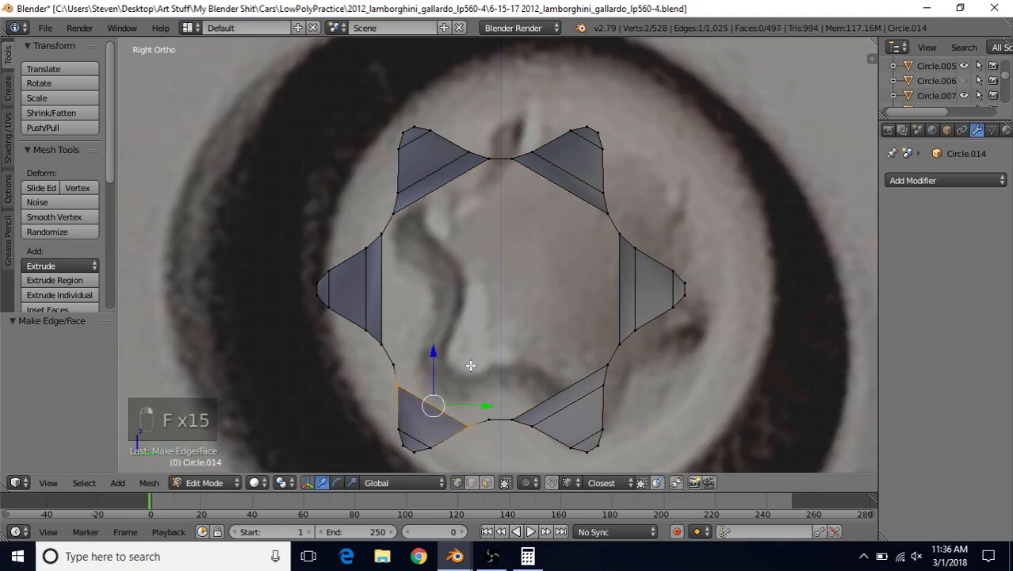
- Make a four-vertex face at the left arm's base, joining it to the upper-left and lower-left arms
right_click(380, 236)
right_click(393, 215, "shift")
right_click(388, 343, "shift")
right_click(399, 359, "shift")
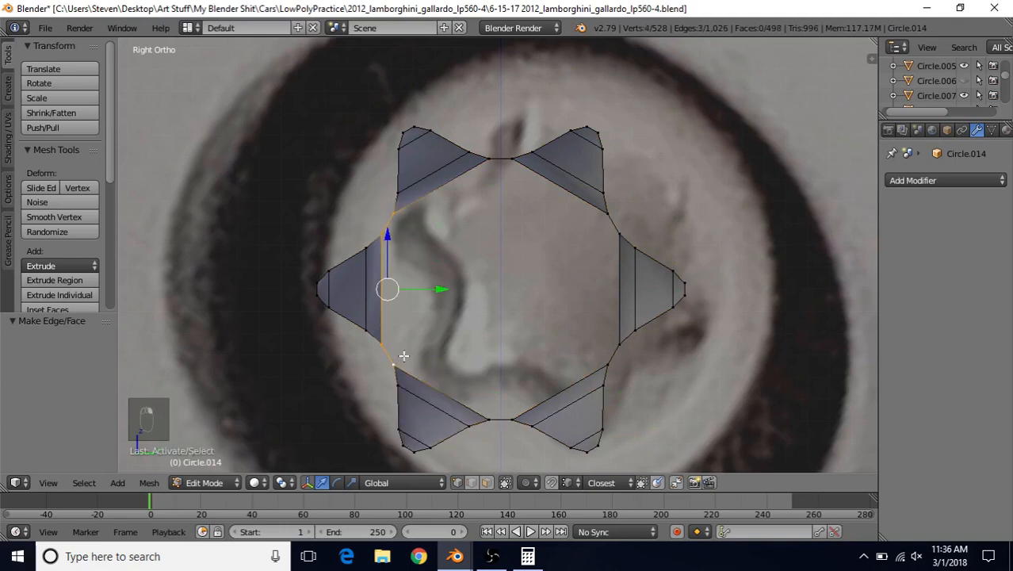
key("f")
- Make a four-vertex face bridging the gap between the bases of the two upper arms
right_click(488, 160)
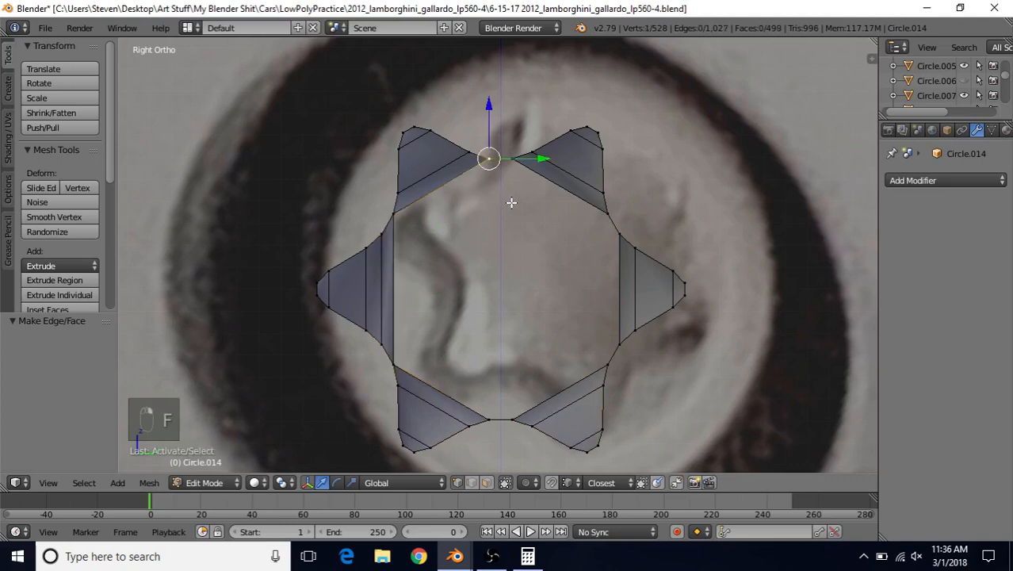
right_click(509, 159, "shift")
right_click(398, 214, "shift")
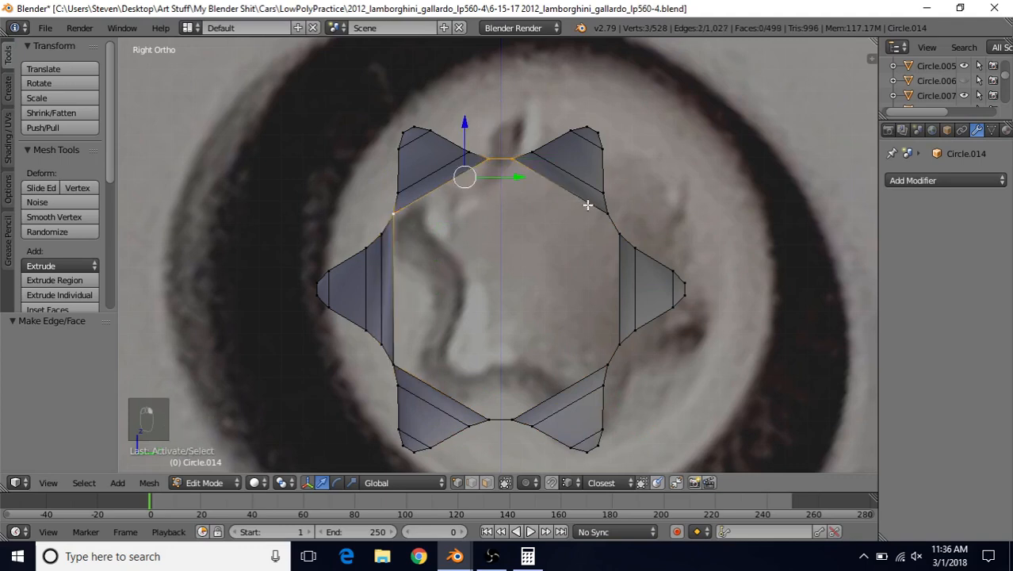
right_click(595, 210, "shift")
right_click(606, 214, "shift")
right_click(602, 193, "shift")
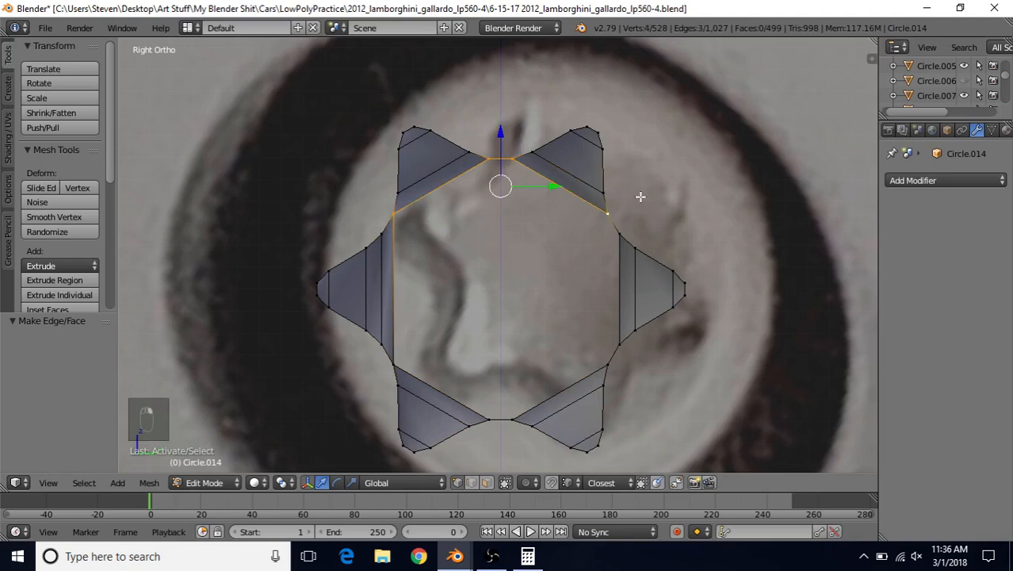
key("f")
- Make a four-vertex face at the right arm's base, joining it to the upper-right and lower-right arms
right_click(607, 215)
right_click(618, 235, "shift")
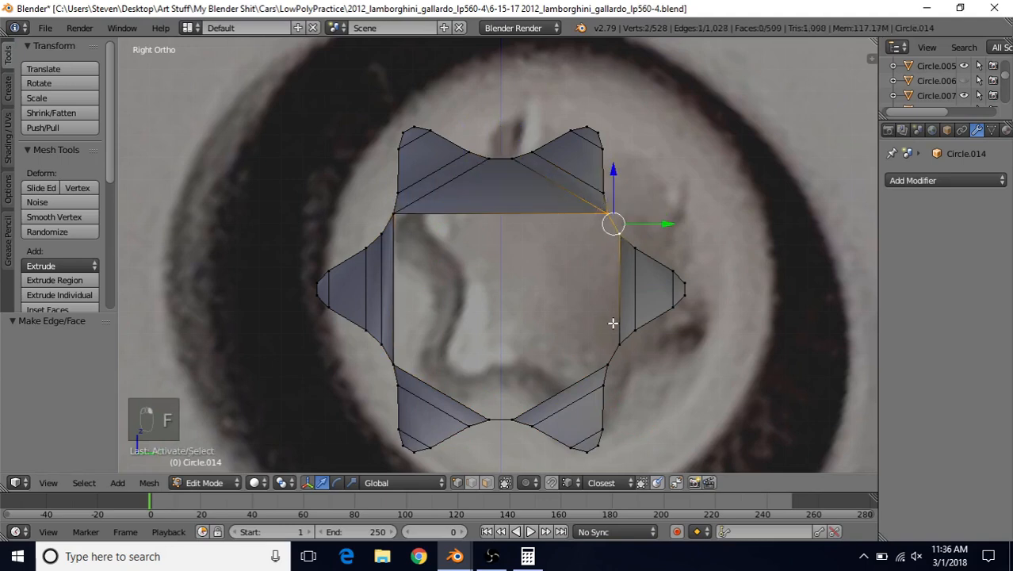
right_click(613, 332, "shift")
right_click(608, 357, "shift")
key("f")
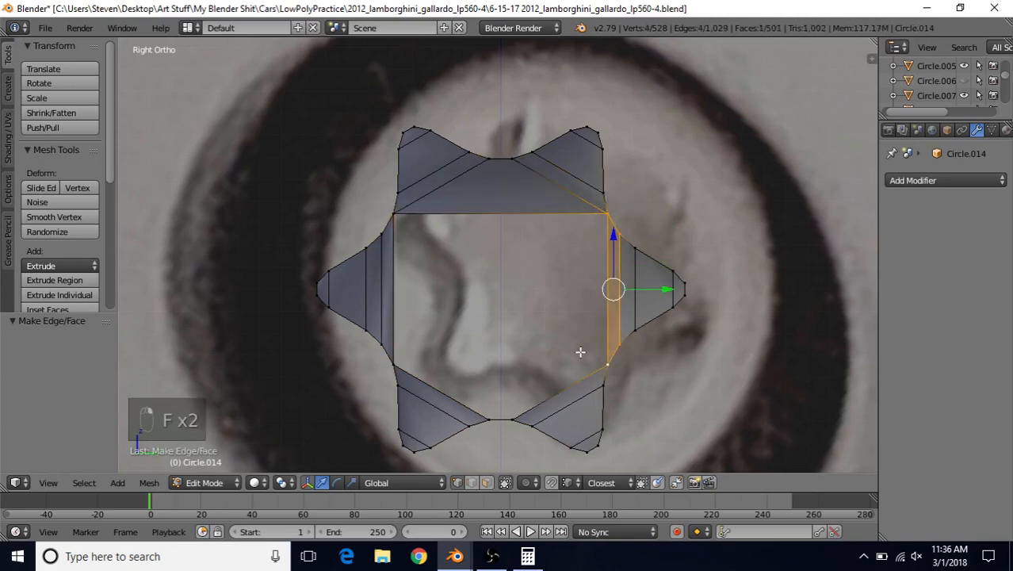
- Make a face bridging the gap between the bases of the two lower arms
right_click(488, 415)
right_click(511, 416, "shift")
key("f")
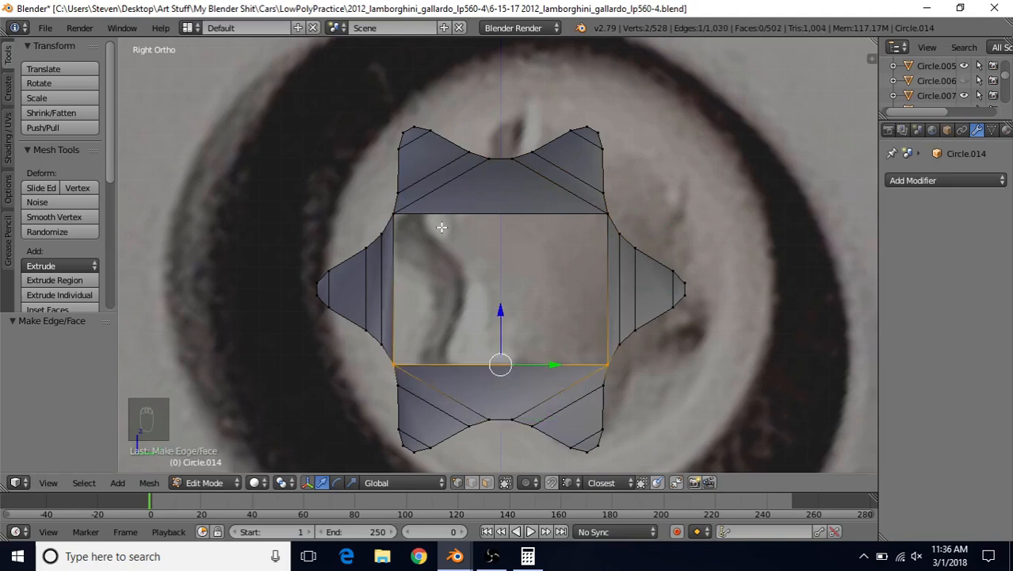
- Close the rectangular hole in the middle of the star with a face between its four corner vertices
right_click(400, 217)
right_click(403, 343, "shift")
right_click(600, 355, "shift")
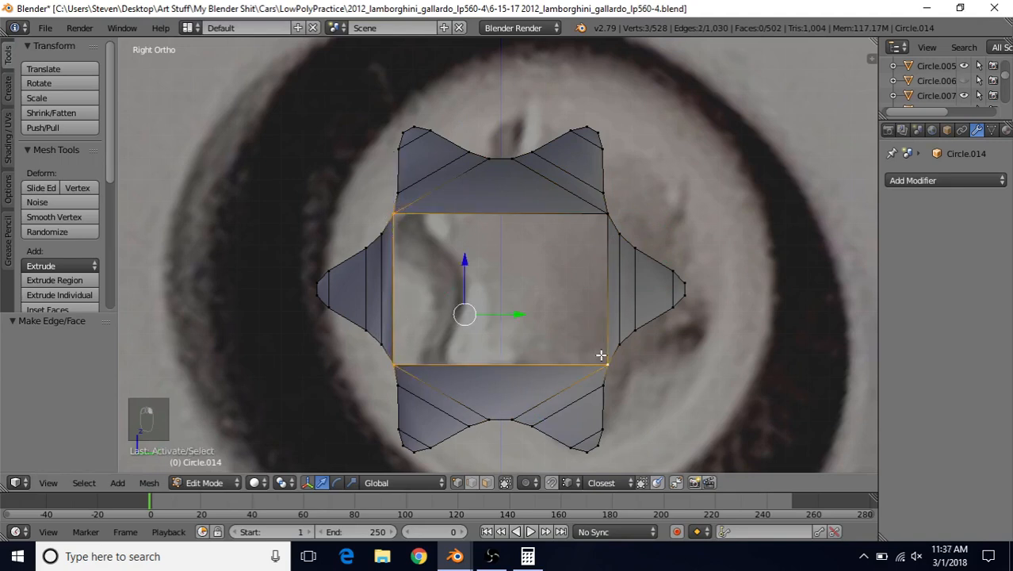
right_click(610, 231, "shift")
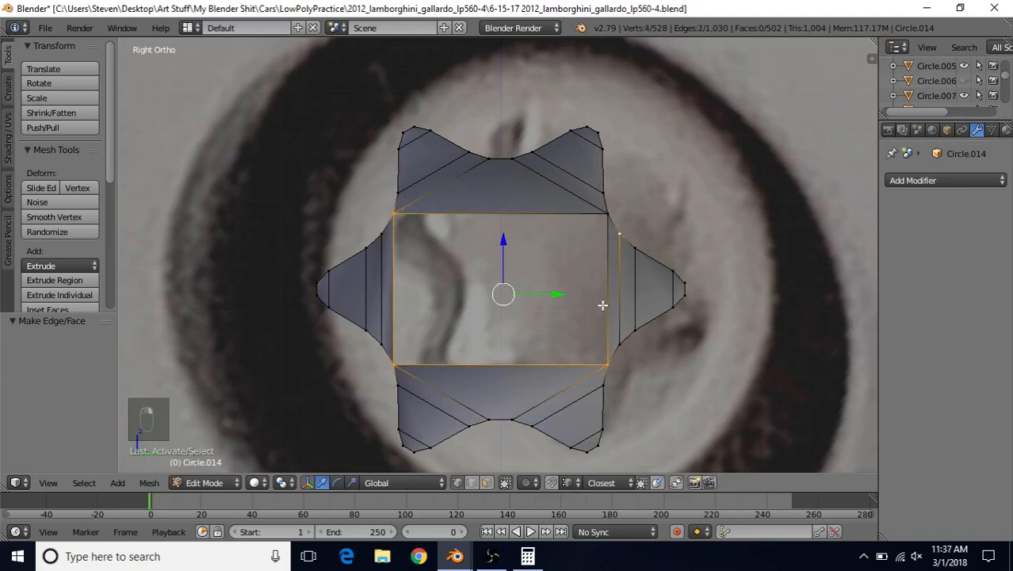
right_click(622, 234, "shift")
right_click(596, 220, "shift")
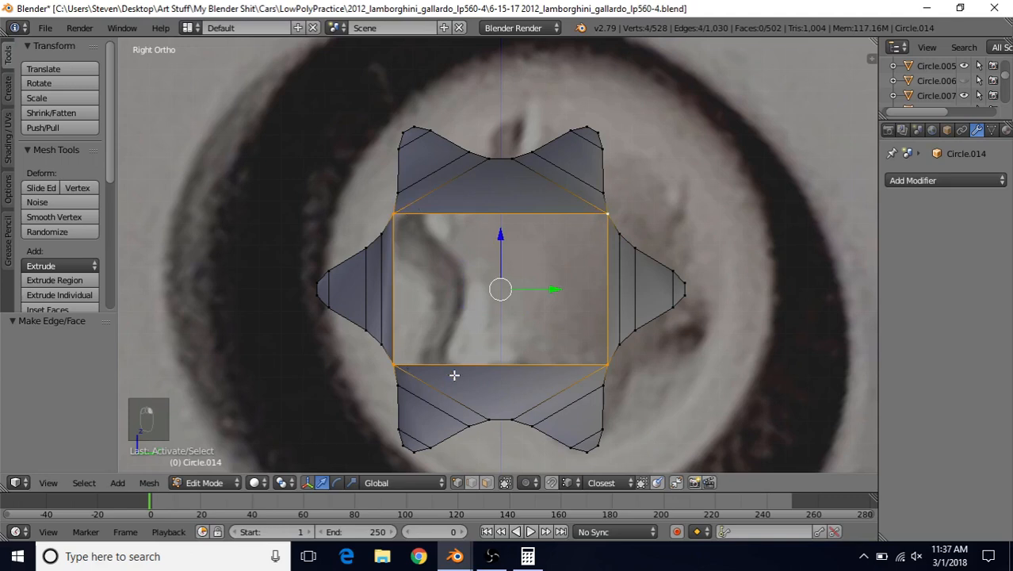
key("f")
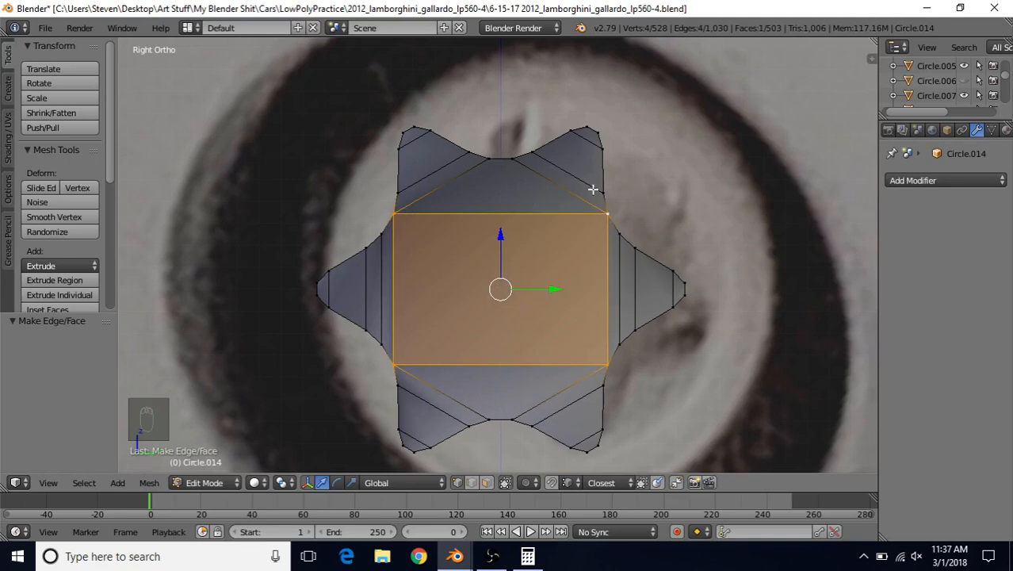
- Select all of the star's faces and inset them by a thickness of about 0.002
key("a")
key("a")
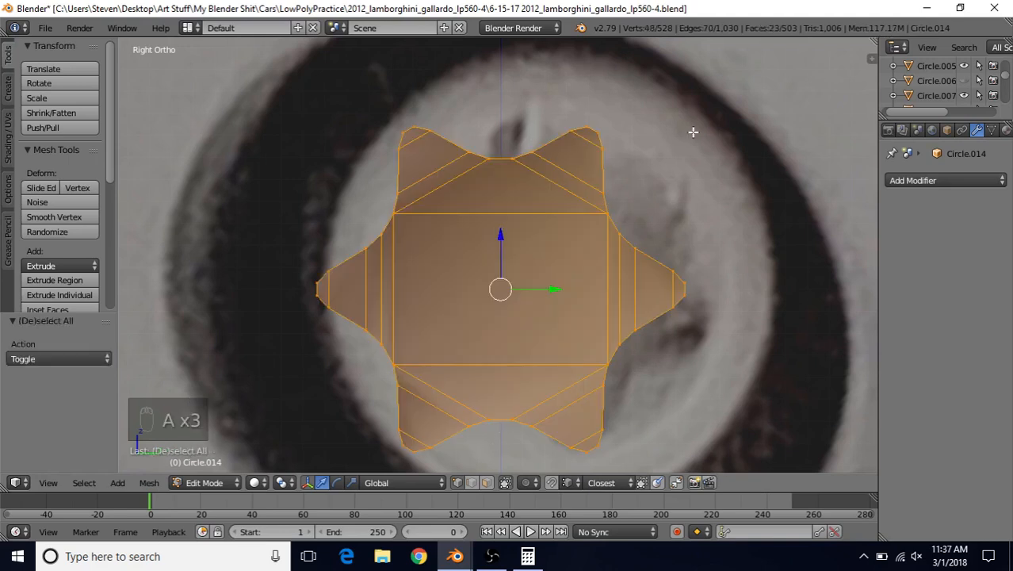
key("i")
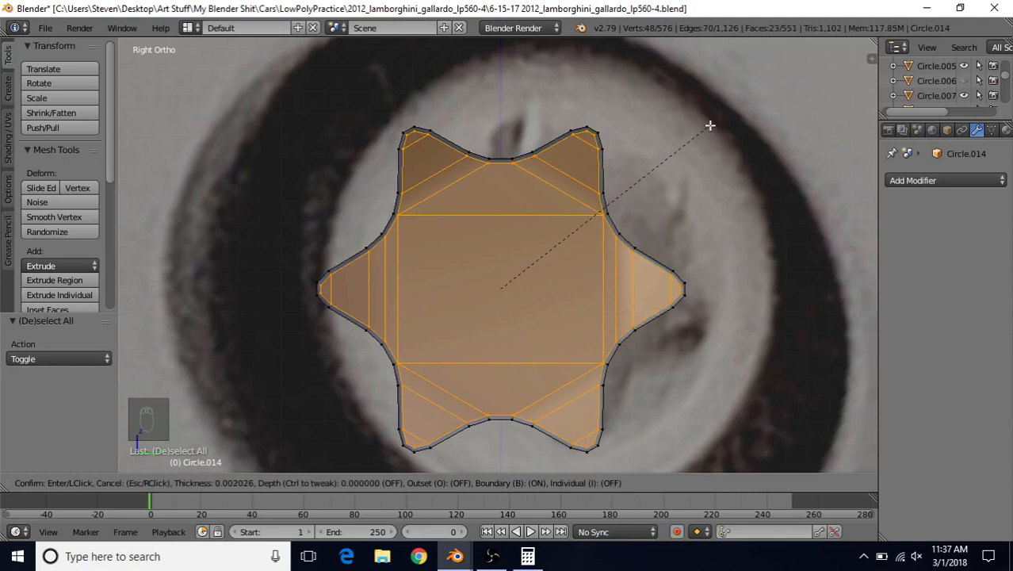
left_click(710, 126)
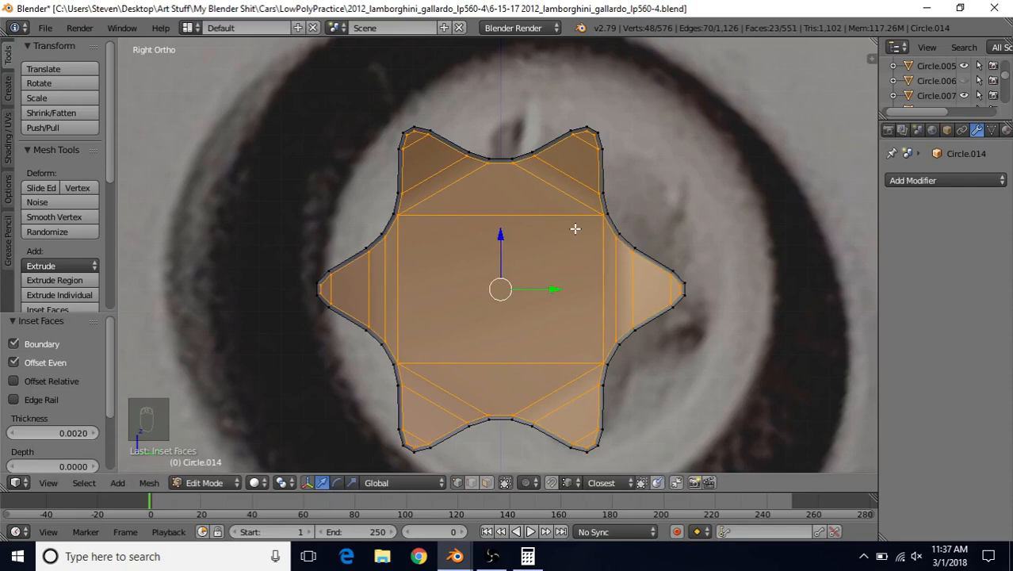
- Expand the selection to include the inset border and flatten the whole star by scaling it to 0 along X
key("ctrl+KP_Add")
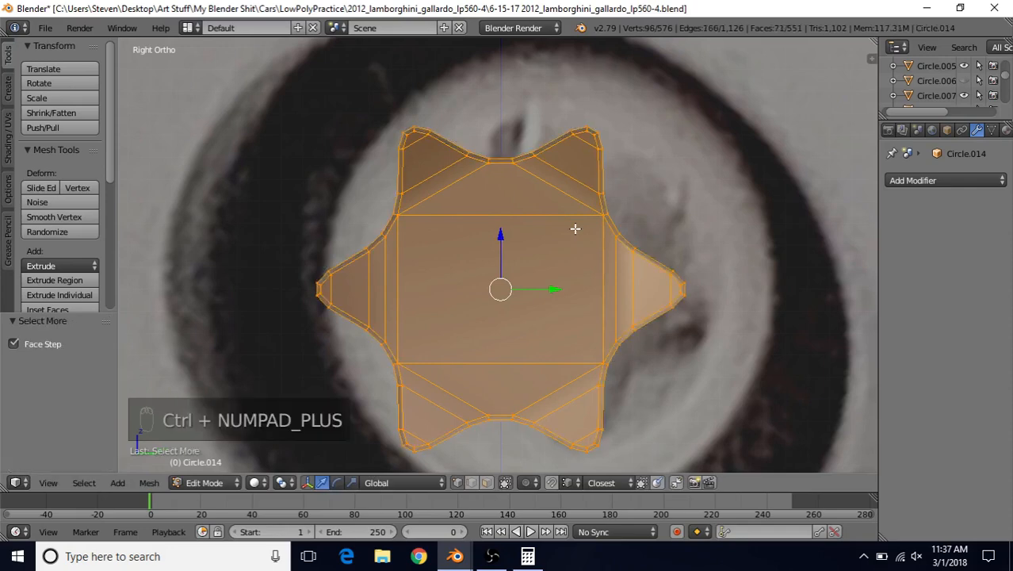
middle_click_drag(556, 207, 411, 235)
middle_click_drag(631, 206, 542, 197)
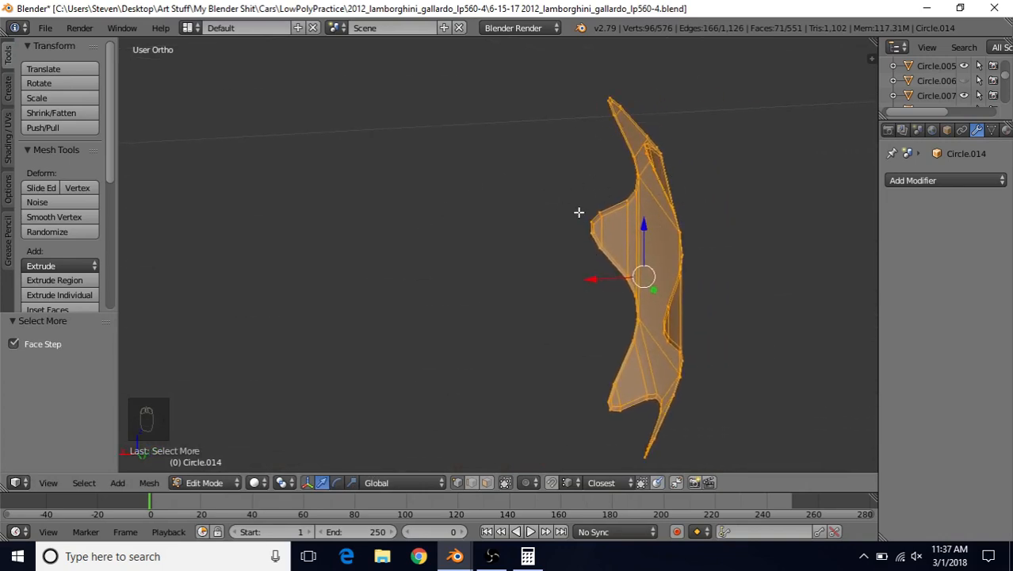
middle_click_drag(623, 242, 652, 228)
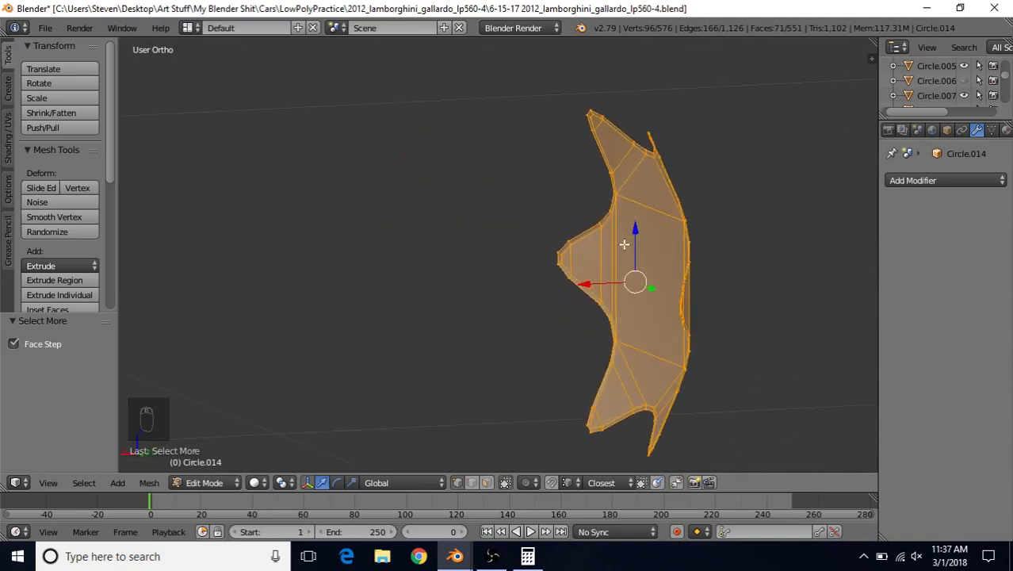
middle_click_drag(598, 251, 639, 243)
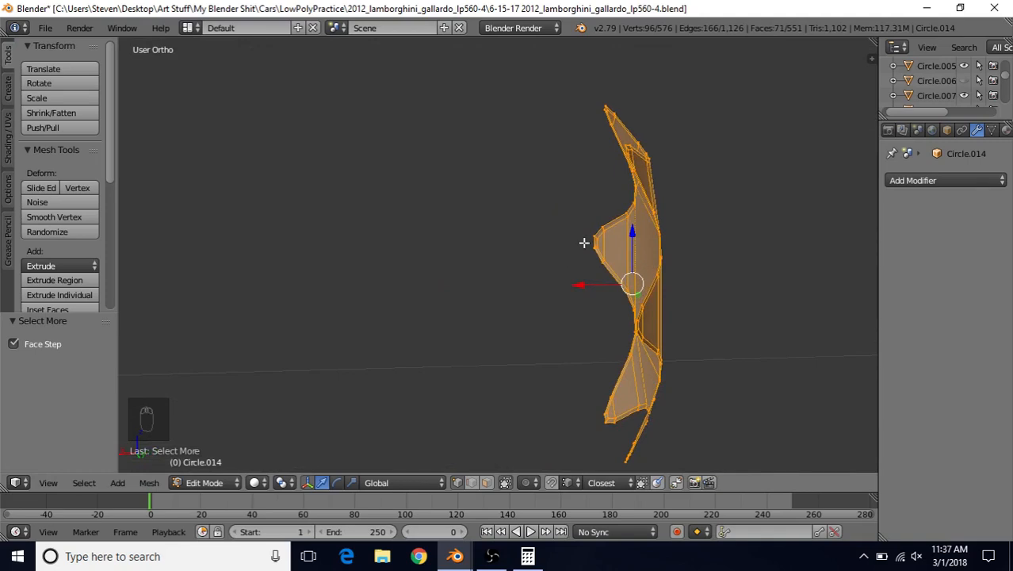
key("s")
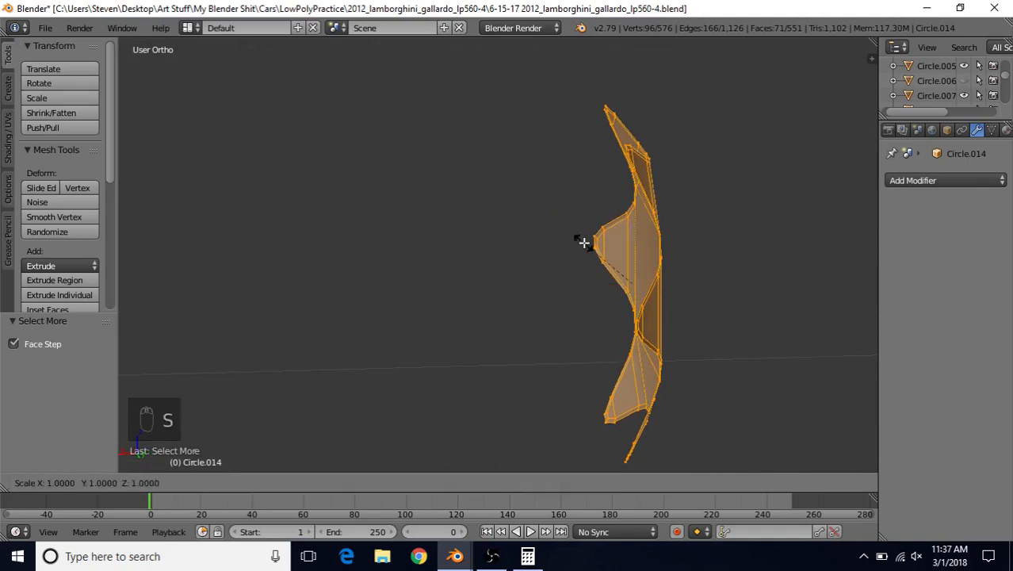
type("x")
type("0")
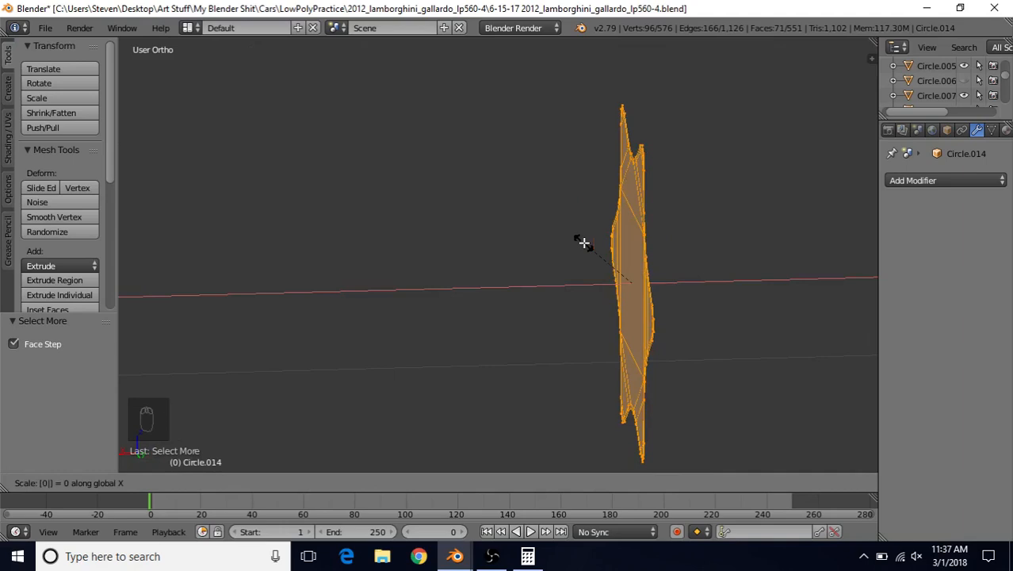
key("Return")
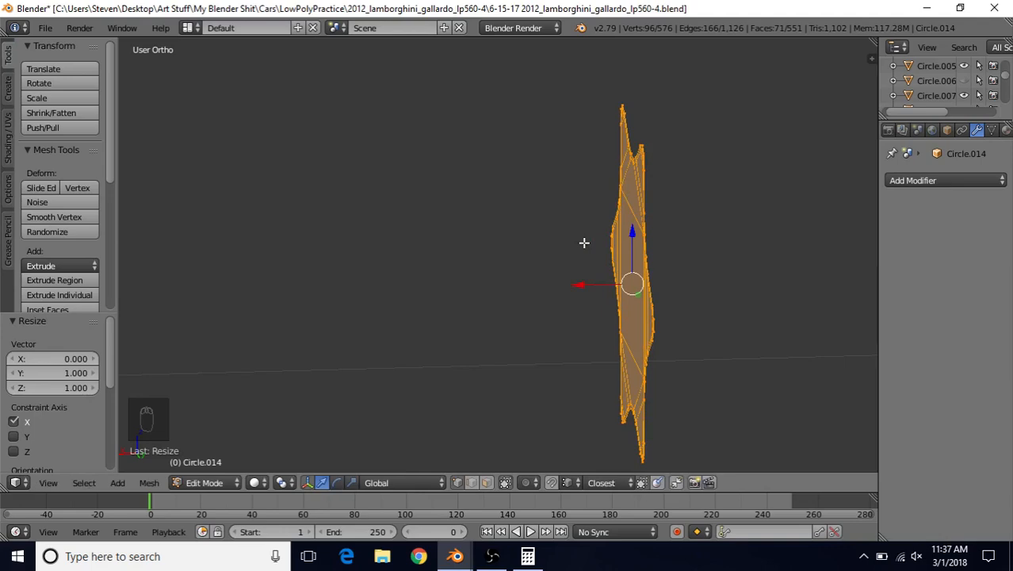
- Reveal the hidden geometry, deselect everything and inspect the star-shaped socket's shading in Object Mode
mouse_move(584, 243)
middle_mouse_down()
mouse_move(552, 242)
mouse_move(582, 257)
middle_mouse_up()
key("alt+h")
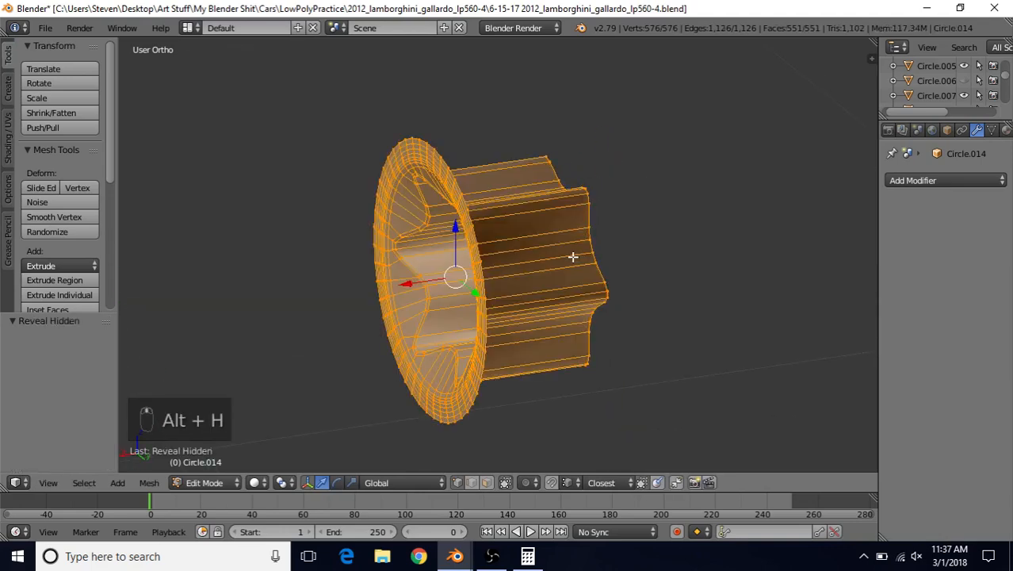
key("a")
middle_click_drag(487, 321, 582, 220)
key("Tab")
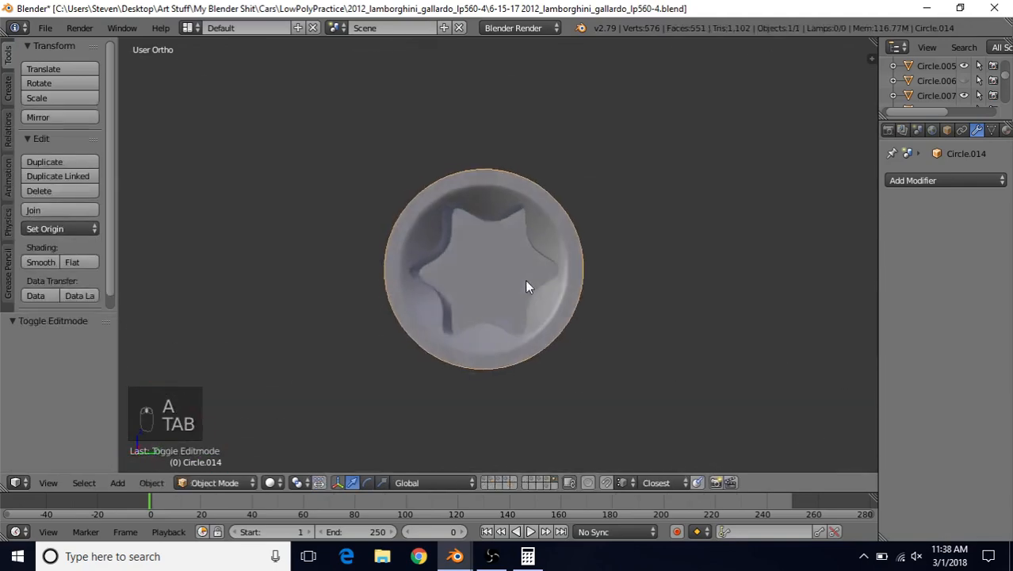
mouse_move(525, 279)
middle_mouse_down()
mouse_move(589, 259)
mouse_move(504, 275)
mouse_move(465, 218)
mouse_move(390, 238)
mouse_move(469, 269)
mouse_move(537, 263)
middle_mouse_up()
scroll(502, 273, "up", 2)
scroll(535, 261, "down", 2)
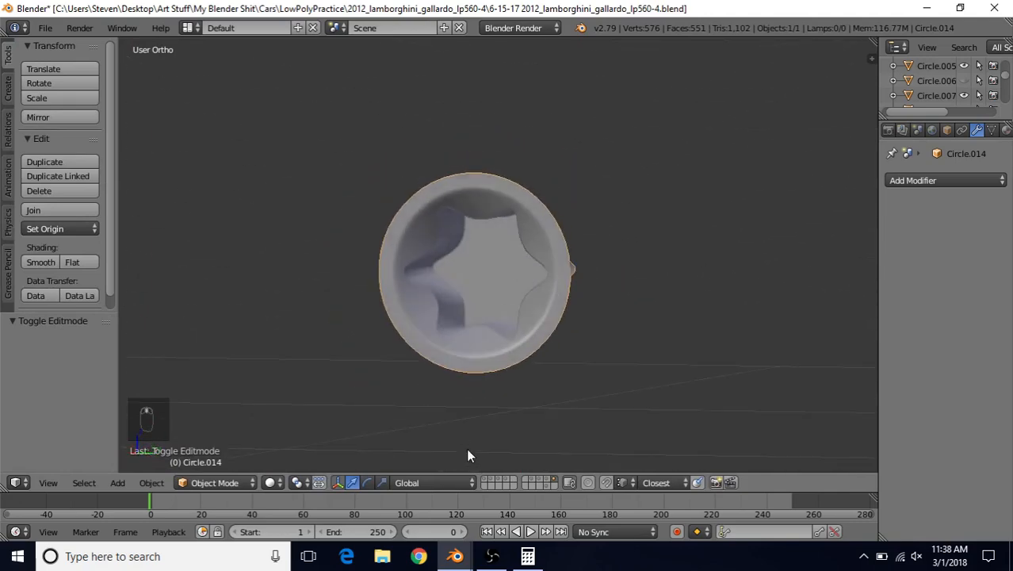
- Examine the finished lug bolt model in the other Blender window, including its outer cylinder and tapered section
mouse_move(456, 555)
left_click(420, 519)
scroll(567, 234, "down", 4)
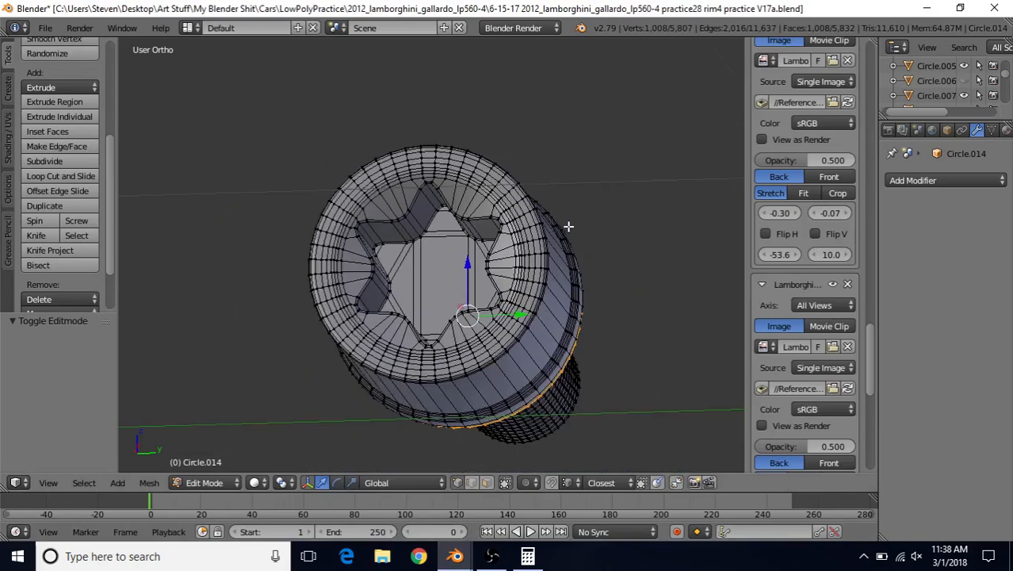
middle_click_drag(568, 232, 445, 243)
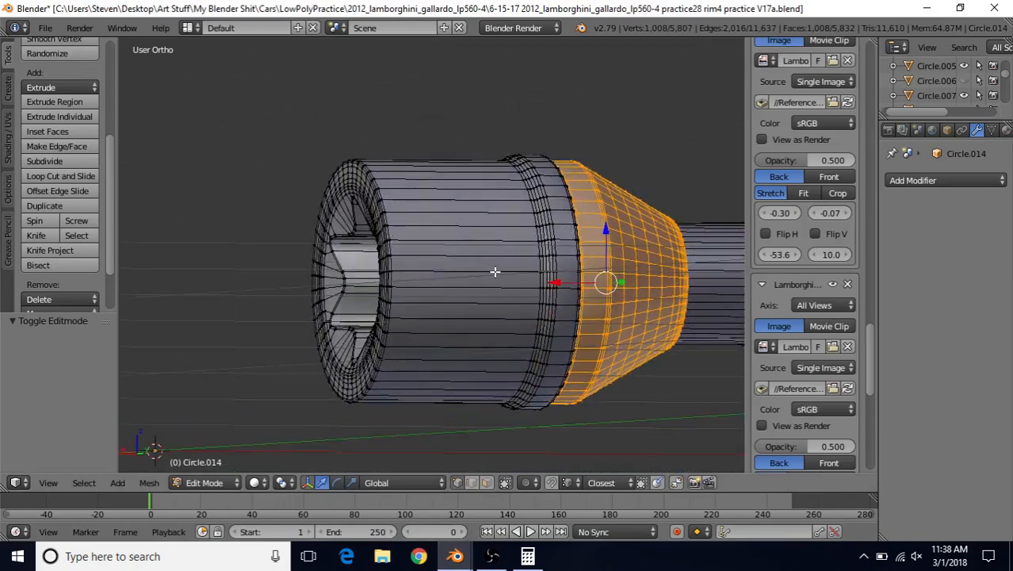
mouse_move(455, 556)
left_click(396, 475)
- Return to the working Blender window's Edit Mode and select the outermost edge loop around the star socket's rim
key("Tab")
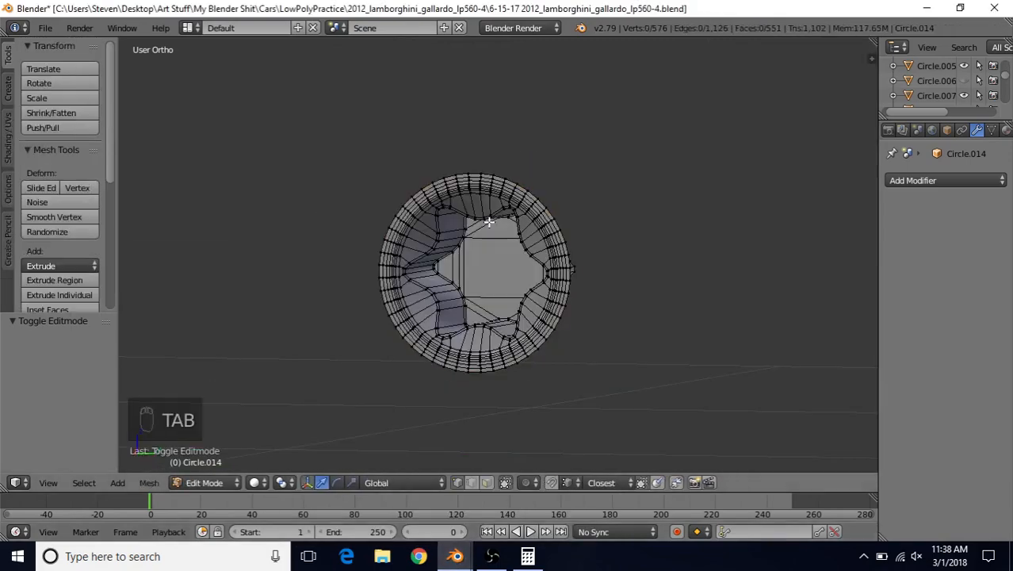
middle_click_drag(505, 228, 518, 203)
scroll(481, 238, "up", 3)
scroll(517, 204, "up", 1)
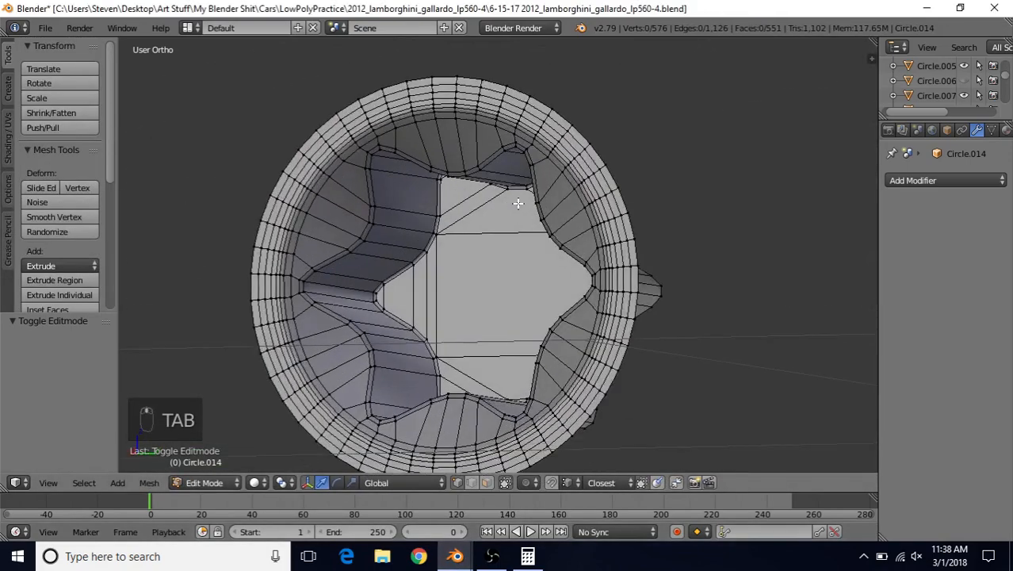
scroll(518, 204, "up", 2)
right_click(565, 95, "alt")
scroll(519, 269, "down", 5)
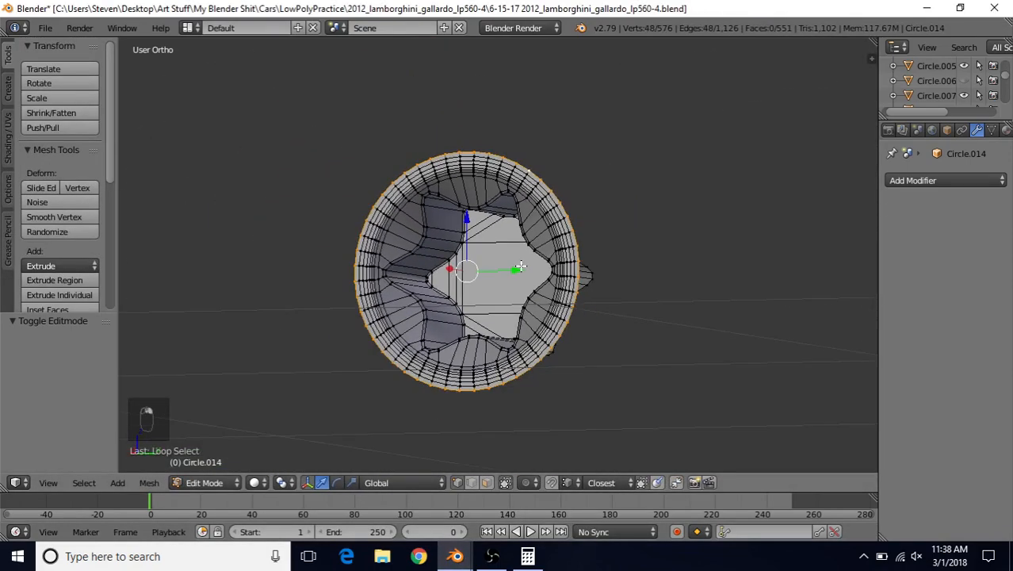
middle_click_drag(519, 269, 538, 233)
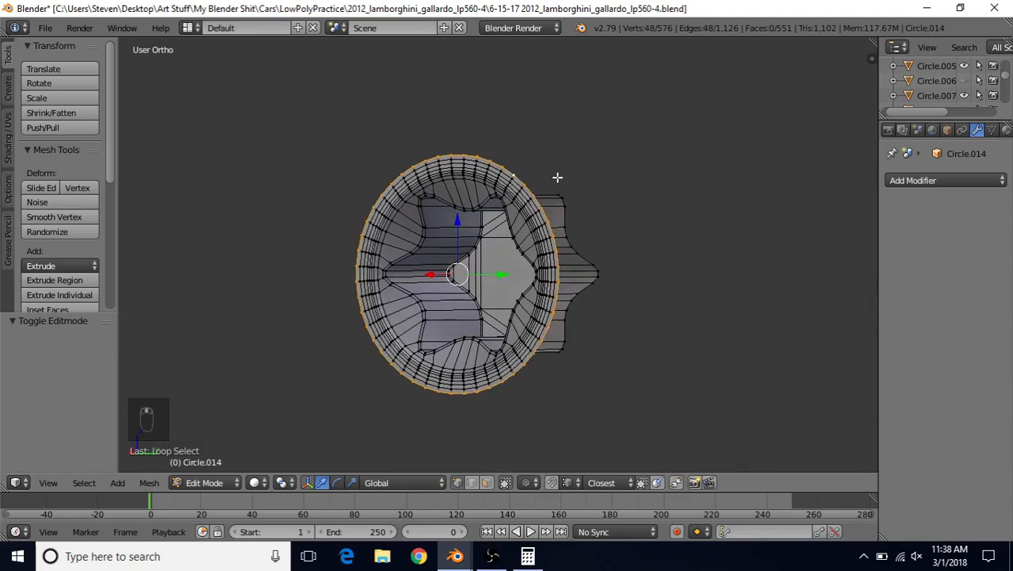
- Extrude the rim's outer loop backward along X into a cylinder wall, compare it with the finished bolt, and move the end loop 0.016 along X
key("e")
middle_click_drag(559, 182, 423, 273)
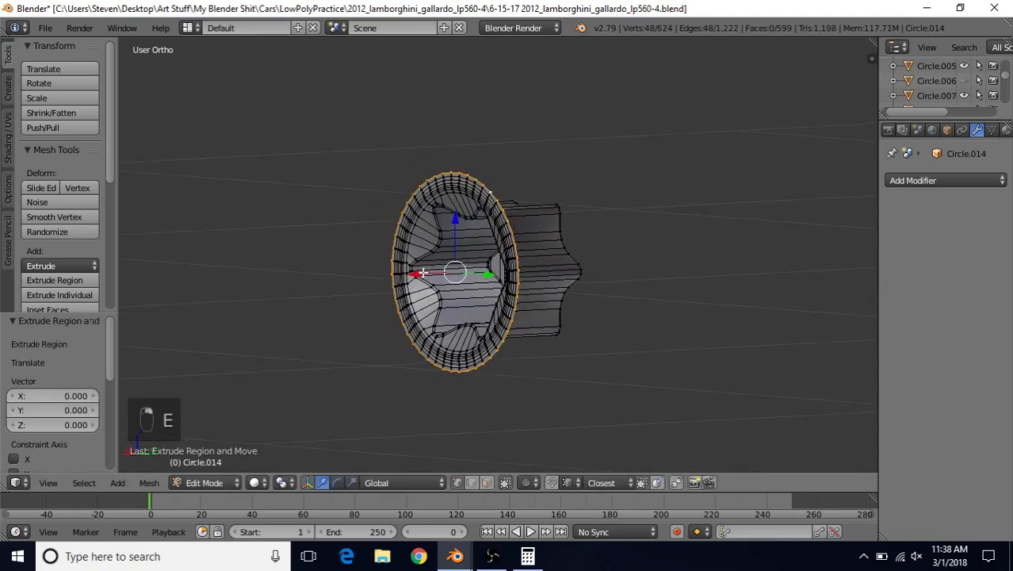
left_click_drag(415, 273, 429, 268)
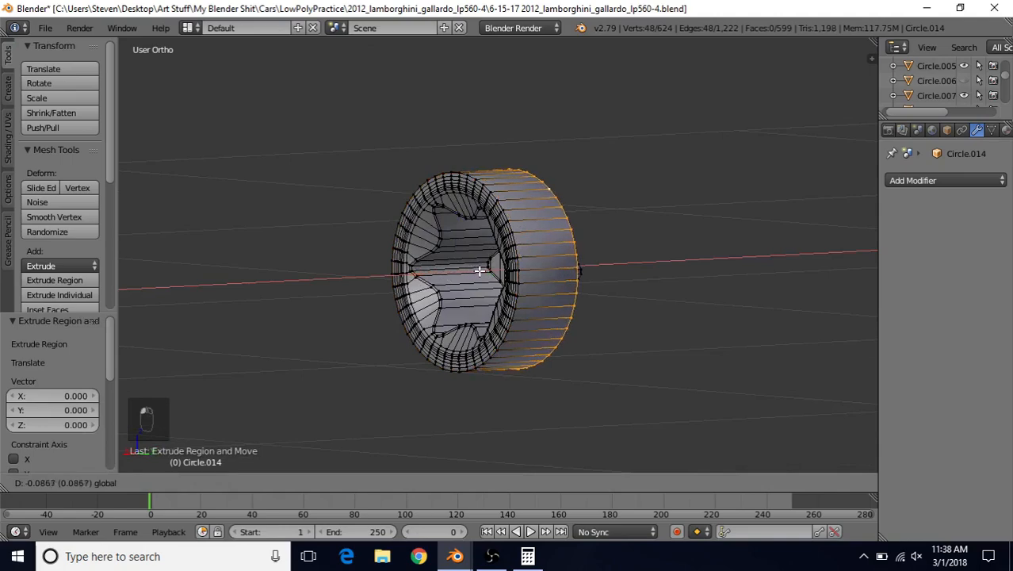
left_click(561, 271)
middle_click_drag(561, 271, 511, 310)
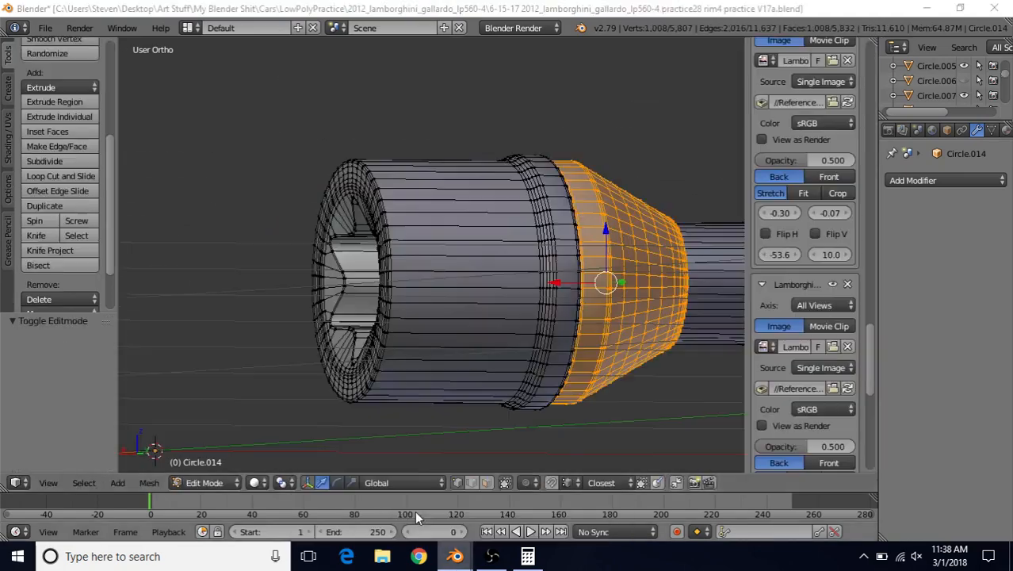
middle_click_drag(474, 313, 447, 357)
mouse_move(455, 556)
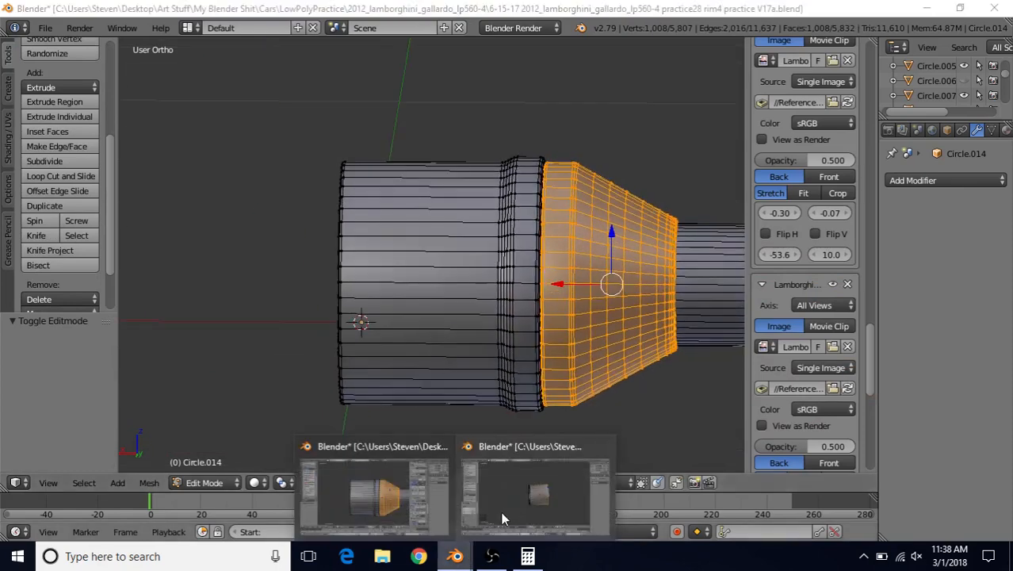
left_click(531, 503)
left_click_drag(529, 264, 528, 269)
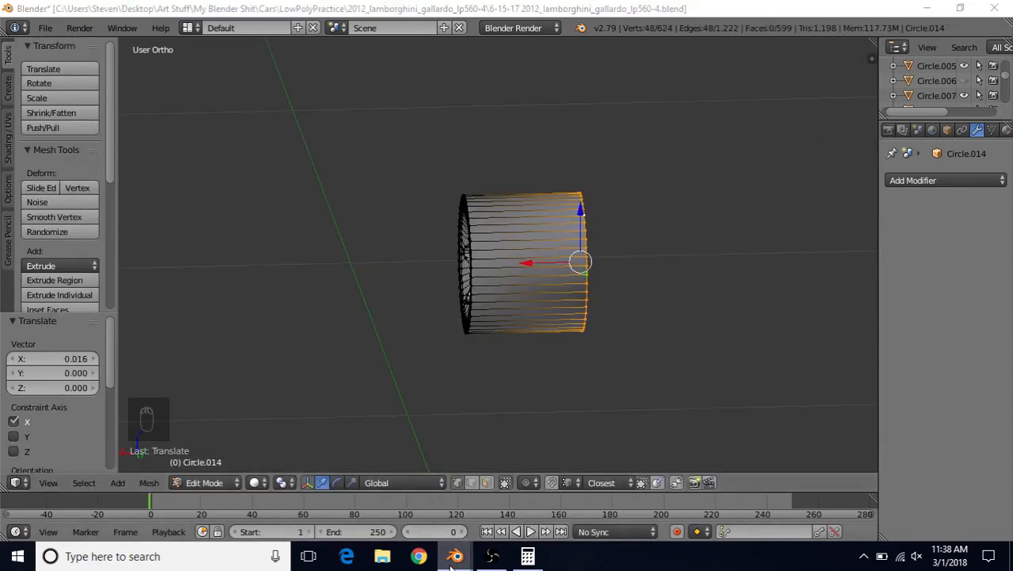
- Check the finished bolt's collar, then extrude the cylinder's back loop about -0.019 along X and scale it to about 1.082 as a flare
mouse_move(455, 556)
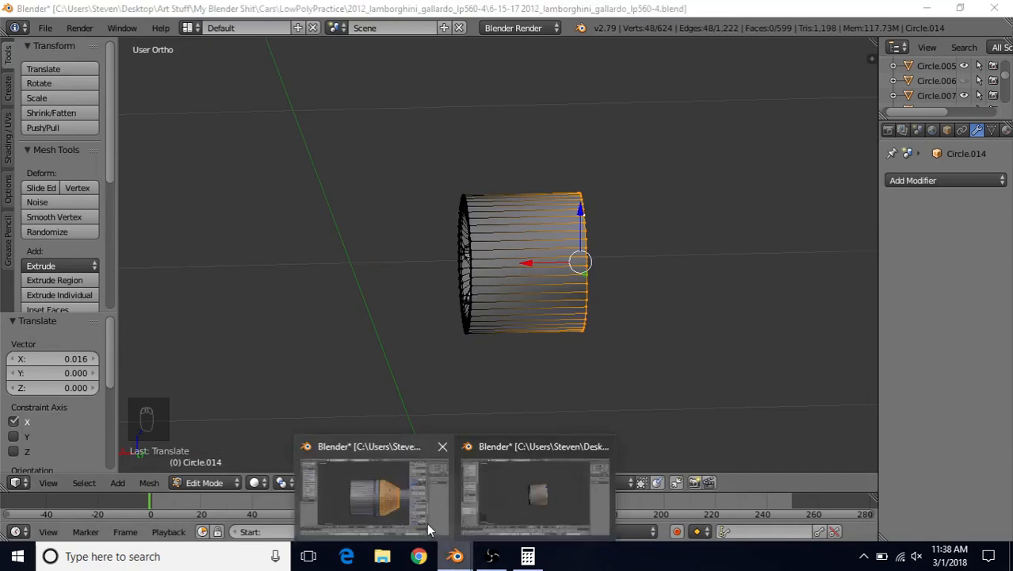
left_click(426, 522)
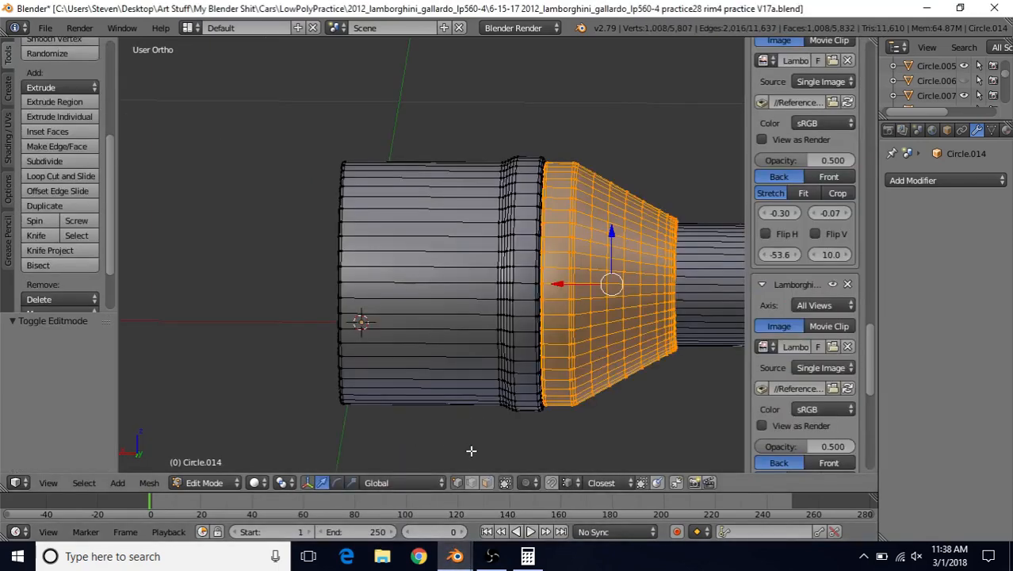
middle_click_drag(522, 290, 534, 285)
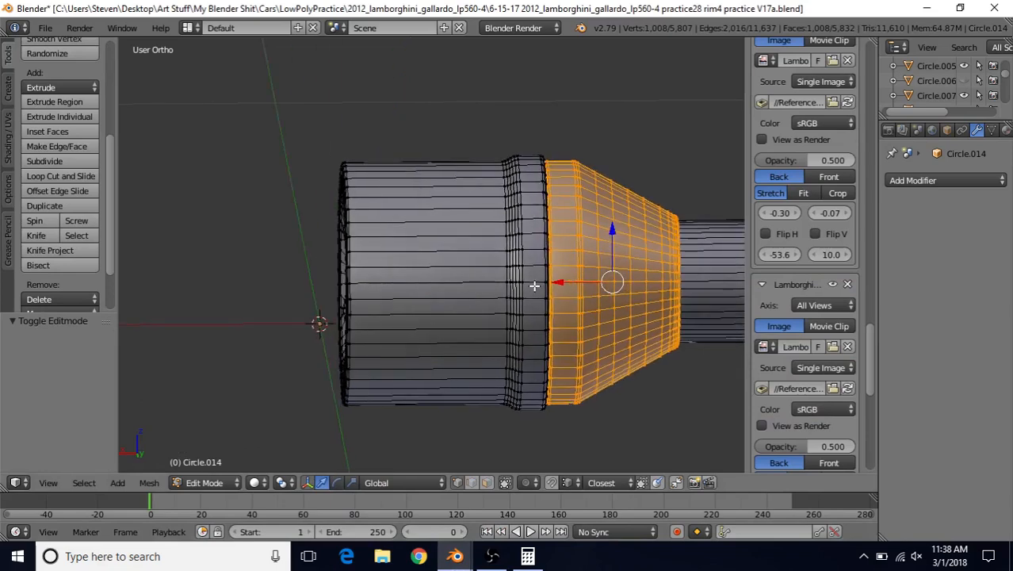
mouse_move(455, 555)
left_click(513, 502)
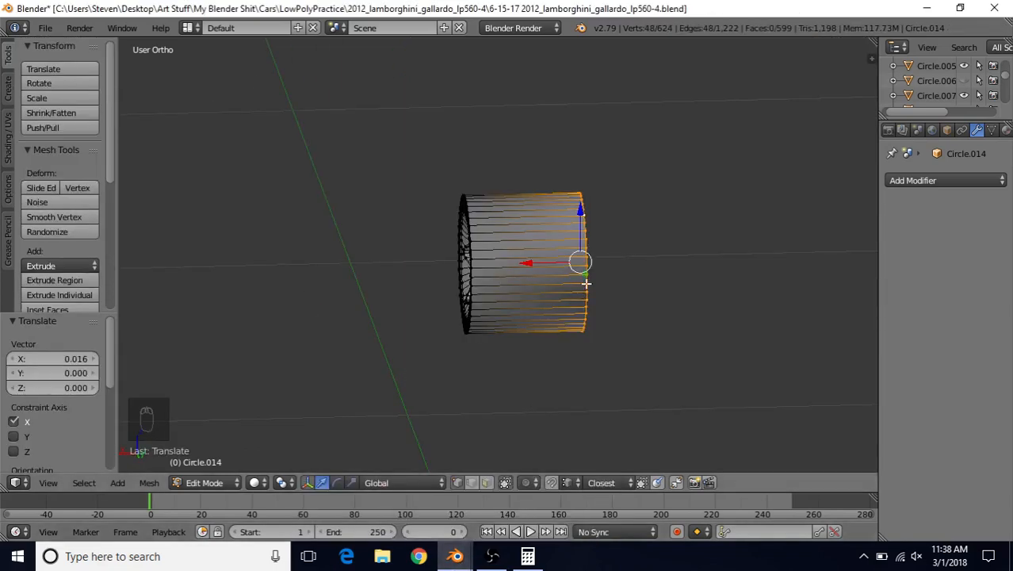
key("e")
left_click_drag(532, 259, 542, 265)
middle_click_drag(527, 267, 453, 272)
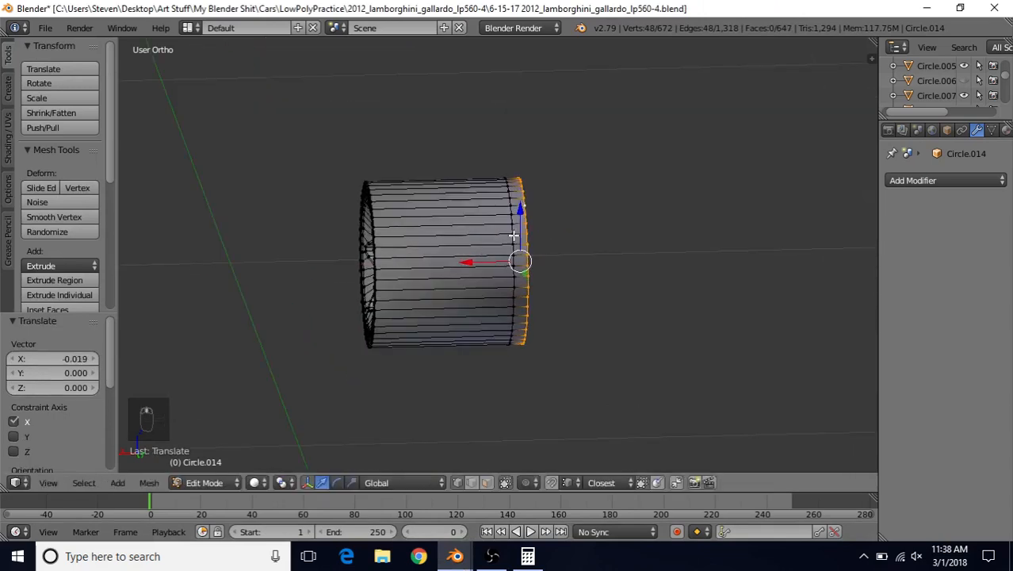
key("s")
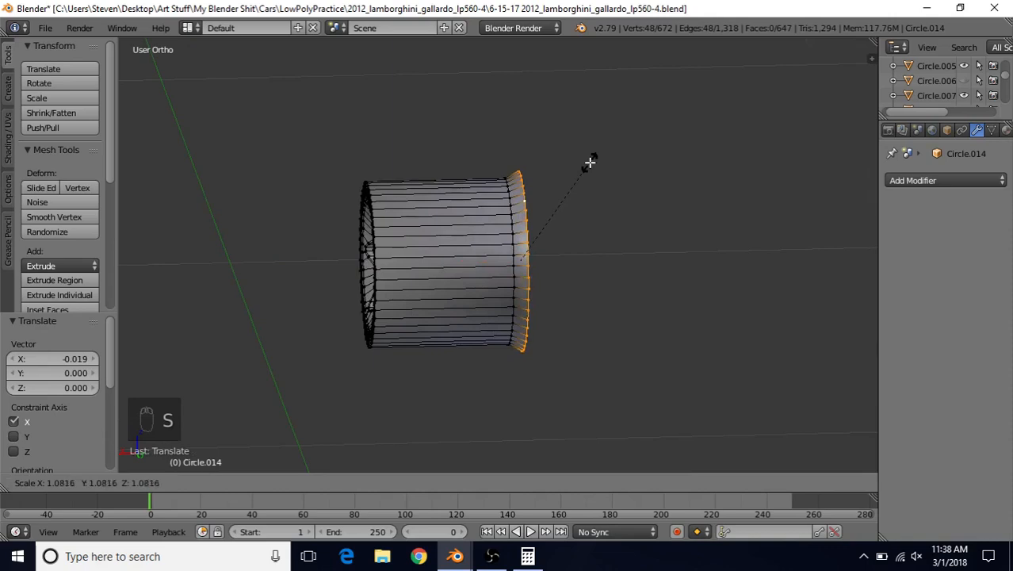
left_click(589, 163)
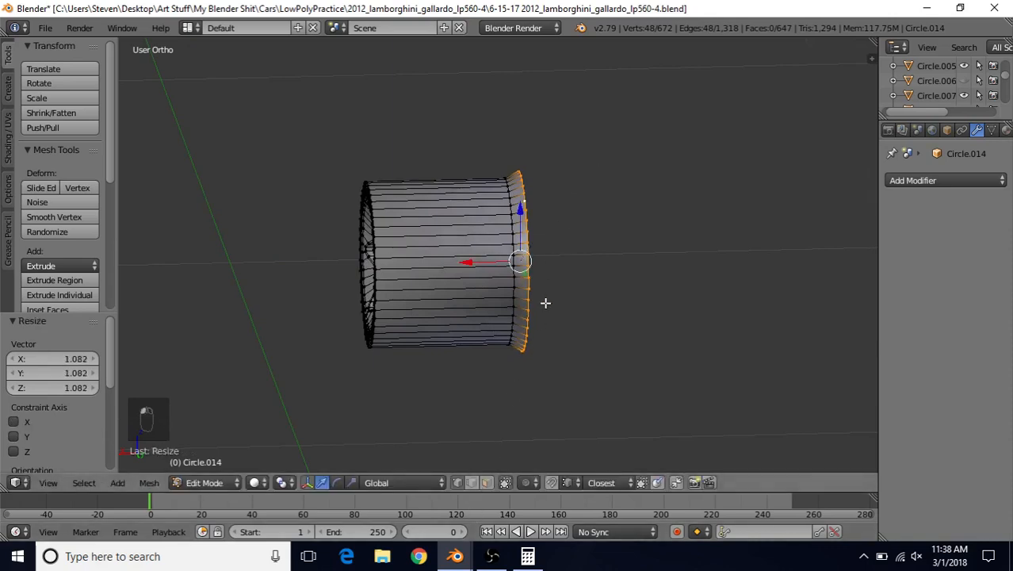
- Compare with the finished bolt again, extrude the flared loop about -0.029 along X as the collar's straight band, and fine-tune its position along X
mouse_move(455, 556)
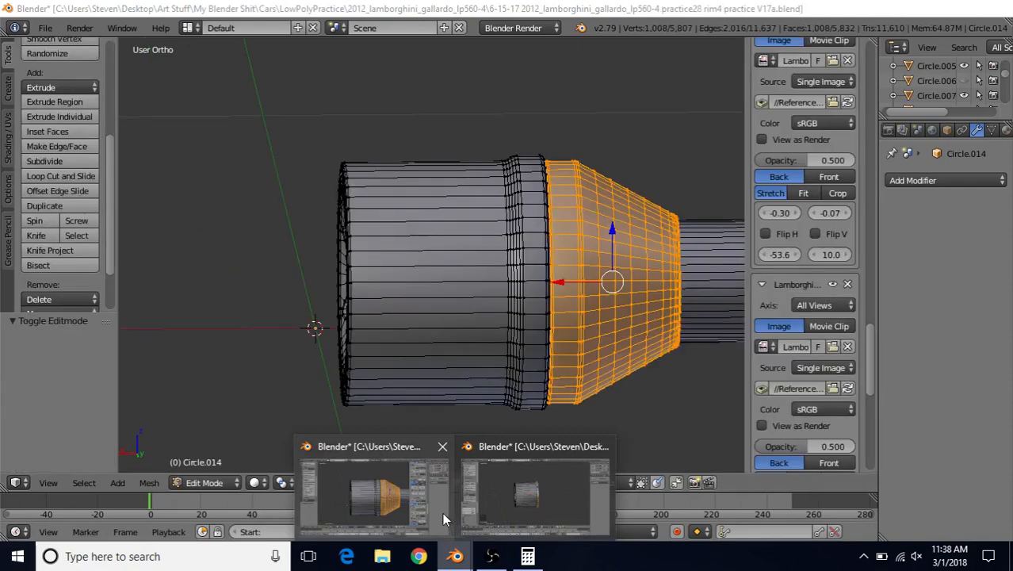
left_click(442, 513)
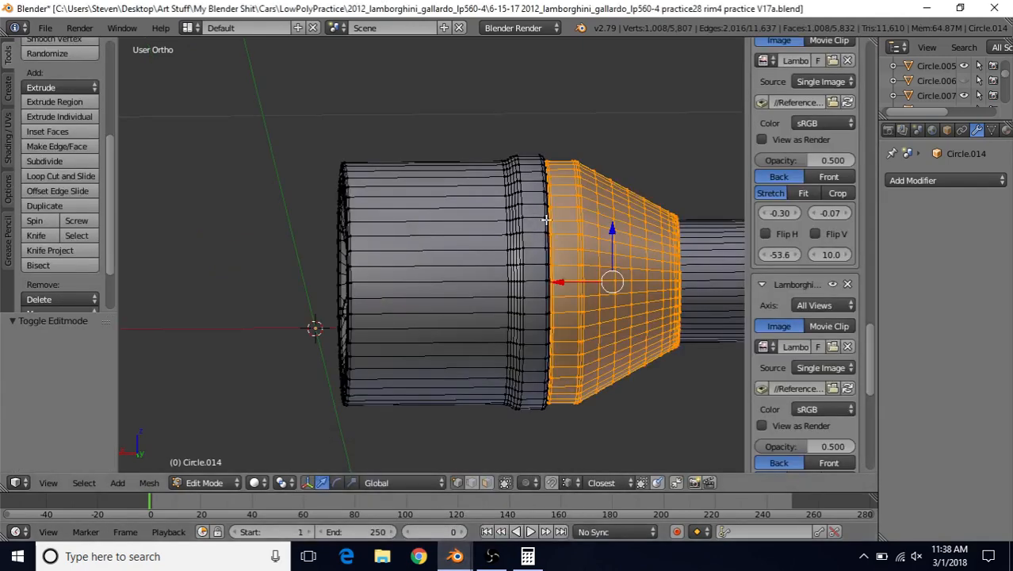
middle_click_drag(548, 230, 505, 214)
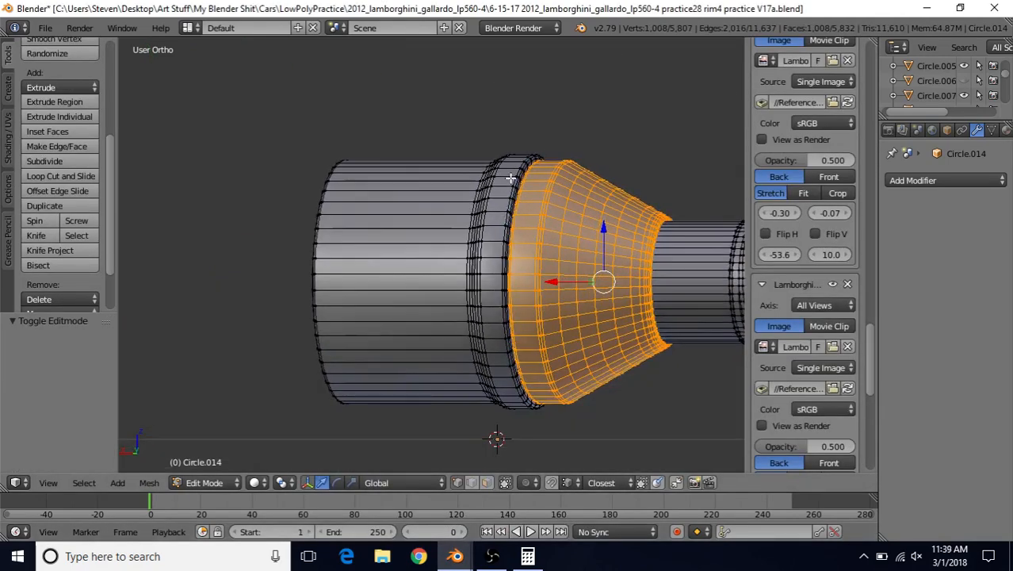
mouse_move(455, 555)
left_click(491, 501)
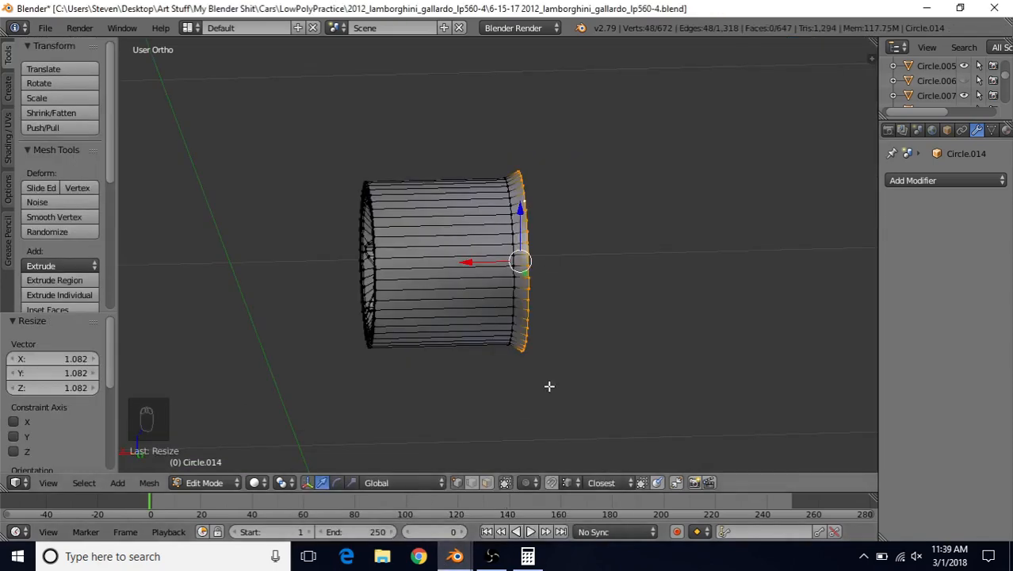
key("e")
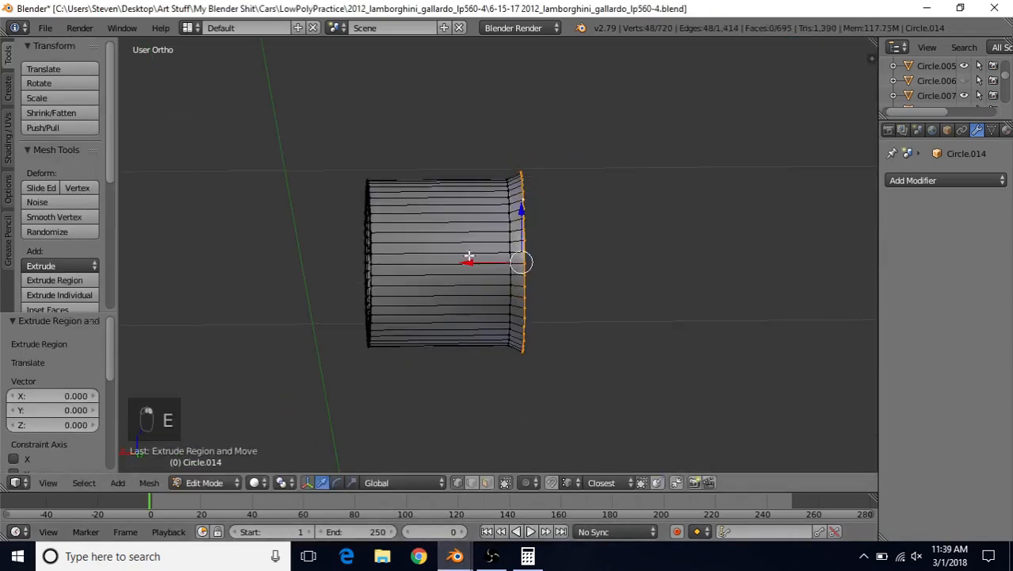
key("x")
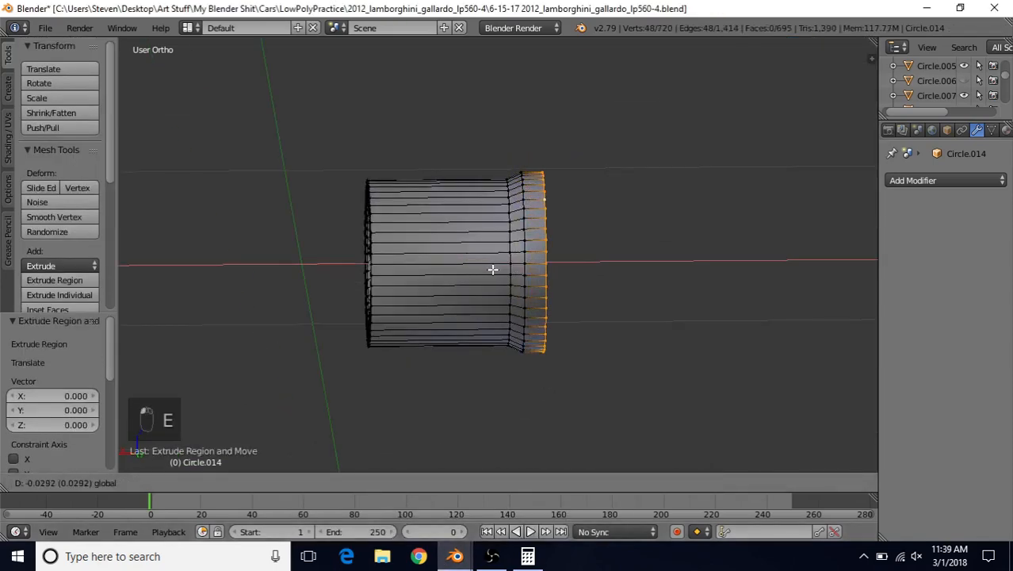
left_click(492, 269)
mouse_move(539, 252)
middle_mouse_down()
mouse_move(527, 250)
mouse_move(532, 258)
middle_mouse_up()
key("e")
key("x")
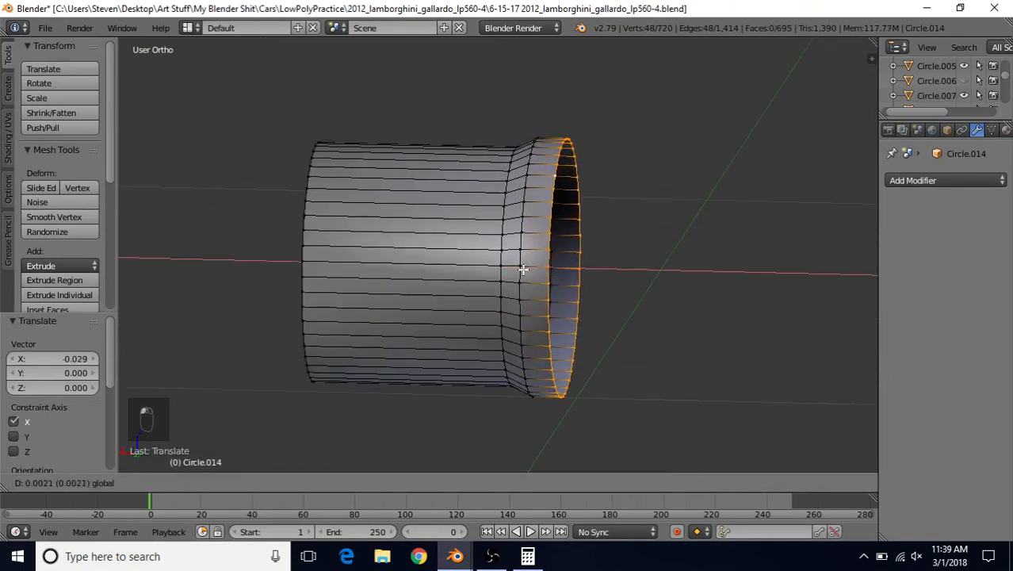
left_click_drag(524, 270, 524, 270)
- Extrude the collar's back loop in place and scale it inward to about 0.838 to start the back face
key("e")
right_click(610, 149)
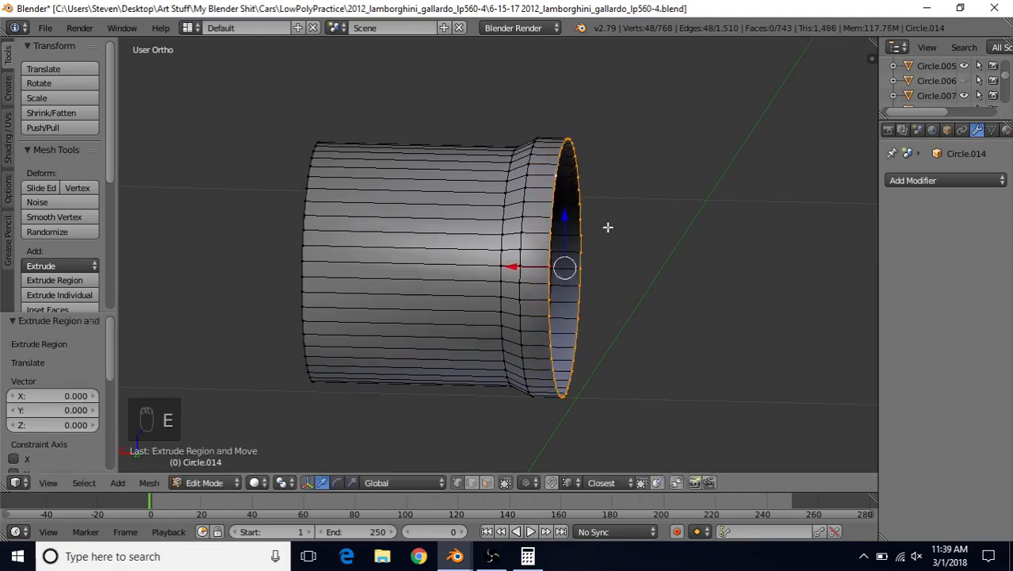
middle_click_drag(608, 228, 599, 204)
key("s")
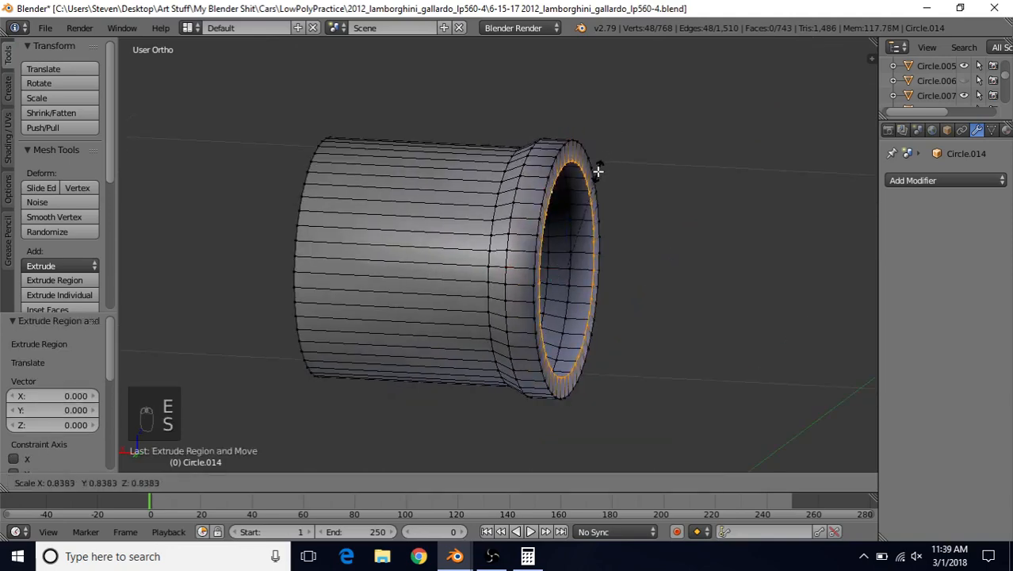
left_click(598, 170)
- In the other Blender window, hide the finished bolt's tapered section and examine how the collar's back face meets the shaft
mouse_move(455, 556)
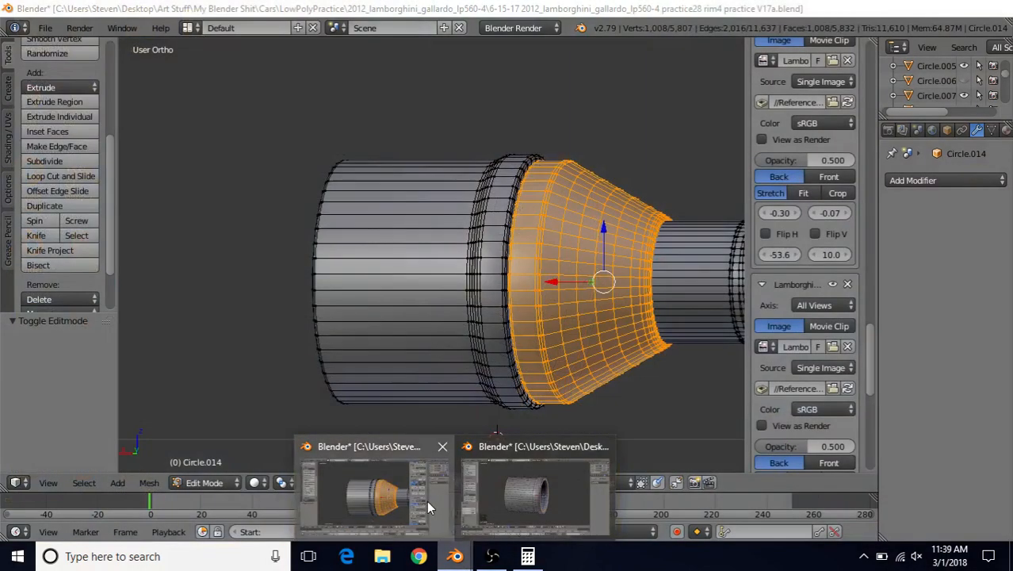
left_click(427, 500)
key("h")
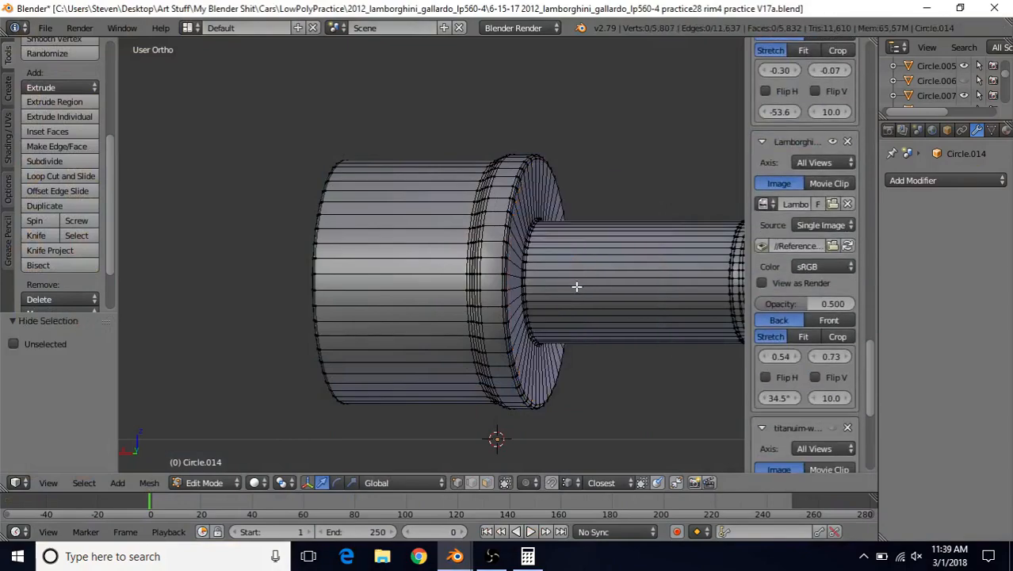
middle_click_drag(576, 287, 518, 287)
scroll(435, 197, "up", 3)
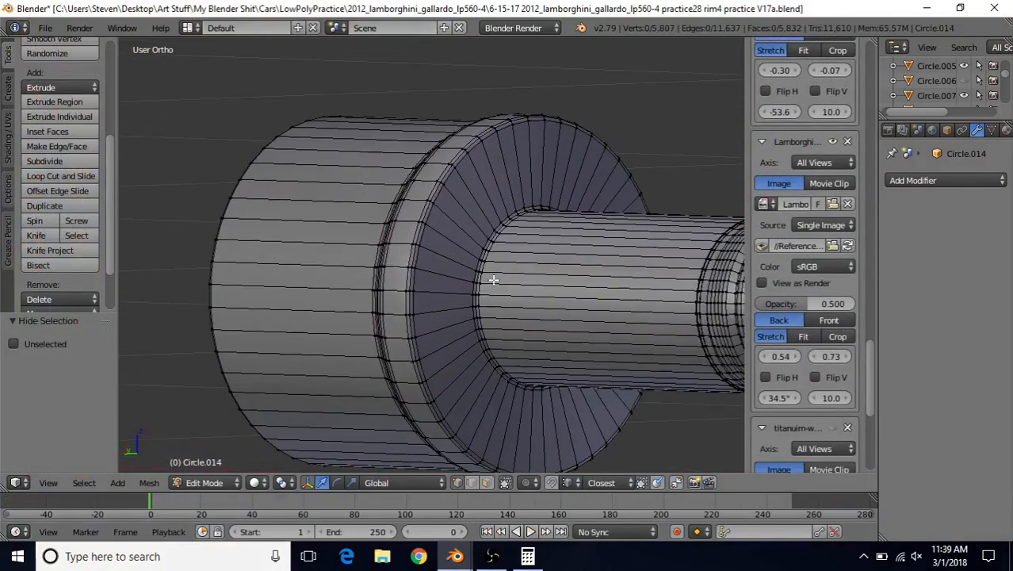
- Back in the working Blender window, scale the back face's inner loop to about 0.576 to narrow the opening to shaft size
mouse_move(455, 556)
left_click(501, 488)
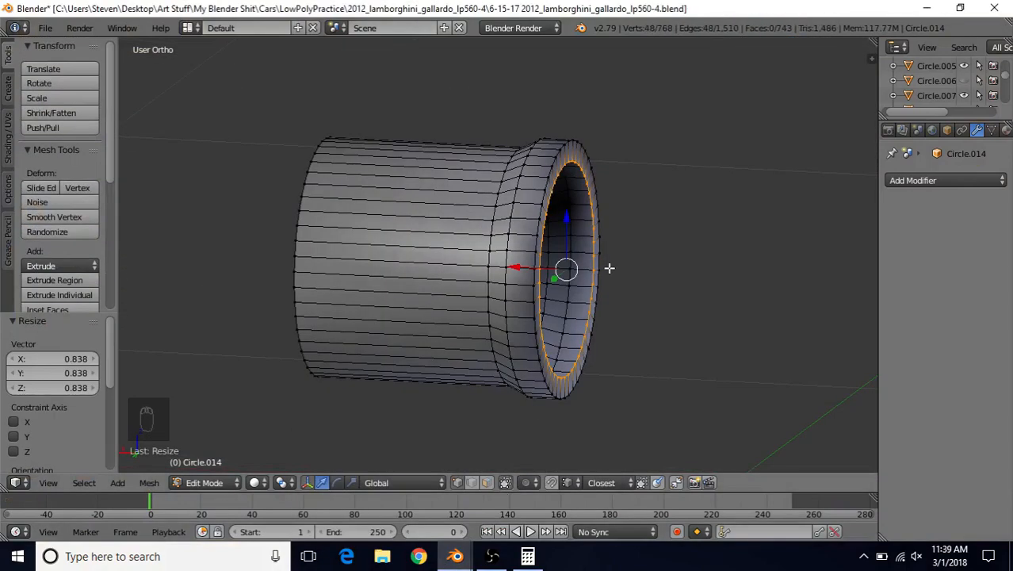
middle_click_drag(609, 268, 606, 174)
key("s")
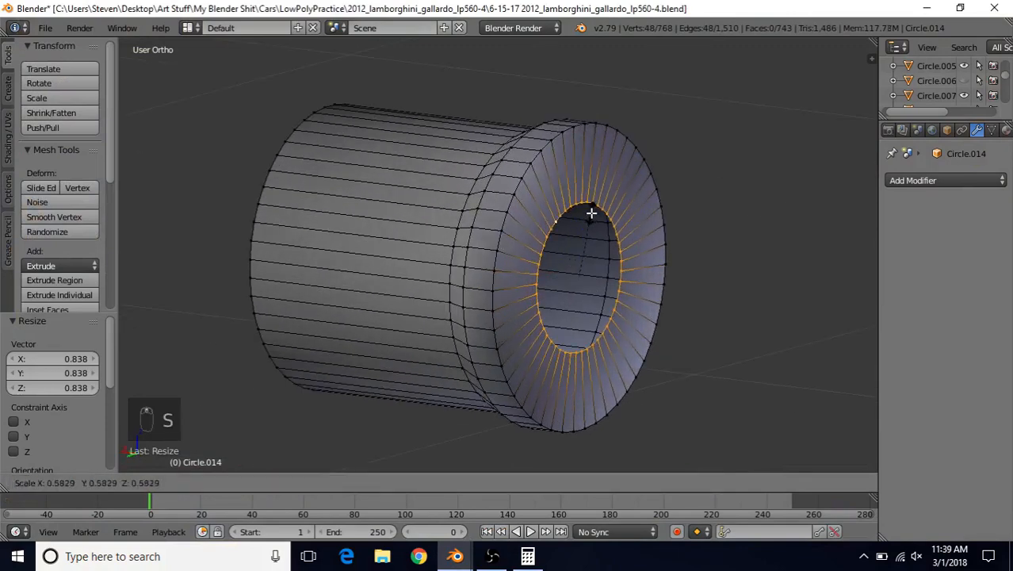
left_click(591, 213)
scroll(572, 275, "down", 4)
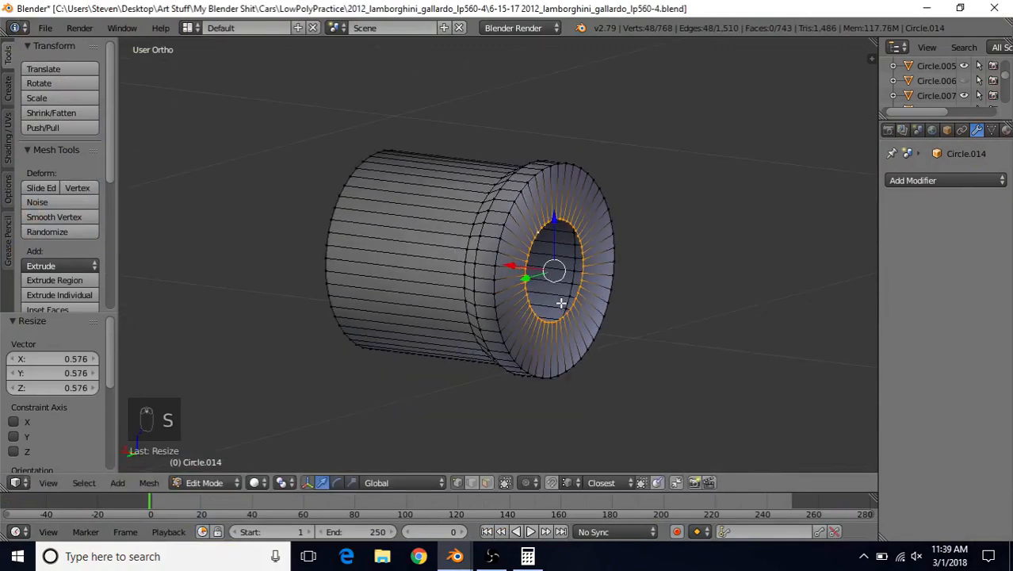
- Compare the shaft opening with the finished bolt, scale its loop up to about 1.064, and view the bolt head in Object Mode
mouse_move(455, 555)
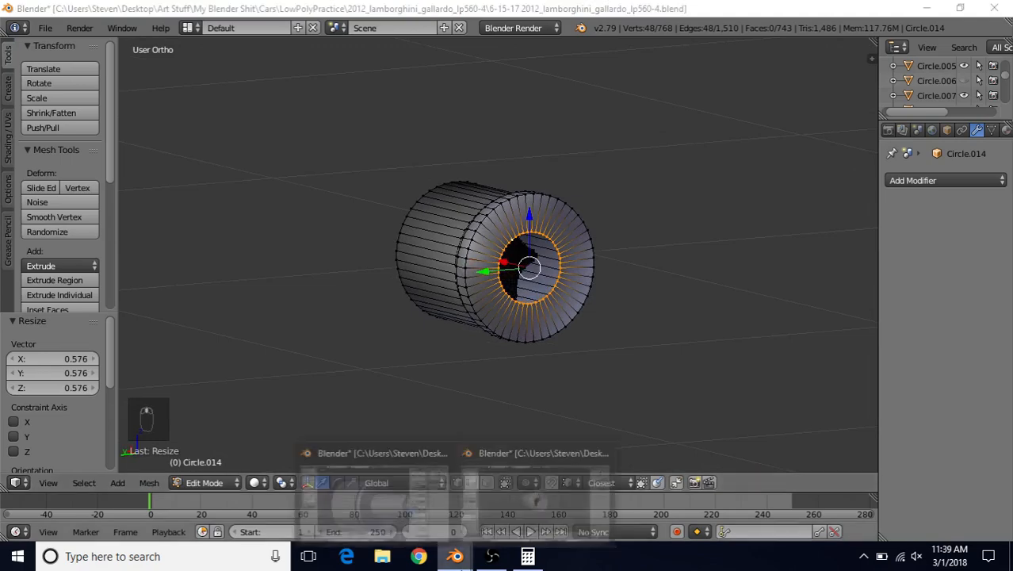
left_click(395, 504)
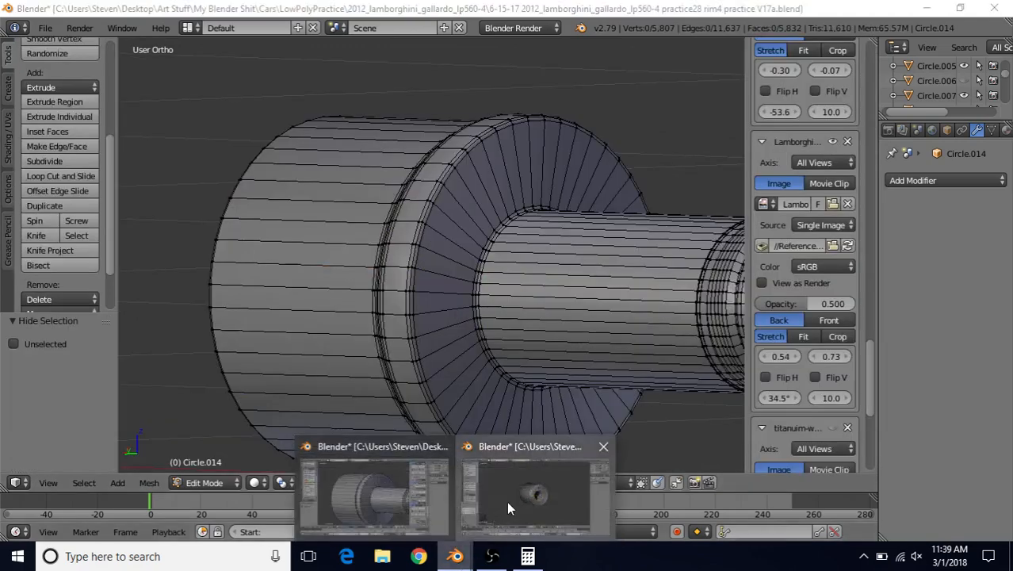
left_click(507, 501)
key("s")
left_click(630, 182)
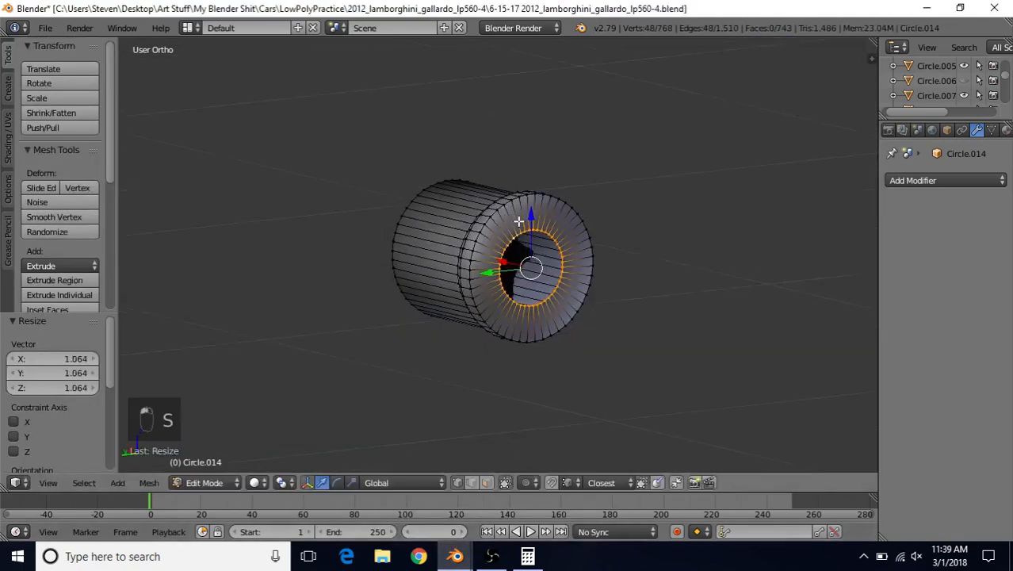
middle_click_drag(631, 179, 581, 258)
key("Tab")
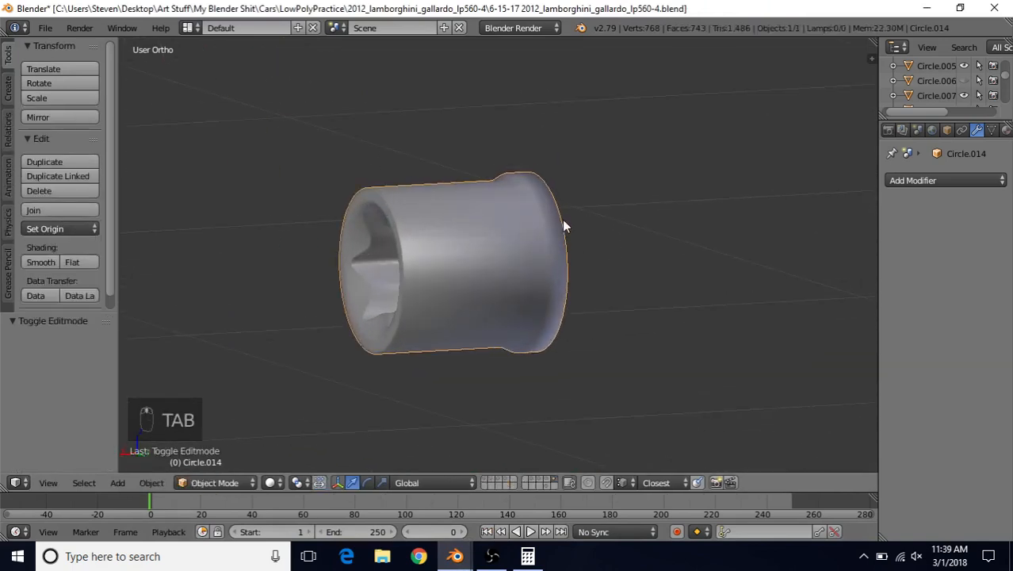
- Bevel the edge loop where the cylinder meets the collar with 2 segments and an offset of about 0.004
middle_click_drag(515, 251, 596, 223)
scroll(583, 242, "up", 3)
key("Tab")
scroll(462, 244, "up", 4)
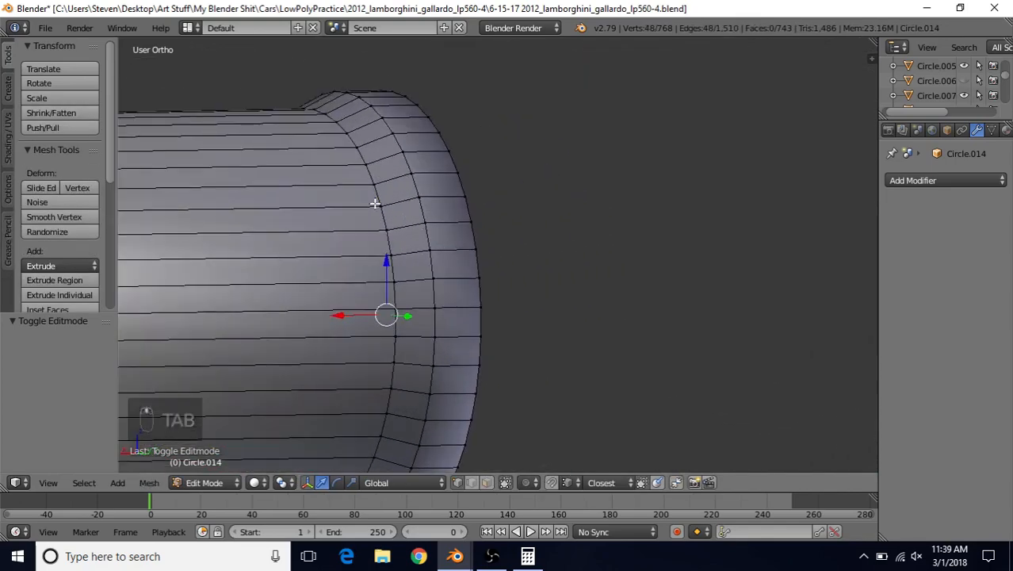
right_click(380, 204, "alt")
right_click(383, 195, "alt+shift")
key("ctrl+b")
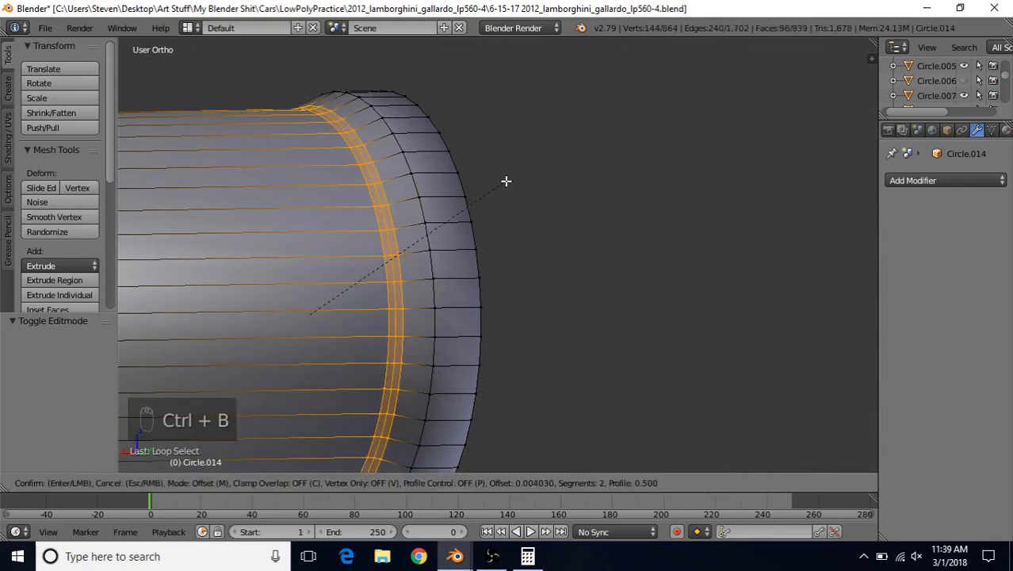
left_click(506, 180)
key("Tab")
scroll(492, 230, "down", 4)
middle_click_drag(505, 185, 420, 206)
- Bevel the collar's front and back outer edge loops together with 2 segments and an offset of about 0.0034
key("Tab")
scroll(409, 173, "up", 3)
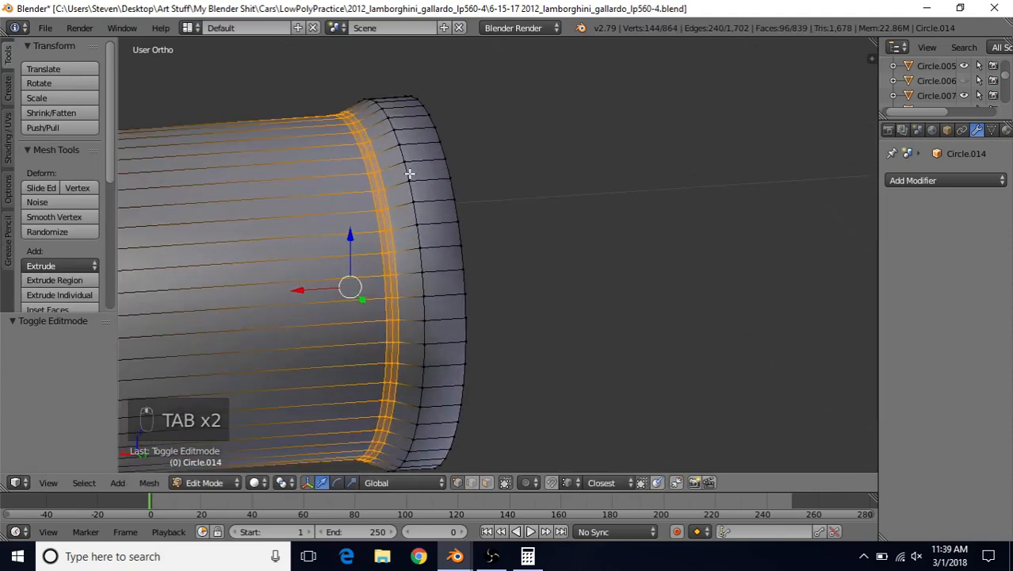
right_click(409, 173, "alt")
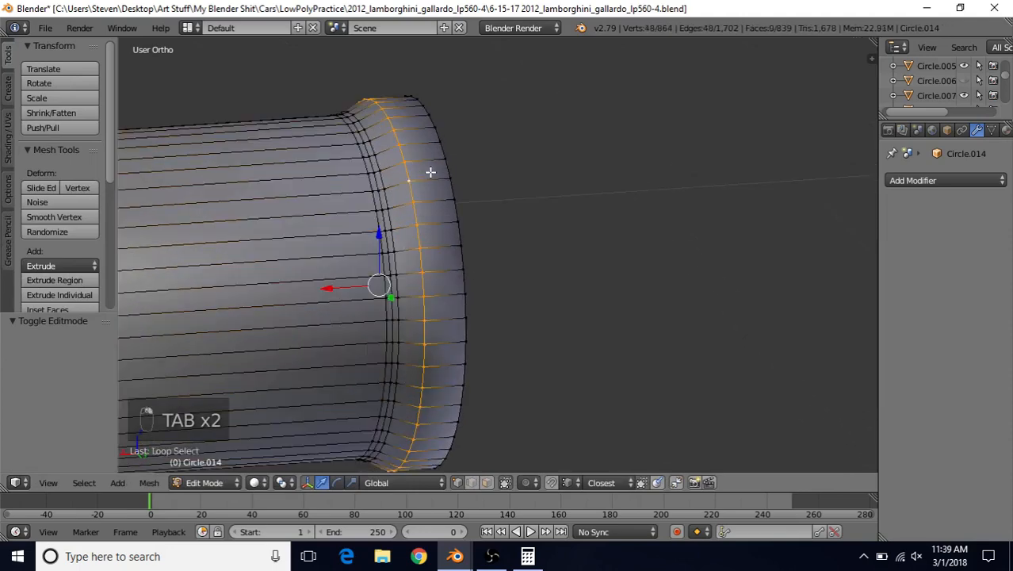
left_click(472, 482)
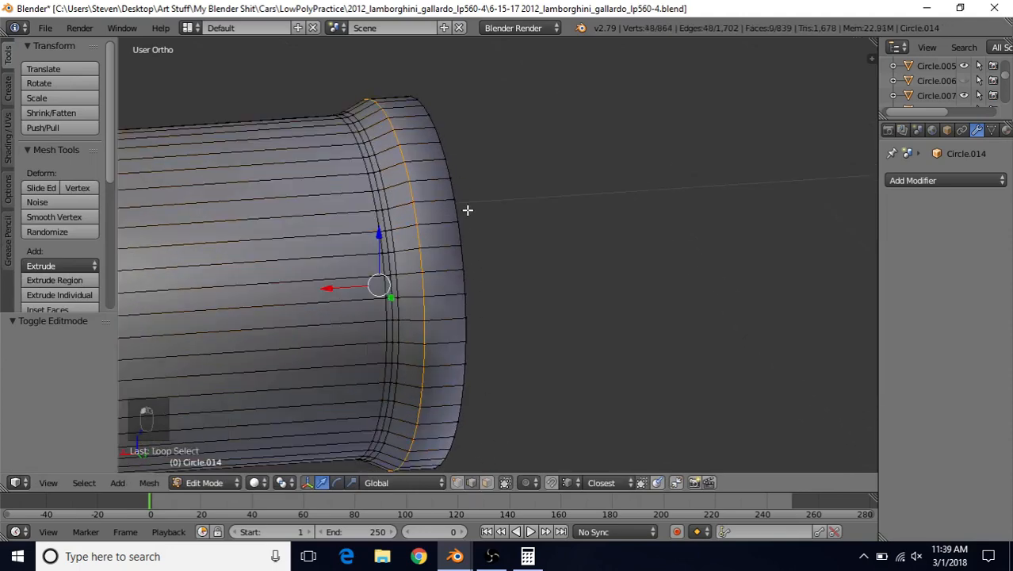
right_click(453, 191, "alt+shift")
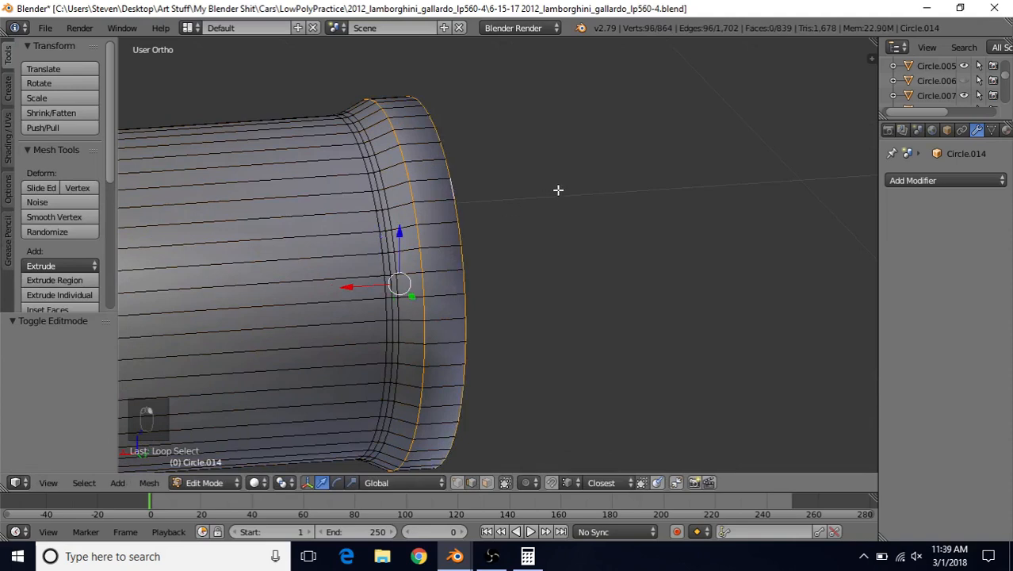
key("ctrl+b")
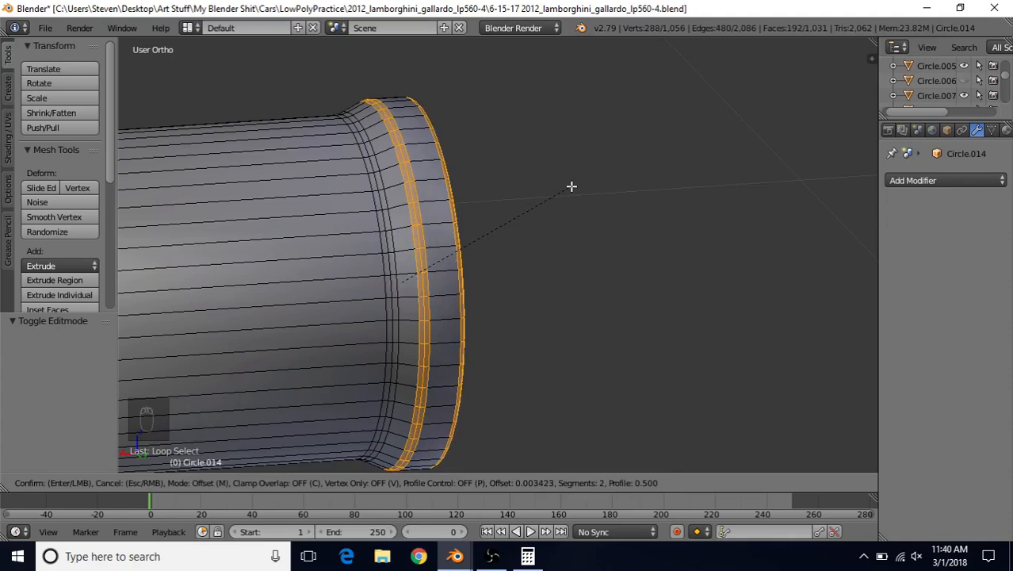
left_click(571, 188)
key("Tab")
scroll(547, 309, "down", 6)
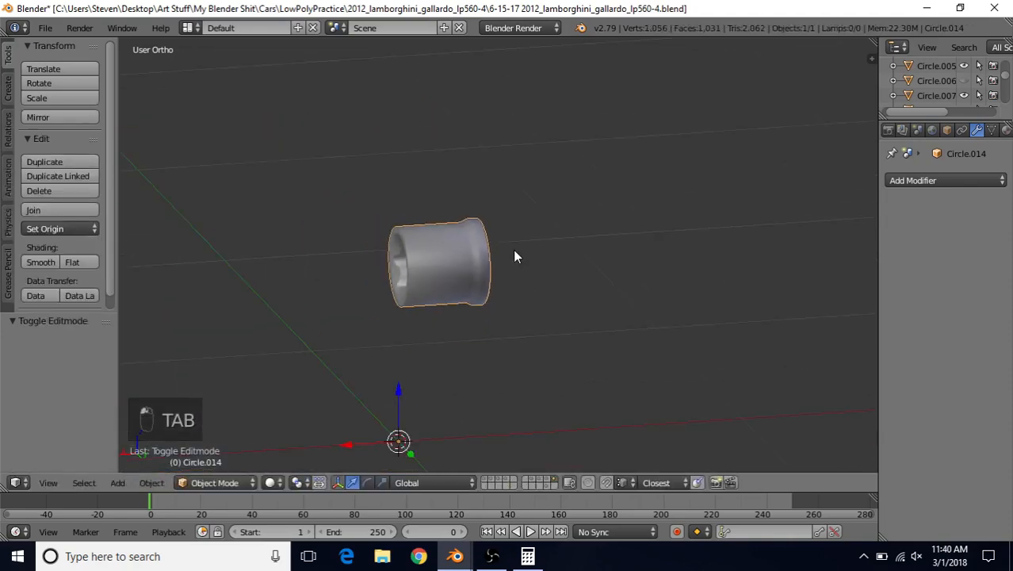
scroll(529, 253, "up", 1)
scroll(523, 261, "up", 5)
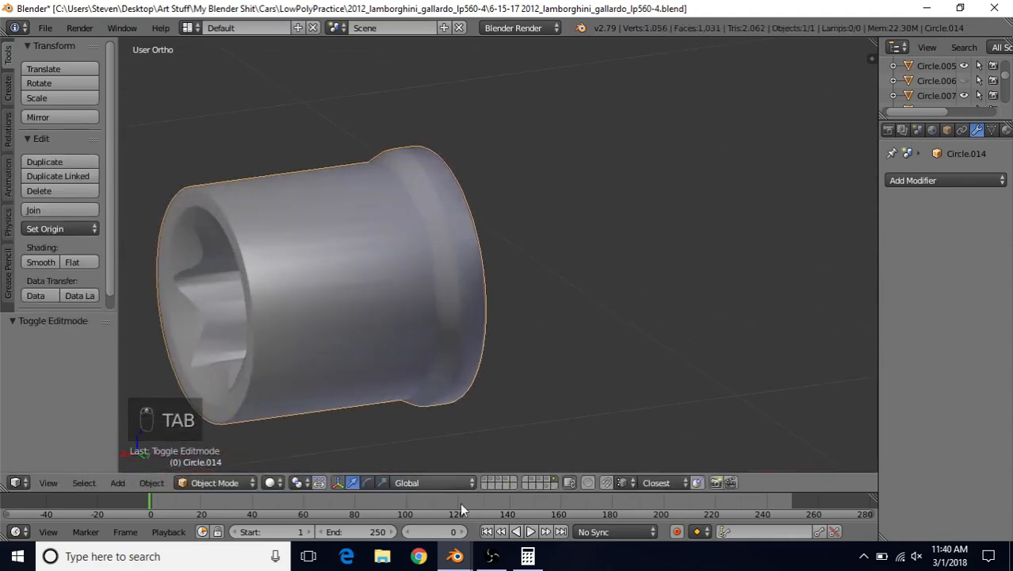
- Switch to the other Blender window and examine the finished bolt's tapered section and threaded shaft
mouse_move(456, 556)
left_click(373, 496)
key("Tab")
scroll(390, 300, "down", 5)
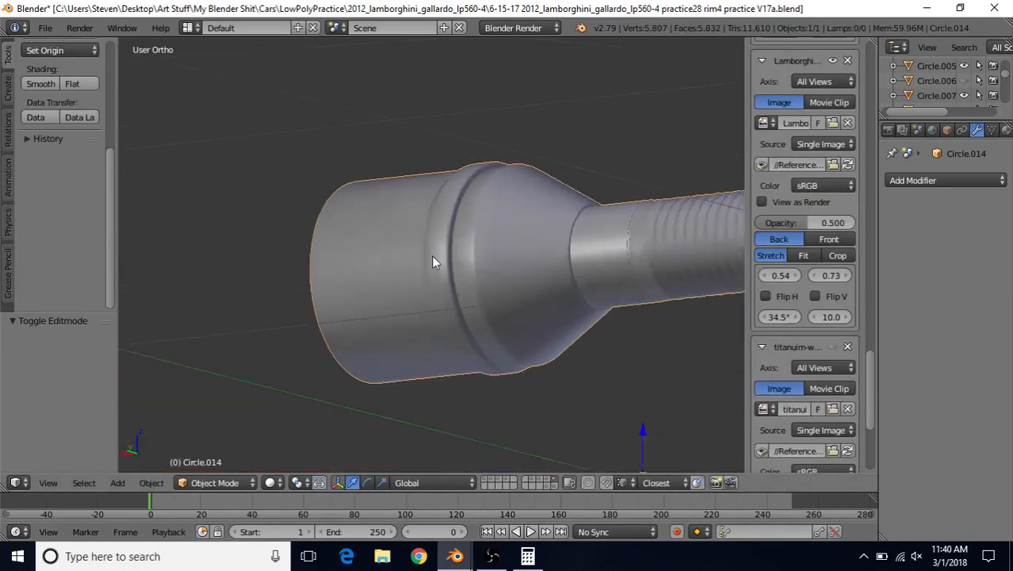
mouse_move(476, 260)
middle_mouse_down()
mouse_move(530, 285)
mouse_move(525, 344)
mouse_move(421, 333)
mouse_move(447, 317)
mouse_move(453, 278)
mouse_move(486, 287)
mouse_move(559, 360)
mouse_move(470, 329)
mouse_move(478, 271)
middle_mouse_up()
key("Tab")
scroll(447, 317, "down", 2)
key("Tab")
scroll(494, 307, "up", 2)
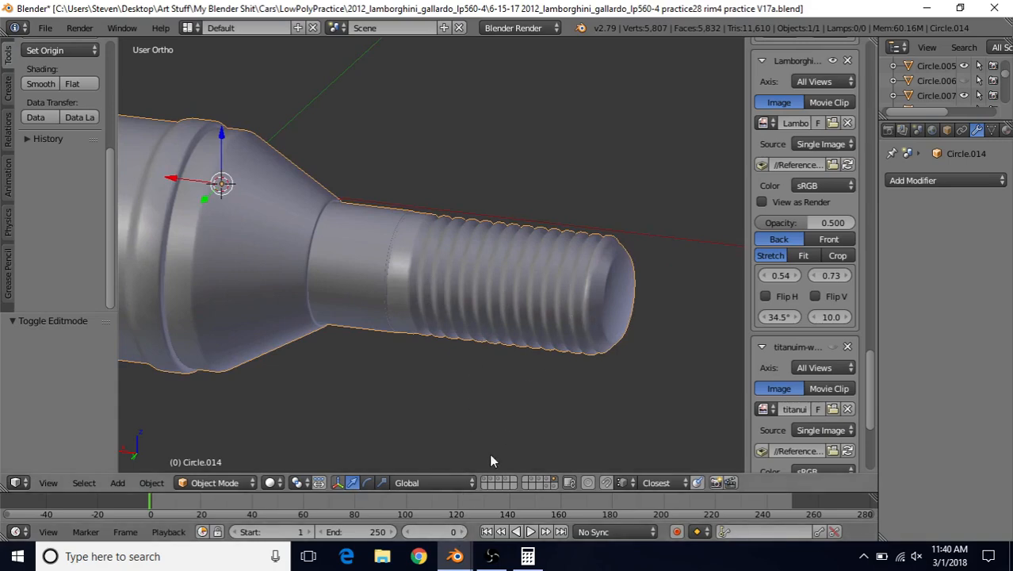
- Back in the working Blender window, search the add-ons for "bolt" and enable the Add Mesh: BoltFactory add-on
mouse_move(455, 556)
left_click(388, 507)
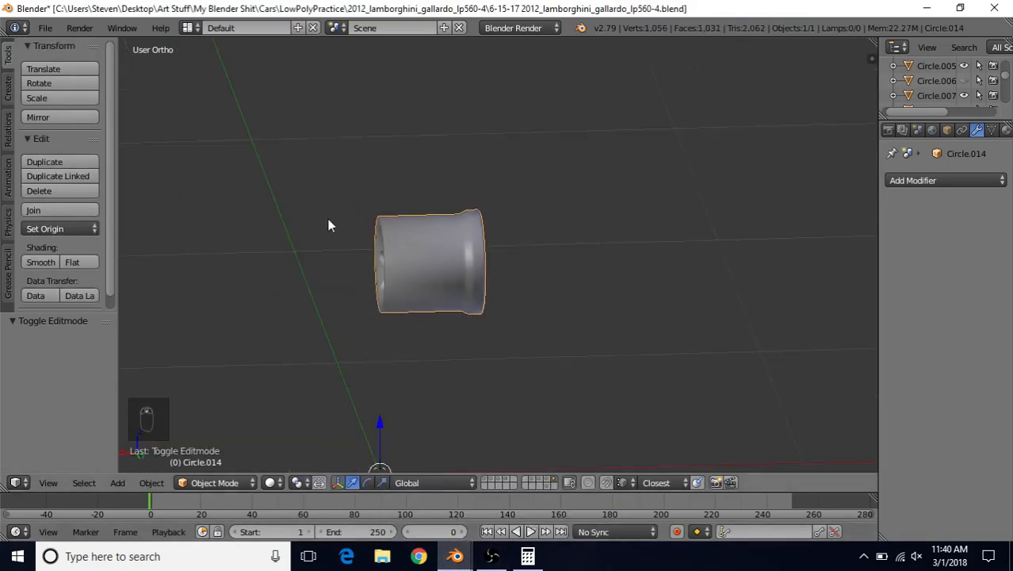
left_click(46, 27)
left_click(56, 192)
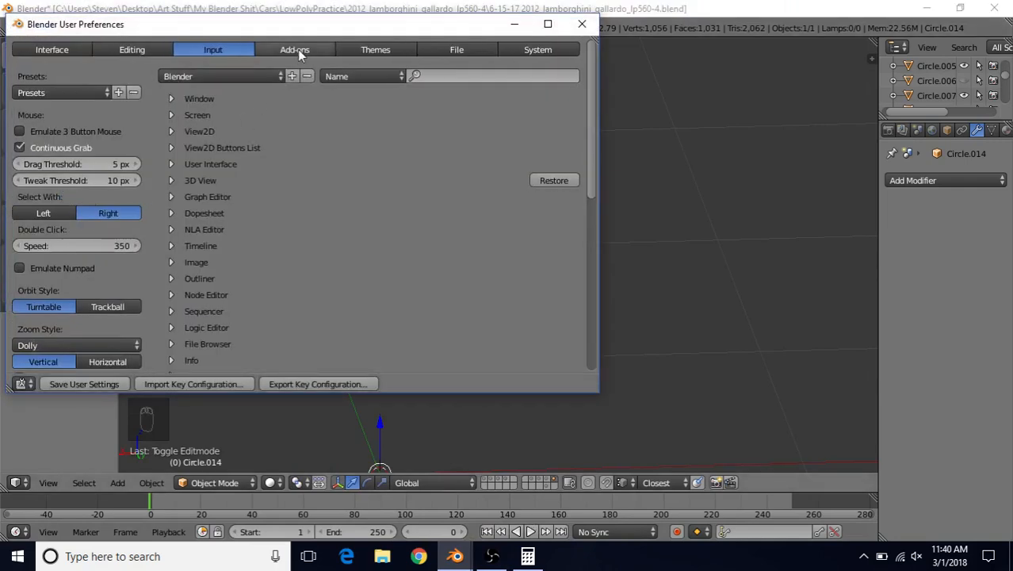
left_click(298, 49)
left_click(80, 76)
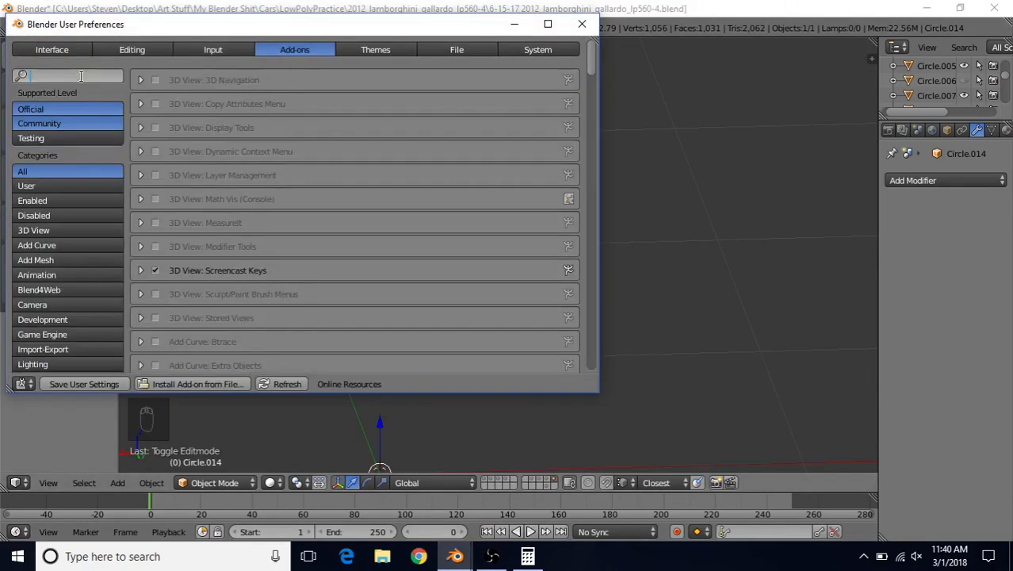
type("bolt")
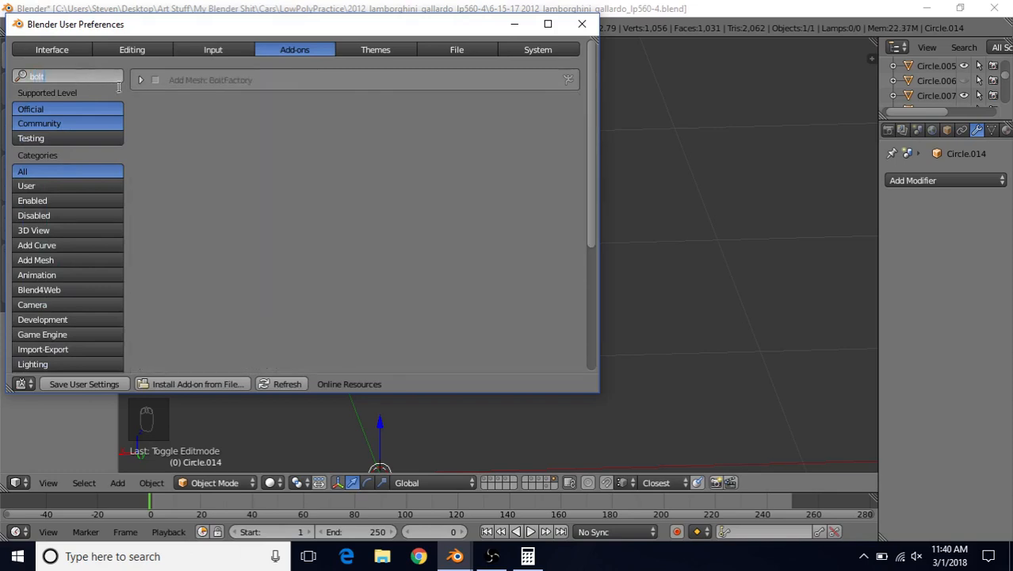
left_click(194, 103)
left_click(156, 81)
left_click(583, 26)
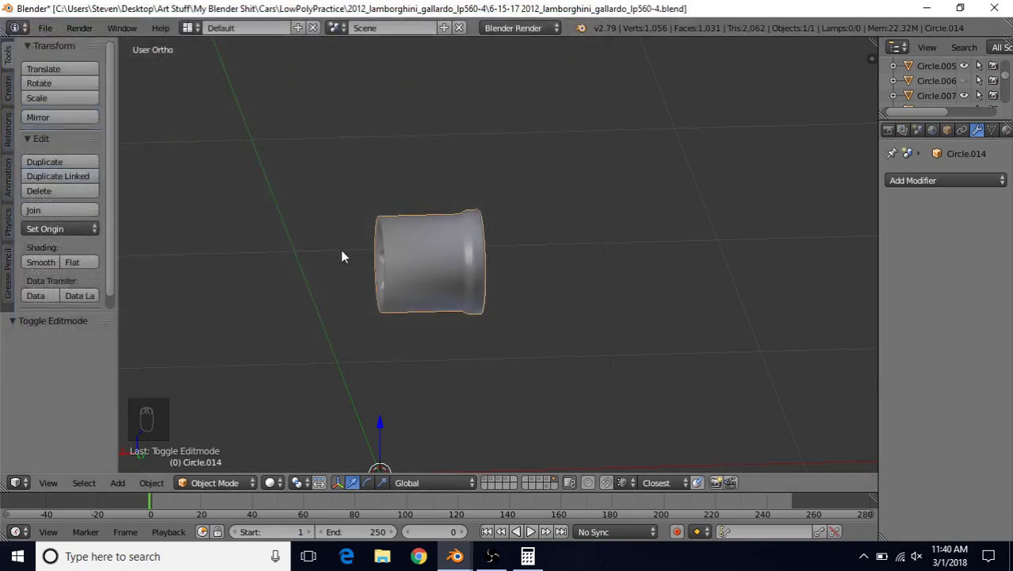
- Add a Bolt mesh to the scene in Object Mode, keeping the default bolt model and HEX head
key("shift+a")
mouse_move(342, 254)
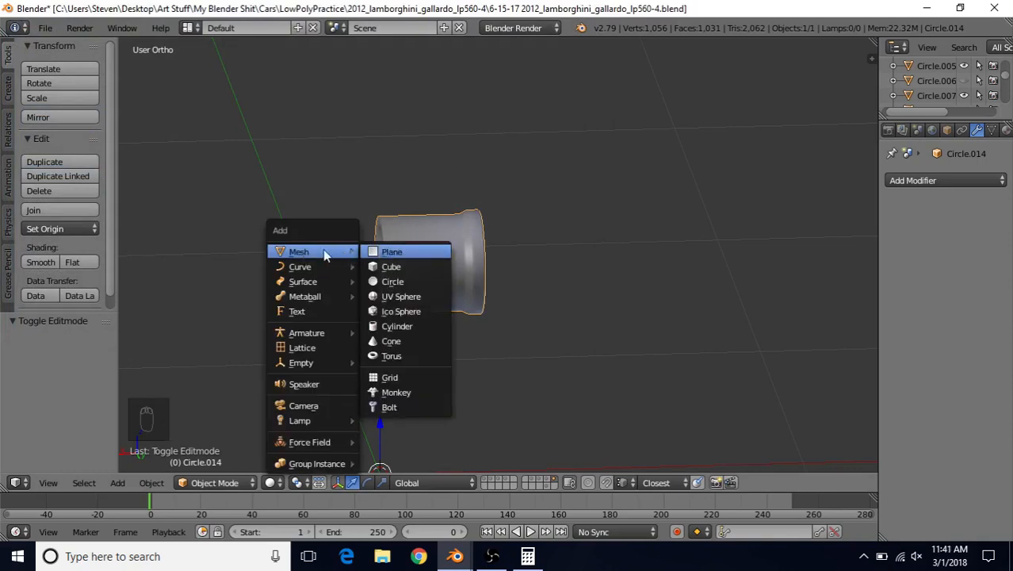
left_click(388, 407)
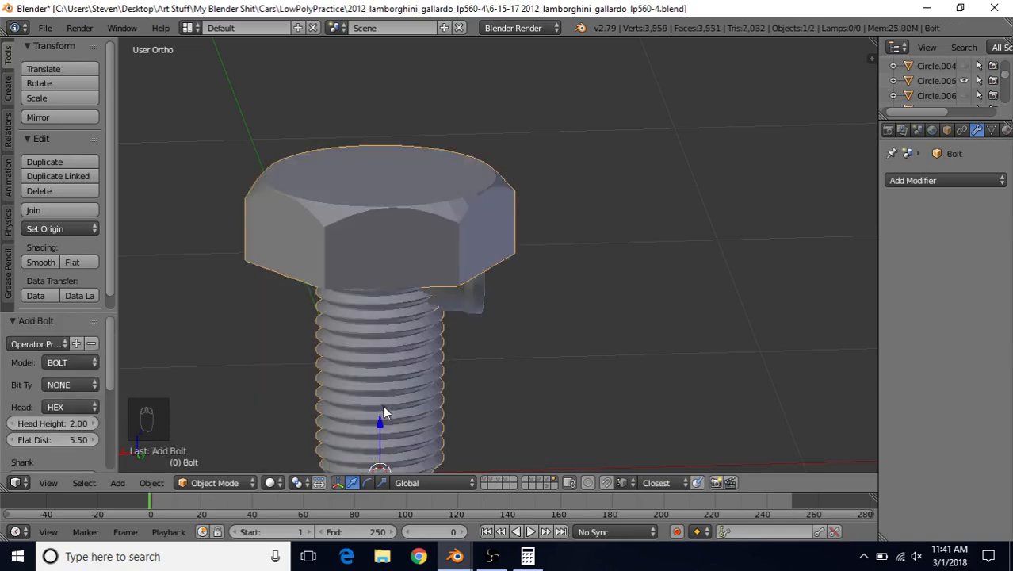
left_click(118, 484)
mouse_move(138, 466)
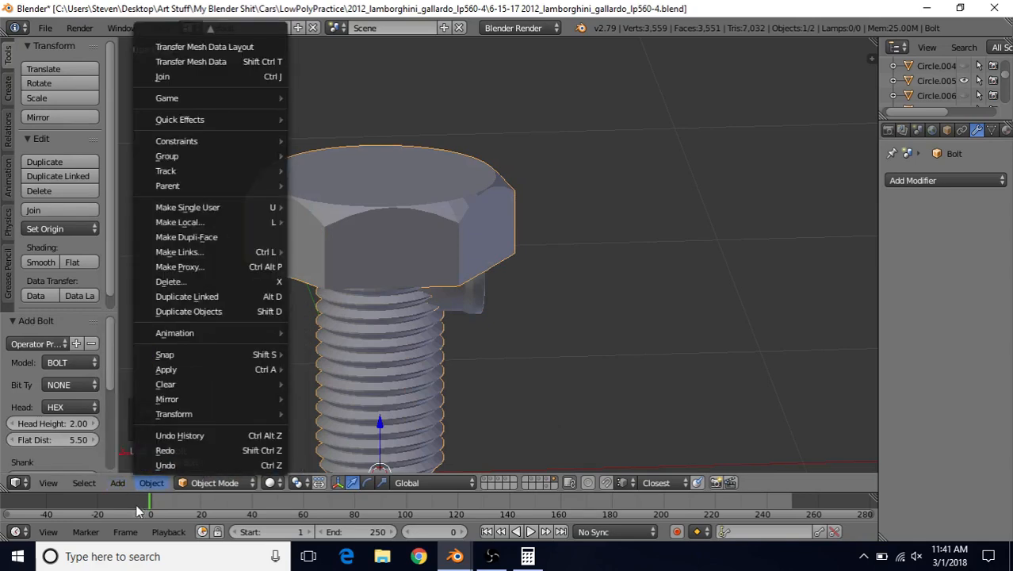
scroll(399, 358, "down", 4)
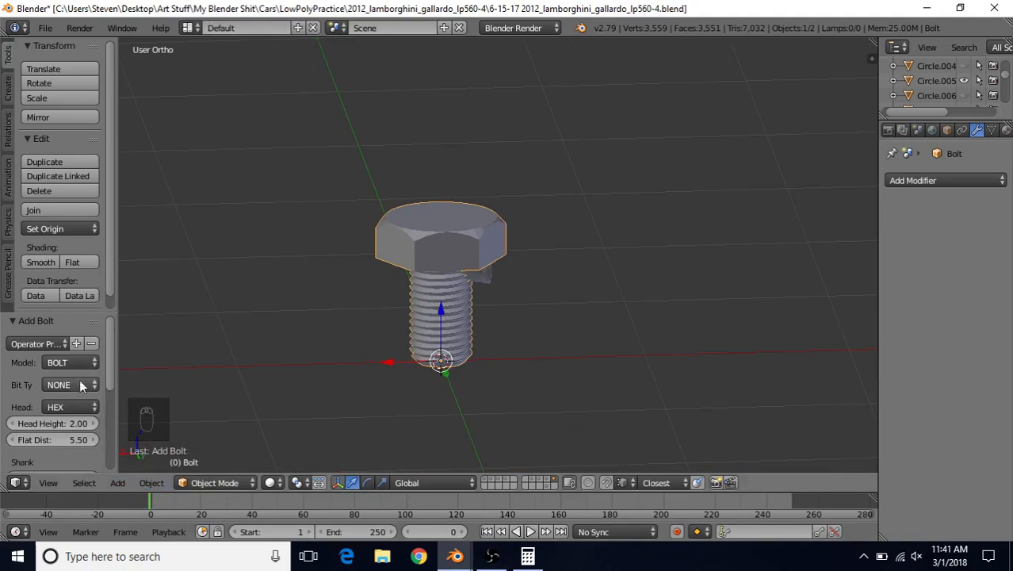
- Examine the new bolt's thread profile up close and its thread settings
left_click_drag(109, 352, 110, 377)
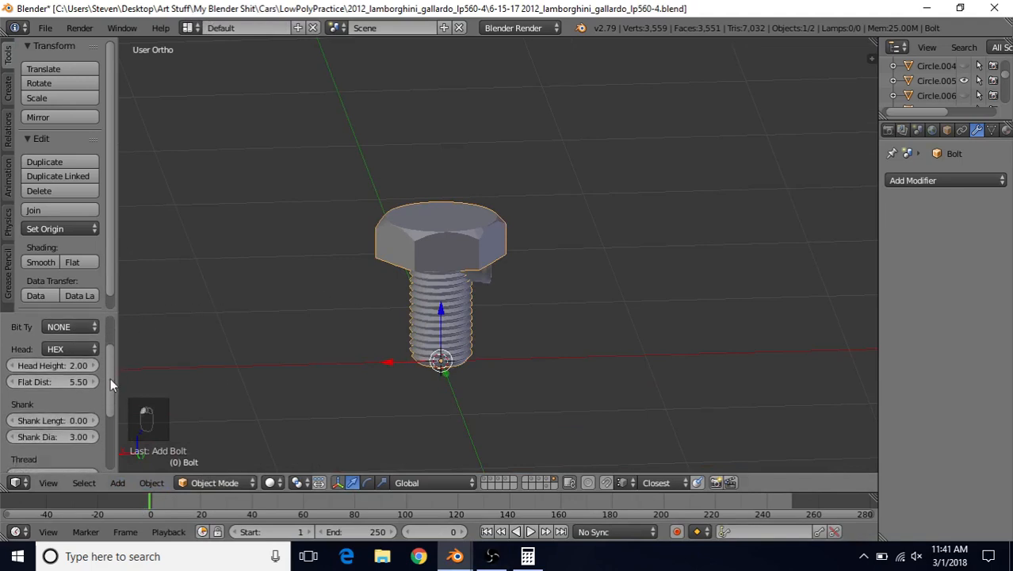
middle_click_drag(447, 298, 448, 256)
scroll(444, 265, "up", 4)
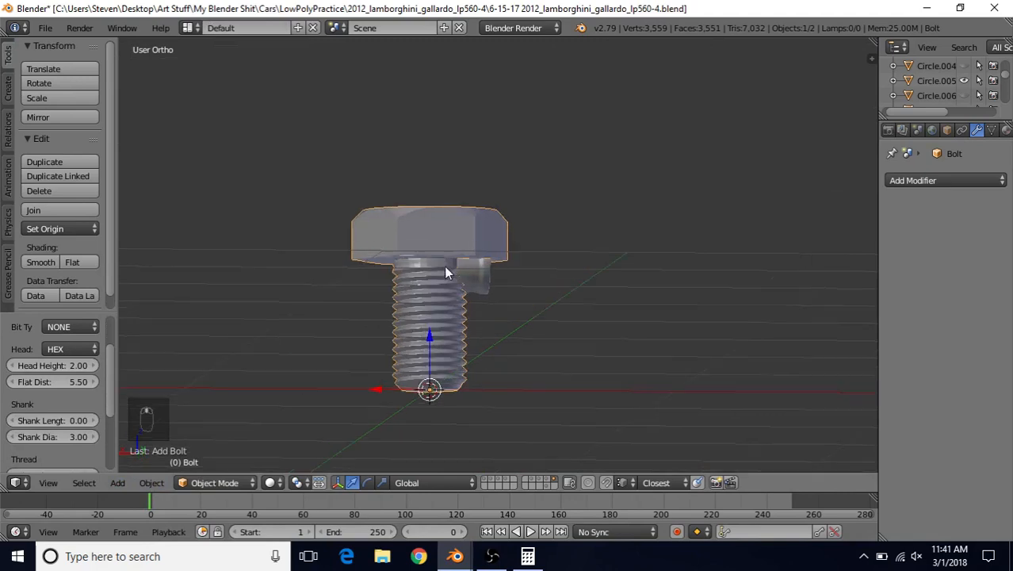
middle_click_drag(414, 323, 434, 259, "shift")
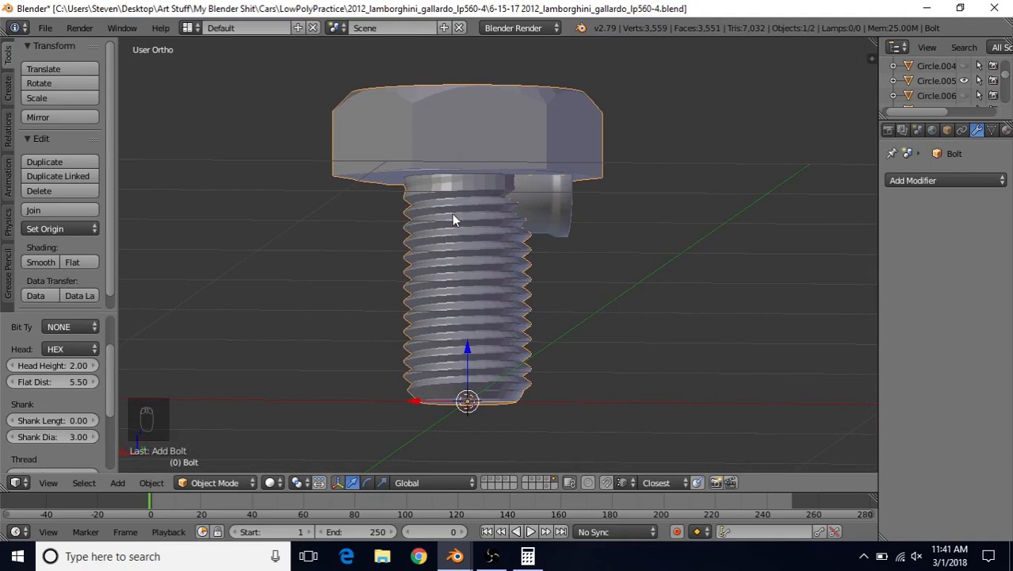
scroll(452, 212, "up", 2)
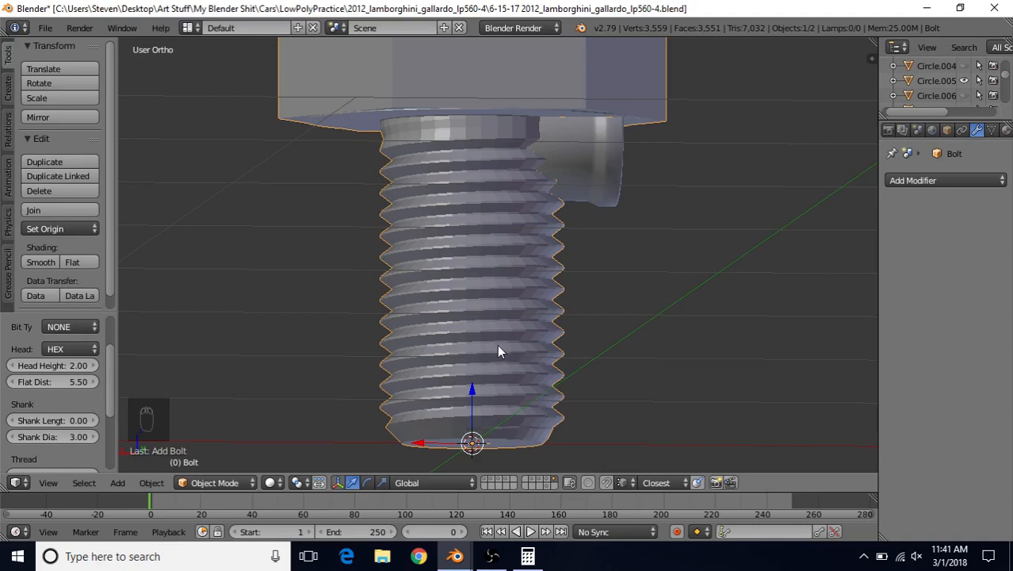
middle_click_drag(384, 267, 439, 231, "shift")
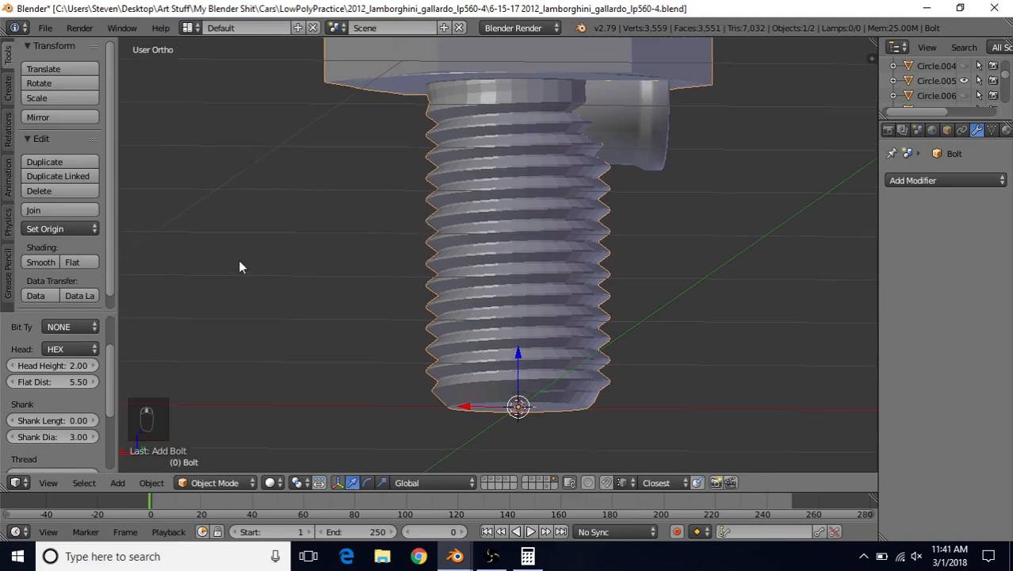
left_click_drag(109, 362, 112, 442)
scroll(360, 196, "up", 5)
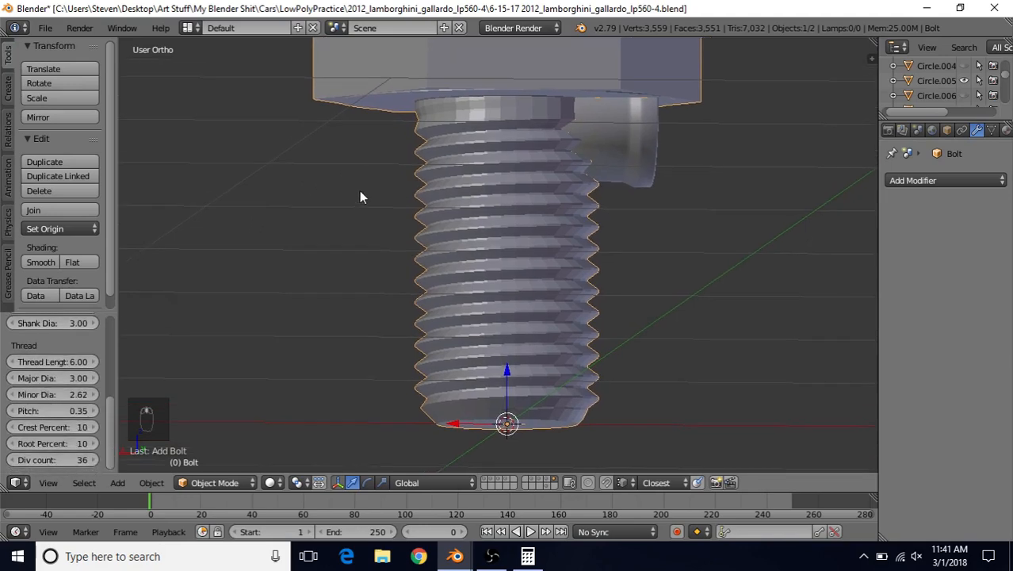
scroll(306, 277, "up", 1)
middle_click_drag(358, 240, 489, 237, "shift")
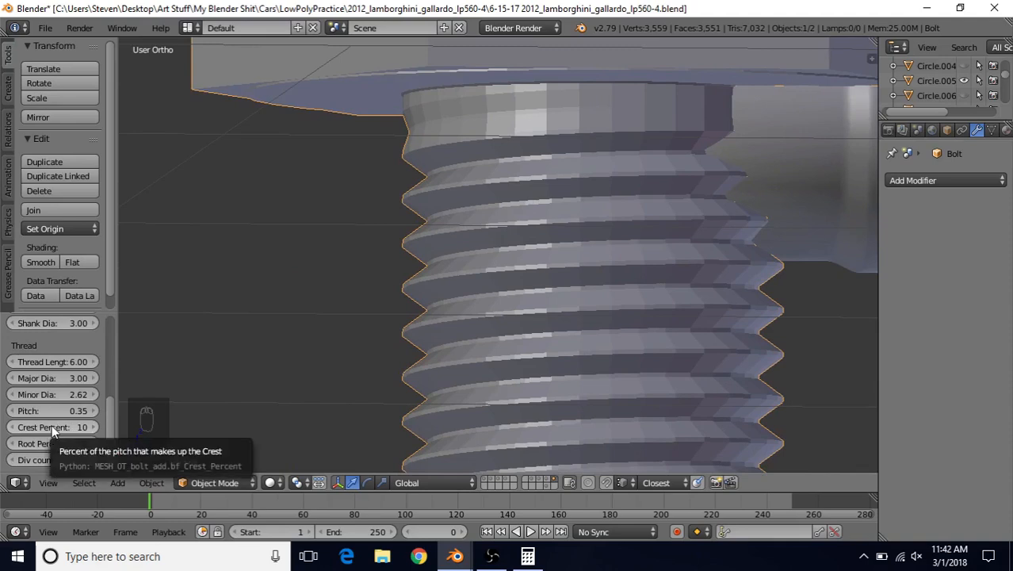
- Set the bolt thread's Crest Percent to 28 and its Root Percent to 29
left_click_drag(47, 430, 73, 429)
left_click_drag(54, 430, 73, 424)
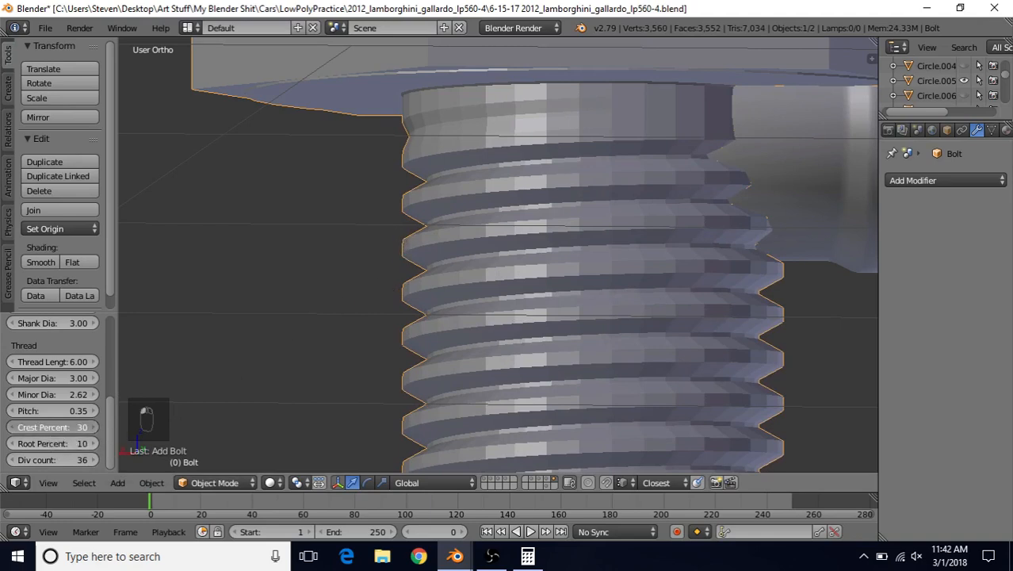
left_click_drag(56, 428, 49, 427)
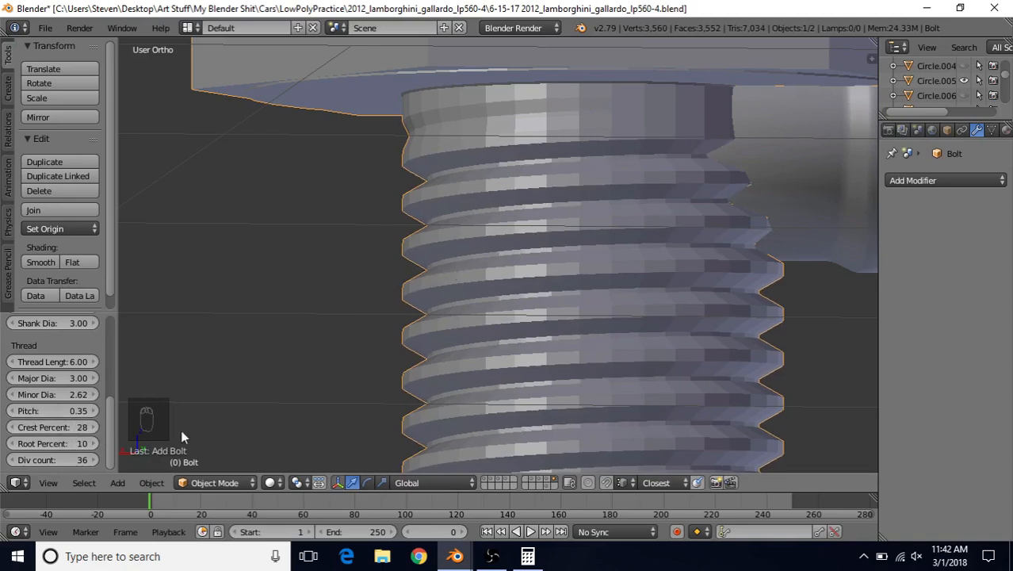
left_click_drag(43, 443, 59, 442)
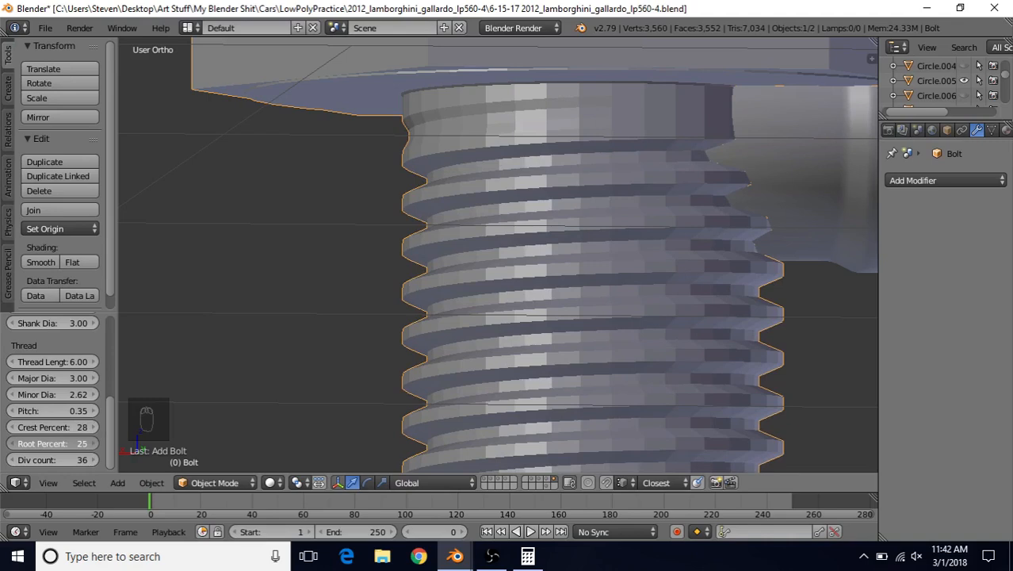
mouse_move(58, 442)
left_mouse_down()
mouse_move(44, 448)
mouse_move(60, 443)
left_mouse_up()
left_click_drag(60, 443, 60, 444)
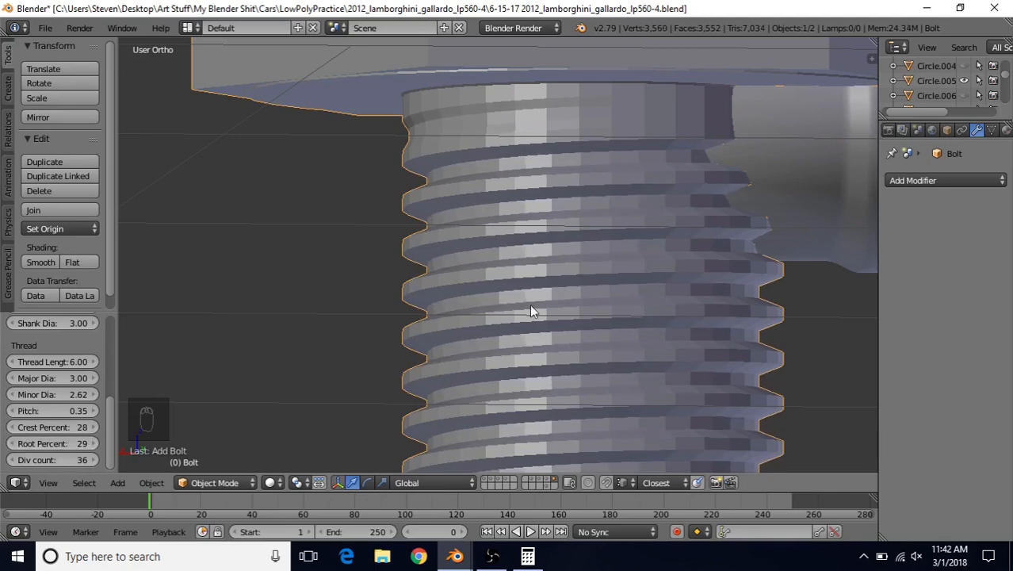
- Reduce the bolt thread's Crest Percent to 26 and its Root Percent to 27
scroll(507, 300, "down", 5)
scroll(495, 262, "up", 6)
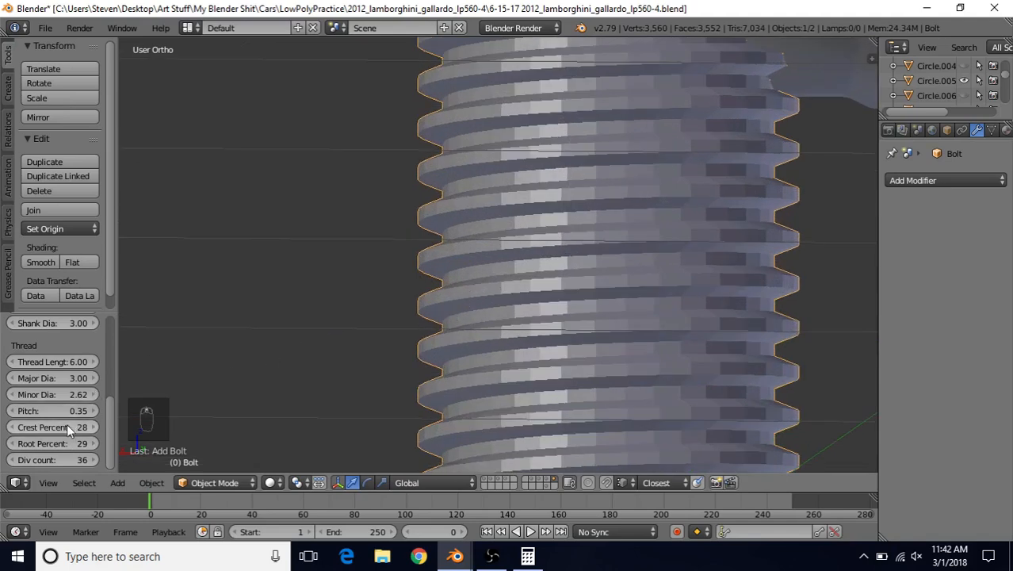
left_click_drag(47, 425, 58, 441)
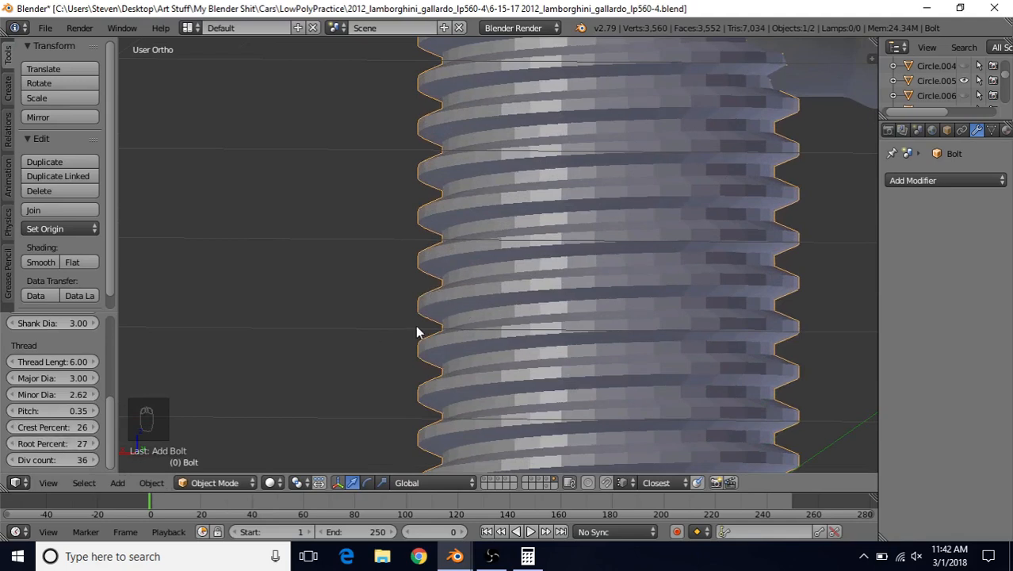
scroll(496, 223, "down", 4)
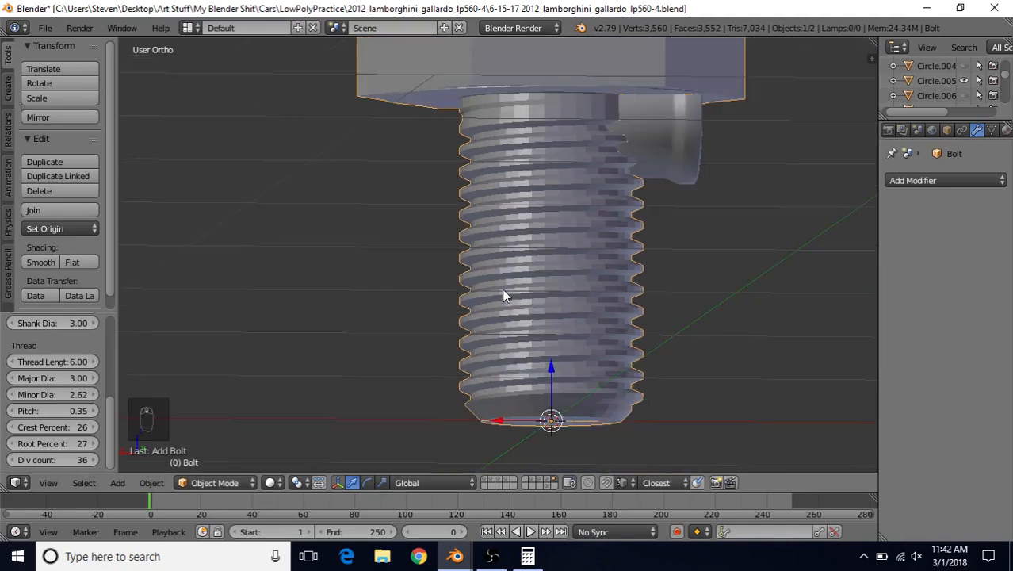
middle_click_drag(452, 275, 421, 379, "shift")
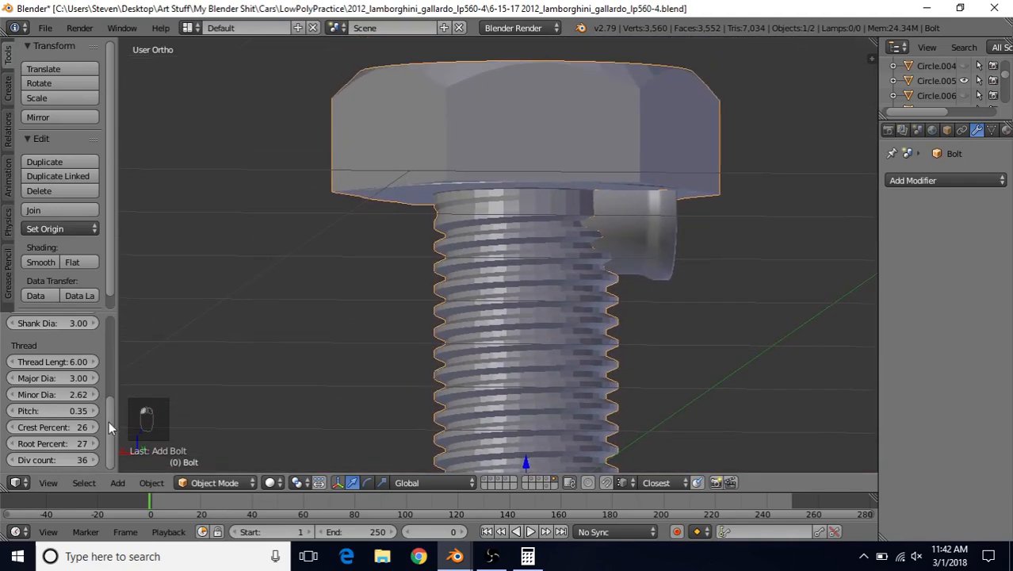
- Change the bolt's head type to CAP and shade the whole bolt smooth
left_click_drag(109, 421, 112, 322)
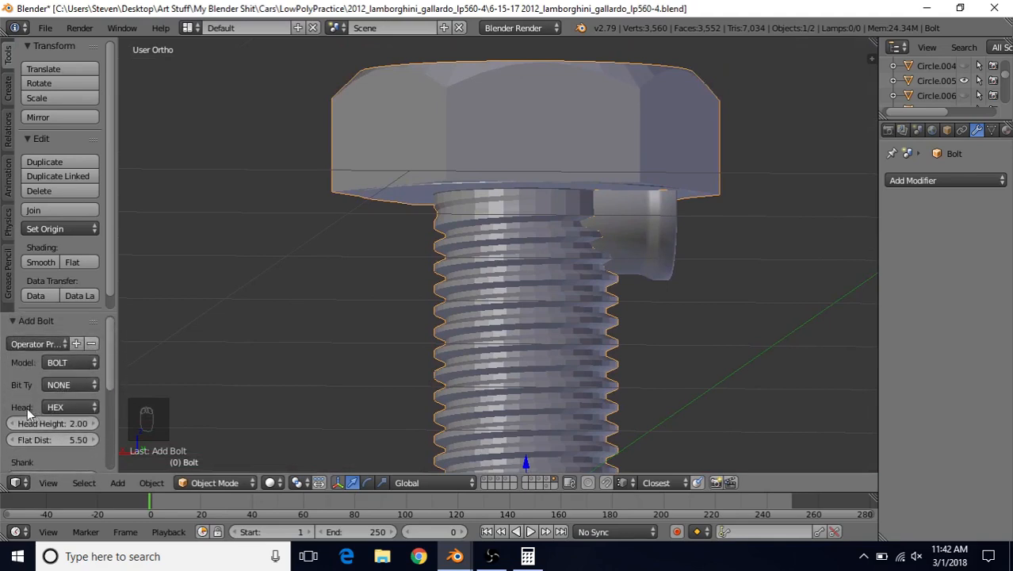
left_click(71, 406)
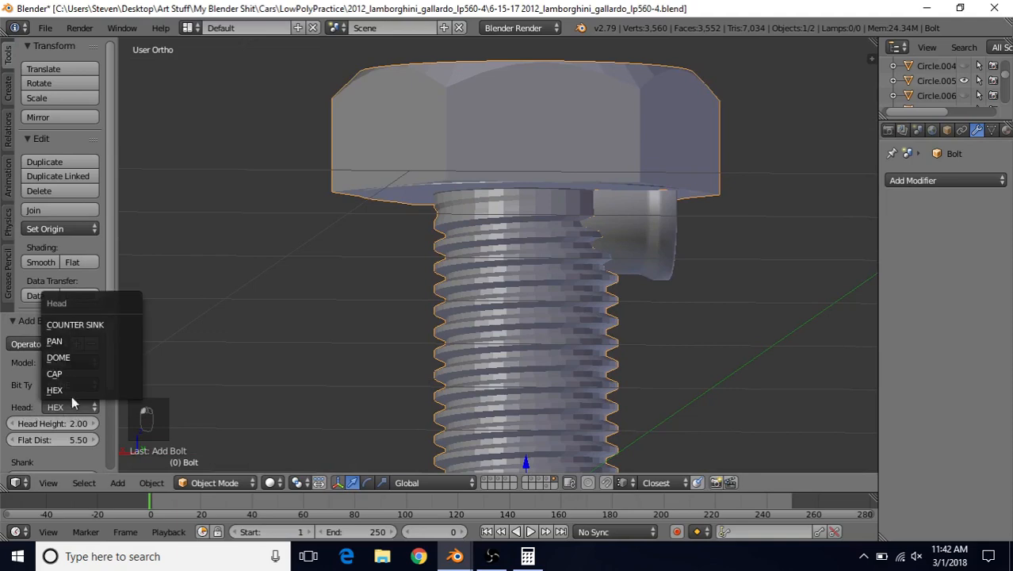
left_click(72, 374)
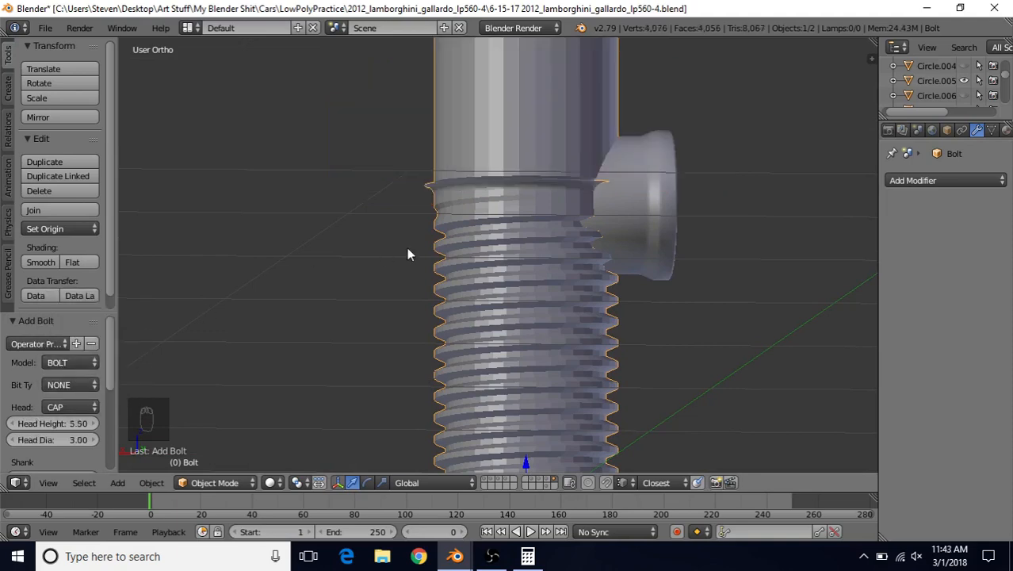
scroll(305, 331, "down", 4)
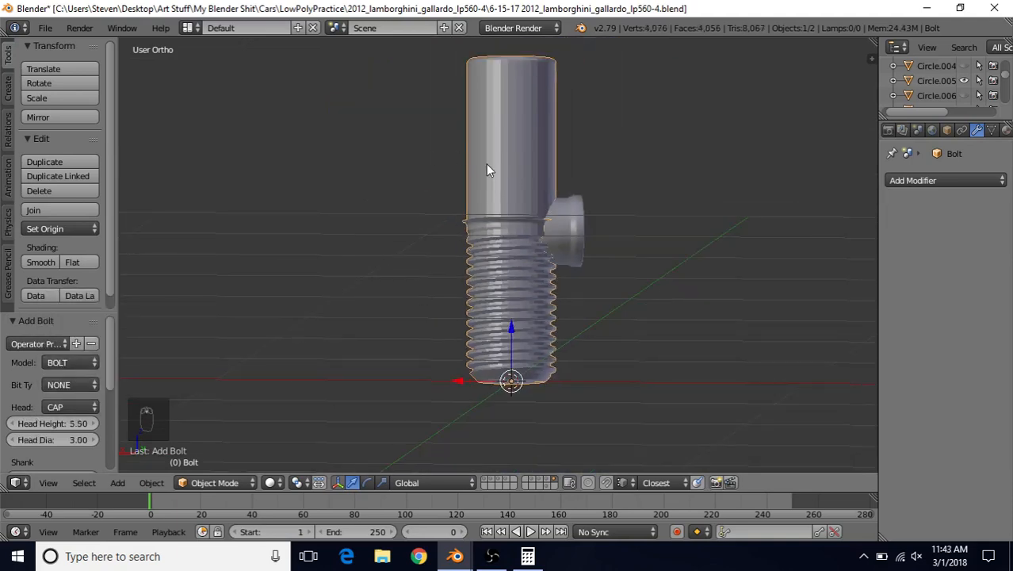
middle_click_drag(409, 264, 390, 289, "shift")
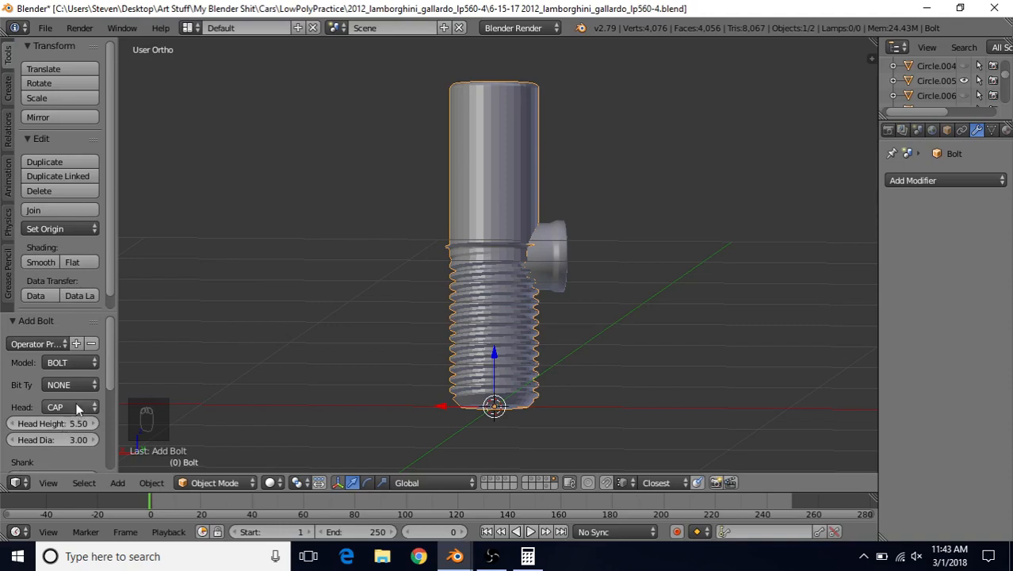
left_click(36, 264)
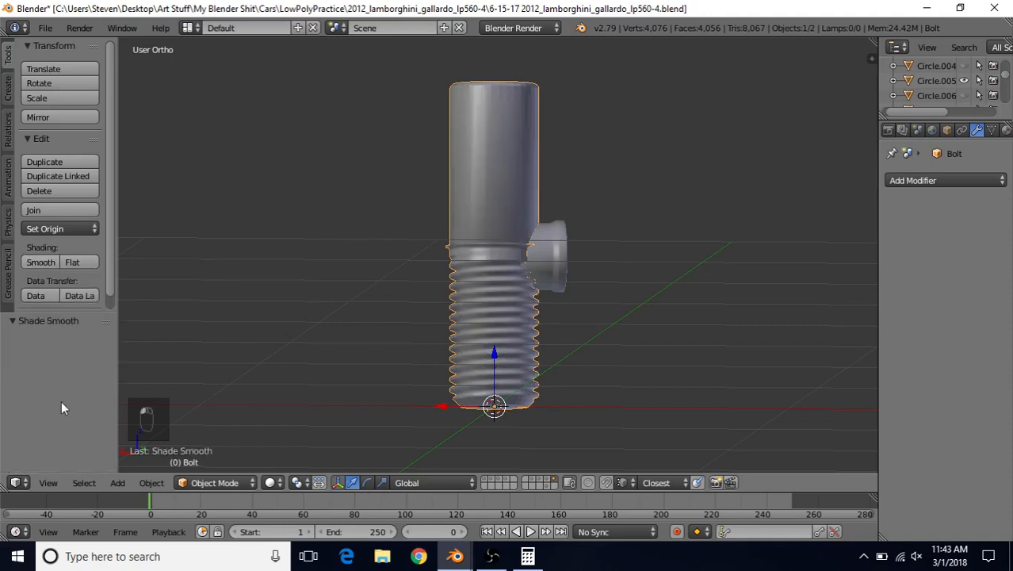
middle_click_drag(478, 276, 456, 292, "shift")
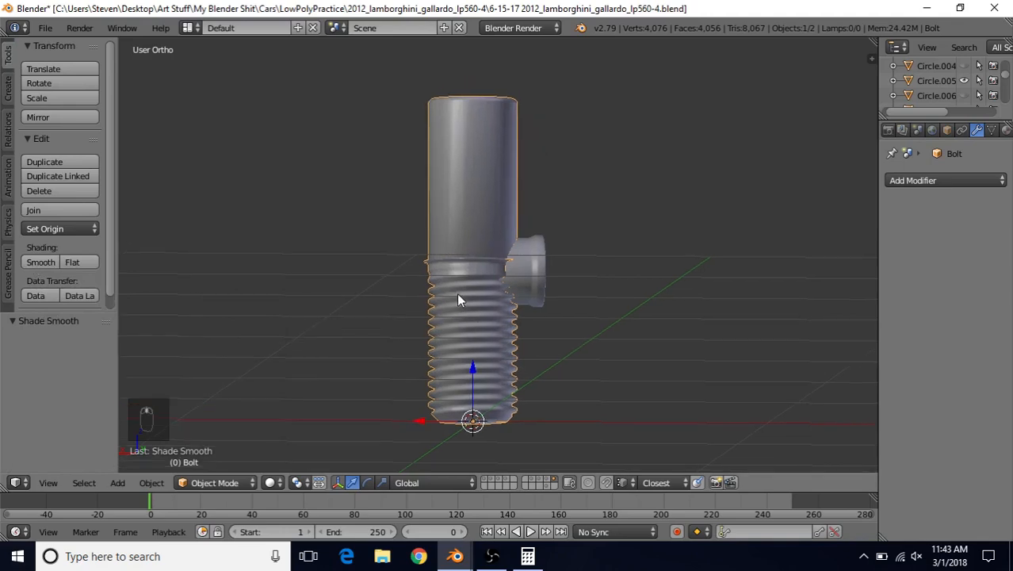
- Delete the vertices of the edge loop just below the flared rim, cutting the head free from the thread
key("Tab")
scroll(451, 265, "up", 2)
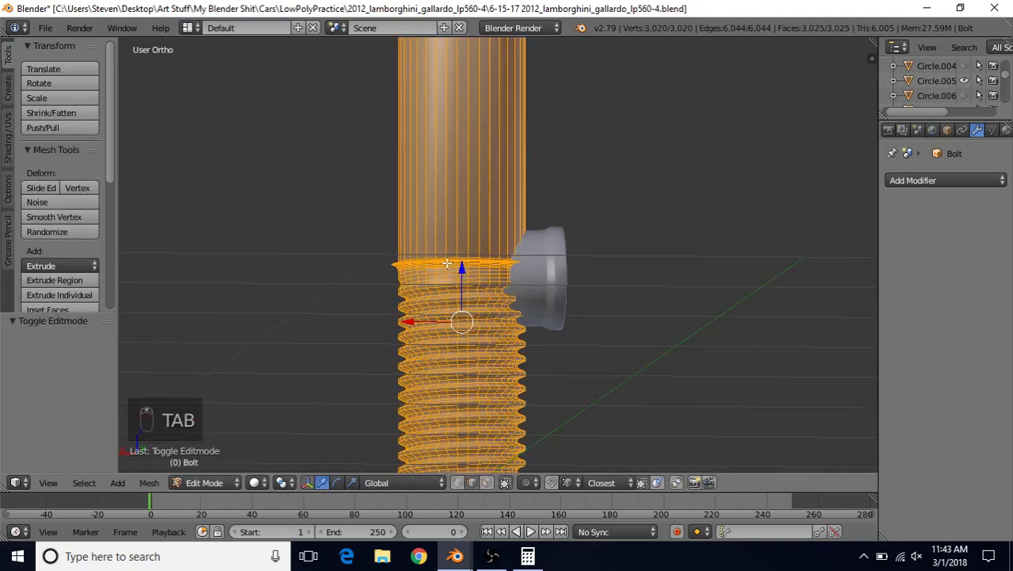
middle_click_drag(407, 224, 446, 222, "shift")
scroll(446, 223, "up", 5)
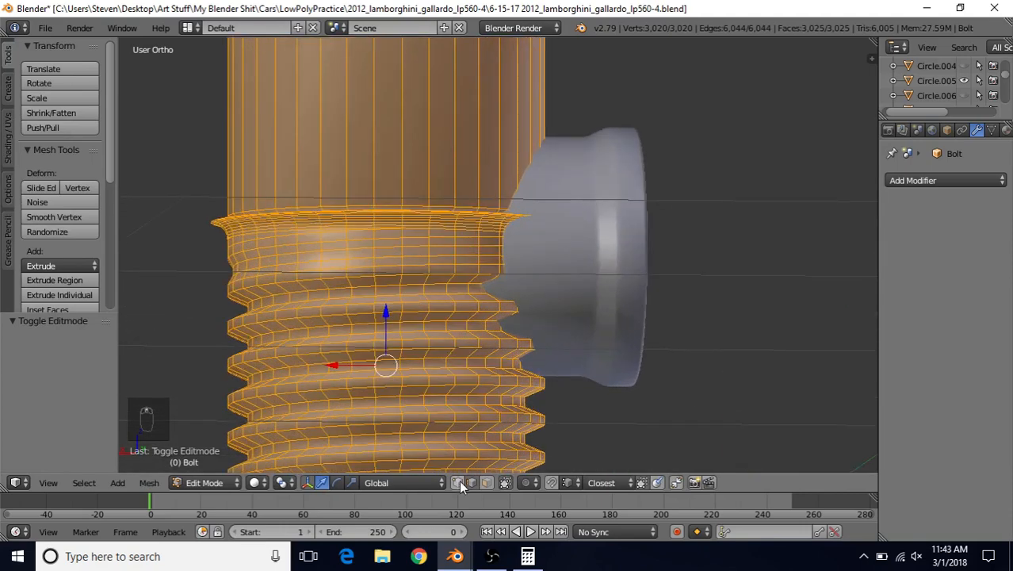
middle_click_drag(425, 226, 527, 238, "shift")
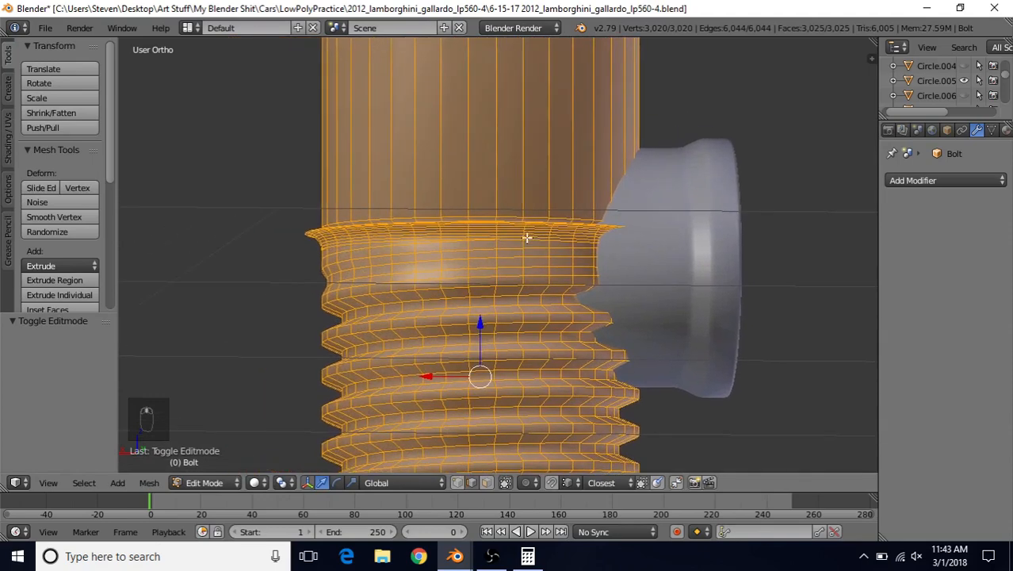
scroll(523, 242, "up", 4)
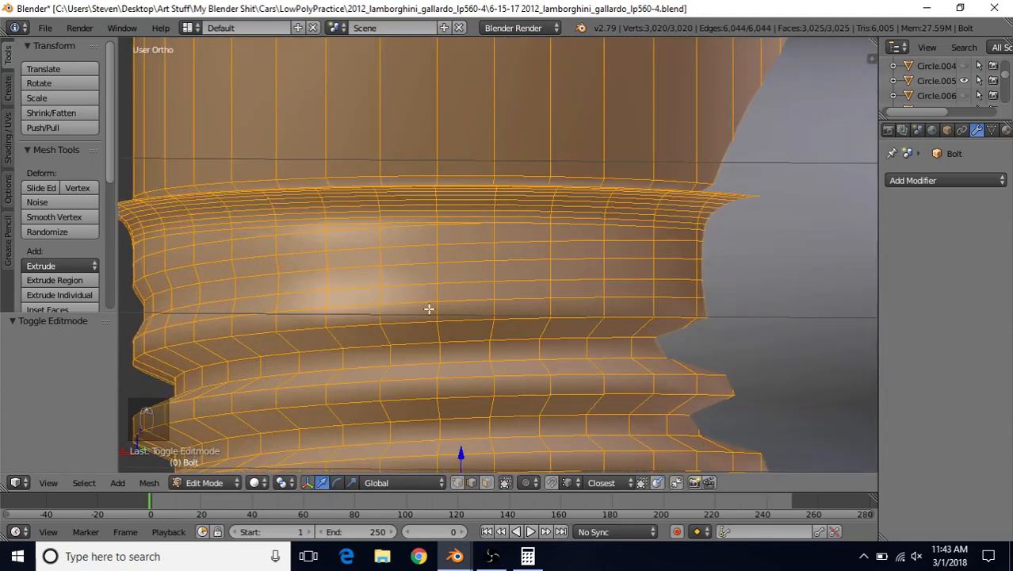
middle_click_drag(435, 304, 608, 323, "shift")
scroll(453, 293, "up", 1)
middle_click_drag(402, 287, 435, 279, "shift")
scroll(435, 279, "up", 2)
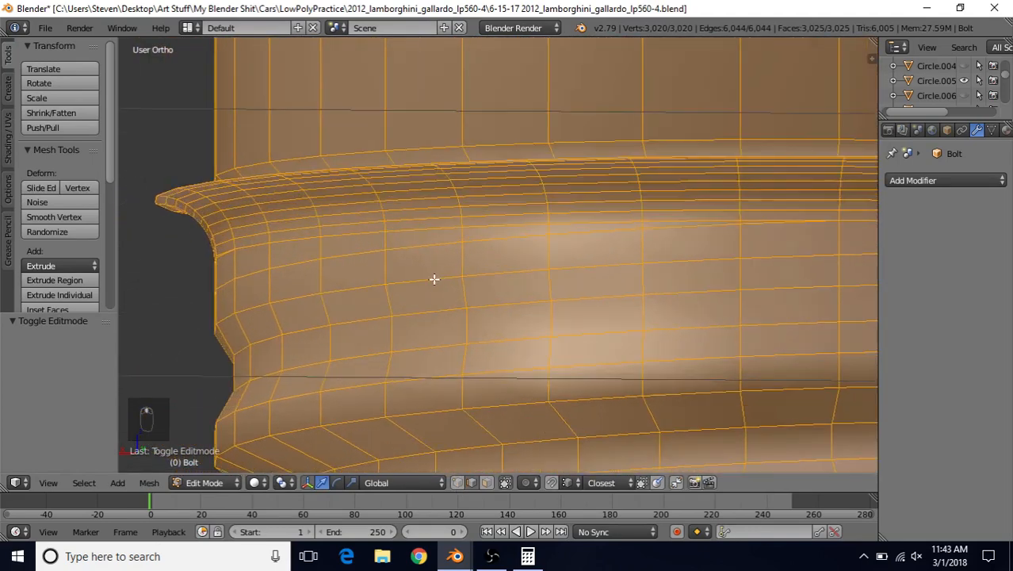
scroll(394, 273, "down", 2)
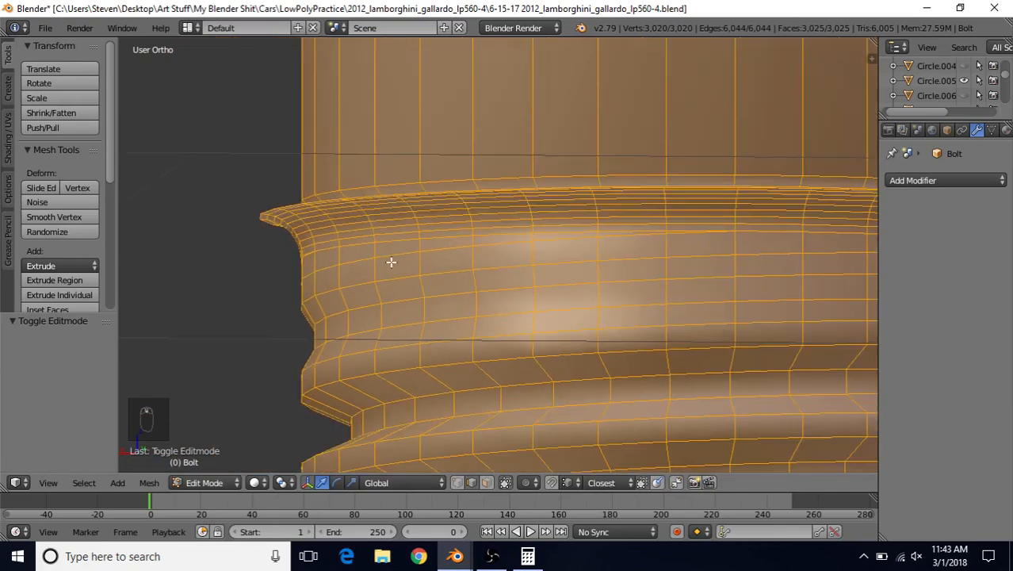
scroll(391, 262, "up", 2)
mouse_move(351, 249)
middle_mouse_down()
mouse_move(346, 274)
mouse_move(368, 254)
middle_mouse_up()
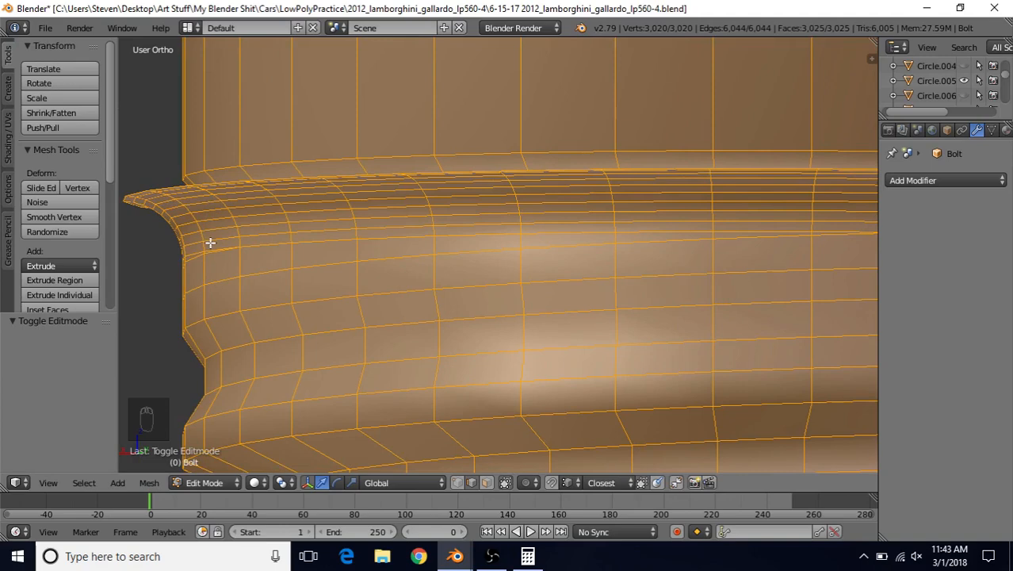
right_click(216, 229, "alt")
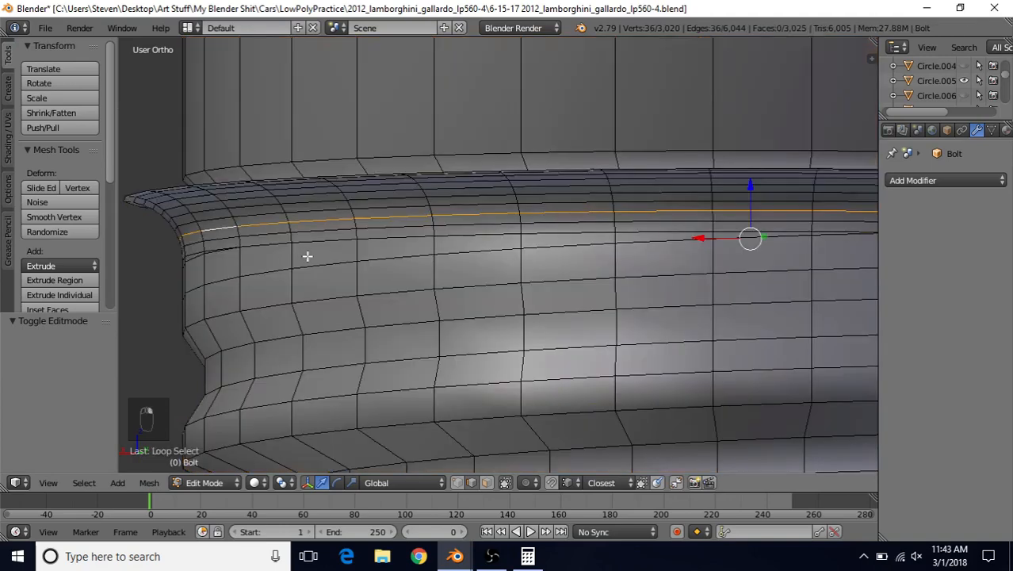
middle_click_drag(305, 255, 414, 257, "shift")
scroll(415, 257, "up", 1)
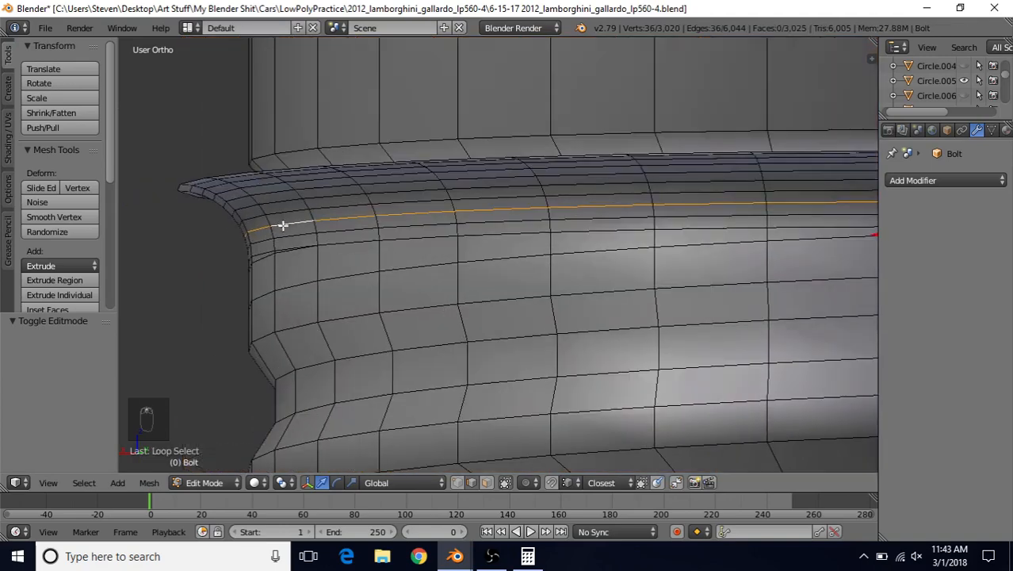
scroll(283, 226, "up", 1)
key("Delete")
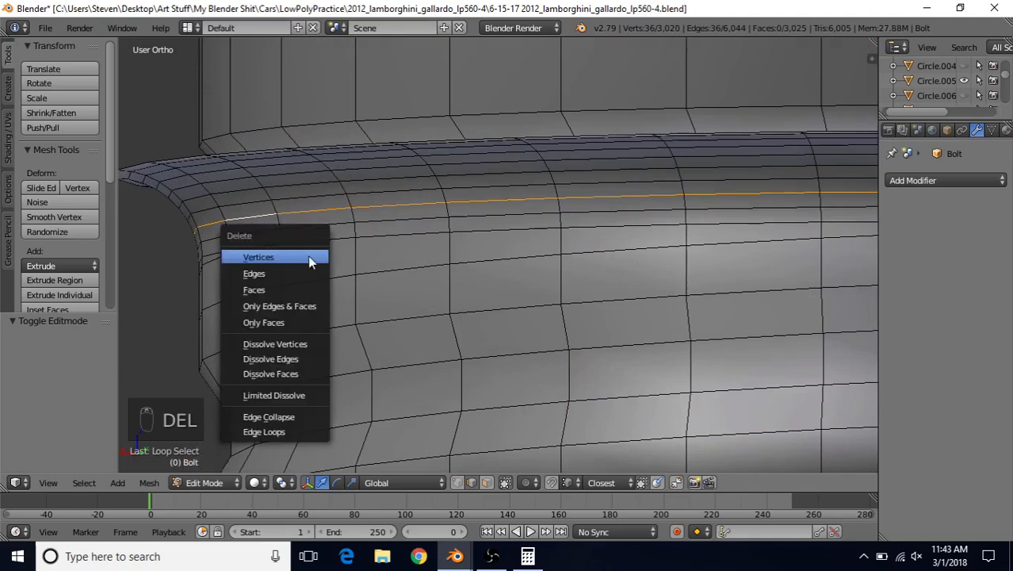
left_click(309, 262)
- Delete all linked vertices of the cap head and flared rim, leaving only the open threaded shaft
middle_click_drag(515, 321, 391, 296)
right_click(387, 161)
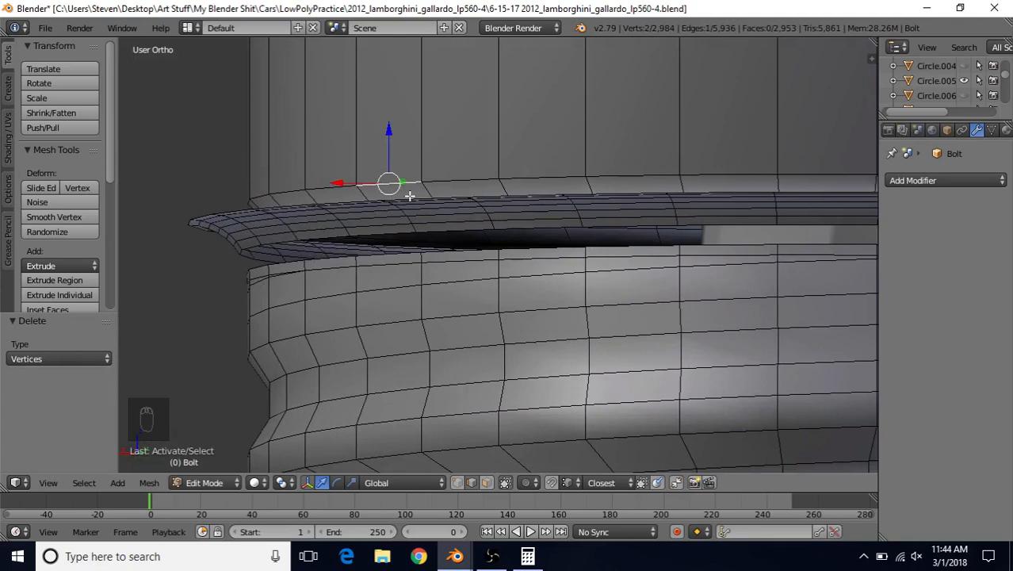
key("ctrl+l")
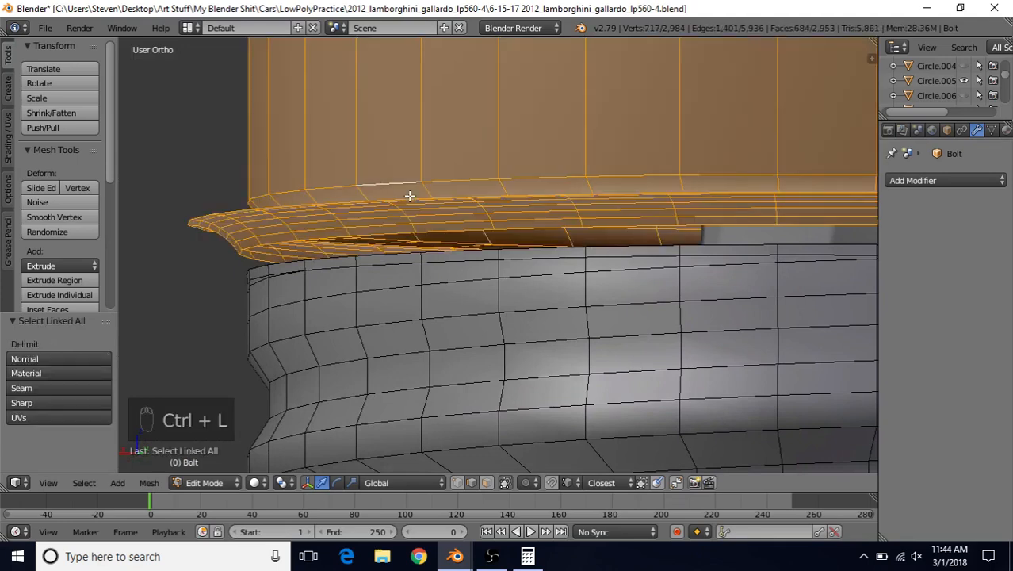
key("Delete")
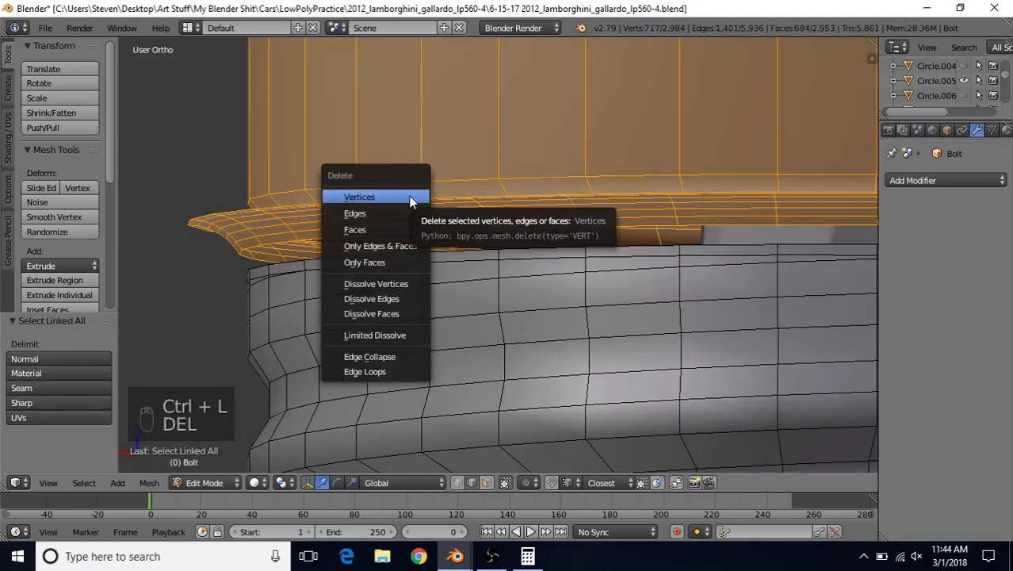
left_click(410, 199)
scroll(498, 250, "down", 5)
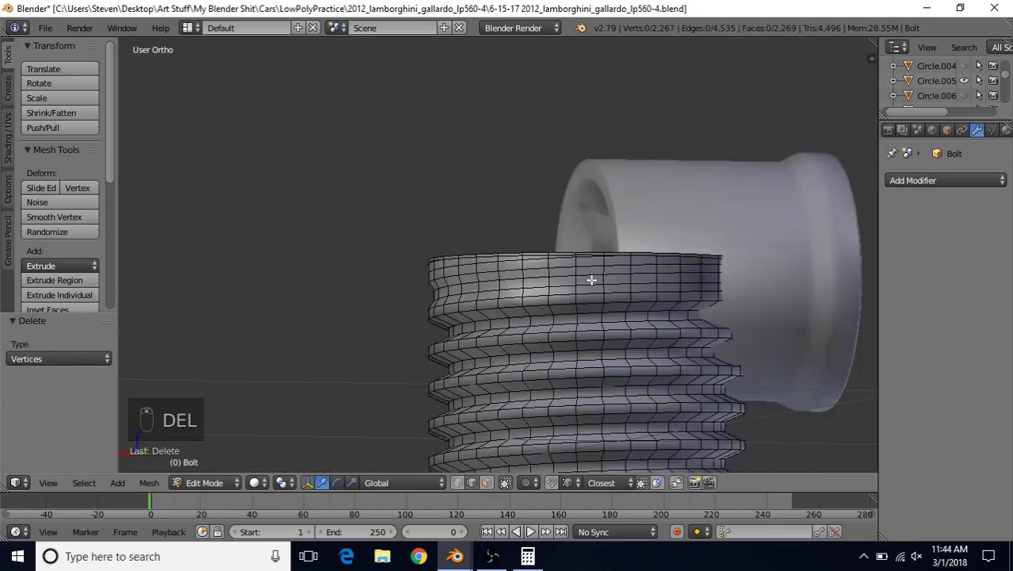
middle_click_drag(592, 280, 530, 173)
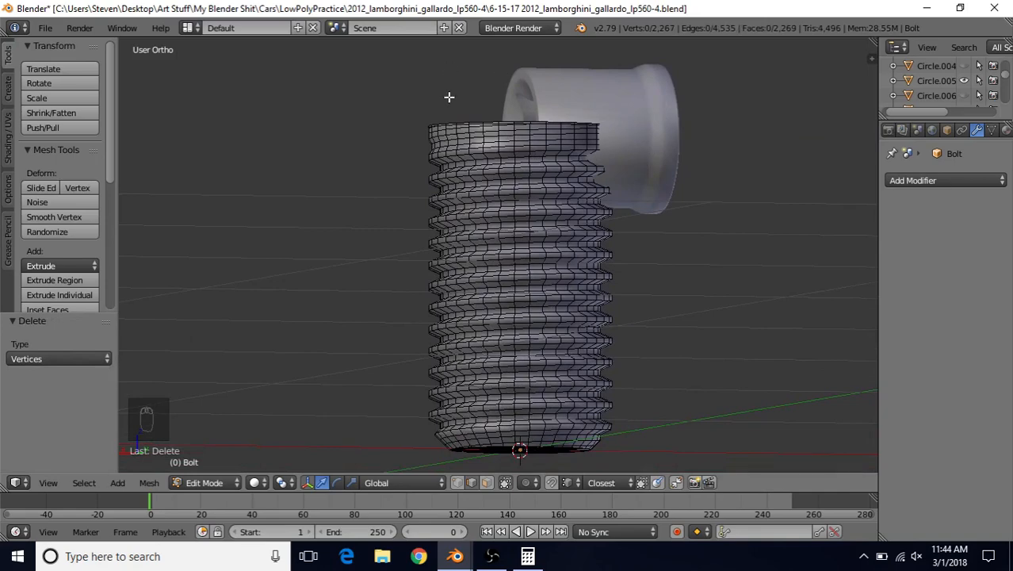
middle_click_drag(553, 302, 454, 220)
- Join the threaded shaft into the star-socket bolt head object in Object Mode
key("Tab")
scroll(539, 188, "up", 2)
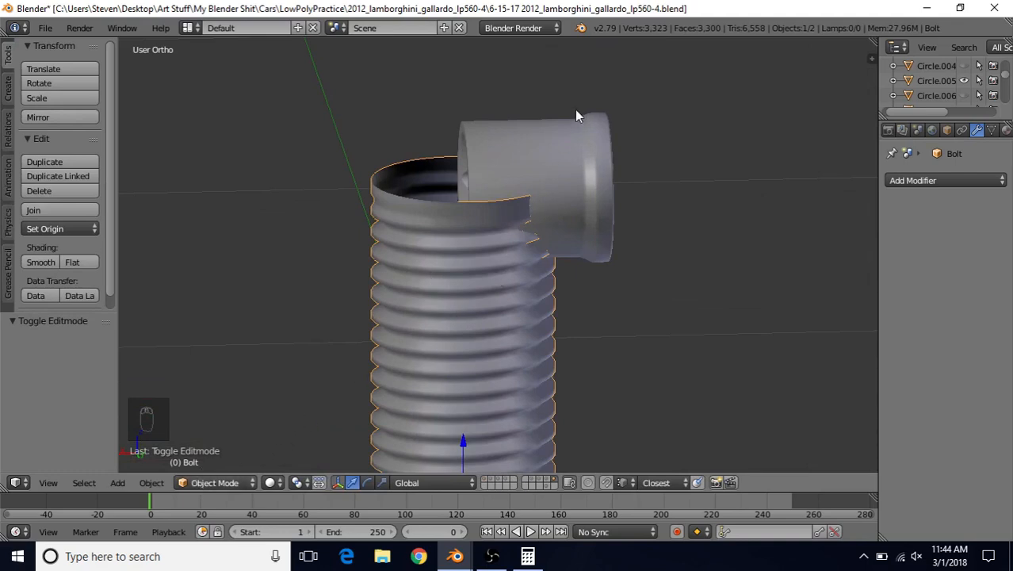
right_click(589, 154, "shift")
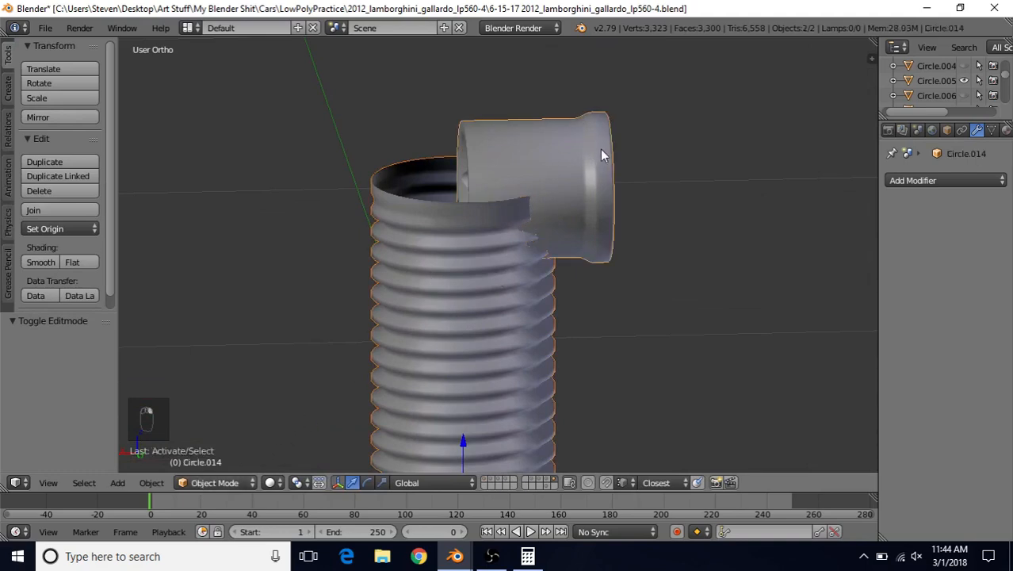
key("ctrl+j")
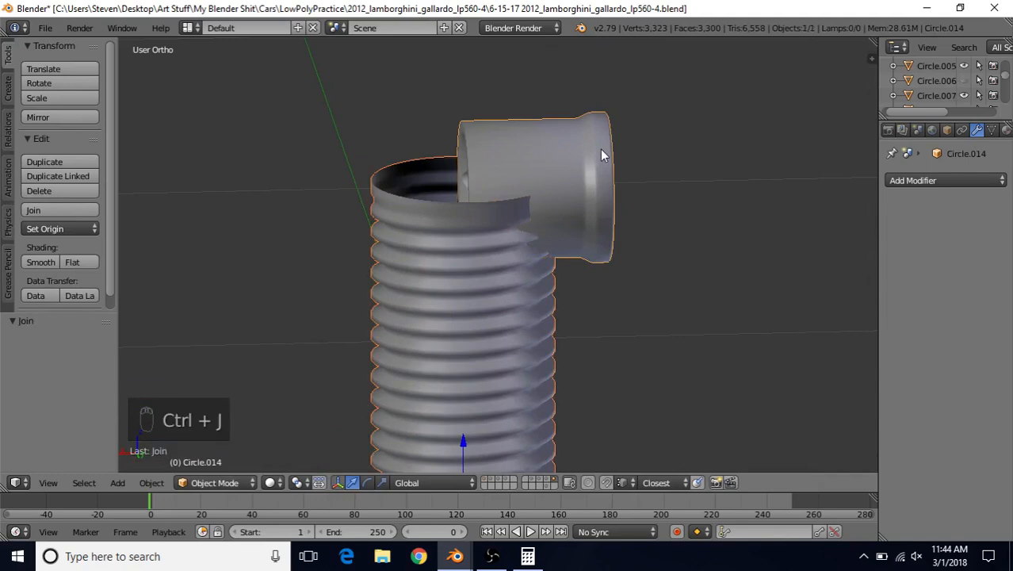
- Rotate the linked threaded shaft mesh 90° about the global Y axis and scale it uniformly to about 0.453
key("Tab")
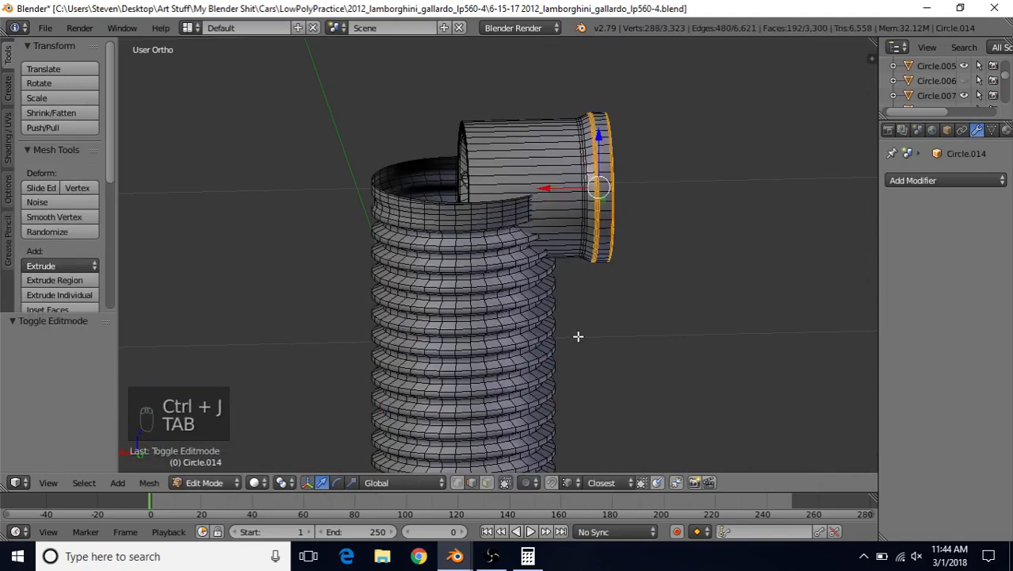
middle_click_drag(579, 334, 594, 288)
right_click(452, 273)
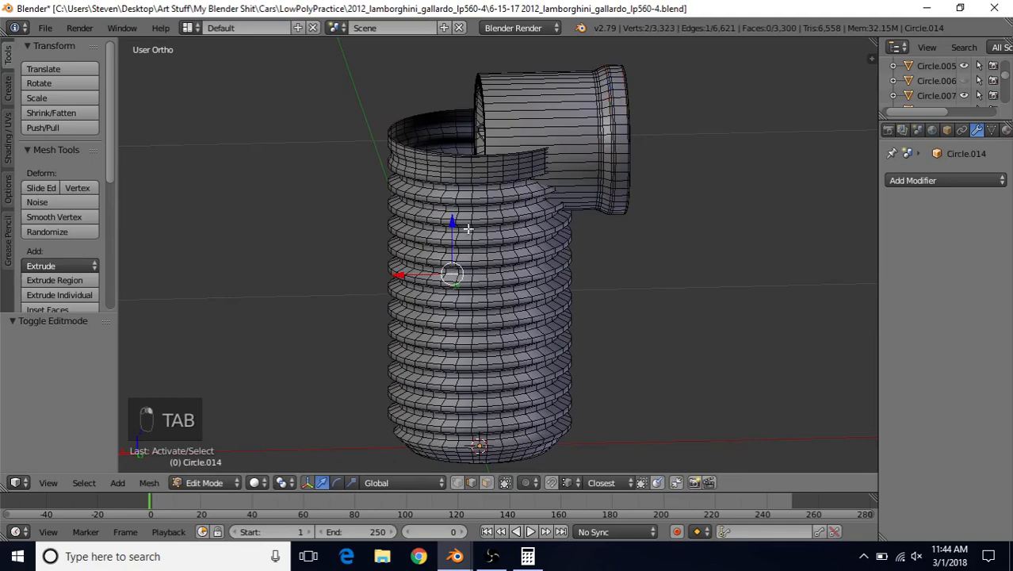
key("ctrl+l")
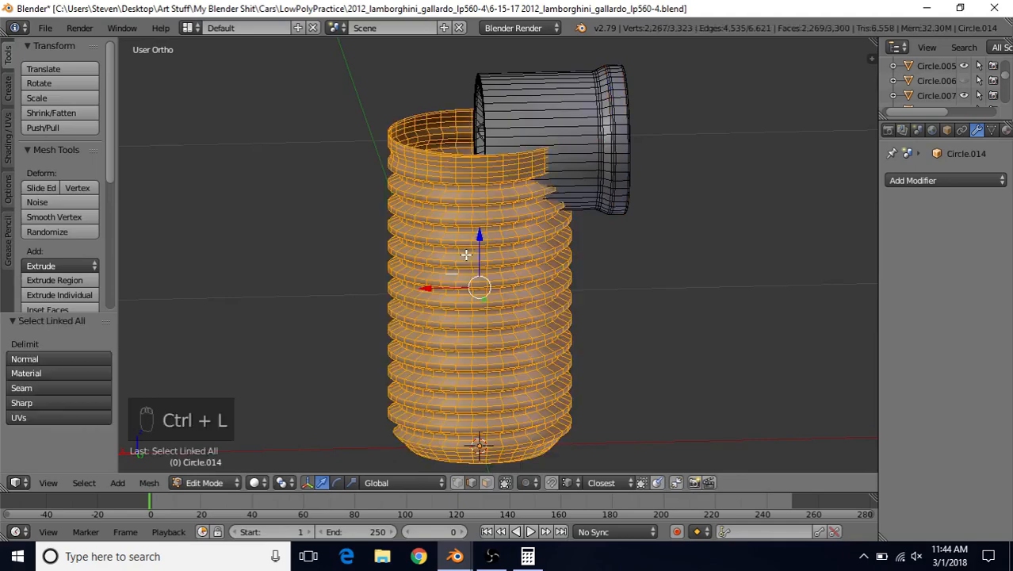
key("r")
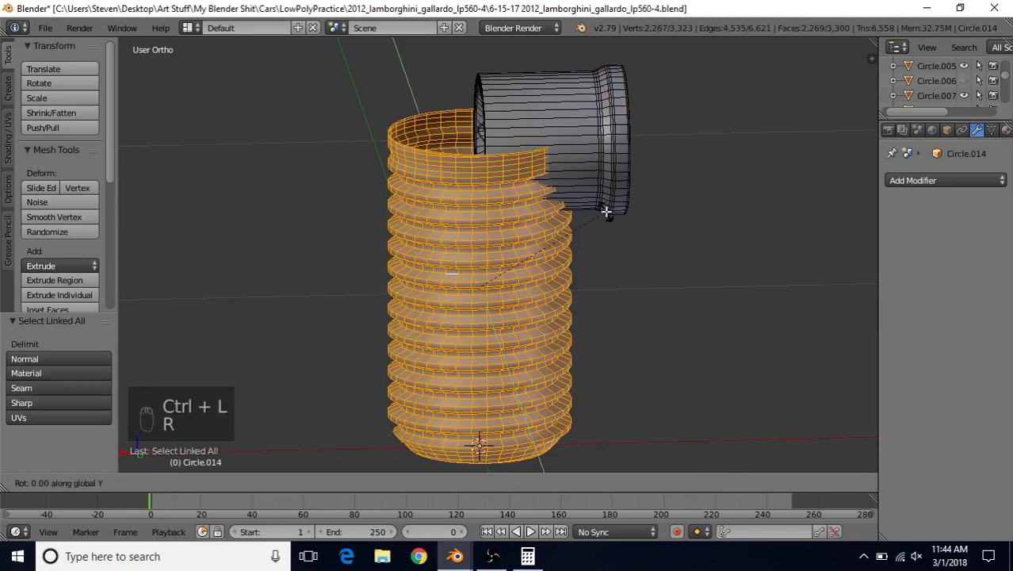
key("y")
key("9")
key("0")
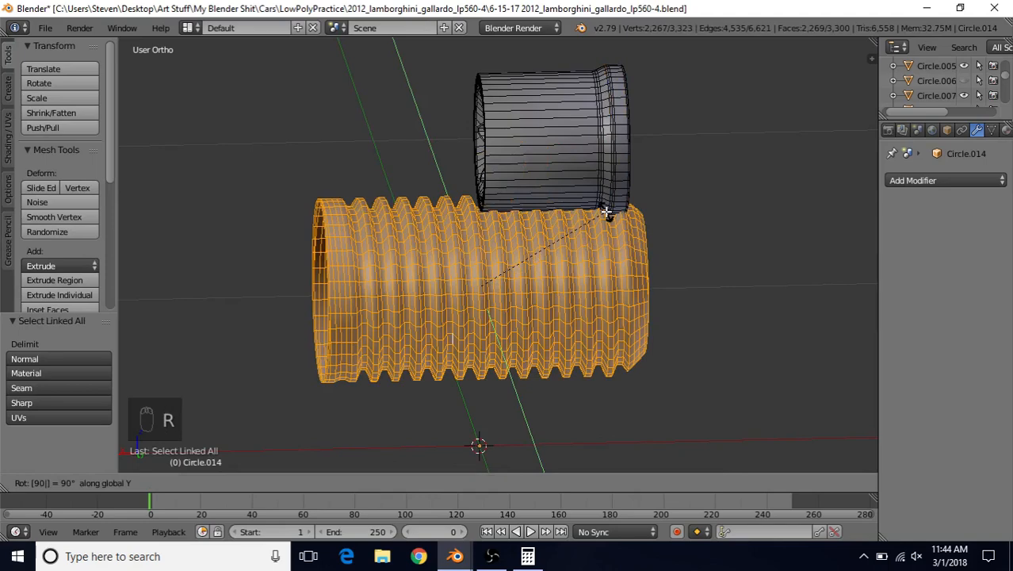
left_click(605, 212)
key("s")
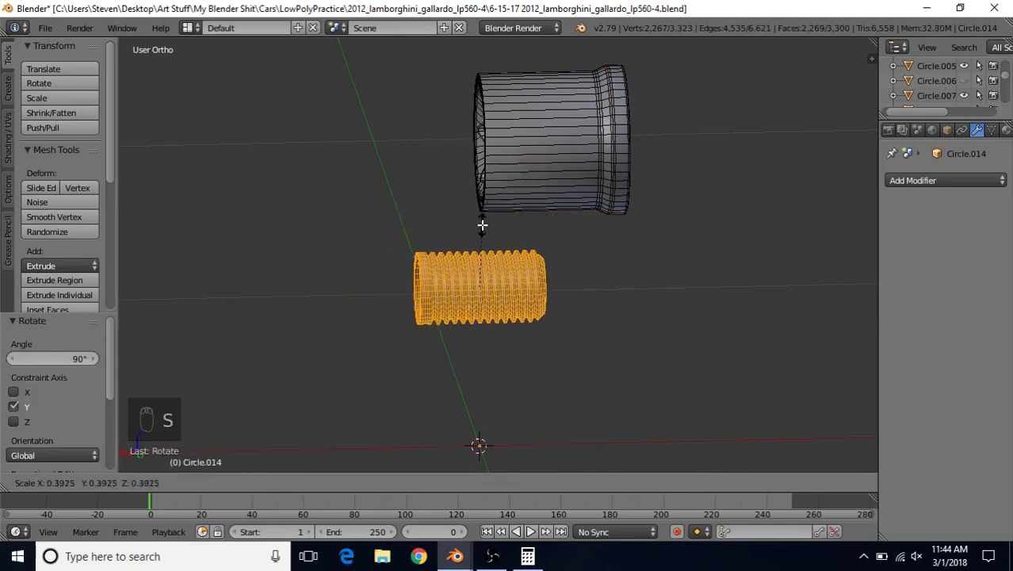
left_click(486, 219)
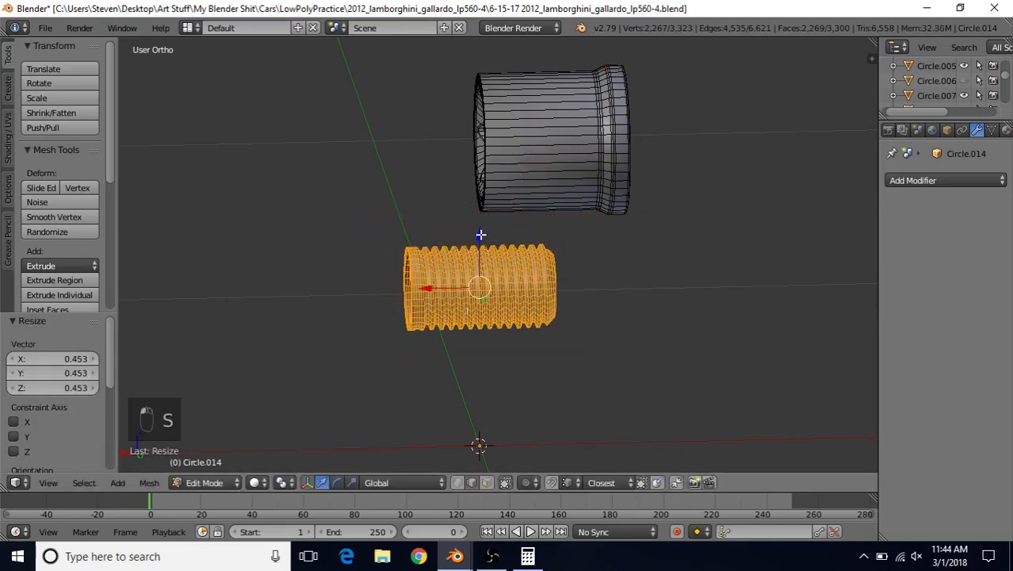
mouse_move(543, 208)
middle_mouse_down()
mouse_move(527, 196)
mouse_move(518, 220)
mouse_move(652, 215)
mouse_move(558, 210)
middle_mouse_up()
key("g")
key("z")
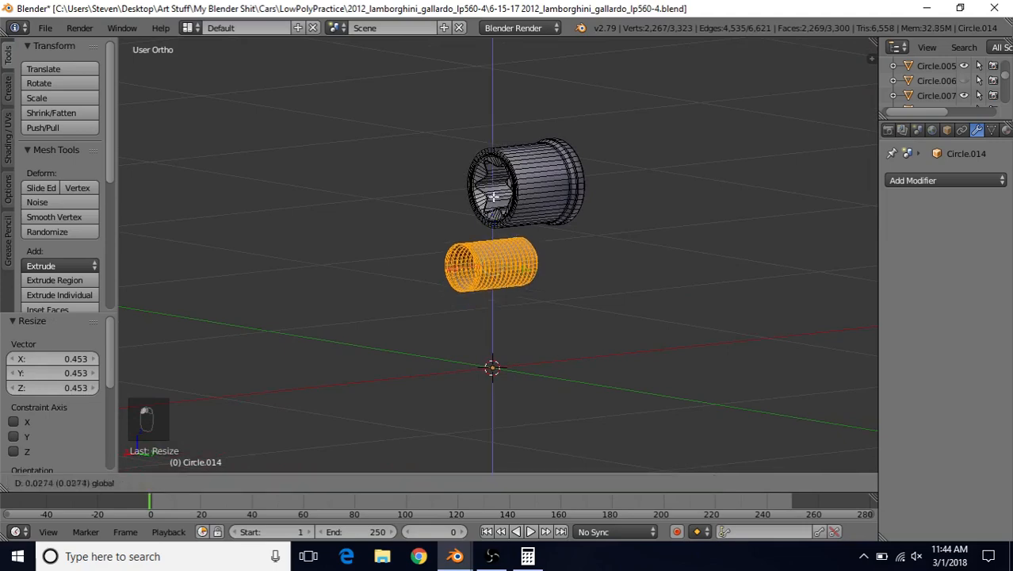
left_click_drag(509, 143, 499, 179)
right_click(499, 179)
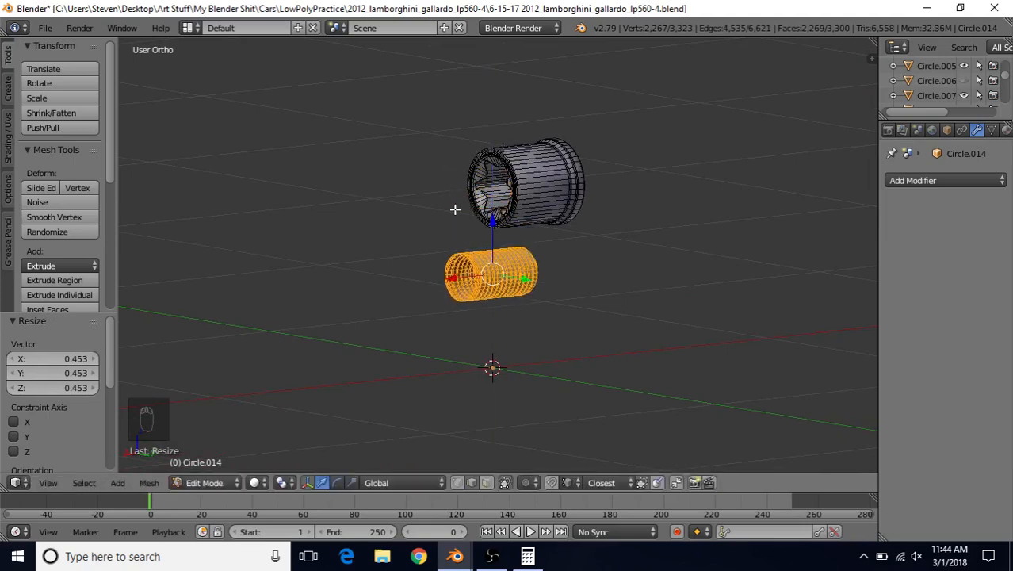
middle_click_drag(455, 210, 470, 330)
scroll(470, 330, "up", 8)
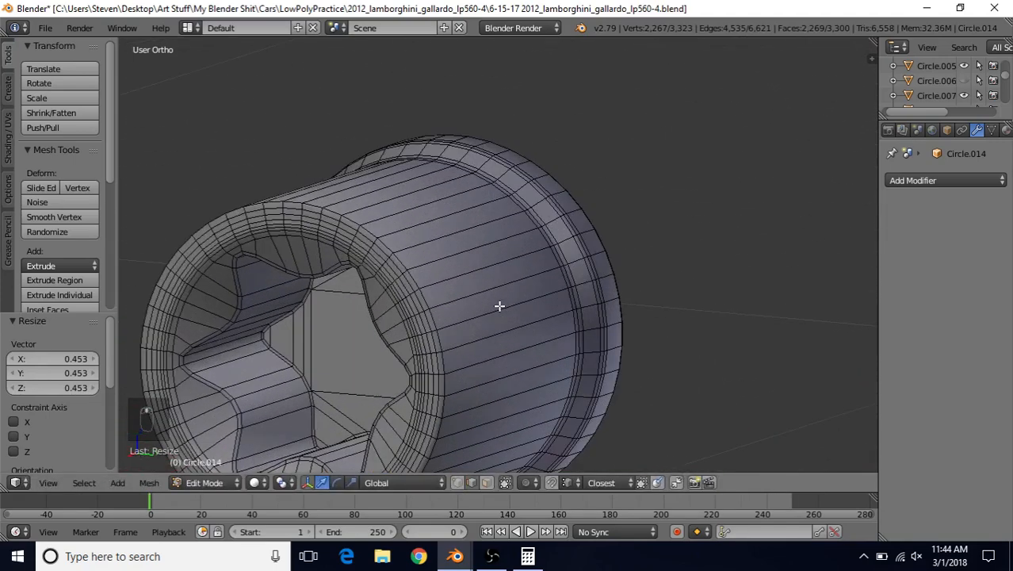
- Snap the 3D cursor to the centre of the edge loop beside the bolt head's flared rim
right_click(542, 235, "alt")
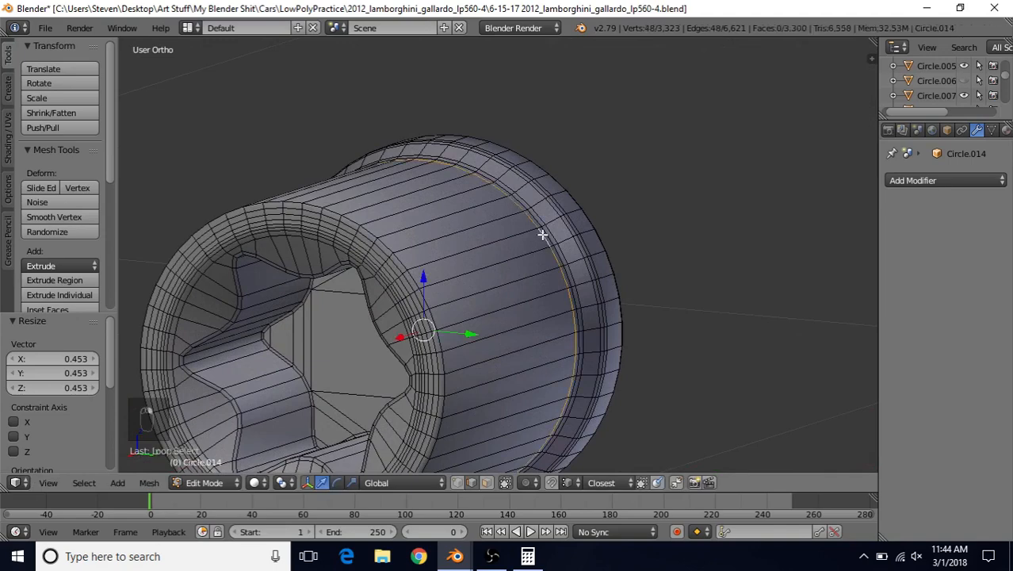
middle_click_drag(526, 291, 555, 238)
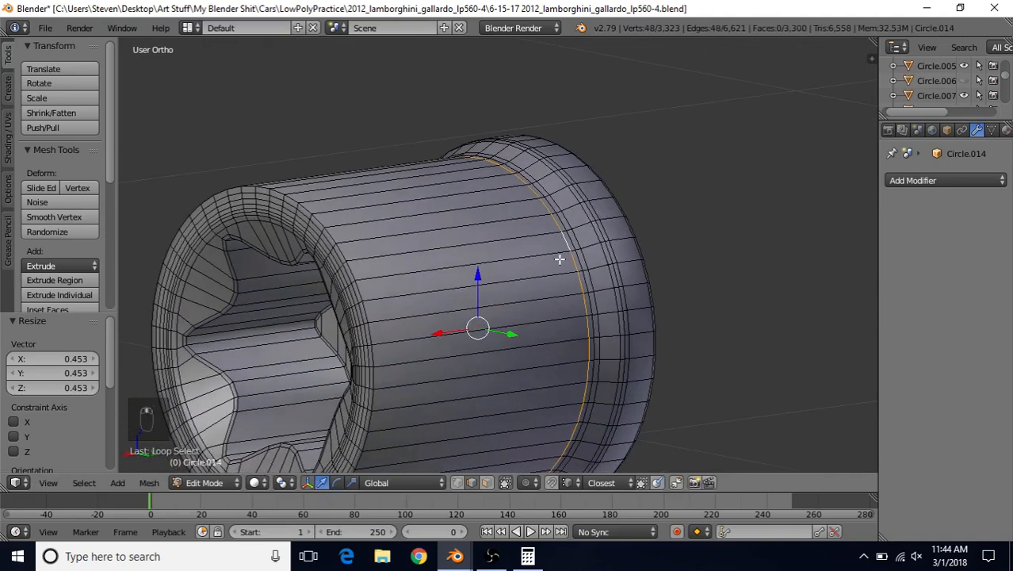
scroll(551, 286, "down", 3)
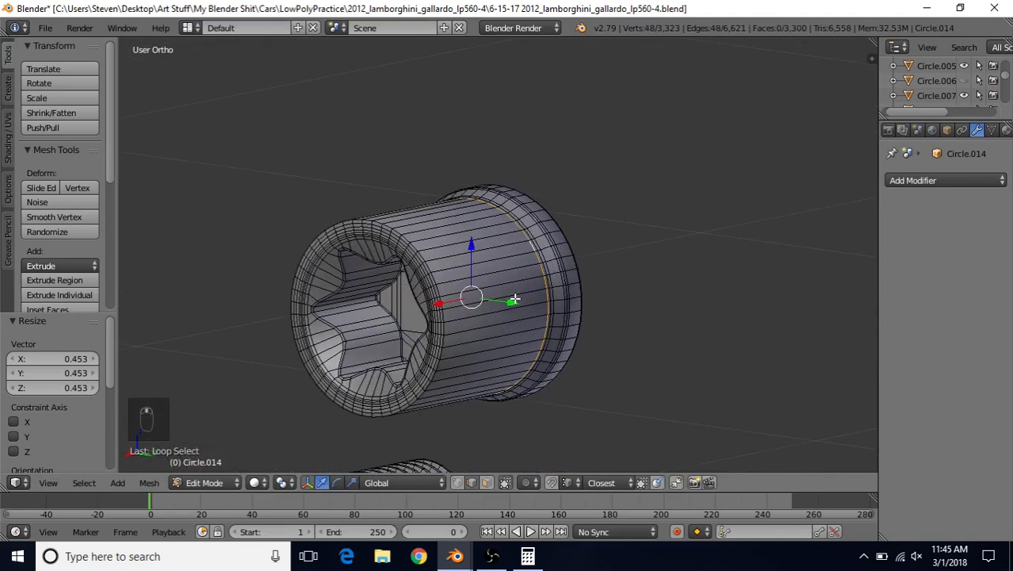
key("shift+s")
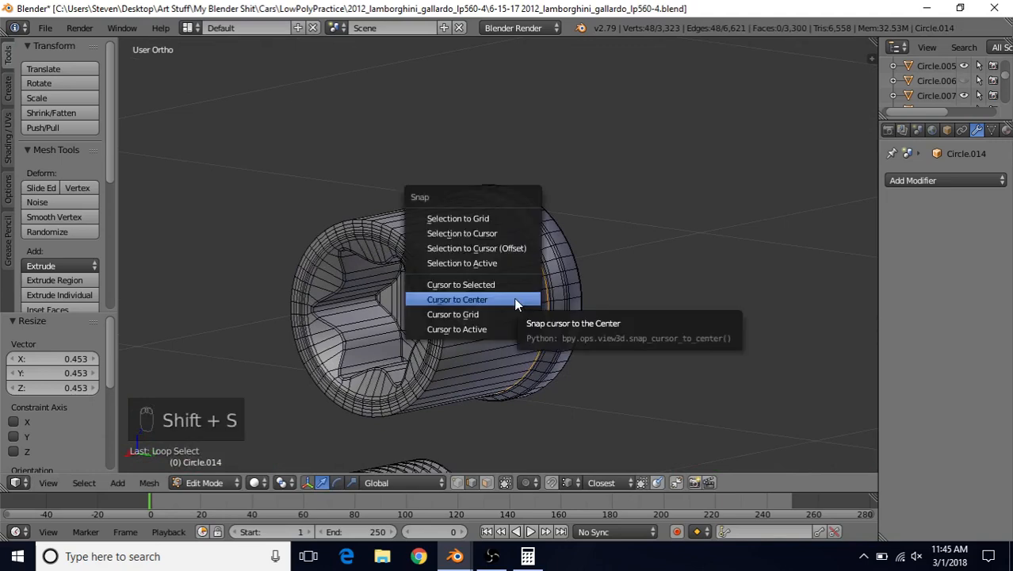
left_click(439, 287)
middle_click_drag(462, 293, 418, 306)
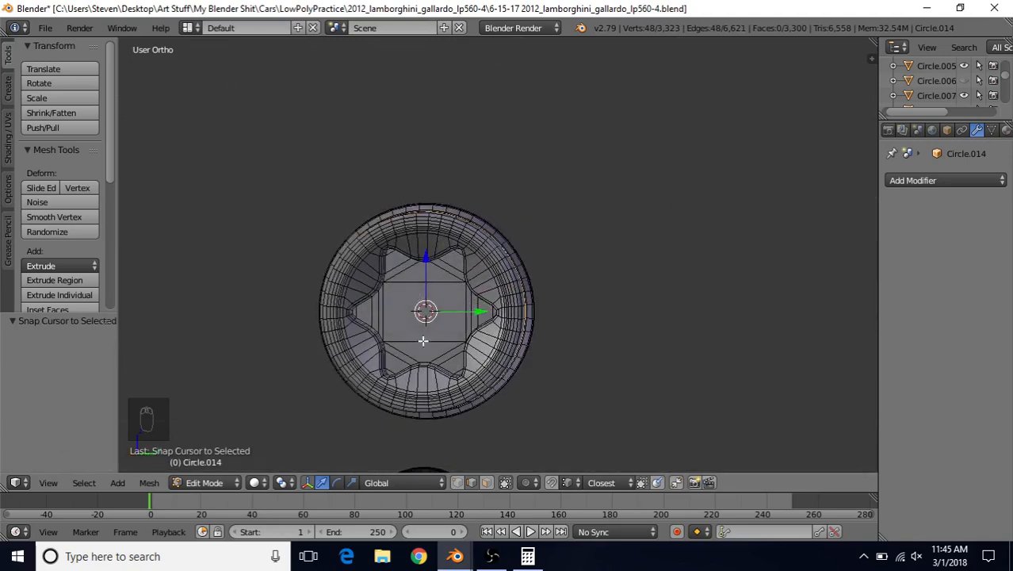
- Select the linked threaded shaft mesh and snap it to the 3D cursor with Selection to Cursor (Offset)
middle_click_drag(581, 282, 535, 250)
right_click(438, 325)
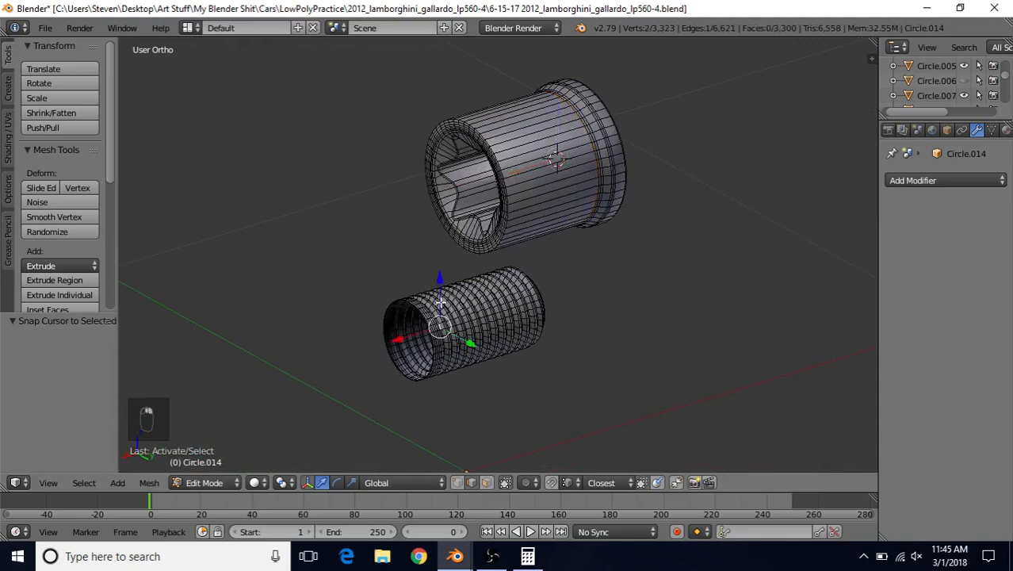
key("ctrl+l")
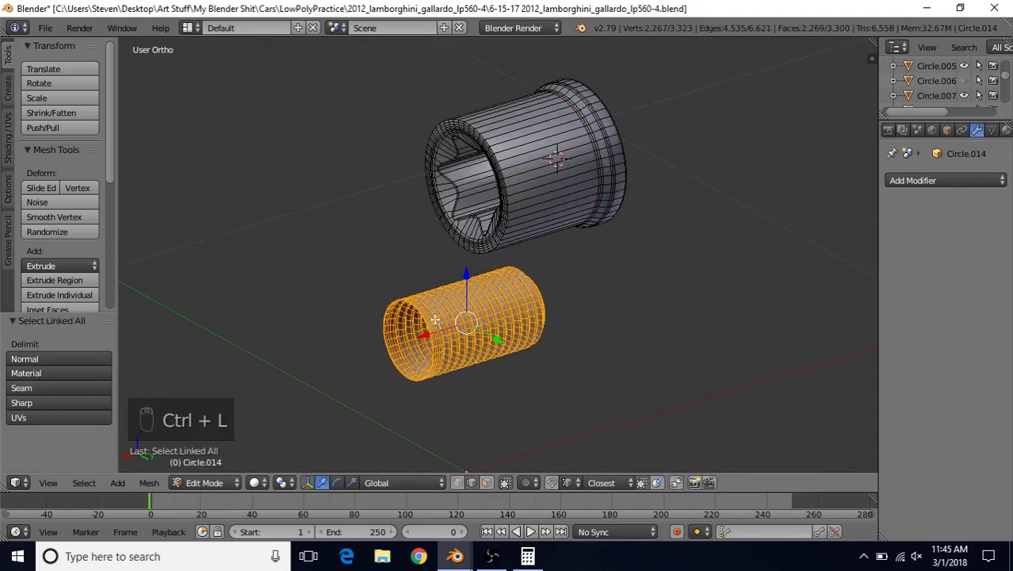
key("shift+s")
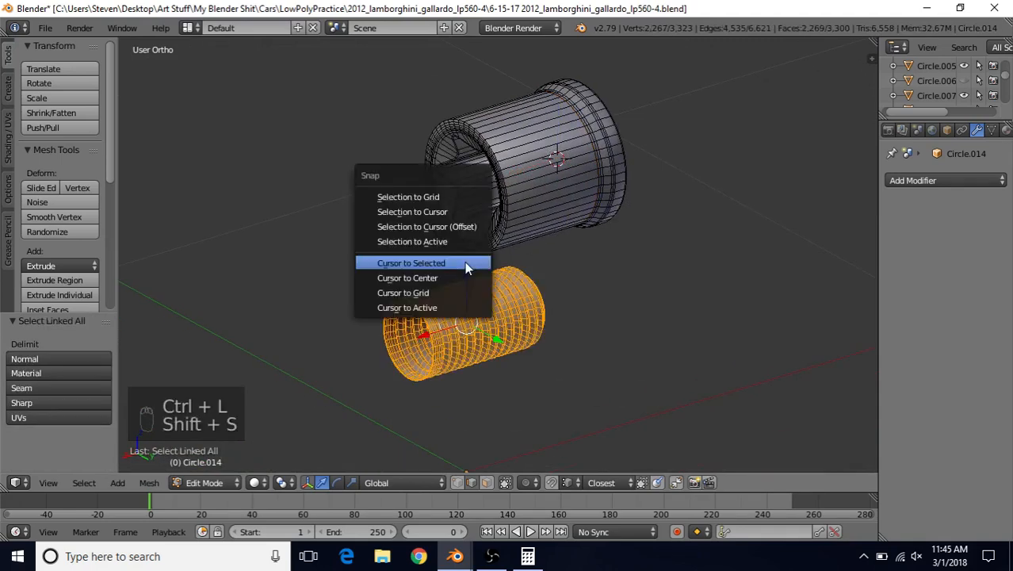
left_click(421, 228)
middle_click_drag(460, 219, 488, 214)
- Move the threaded shaft out beyond the head's flared end along global X, by about -0.345 and a further -0.086
left_click_drag(531, 178, 741, 191)
scroll(690, 240, "down", 3)
middle_click_drag(664, 229, 532, 256)
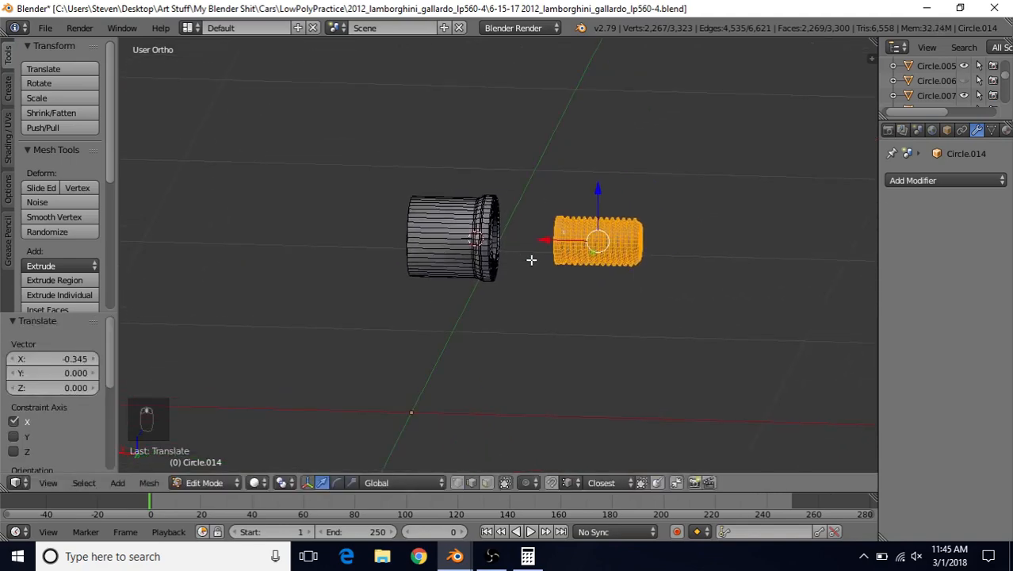
scroll(534, 256, "up", 2)
left_click_drag(599, 232, 643, 236)
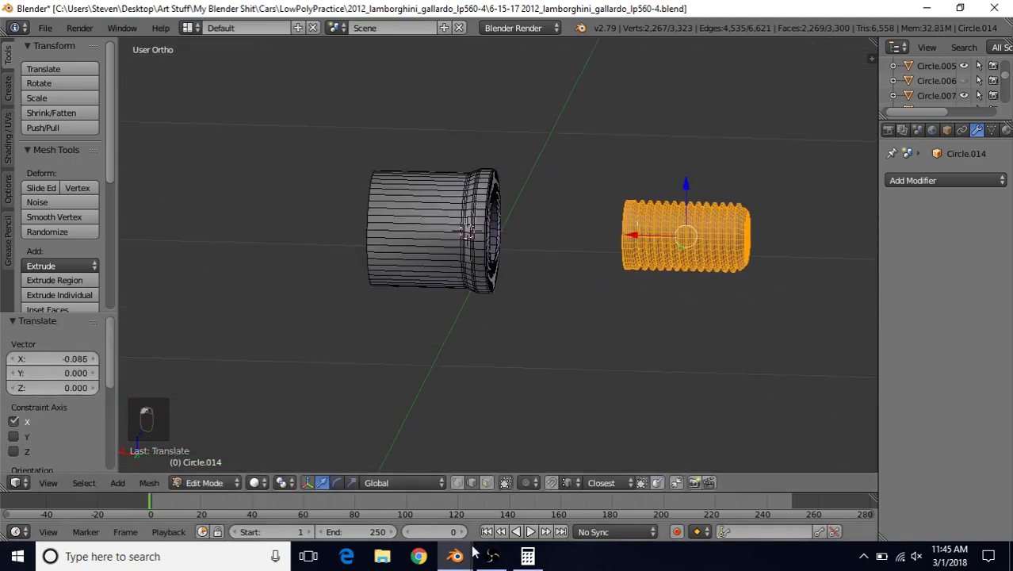
- Compare with the finished bolt in the practice28 rim4 practice V17a file and move the threaded shaft another -0.019 along X
mouse_move(455, 556)
left_click(381, 499)
middle_click_drag(470, 308, 493, 310)
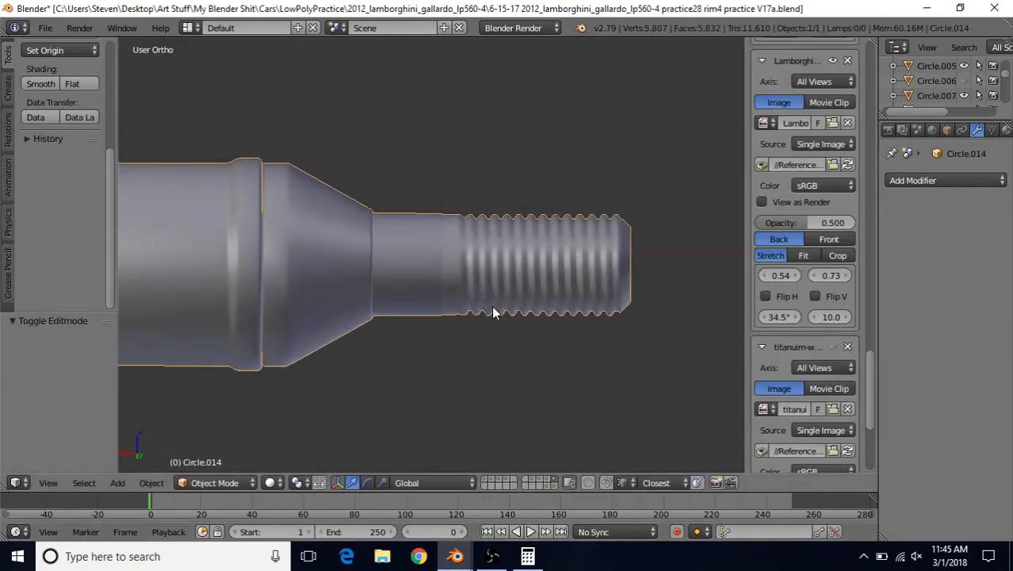
scroll(444, 286, "down", 2)
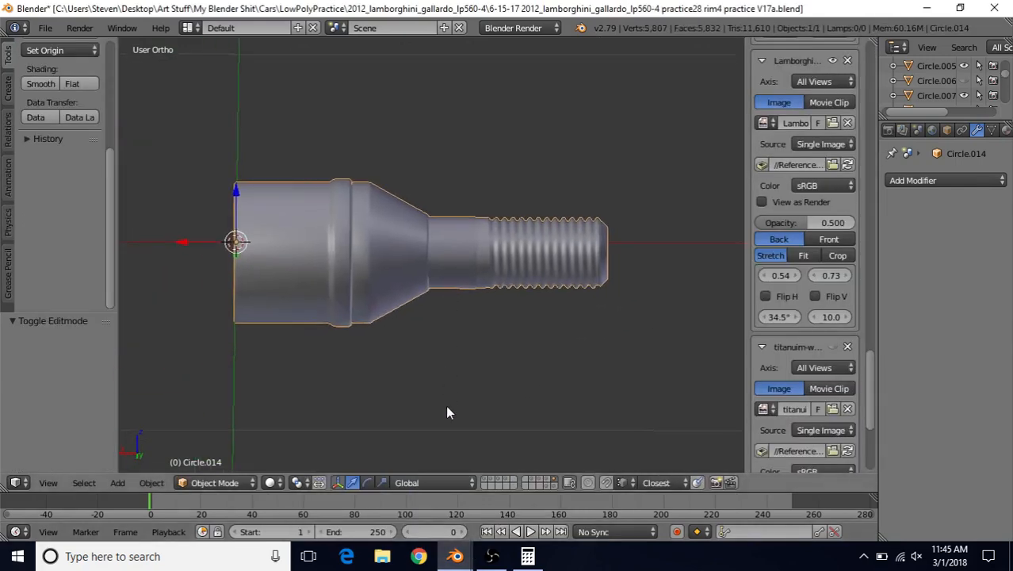
mouse_move(455, 556)
left_click(526, 492)
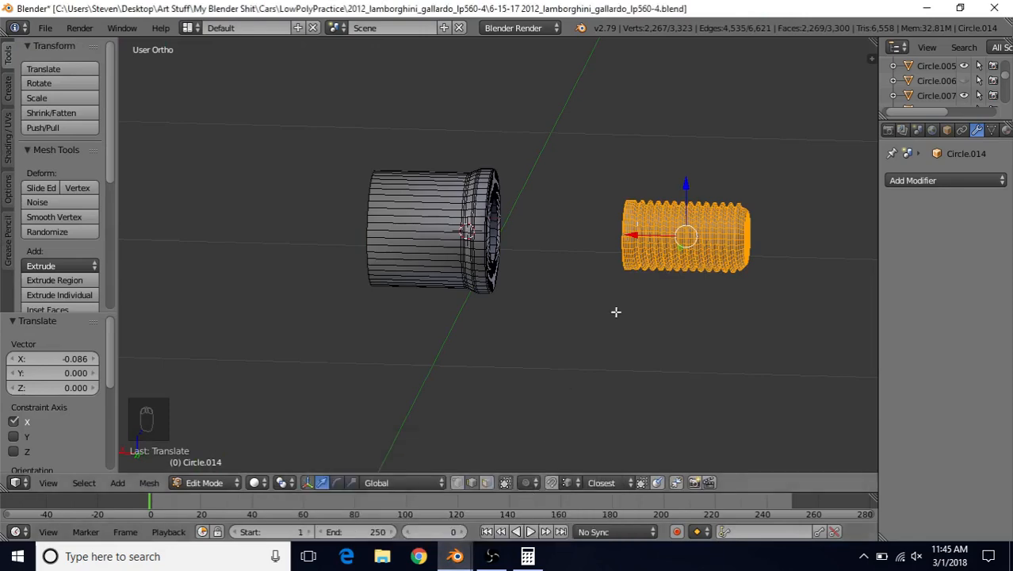
left_click_drag(642, 236, 653, 237)
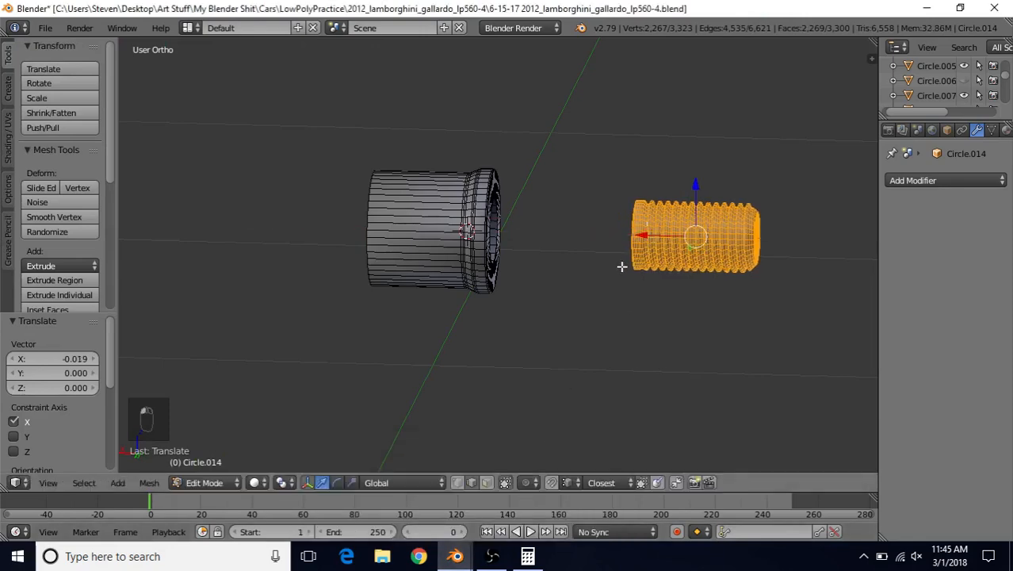
- Select the open-end edge loop of the threaded shaft that faces the bolt head
middle_click_drag(620, 267, 536, 278, "shift")
scroll(506, 294, "up", 3)
scroll(496, 295, "up", 4)
scroll(537, 278, "up", 3)
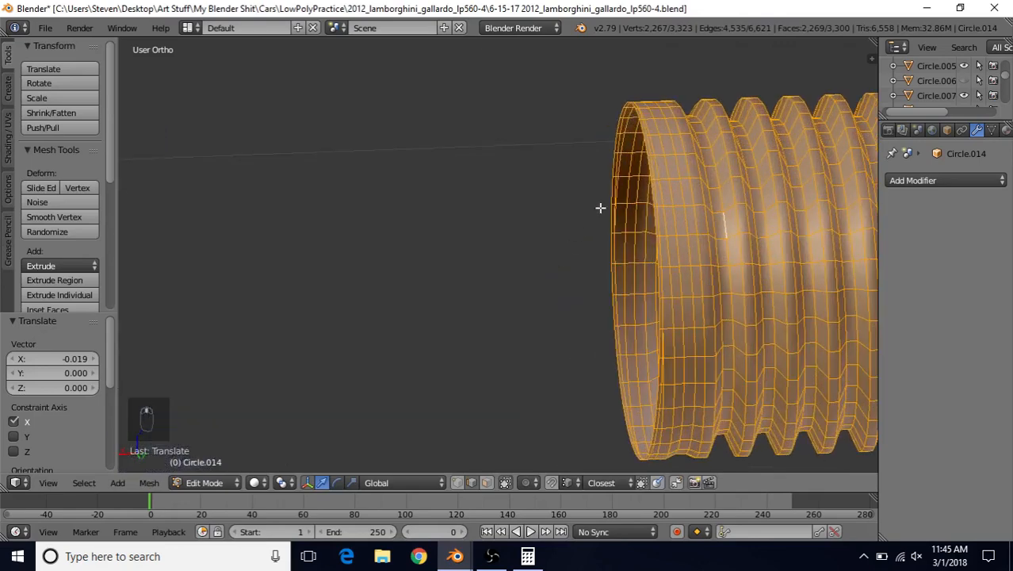
right_click(640, 128, "alt")
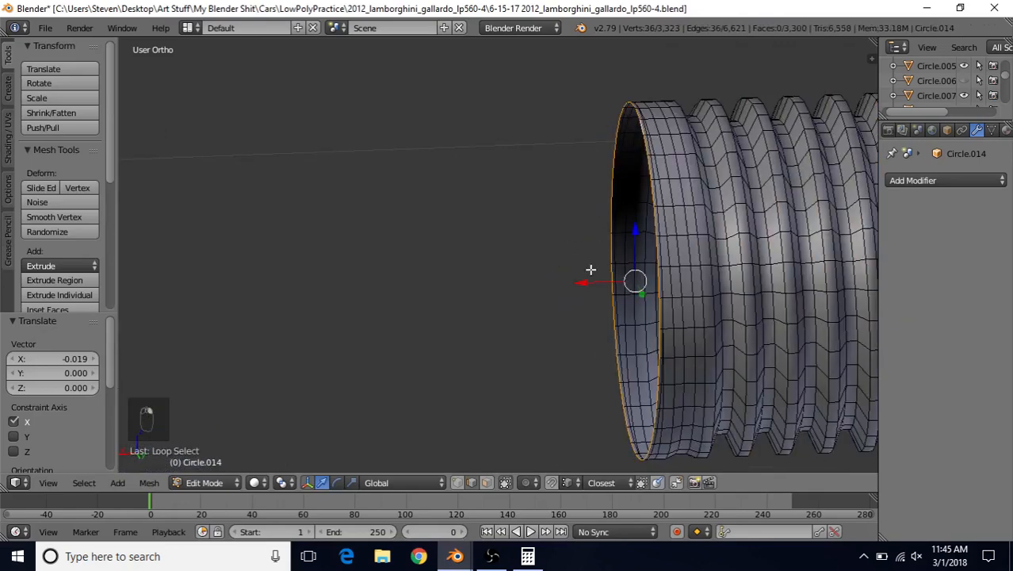
middle_click_drag(591, 271, 571, 247)
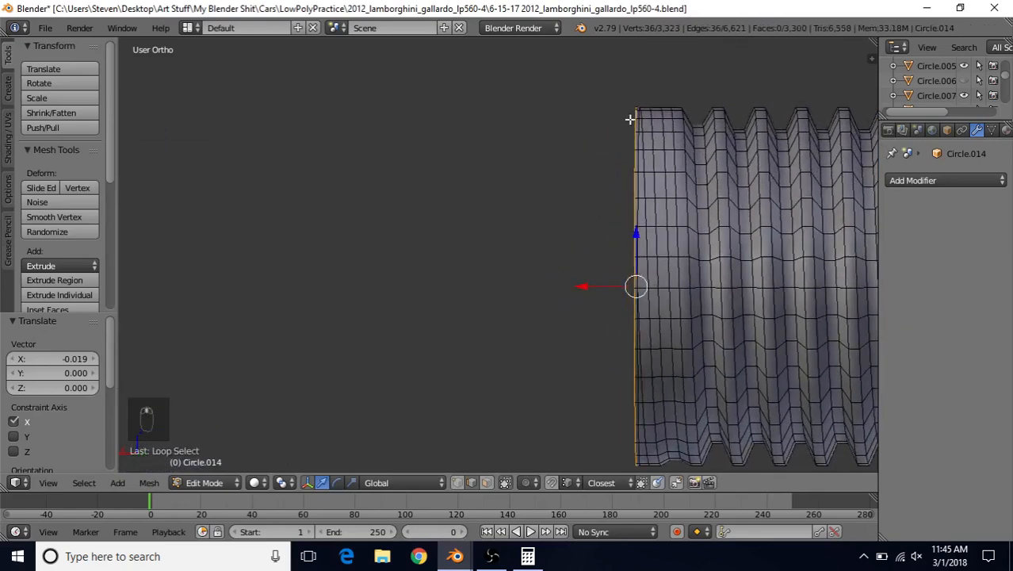
scroll(595, 254, "down", 2)
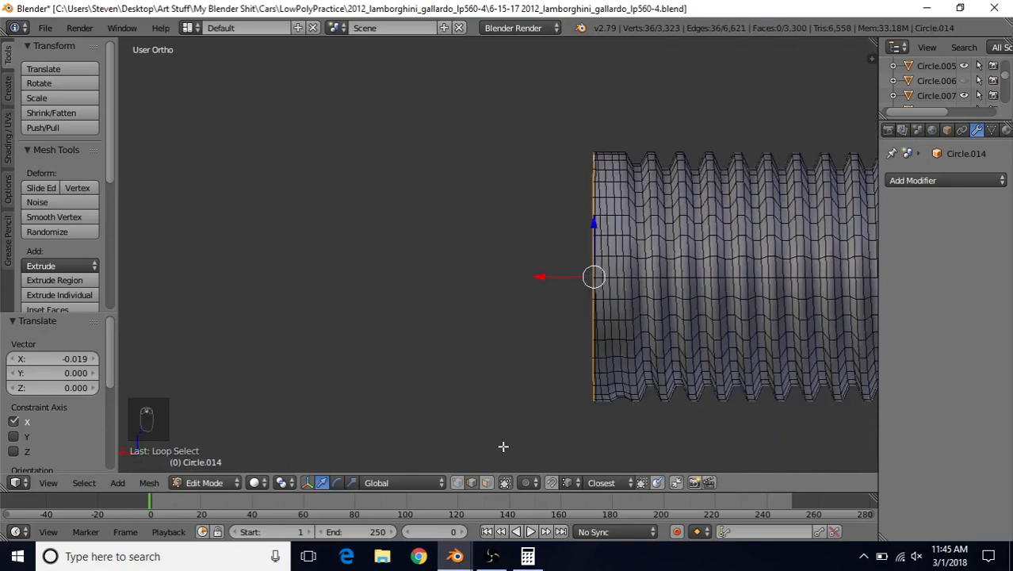
- Examine how the head, cone and shaft connect on the finished bolt in the V17a file, in Object and Edit Mode, and return to the working file
left_click(456, 556)
left_click(419, 519)
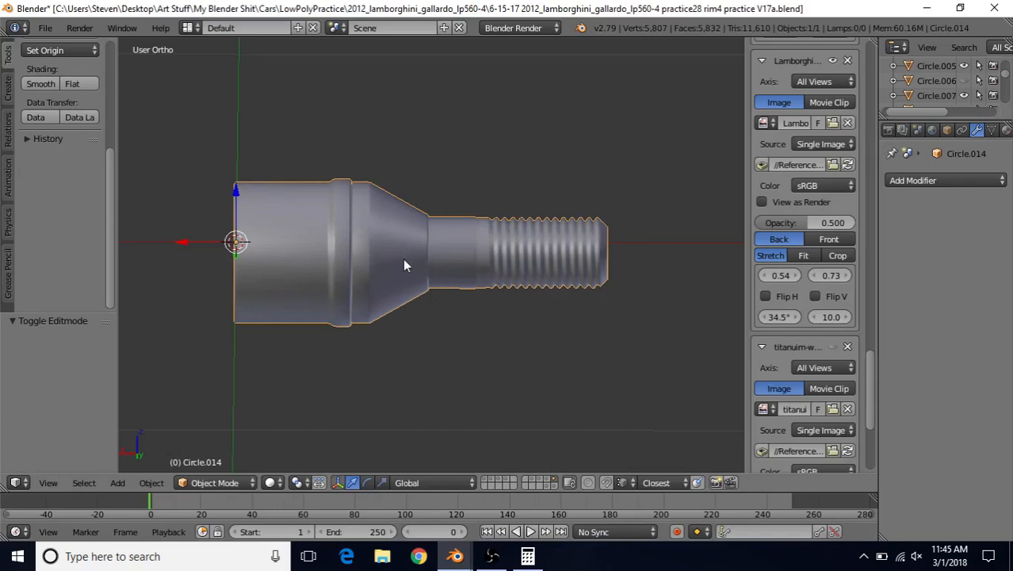
key("Tab")
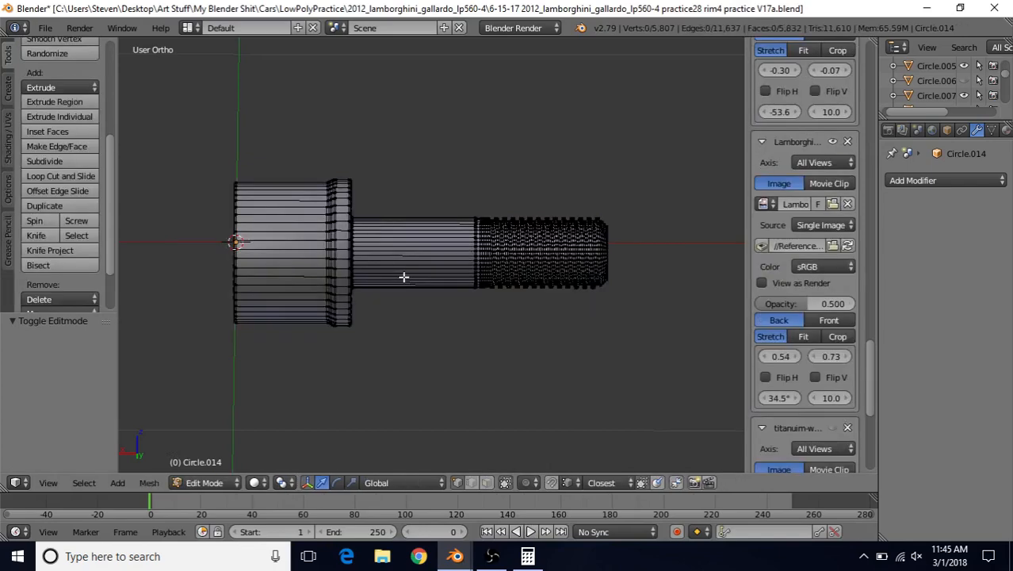
middle_click_drag(403, 277, 535, 287)
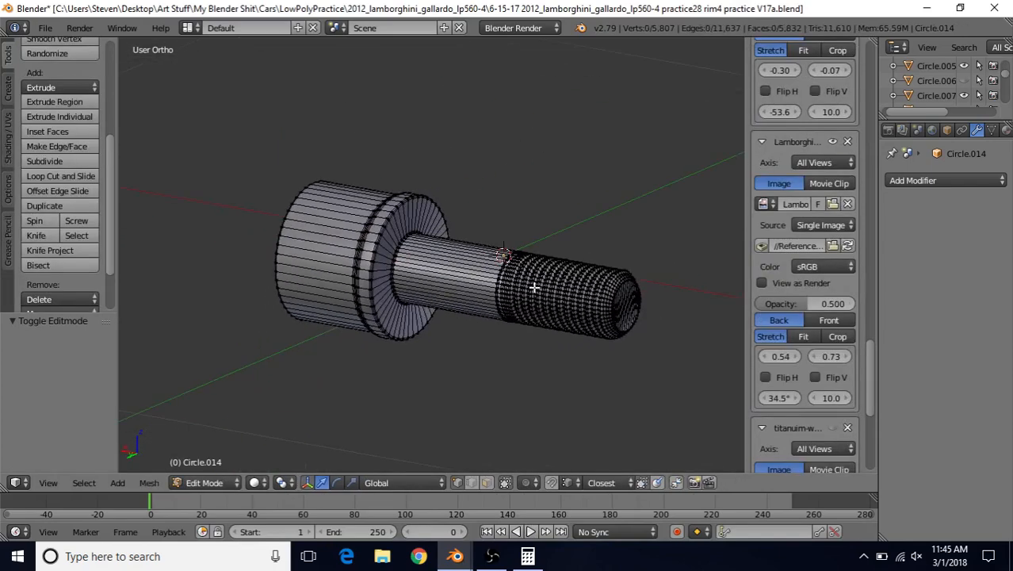
scroll(452, 288, "up", 1)
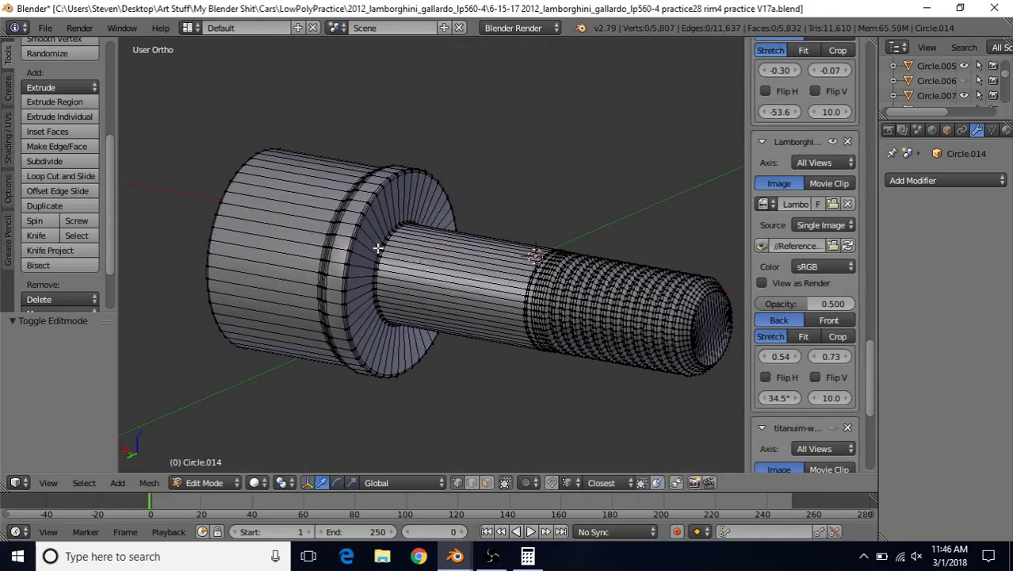
key("Tab")
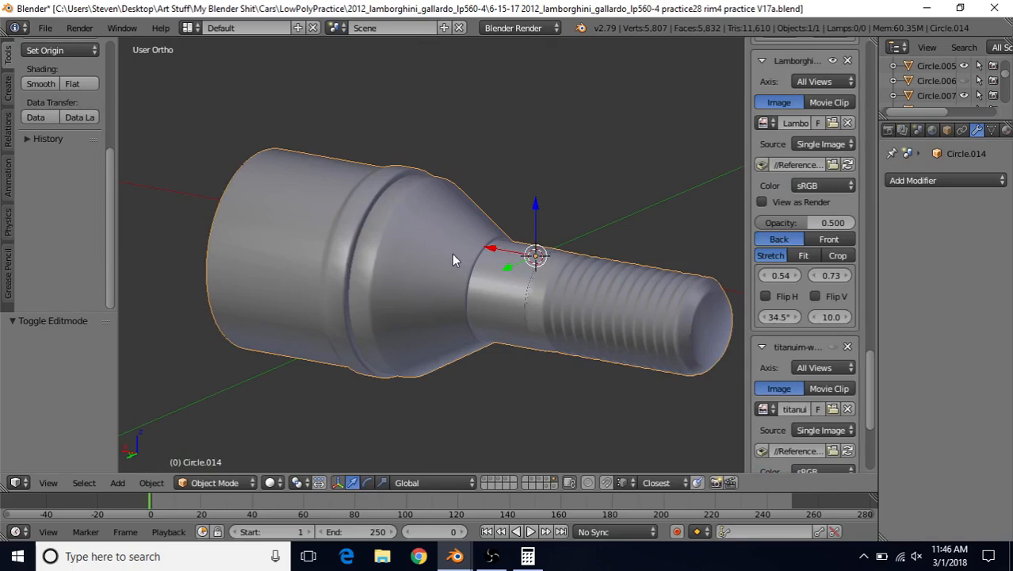
middle_click_drag(452, 260, 475, 281)
key("Tab")
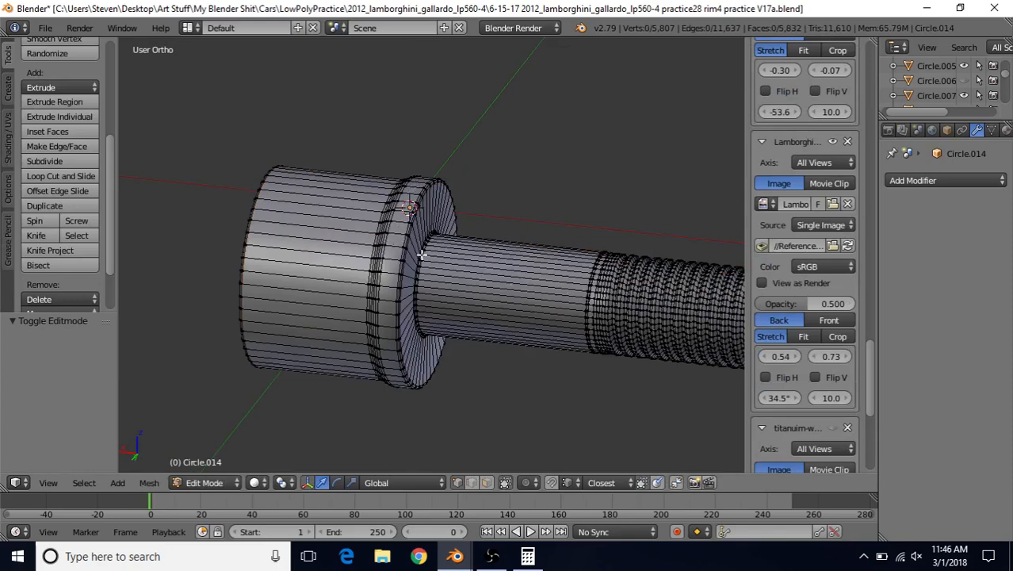
key("Tab")
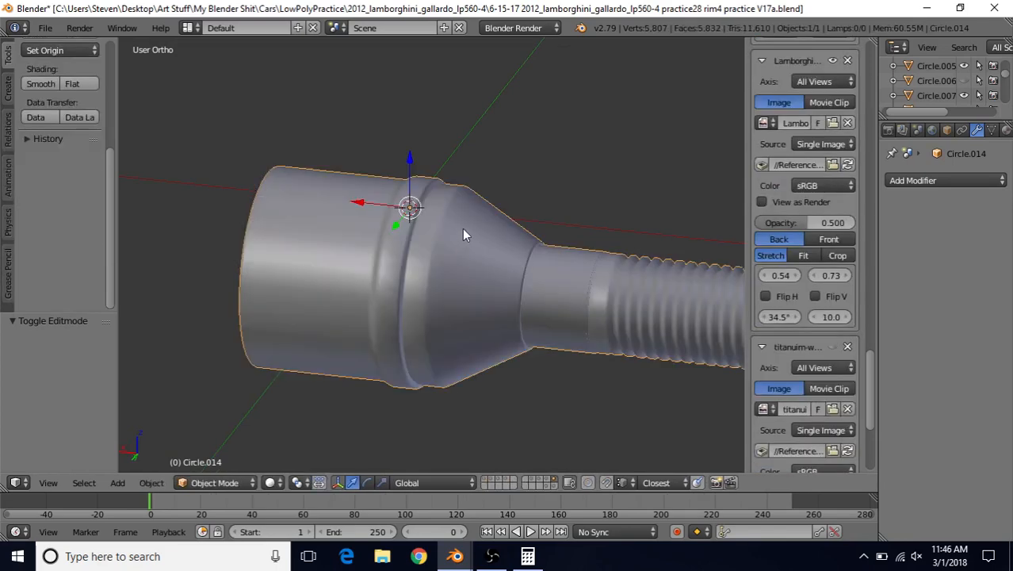
key("Tab")
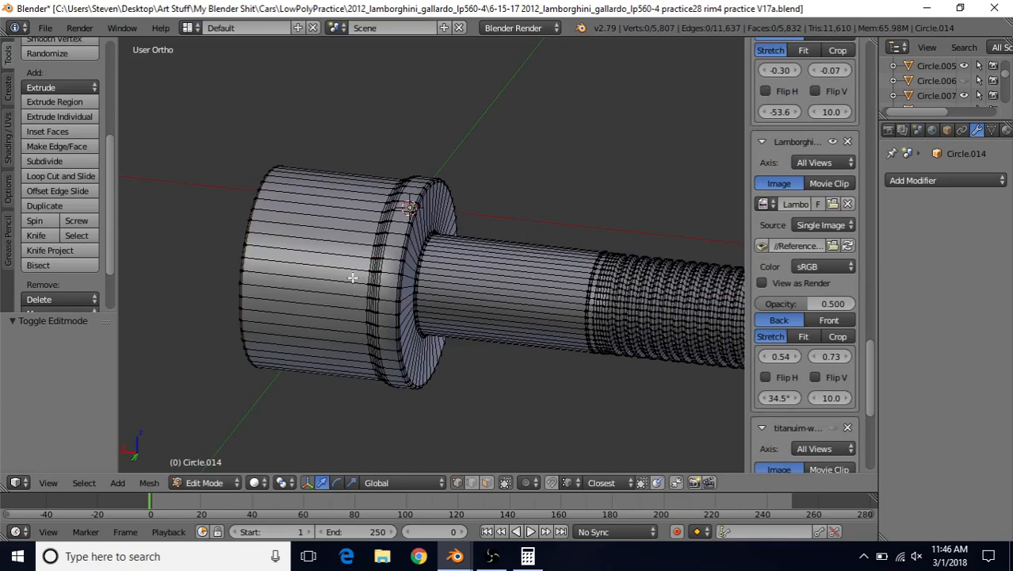
scroll(519, 325, "down", 3)
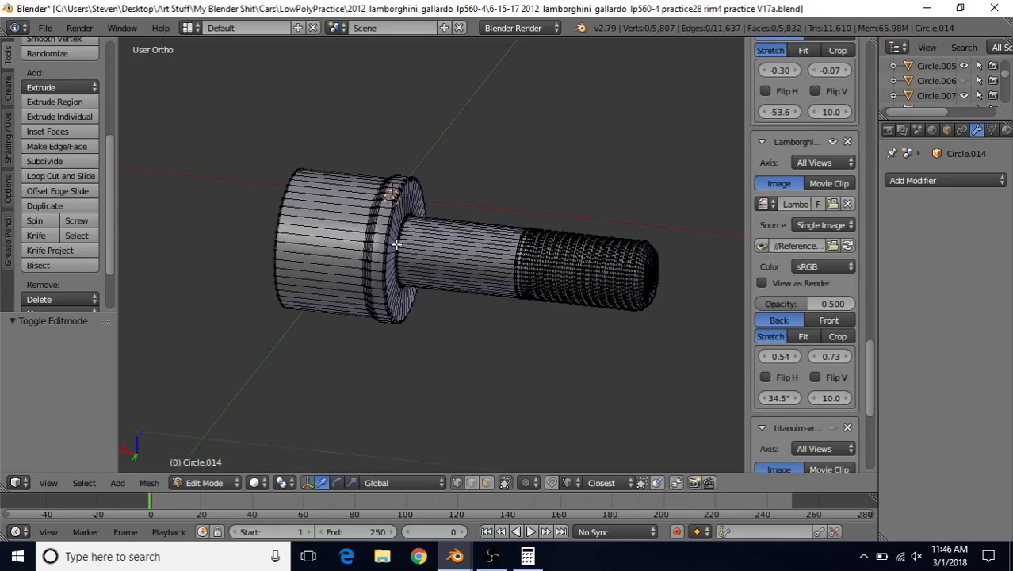
scroll(396, 244, "up", 4)
middle_click_drag(396, 241, 477, 346)
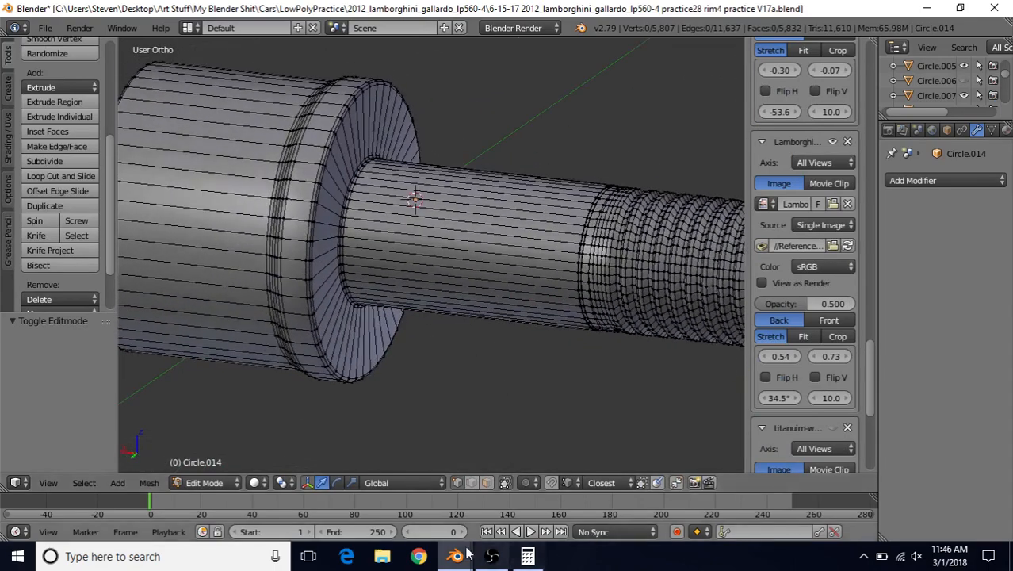
mouse_move(455, 557)
left_click(520, 495)
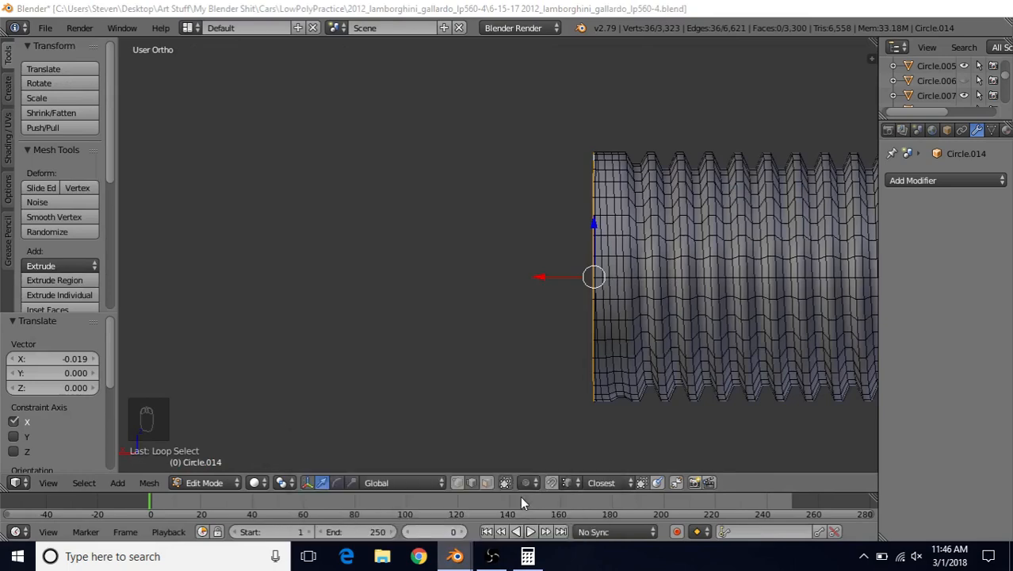
- Extrude the shaft's open-end edge loop toward the bolt head by about 0.223 along X to form the smooth shank
scroll(541, 300, "down", 3)
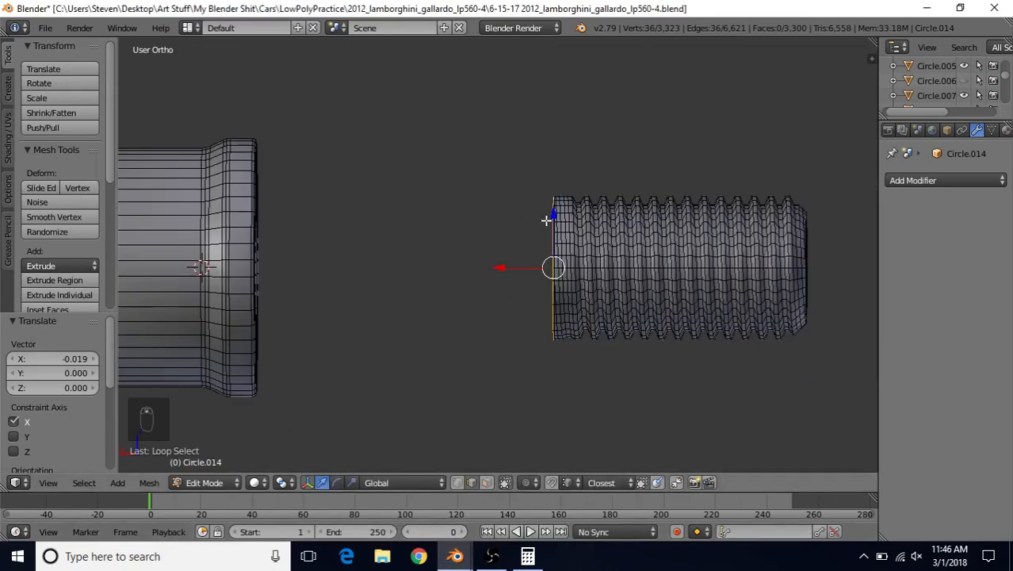
scroll(531, 226, "up", 1)
key("e")
right_click(462, 179)
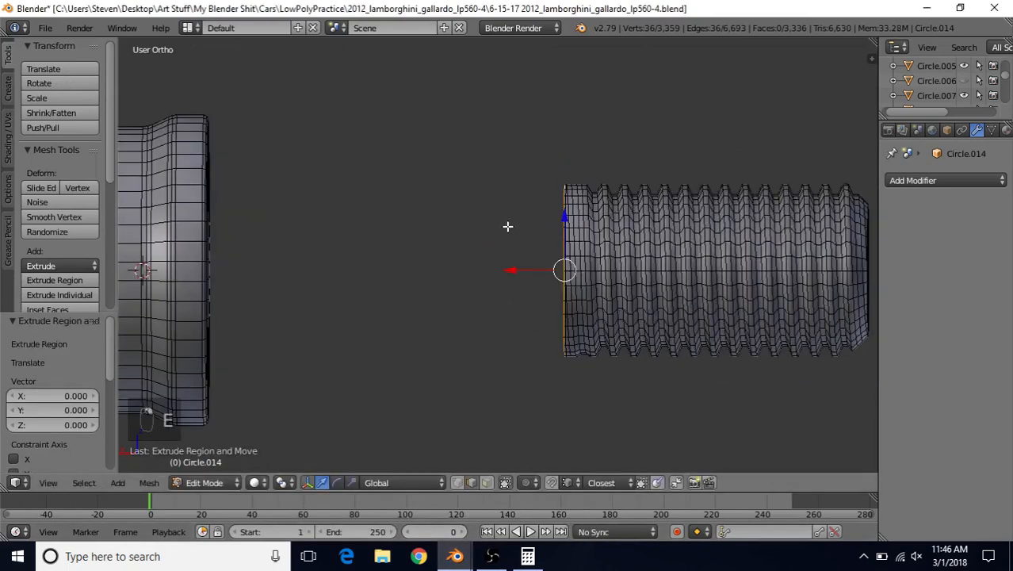
left_click_drag(517, 270, 254, 249)
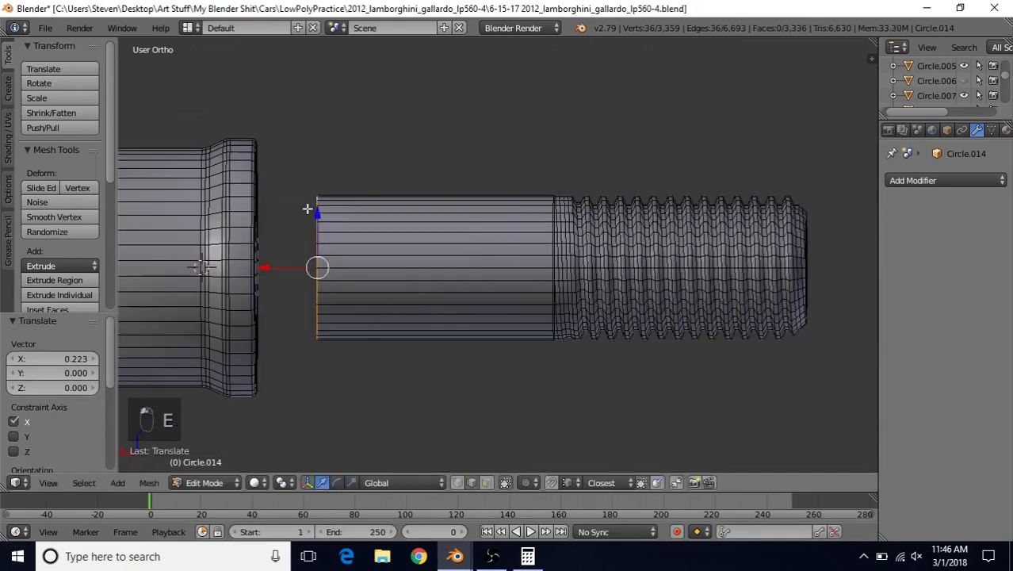
- Scale up the inner edge loop on the underside of the bolt head's flange by about 1.324
middle_click_drag(253, 249, 422, 242)
scroll(429, 247, "up", 4)
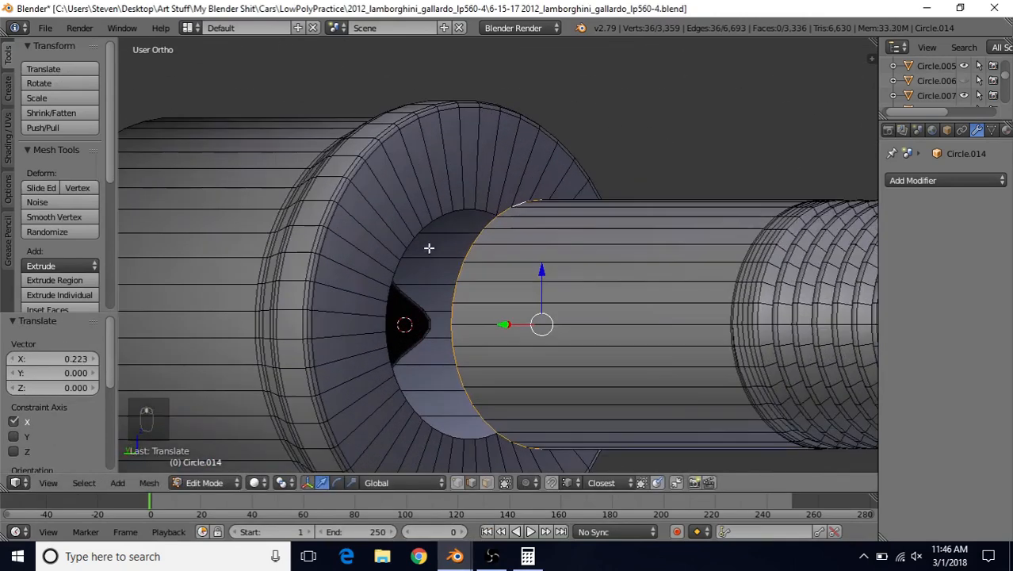
scroll(473, 220, "up", 2)
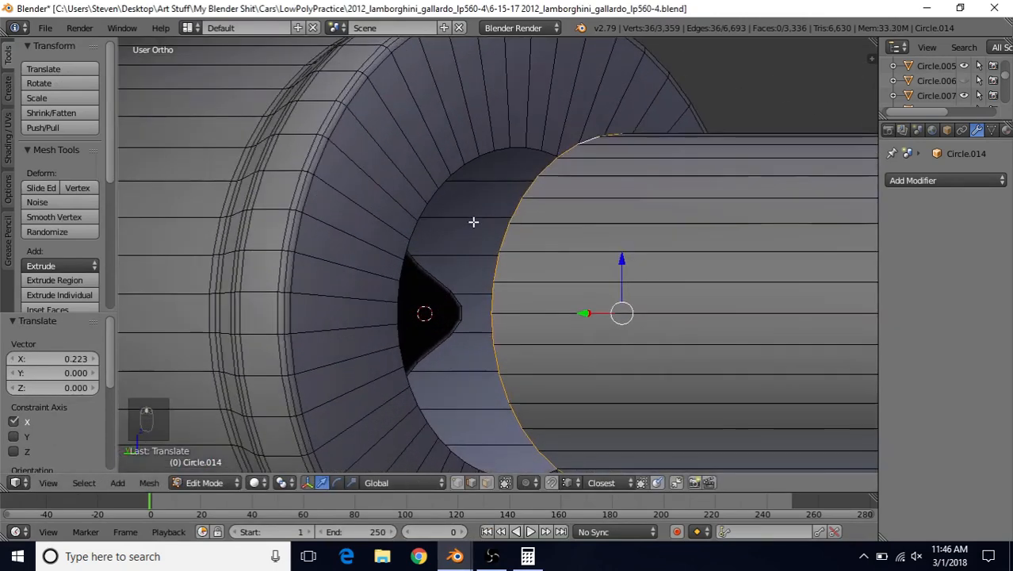
right_click(474, 154, "alt")
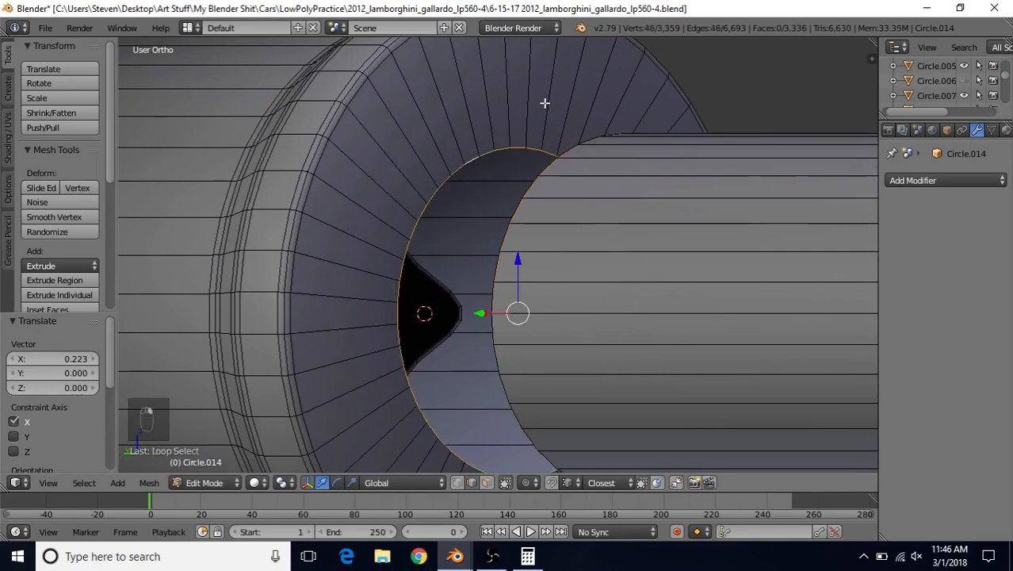
key("s")
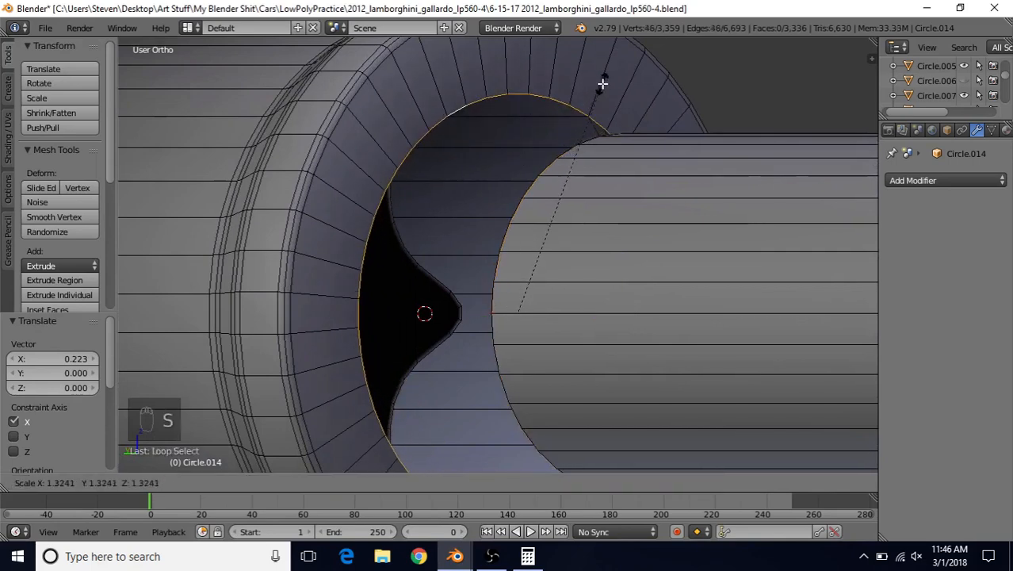
left_click(602, 83)
mouse_move(569, 248)
middle_mouse_down()
mouse_move(578, 254)
mouse_move(566, 233)
middle_mouse_up()
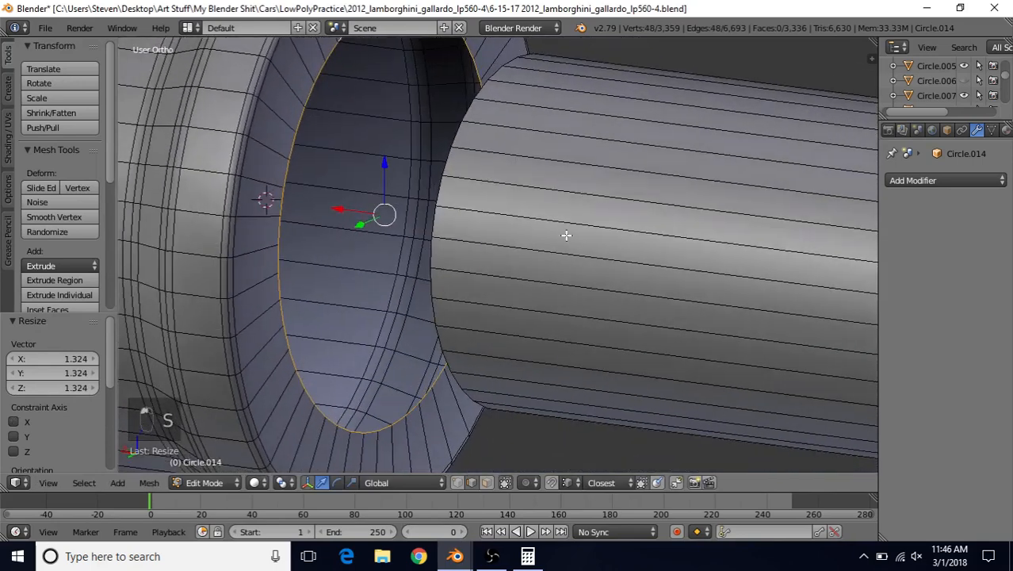
- Move the shaft's open-end edge loop about 0.058 along X to line it up with the outer rim of the head's flange
right_click(449, 162, "alt")
middle_click_drag(476, 202, 647, 313)
key("g")
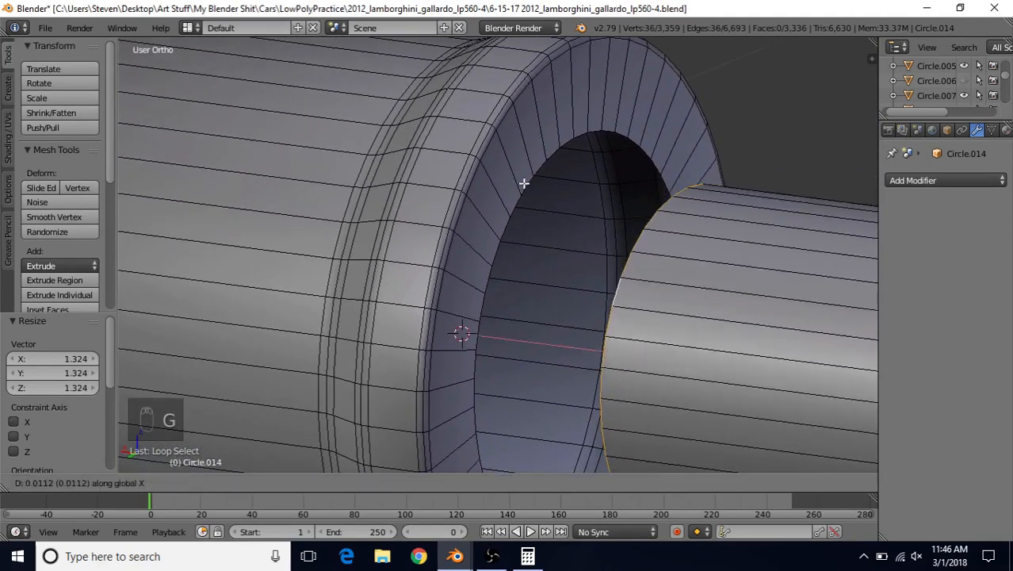
left_click(500, 136)
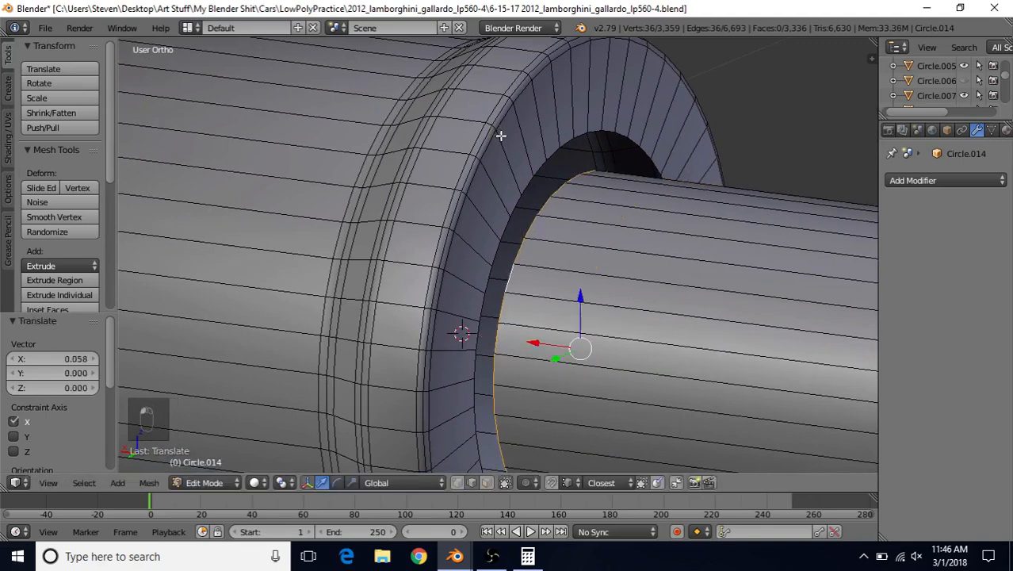
scroll(502, 136, "up", 5)
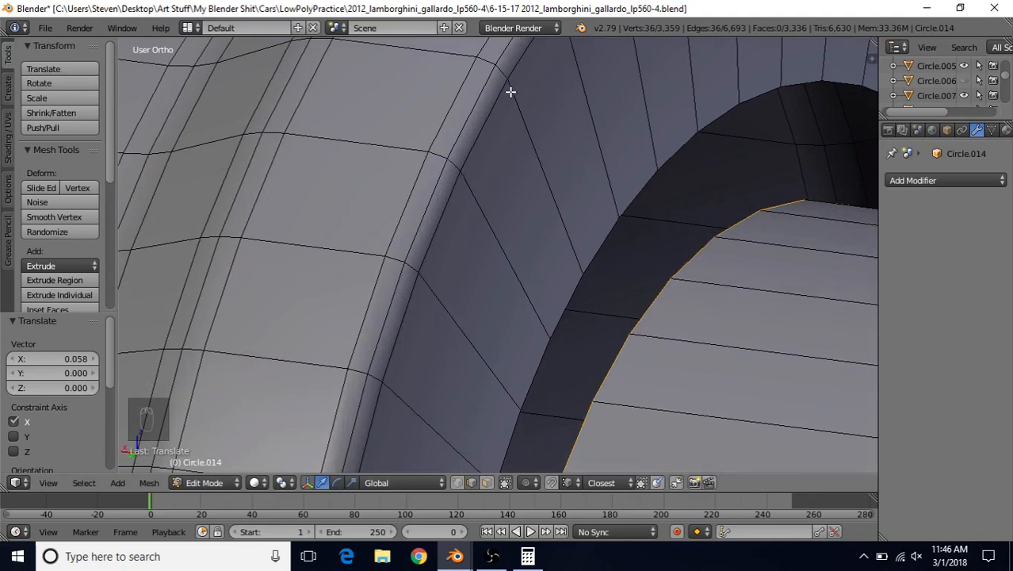
key("g")
left_click(509, 81)
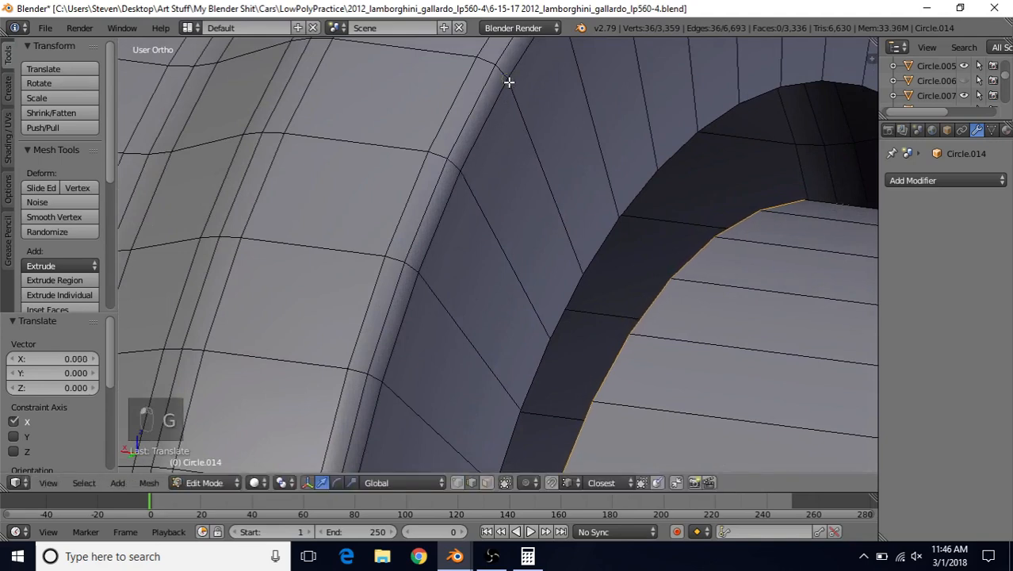
key("g")
key("x")
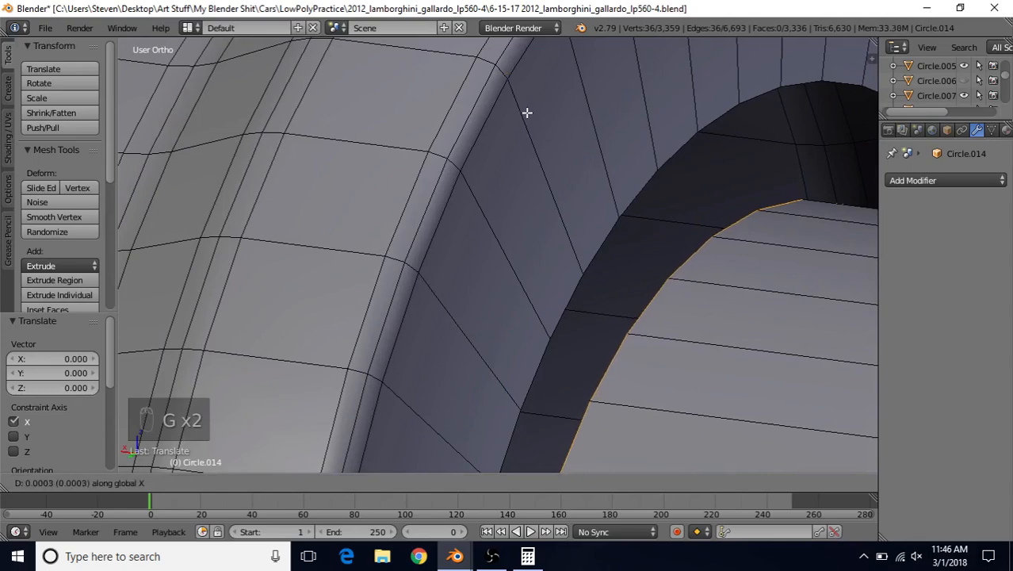
left_click(509, 79)
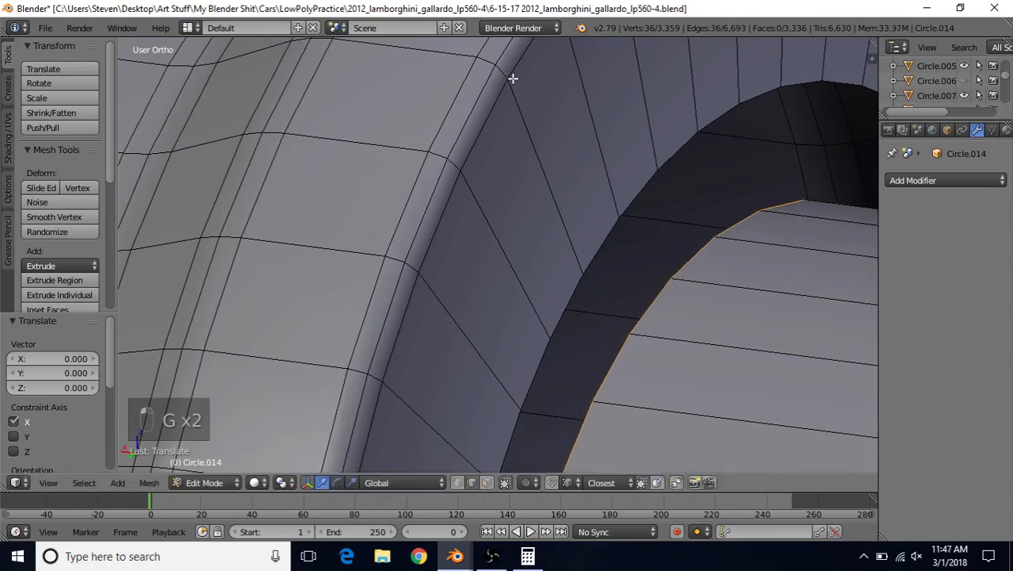
scroll(563, 242, "down", 5)
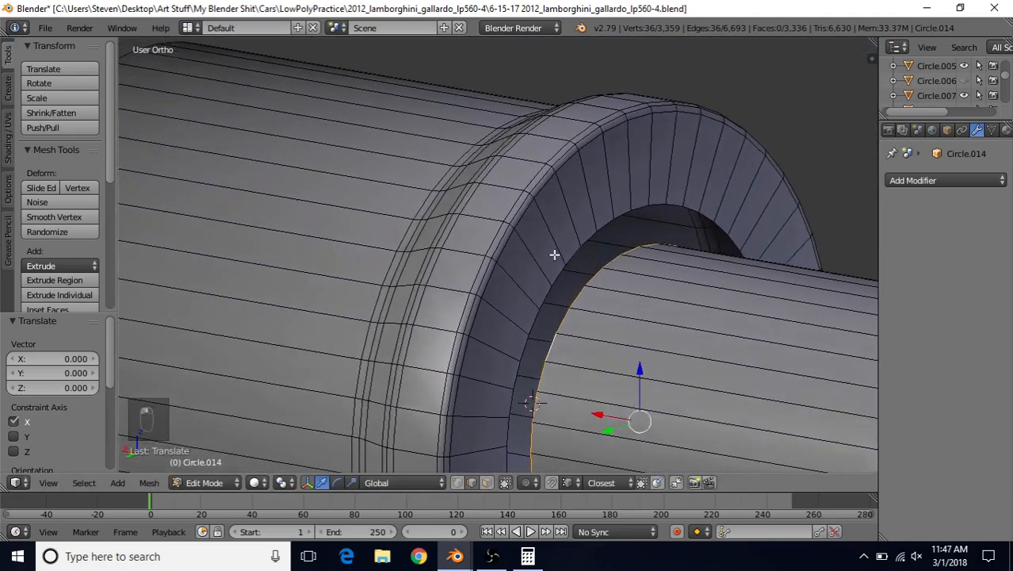
- Scale the flange's inner edge loop by about 0.833 so it closely surrounds the end of the shaft
mouse_move(554, 254)
middle_mouse_down()
mouse_move(467, 262)
mouse_move(737, 289)
mouse_move(605, 246)
mouse_move(464, 262)
mouse_move(554, 259)
middle_mouse_up()
right_click(601, 210, "alt")
middle_click_drag(619, 278, 572, 267, "shift")
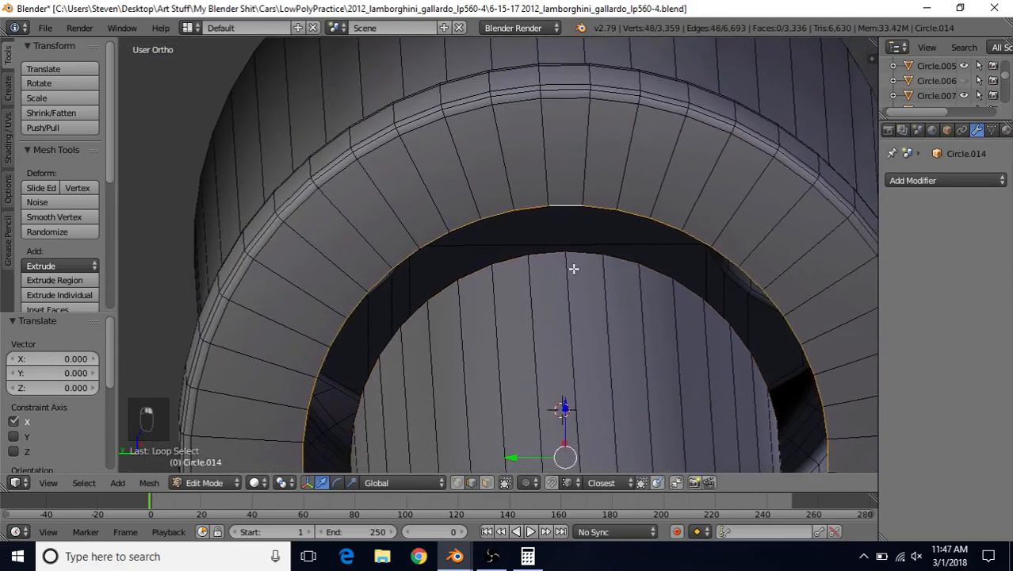
scroll(573, 267, "up", 2)
key("s")
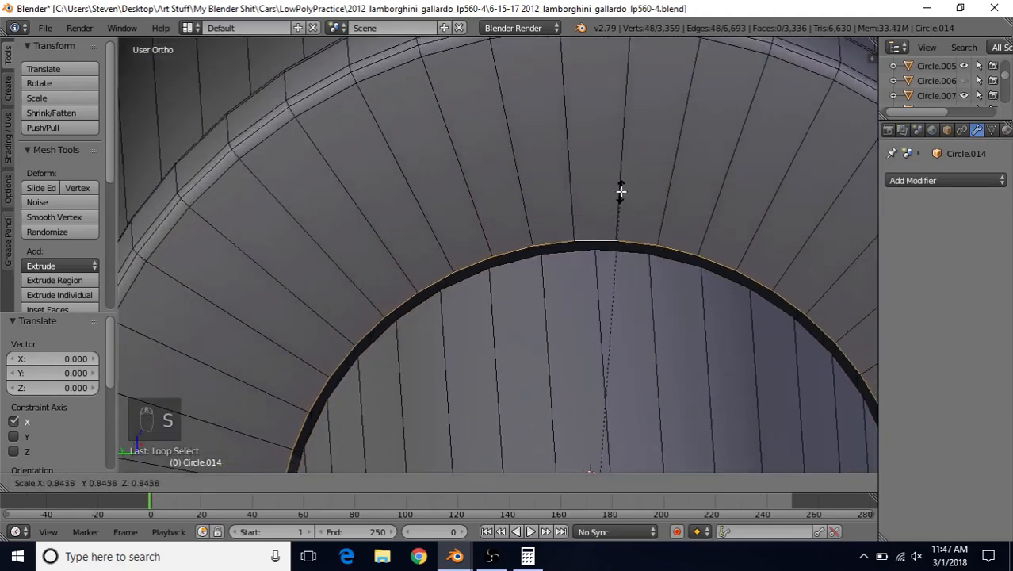
left_click(619, 250)
- Examine how the flange's inner loop meets the shaft, and select the shaft's end loop to compare their vertex counts
scroll(619, 250, "up", 1)
middle_click_drag(620, 251, 606, 278)
scroll(607, 278, "up", 1)
middle_click_drag(673, 214, 613, 248)
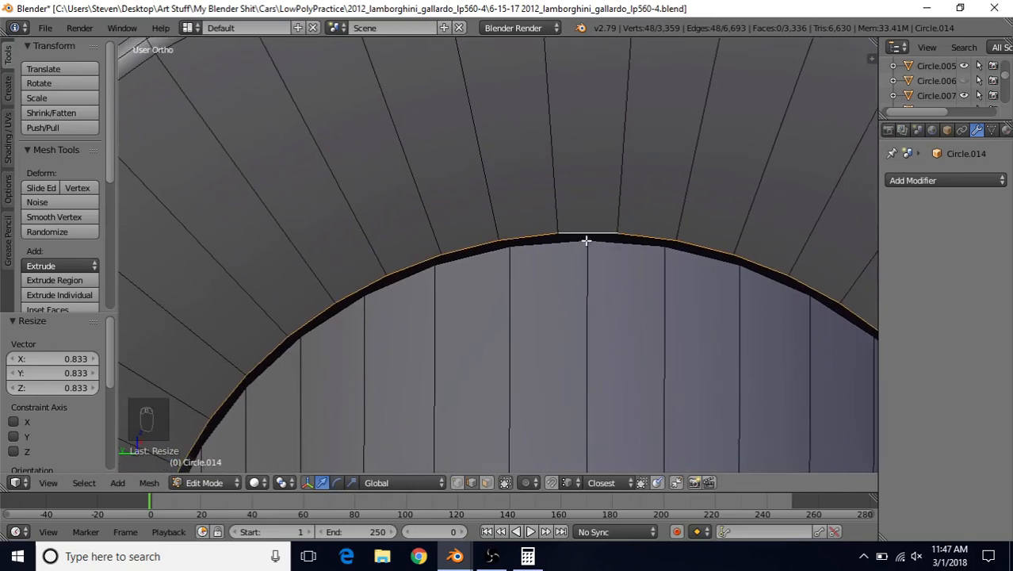
middle_click_drag(589, 232, 610, 282)
scroll(534, 287, "down", 10)
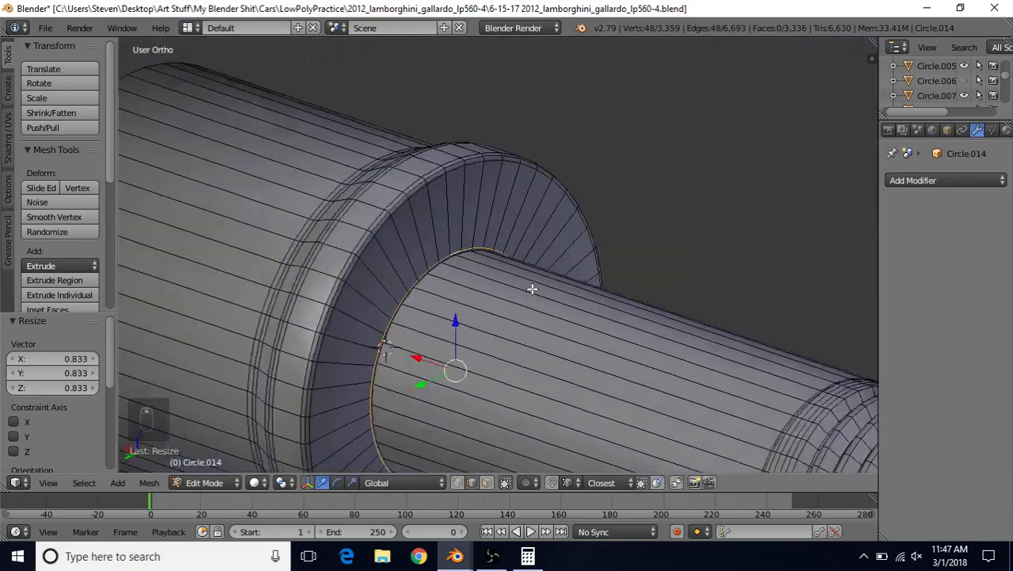
middle_click_drag(534, 286, 366, 250)
scroll(365, 250, "up", 8)
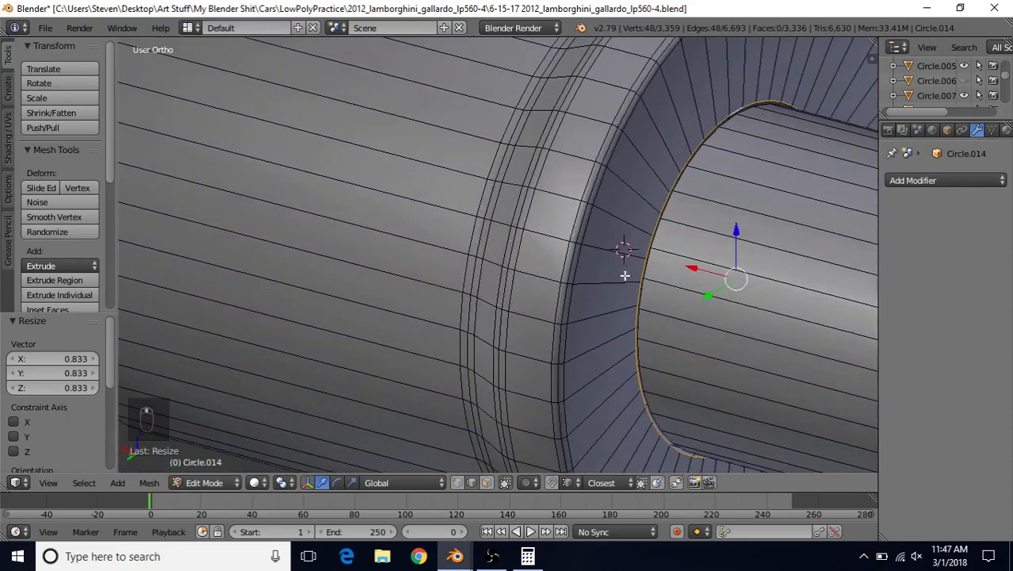
right_click(674, 200, "alt")
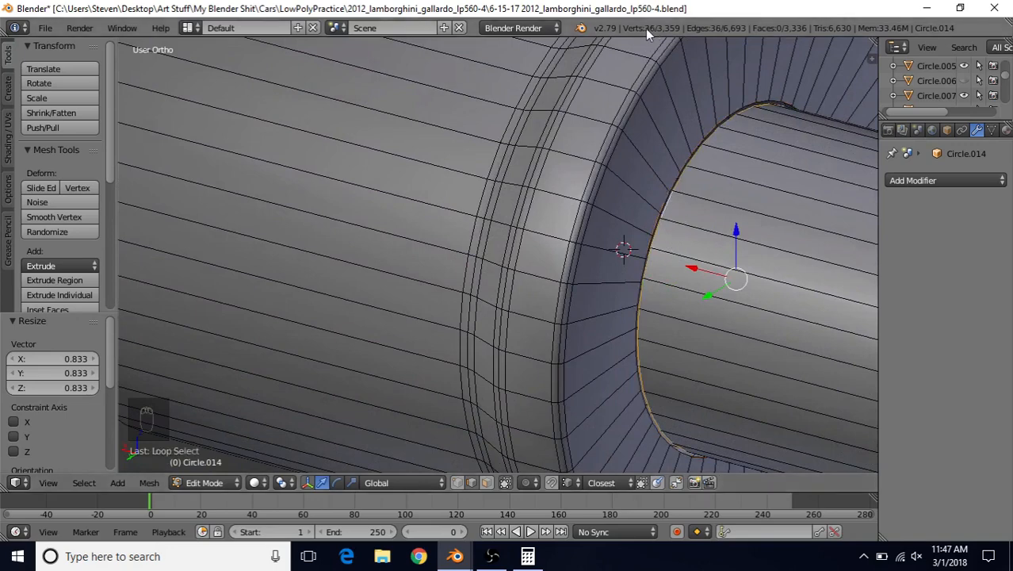
- Select all geometry linked to the threaded shaft and delete its vertices, keeping only the bolt head
scroll(655, 274, "down", 9)
middle_click_drag(610, 271, 547, 245, "shift")
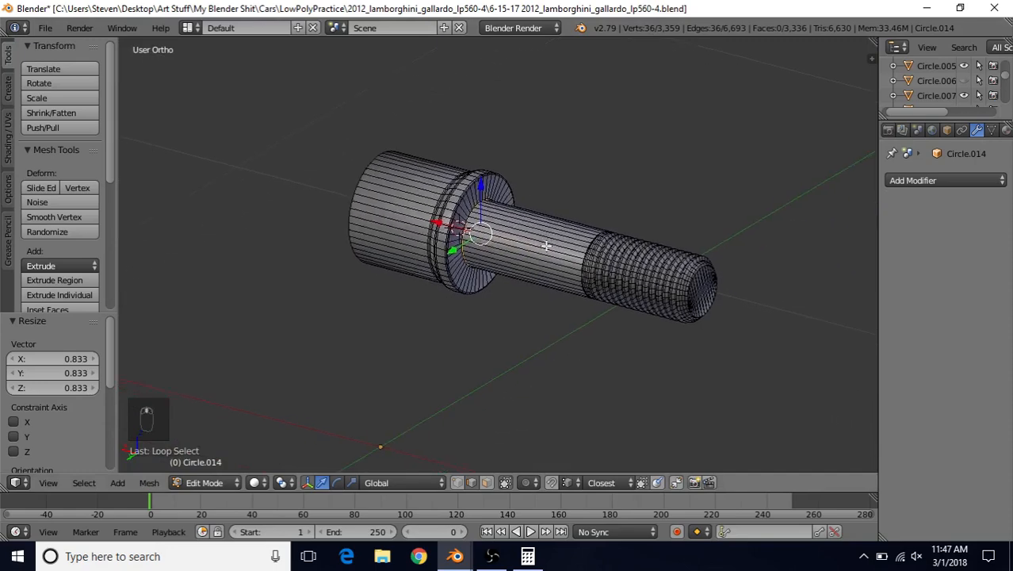
middle_click_drag(587, 289, 542, 287)
scroll(542, 287, "up", 3)
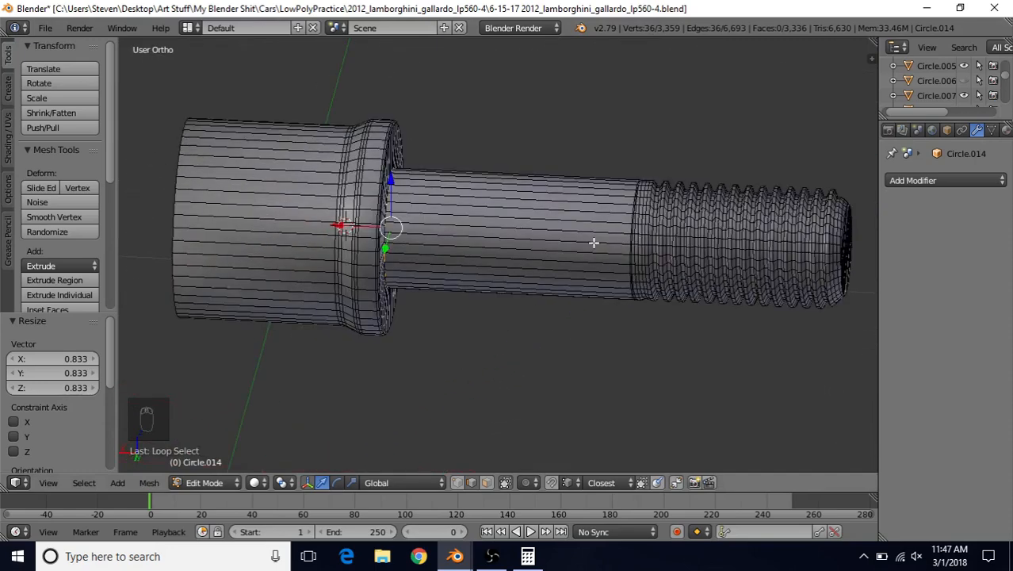
key("ctrl+l")
key("Delete")
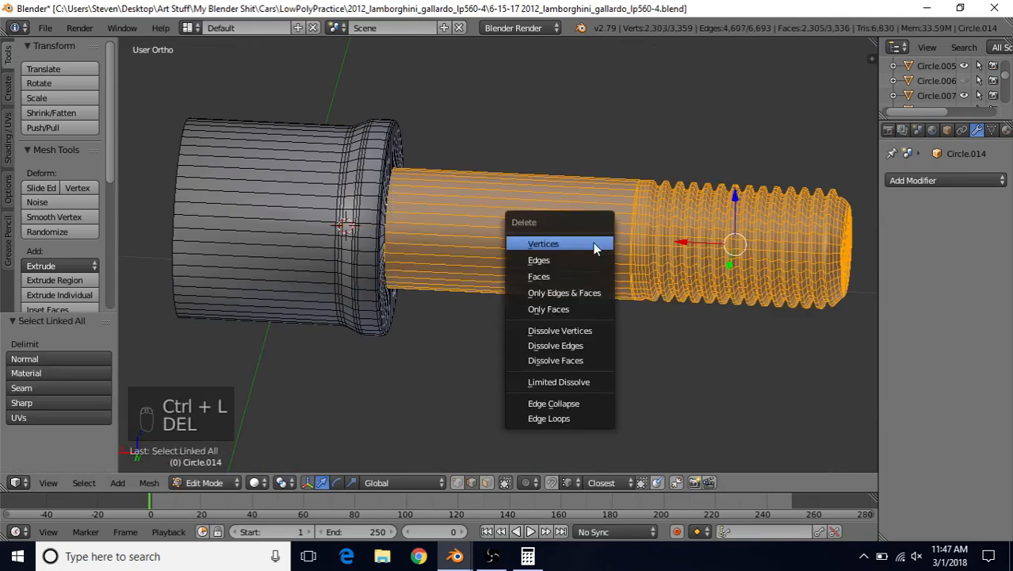
left_click(593, 244)
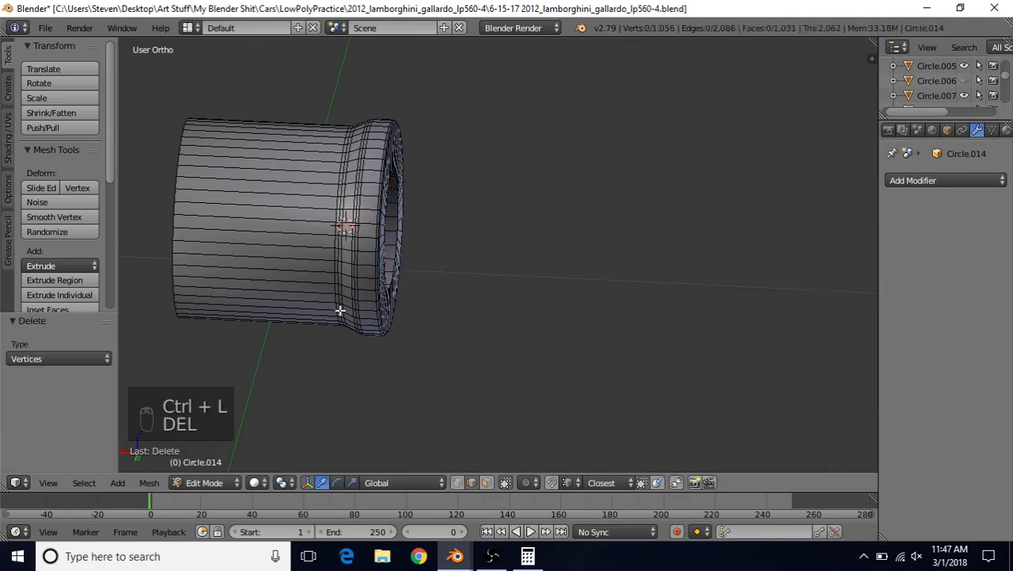
- Add a new Bolt mesh inside the bolt head object
scroll(339, 311, "down", 3)
middle_click_drag(395, 309, 454, 306, "shift")
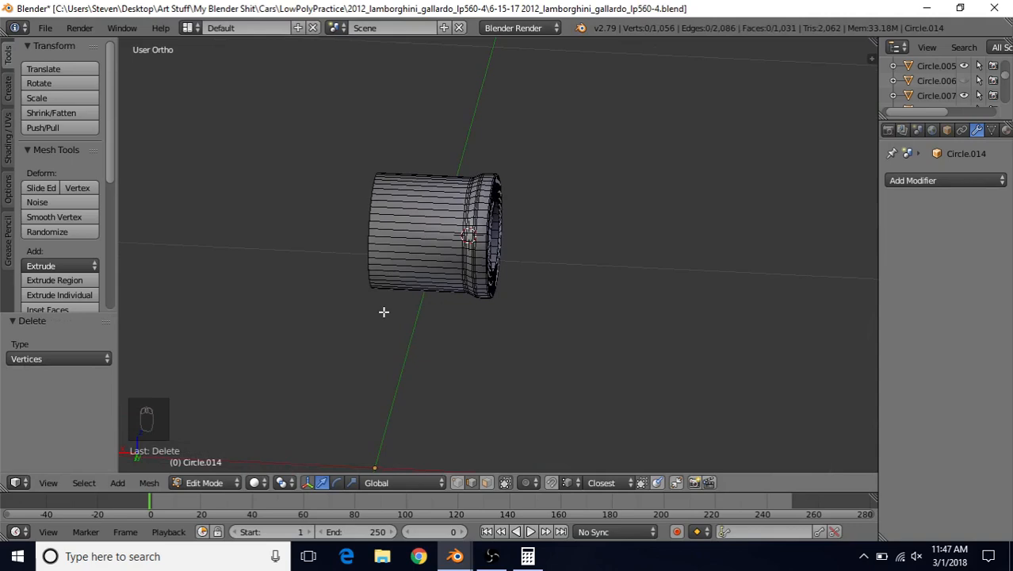
key("shift+a")
left_click(361, 468)
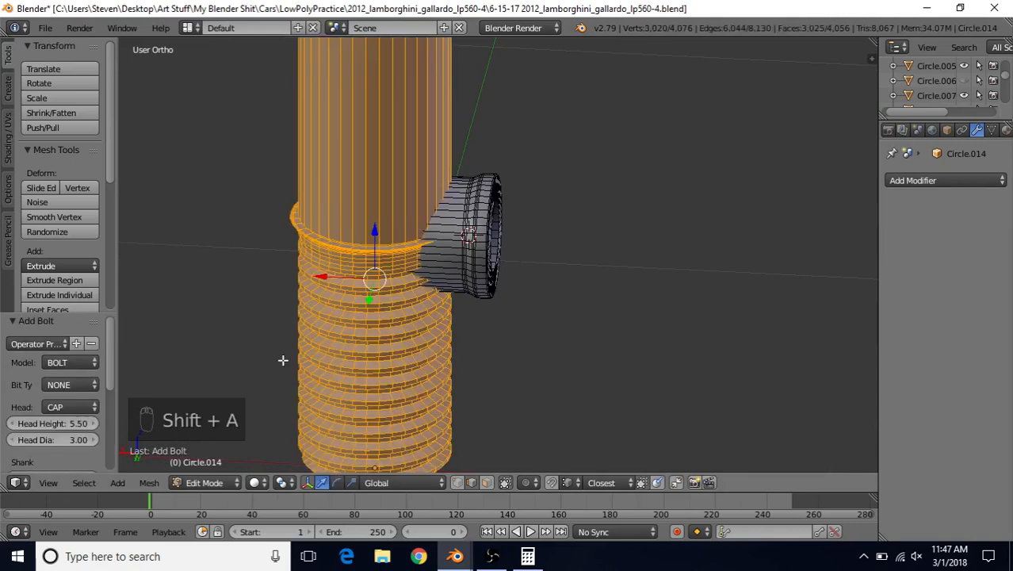
- Set the new bolt's thread Div count to 48
scroll(76, 393, "down", 5)
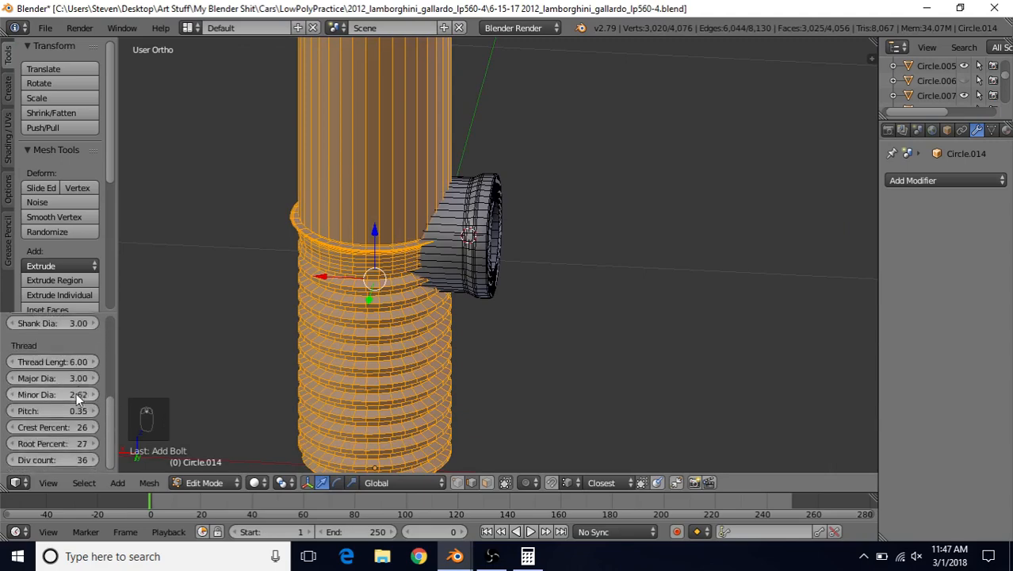
scroll(327, 345, "up", 2)
middle_click_drag(328, 345, 424, 267)
scroll(424, 268, "up", 3)
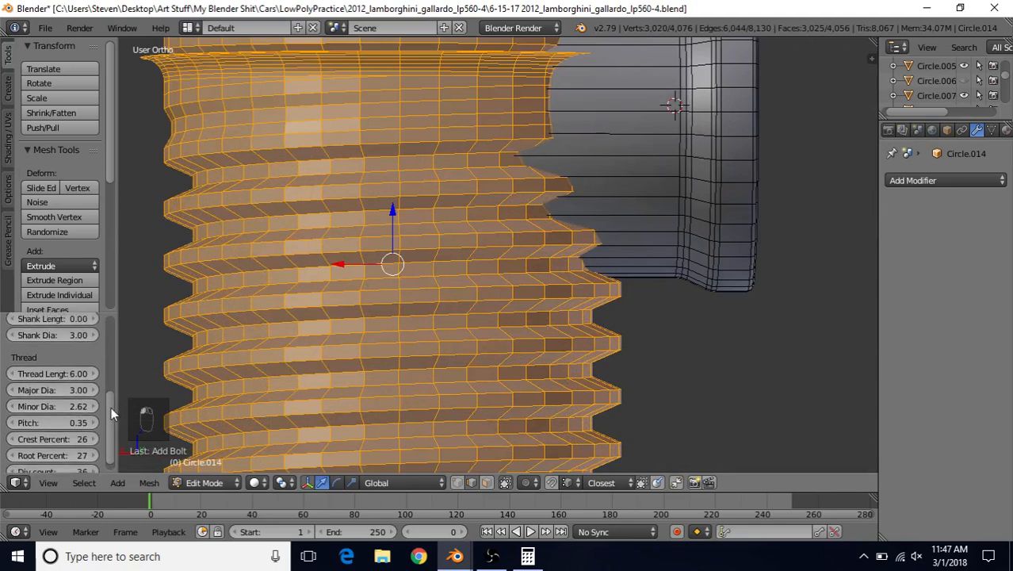
mouse_move(111, 414)
left_mouse_down()
mouse_move(110, 324)
mouse_move(106, 428)
left_mouse_up()
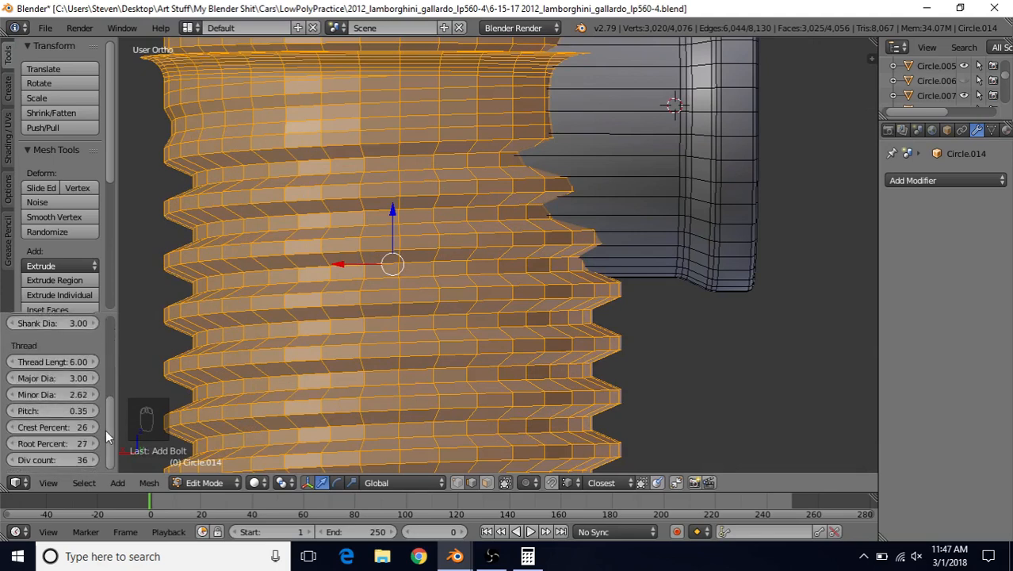
left_click(61, 460)
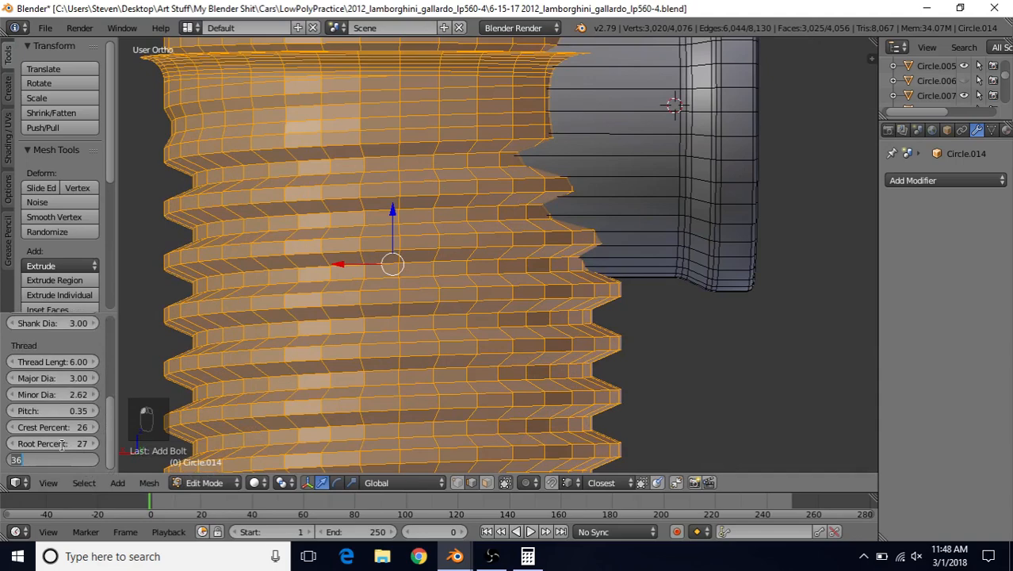
type("48")
key("Return")
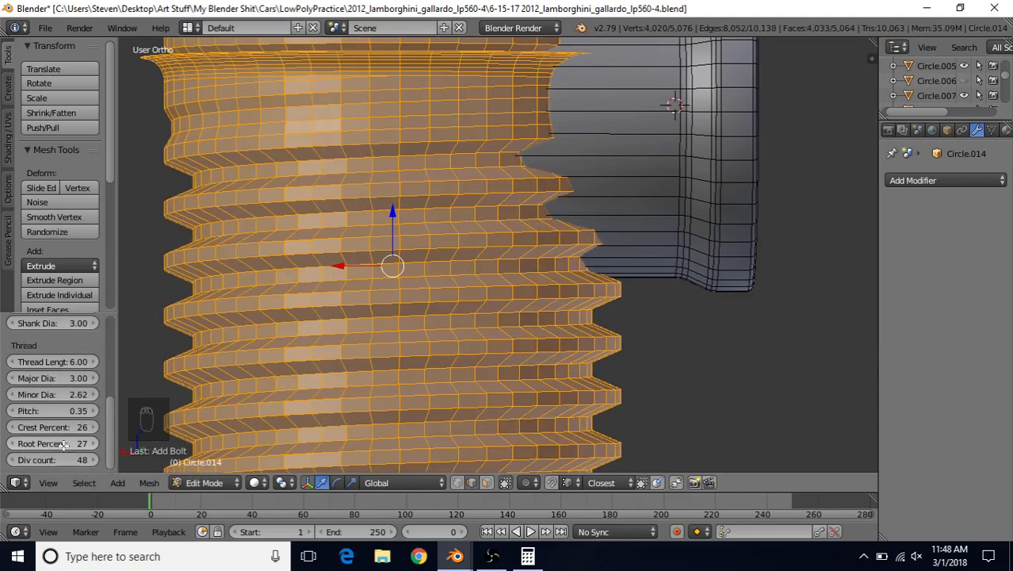
- Apply smooth shading to the whole object in Object Mode and return to Edit Mode
scroll(334, 254, "down", 2)
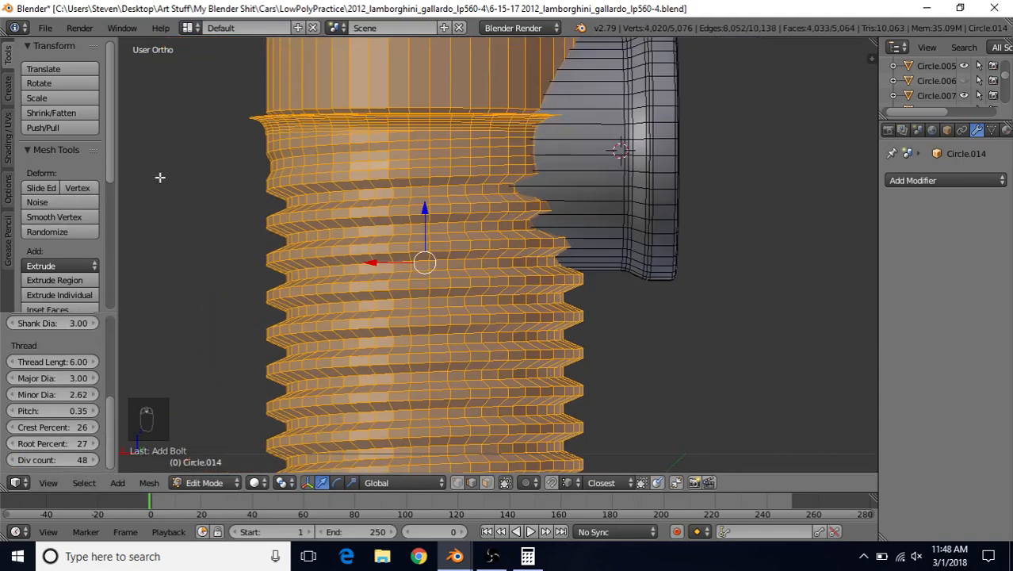
scroll(176, 191, "down", 1)
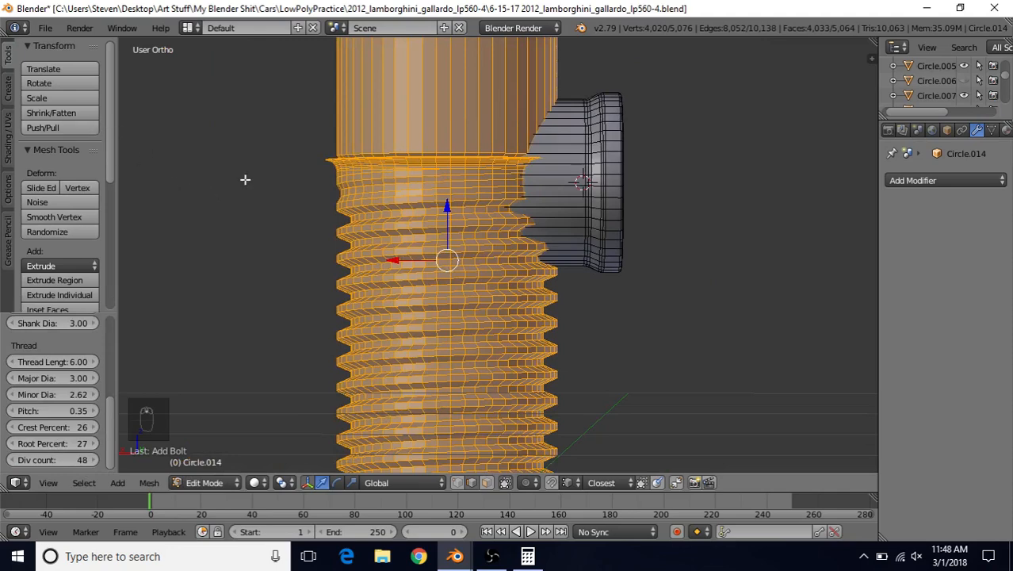
key("Tab")
left_click(40, 262)
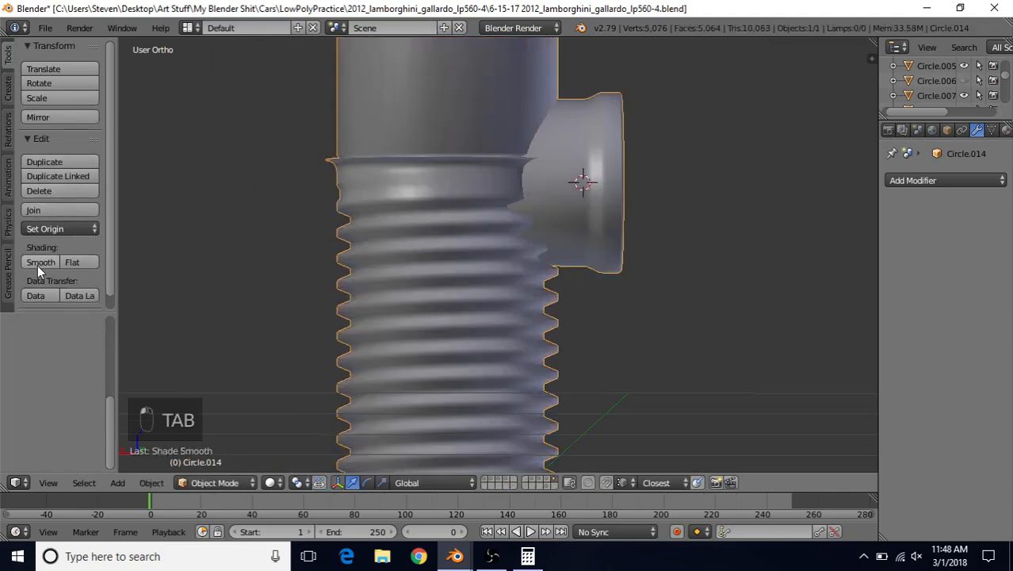
key("Tab")
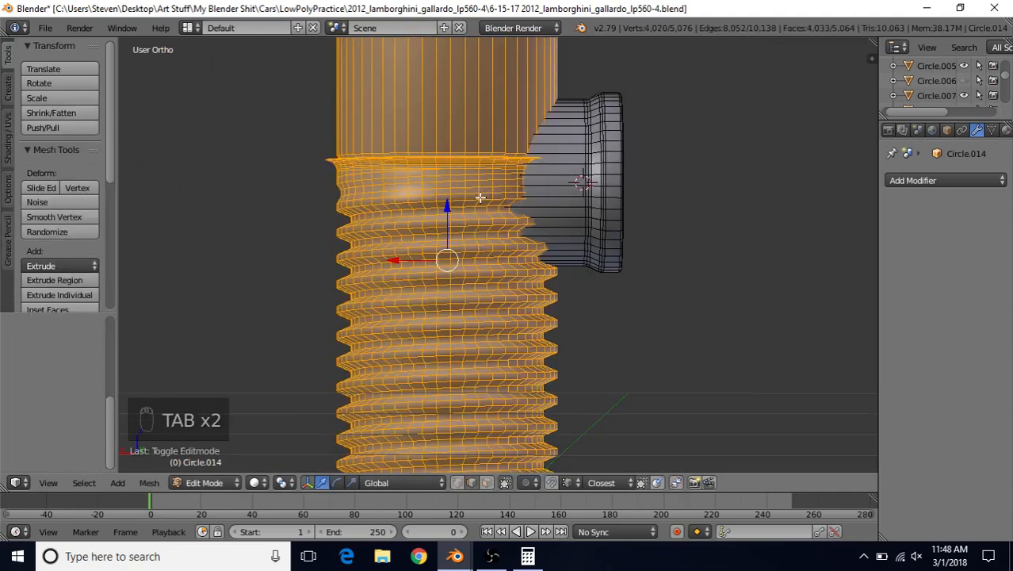
- Select the horizontal edge loop just below the new bolt's flared head and delete its vertices
middle_click_drag(481, 198, 572, 284, "shift")
scroll(459, 316, "up", 6)
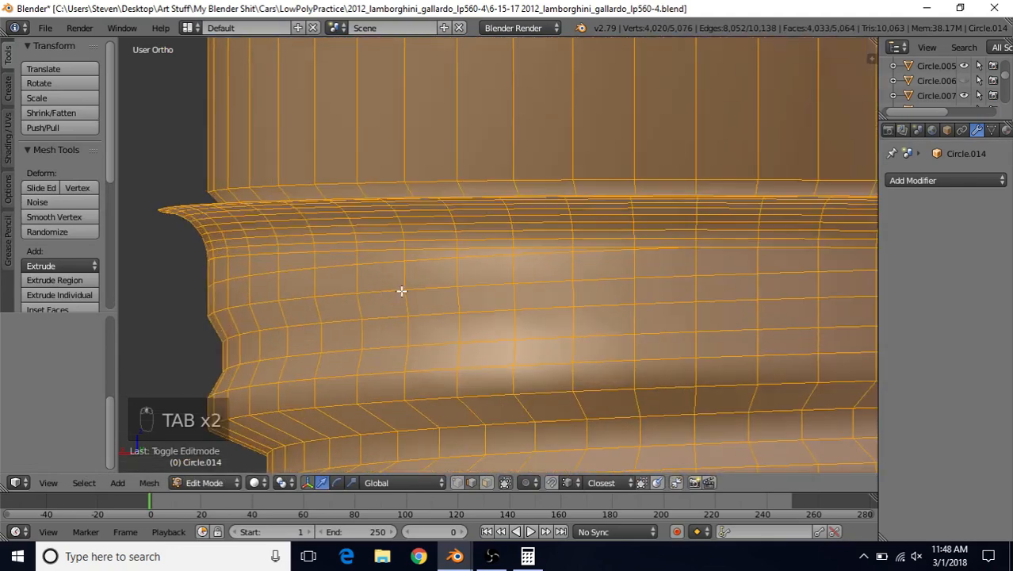
right_click(220, 249, "alt")
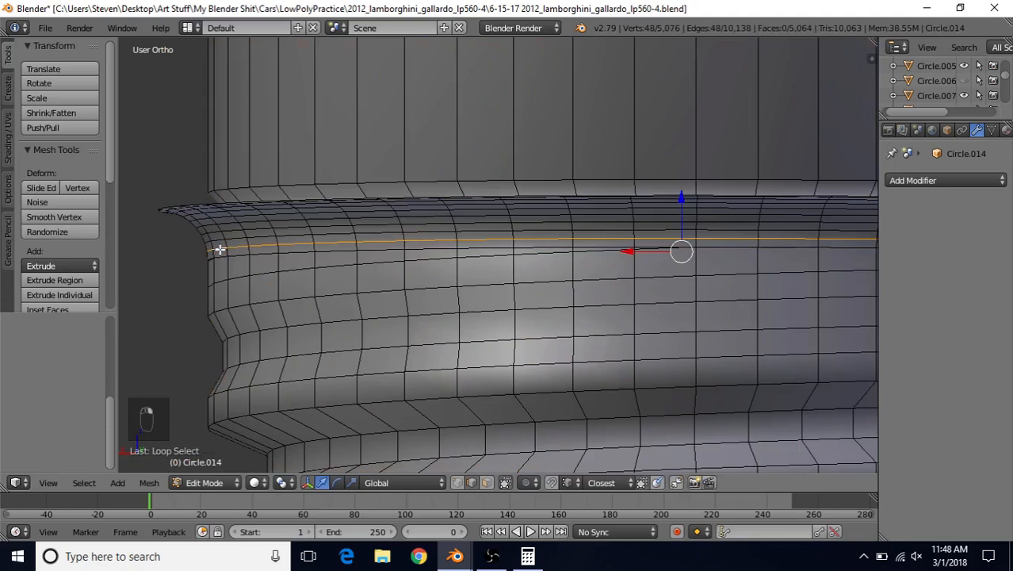
right_click(222, 241, "alt")
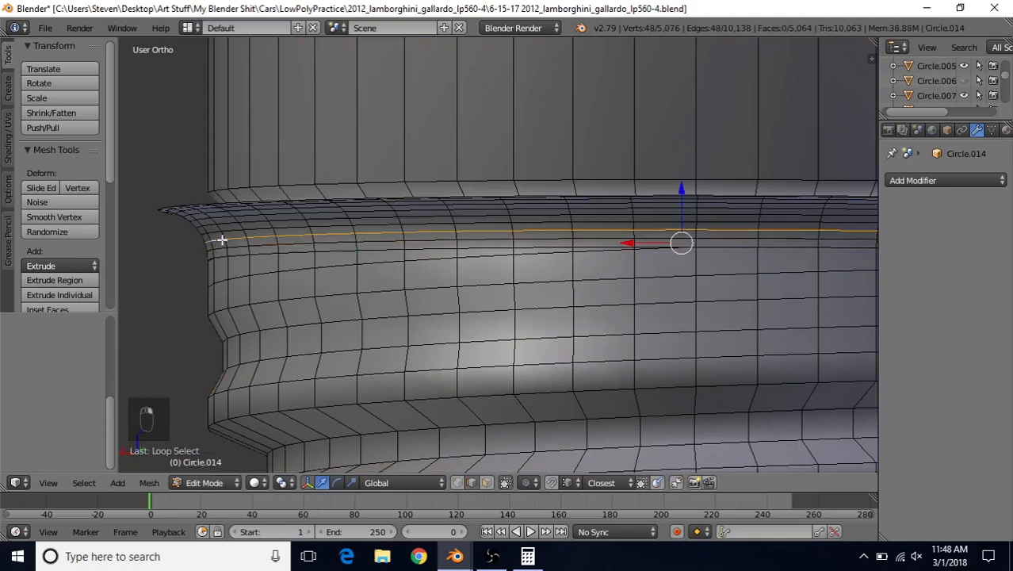
key("Delete")
left_click(222, 239)
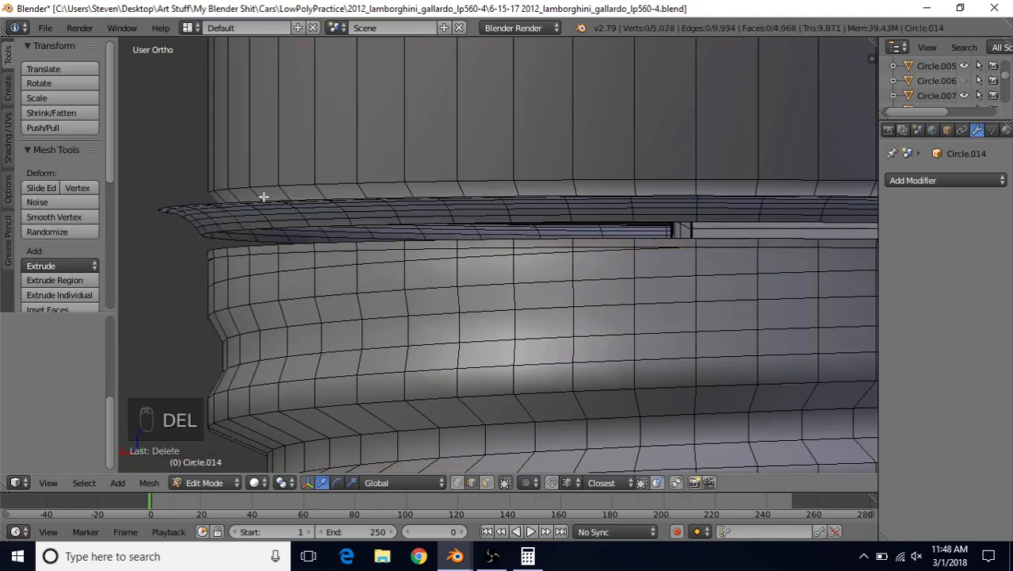
- Select all geometry linked to the new bolt's detached upper part and delete its vertices, keeping the threaded section
right_click(311, 141)
key("ctrl+l")
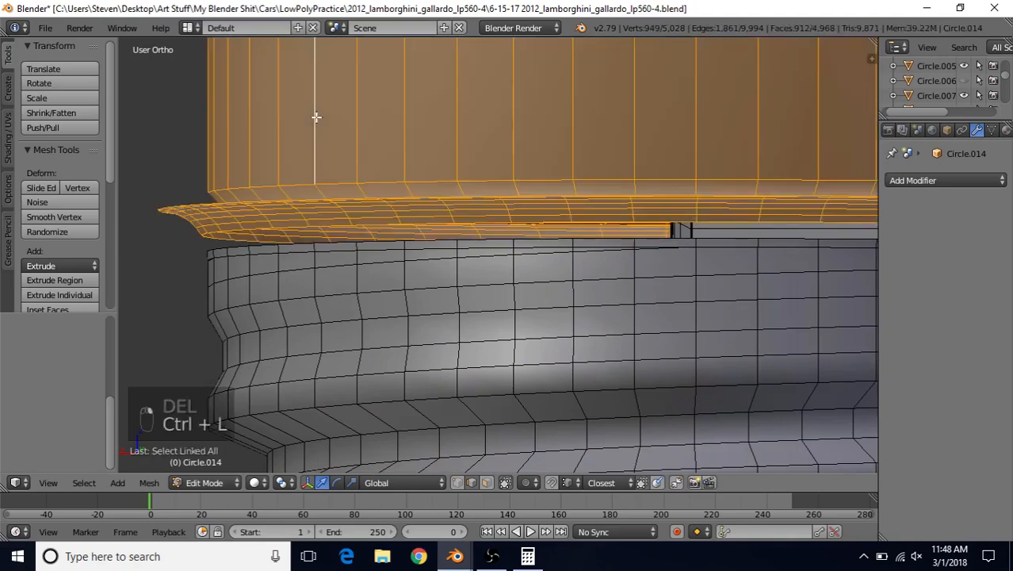
key("Delete")
left_click(316, 119)
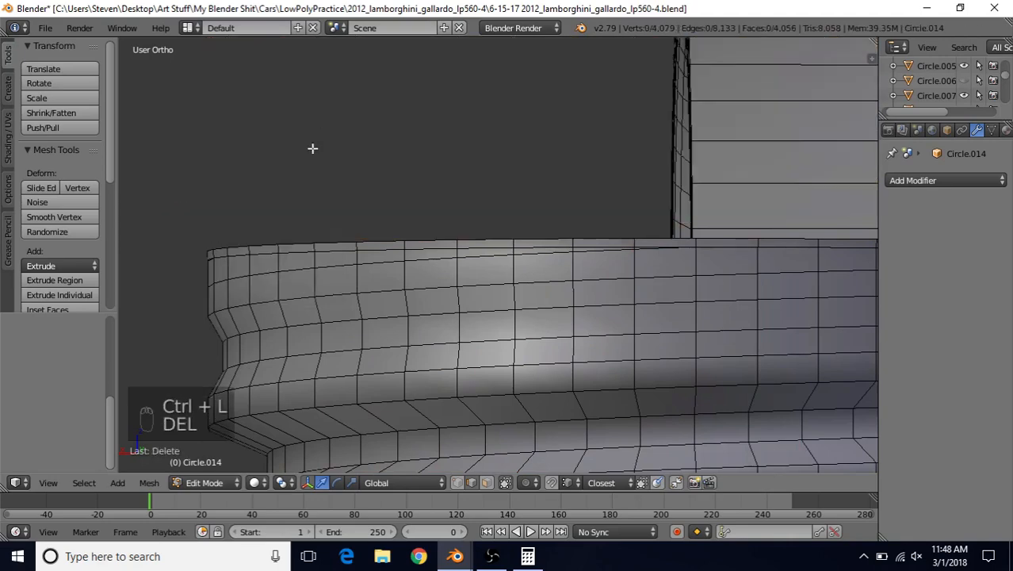
- Select all geometry linked to the threaded section and rotate it 90 degrees about the global Y axis
scroll(460, 254, "down", 6)
right_click(466, 248)
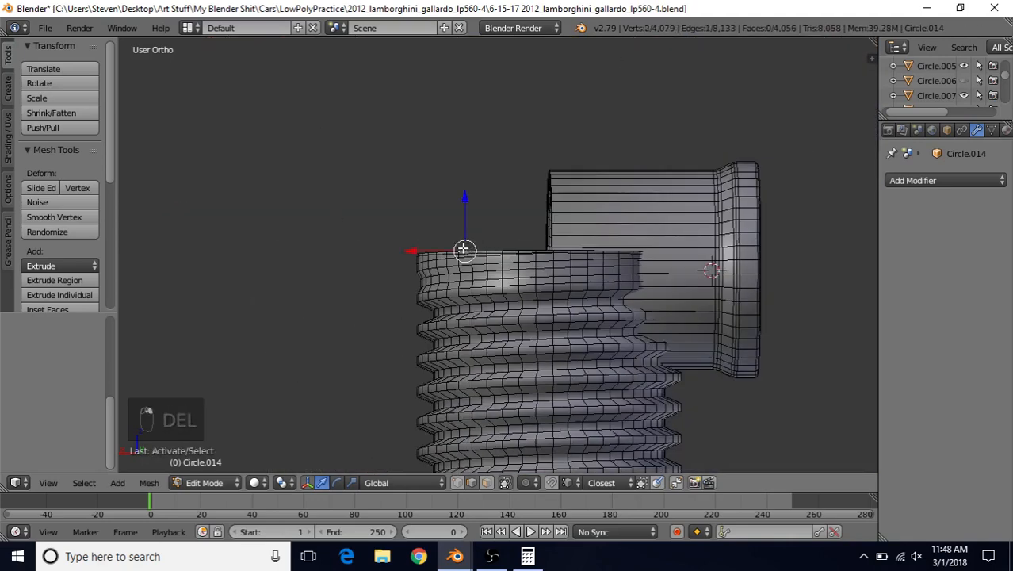
key("ctrl+l")
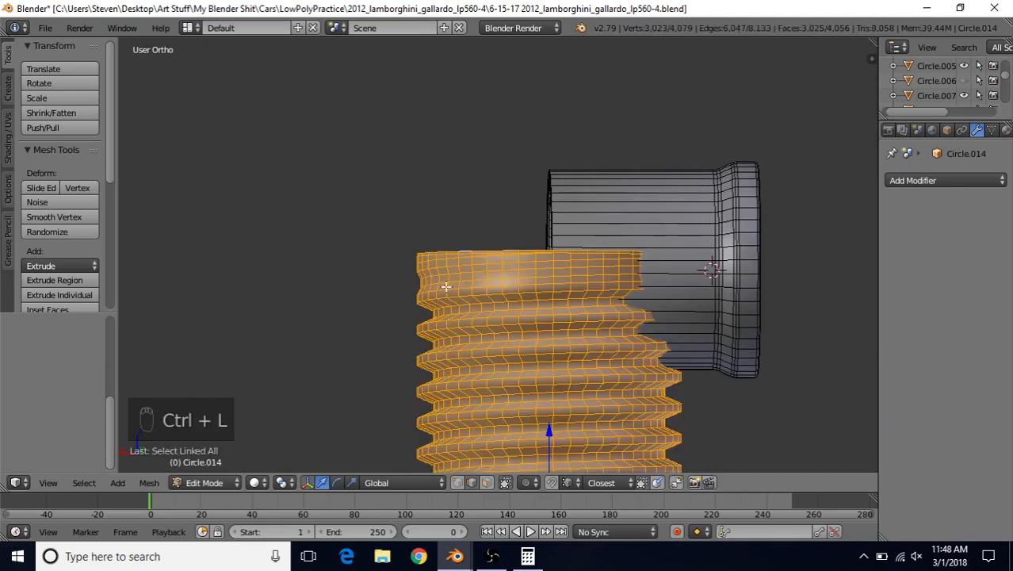
scroll(512, 306, "down", 2)
type("ry")
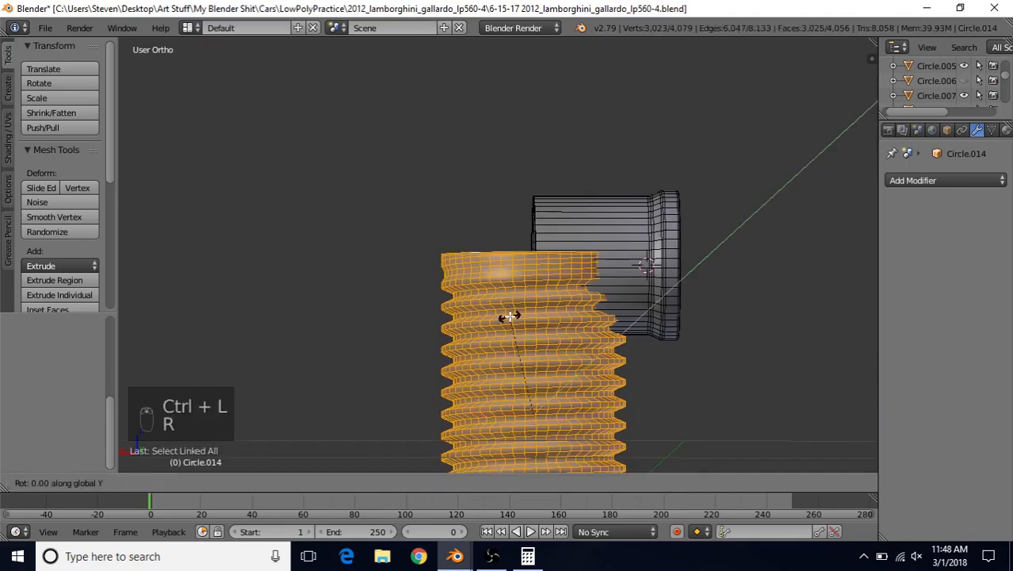
type("90")
left_click(510, 316)
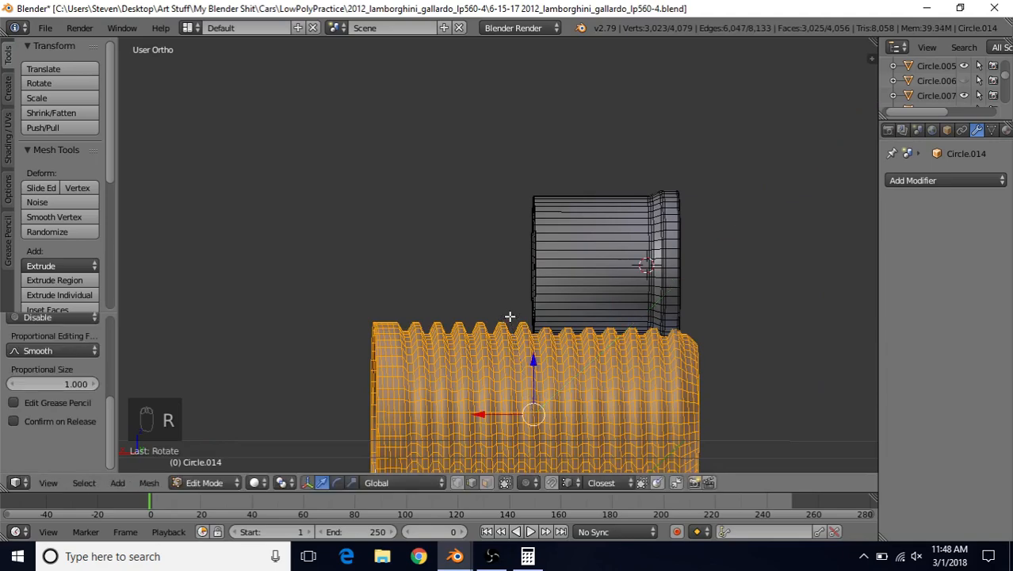
- Snap the threaded section to the 3D cursor with Selection to Cursor (Offset) and scale it down to about half size
middle_click_drag(510, 332, 615, 360)
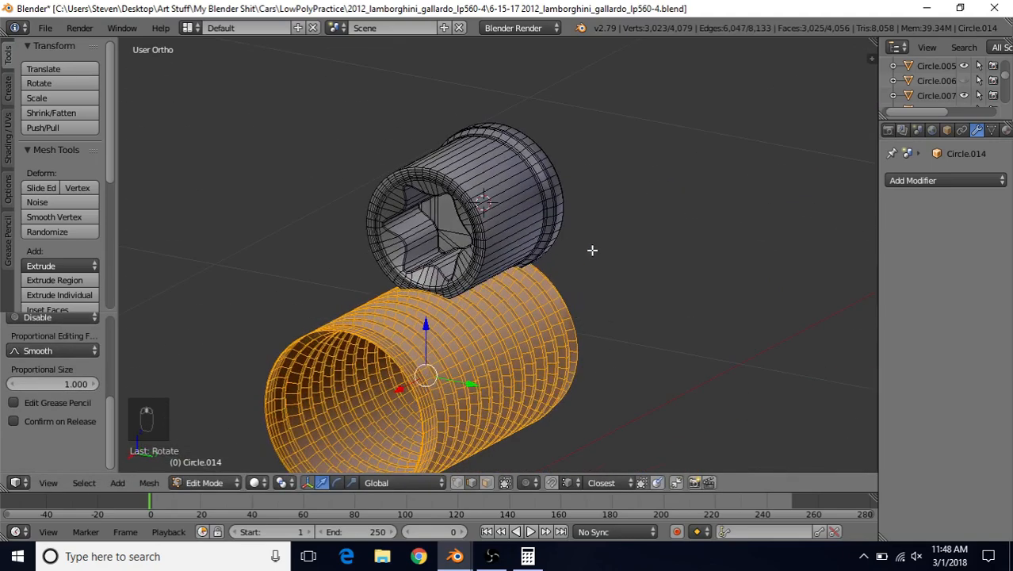
key("shift+s")
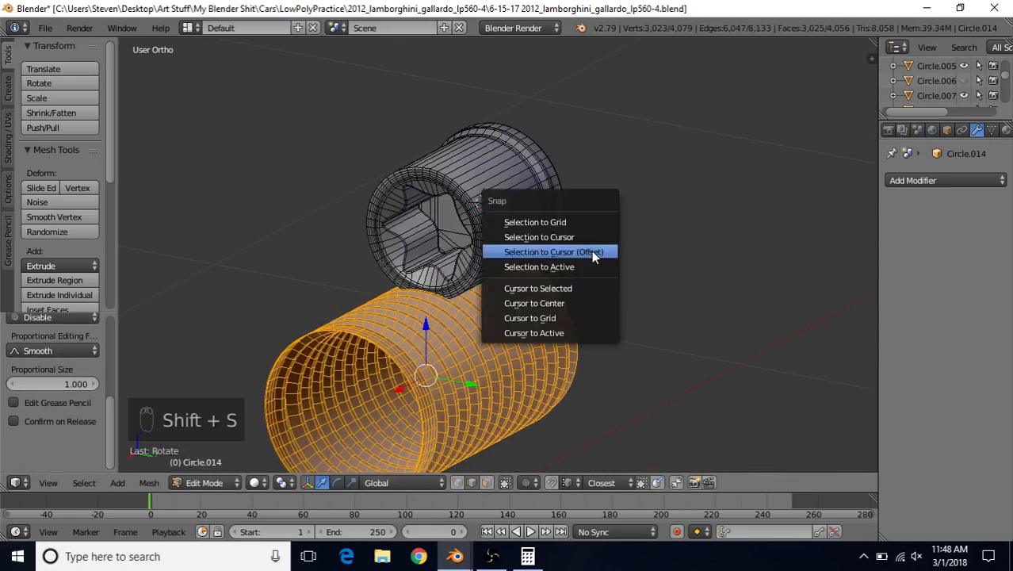
left_click(549, 252)
key("s")
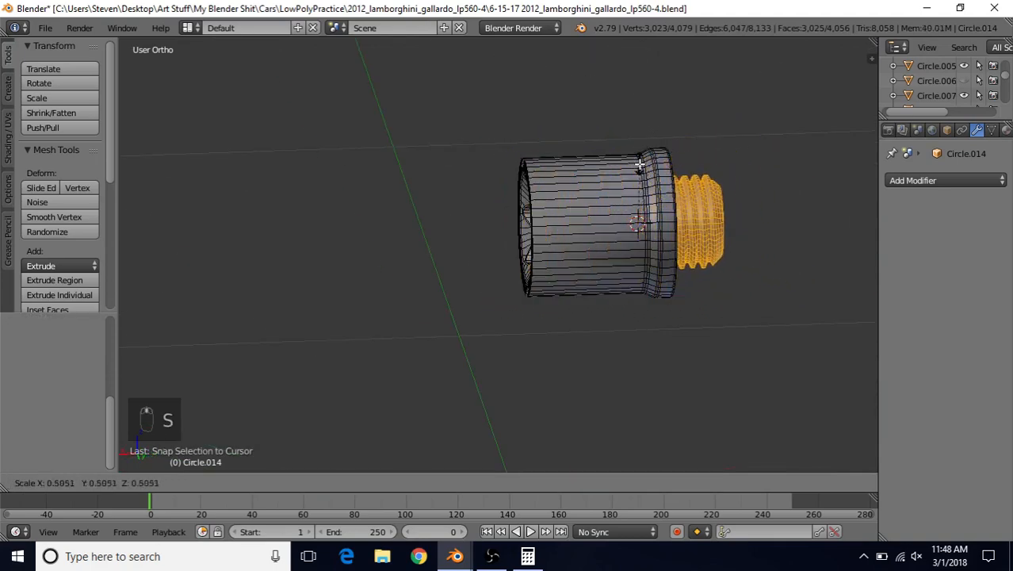
left_click(640, 167)
- Move the threaded section along the X axis well clear of the bolt head's flanged end and scale it down slightly
key("g")
key("x")
left_click_drag(768, 227, 767, 228)
scroll(760, 230, "down", 2)
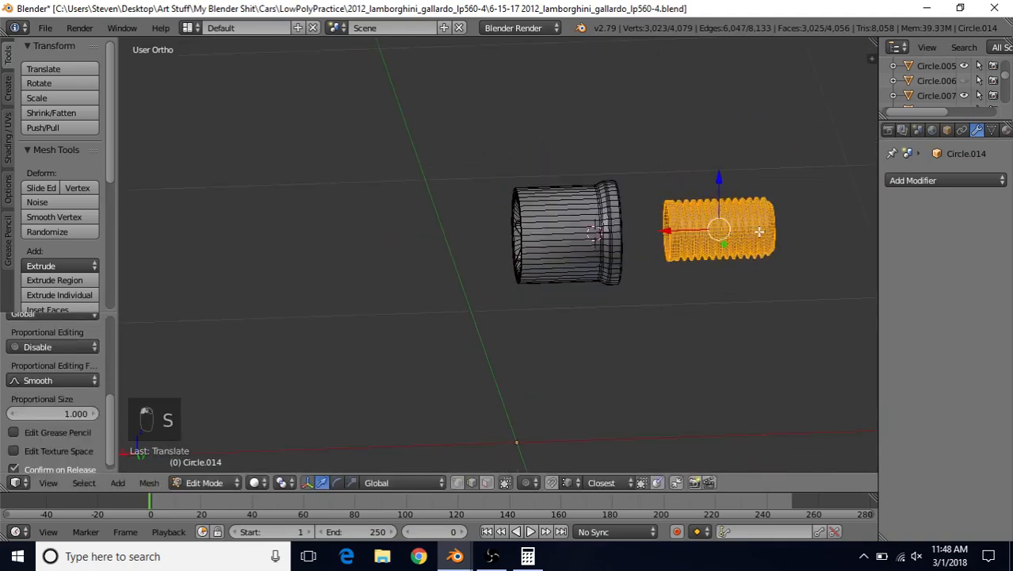
middle_click_drag(759, 230, 572, 223, "shift")
scroll(561, 223, "up", 2)
left_click_drag(506, 208, 615, 208)
middle_click_drag(615, 208, 581, 203)
scroll(580, 203, "up", 1)
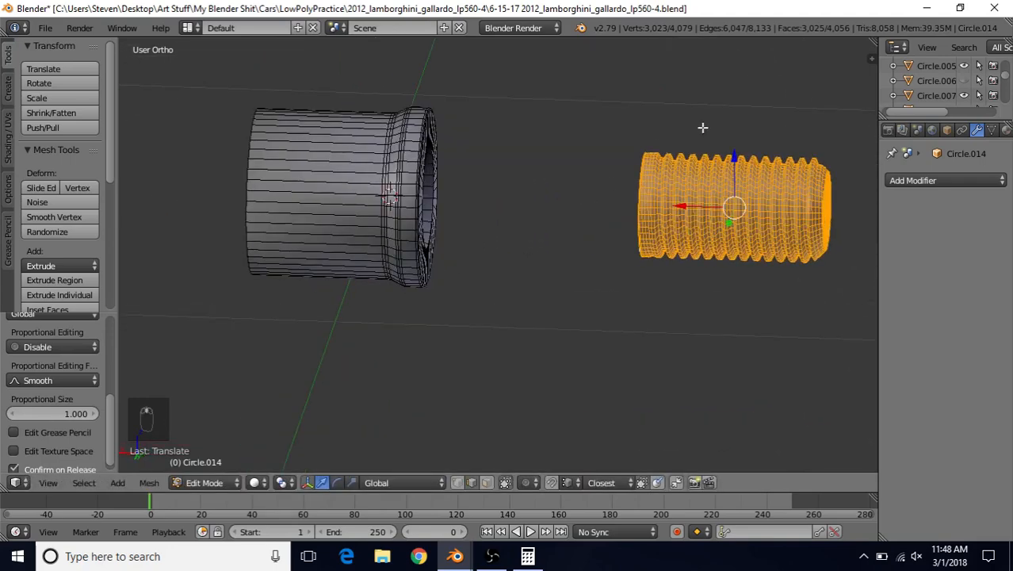
key("s")
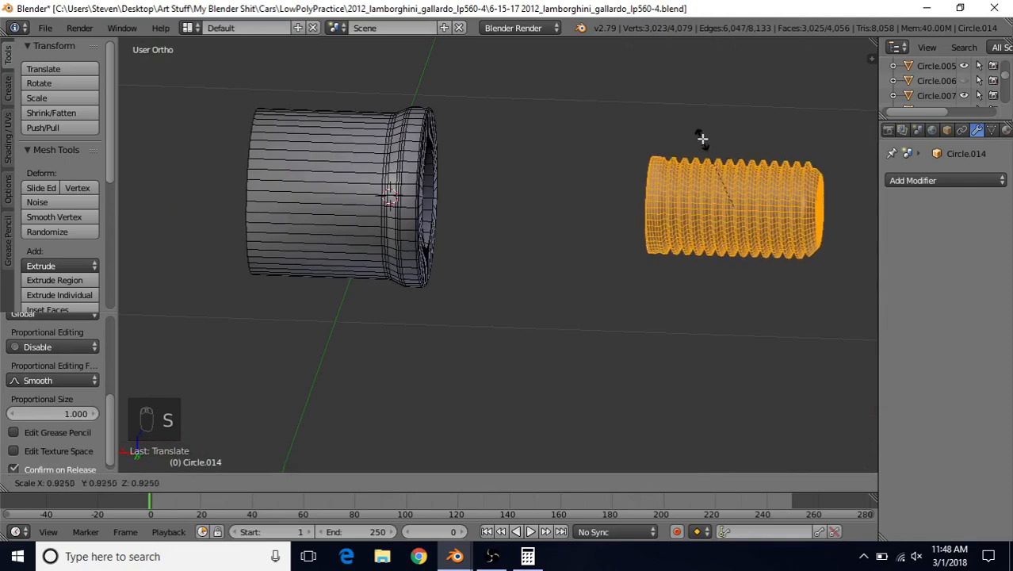
left_click(713, 131)
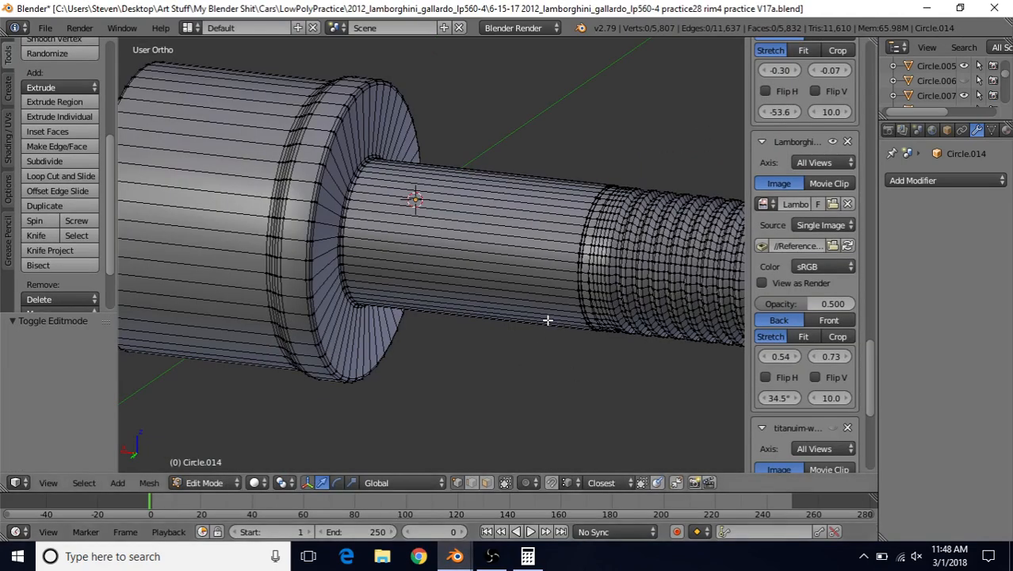
- Examine the proportions of the finished bolt in the other Blender file's Object Mode, then return to the working file
scroll(547, 317, "down", 3)
middle_click_drag(556, 310, 625, 293)
key("Tab")
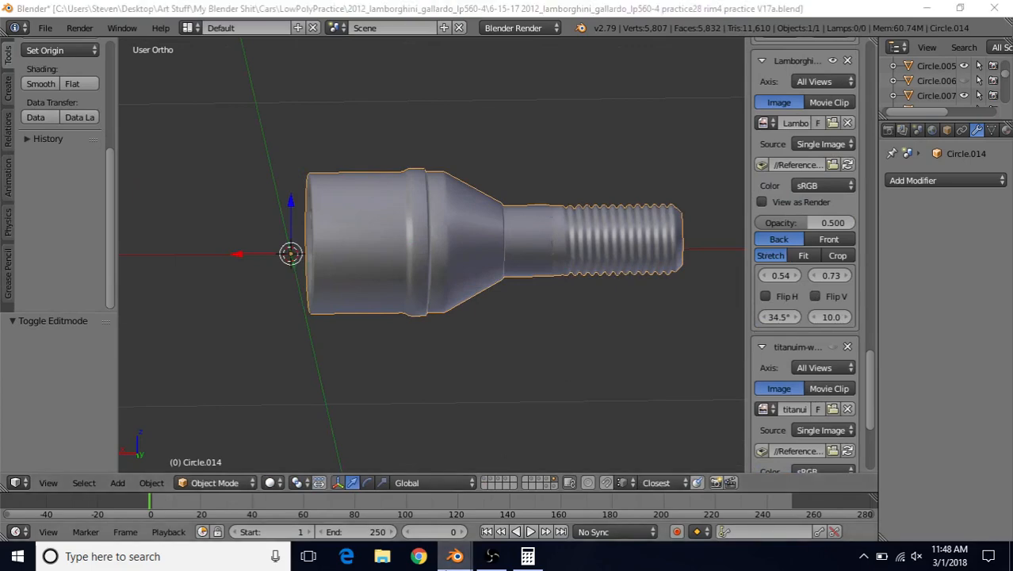
mouse_move(455, 556)
left_click(507, 506)
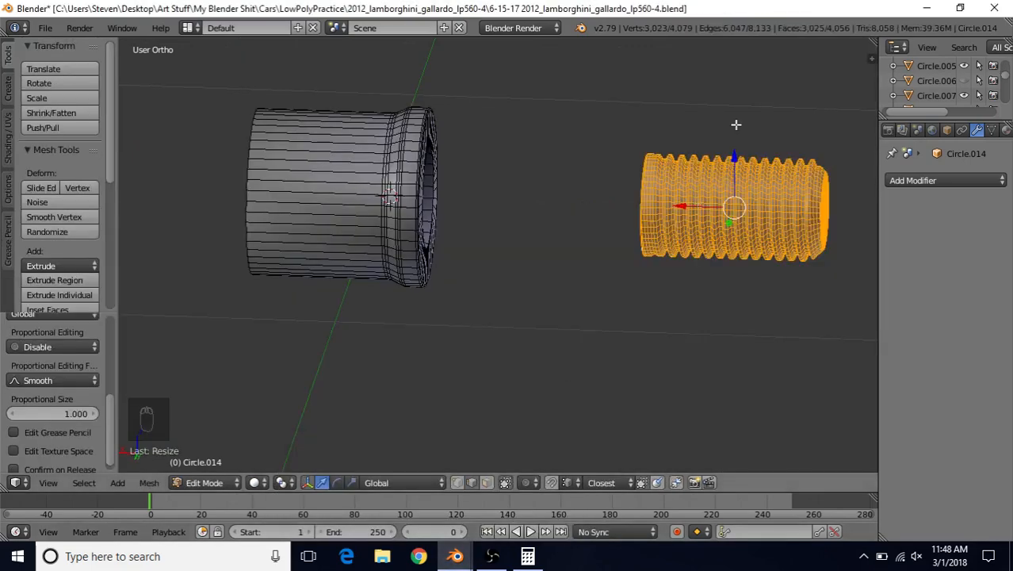
- Scale the threaded section down further and adjust its position along the X axis
key("s")
left_click(690, 183)
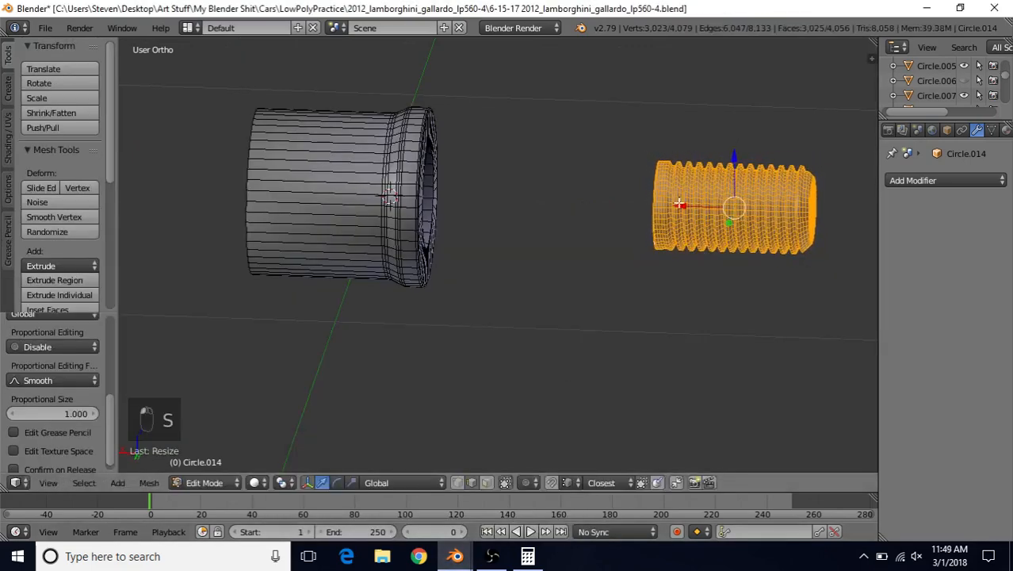
left_click_drag(680, 203, 674, 209)
middle_click_drag(638, 227, 559, 255, "shift")
scroll(542, 264, "up", 3)
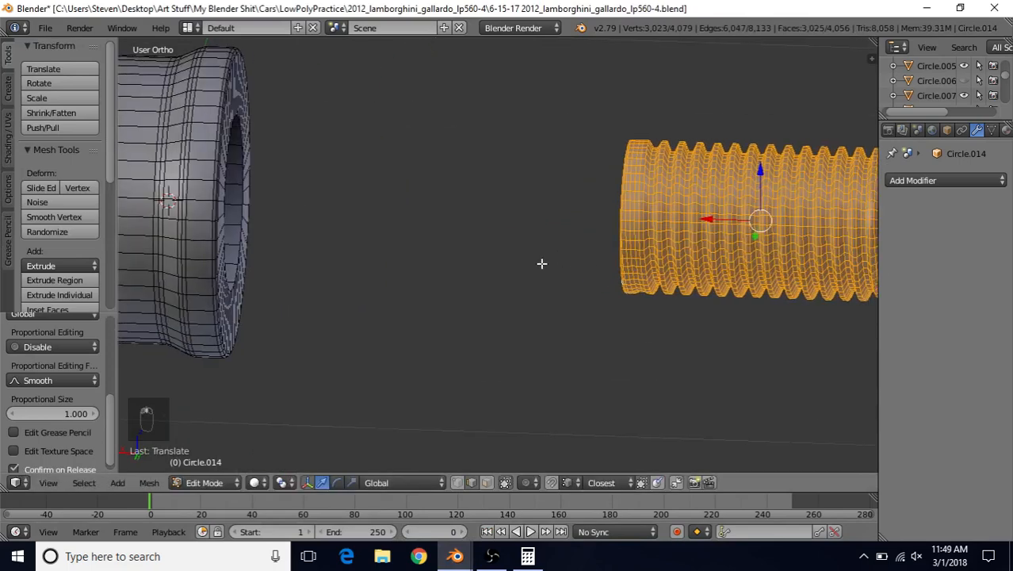
- Extrude the threaded section's open edge loop nearest the bolt head and move it along X to the head's flange opening
scroll(526, 241, "up", 1)
middle_click_drag(603, 227, 575, 230, "shift")
right_click(547, 181, "alt")
key("e")
right_click(438, 197)
scroll(439, 213, "down", 2)
middle_click_drag(438, 214, 284, 248)
middle_click_drag(406, 224, 515, 337, "shift")
scroll(530, 347, "up", 1)
scroll(554, 255, "up", 4)
key("g")
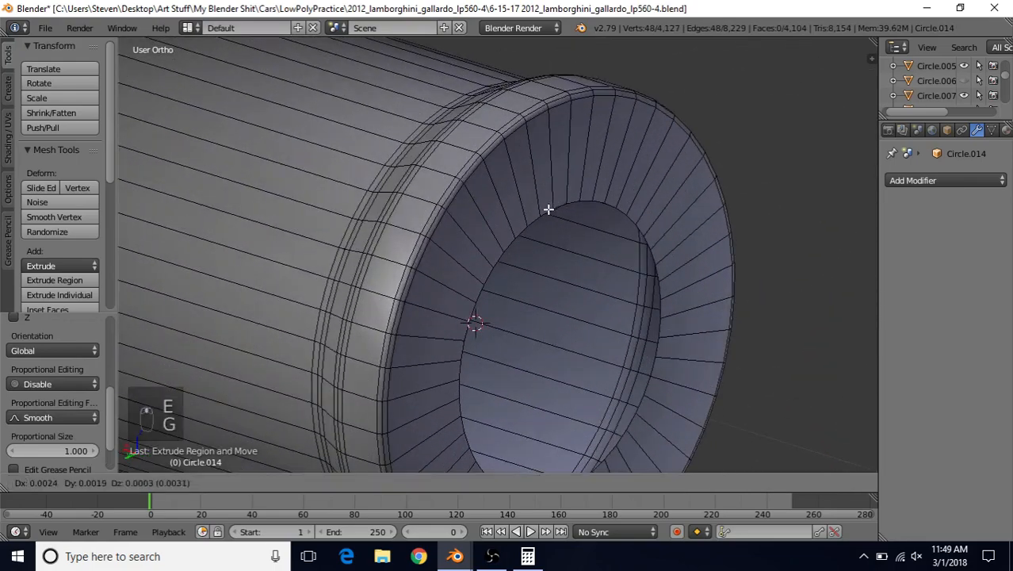
key("x")
left_click(540, 220)
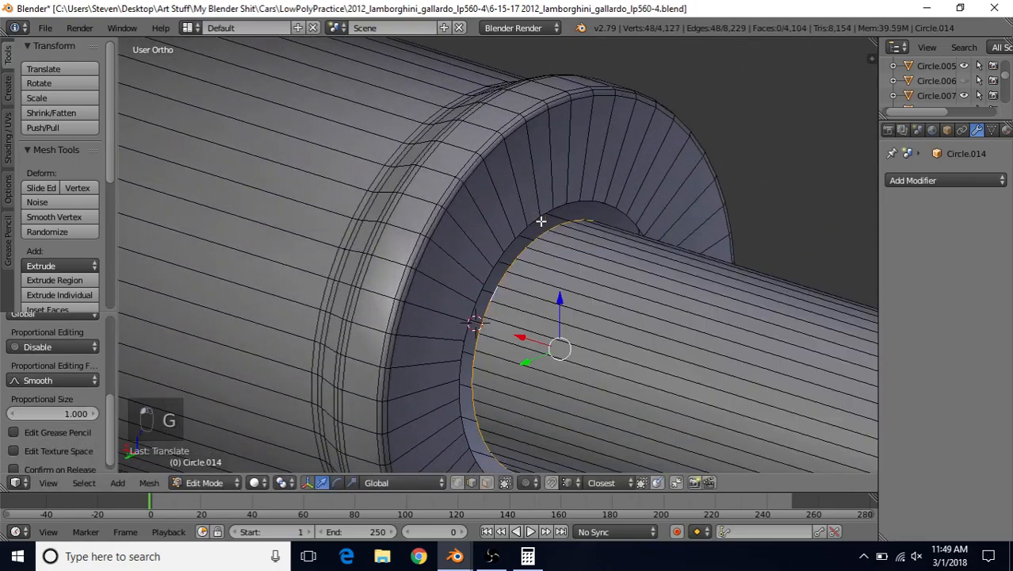
- Select all geometry linked to the shaft and show it in wireframe from the right orthographic view
scroll(543, 219, "down", 2)
middle_click_drag(543, 219, 532, 266)
scroll(617, 296, "up", 7)
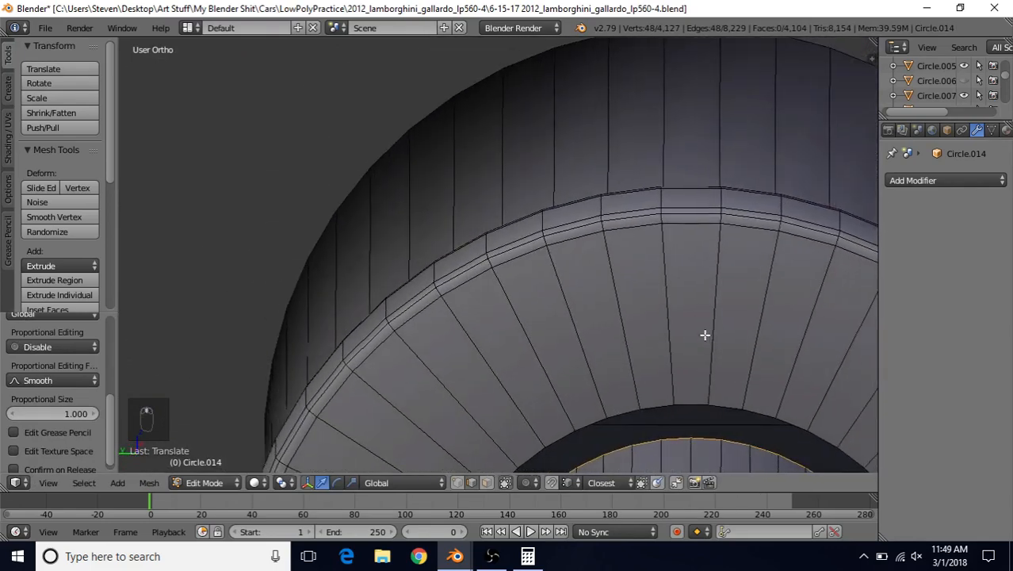
middle_click_drag(705, 335, 650, 359)
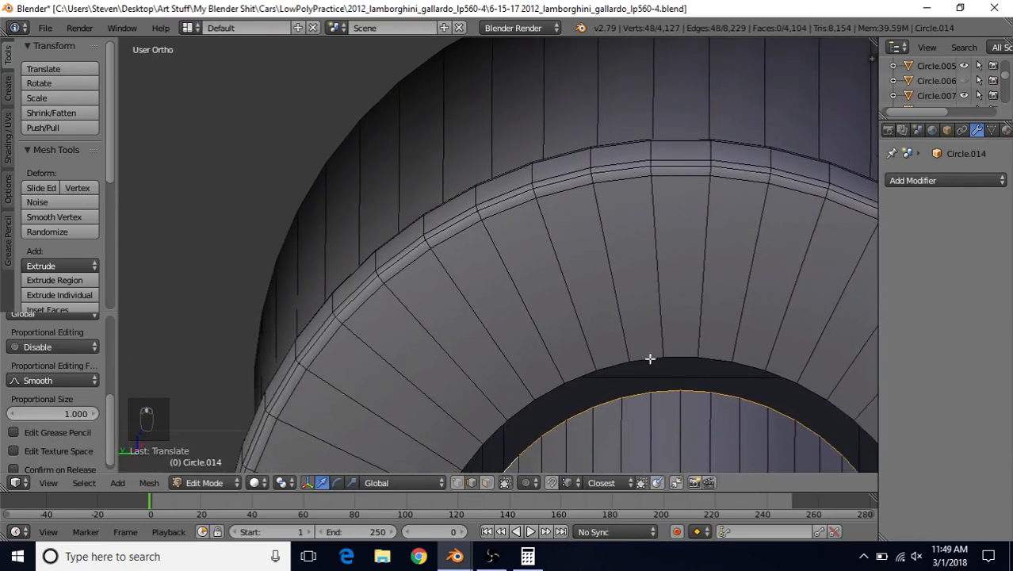
key("ctrl+l")
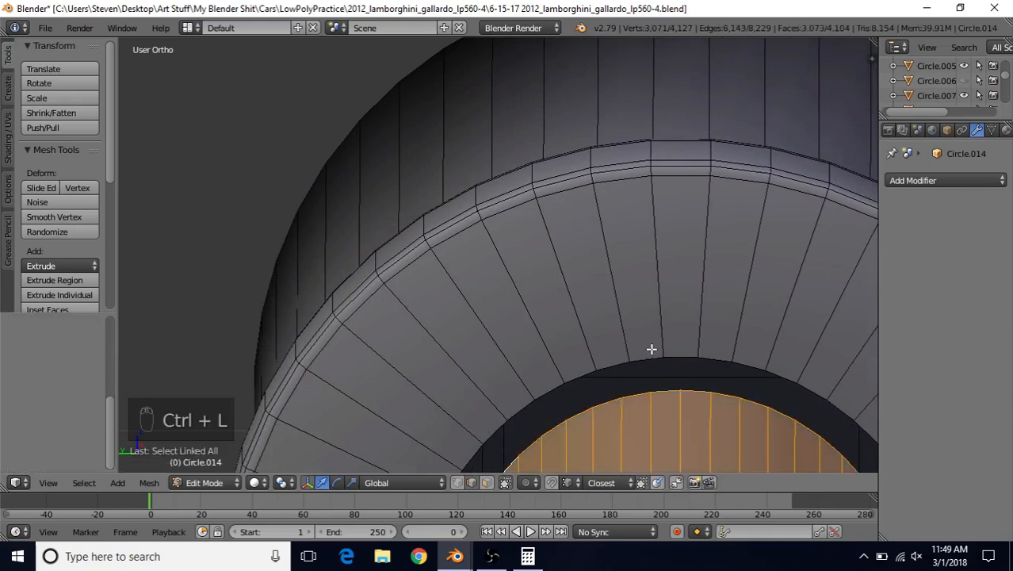
key("KP_Decimal")
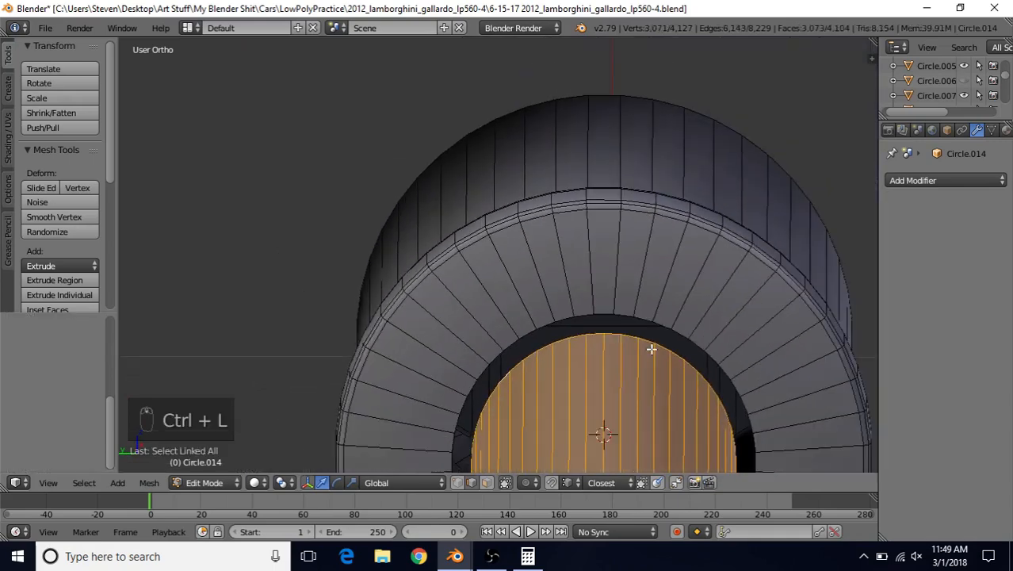
key("KP_3")
scroll(594, 336, "down", 3)
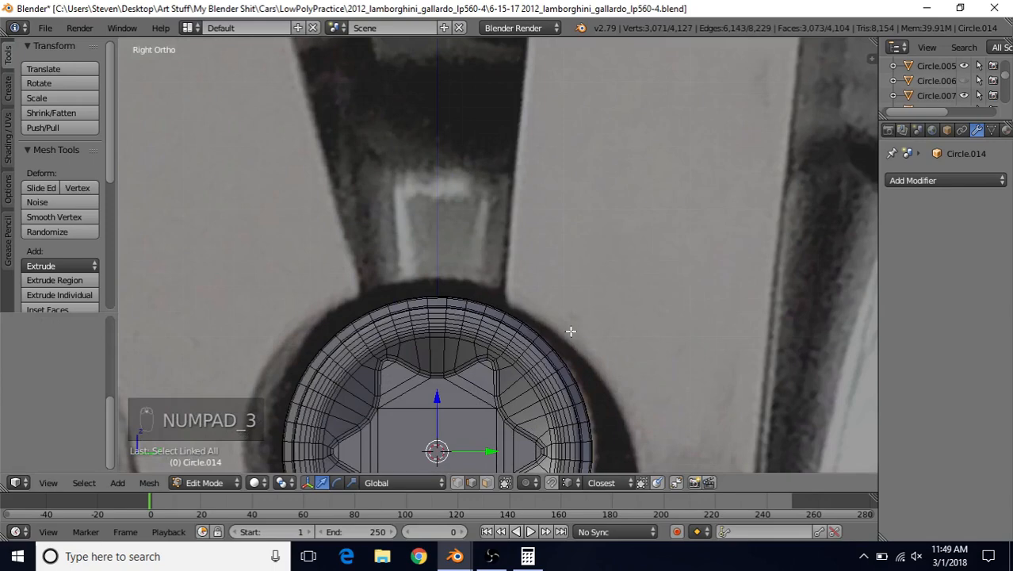
middle_click_drag(570, 332, 599, 192, "shift")
key("z")
scroll(568, 272, "up", 5)
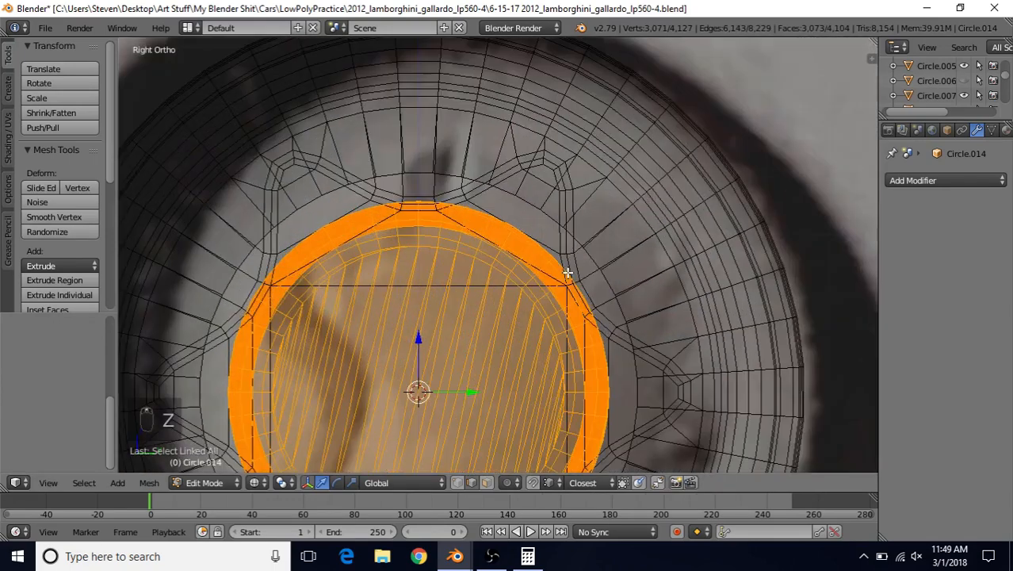
scroll(567, 271, "up", 2)
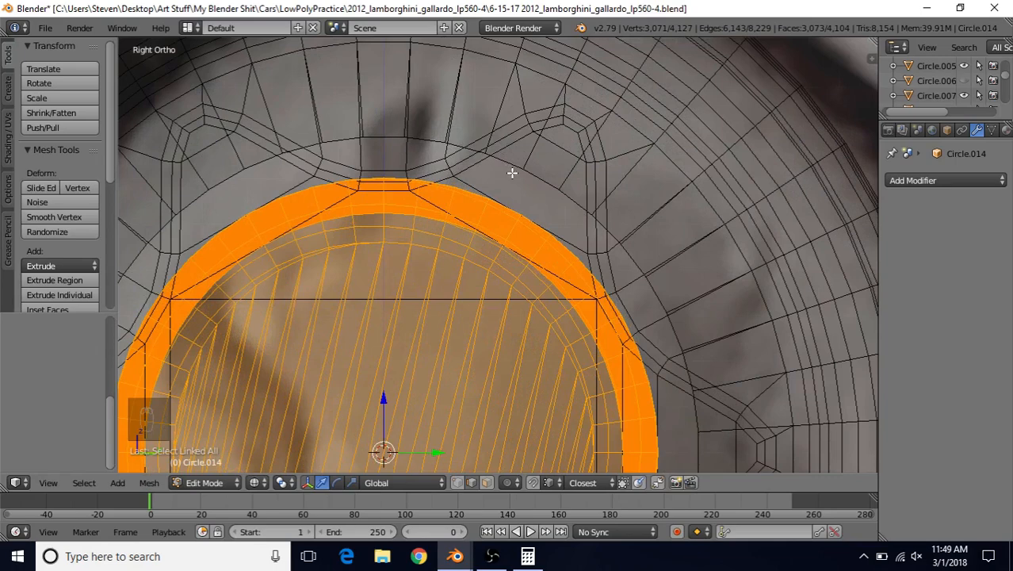
- Rotate the shaft 3.75 degrees in the right view to line its edges up with the bolt head's
key("r")
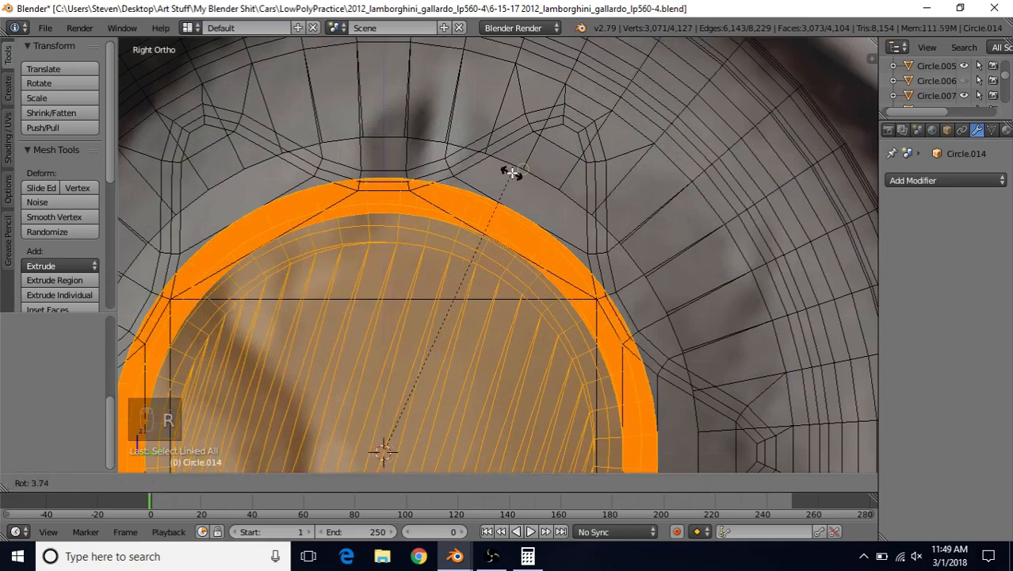
type("3.75")
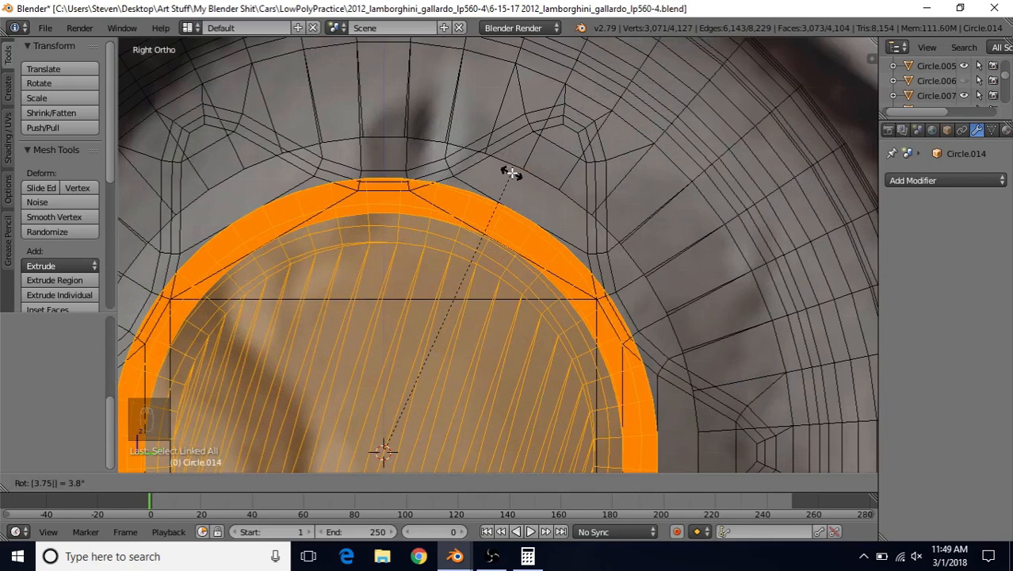
key("Return")
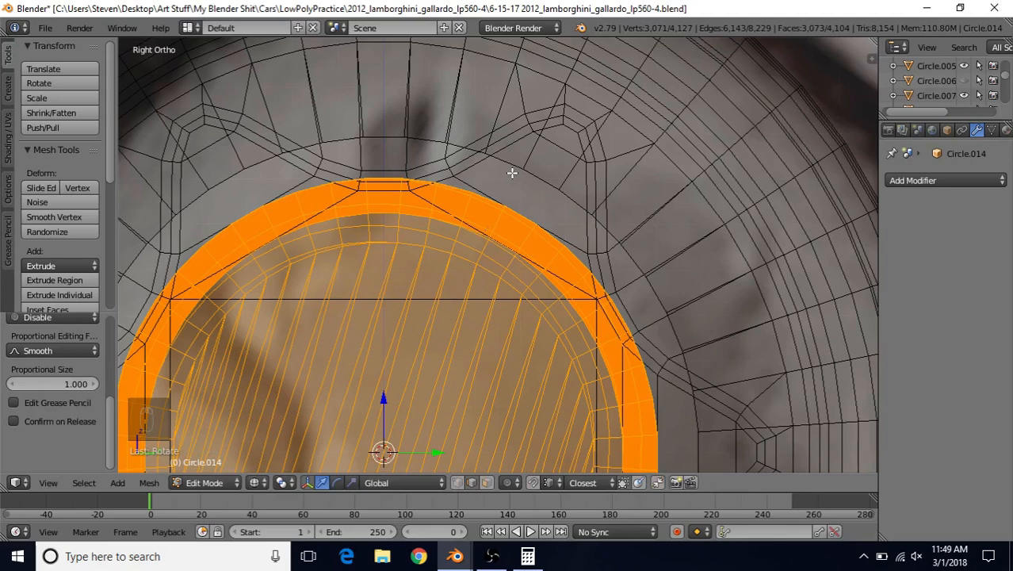
middle_click_drag(503, 213, 562, 218, "shift")
scroll(548, 230, "up", 1)
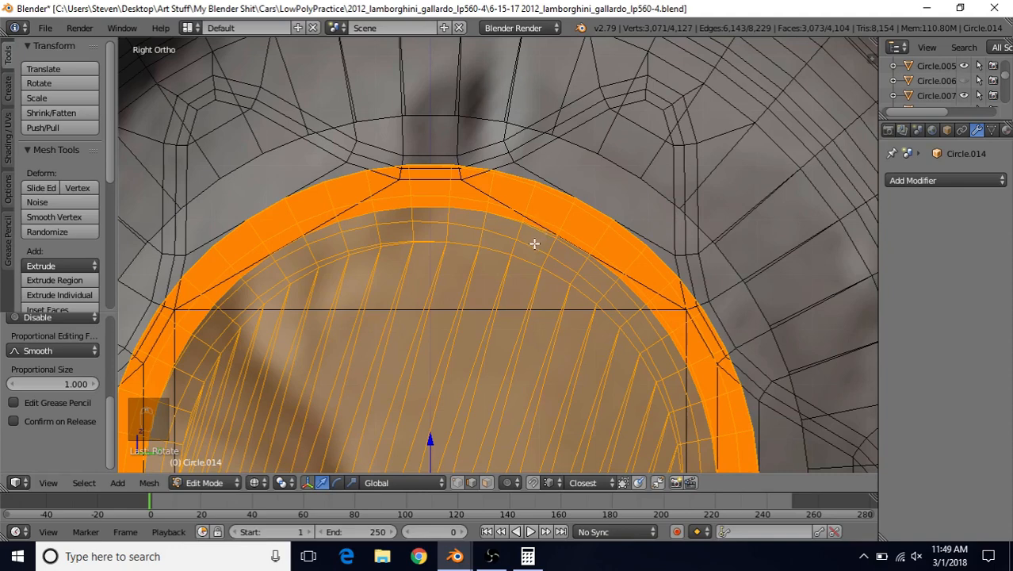
scroll(534, 243, "down", 1)
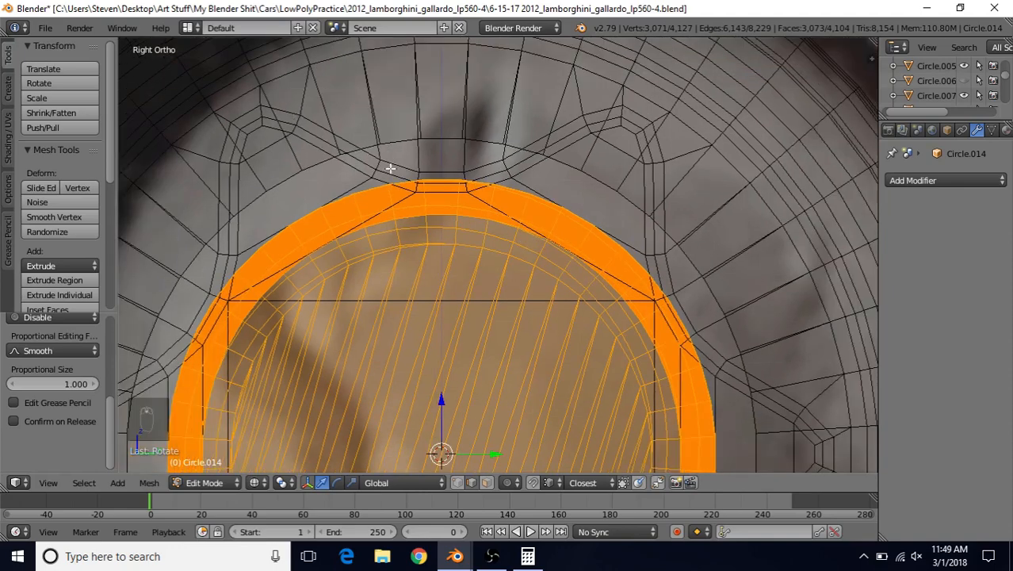
- Deselect everything, return to solid shading and delete the vertices of the inner edge loop around the flange opening
left_click(425, 184)
scroll(296, 181, "down", 2)
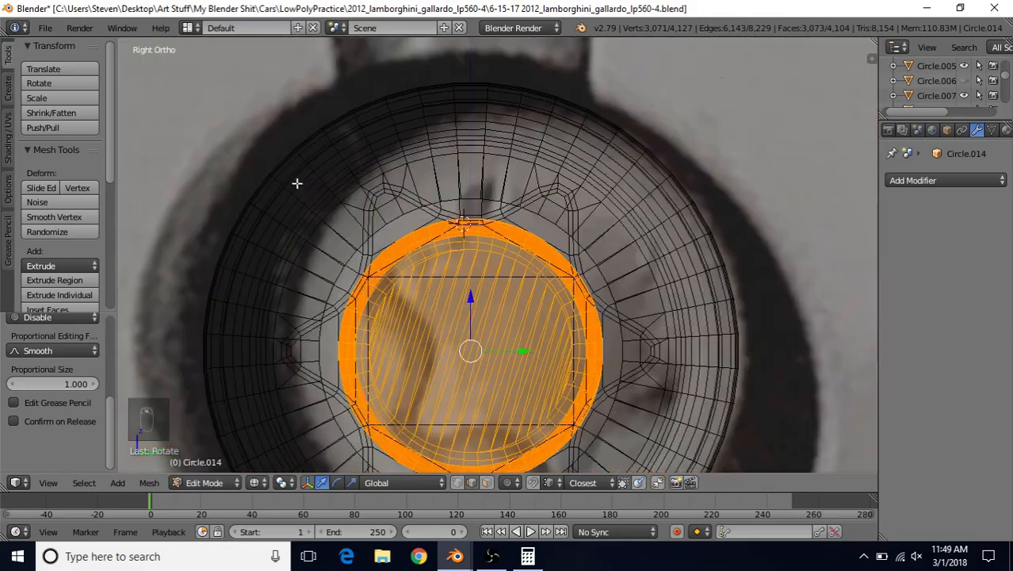
middle_click_drag(295, 181, 646, 291)
scroll(646, 291, "down", 3)
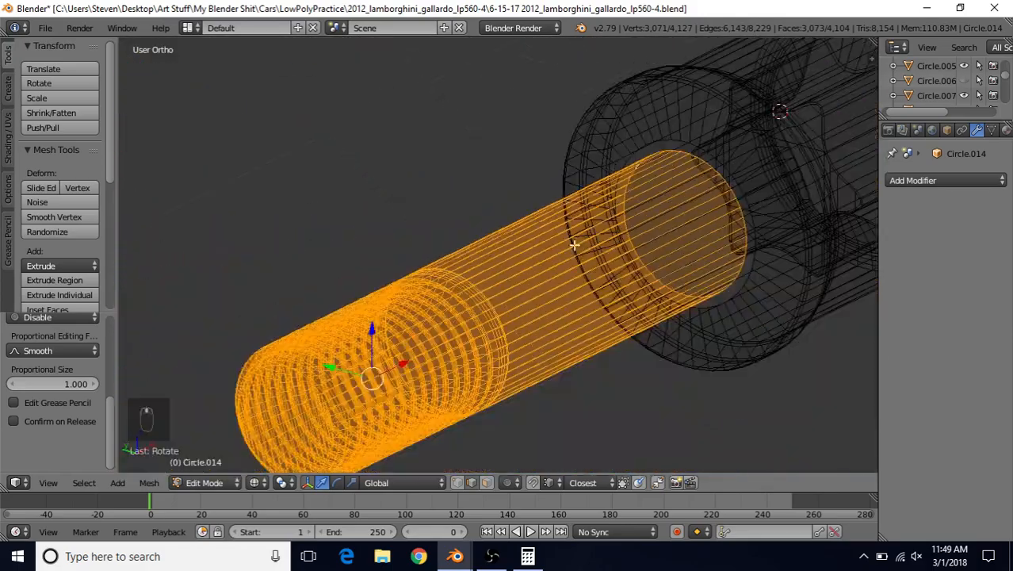
scroll(549, 262, "up", 6)
key("a")
key("z")
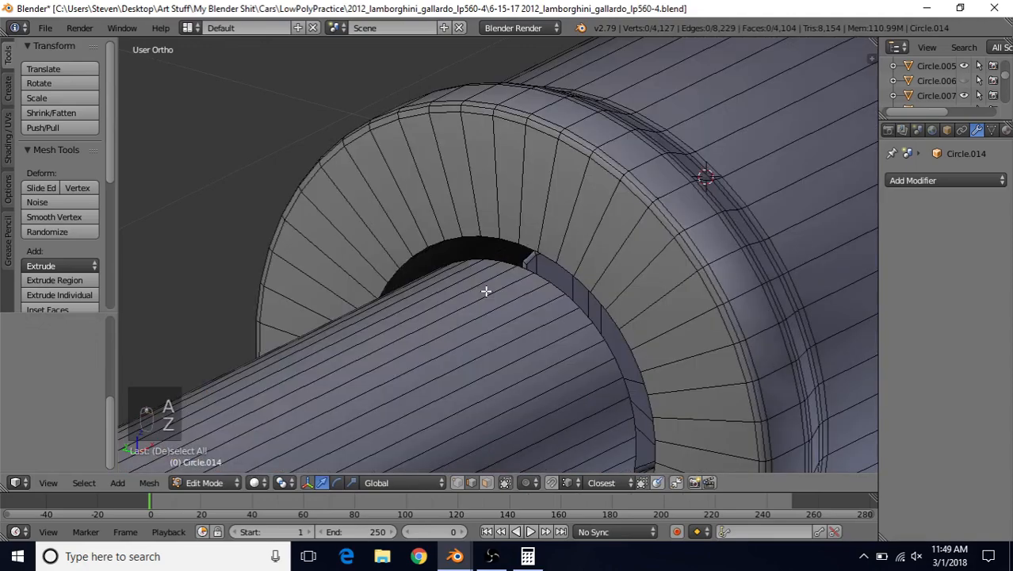
mouse_move(486, 290)
middle_mouse_down()
mouse_move(567, 290)
mouse_move(446, 290)
mouse_move(672, 217)
middle_mouse_up()
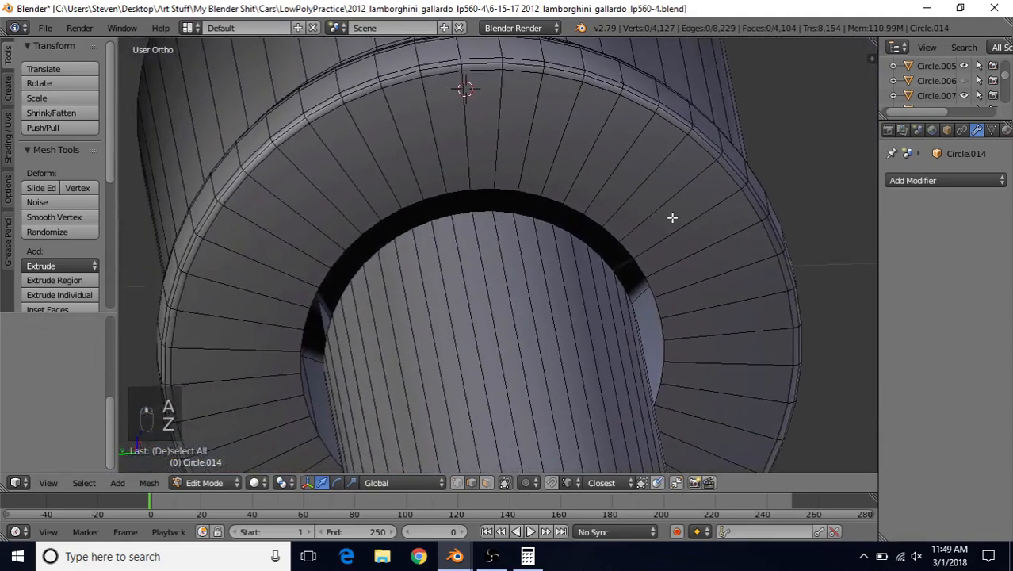
right_click(434, 195, "alt")
key("Delete")
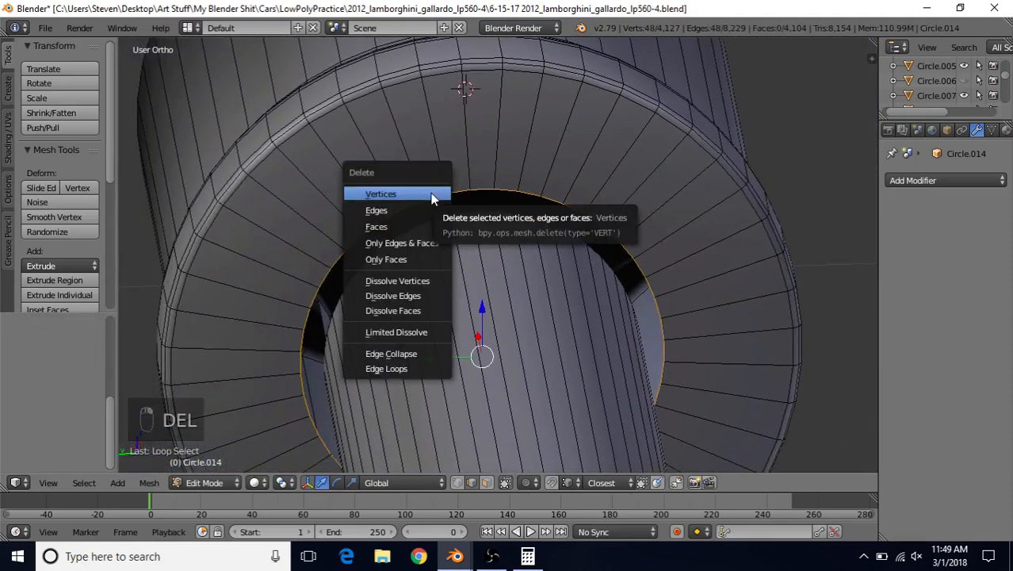
left_click(433, 196)
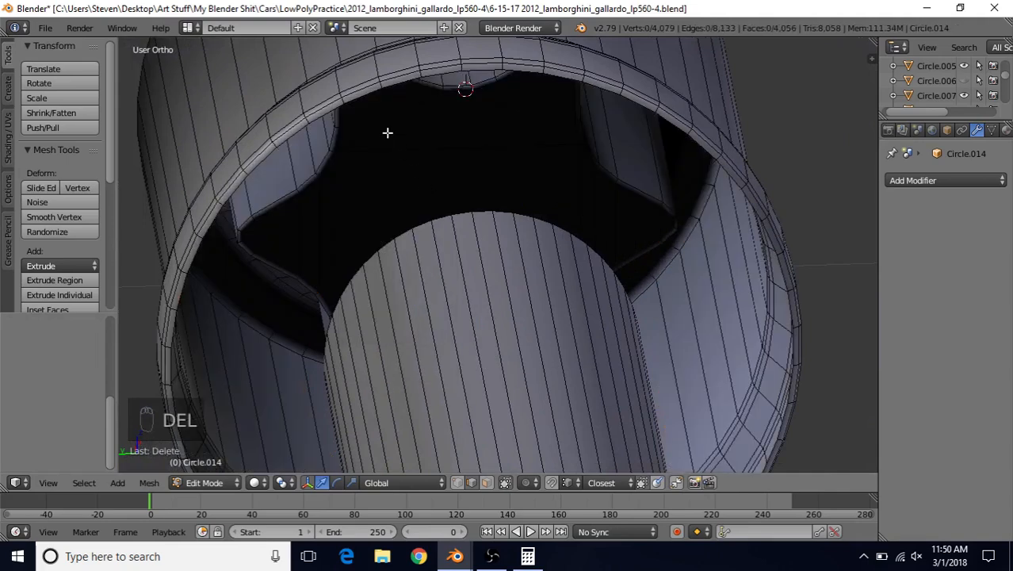
- Bridge the flange's open outer edge loop to the shaft's open edge loop and view the joined bolt in Object Mode
right_click(360, 98, "alt")
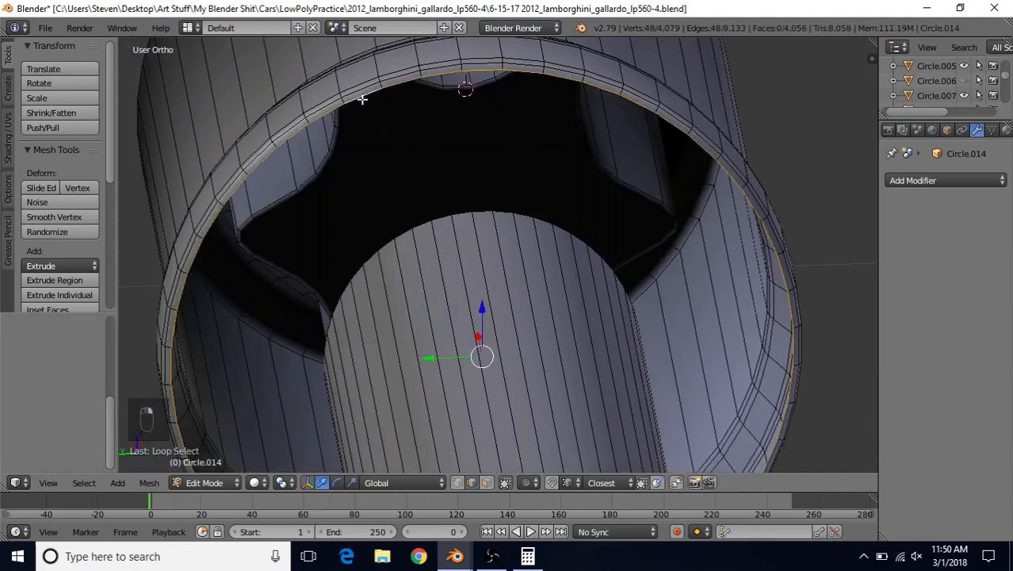
right_click(441, 216, "alt+shift")
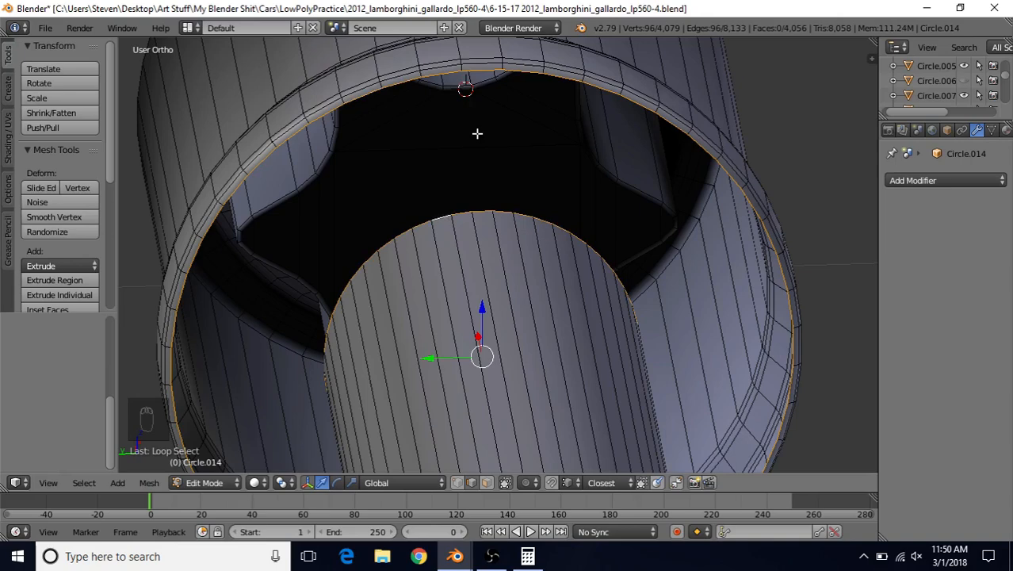
key("shift+q")
left_click(148, 485)
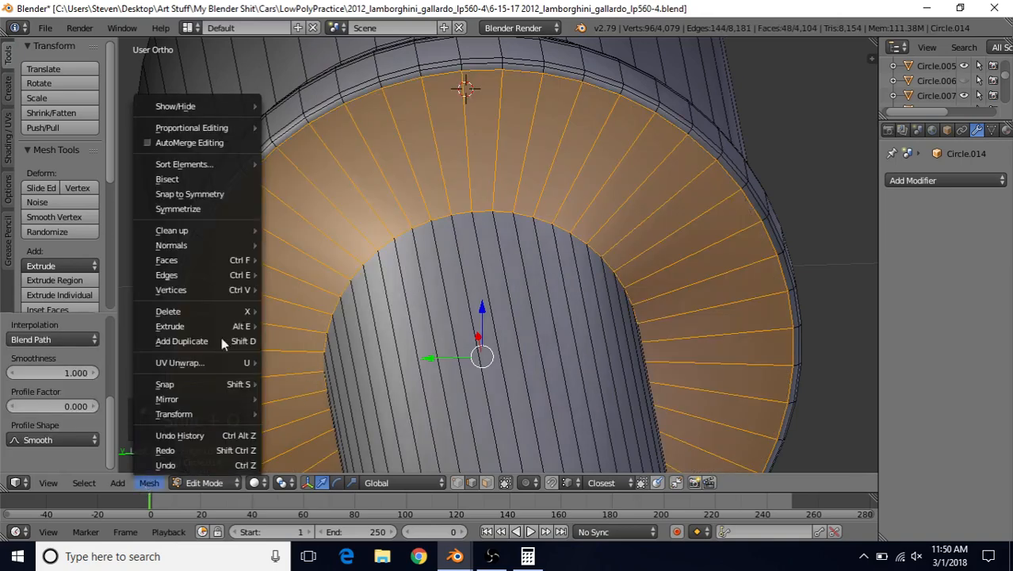
mouse_move(242, 274)
mouse_move(330, 530)
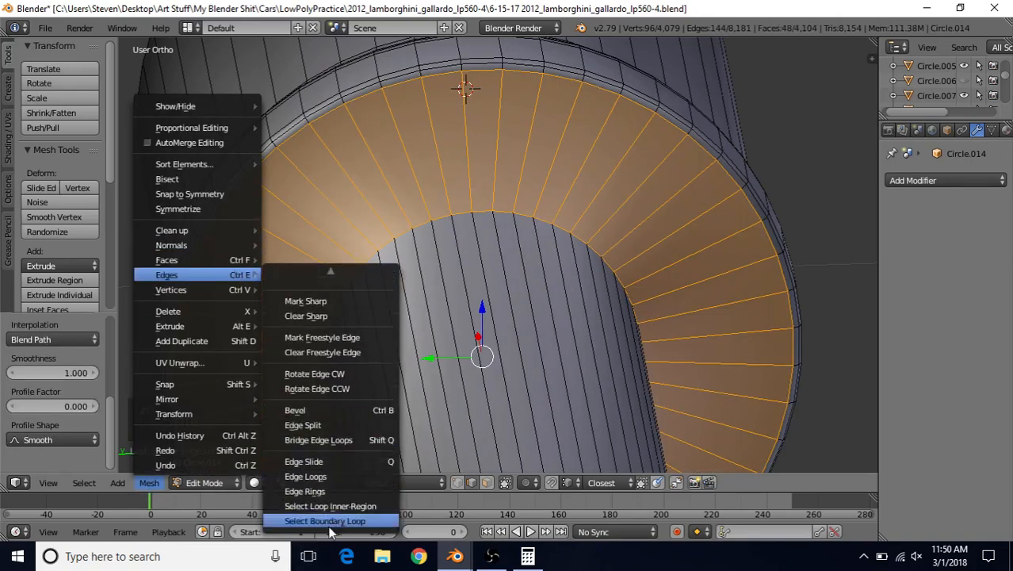
left_click(335, 439)
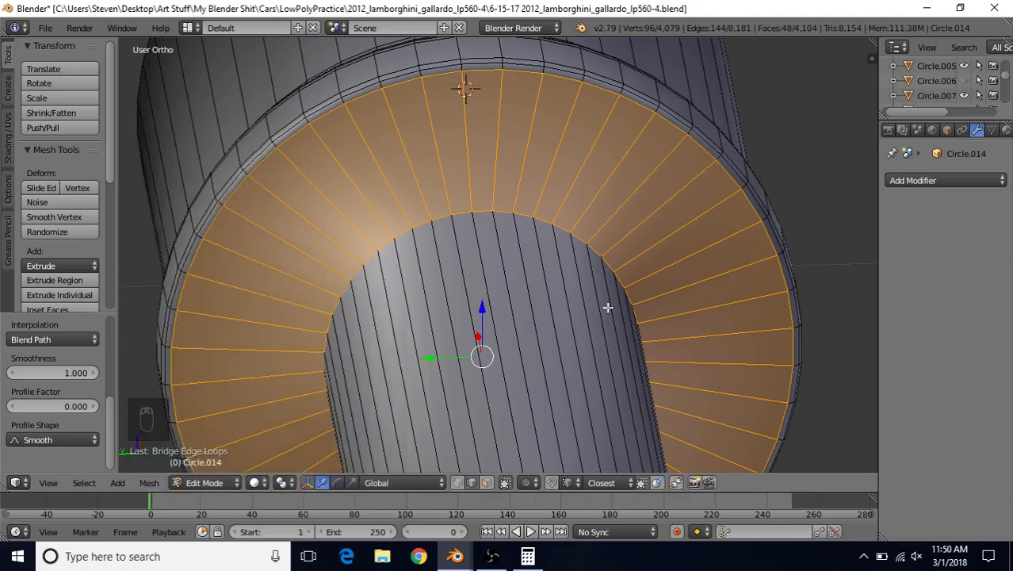
scroll(526, 317, "down", 5)
middle_click_drag(531, 306, 388, 265)
key("Tab")
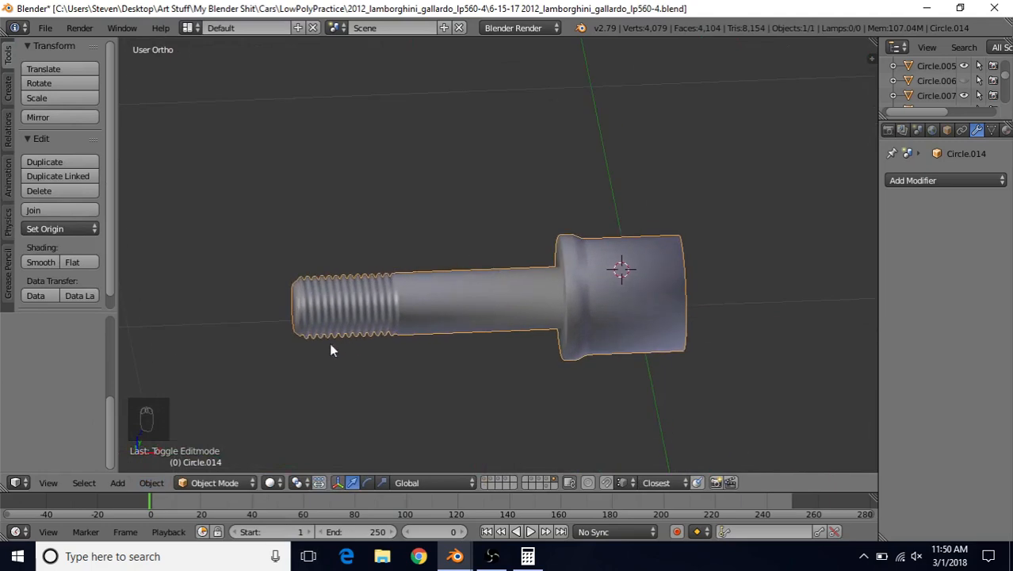
- Shorten the shaft by selecting all vertices of the threaded end in wireframe and moving them about 0.0261 along X toward the head
key("Tab")
right_click(420, 285)
right_click(362, 295)
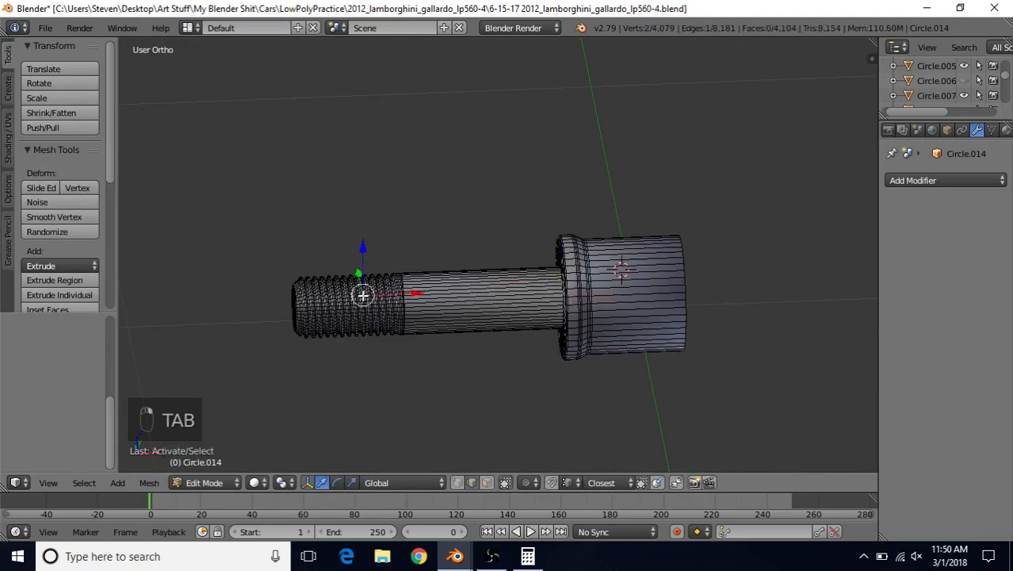
left_click(463, 485)
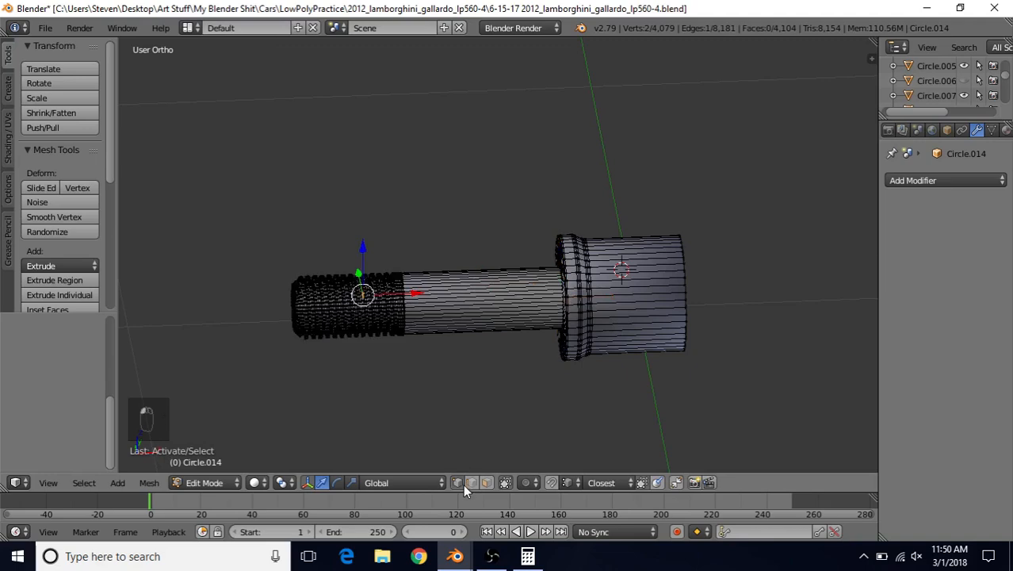
middle_click_drag(415, 283, 349, 246)
key("z")
key("b")
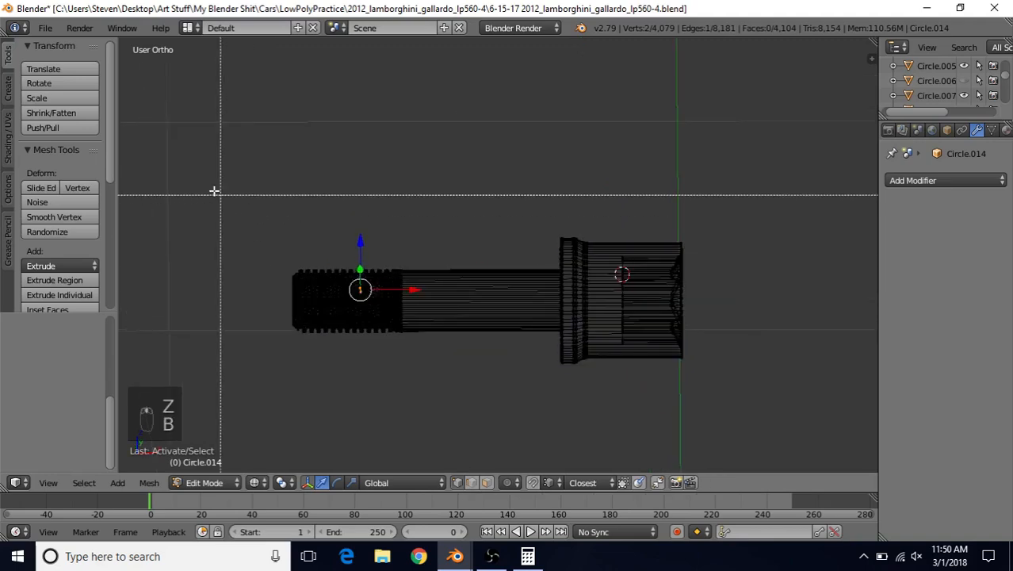
left_click_drag(202, 184, 416, 395)
key("g")
key("x")
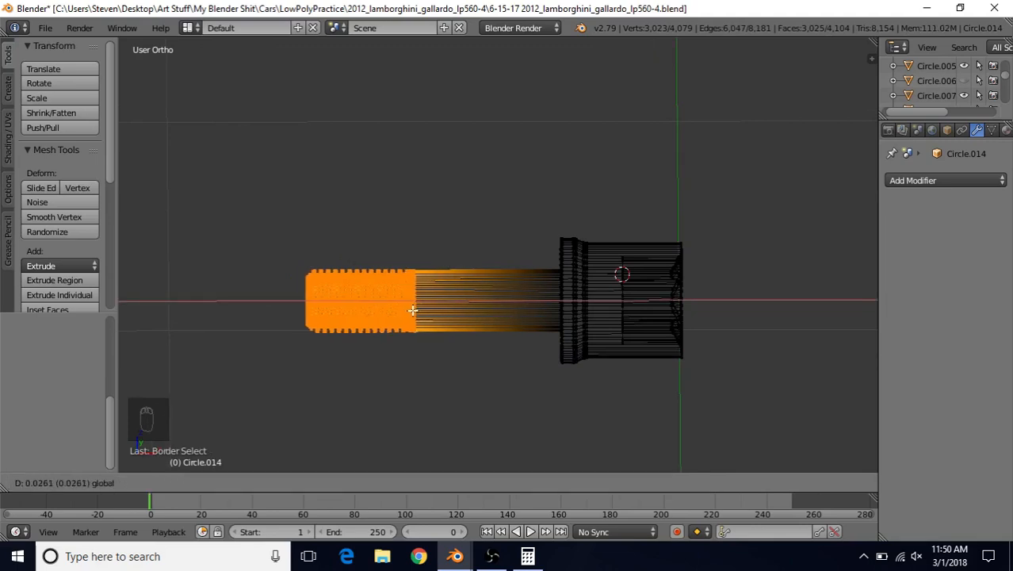
left_click(412, 310)
- Bevel the edge loop where the shaft meets the flange, with 2 segments and an offset of about 0.0015
key("z")
mouse_move(425, 316)
middle_mouse_down()
mouse_move(584, 318)
mouse_move(575, 318)
middle_mouse_up()
key("a")
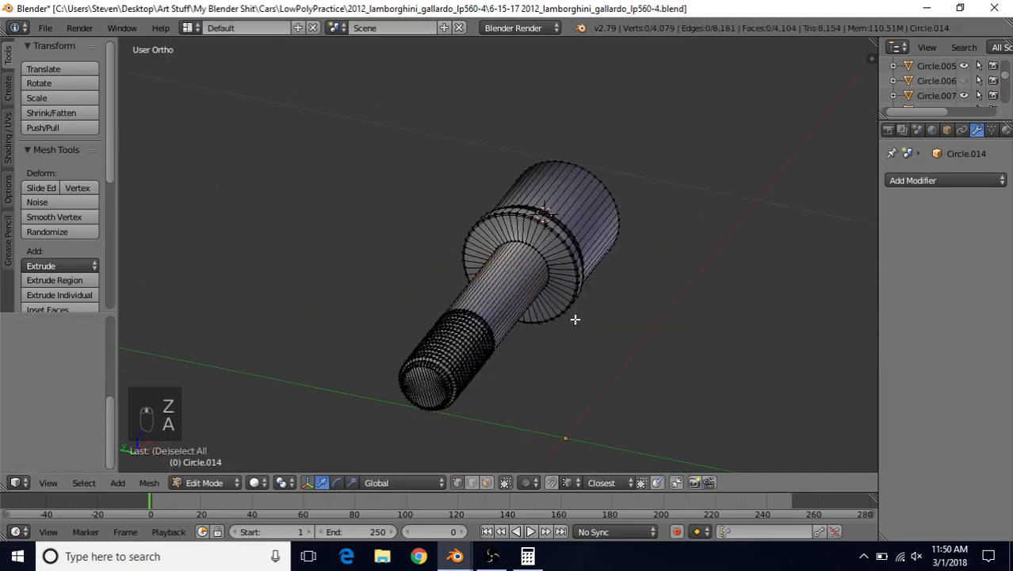
scroll(555, 333, "up", 8)
key("Tab")
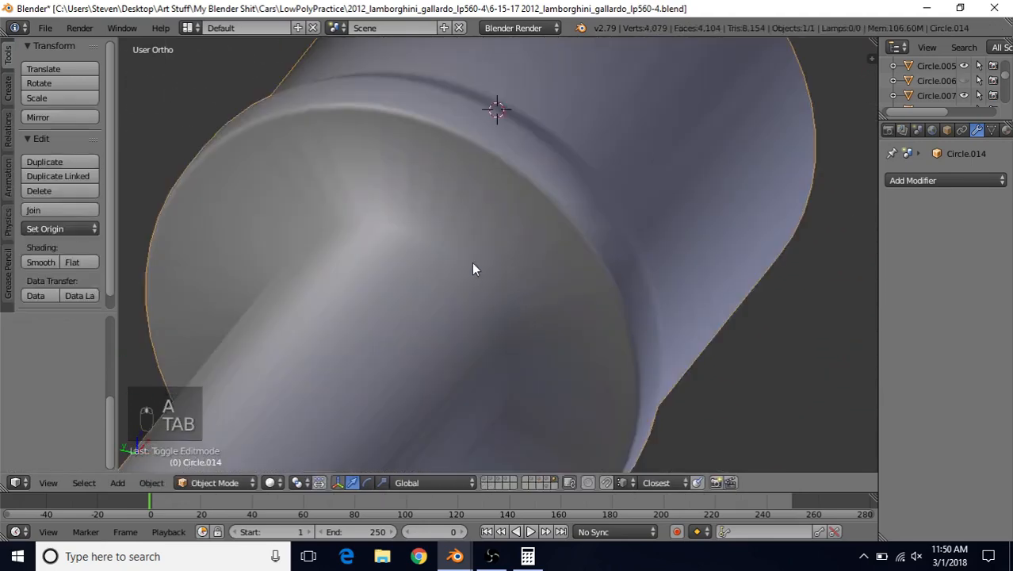
key("Tab")
scroll(454, 298, "up", 2)
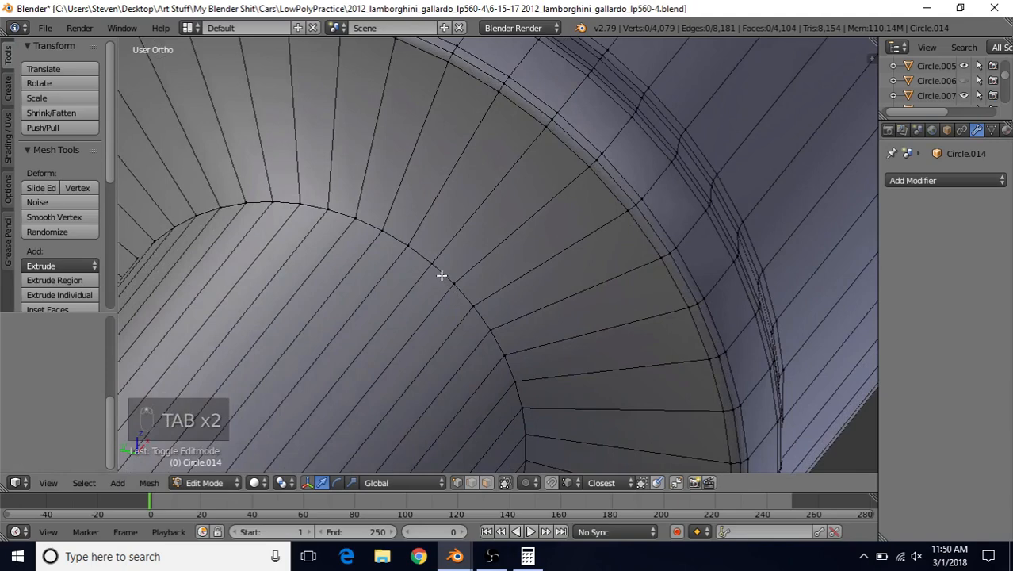
right_click(442, 275, "alt")
key("ctrl+b")
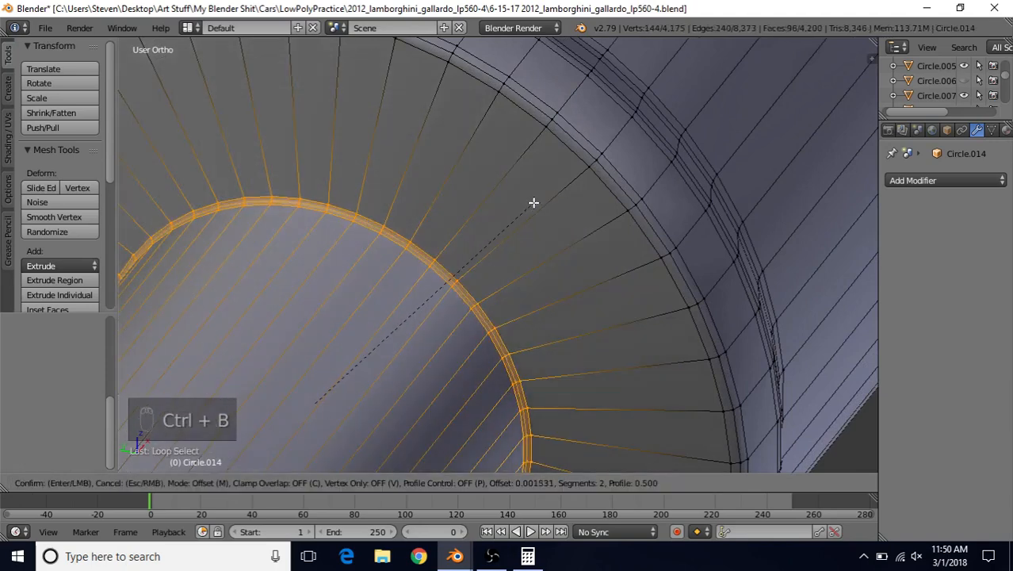
left_click(533, 202)
- Return to Object Mode, view the whole bolt and save the file
scroll(462, 310, "down", 5)
key("Tab")
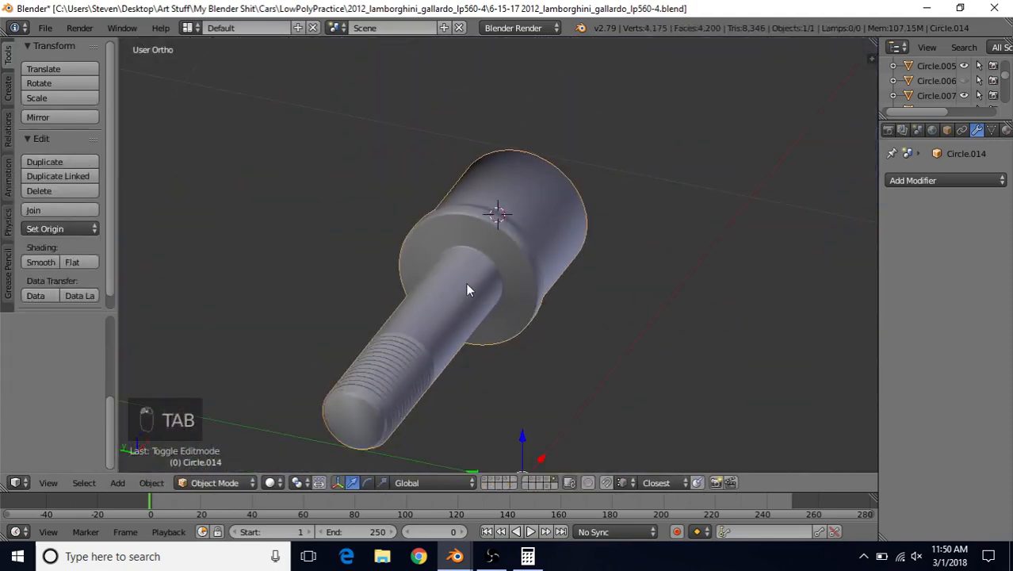
middle_click_drag(467, 290, 612, 274)
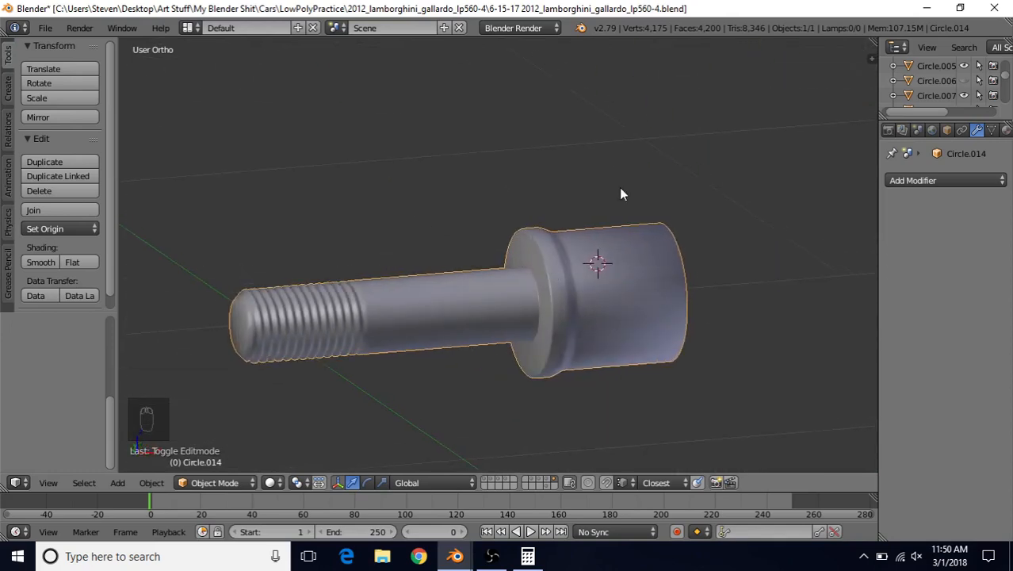
left_click(45, 28)
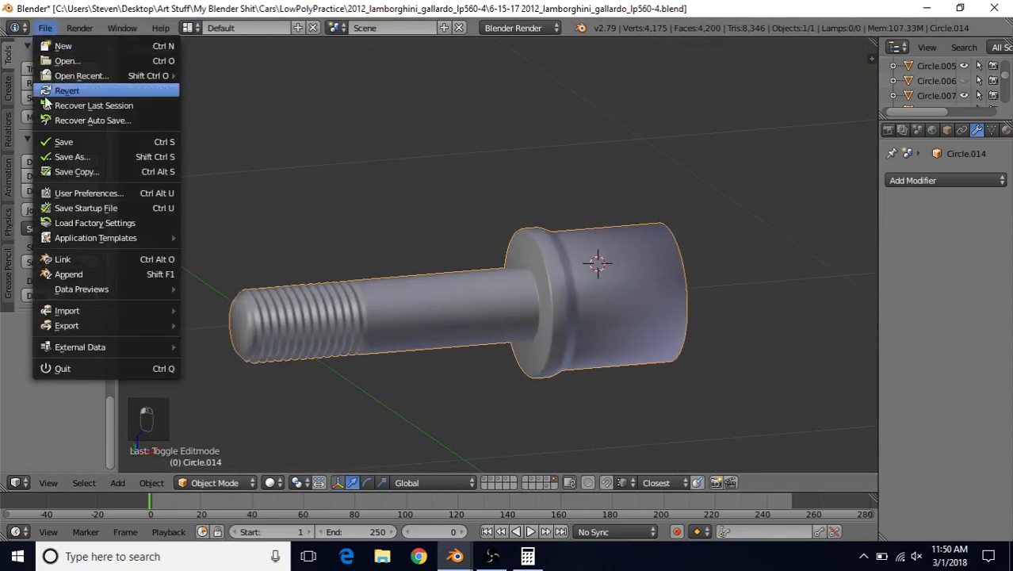
left_click(68, 143)
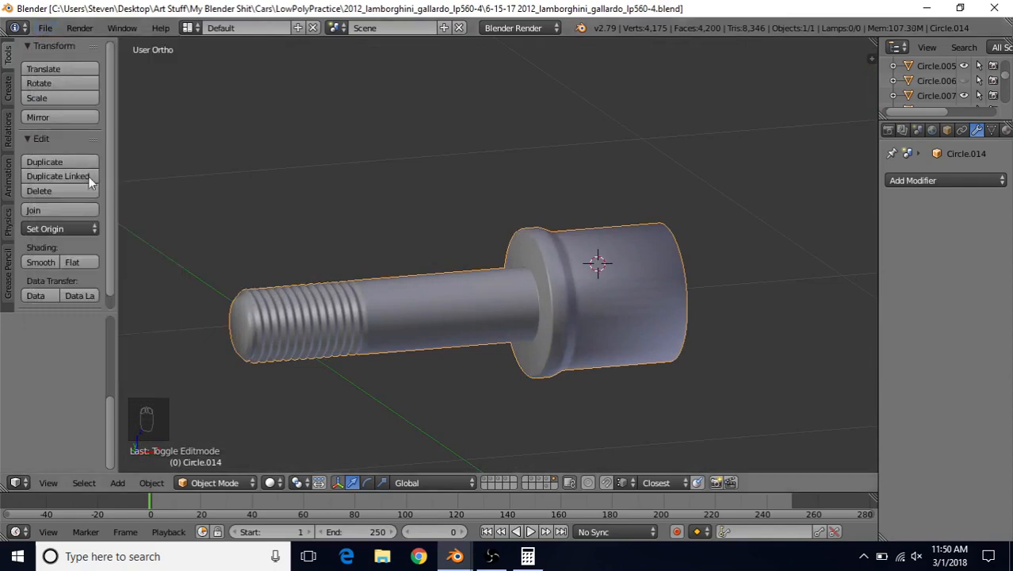
- Switch to the Blender window with the practice V17a file and examine the finished bolt's tapered section between head and shaft
mouse_move(455, 556)
left_click(433, 516)
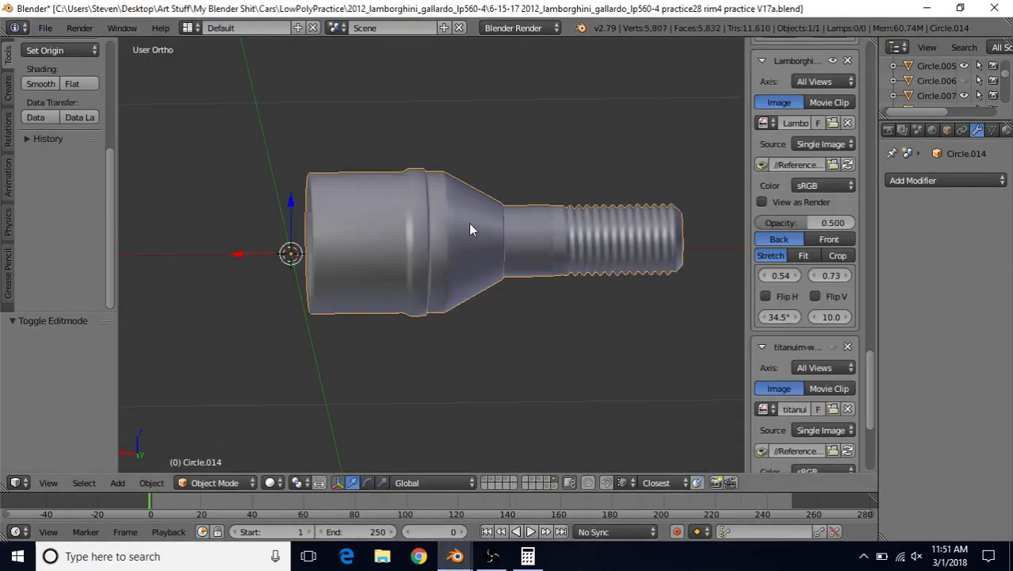
scroll(438, 224, "up", 3)
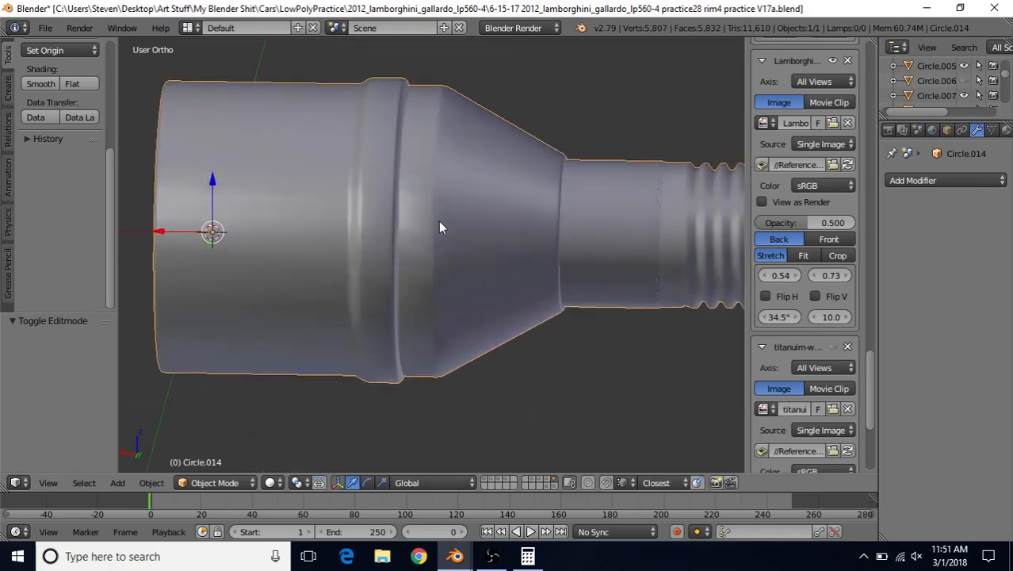
middle_click_drag(438, 221, 354, 149)
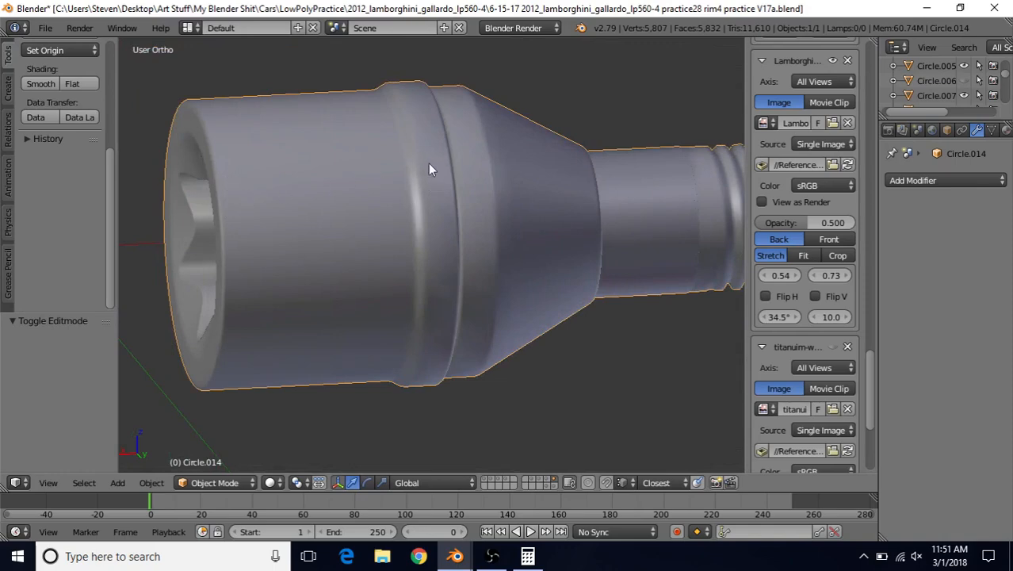
middle_click_drag(410, 203, 256, 84)
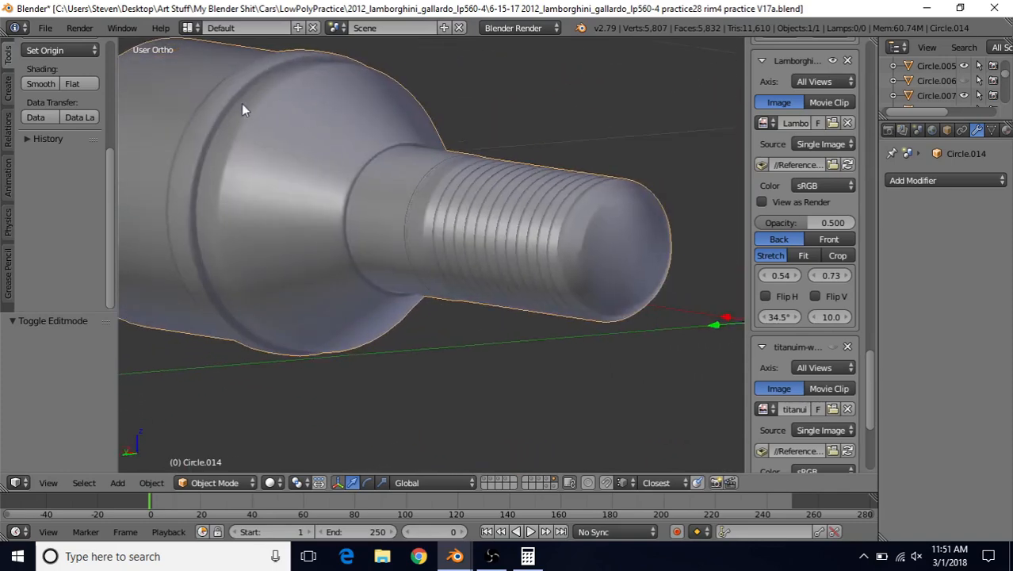
middle_click_drag(242, 119, 409, 180)
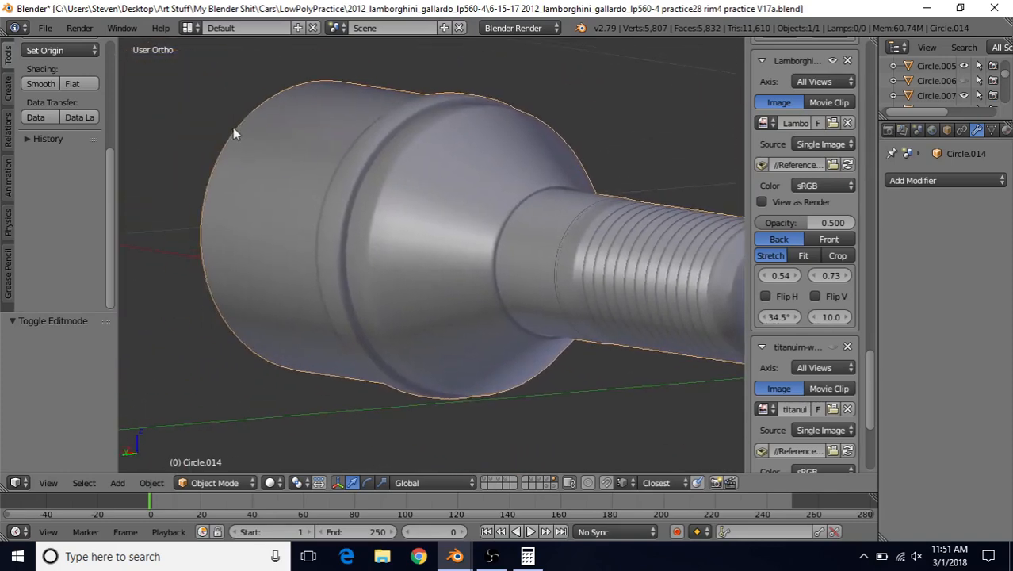
scroll(367, 255, "down", 2)
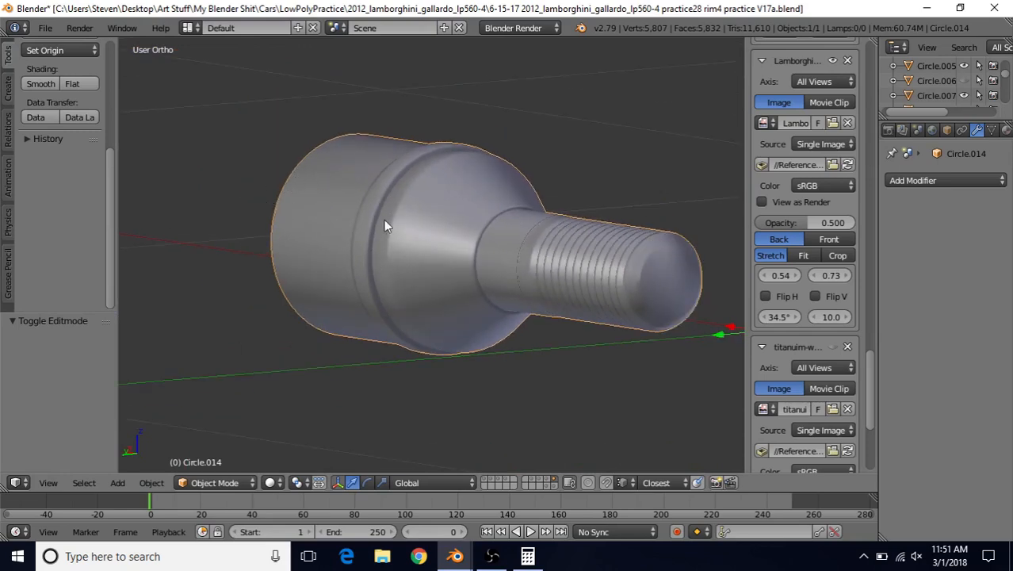
middle_click_drag(396, 242, 456, 285)
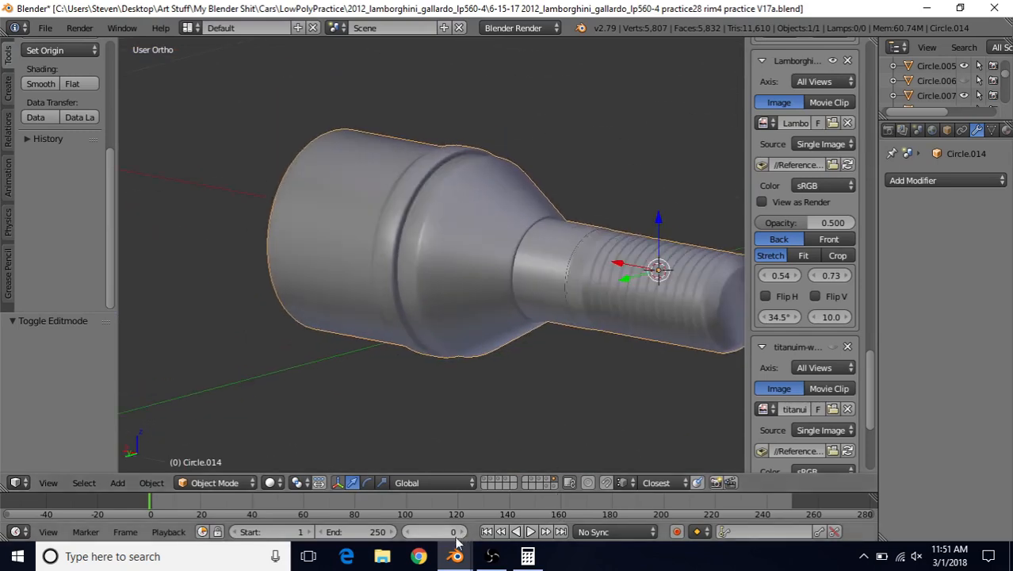
- Switch back to the working Blender file and duplicate the outer edge loop at the socket end of the bolt head
mouse_move(457, 542)
left_click(495, 501)
key("Tab")
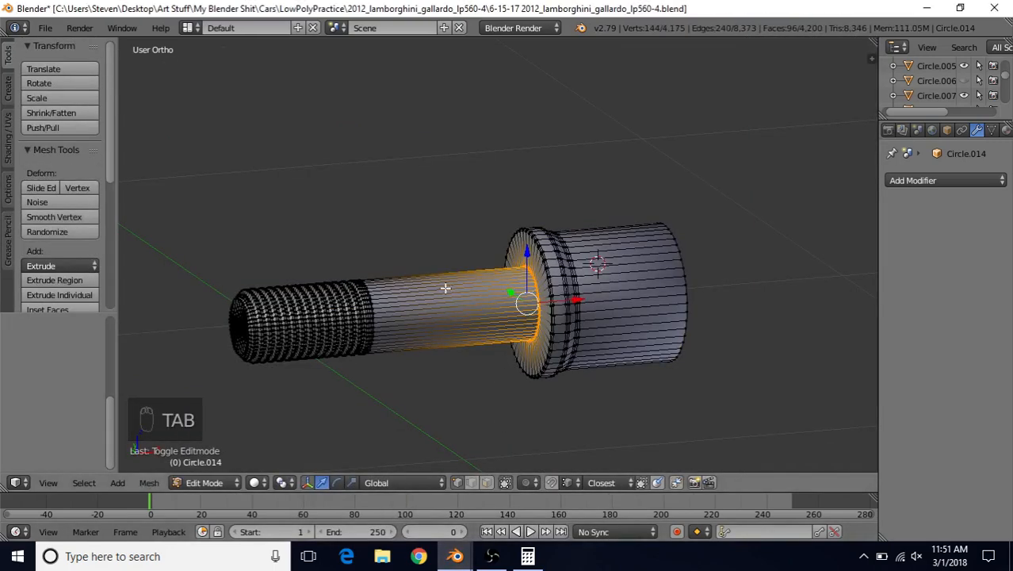
middle_click_drag(444, 288, 523, 287)
scroll(521, 329, "up", 3)
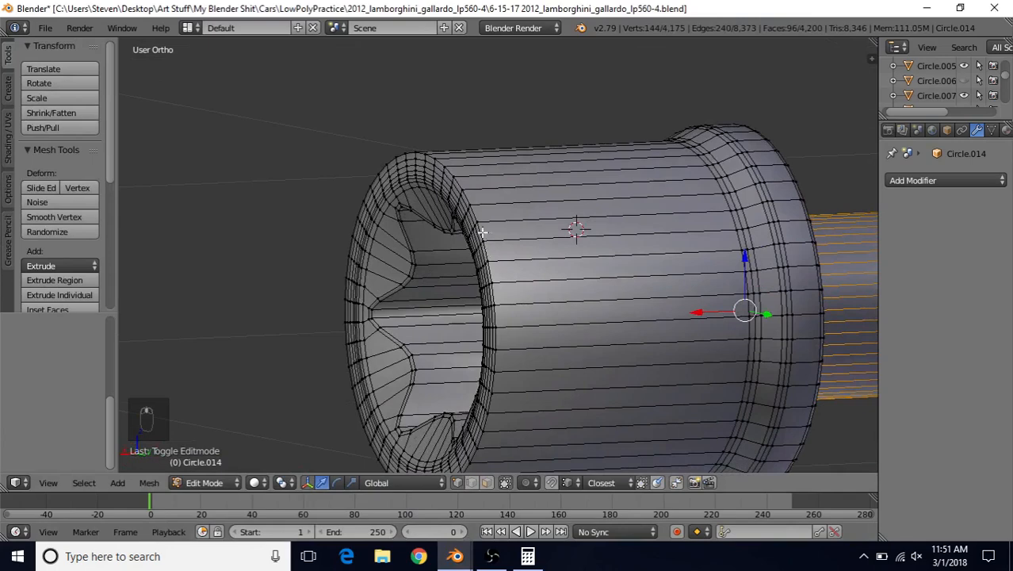
right_click(464, 197, "alt")
right_click(468, 196, "ctrl+alt")
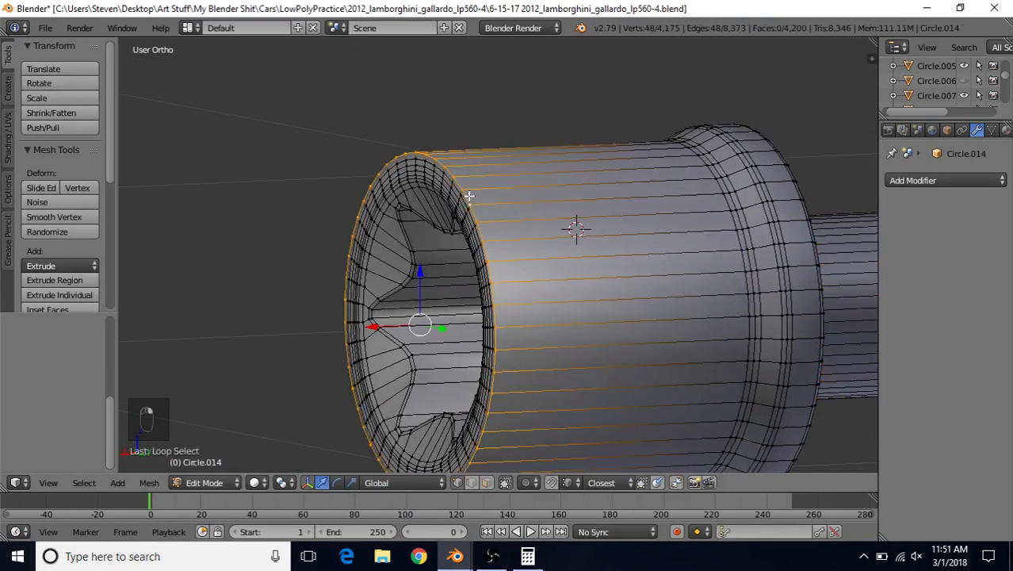
scroll(567, 353, "down", 4)
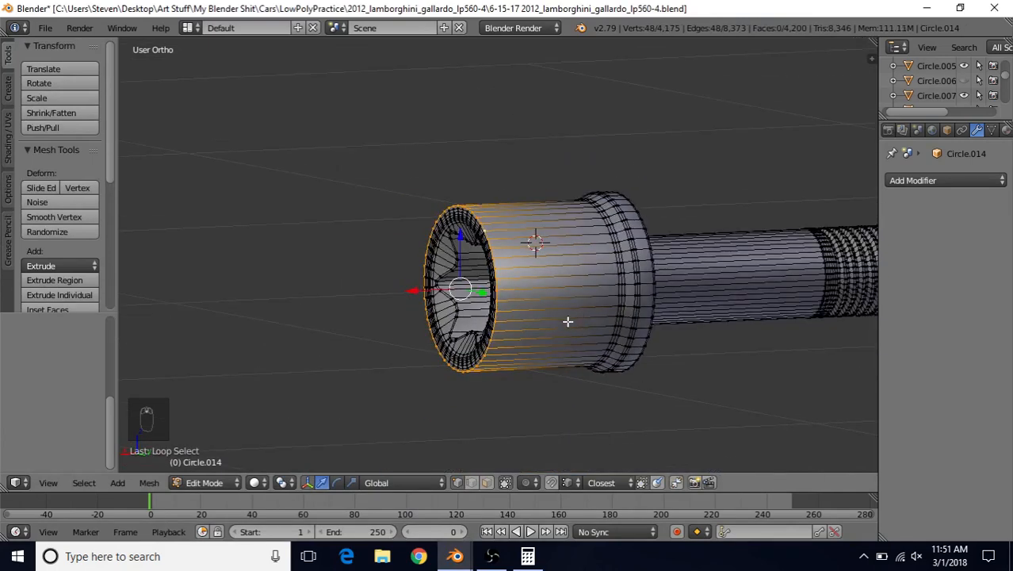
scroll(542, 268, "up", 1)
key("shift+d")
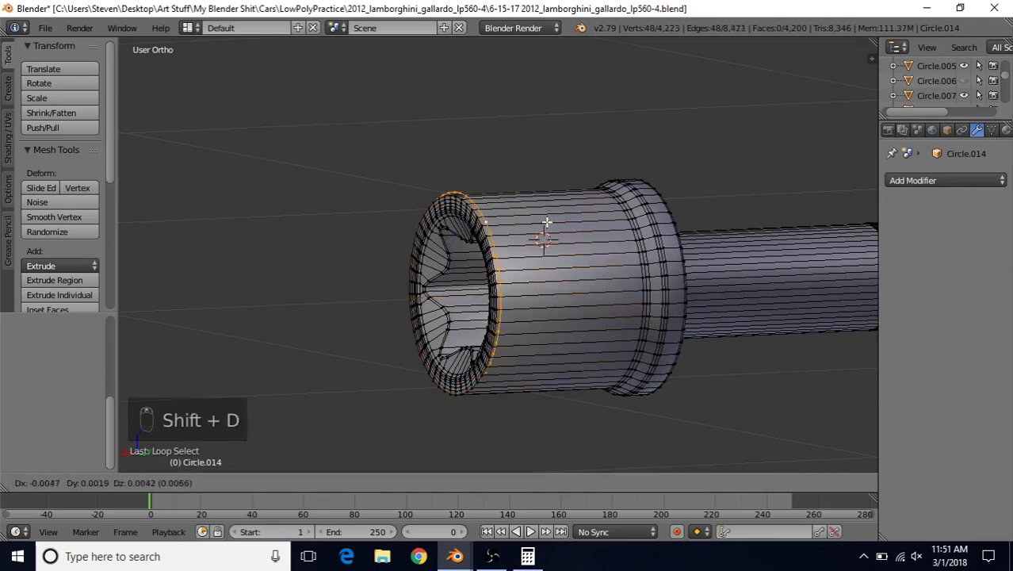
- Move the duplicated rim loop about -0.25 along the X axis, just past the collar on the shank side
key("x")
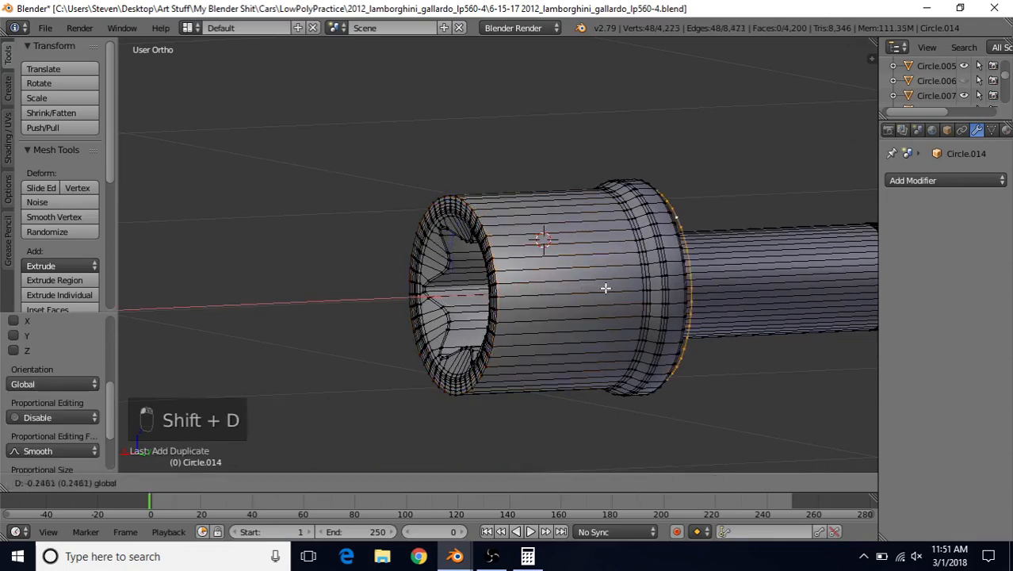
left_click(606, 289)
middle_click_drag(606, 290, 551, 241)
middle_click_drag(563, 303, 482, 297)
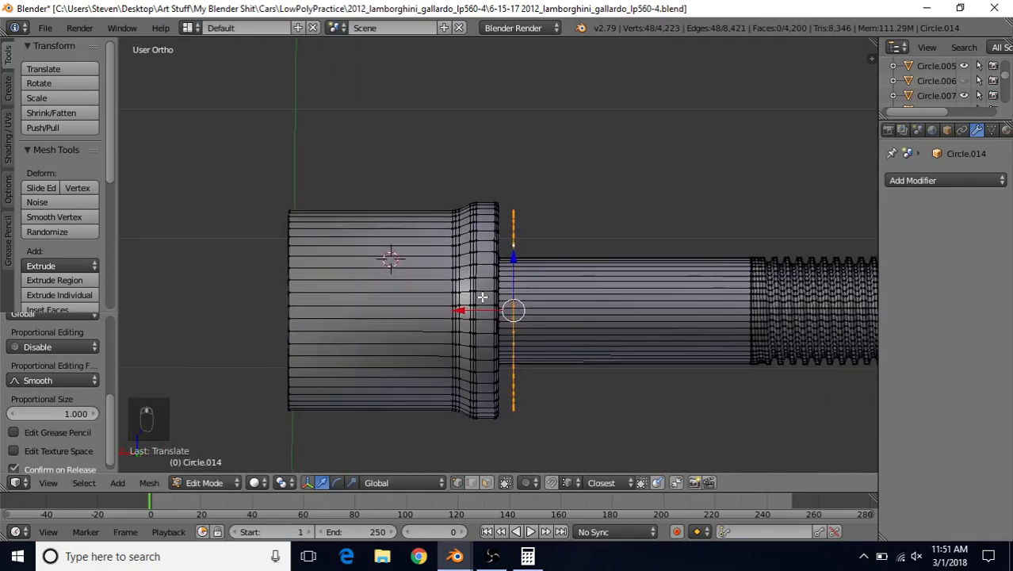
scroll(482, 296, "up", 1)
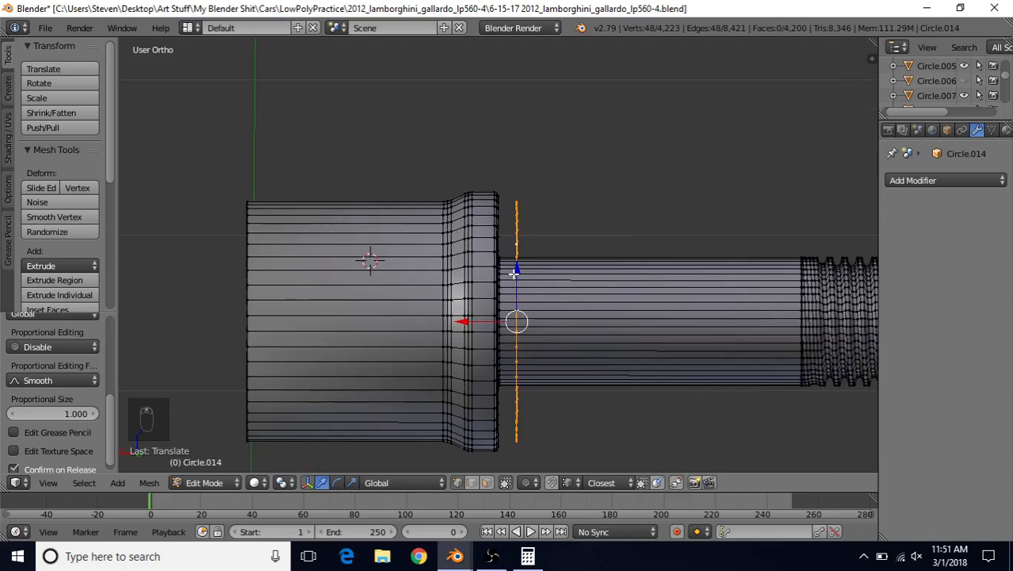
- Extrude the duplicated loop along the X axis toward the threads to form a short cylindrical band
key("e")
right_click(556, 240)
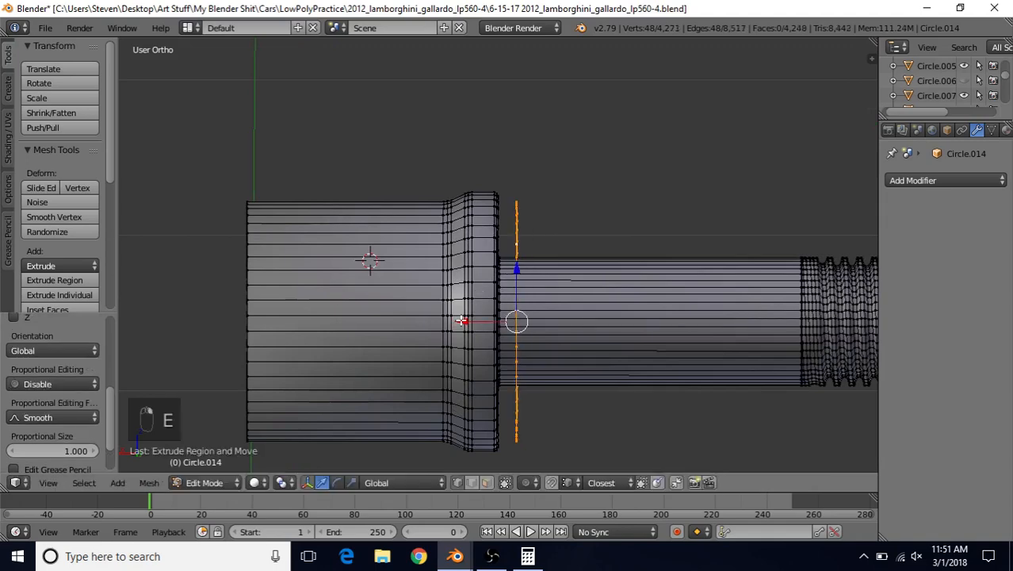
key("e")
left_click(498, 321)
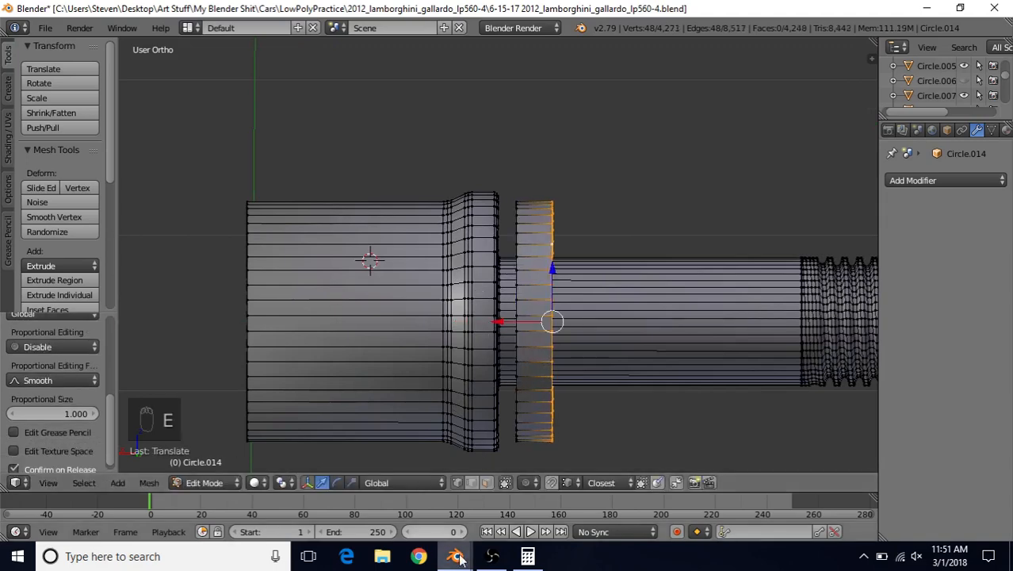
- Compare the band with the finished bolt in the other Blender window and shorten it slightly along X
mouse_move(455, 554)
left_click(420, 511)
middle_click_drag(550, 272, 629, 262)
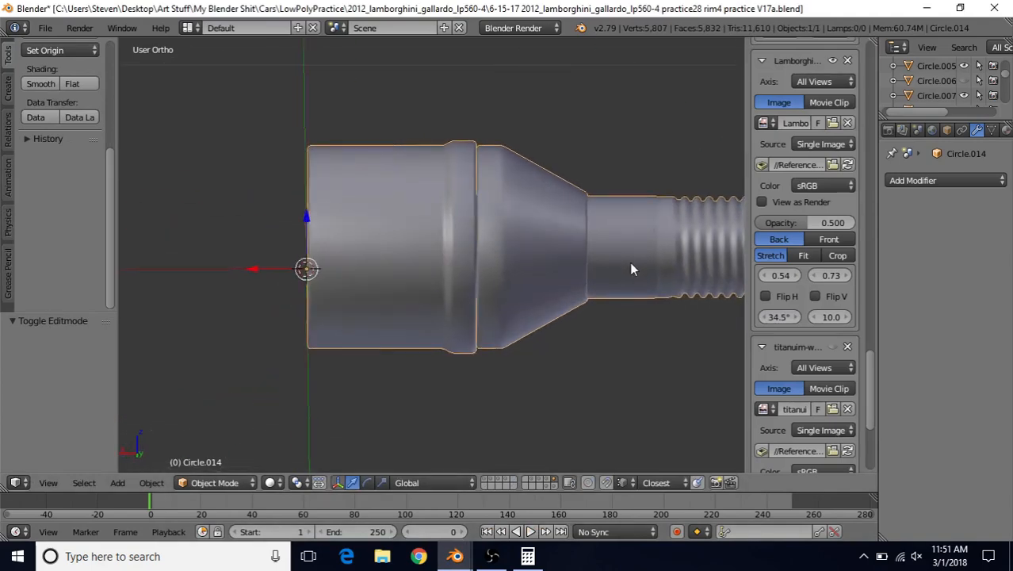
mouse_move(455, 555)
left_click(479, 509)
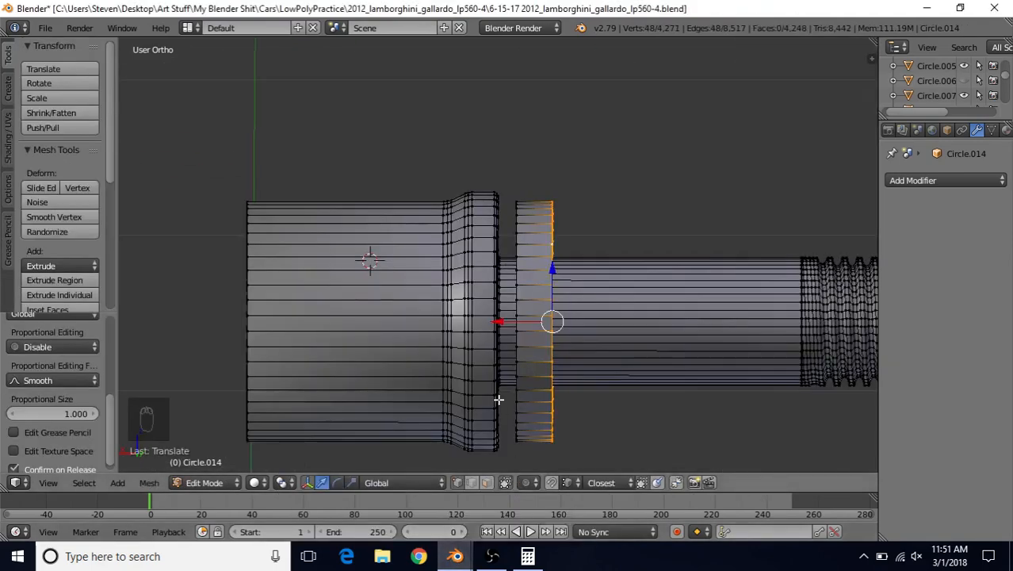
left_click_drag(498, 321, 492, 319)
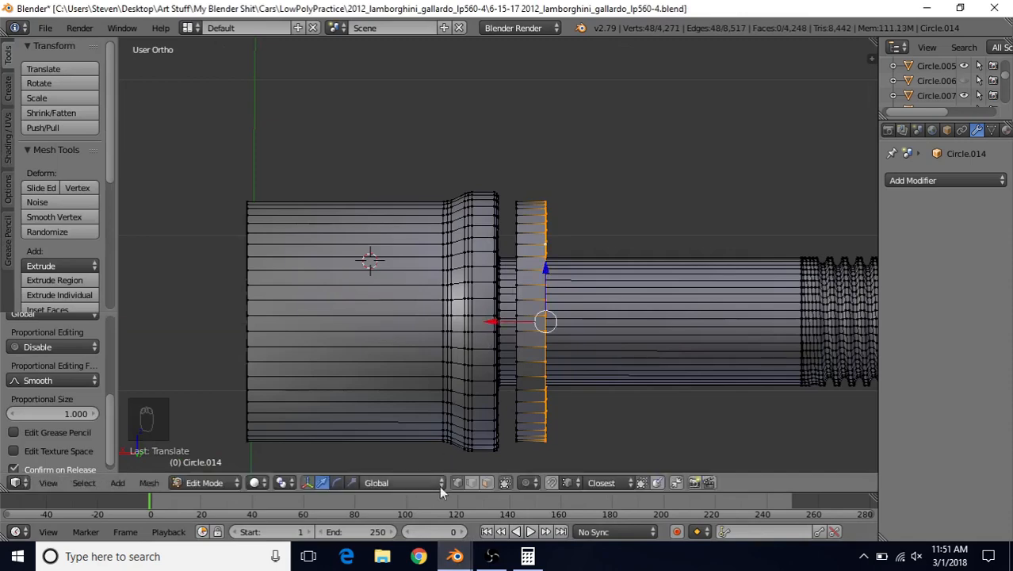
- Recheck the reference bolt, then extrude the band's edge along the shank and scale it to about 0.55 to form a cone
mouse_move(456, 555)
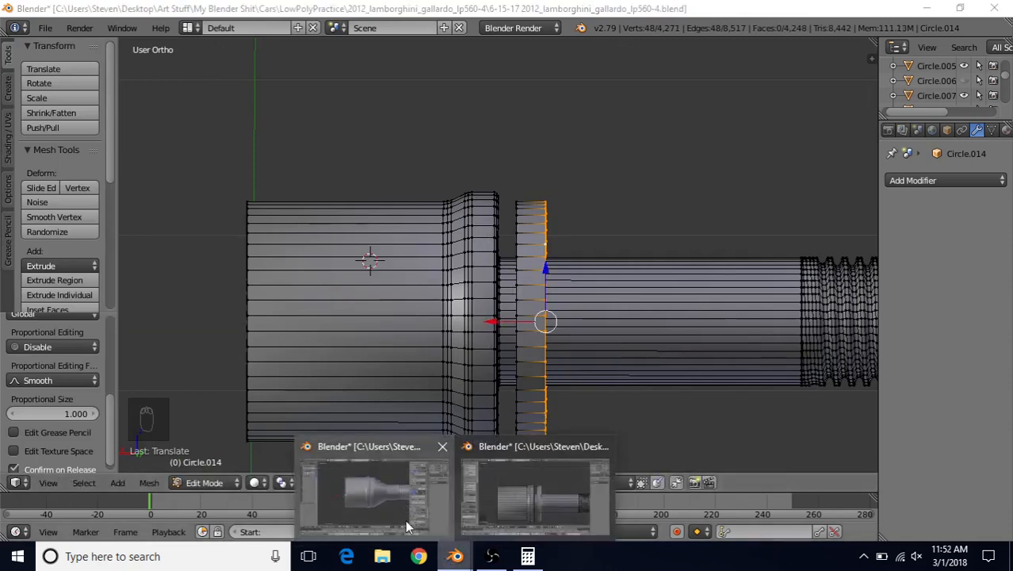
left_click(396, 499)
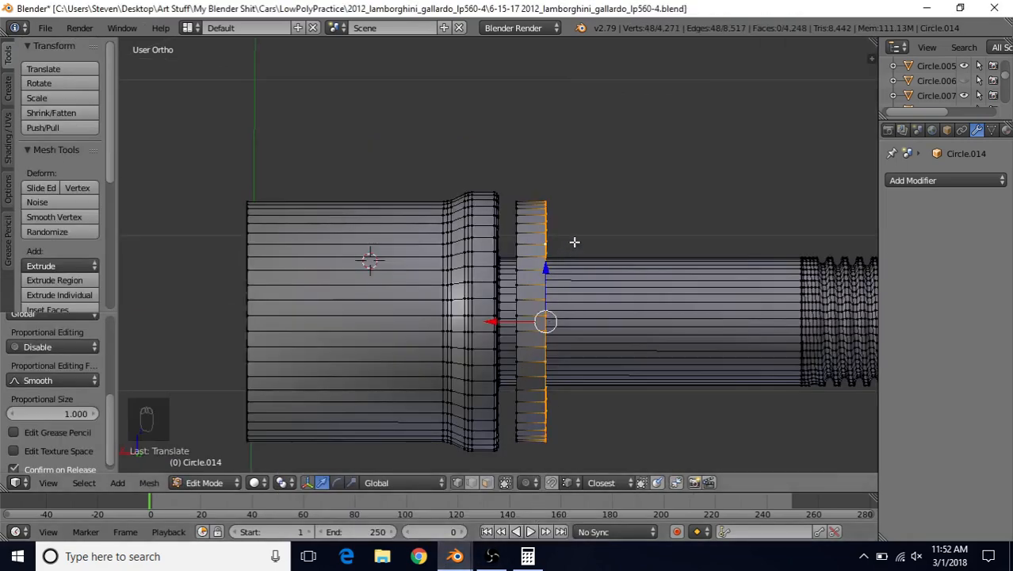
key("e")
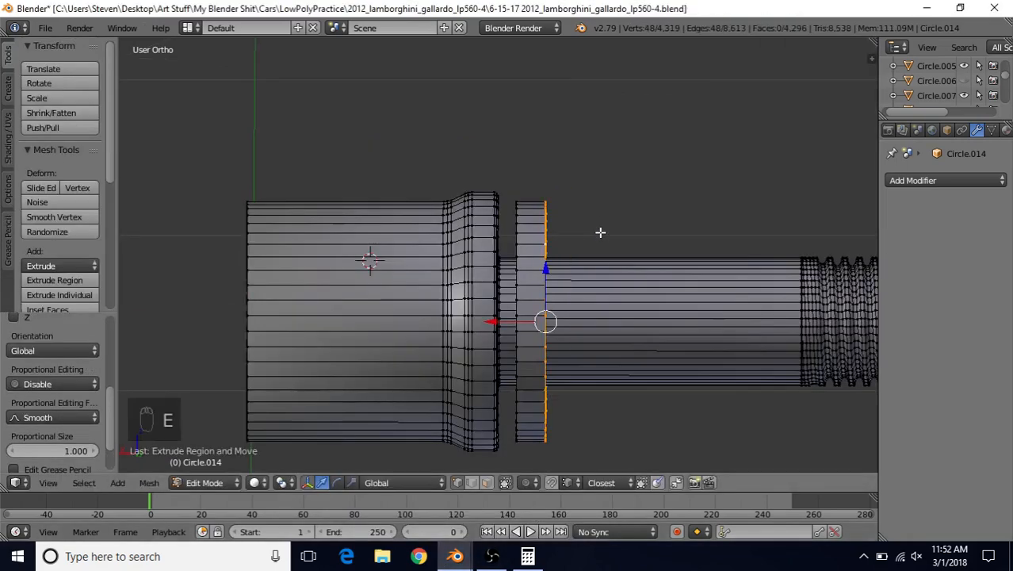
left_click_drag(493, 317, 622, 320)
key("s")
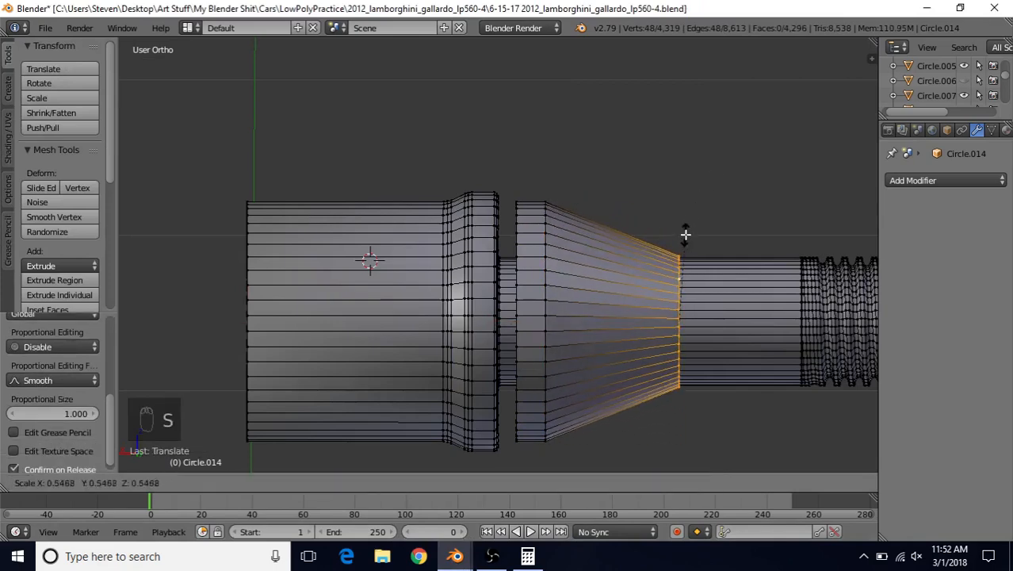
left_click(685, 235)
- Fine-tune the scale of the cone's narrow end loop so it closely fits the shank surface
middle_click_drag(681, 273, 523, 302)
scroll(515, 313, "up", 3)
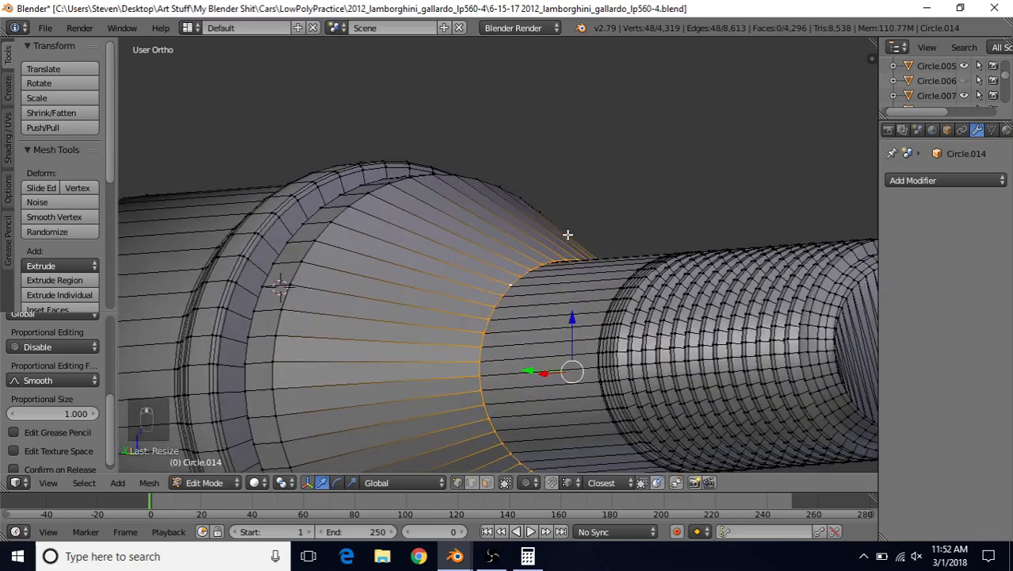
key("s")
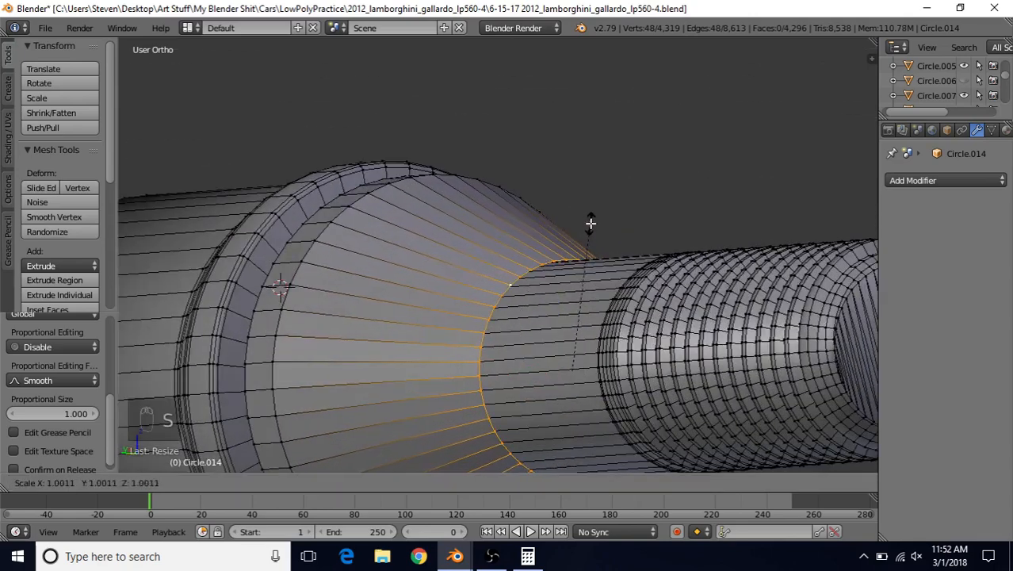
left_click(592, 223)
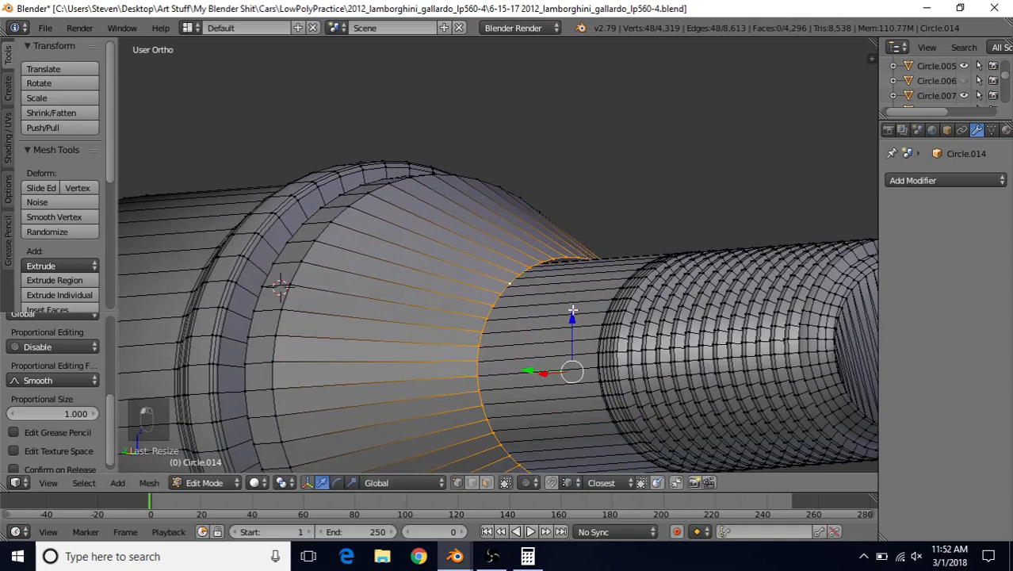
key("s")
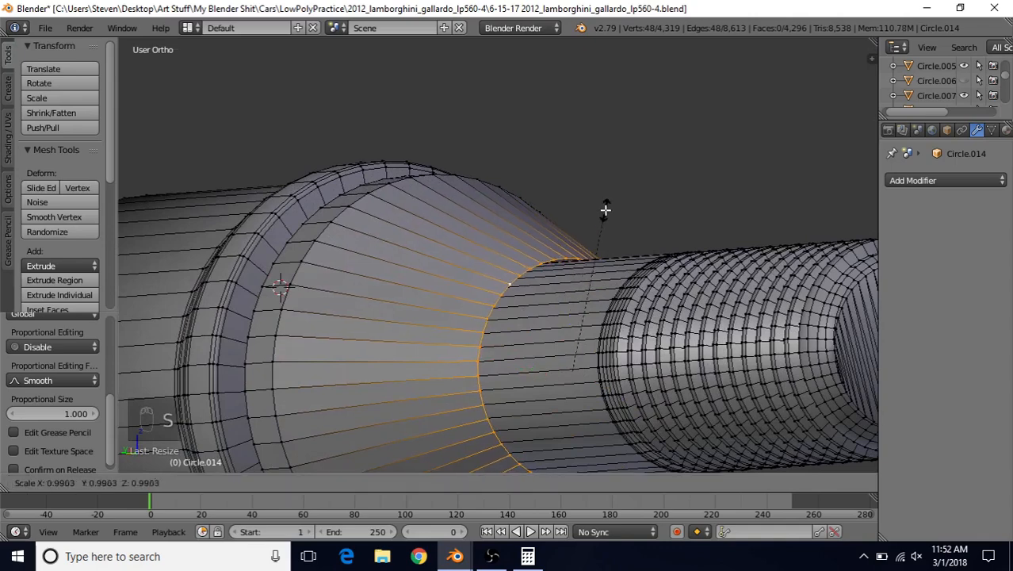
left_click(605, 209)
- Extrude the cone's narrow end loop in place and scale it to about 0.97, just inside the shank surface
middle_click_drag(537, 290, 456, 319)
scroll(453, 330, "up", 3)
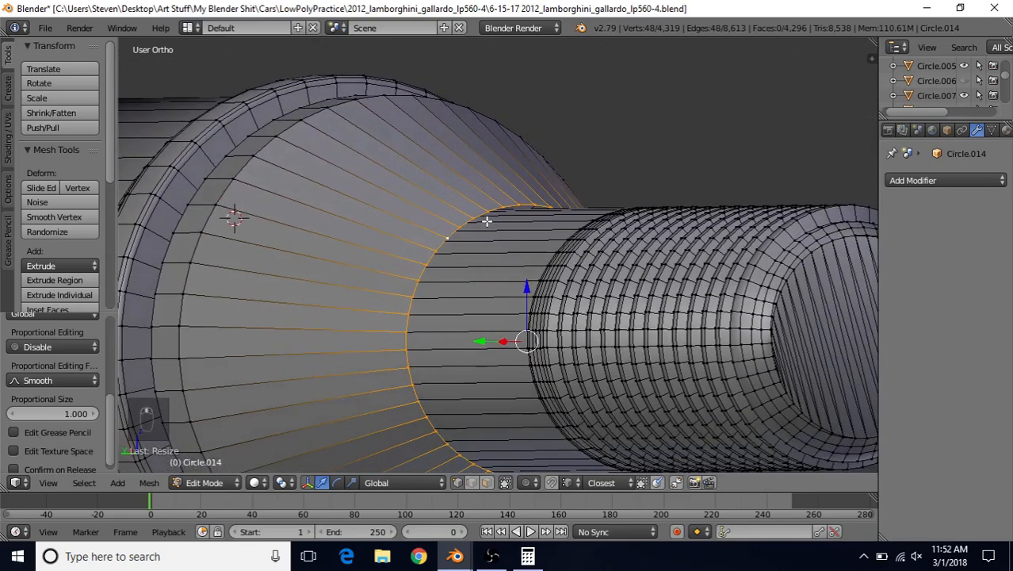
key("e")
right_click(514, 163)
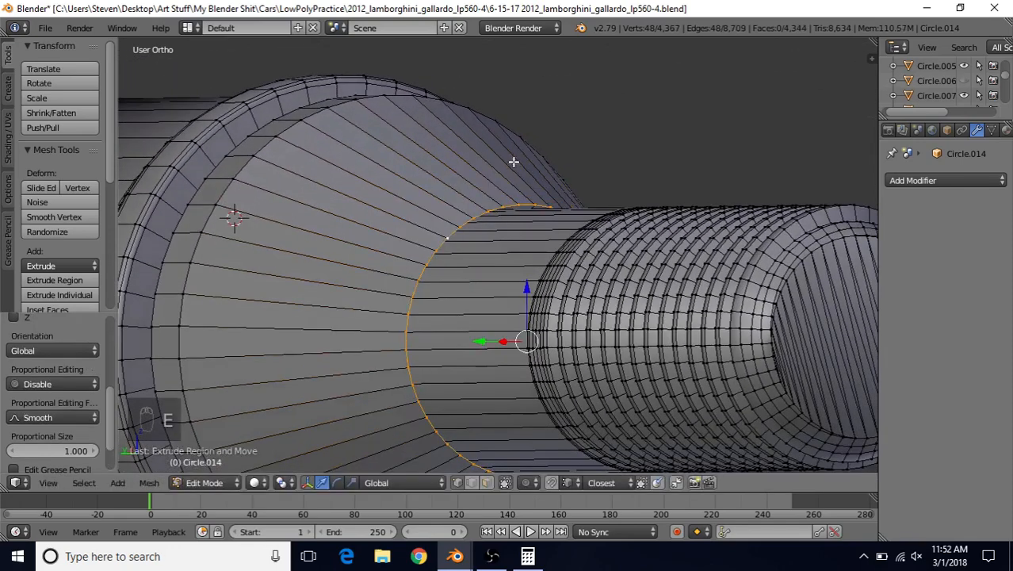
key("s")
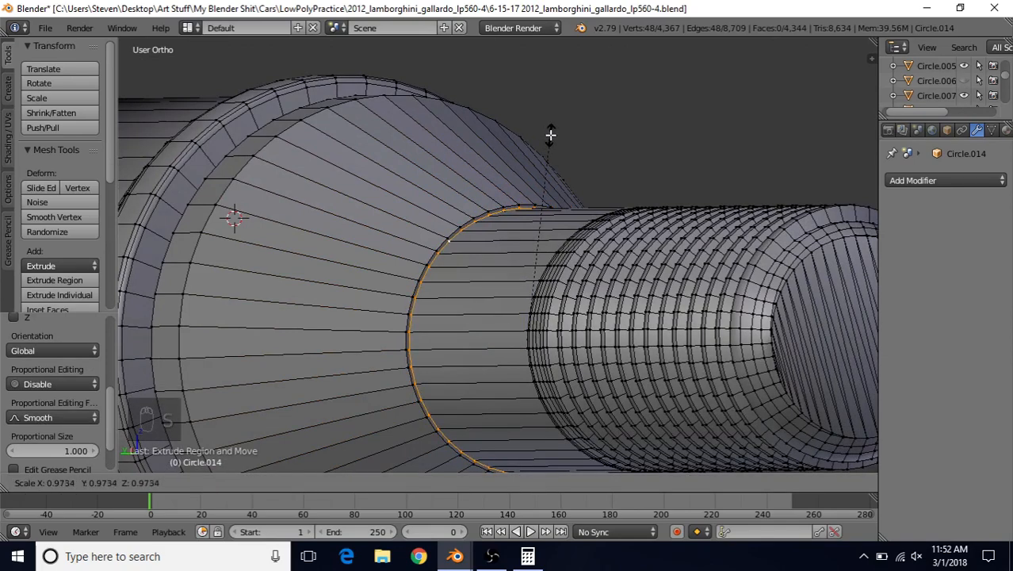
left_click(550, 135)
- Leave Edit Mode and apply smooth shading to the whole bolt
key("Tab")
scroll(545, 247, "down", 4)
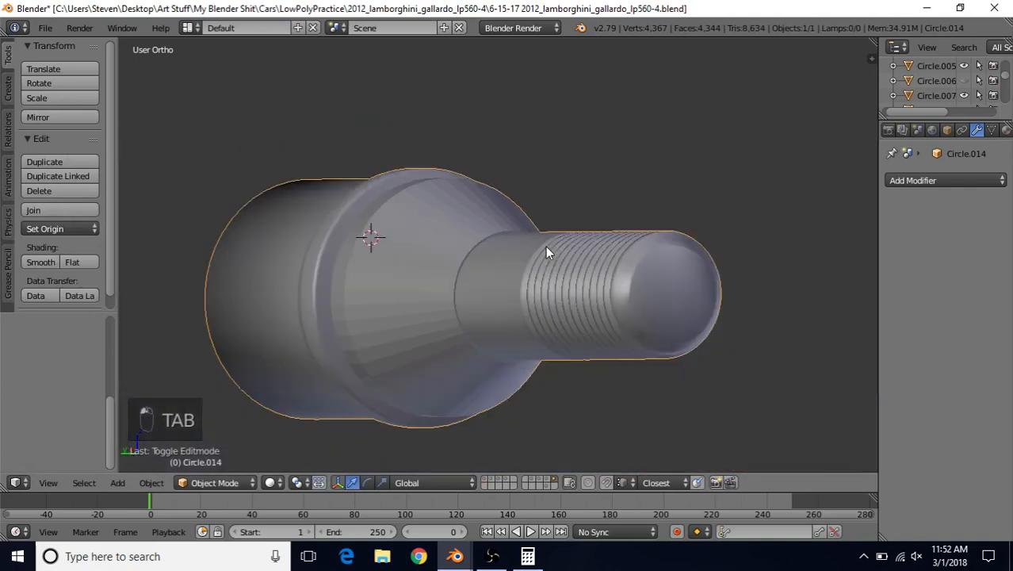
middle_click_drag(509, 254, 550, 242)
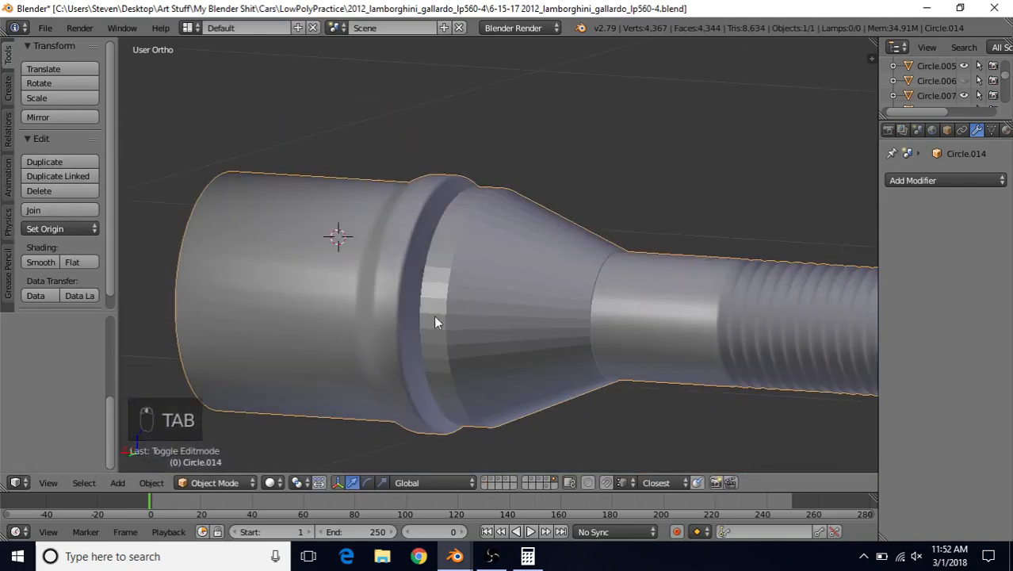
left_click(46, 264)
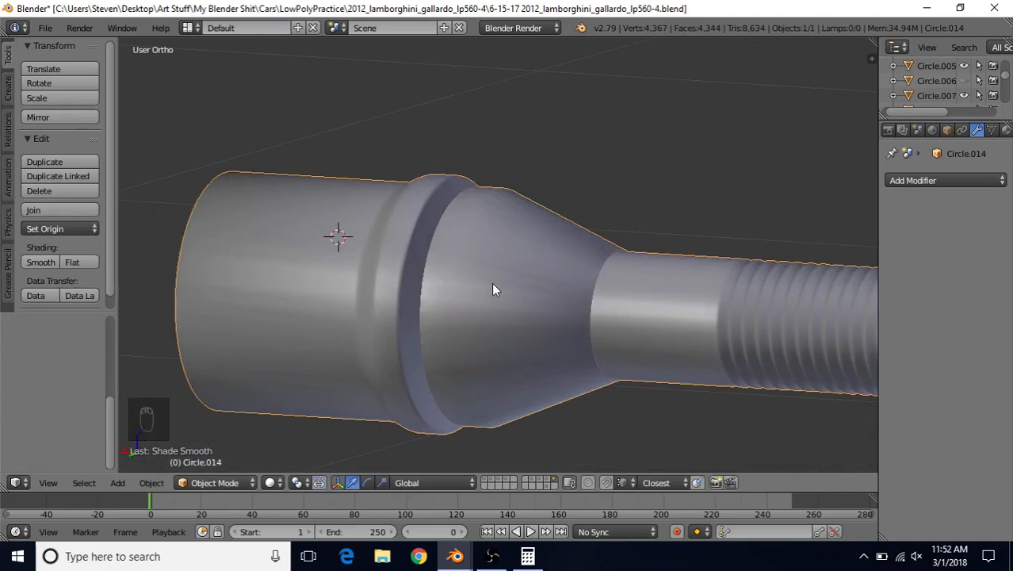
- In Edit Mode, extrude the inner loop at the cone's narrow end and move it about 0.15 along X to the wide opening
key("Tab")
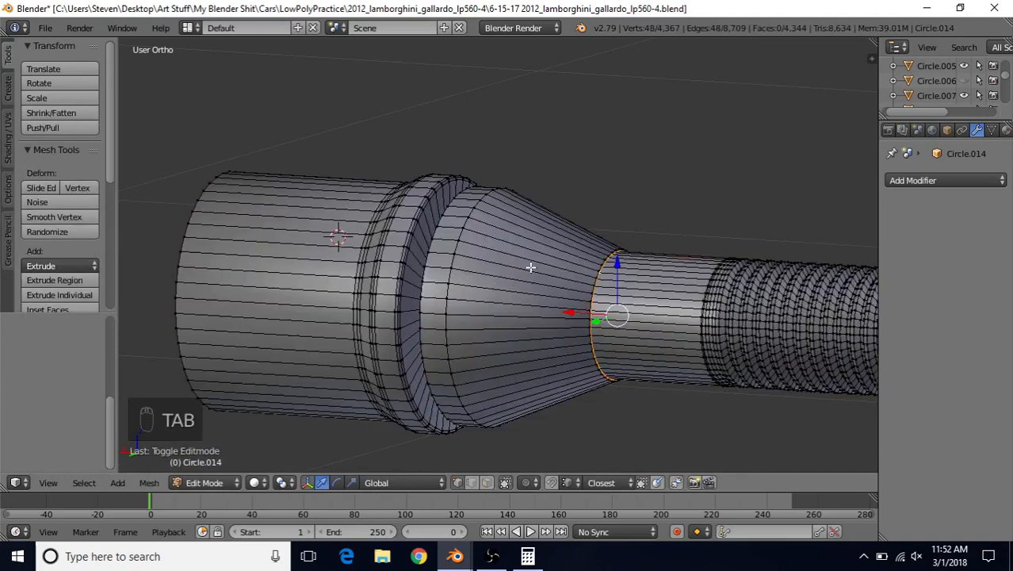
middle_click_drag(529, 273, 596, 272)
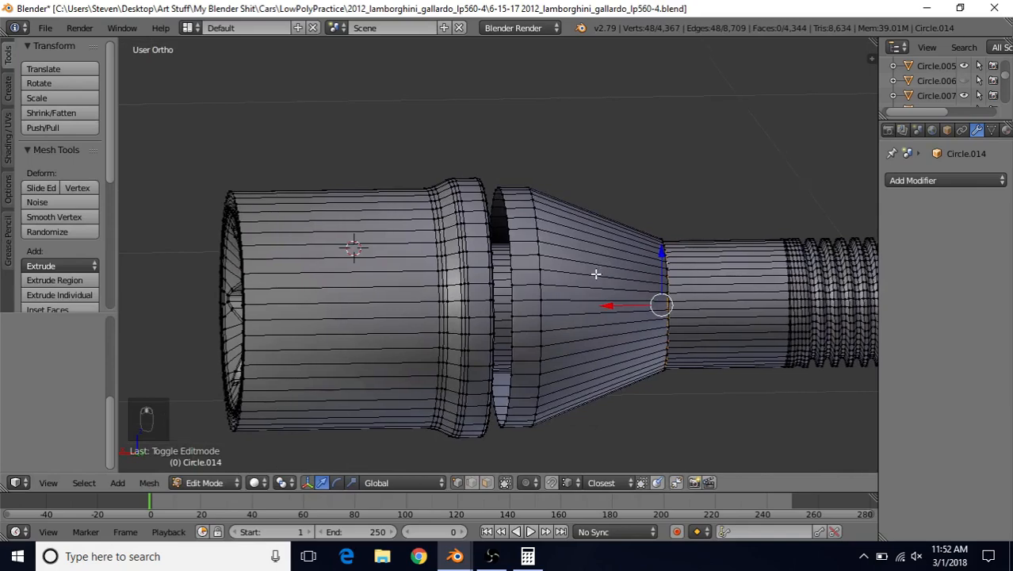
scroll(605, 229, "up", 2)
key("e")
right_click(605, 218)
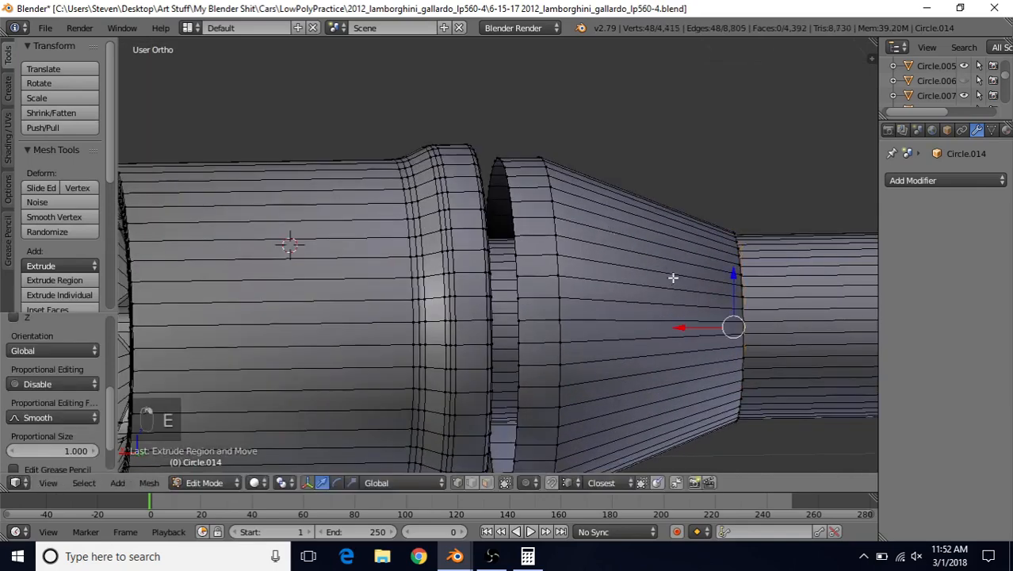
key("g")
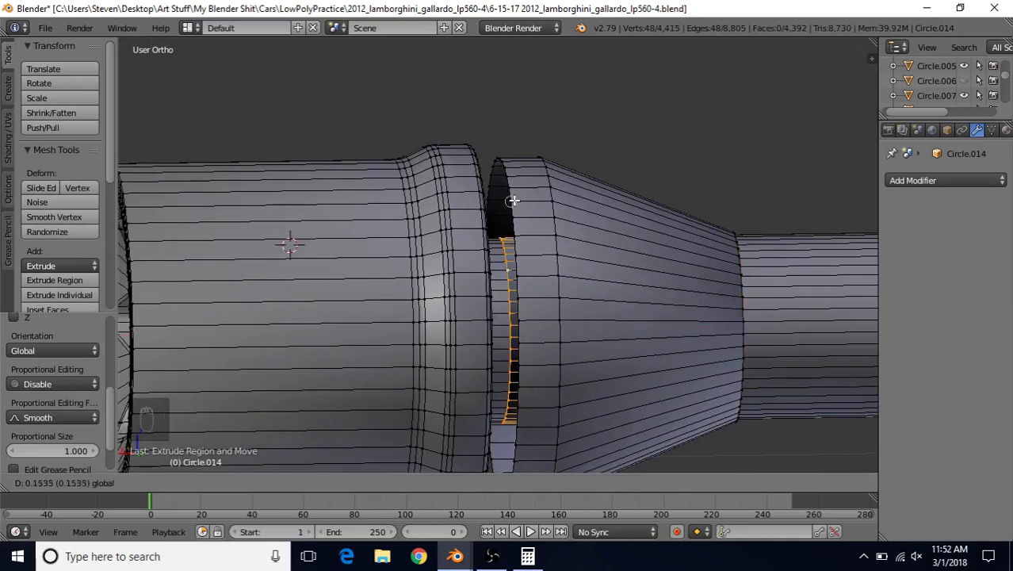
left_click(512, 201)
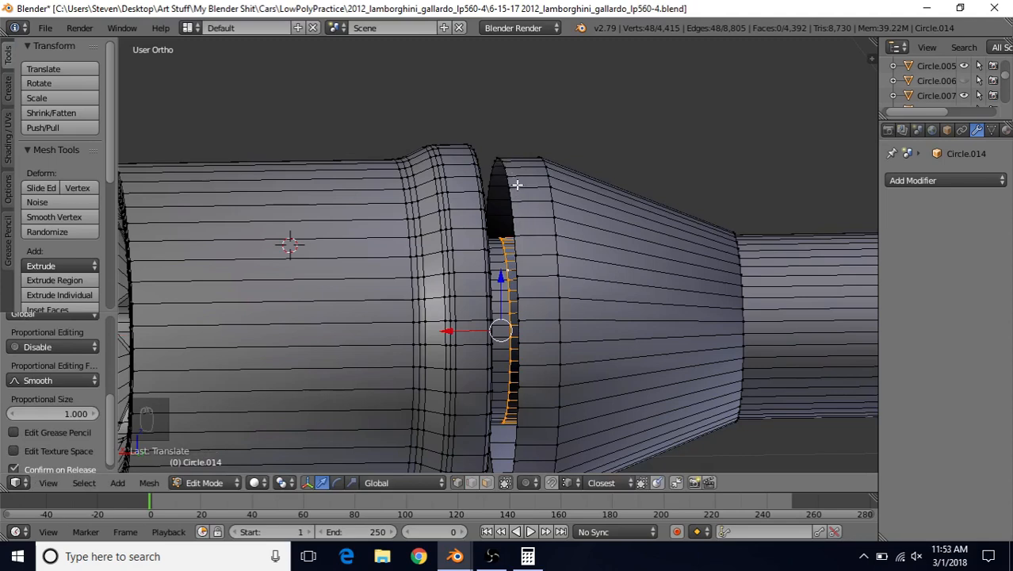
- Add the cone's wide rim loop to the selection and bridge it with the inner loop to close the front face
right_click(508, 181, "alt+shift")
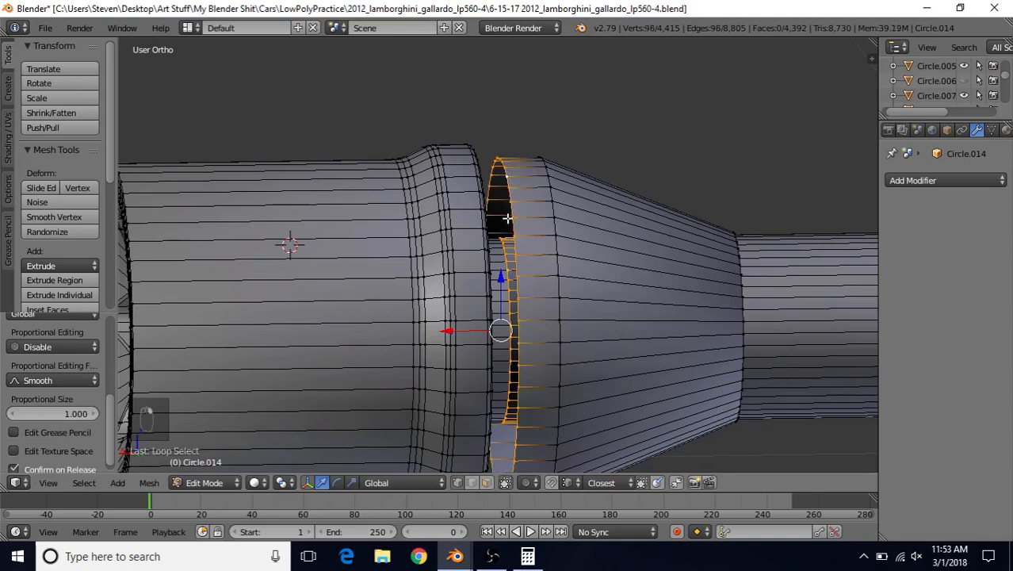
key("shift+q")
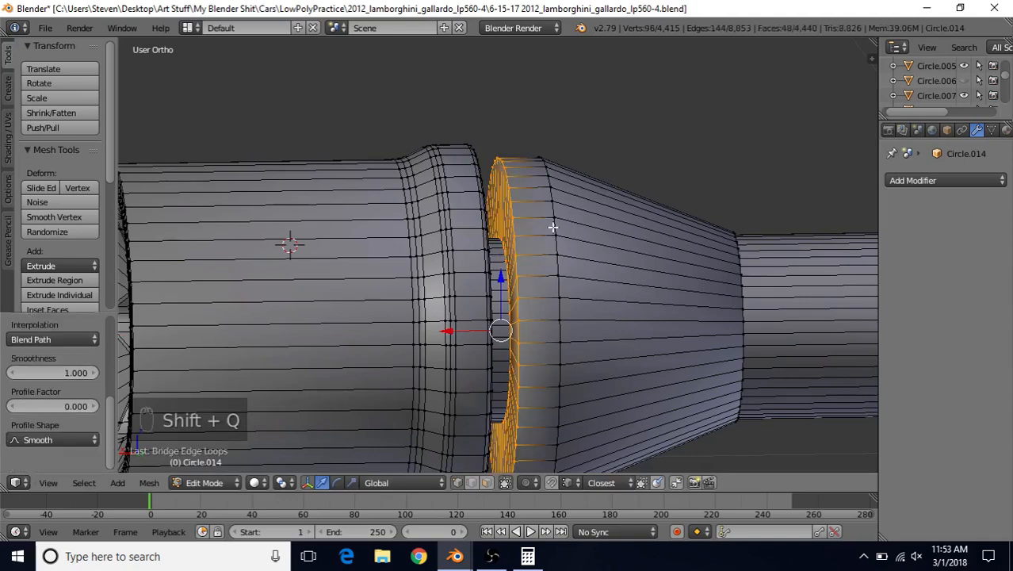
scroll(587, 258, "down", 2)
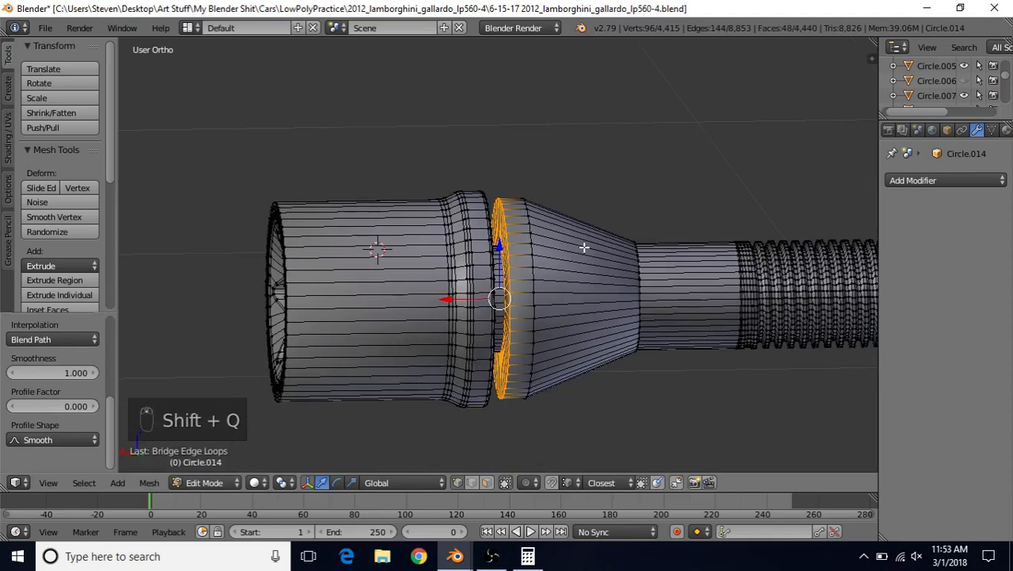
scroll(507, 238, "up", 3)
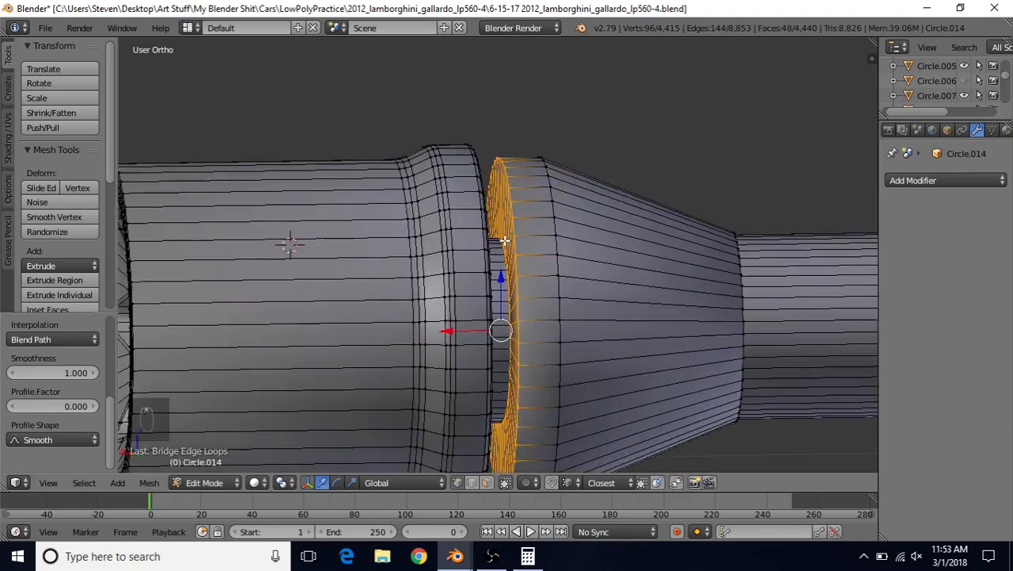
scroll(516, 254, "down", 3)
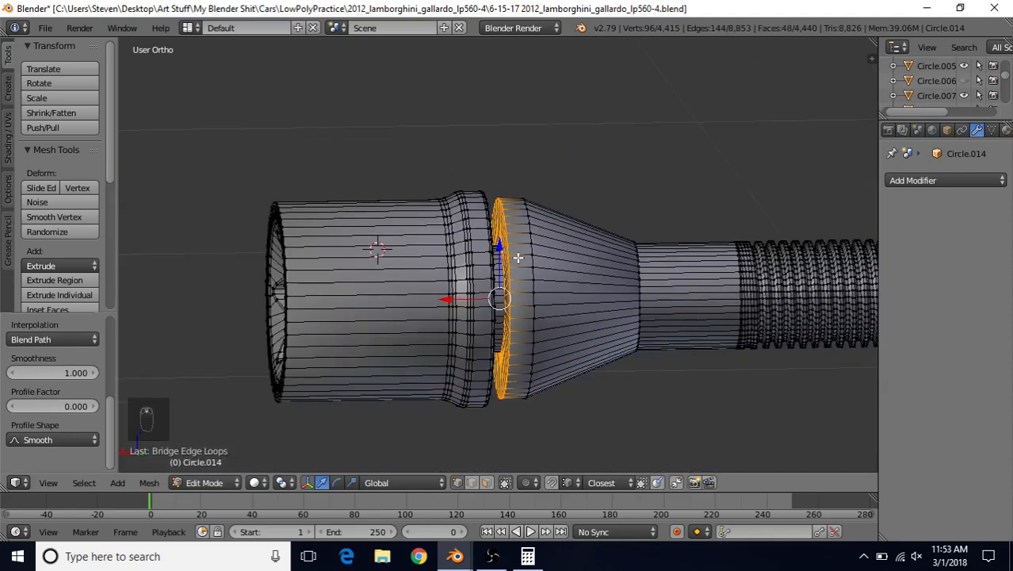
- Select all geometry linked to the cone and hide the rest of the mesh to isolate it
key("ctrl+l")
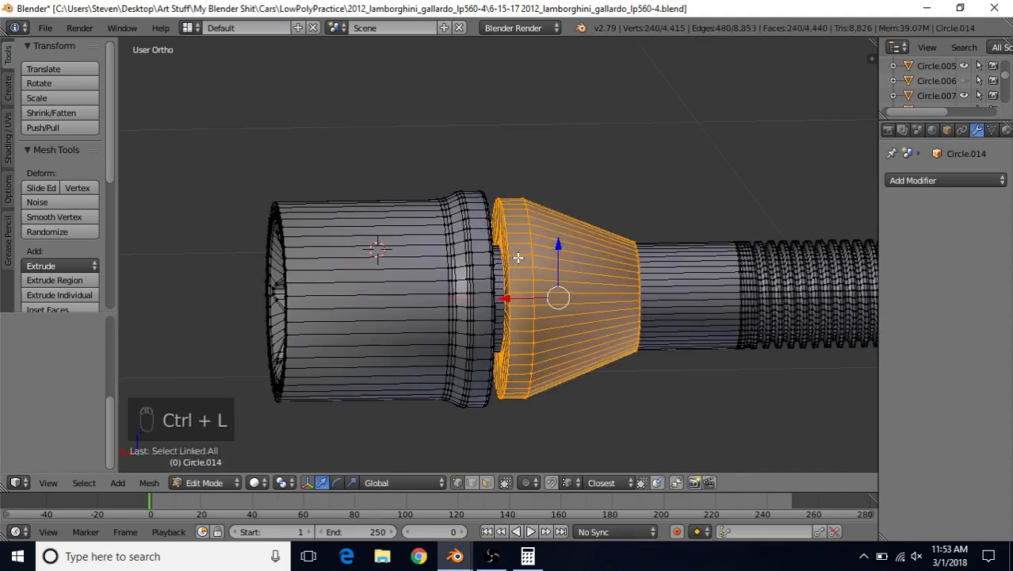
key("shift+h")
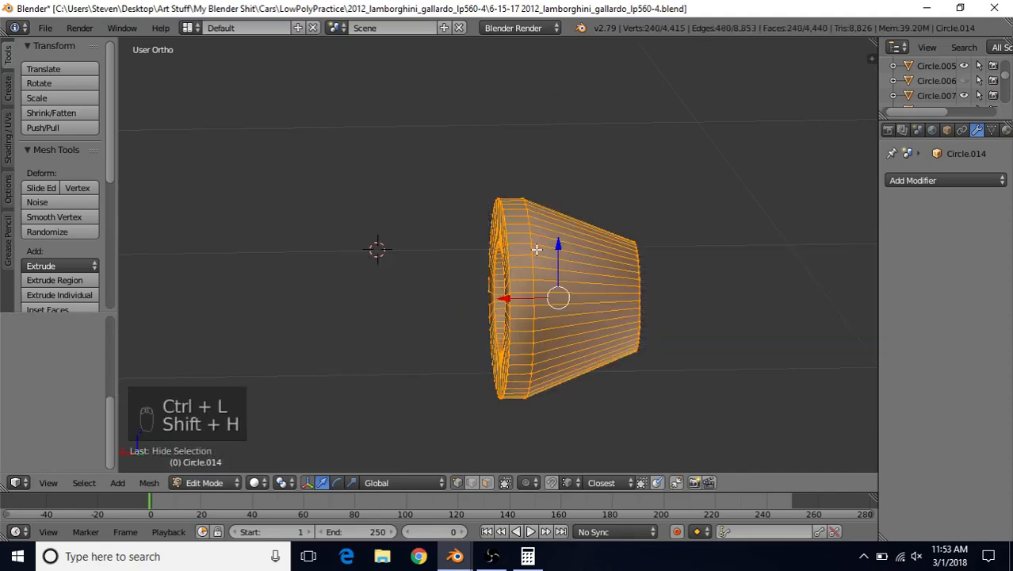
scroll(537, 249, "up", 3)
middle_click_drag(567, 226, 623, 216)
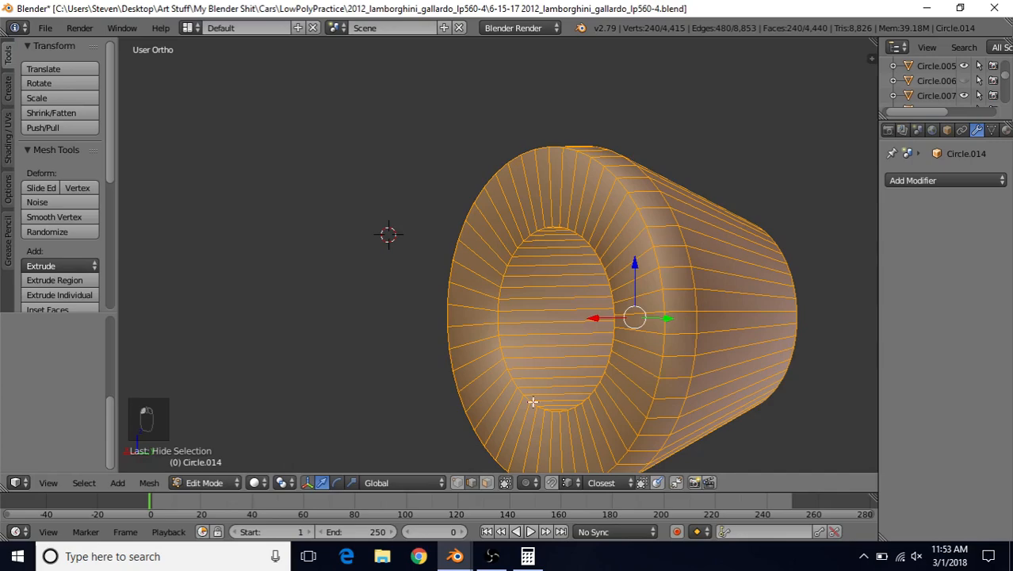
- Select the two edge loops bordering the cone's wide rim and bevel them with 2 segments at an offset of about 0.003
middle_click_drag(533, 402, 576, 366)
right_click(622, 247, "alt")
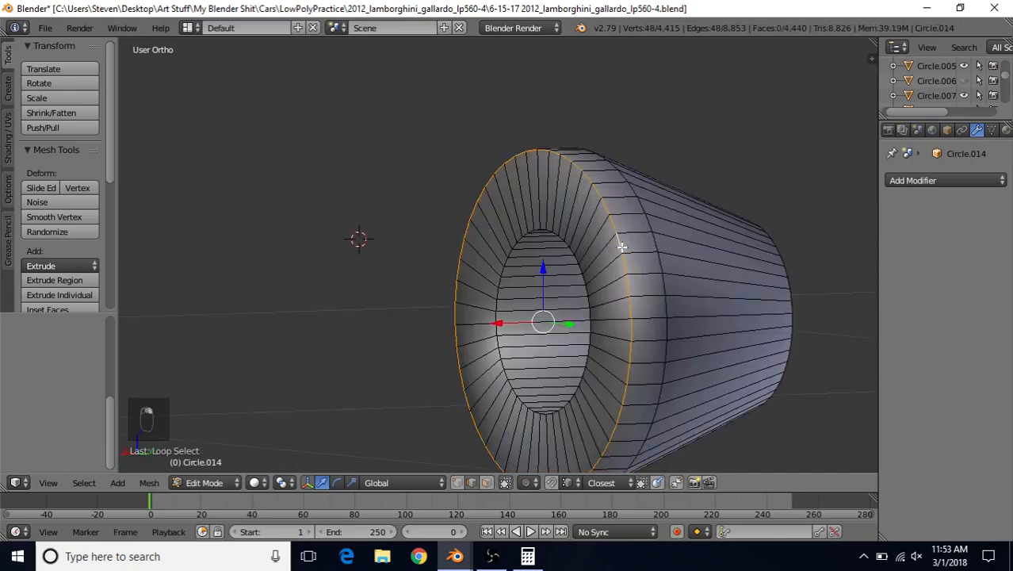
right_click(652, 243, "alt+shift")
middle_click_drag(640, 270, 618, 261)
key("ctrl+b")
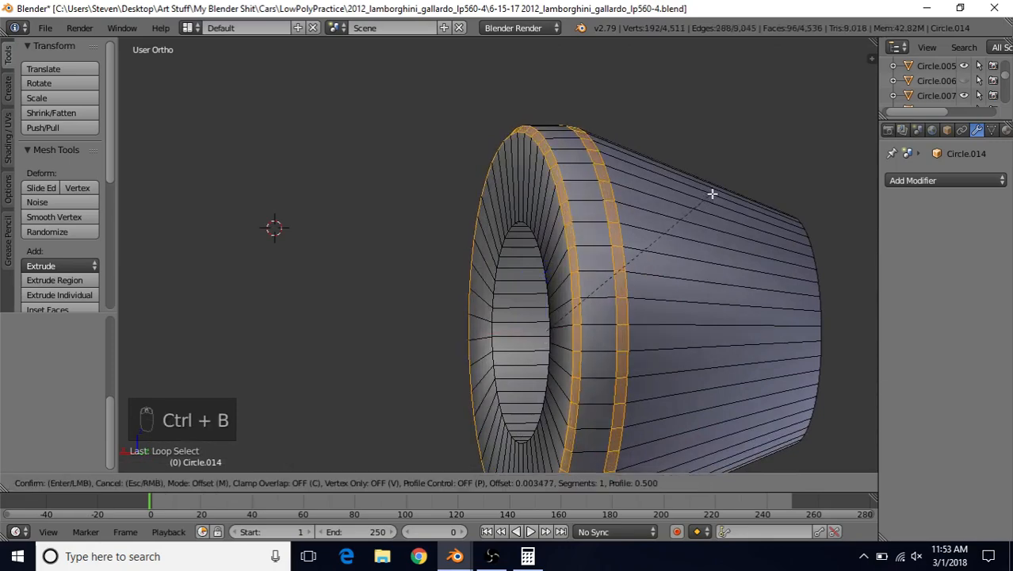
scroll(712, 193, "up", 1)
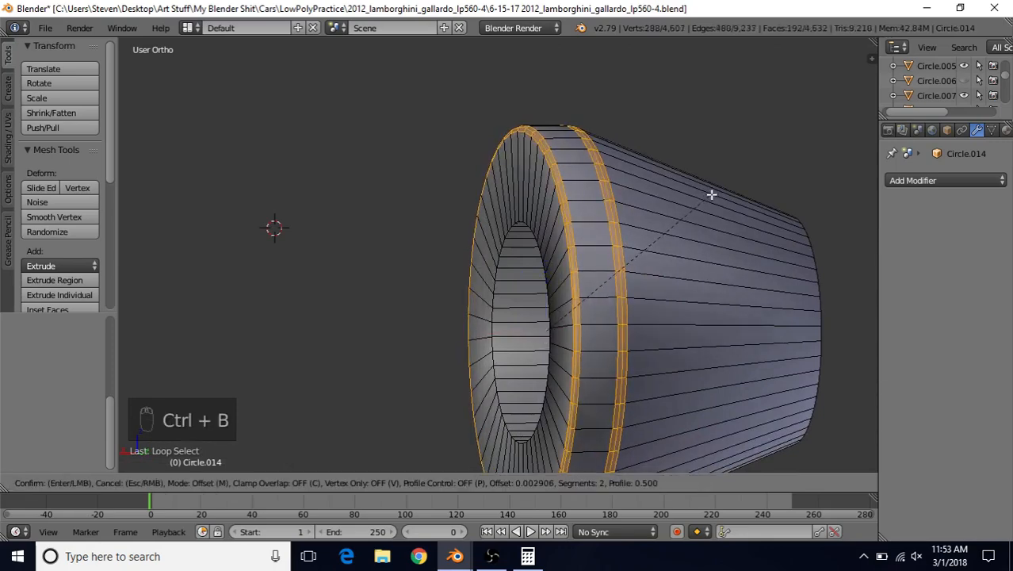
left_click(712, 193)
middle_click_drag(710, 199, 695, 268)
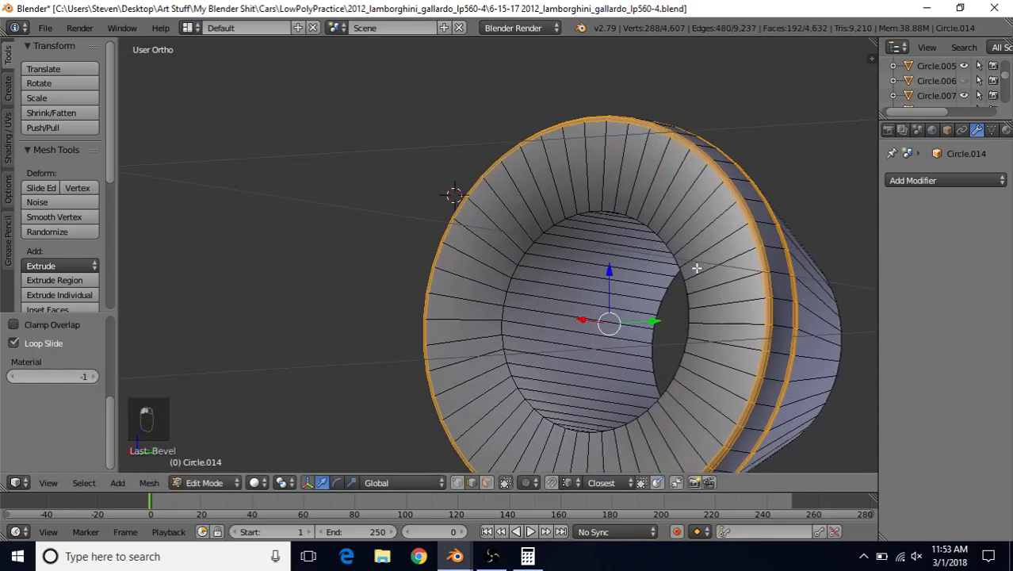
- Select the outer edge loop at the cone's narrow end and scale it up to about 1.03
right_click(607, 212, "alt")
right_click(607, 210, "alt")
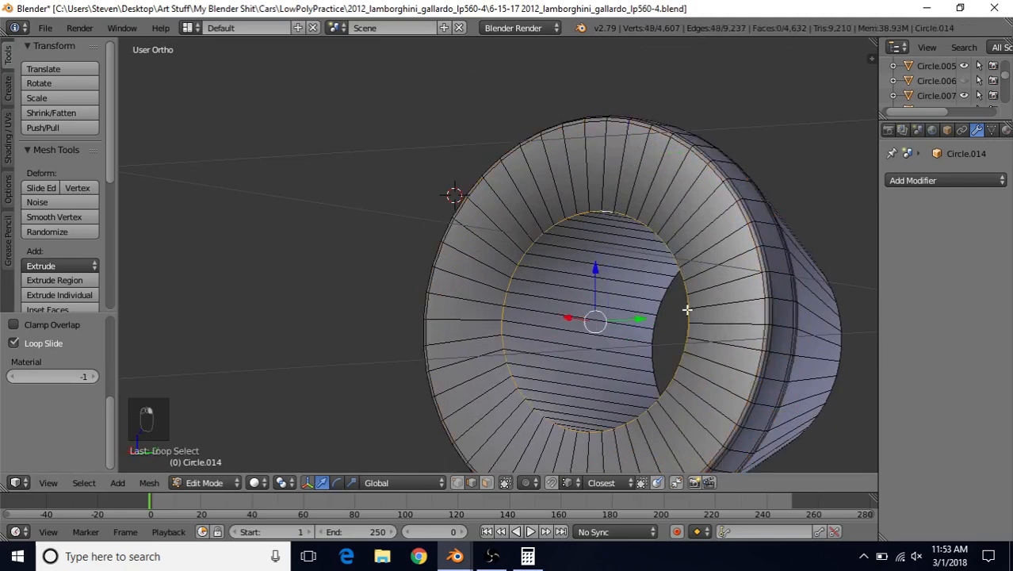
middle_click_drag(607, 210, 515, 299)
scroll(513, 304, "up", 4)
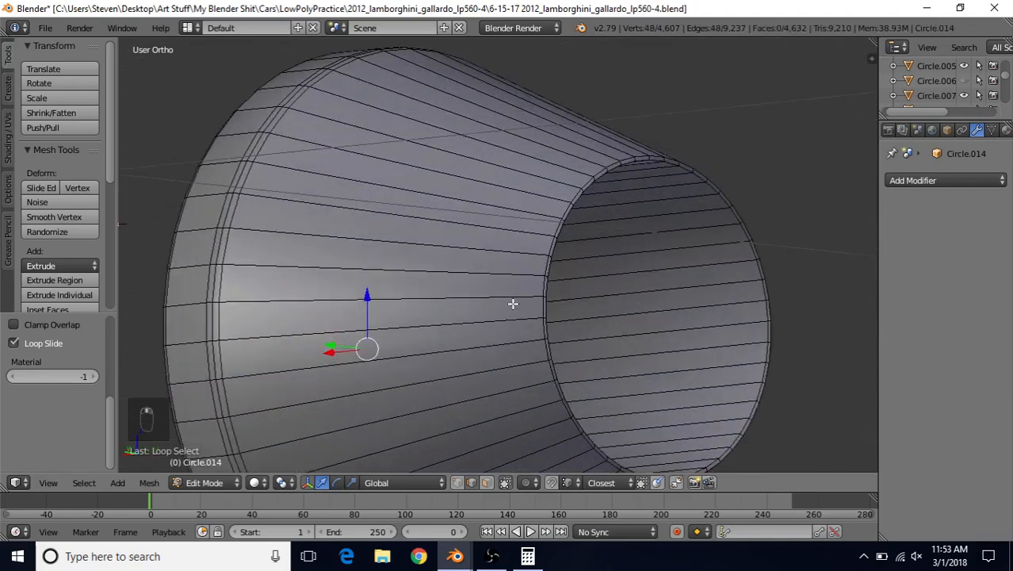
right_click(560, 228, "alt+shift")
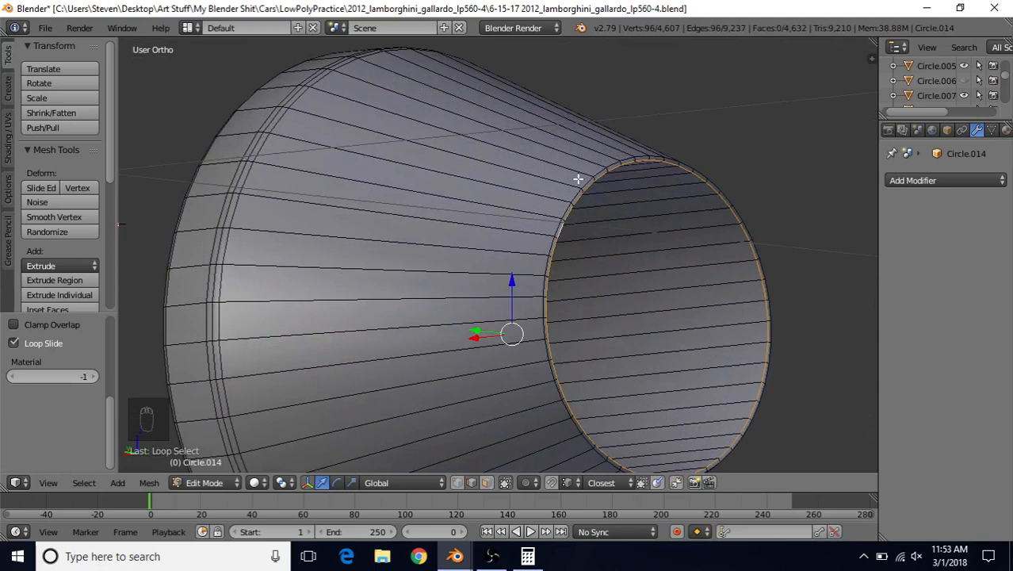
right_click(563, 210, "alt")
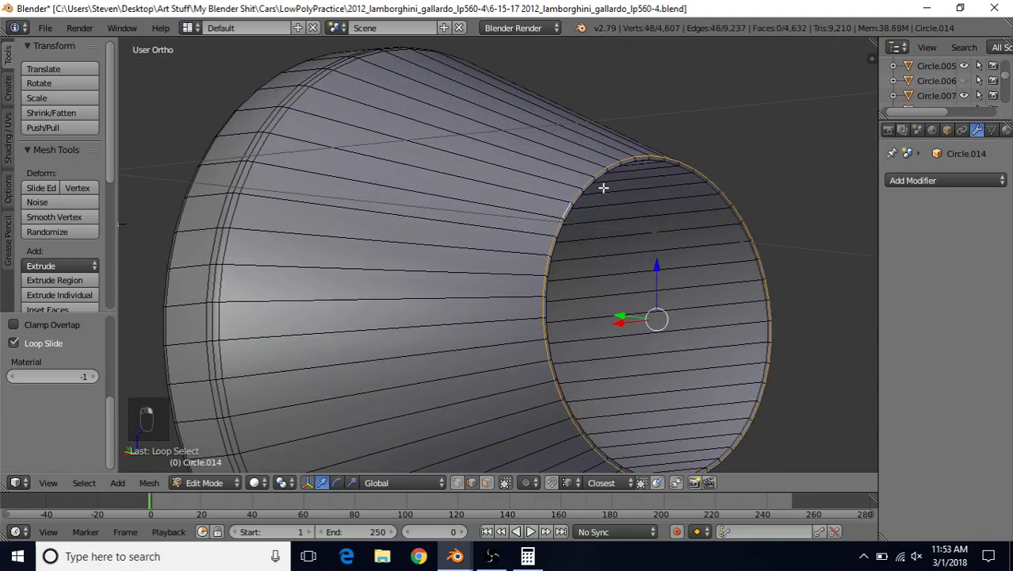
key("s")
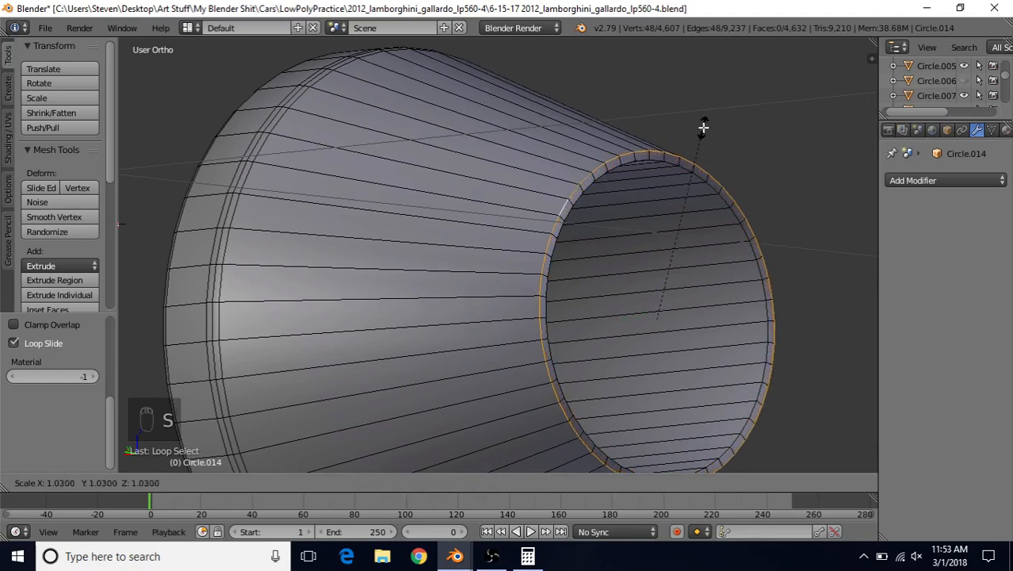
left_click(703, 127)
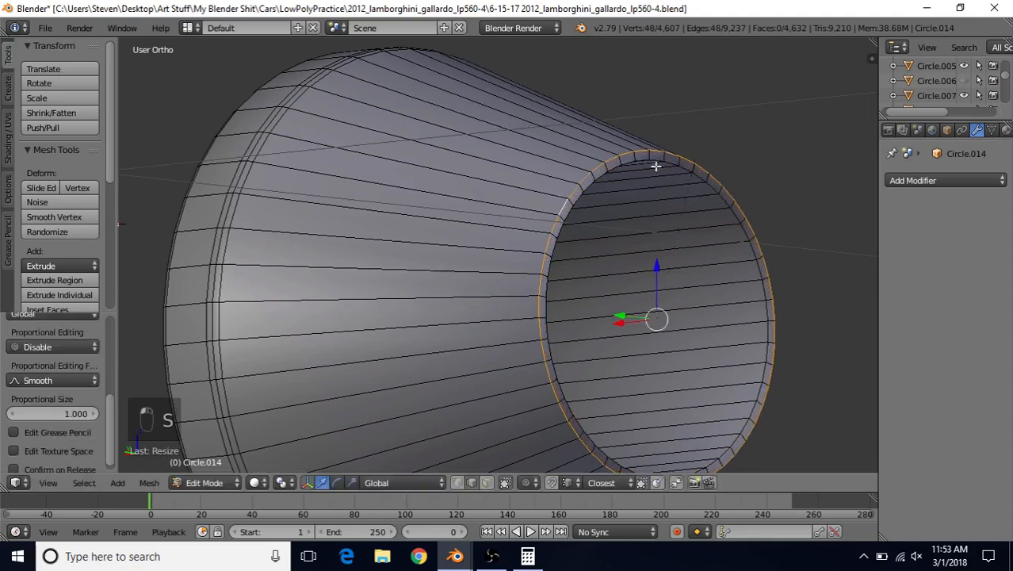
- Add the bore's edge loops at both ends to the selection, bevel all three loops with 2 segments, and leave Edit Mode
left_click(589, 184, "alt+shift")
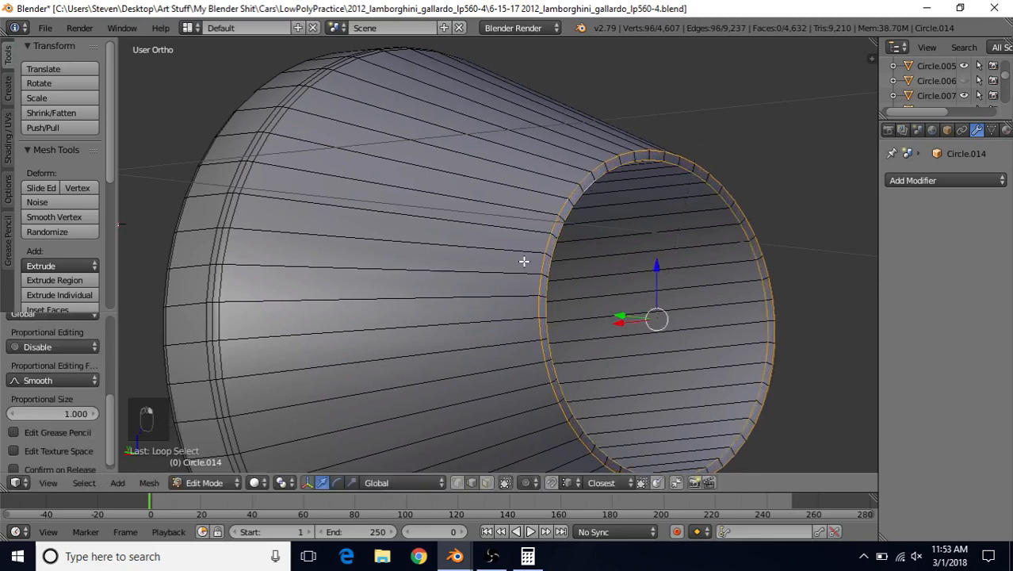
middle_click_drag(525, 260, 651, 225)
left_click(634, 214, "alt+shift")
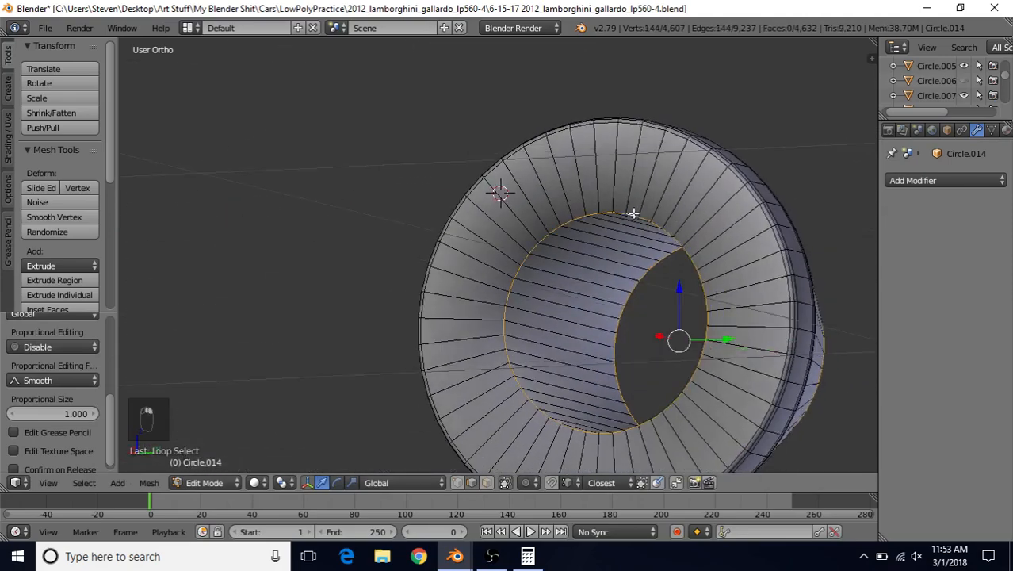
middle_click_drag(697, 267, 483, 270)
scroll(483, 271, "up", 3)
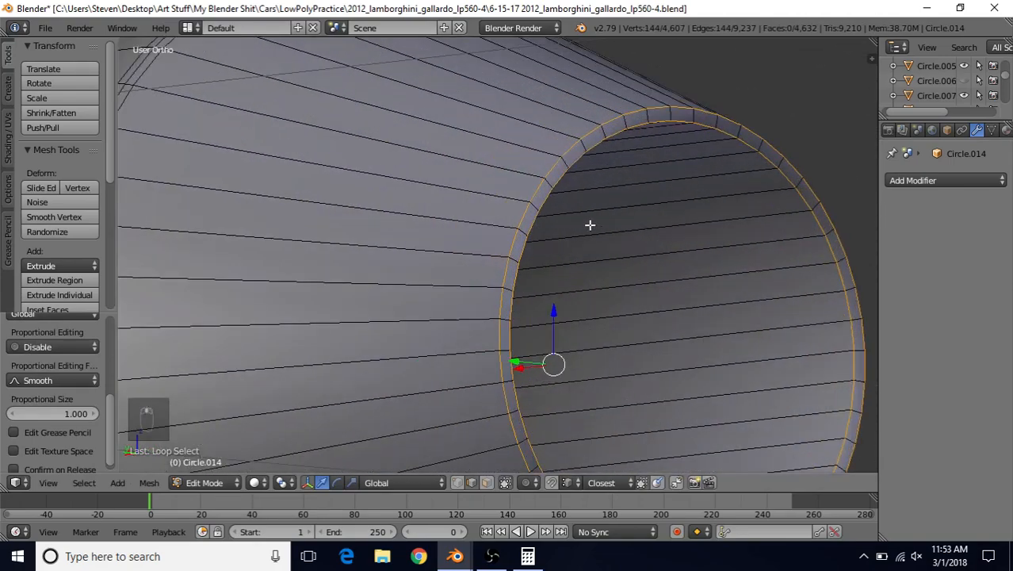
key("ctrl+b")
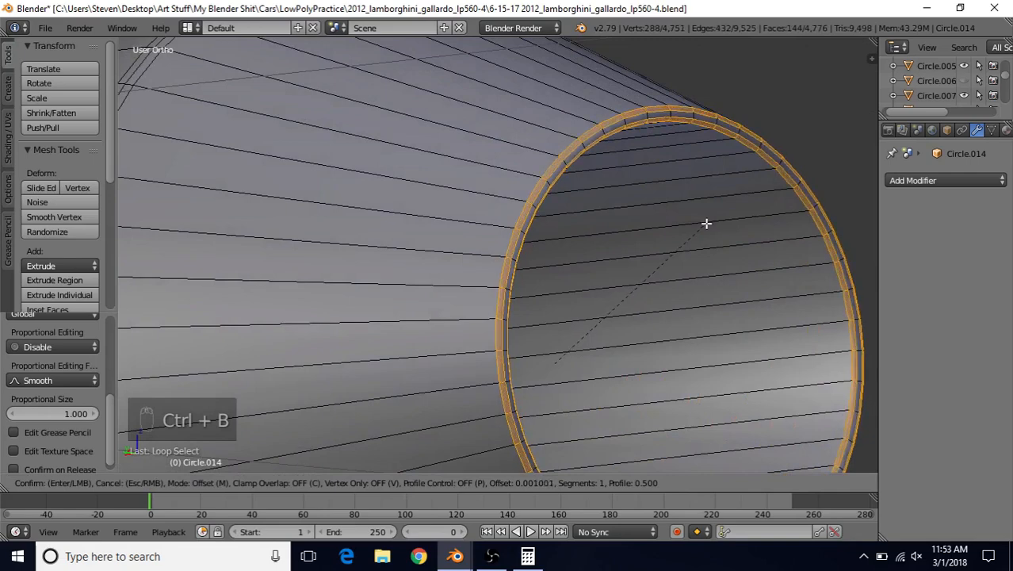
scroll(706, 223, "up", 1)
left_click(705, 223)
key("Tab")
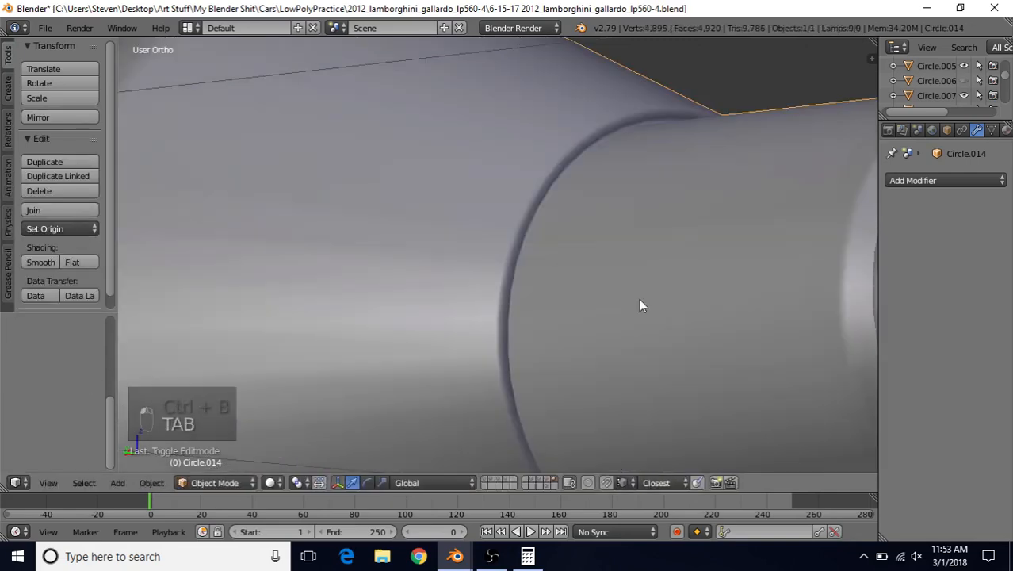
- Return to Edit Mode, reveal the hidden bolt mesh, and select all geometry linked to the cone
scroll(547, 342, "down", 5)
scroll(510, 270, "up", 3)
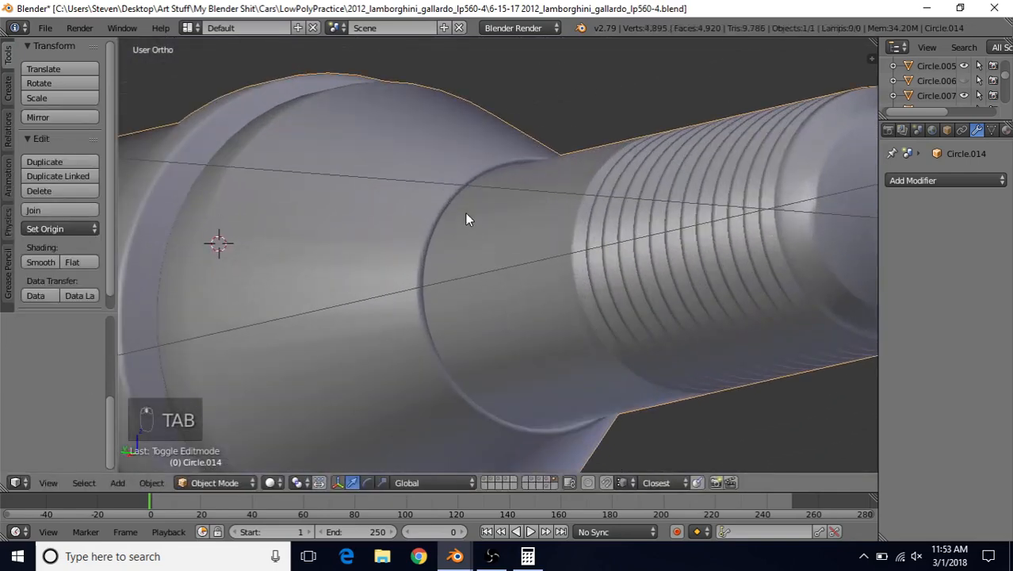
middle_click_drag(421, 235, 576, 251)
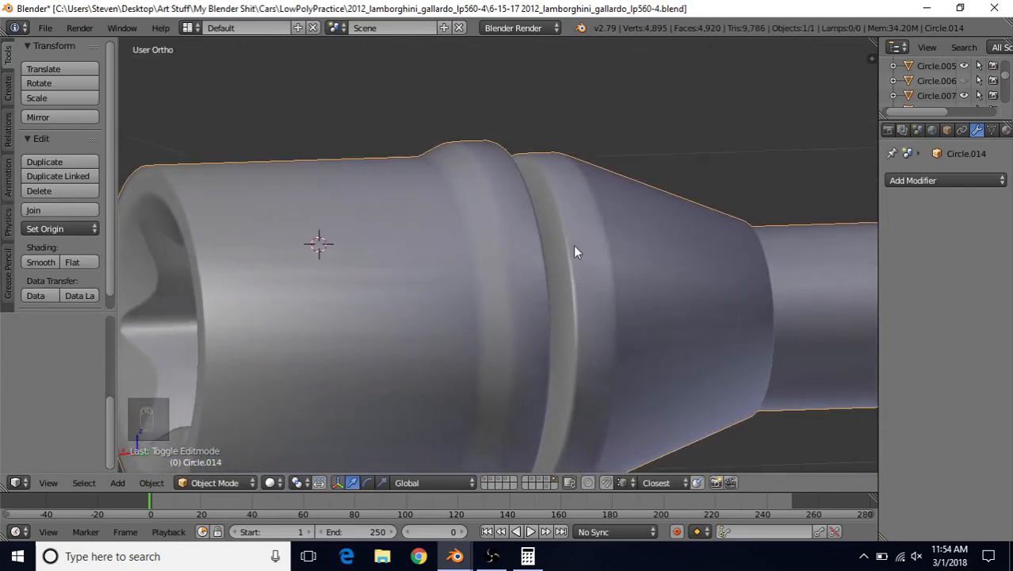
middle_click_drag(689, 266, 642, 266)
scroll(641, 269, "up", 1)
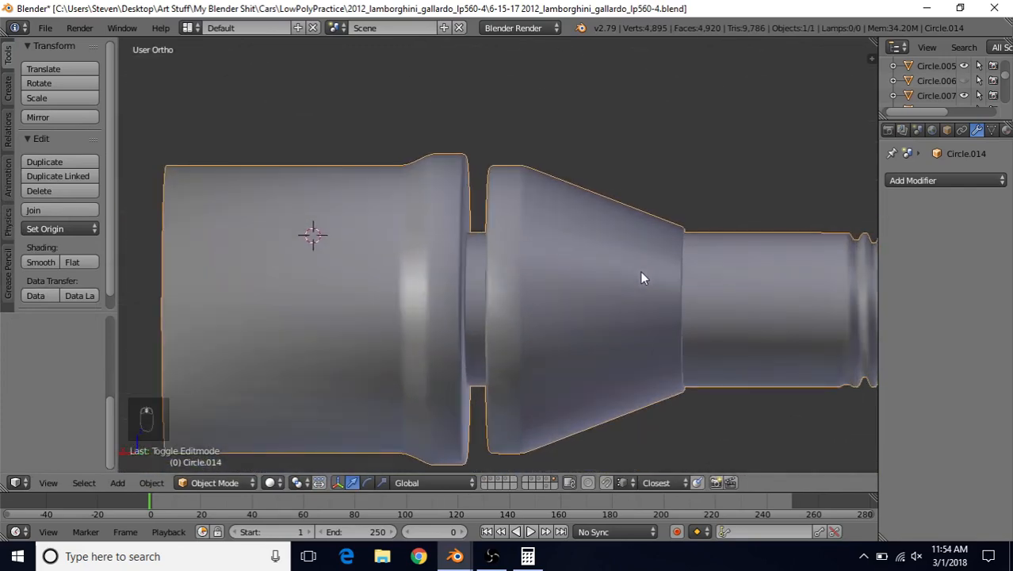
key("Tab")
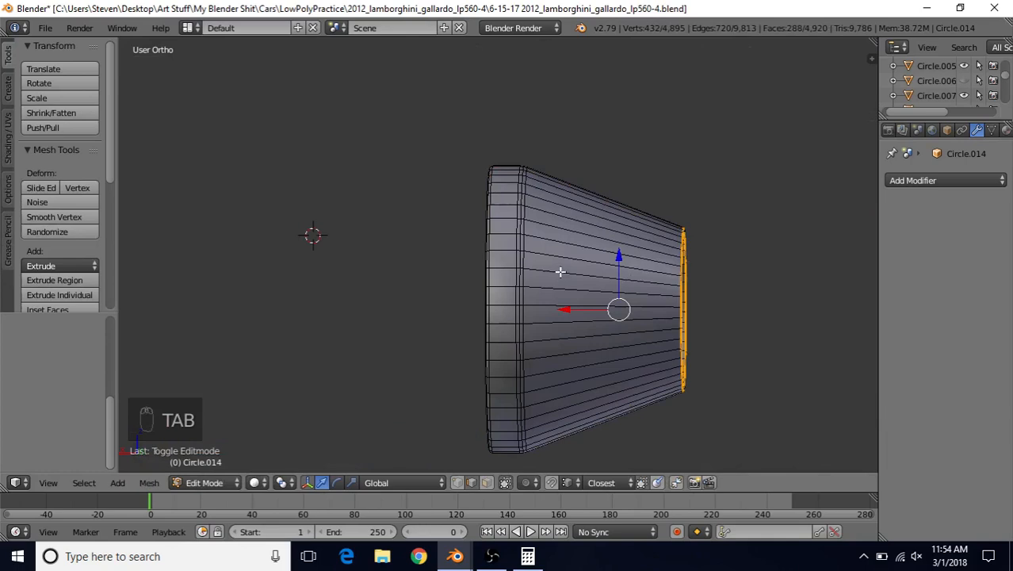
key("alt+h")
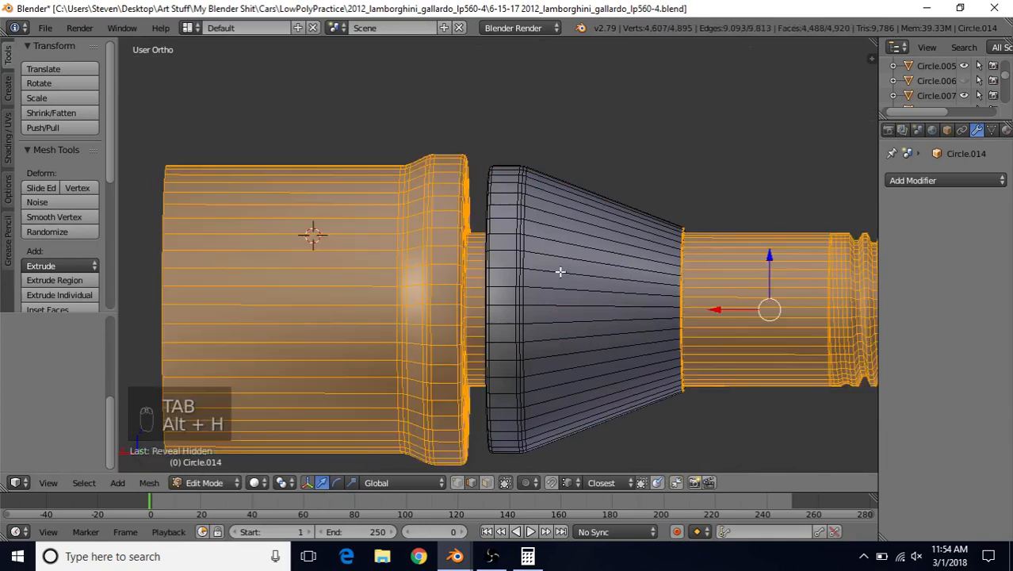
right_click(525, 226)
key("ctrl+l")
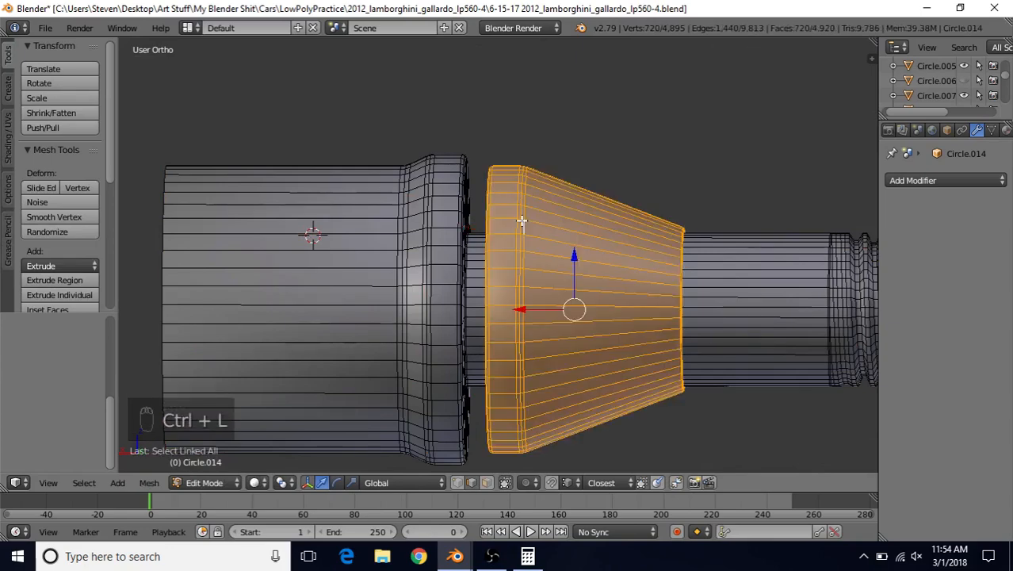
- Move the cone about 0.018 along X up against the bolt head's flange and leave Edit Mode
key("KP_1")
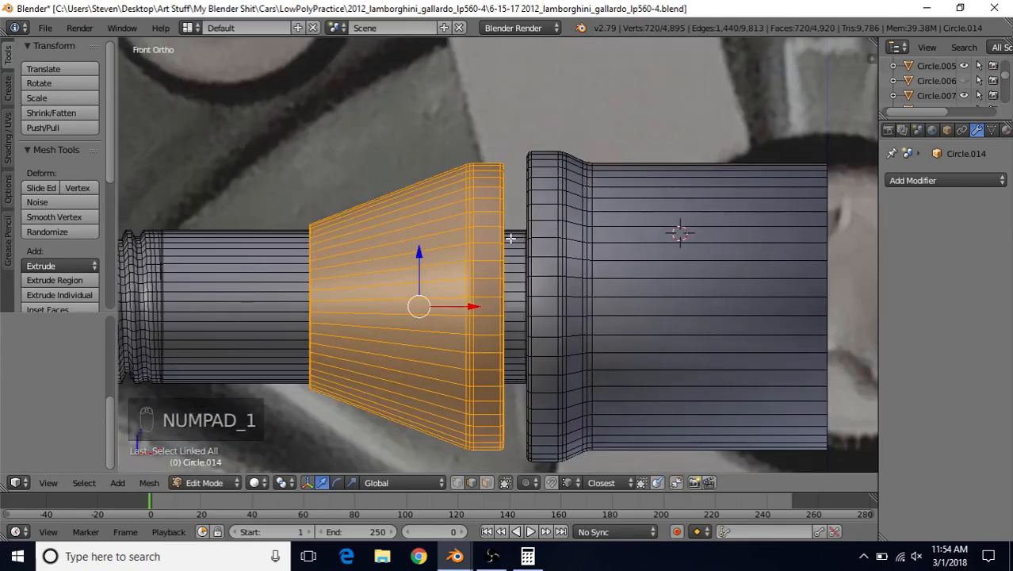
scroll(455, 303, "up", 1)
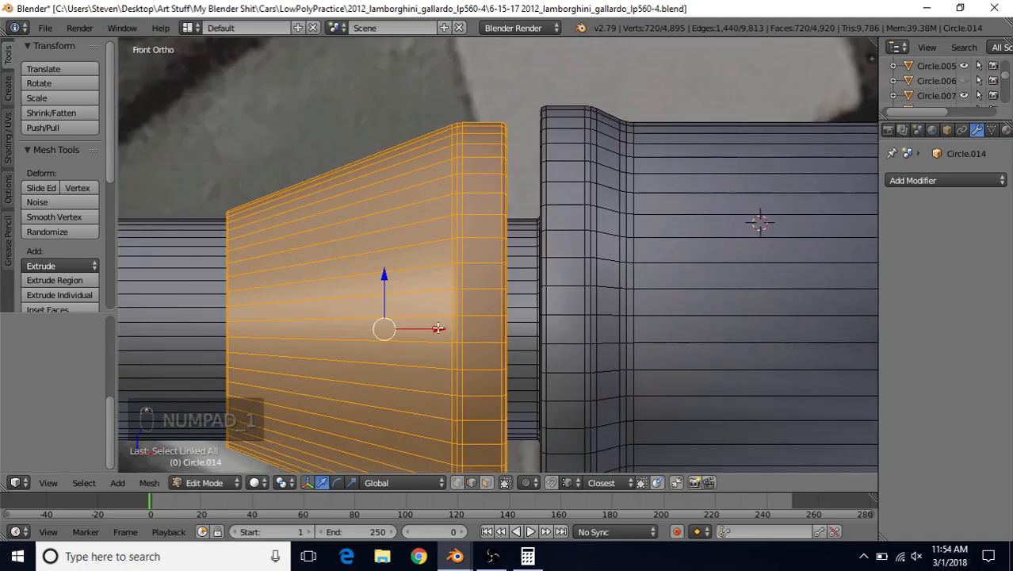
key("g")
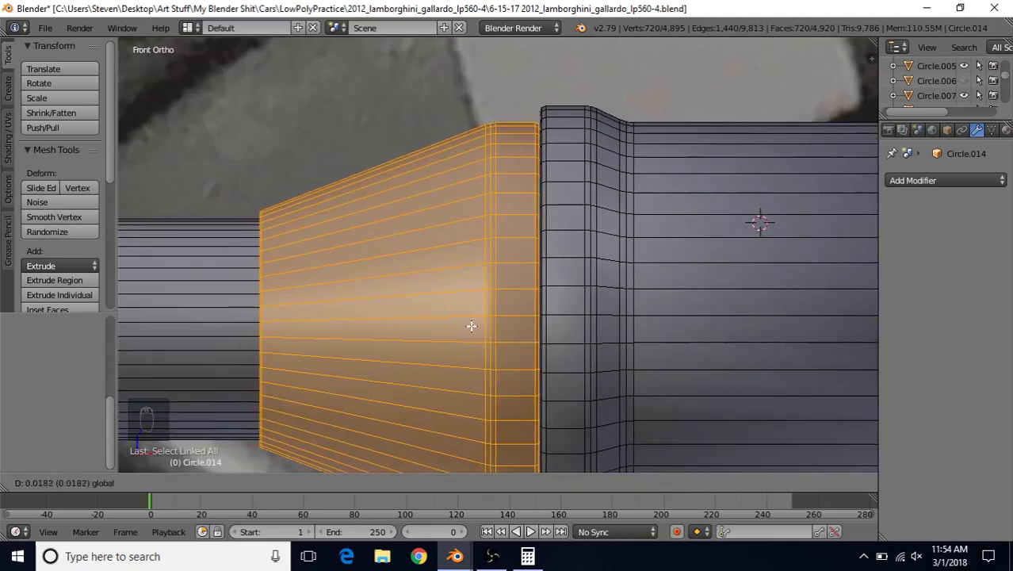
left_click(471, 326)
key("Tab")
- Compare the assembled bolt with the finished reference bolt in the other Blender window, examining its cone, shank and thread
scroll(473, 309, "down", 5)
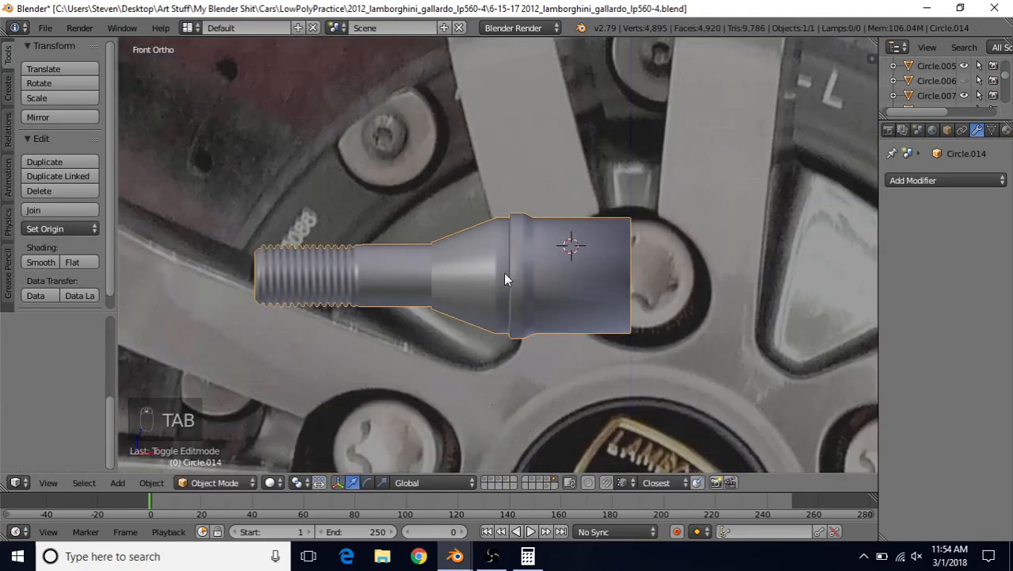
middle_click_drag(484, 255, 413, 273)
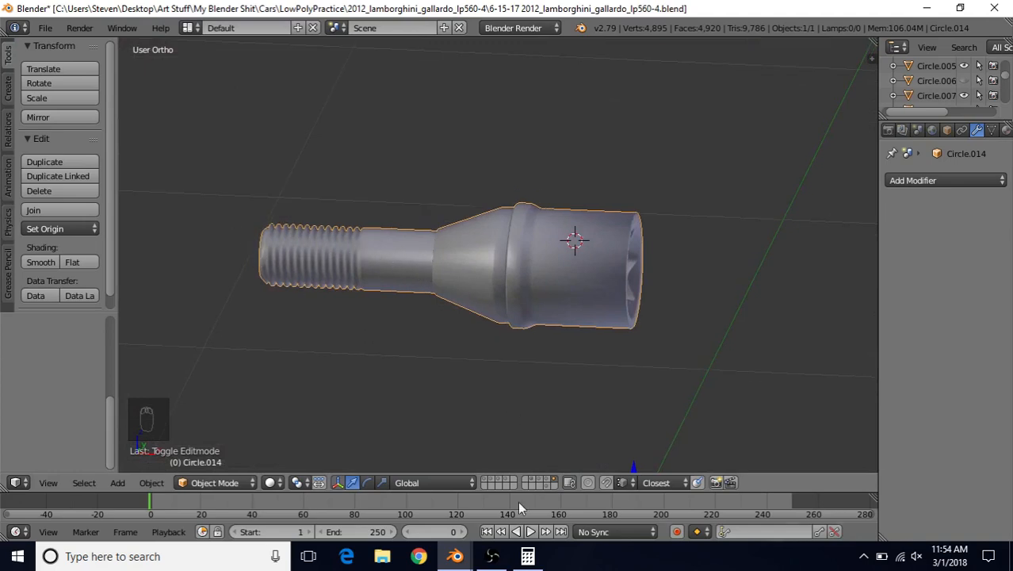
mouse_move(456, 556)
left_click(373, 500)
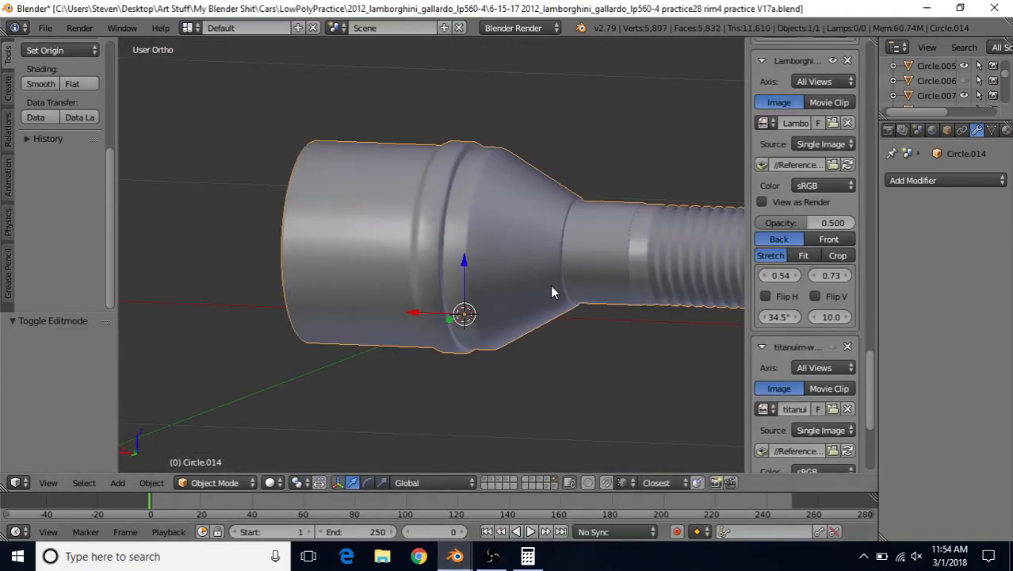
scroll(553, 292, "down", 3)
middle_click_drag(486, 302, 498, 319)
scroll(547, 307, "up", 3)
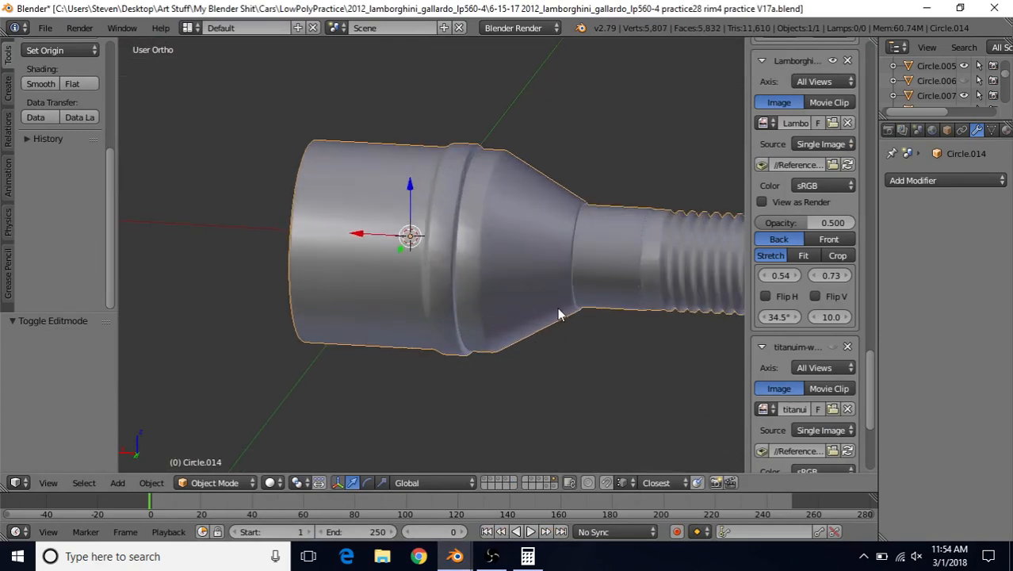
middle_click_drag(558, 307, 437, 354)
scroll(442, 361, "down", 3)
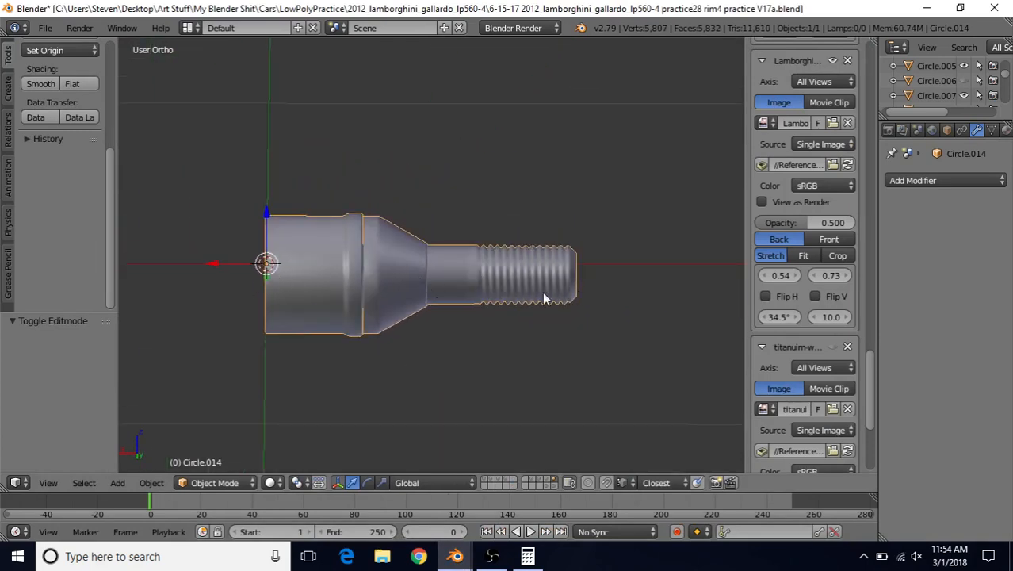
scroll(346, 299, "up", 2)
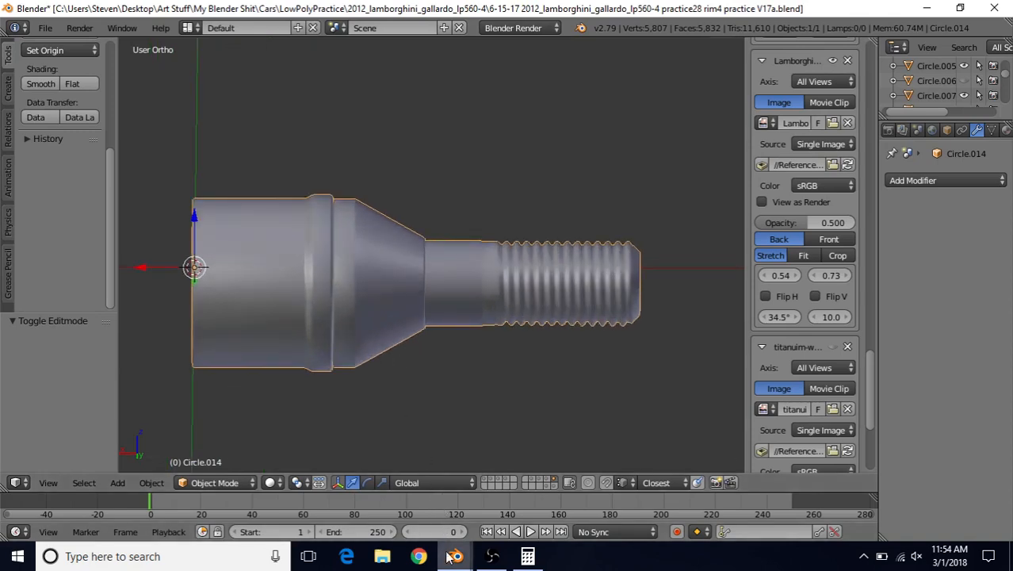
- Show the layer with the complete wheel in the reference file and examine how the bolts sit from behind and in front
left_click(550, 481)
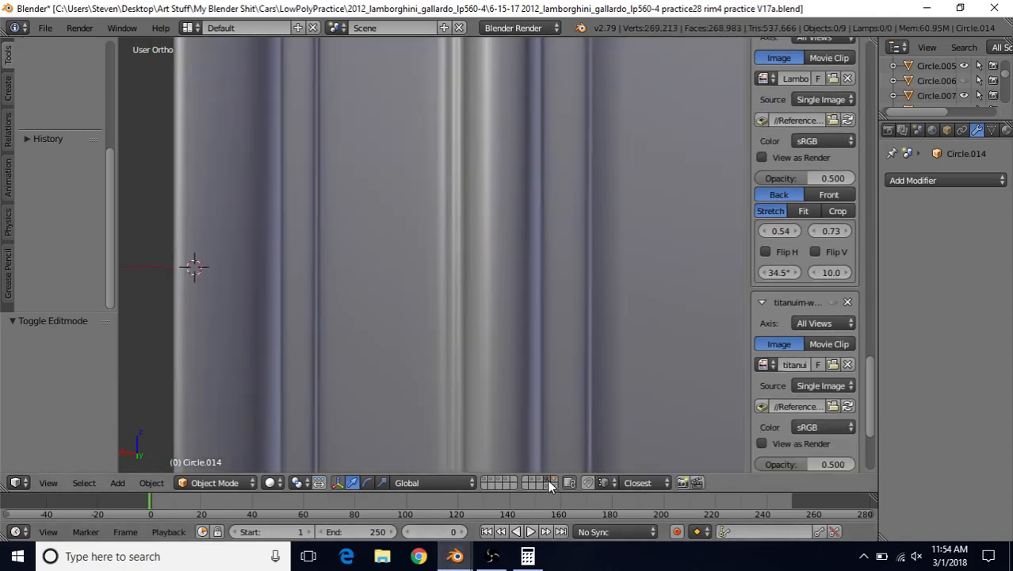
middle_click_drag(413, 304, 434, 267)
scroll(627, 191, "down", 2)
middle_click_drag(579, 239, 384, 242, "shift")
scroll(445, 265, "up", 4)
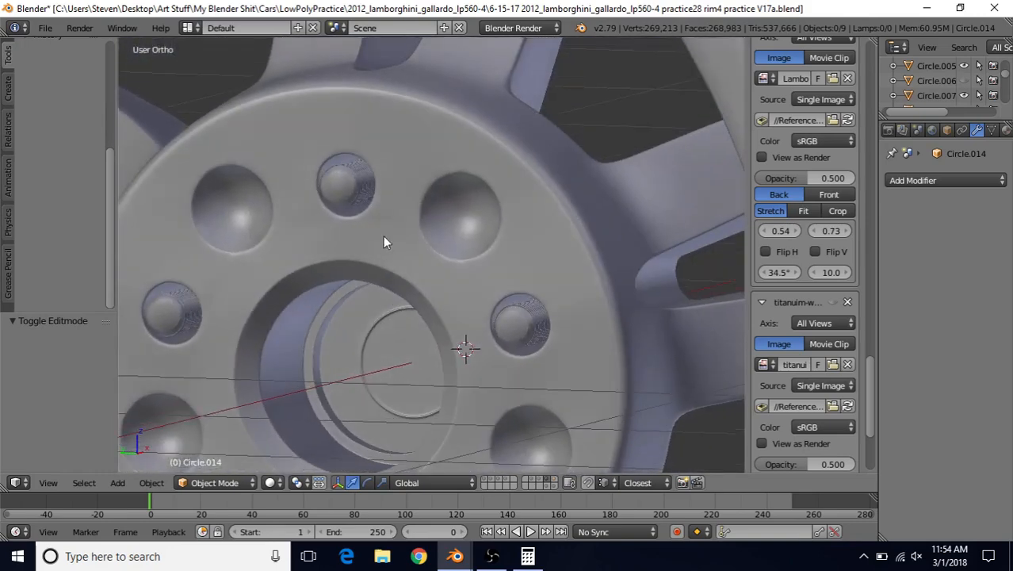
scroll(352, 210, "down", 2)
middle_click_drag(398, 305, 626, 364)
- Switch back to the Blender window containing the newly modelled bolt
mouse_move(455, 556)
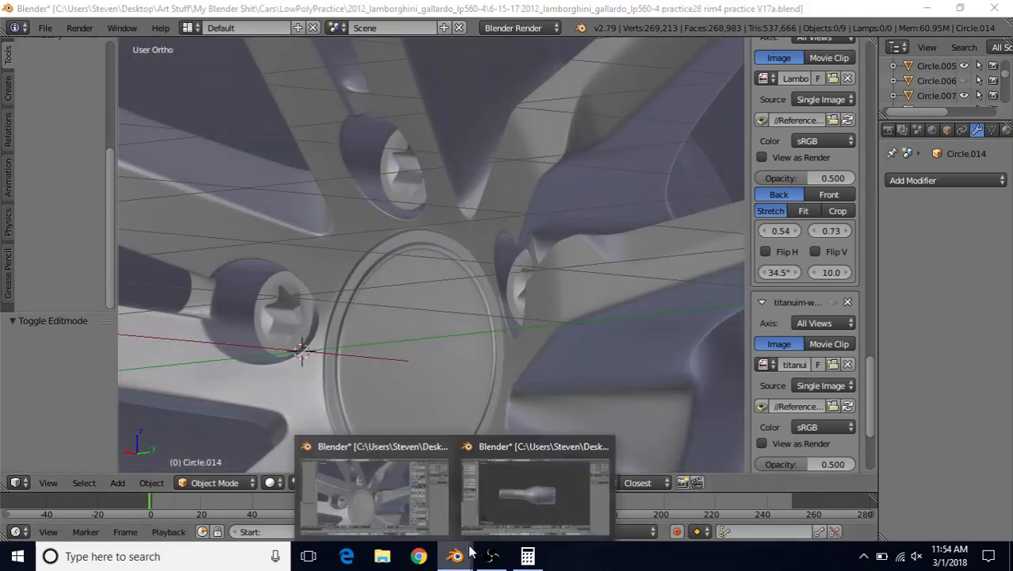
left_click(534, 460)
scroll(464, 347, "down", 1)
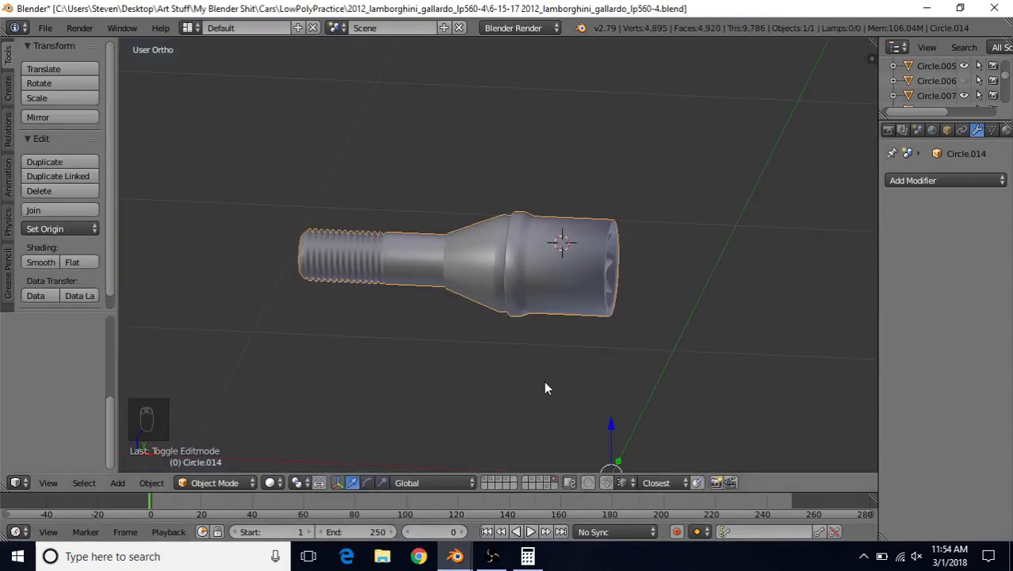
mouse_move(455, 556)
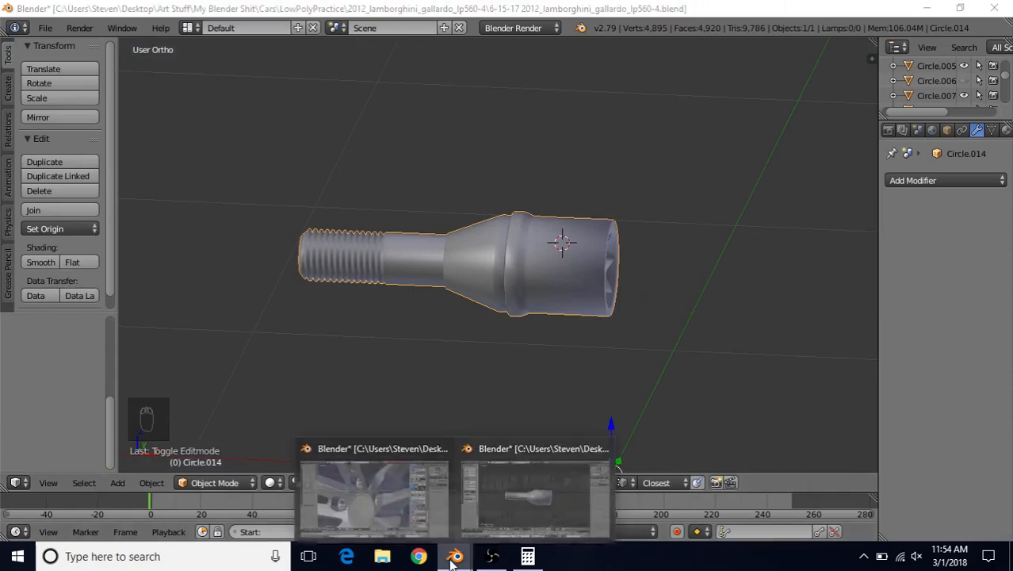
- Switch to the reference Blender file and show the layer holding only the single finished bolt
left_click(408, 509)
scroll(500, 308, "down", 4)
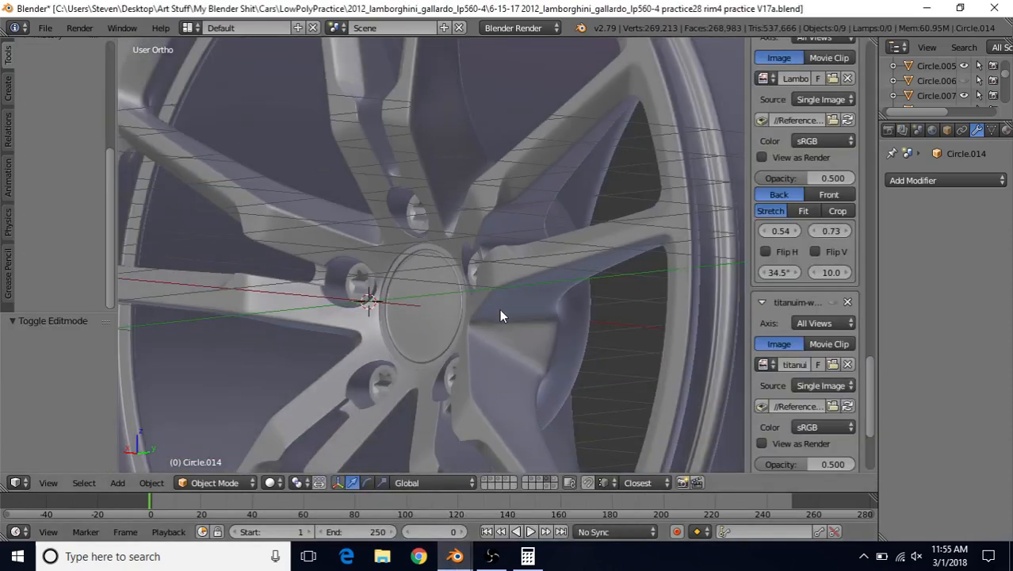
left_click(553, 479)
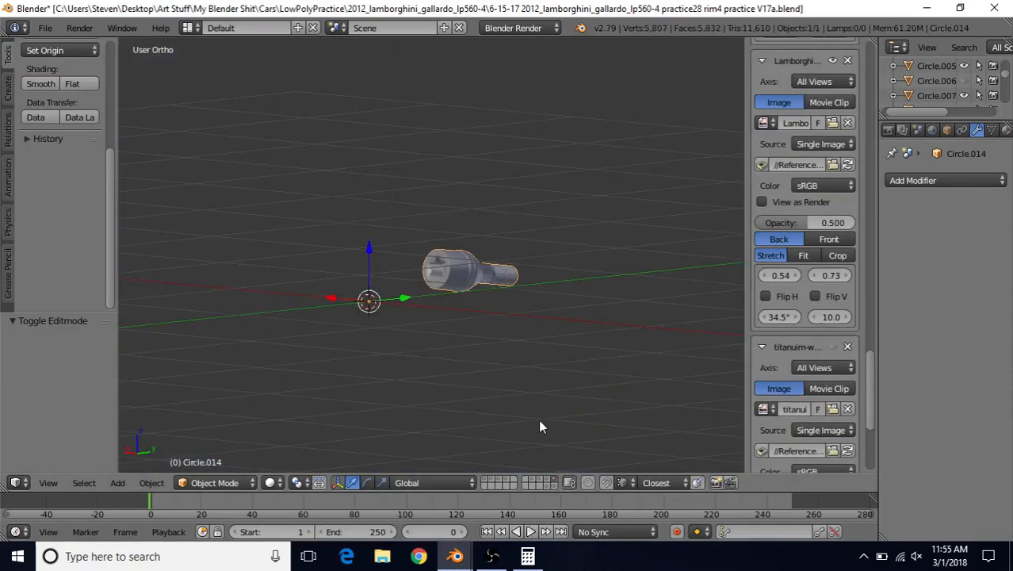
scroll(444, 313, "up", 4)
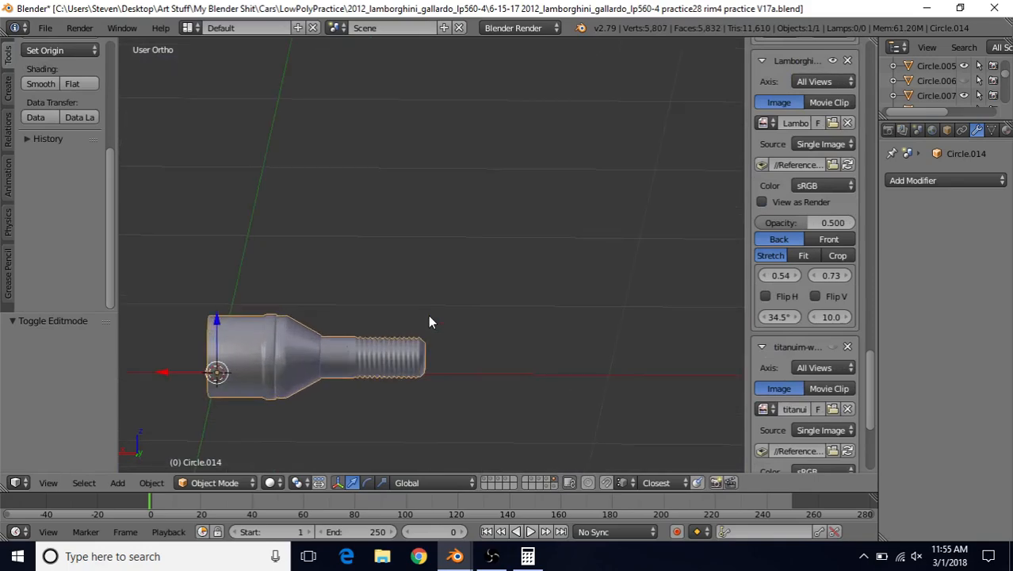
scroll(428, 315, "up", 5)
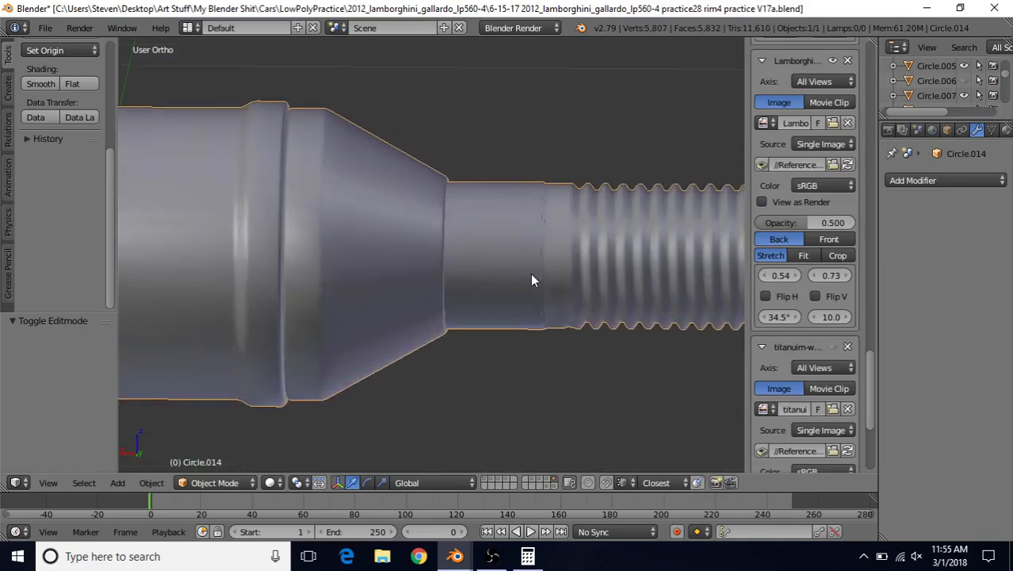
- Examine the thin seam around the reference bolt's shank just before the thread, checking both its shading and its mesh
middle_click_drag(532, 274, 486, 297)
scroll(467, 268, "up", 4)
scroll(370, 280, "up", 3)
scroll(457, 297, "up", 2)
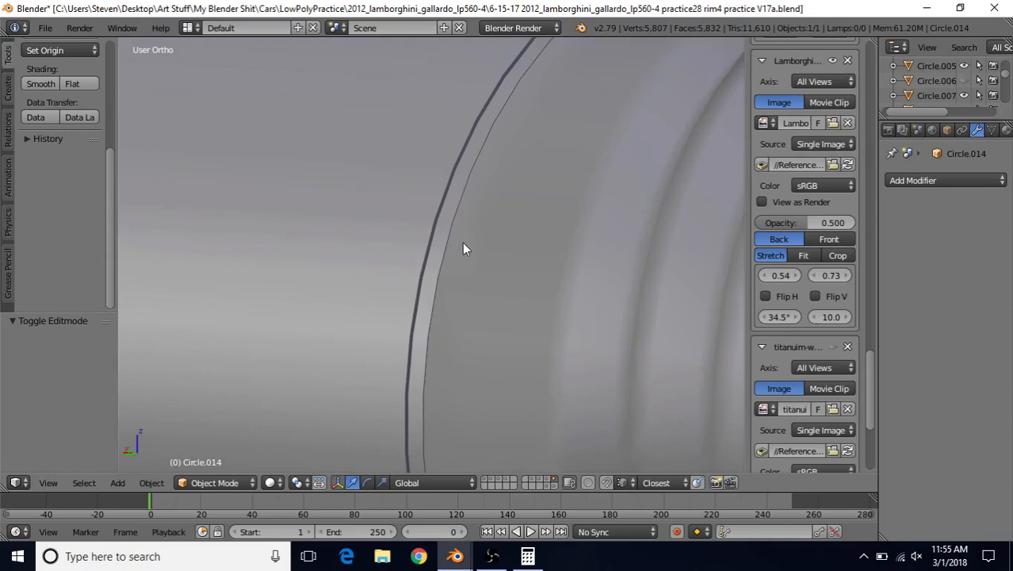
scroll(464, 254, "down", 5)
scroll(470, 318, "down", 5)
key("Tab")
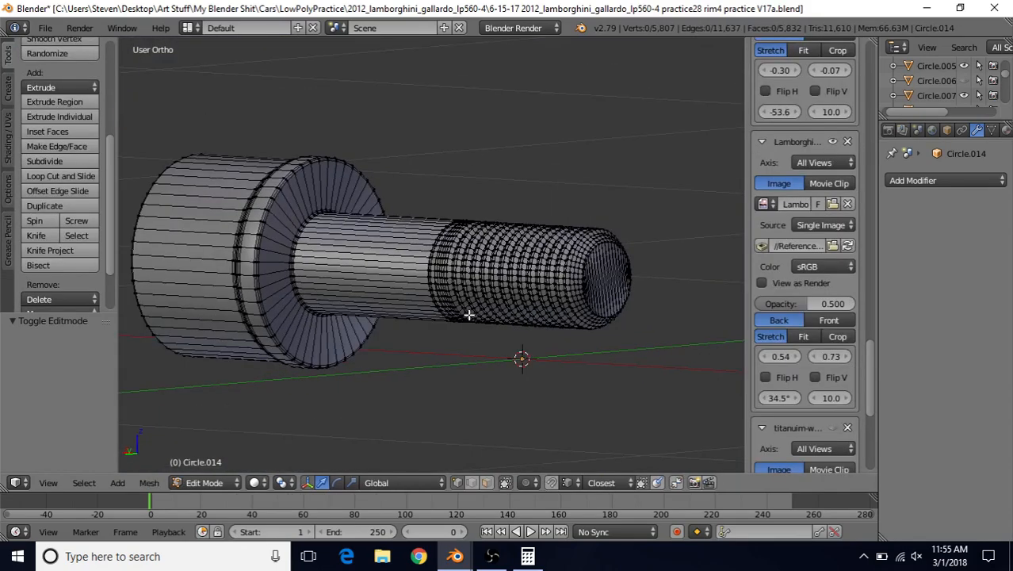
key("Tab")
middle_click_drag(446, 267, 468, 344)
middle_click_drag(514, 335, 529, 303)
scroll(416, 321, "up", 5)
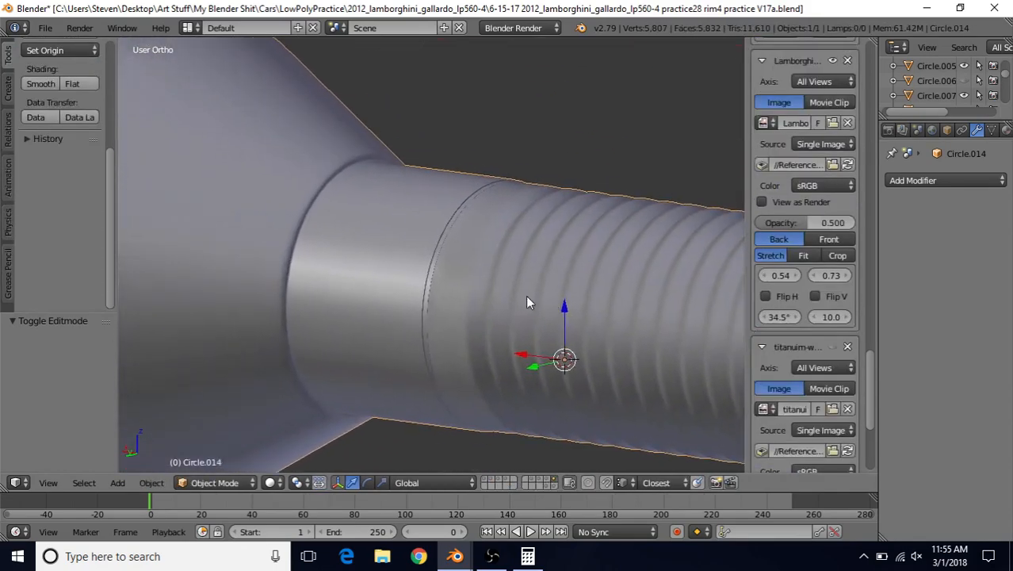
scroll(437, 252, "down", 5)
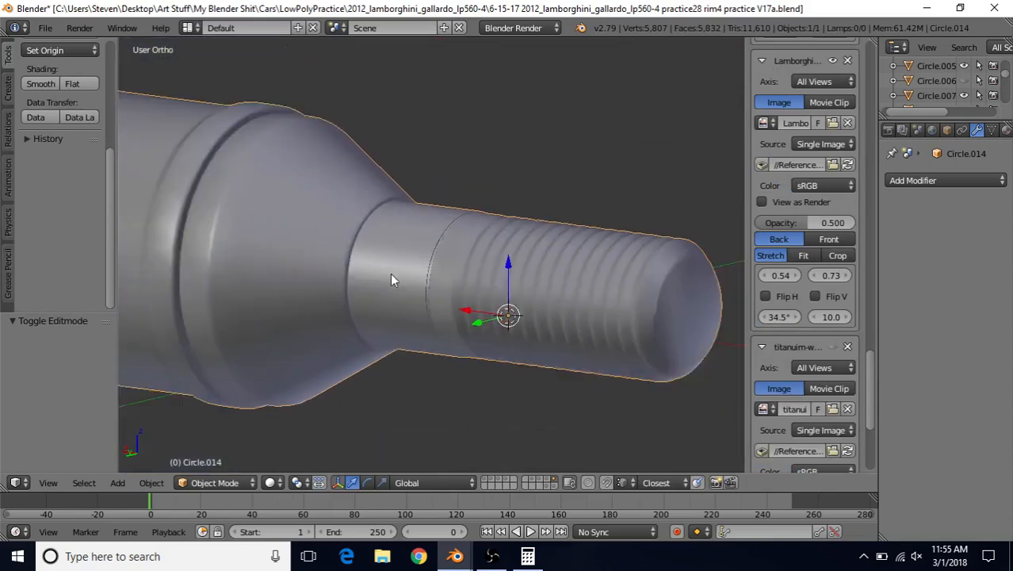
- Compare the shank beside the thread on the new bolt with the same area on the reference bolt in the other Blender window
left_click(466, 558)
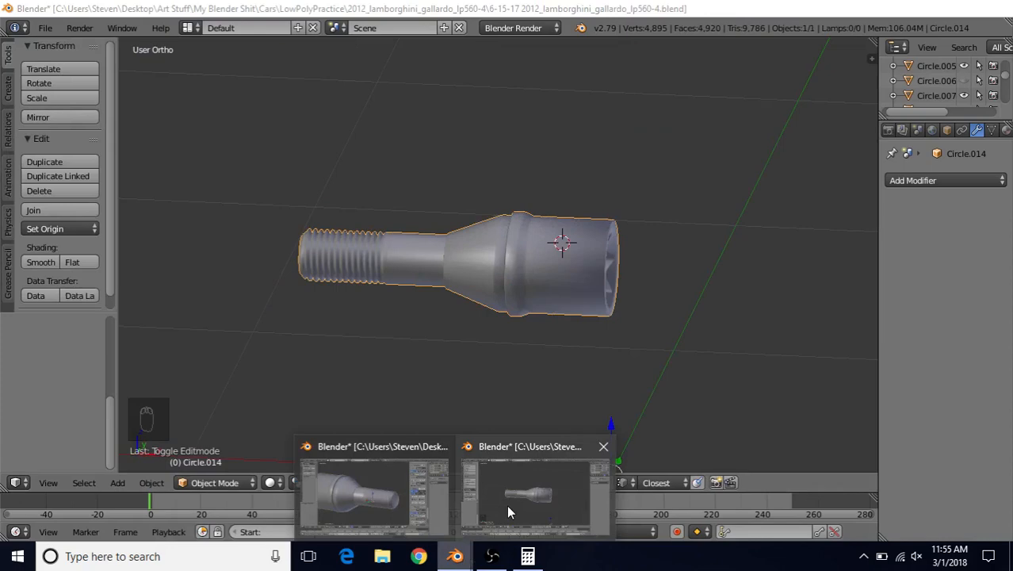
left_click(507, 505)
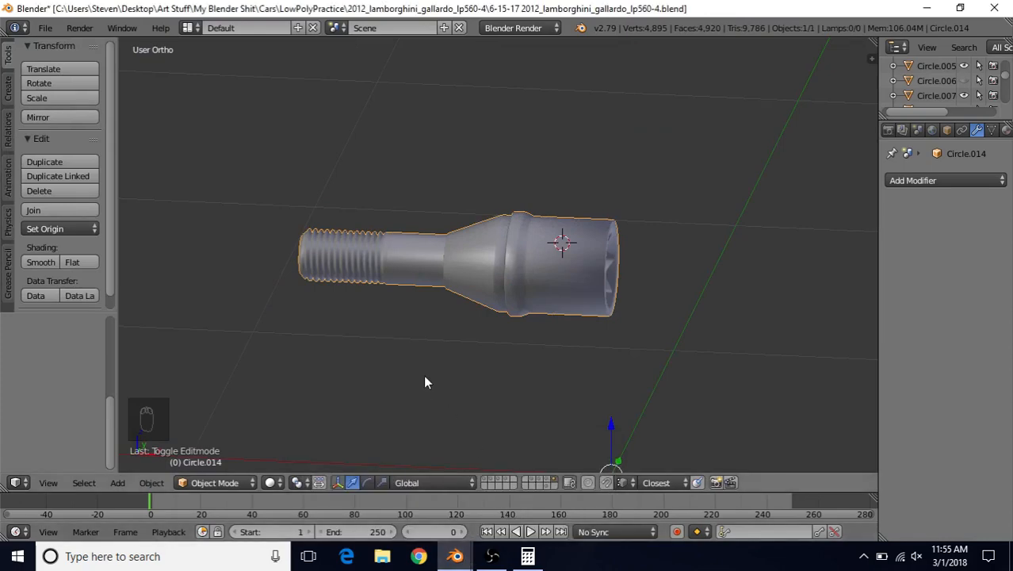
scroll(444, 353, "up", 6)
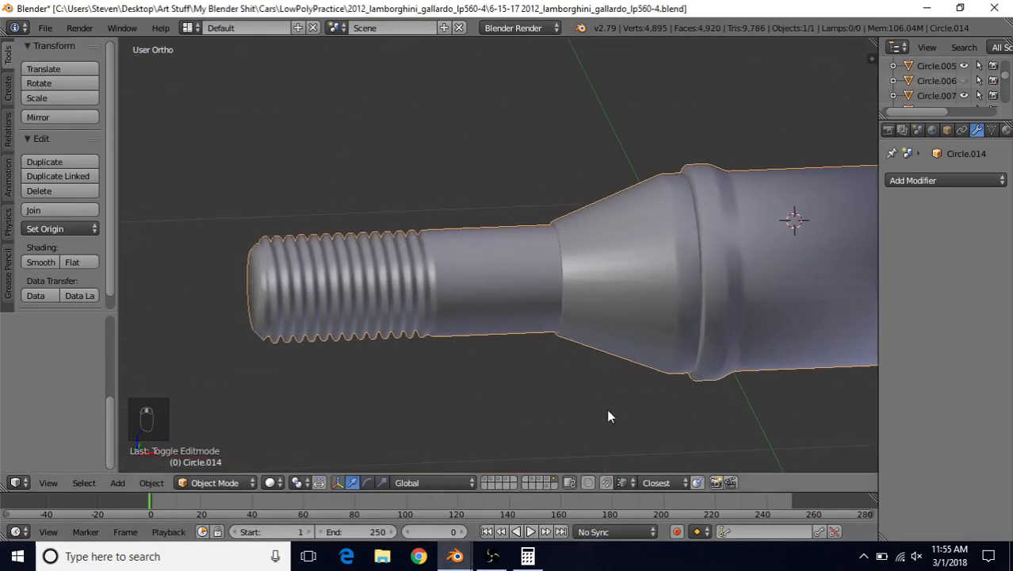
mouse_move(455, 554)
left_click(431, 493)
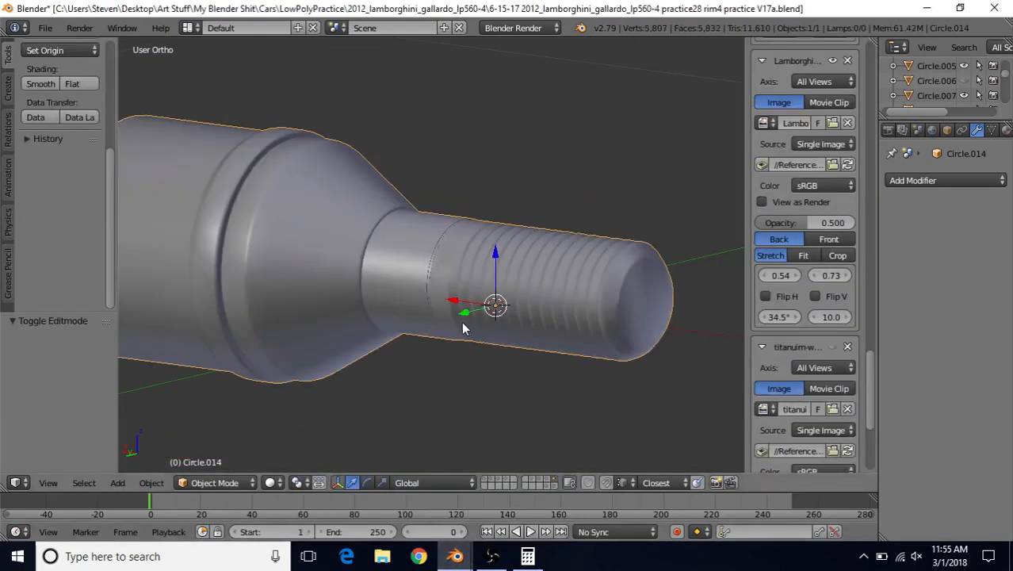
scroll(468, 324, "up", 2)
middle_click_drag(480, 321, 506, 296)
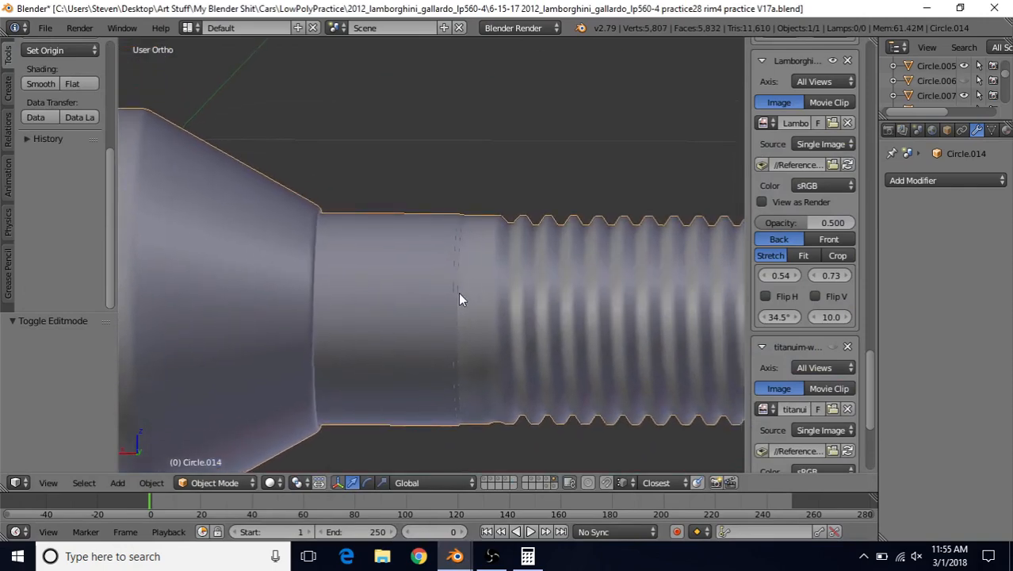
- In the new bolt's Blender window, add a loop cut around the smooth shank, slid toward the thread by a factor of 0.792
mouse_move(455, 555)
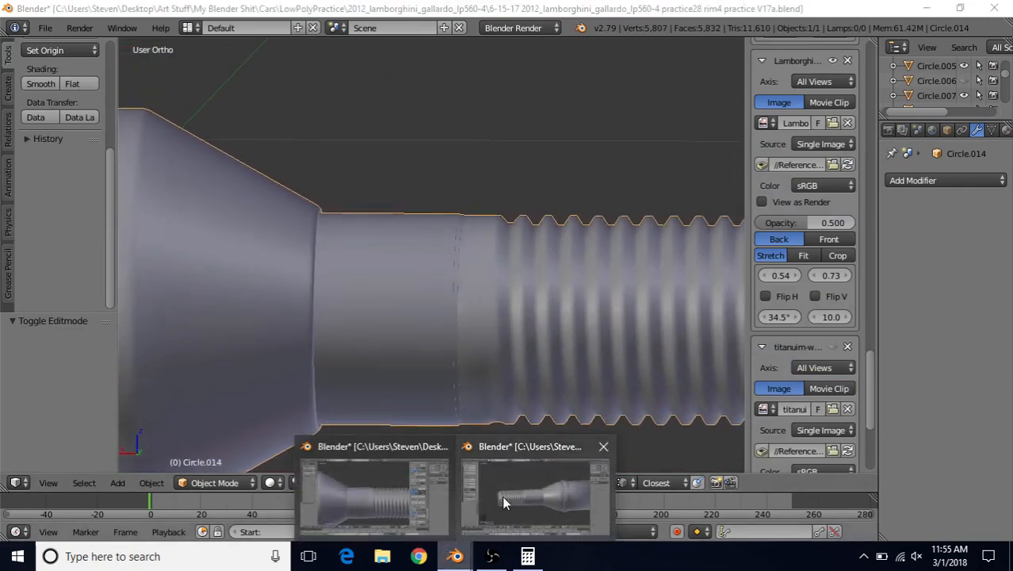
left_click(505, 495)
key("Tab")
middle_click_drag(468, 343, 449, 324)
key("ctrl+r")
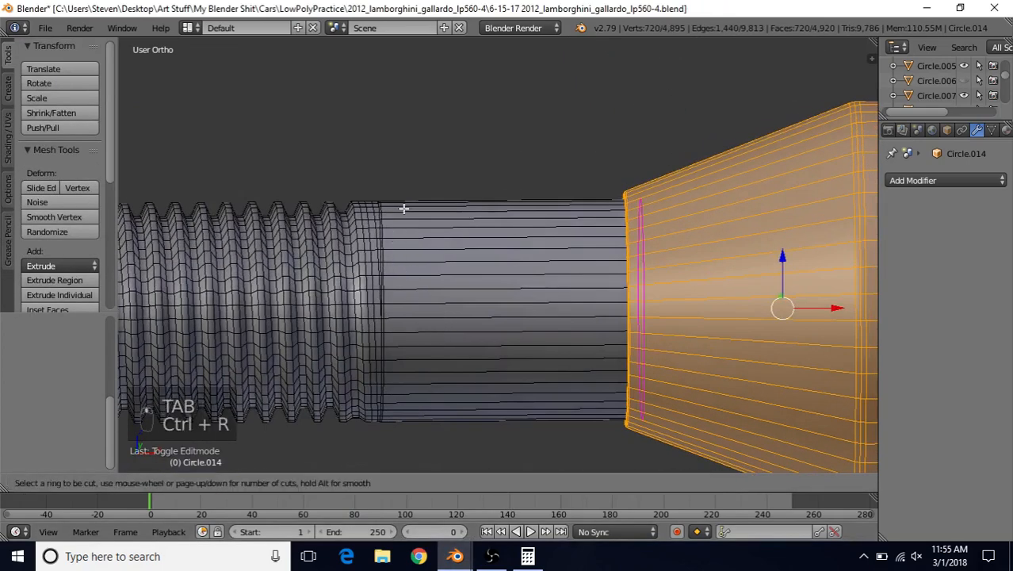
left_click(471, 201)
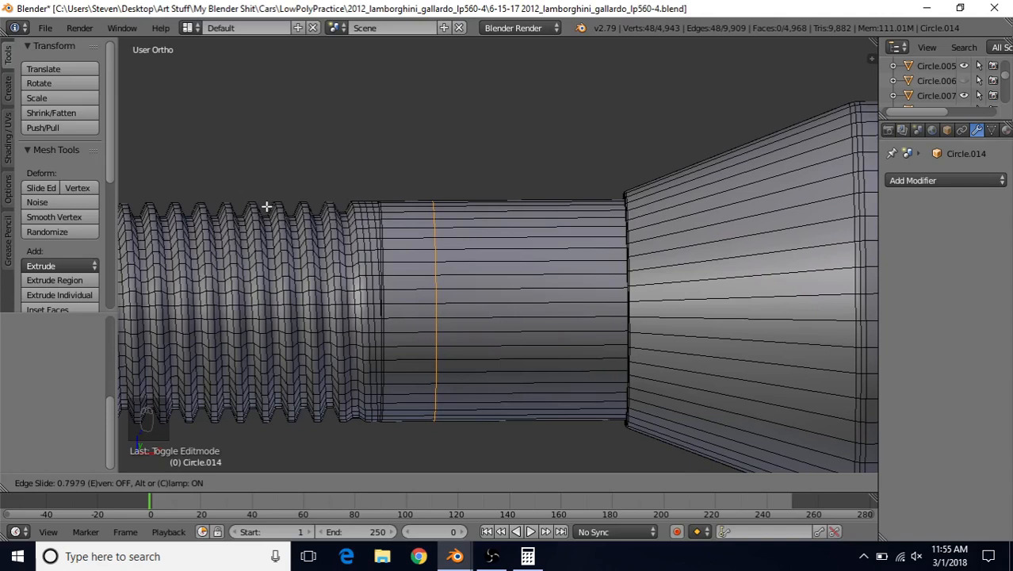
left_click(268, 209)
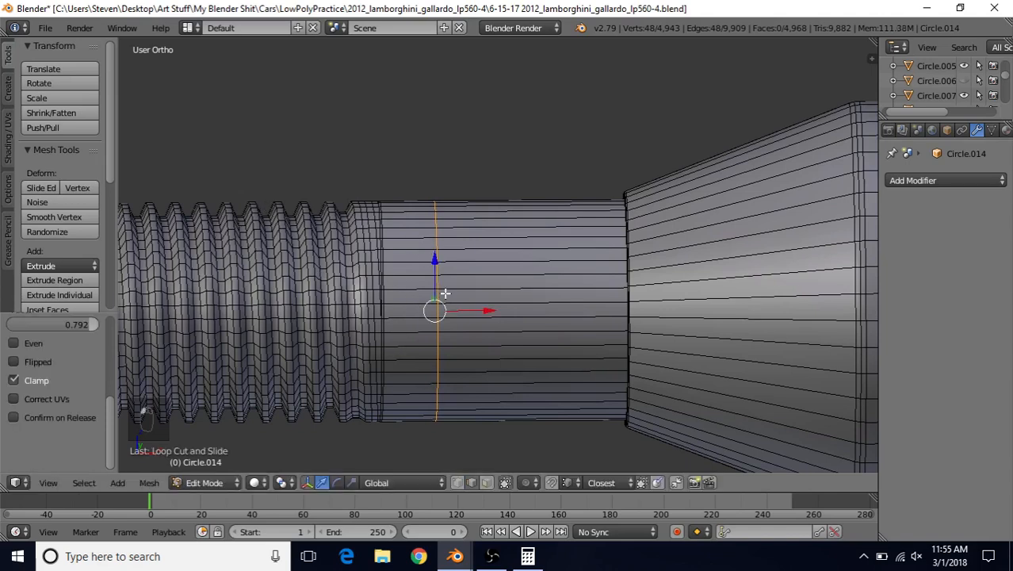
- Check the new loop's placement against the shank seam on the reference bolt, then return to the new bolt's Blender window
scroll(445, 293, "up", 2)
mouse_move(451, 548)
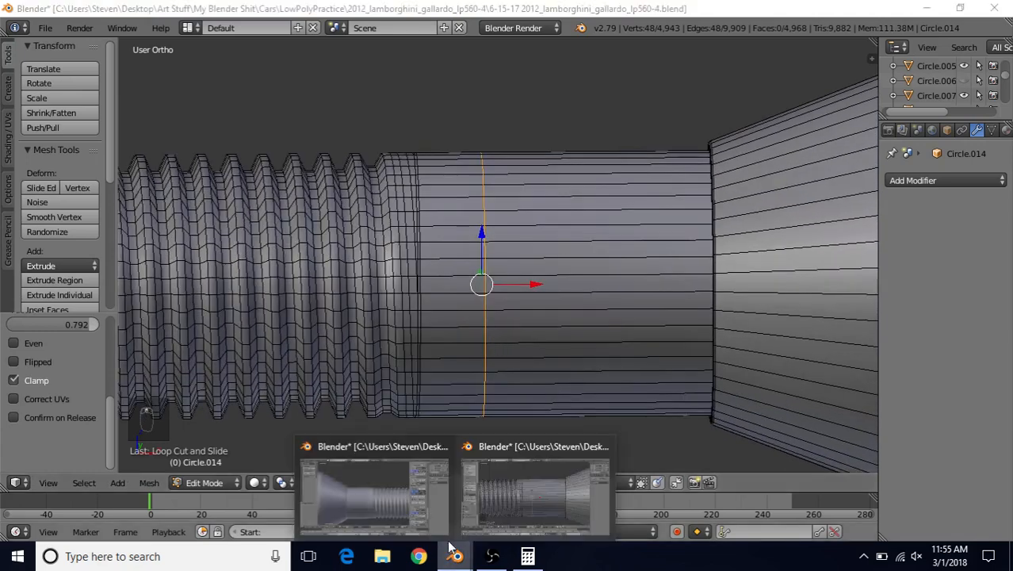
left_click(434, 504)
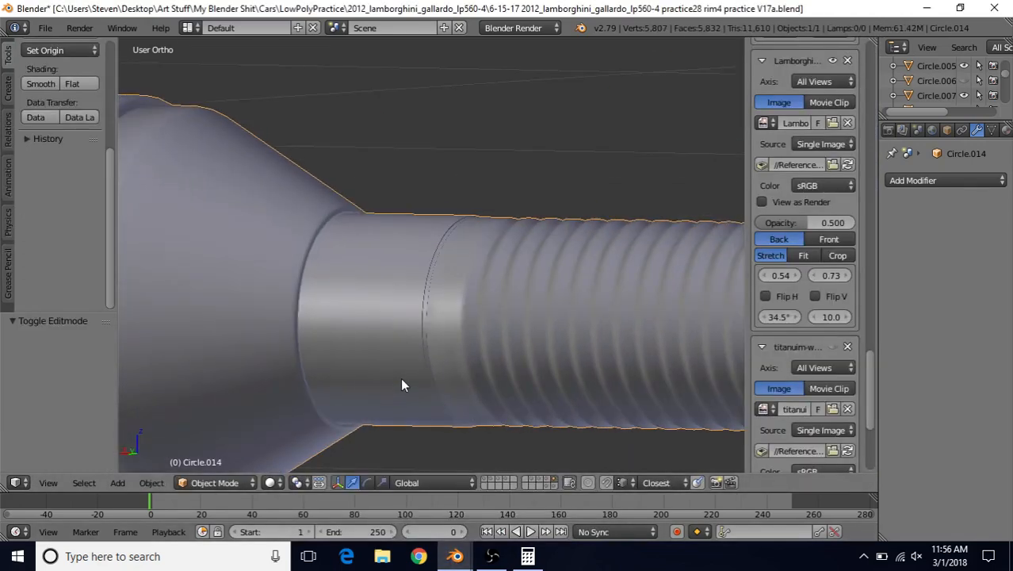
scroll(401, 381, "up", 6)
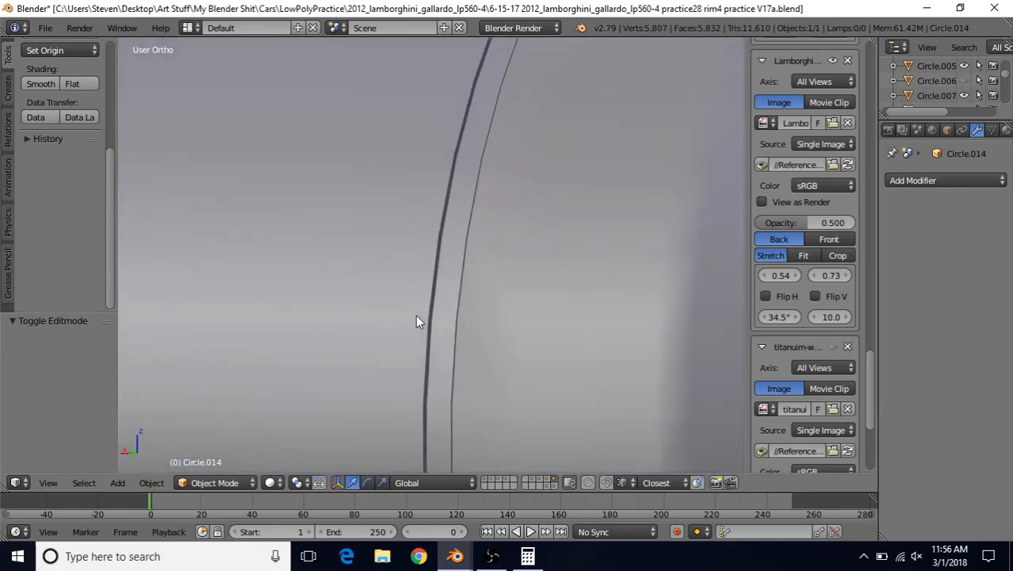
key("Tab")
key("Tab")
mouse_move(470, 557)
left_click(516, 506)
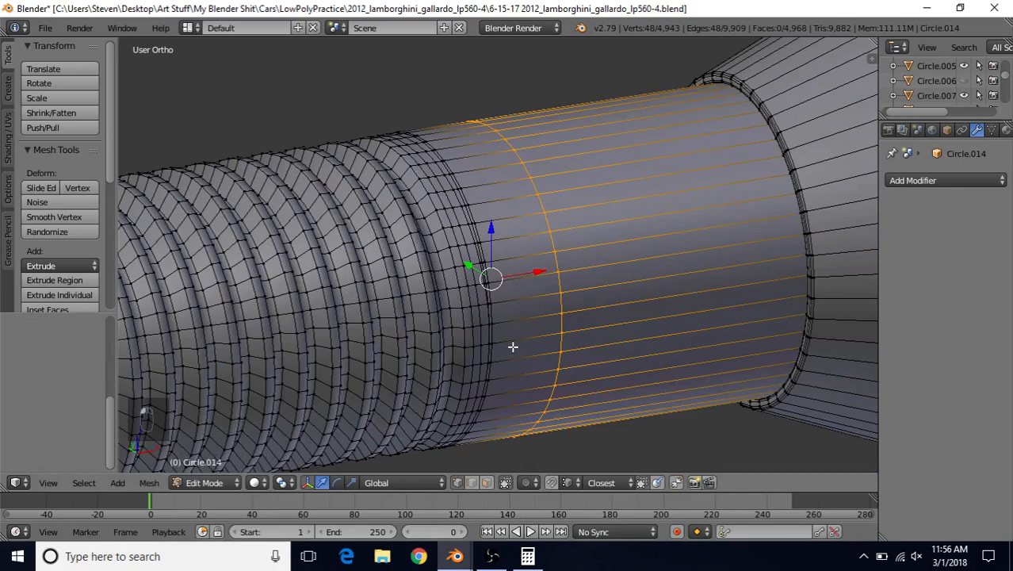
- Add a second loop cut between the thread and the new shank loop, slid by -1.0 right onto that loop
scroll(513, 346, "down", 5)
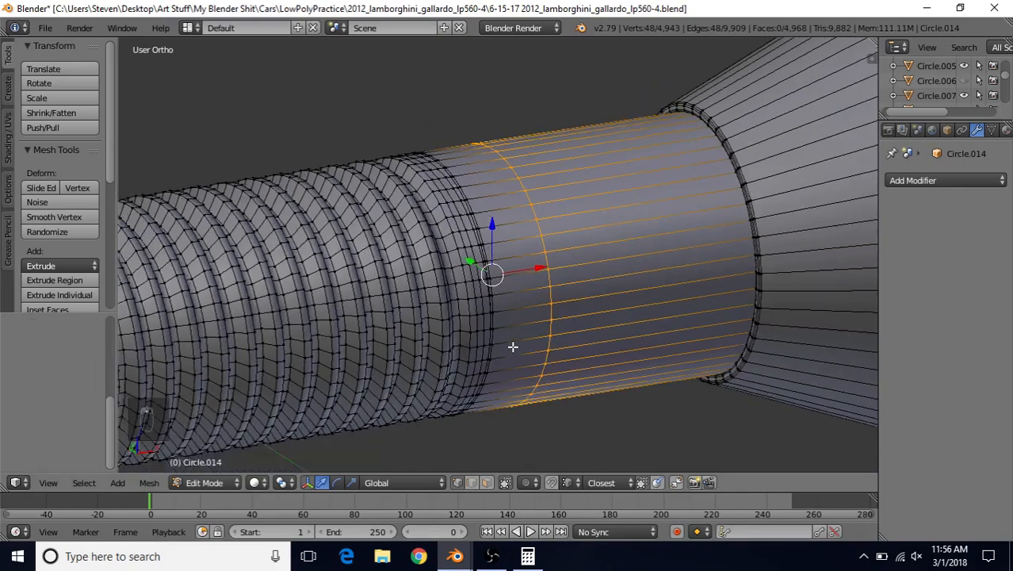
middle_click_drag(506, 342, 474, 337)
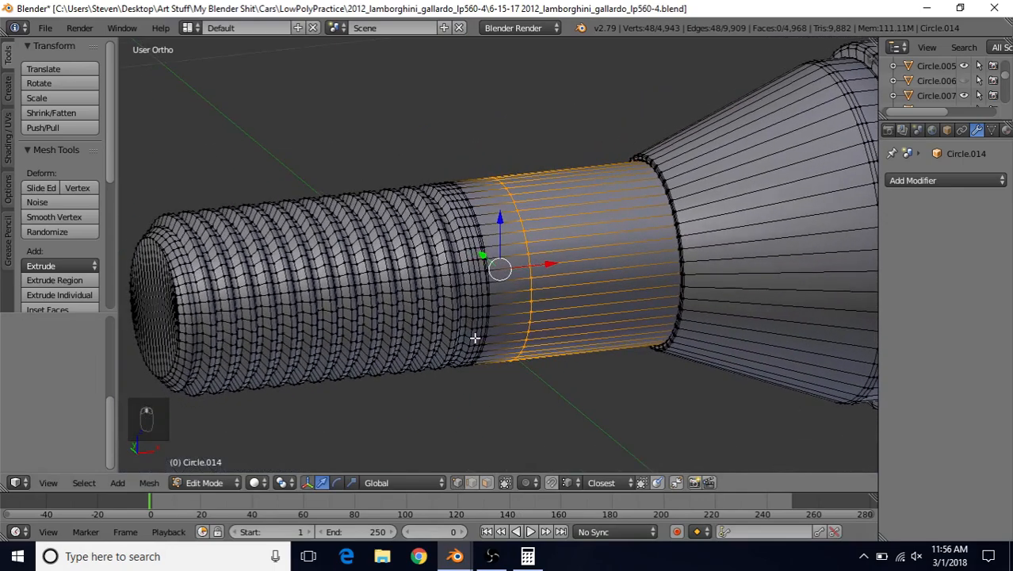
scroll(475, 336, "up", 3)
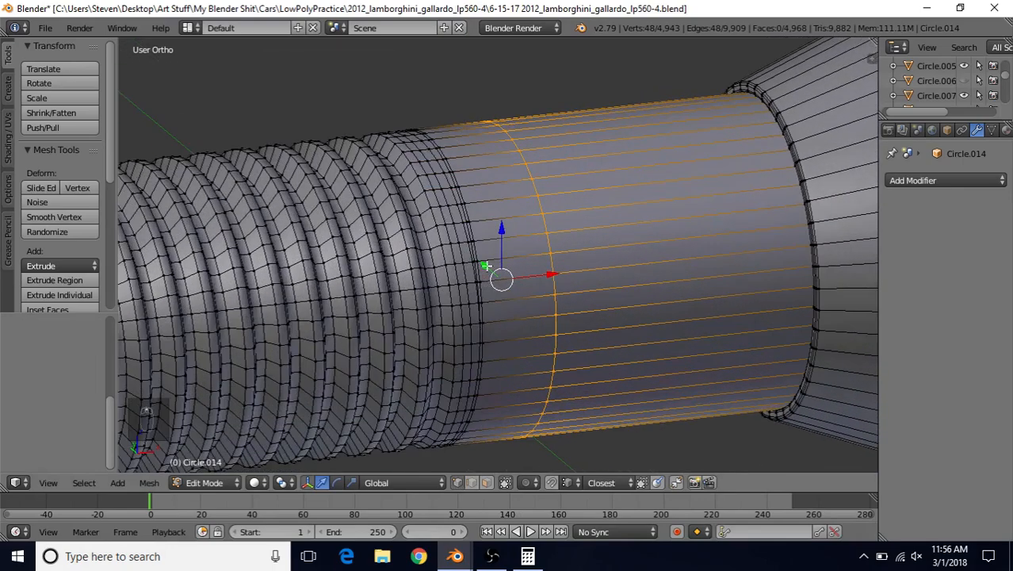
key("ctrl+r")
left_click(483, 206)
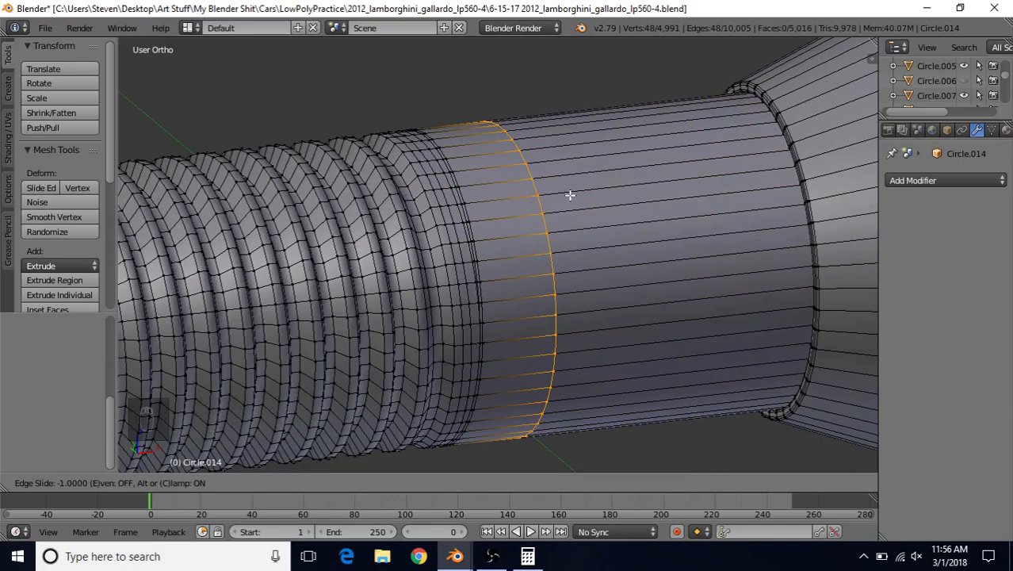
left_click(570, 195)
- Box-select the whole threaded end up to the doubled shank loop in front wireframe view
scroll(553, 237, "down", 4)
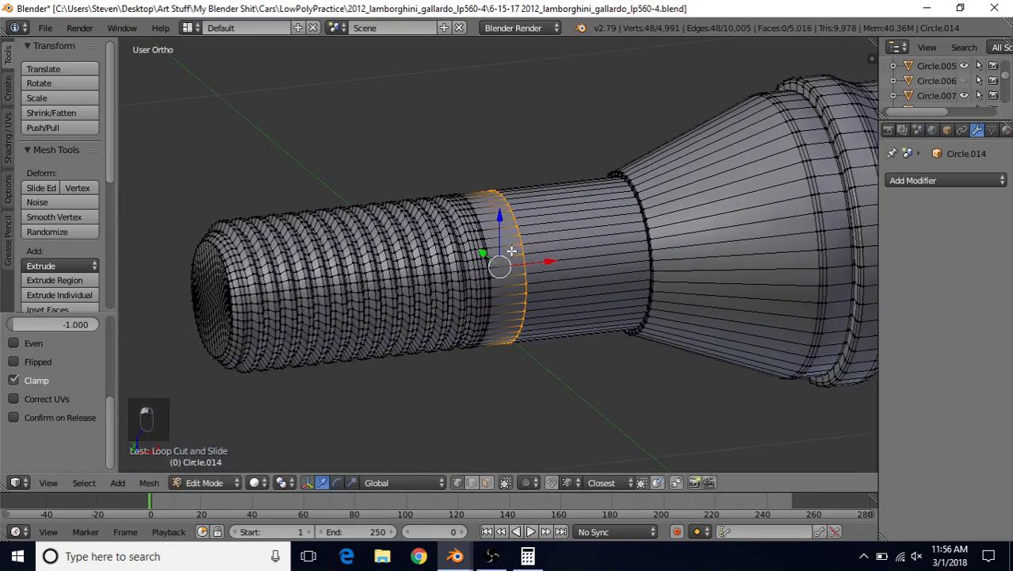
mouse_move(511, 251)
middle_mouse_down()
mouse_move(469, 253)
mouse_move(526, 257)
middle_mouse_up()
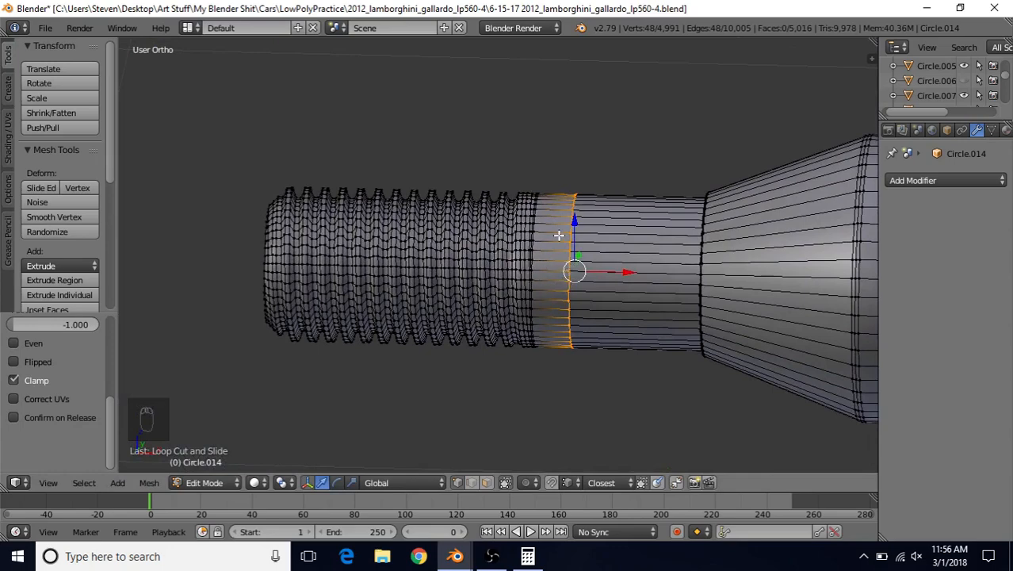
middle_click_drag(569, 249, 592, 242, "shift")
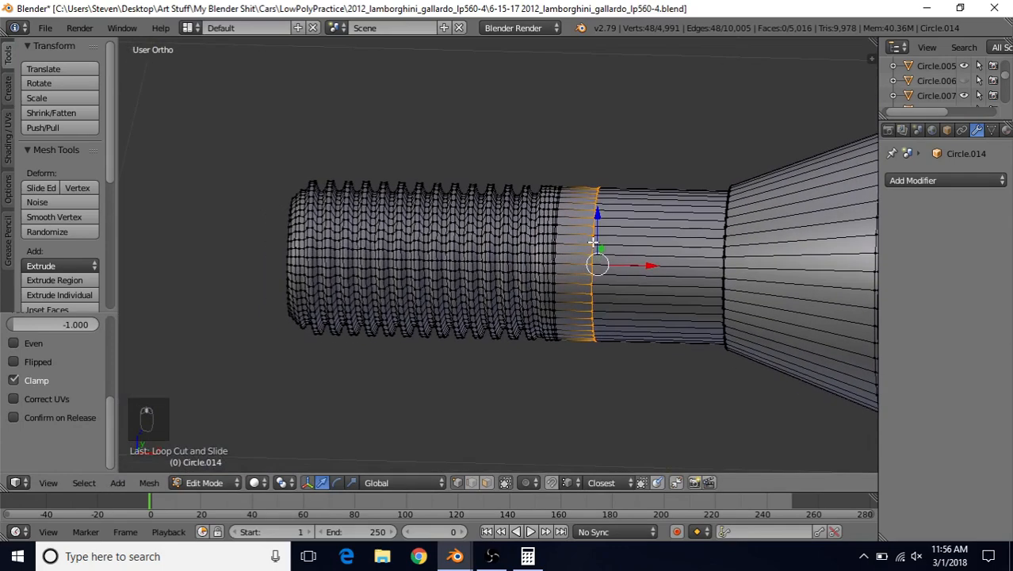
key("KP_1")
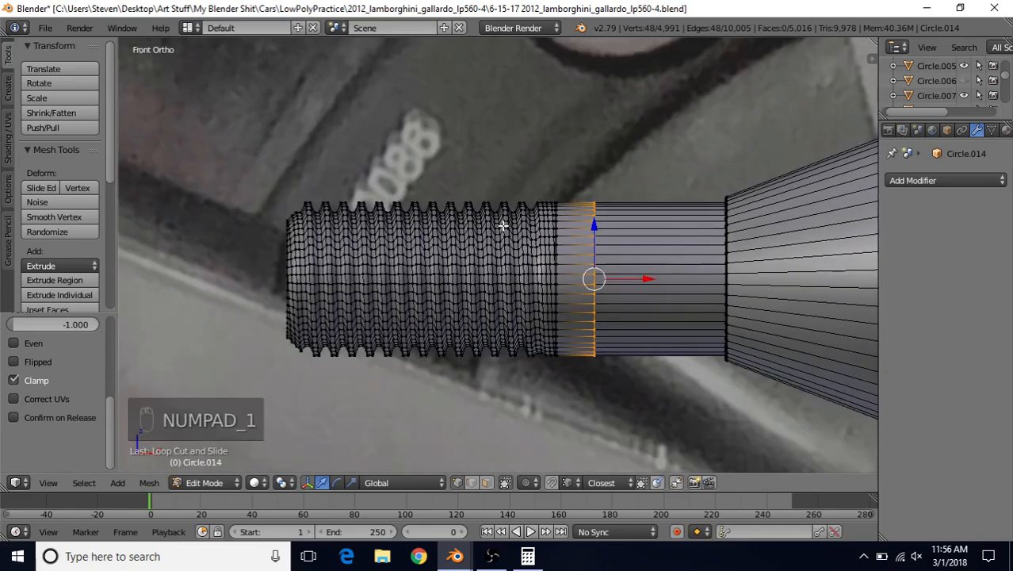
key("z")
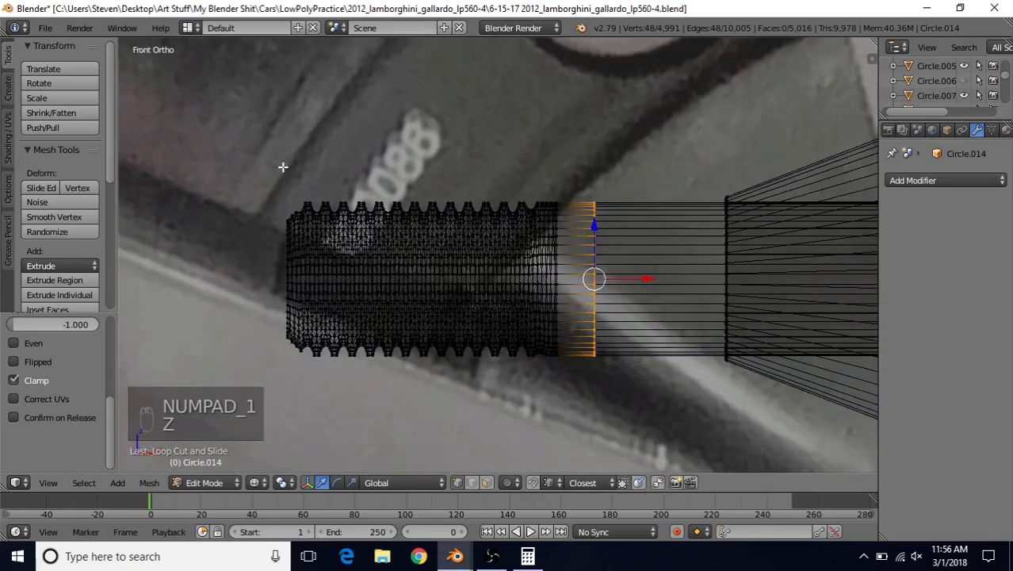
key("b")
left_click_drag(241, 153, 566, 387)
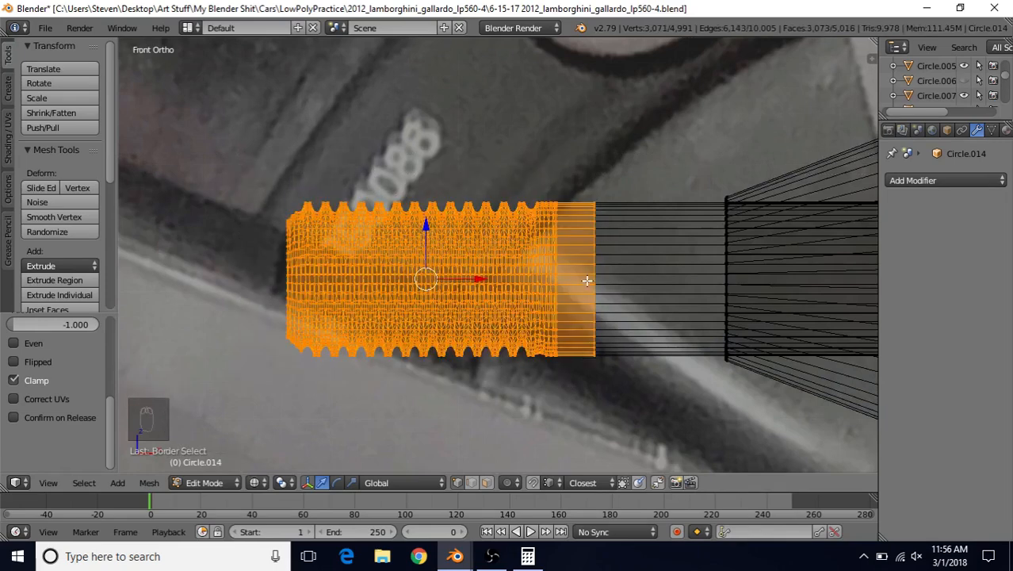
- Scale the selected threaded end down to about 0.997 radially, locking the global X axis so its length is kept
scroll(586, 280, "up", 1)
scroll(634, 203, "up", 1)
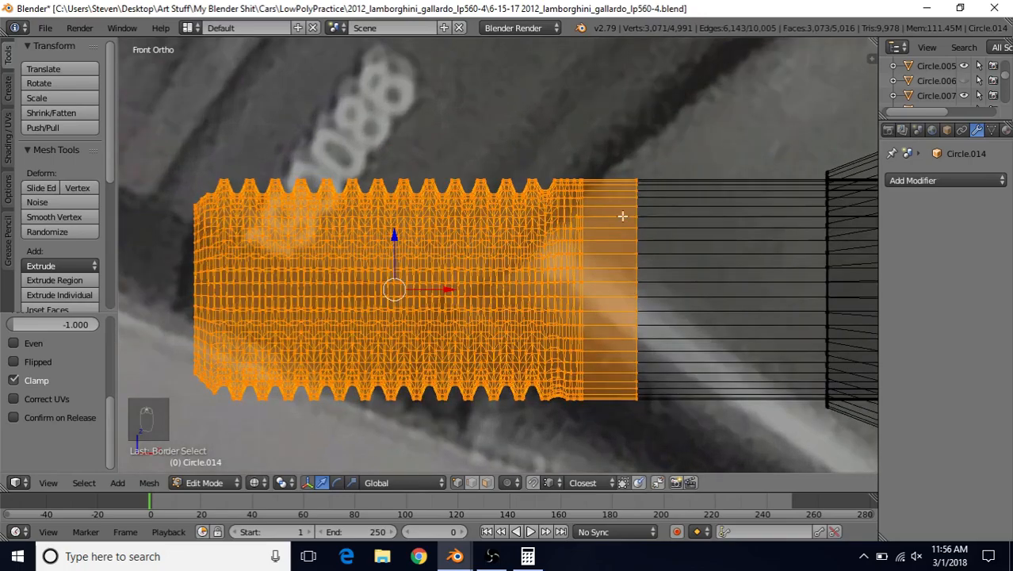
middle_click_drag(623, 215, 499, 299)
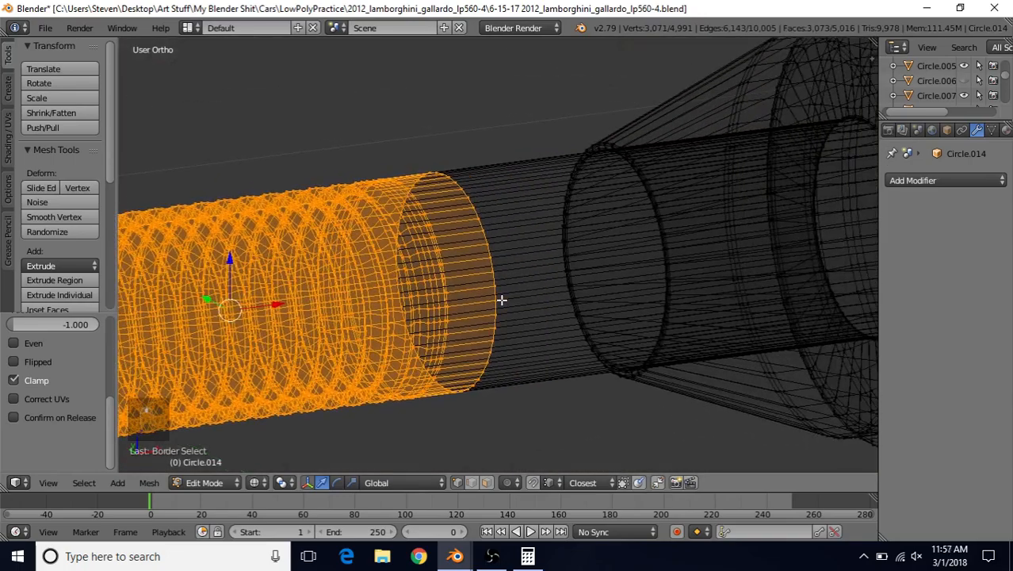
scroll(502, 299, "up", 3)
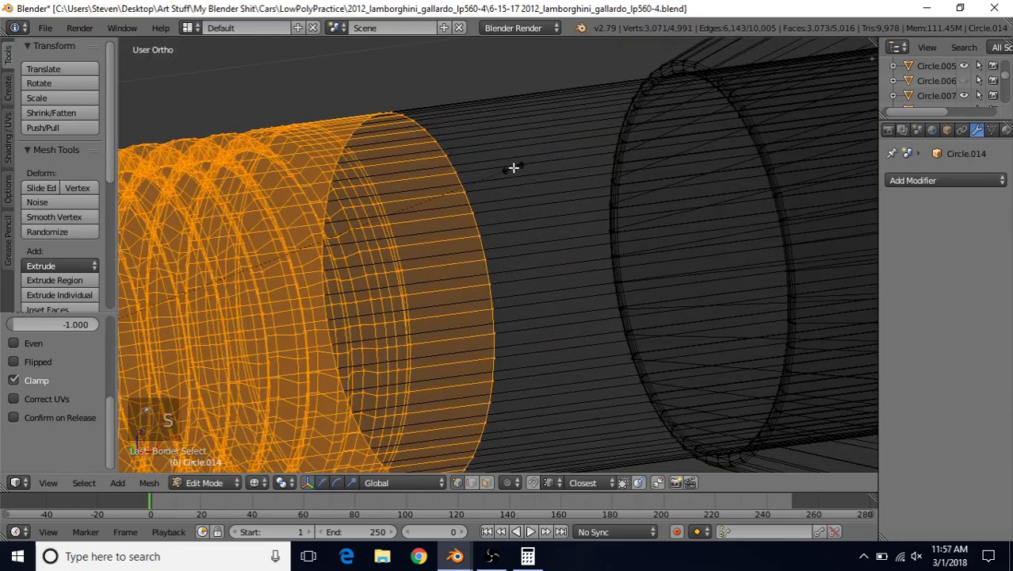
key("s")
key("shift+x")
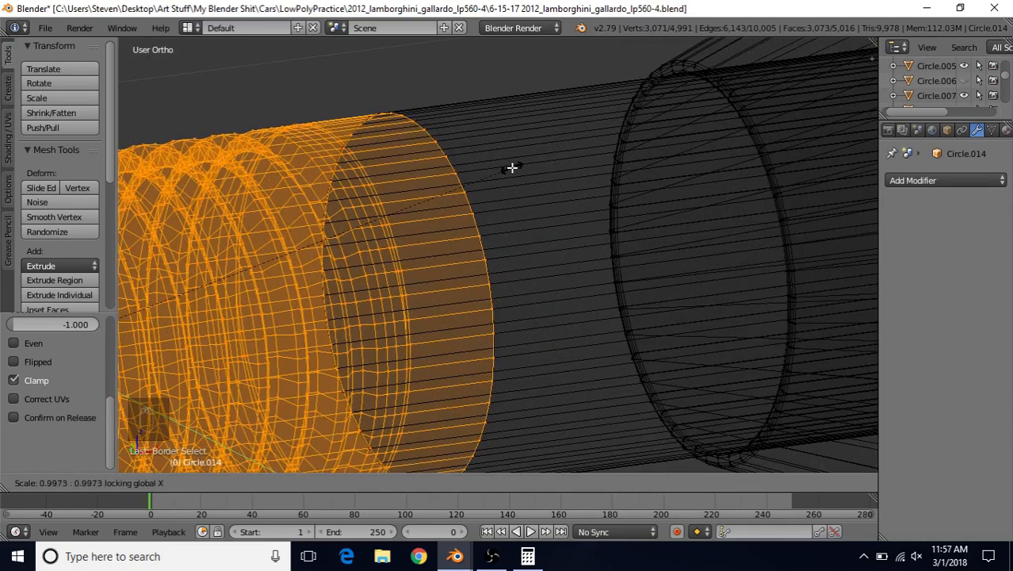
left_click(510, 169)
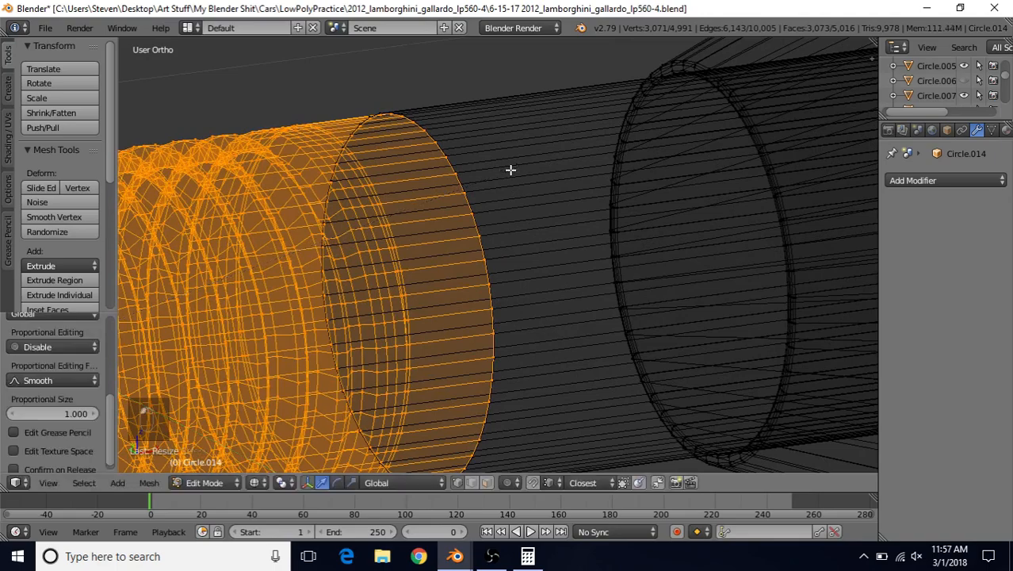
- Compare the stepped edge with the shank seam on the reference bolt, then switch back to the new bolt's Blender window
middle_click_drag(486, 261, 486, 278)
scroll(486, 278, "up", 3)
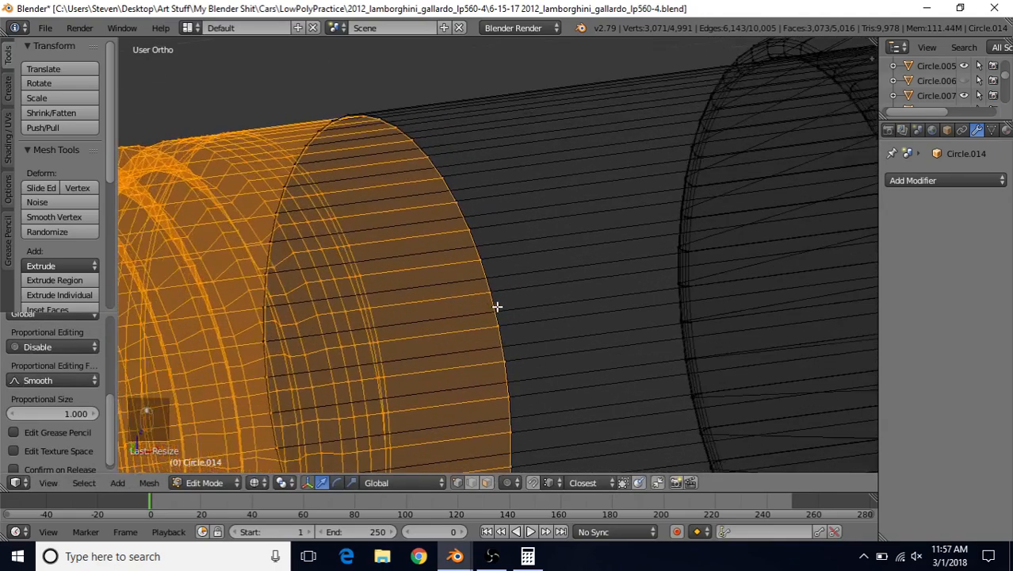
mouse_move(454, 556)
left_click(442, 515)
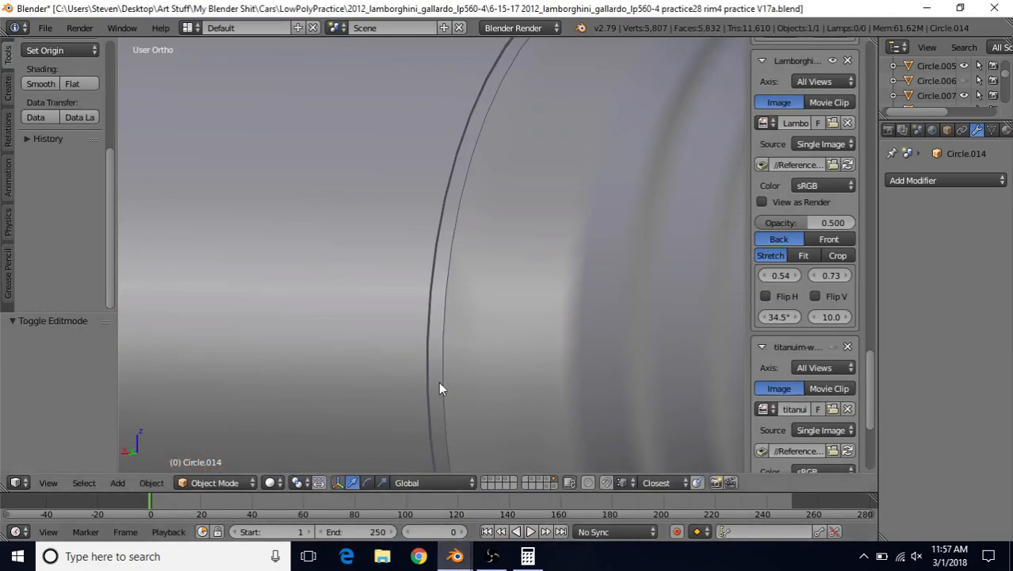
mouse_move(455, 556)
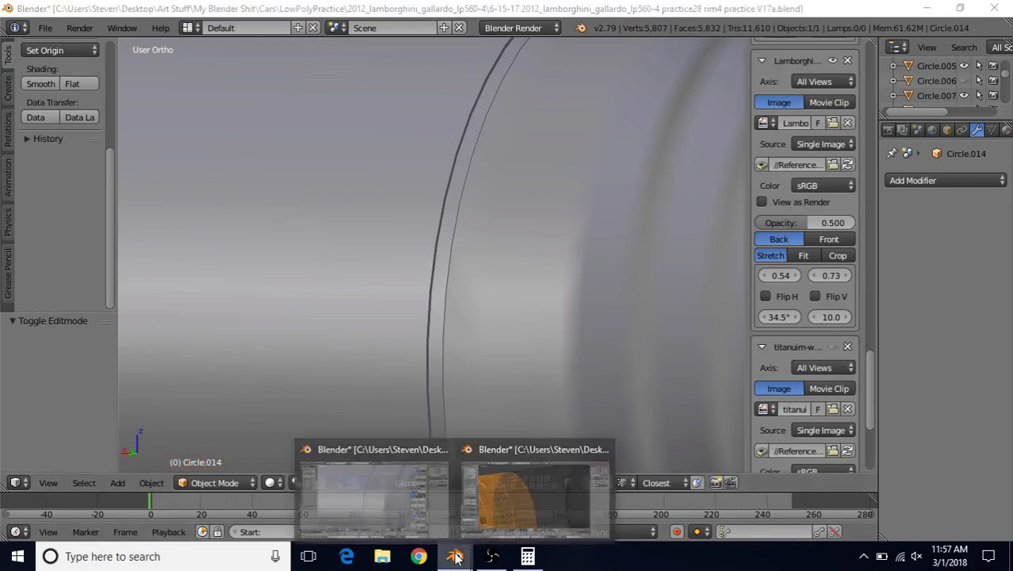
left_click(499, 500)
- In solid view, fine-tune the threaded end's radial scale by about 1.0005 with global X locked
middle_click_drag(505, 255, 534, 249)
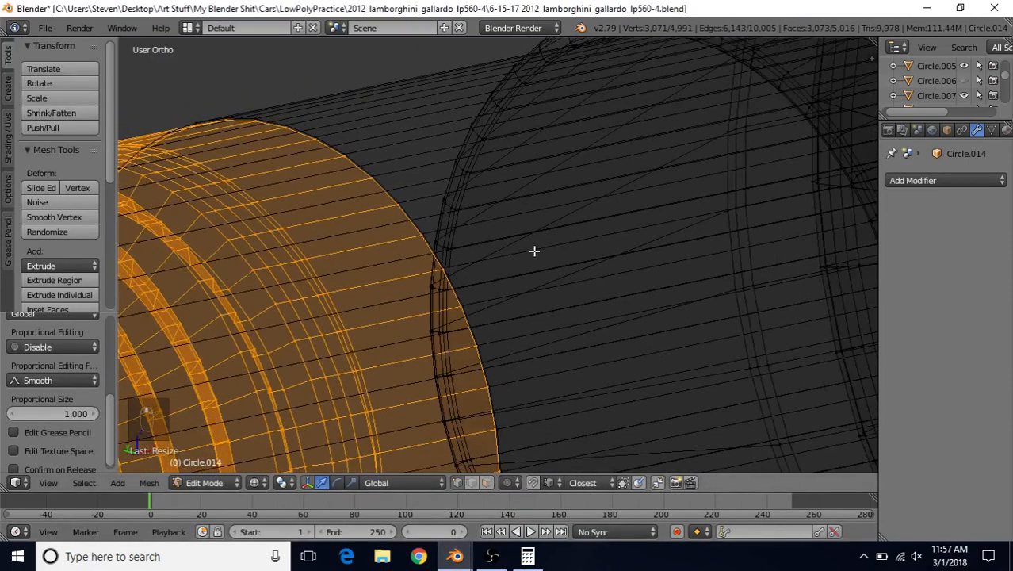
key("z")
middle_click_drag(500, 304, 526, 294)
scroll(526, 295, "up", 5)
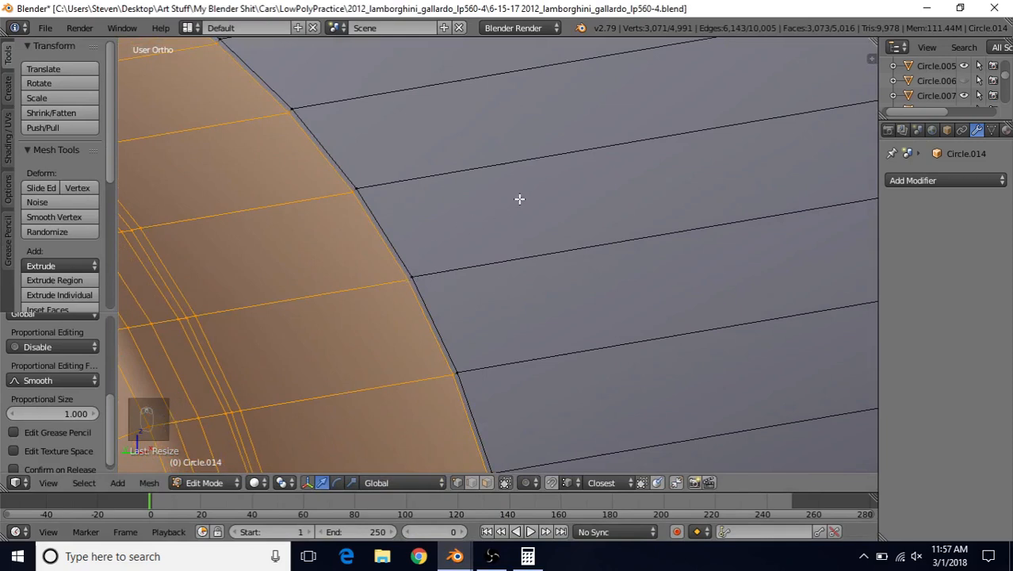
key("s")
key("shift+x")
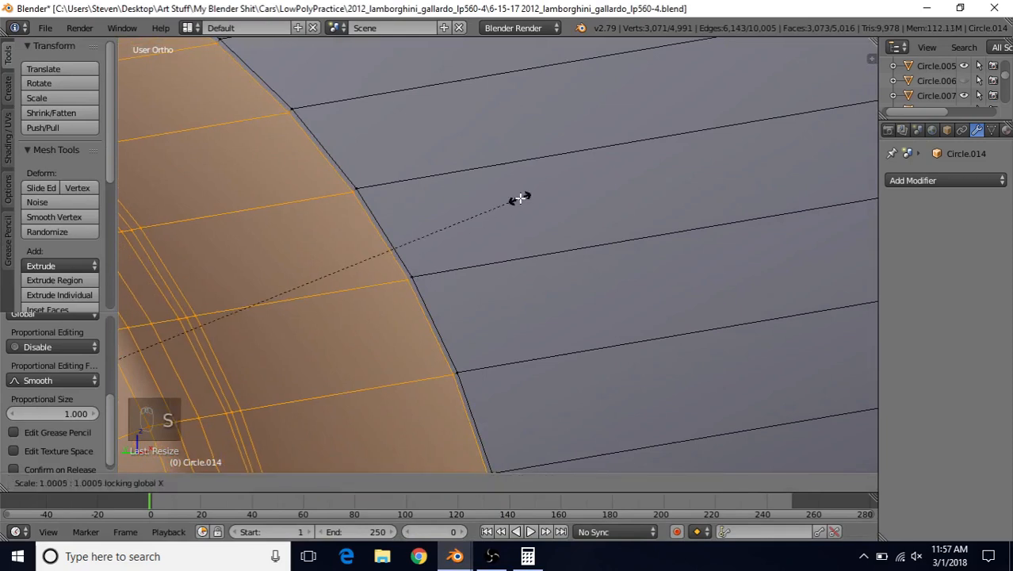
left_click(520, 199)
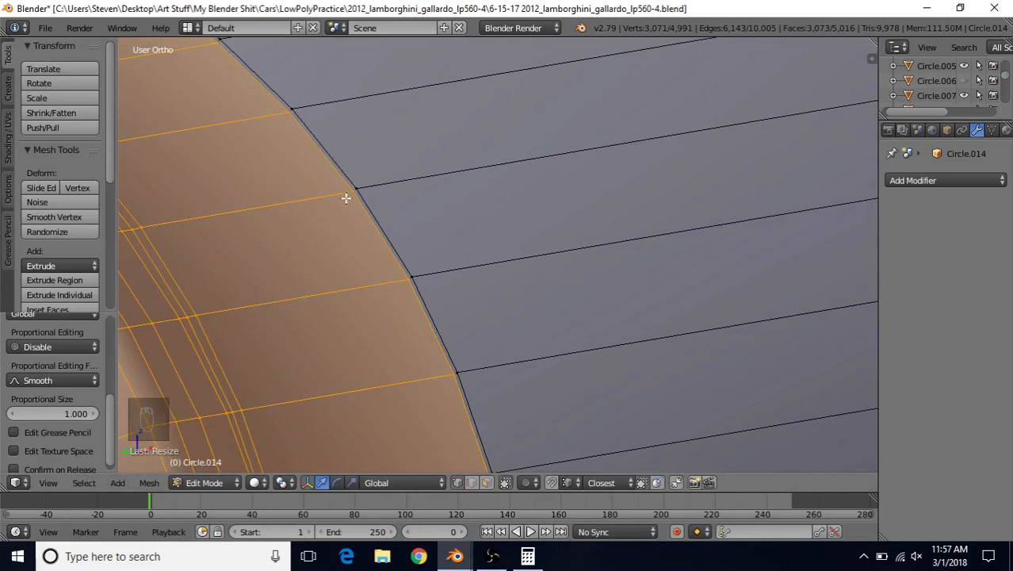
- Add a loop cut around the band between thread and stepped edge, slid toward the step by a factor of -0.834
scroll(346, 197, "down", 3)
scroll(441, 308, "down", 1)
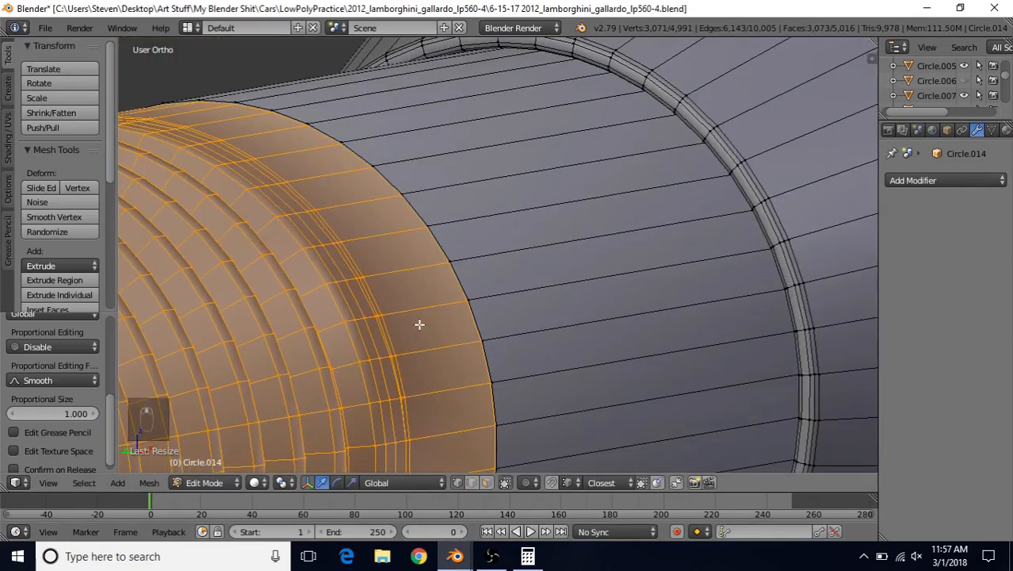
scroll(435, 319, "down", 1)
scroll(433, 324, "up", 2)
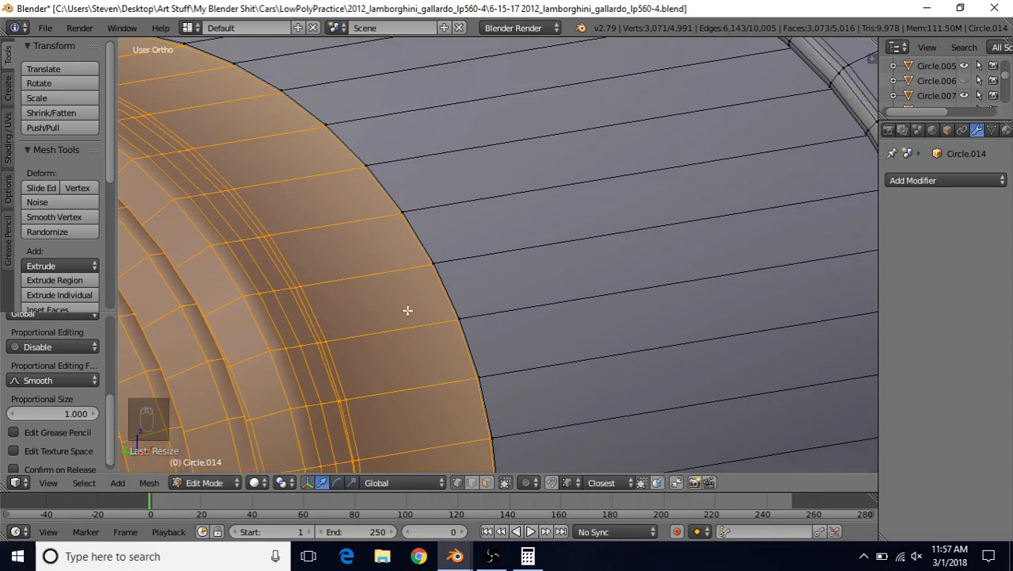
key("ctrl+r")
left_click(341, 256)
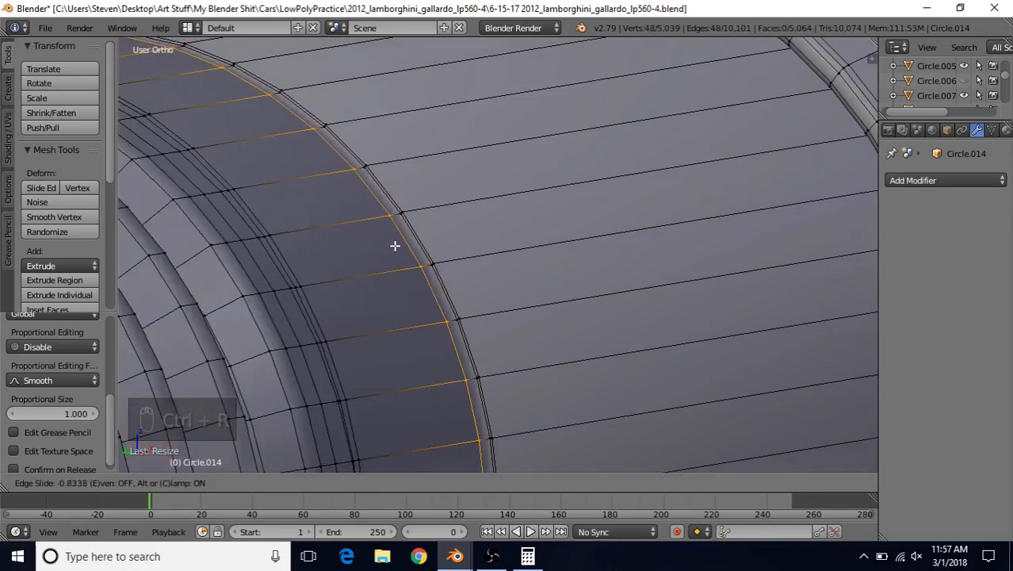
left_click(395, 245)
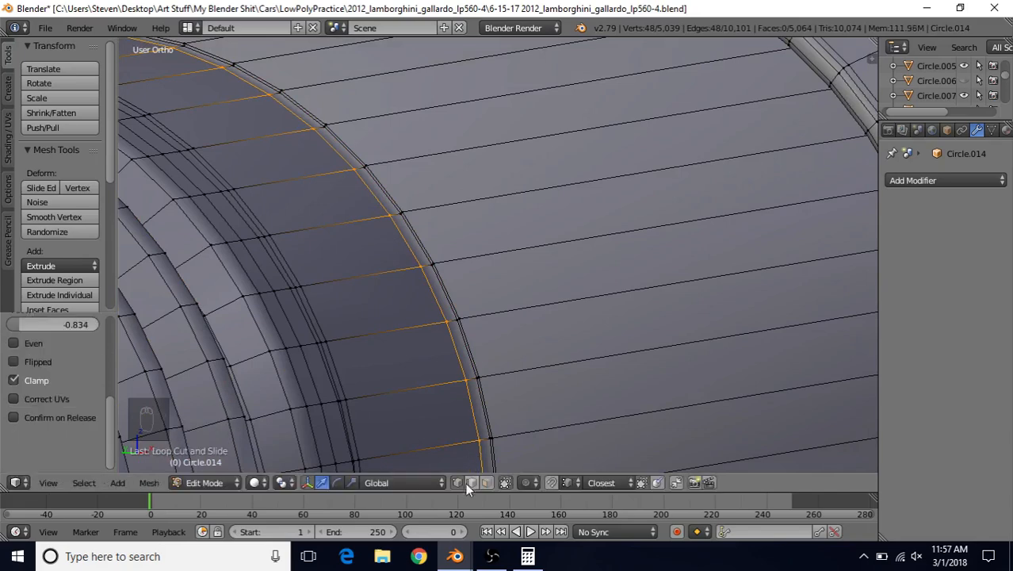
- Check the spacing of the seam lines on the reference bolt, then return to the new bolt's Blender window
mouse_move(455, 556)
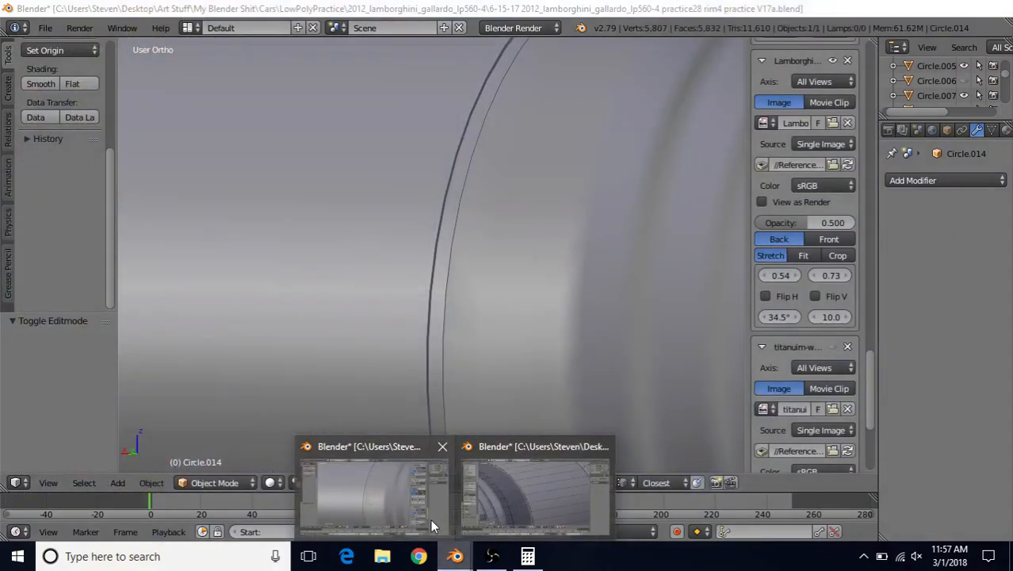
left_click(431, 520)
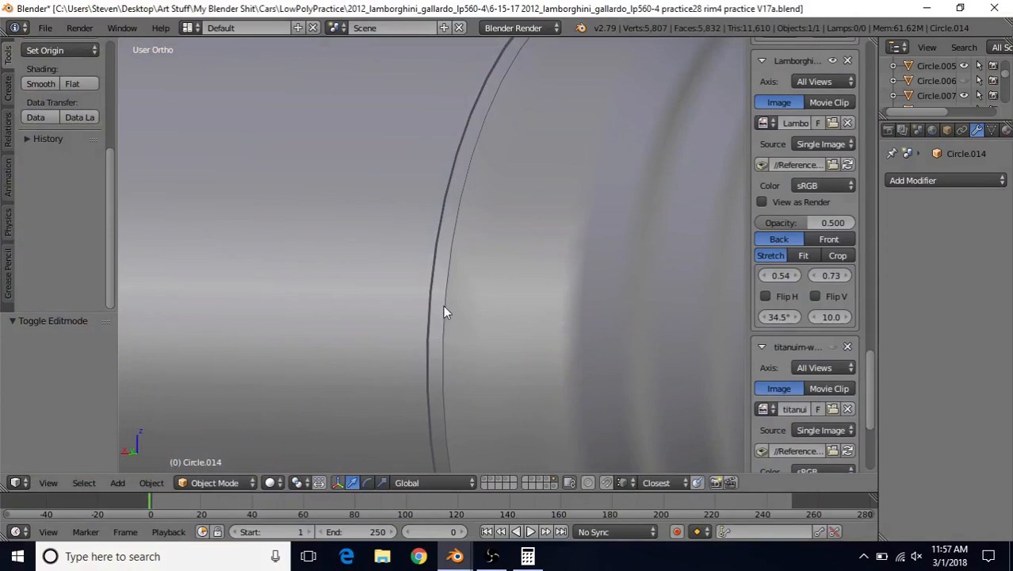
mouse_move(455, 555)
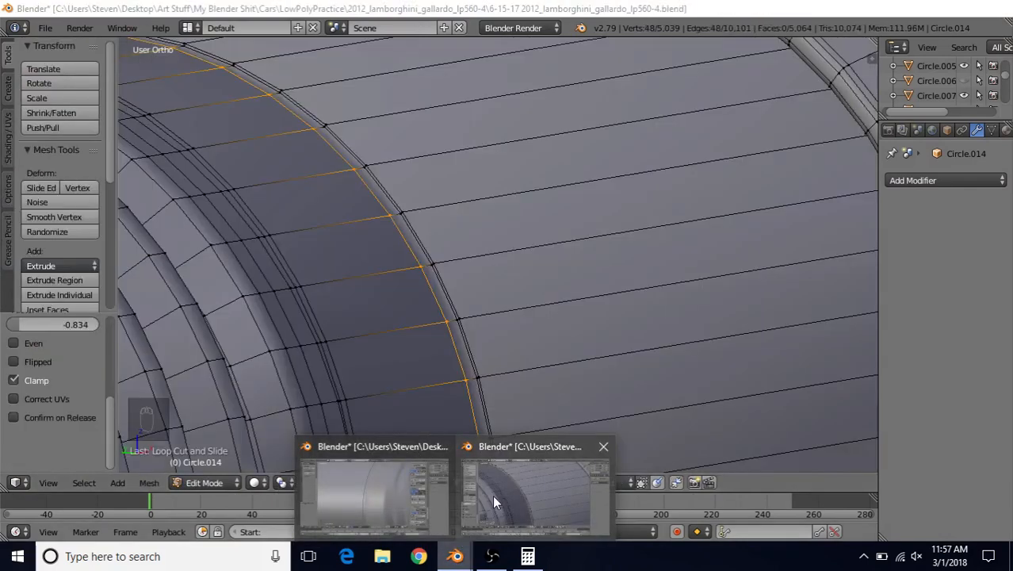
left_click(493, 500)
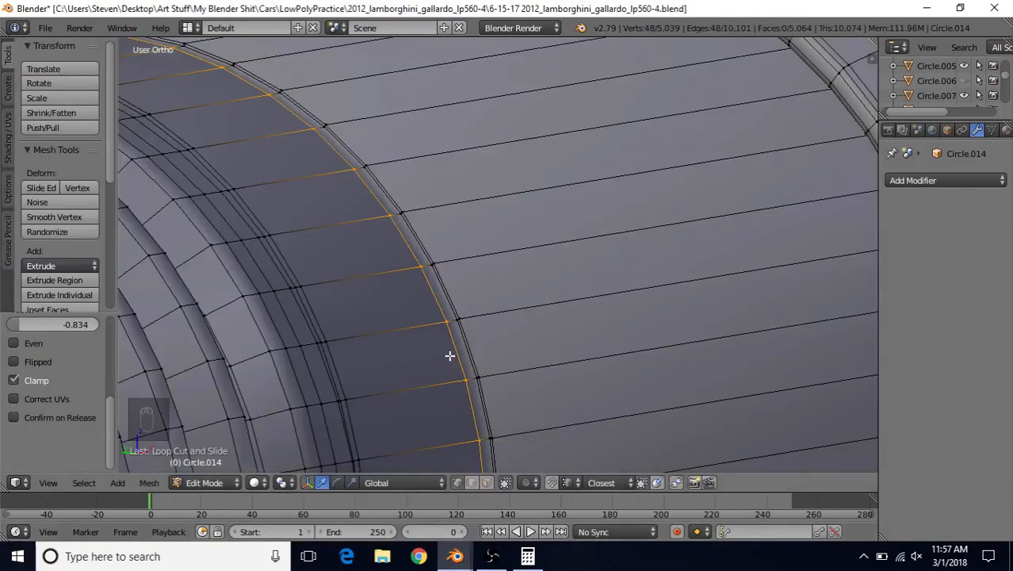
- Add another loop cut between the thread and the newest loop, slid by -1.0 right onto that loop
scroll(452, 337, "up", 3)
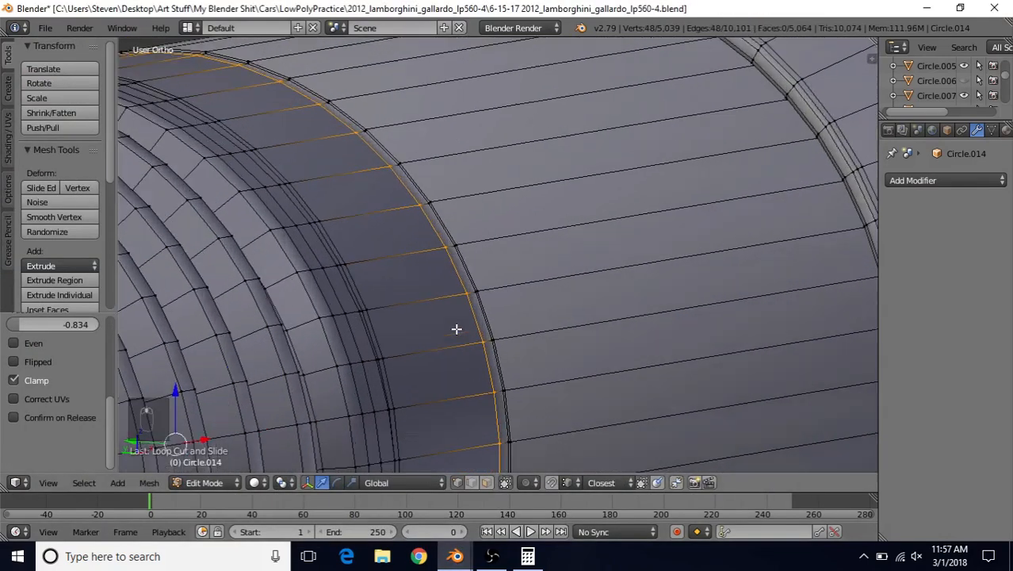
key("ctrl+r")
left_click(368, 225)
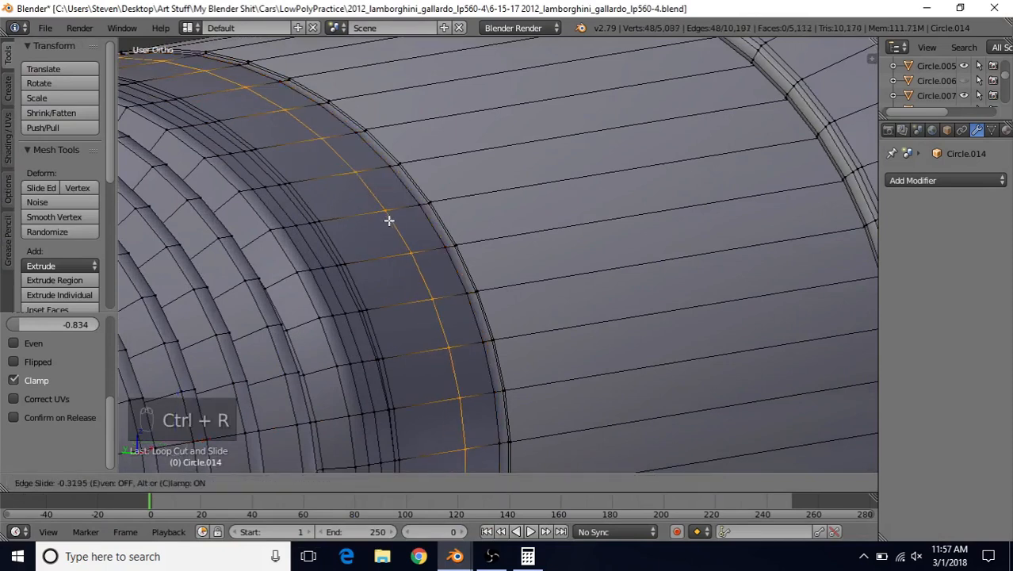
left_click(445, 207)
scroll(447, 274, "down", 5)
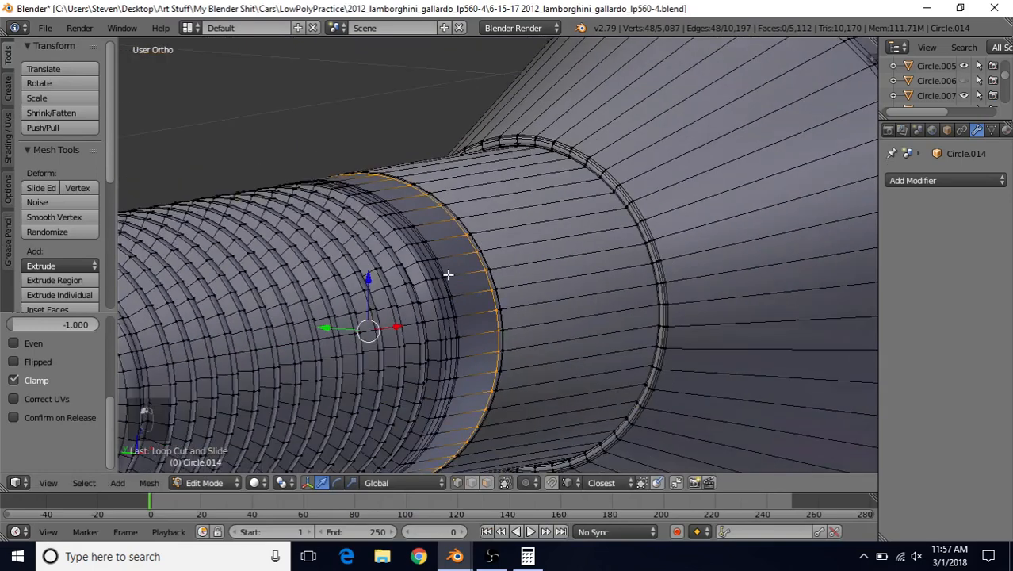
- Box-select the threaded end up to the newly doubled loop in front wireframe view
key("KP_1")
scroll(437, 271, "down", 3)
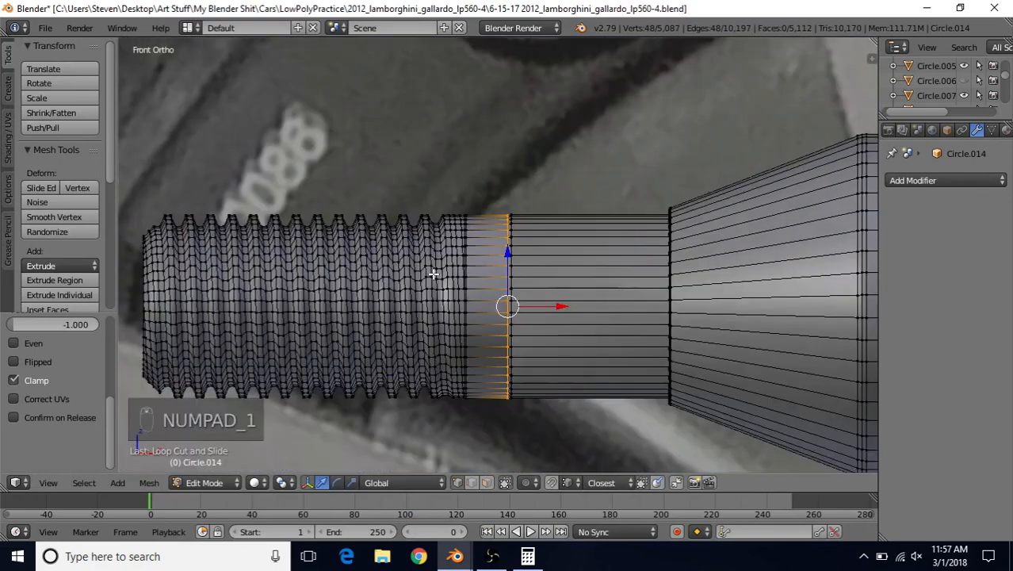
key("z")
key("b")
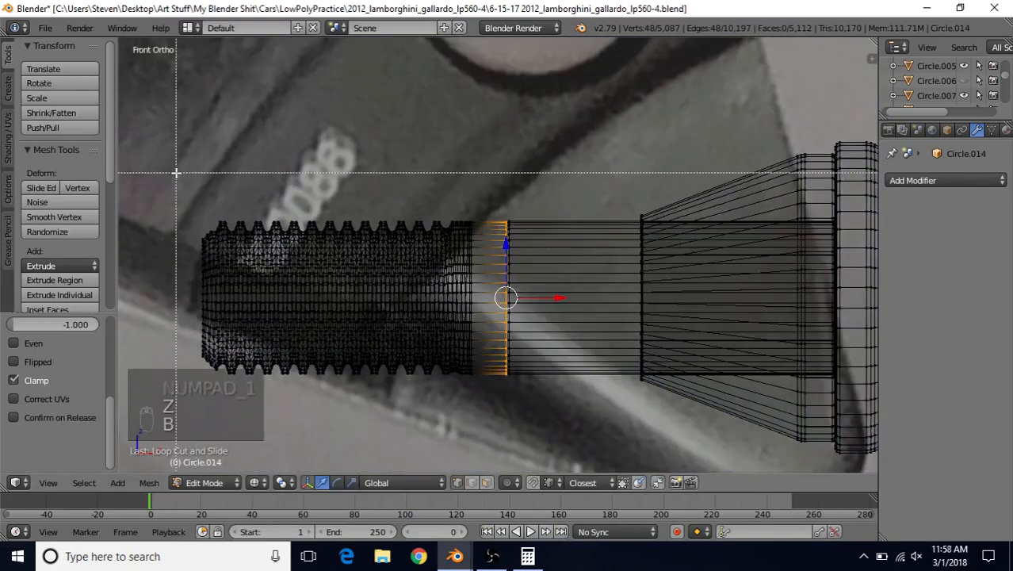
left_click_drag(176, 173, 495, 371)
- In solid view, scale the selected threaded end to about 0.9976 with global X locked, adding a second small radial step
mouse_move(524, 312)
middle_mouse_down()
mouse_move(606, 339)
mouse_move(610, 294)
middle_mouse_up()
scroll(606, 340, "up", 4)
key("z")
scroll(608, 295, "up", 8)
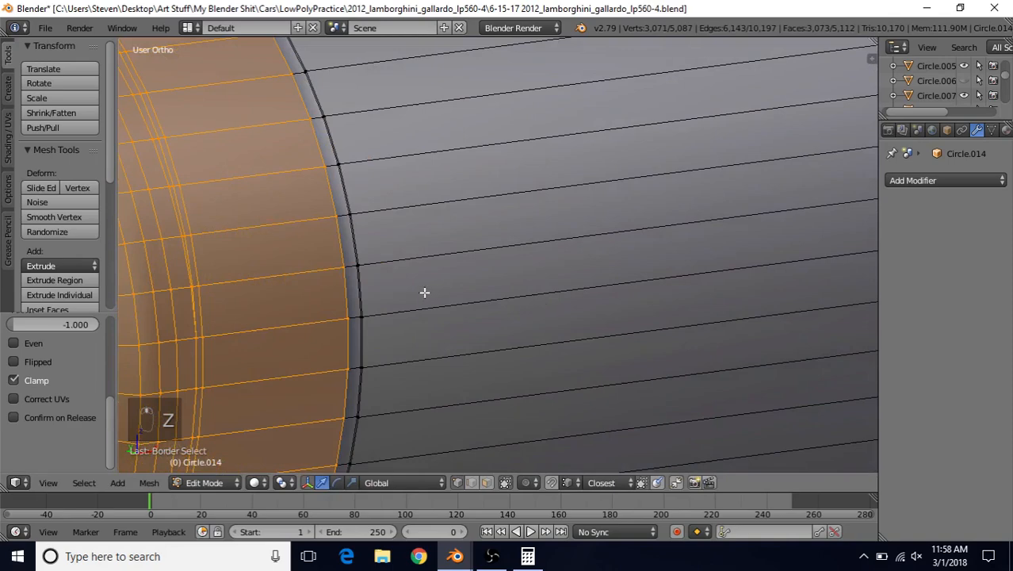
middle_click_drag(424, 293, 543, 294, "shift")
scroll(544, 295, "up", 2)
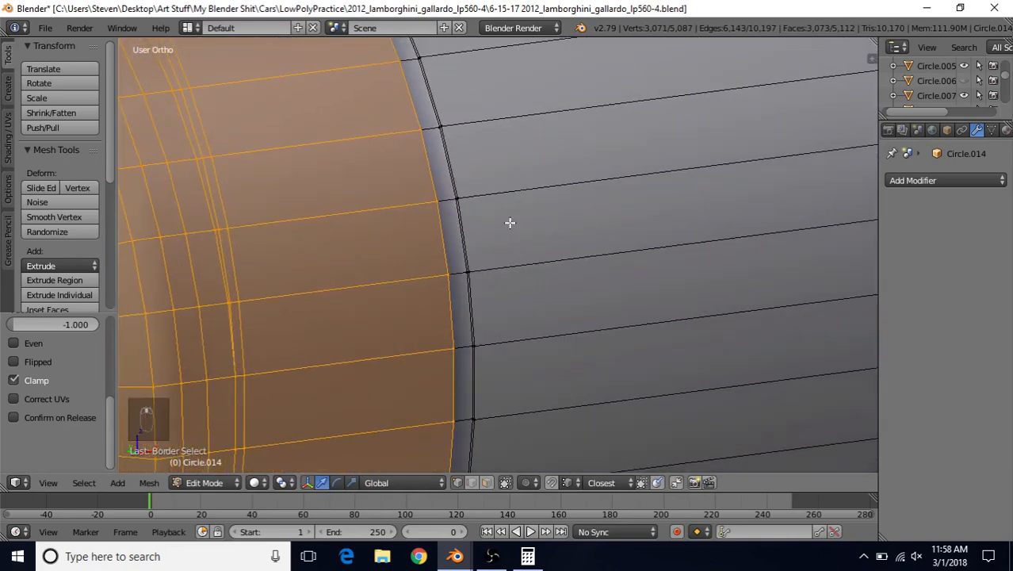
key("s")
key("x")
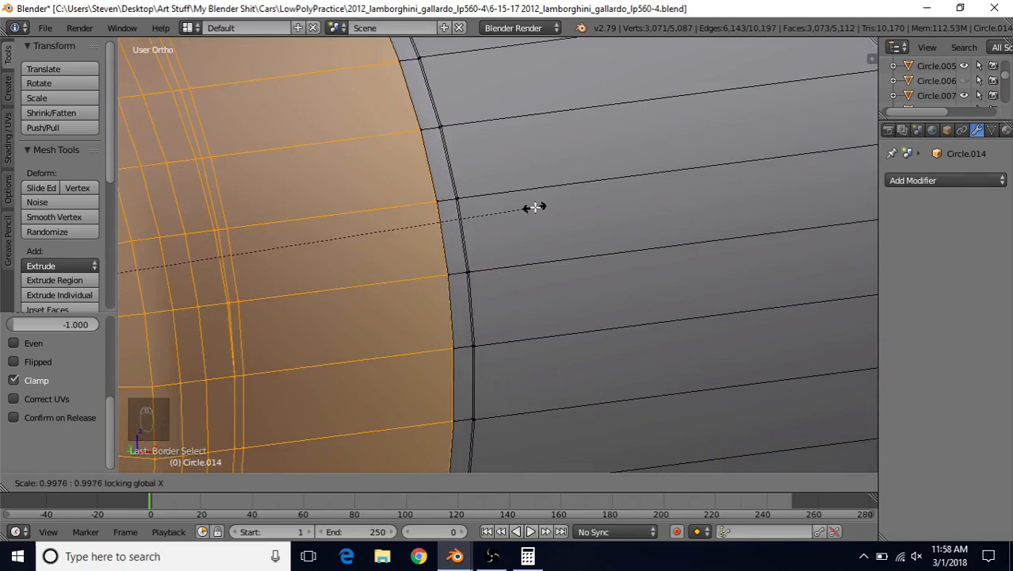
left_click(534, 206)
- Inspect the shading of the step between thread and shank in Object Mode, then return to Edit Mode close to the seam
key("Tab")
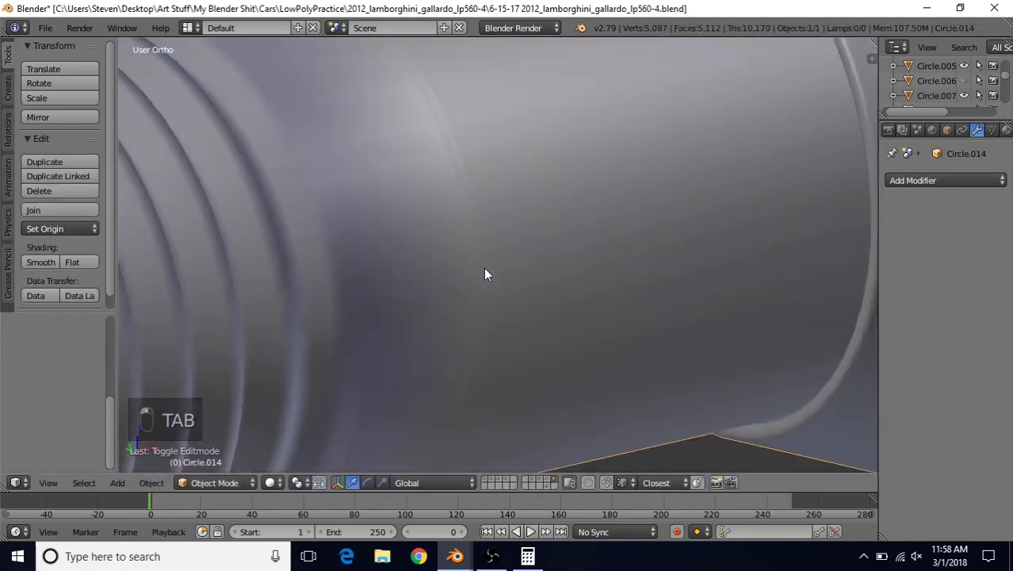
scroll(485, 274, "down", 5)
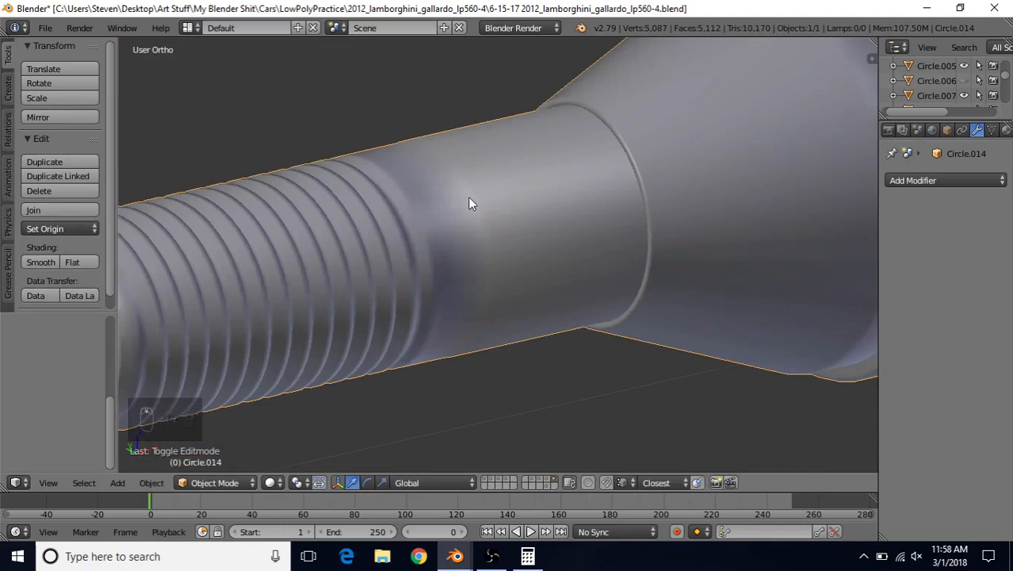
scroll(443, 207, "down", 2)
scroll(454, 269, "up", 3)
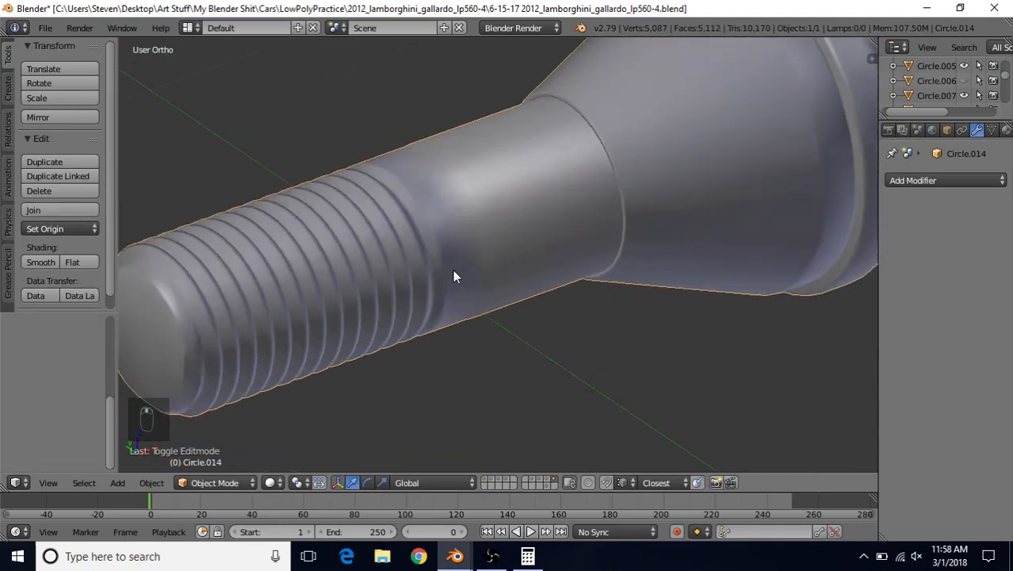
key("Tab")
scroll(459, 271, "up", 3)
scroll(471, 327, "up", 4)
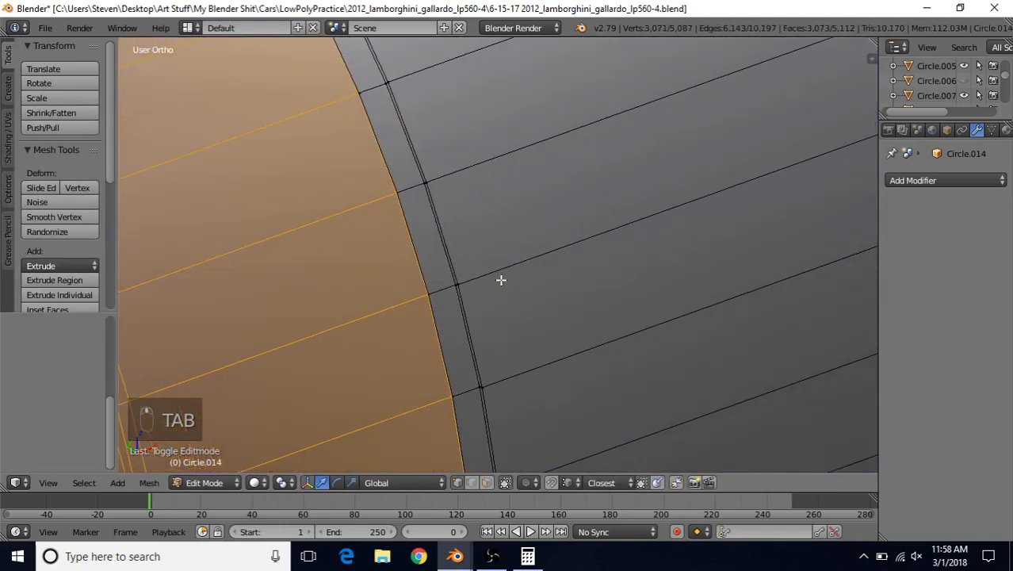
scroll(480, 287, "up", 4)
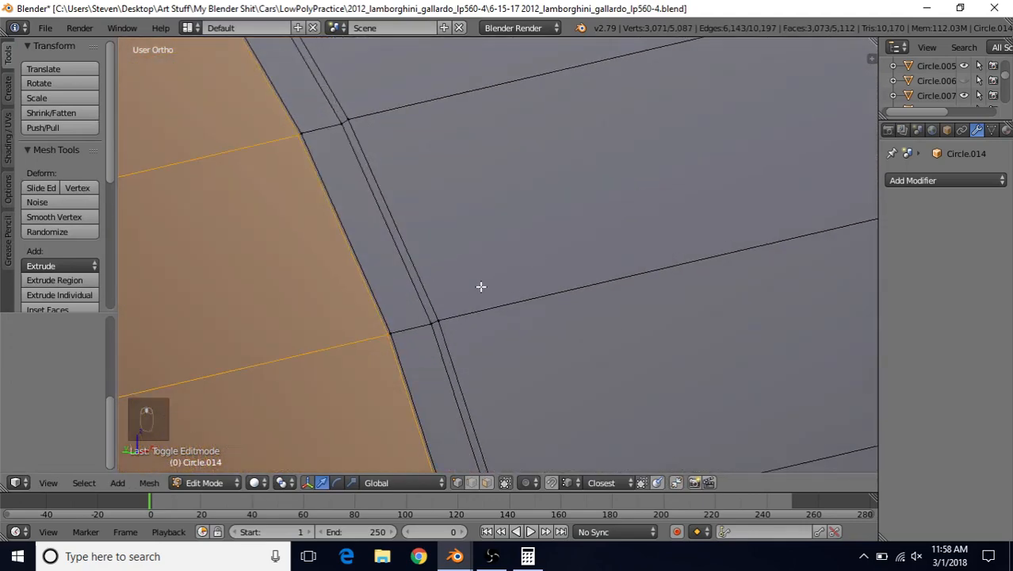
key("s")
key("shift+x")
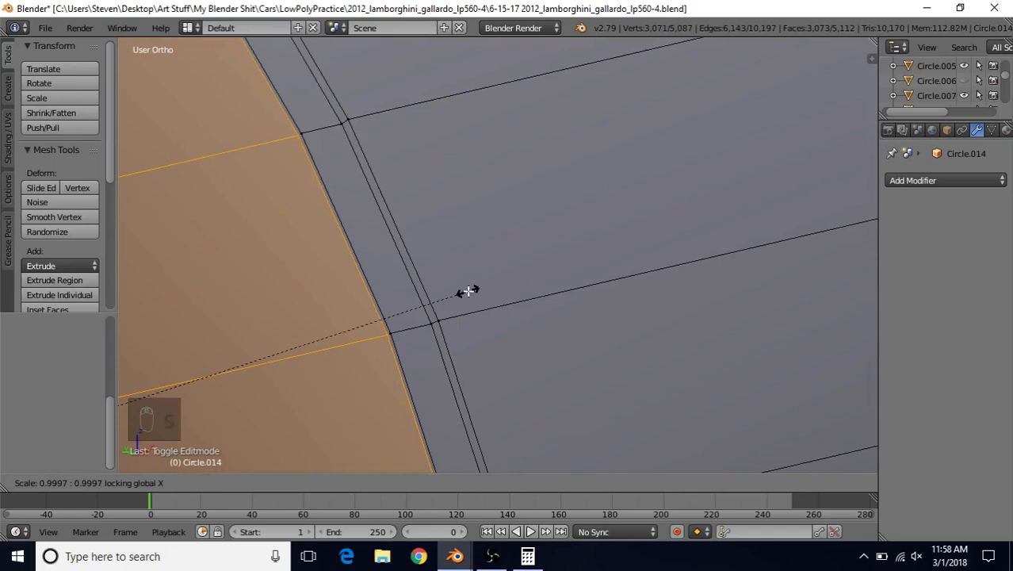
right_click(472, 288)
- Adjust the selected threaded end's radial scale slightly once more, keeping global X locked
key("s")
key("shift+x")
left_click(492, 278)
scroll(462, 291, "down", 2)
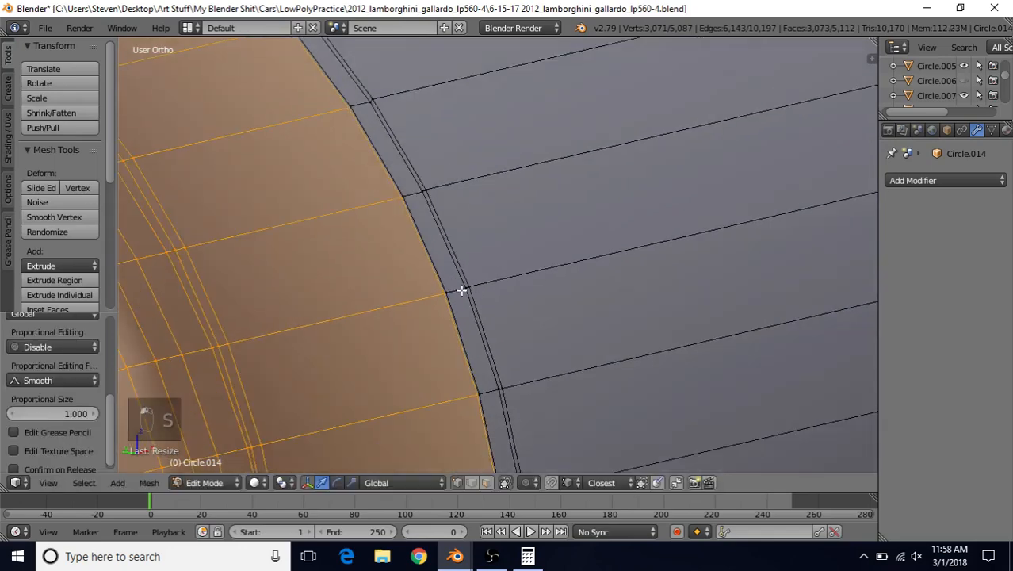
- Bevel the four edge loops at the stepped seam between shank and thread with 2 segments and an offset of about 0.00005
middle_click_drag(461, 291, 512, 377)
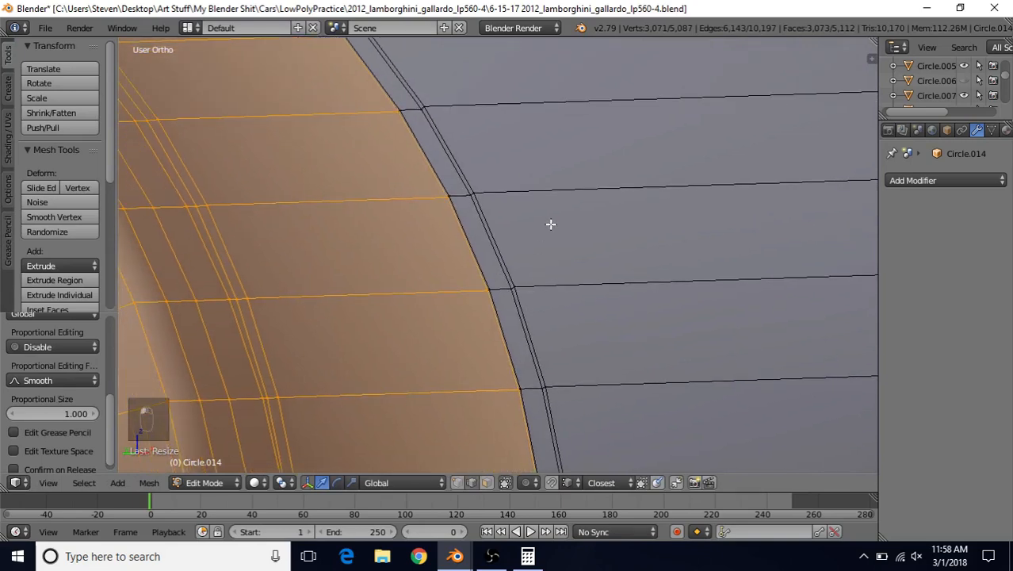
middle_click_drag(550, 224, 477, 255)
right_click(487, 213, "alt")
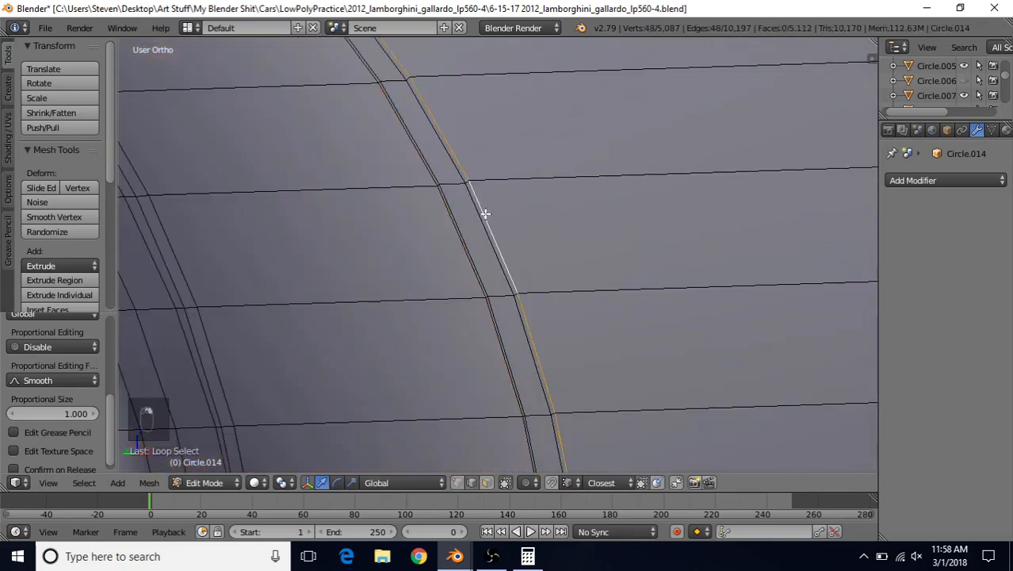
right_click(479, 218, "alt+shift")
right_click(463, 226, "alt+shift")
right_click(449, 231, "alt+shift")
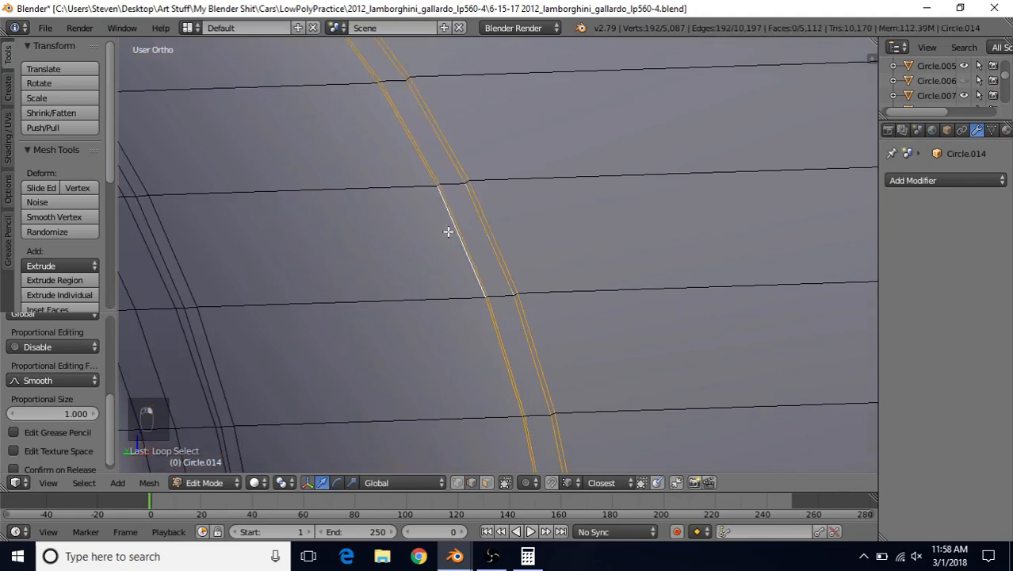
scroll(456, 277, "up", 5)
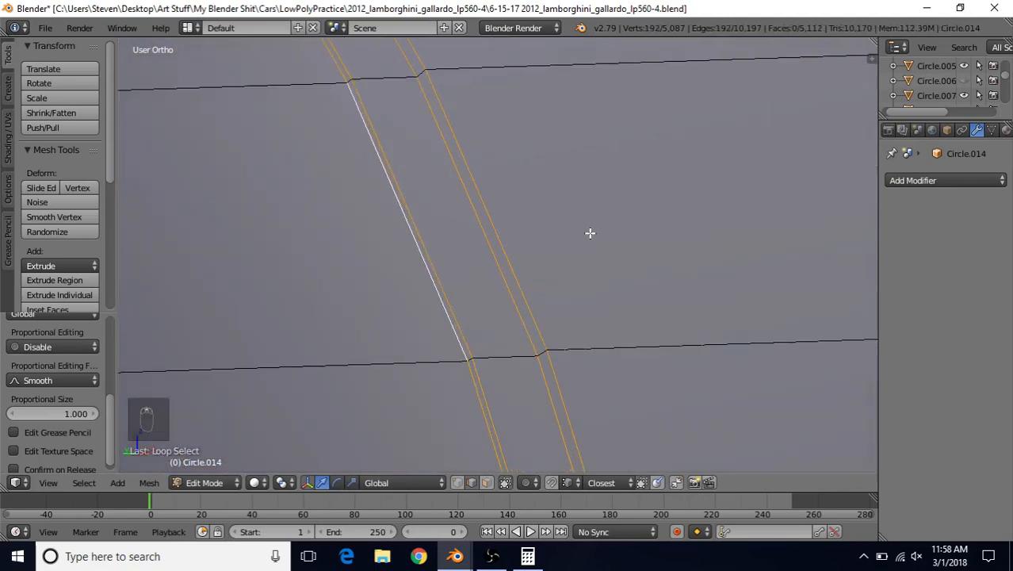
key("ctrl+b")
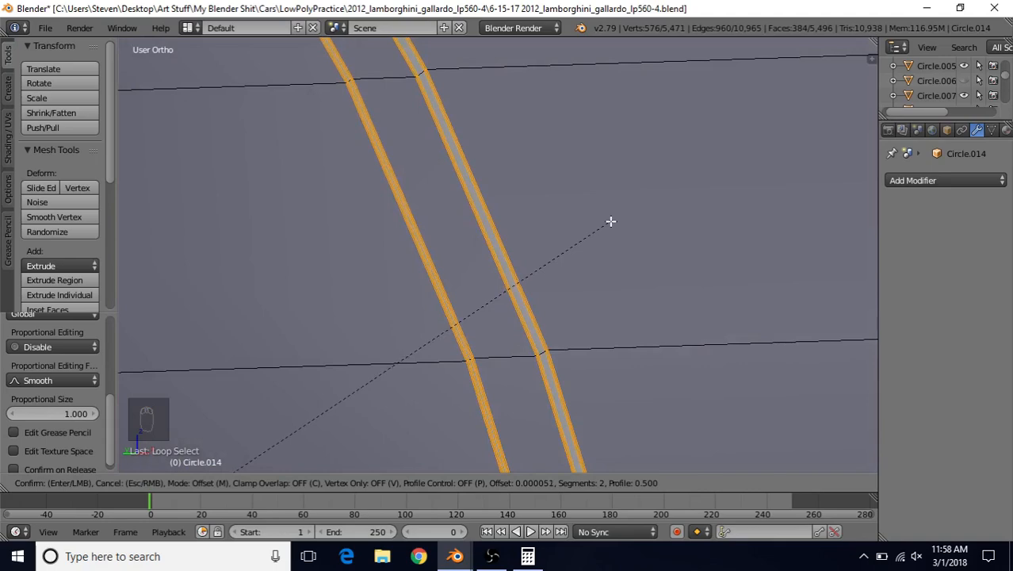
left_click(610, 221)
scroll(541, 285, "down", 5)
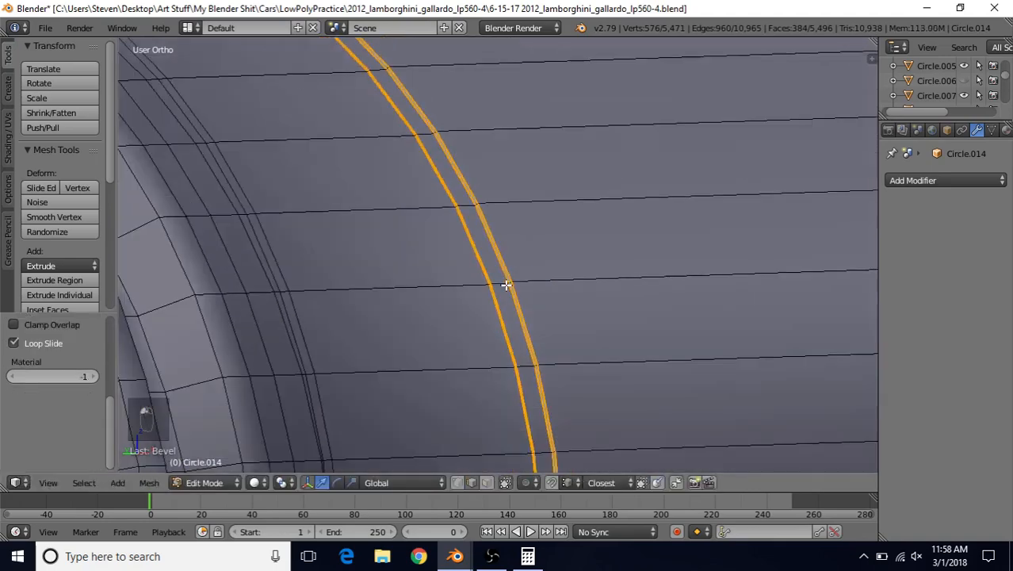
- Inspect the bevelled seam's shading in Object Mode, both close up and along the shank and thread
key("Tab")
scroll(492, 275, "down", 3)
middle_click_drag(473, 241, 440, 261)
scroll(440, 259, "up", 7)
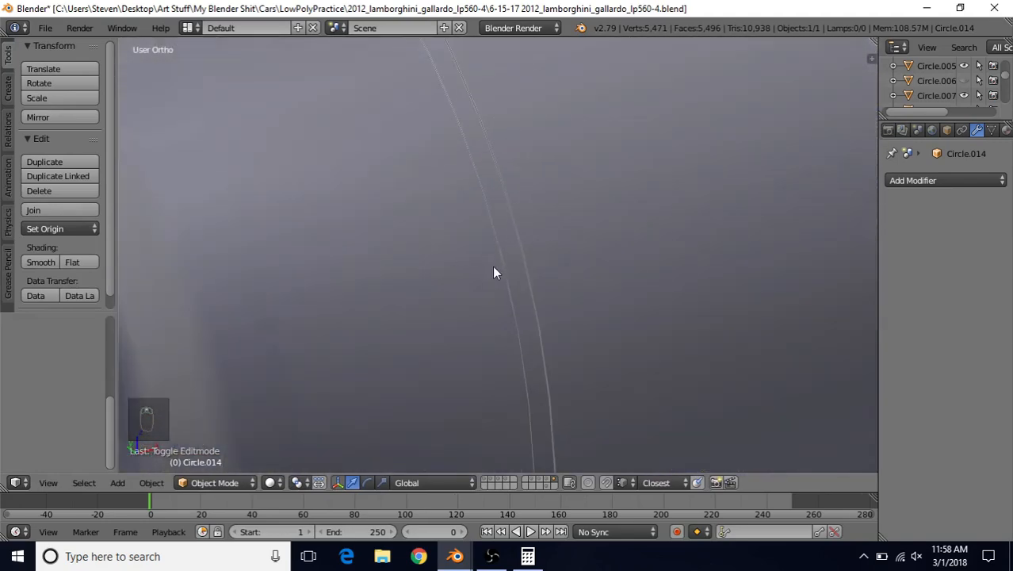
scroll(492, 272, "down", 6)
middle_click_drag(436, 307, 668, 219)
scroll(645, 237, "up", 5)
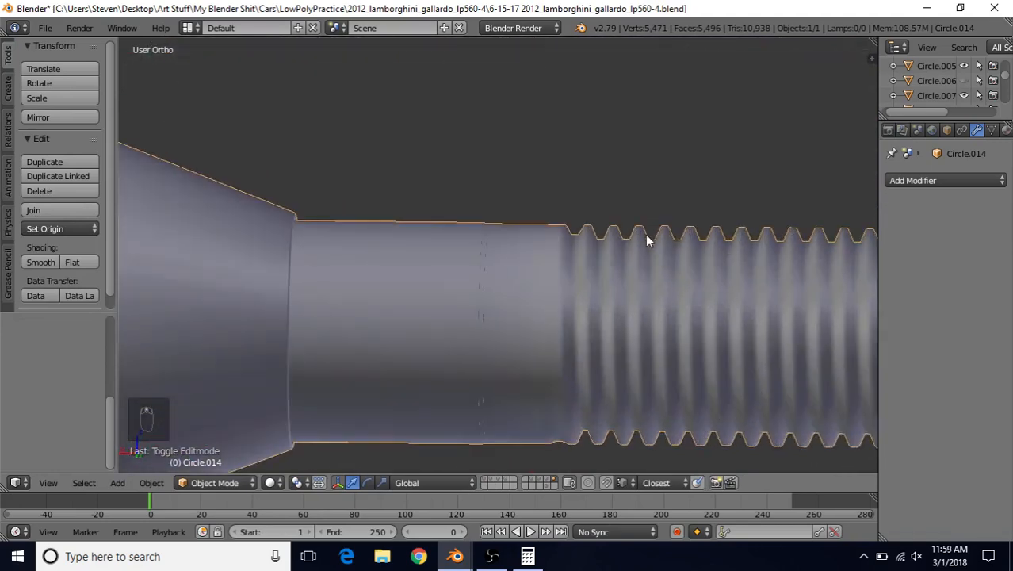
- Return to Edit Mode and shift the selected seam loops slightly along global X toward the thread
scroll(572, 278, "down", 3)
key("Tab")
scroll(555, 285, "up", 2)
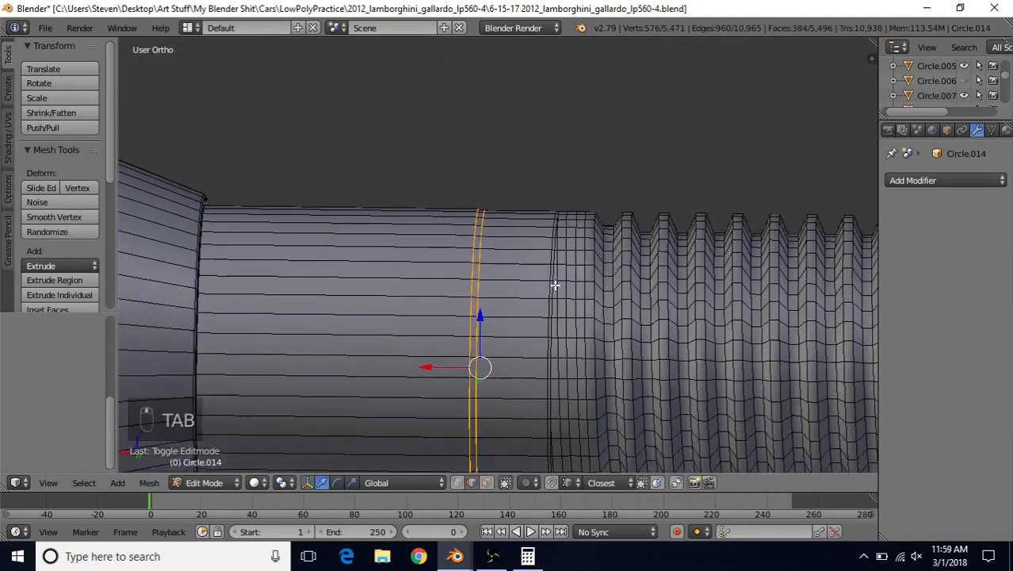
scroll(511, 289, "down", 1)
scroll(512, 290, "up", 4)
key("z")
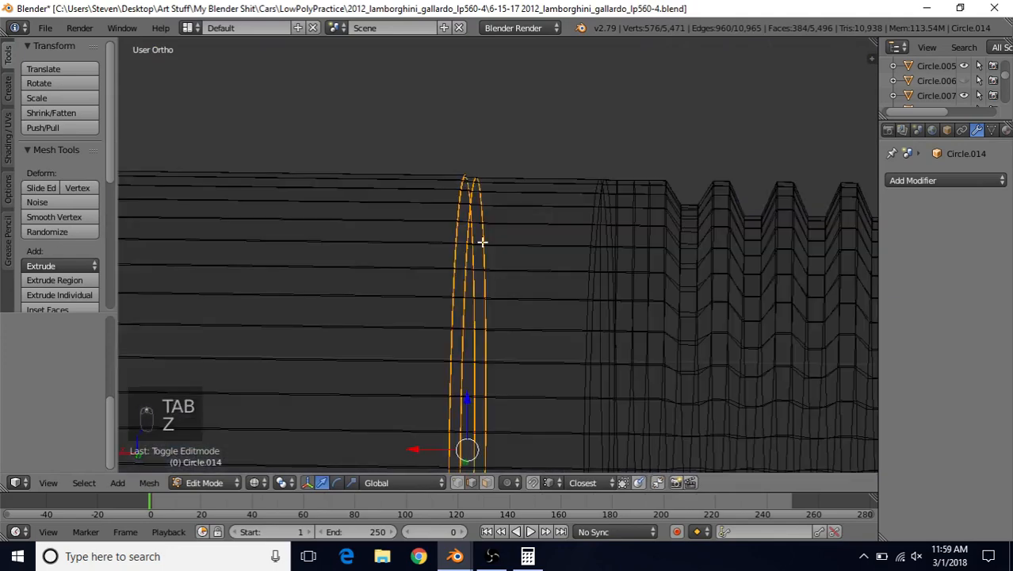
key("z")
scroll(462, 249, "down", 1)
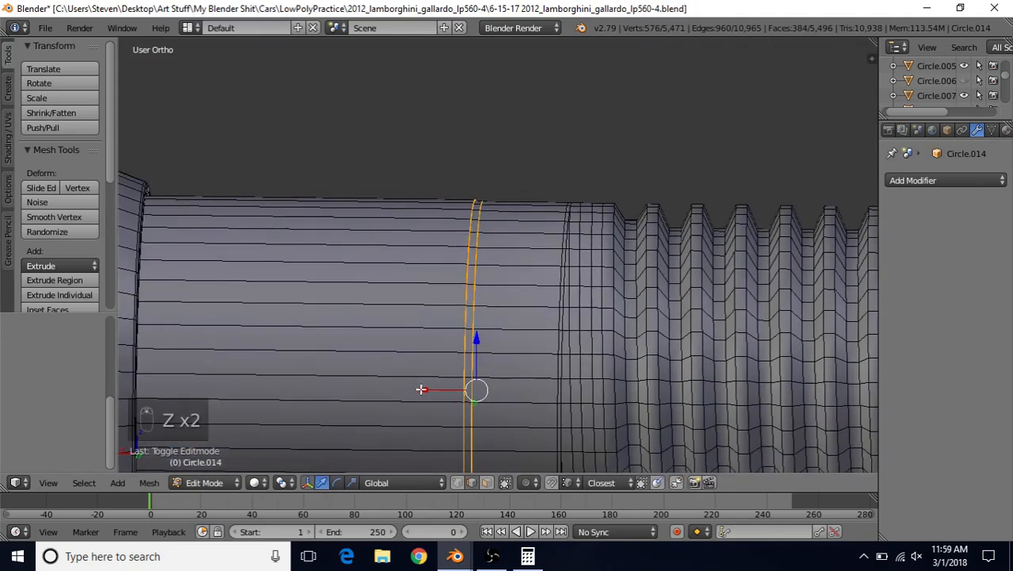
mouse_move(421, 390)
left_mouse_down()
mouse_move(454, 384)
mouse_move(422, 387)
left_mouse_up()
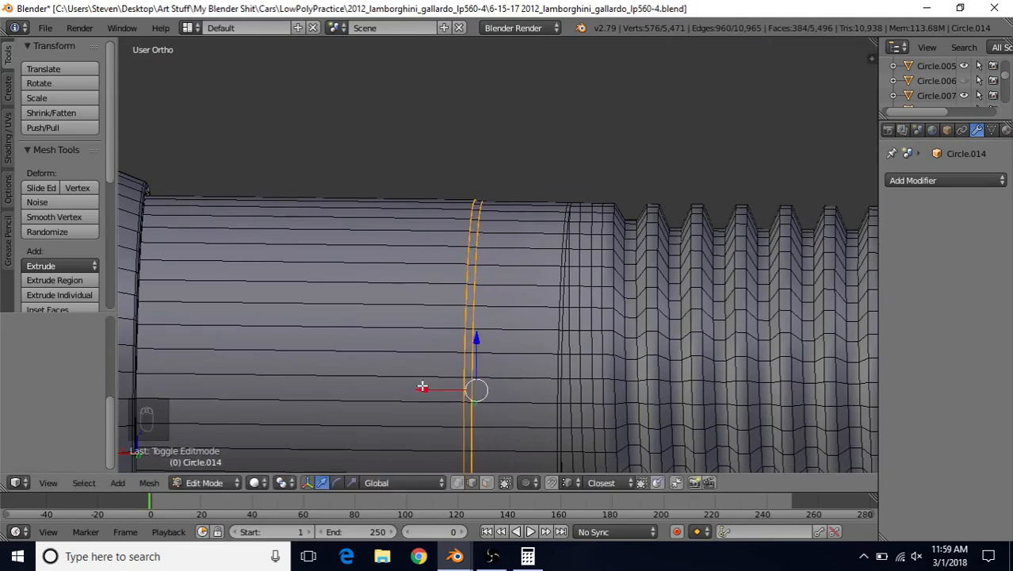
scroll(446, 353, "down", 2)
mouse_move(436, 336)
left_mouse_down()
mouse_move(385, 330)
mouse_move(453, 339)
left_mouse_up()
- Check the seam from the side, then move its loops farther along global X, close to the start of the thread
key("Tab")
middle_click_drag(453, 339, 615, 260)
scroll(590, 289, "up", 3)
key("Tab")
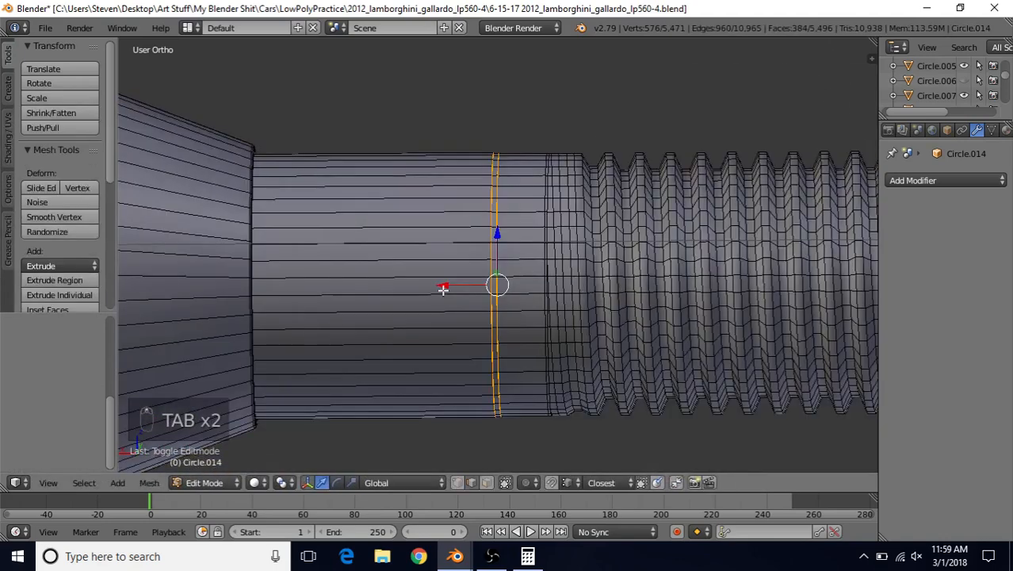
left_click_drag(444, 286, 457, 282)
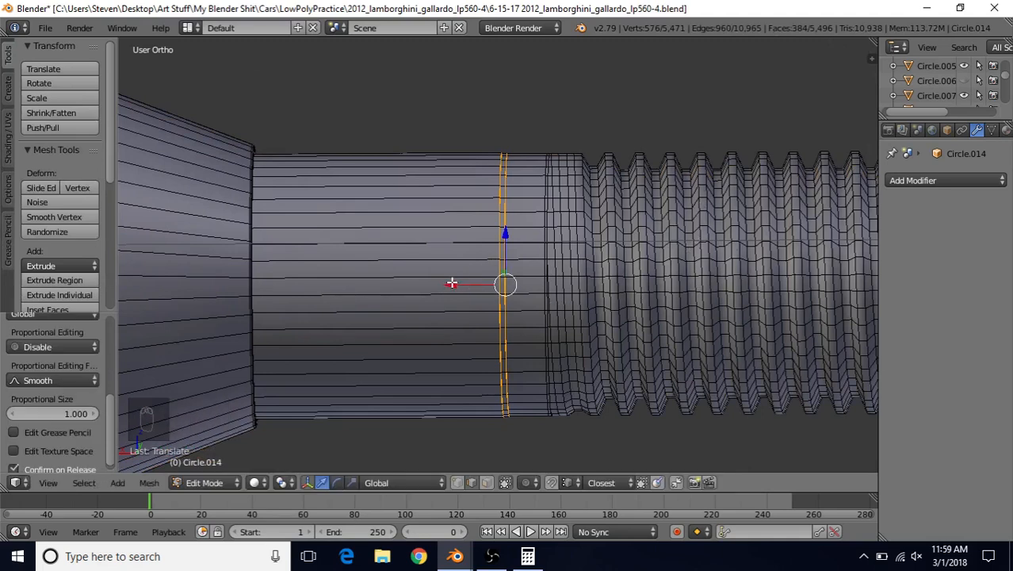
left_click_drag(452, 283, 472, 286)
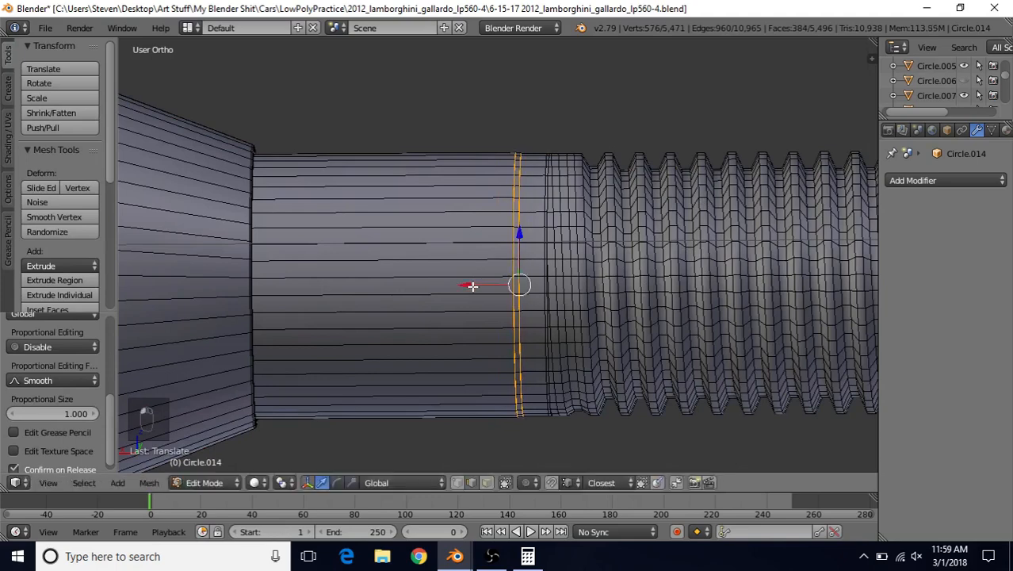
- Check the seam's placement in Object Mode, then move its loops slightly back along global X toward the cone
key("Tab")
scroll(543, 329, "down", 3)
mouse_move(498, 289)
middle_mouse_down()
mouse_move(473, 254)
mouse_move(480, 281)
middle_mouse_up()
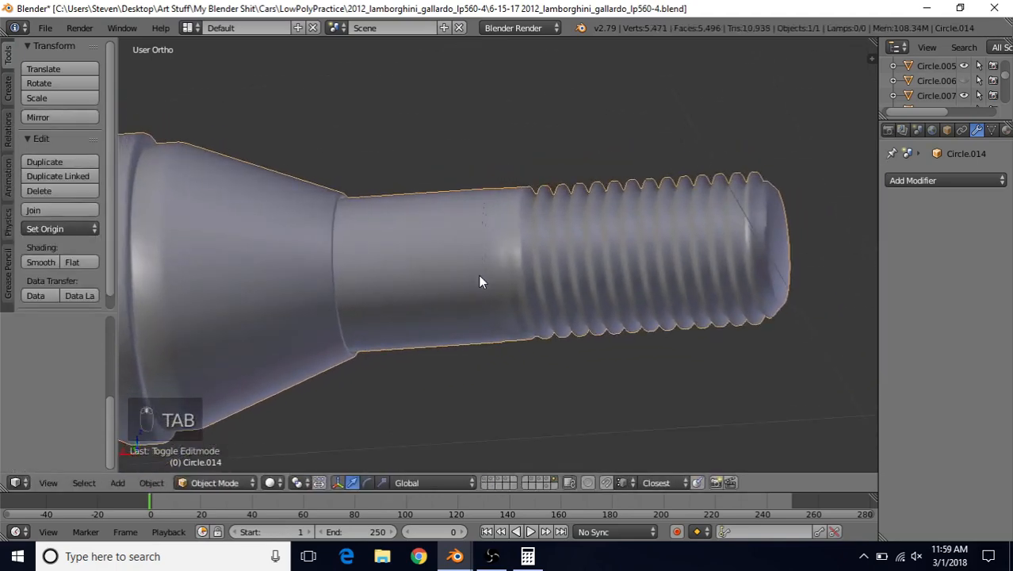
key("Tab")
scroll(479, 281, "up", 3)
left_click_drag(451, 279, 432, 291)
- Examine the whole bolt in Object Mode, then the shading of the conical seat and collar up close
key("Tab")
scroll(432, 291, "down", 3)
middle_click_drag(432, 296, 703, 327)
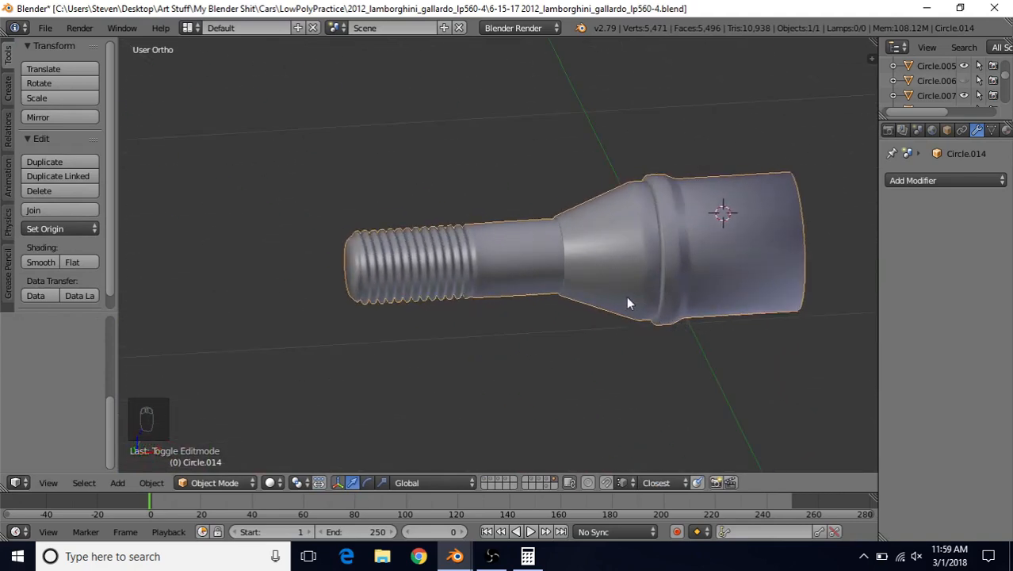
middle_click_drag(610, 269, 512, 292, "shift")
scroll(409, 277, "up", 3)
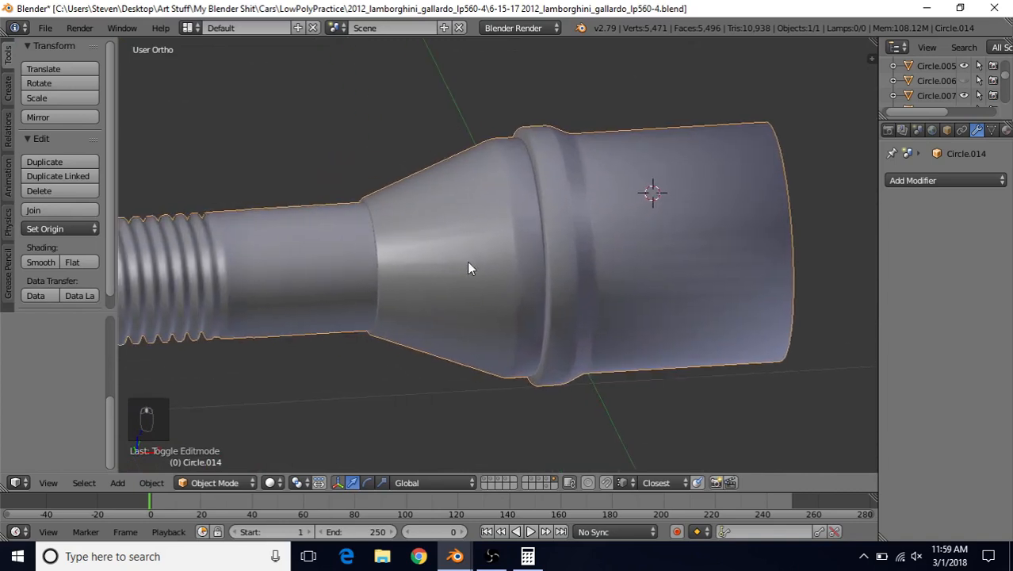
scroll(449, 285, "up", 3)
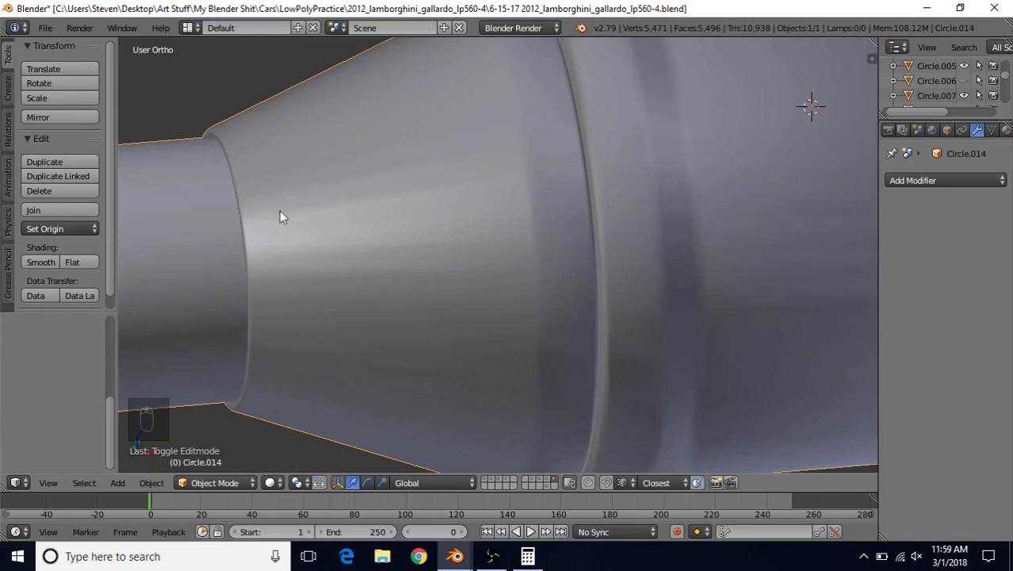
scroll(463, 341, "down", 4)
- Switch to the V17a Blender file and examine the finished reference bolt's seam, shank and conical seat
left_click(456, 555)
left_click(420, 518)
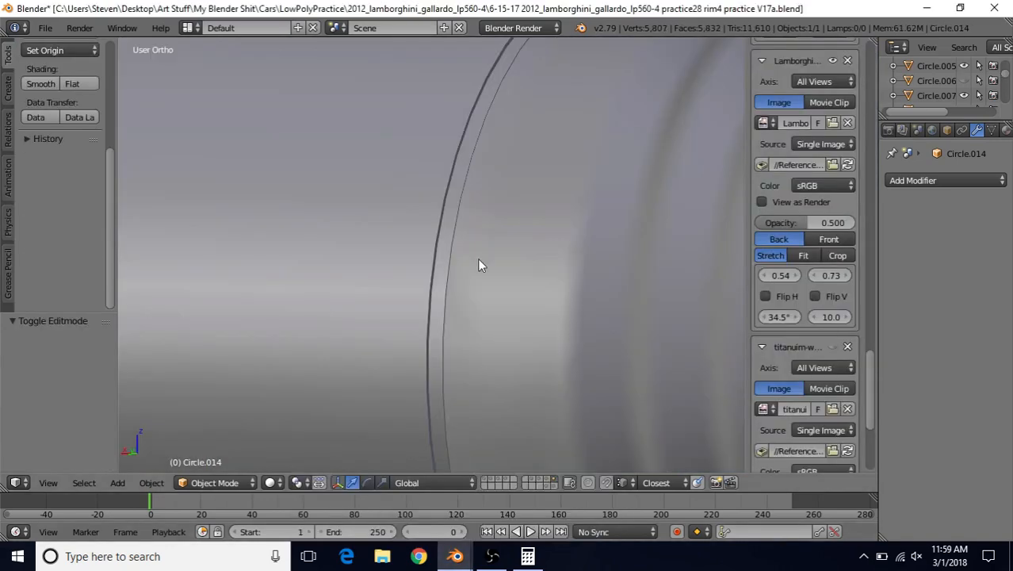
scroll(478, 266, "down", 5)
middle_click_drag(376, 268, 409, 279)
scroll(450, 246, "up", 2)
middle_click_drag(475, 256, 376, 244, "shift")
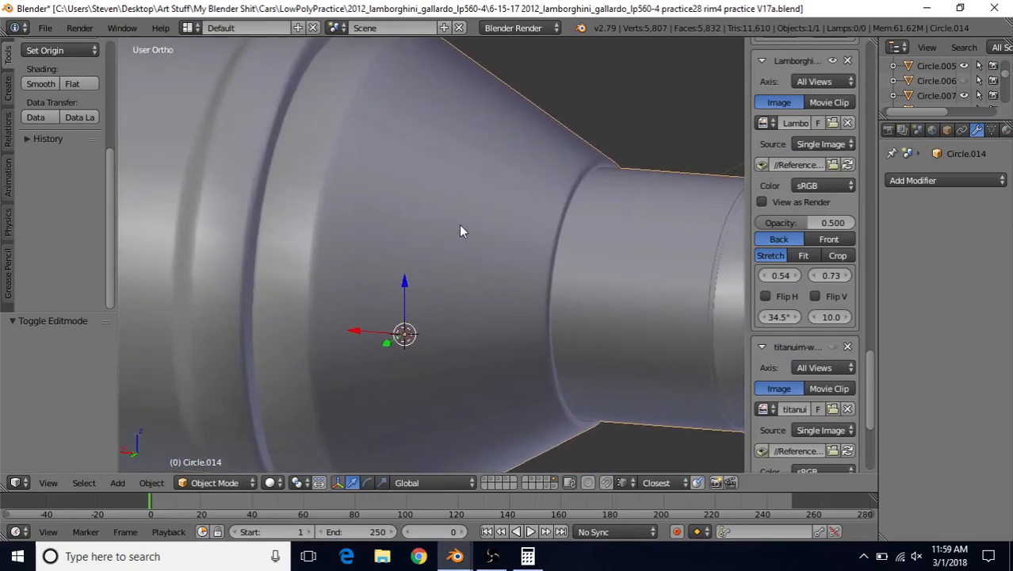
middle_click_drag(459, 224, 415, 289)
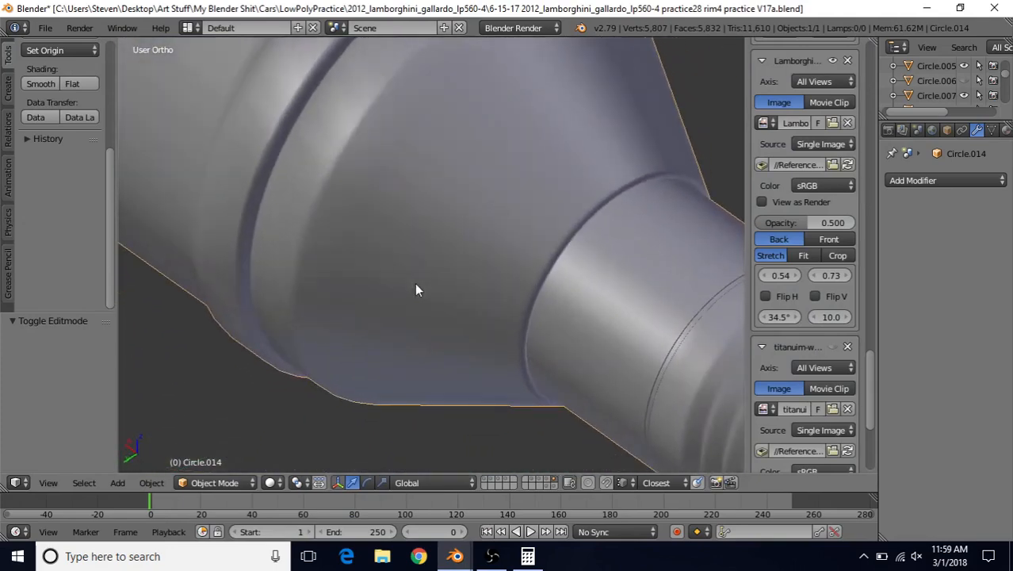
middle_click_drag(512, 229, 504, 264)
scroll(462, 220, "down", 3)
- Reveal the reference bolt's hidden cone geometry in Edit Mode and deselect everything
key("Tab")
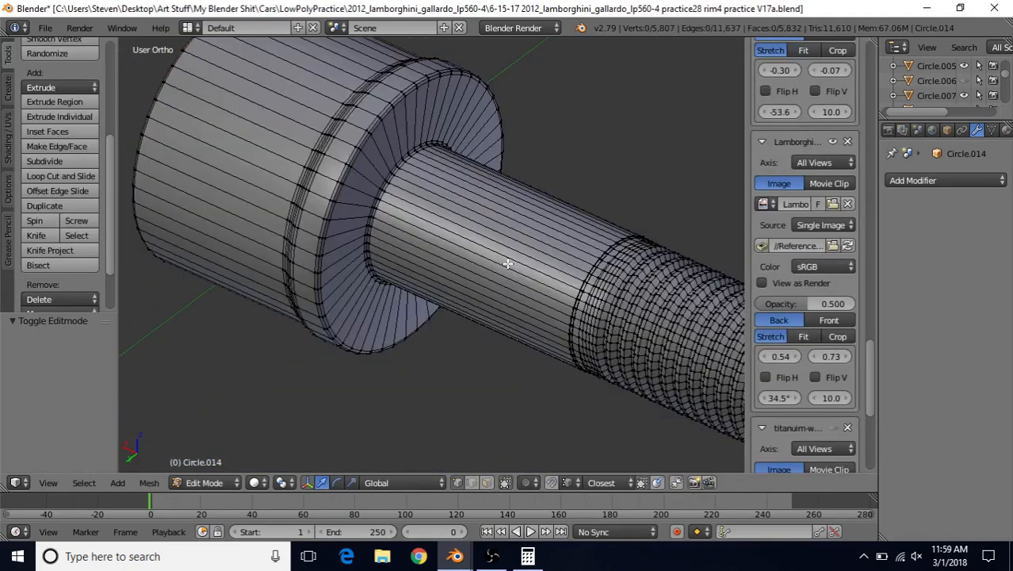
key("alt+h")
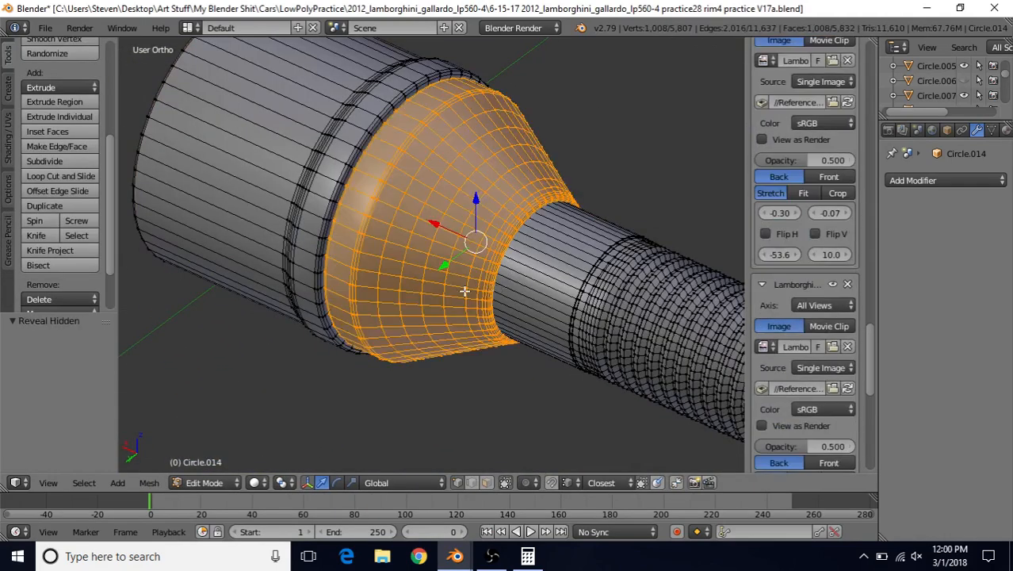
key("a")
middle_click_drag(414, 298, 414, 258, "shift")
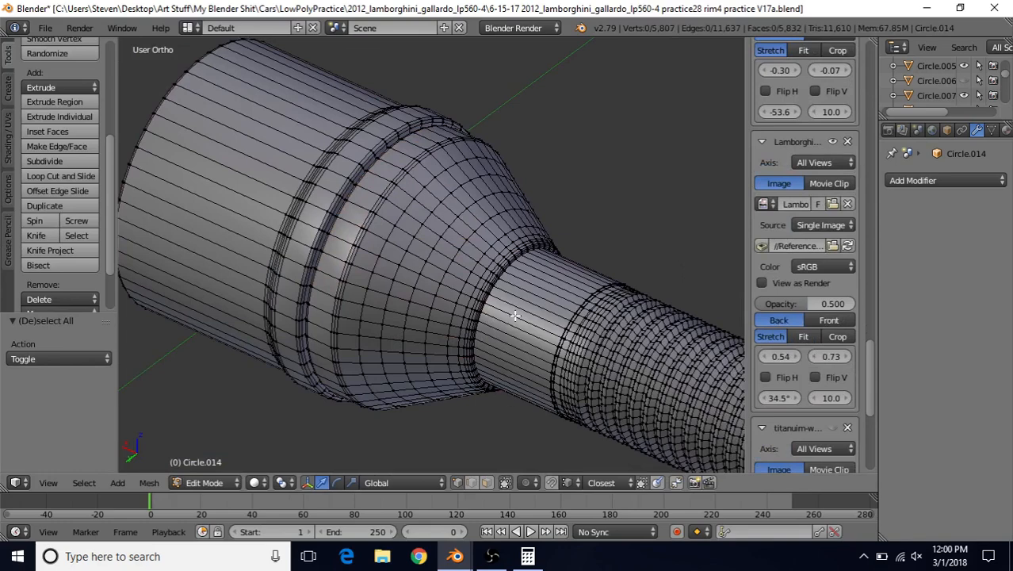
- Switch back to the working Blender file and examine the cone and collar in both Edit Mode and Object Mode
mouse_move(456, 557)
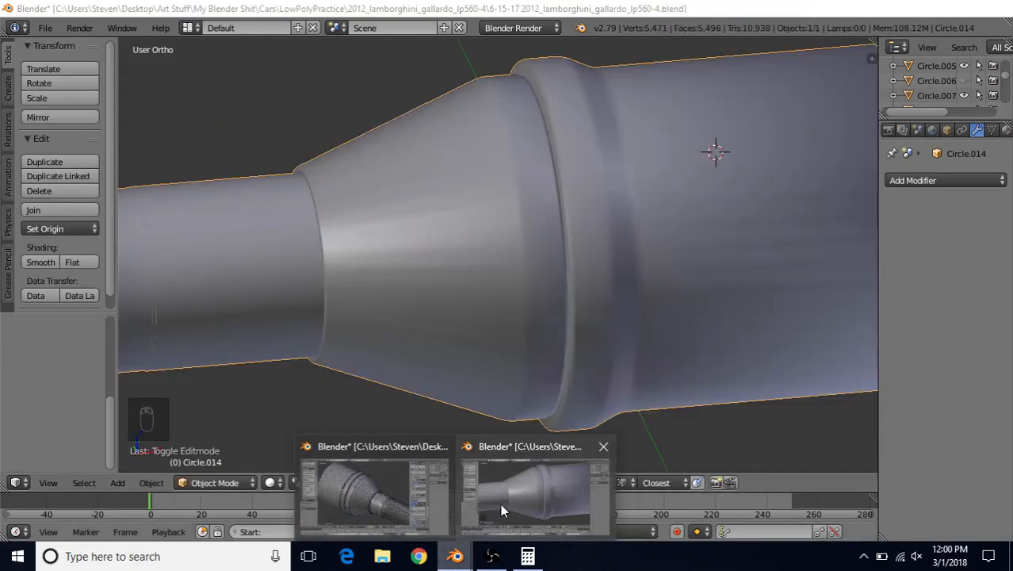
left_click(500, 512)
scroll(474, 273, "down", 3)
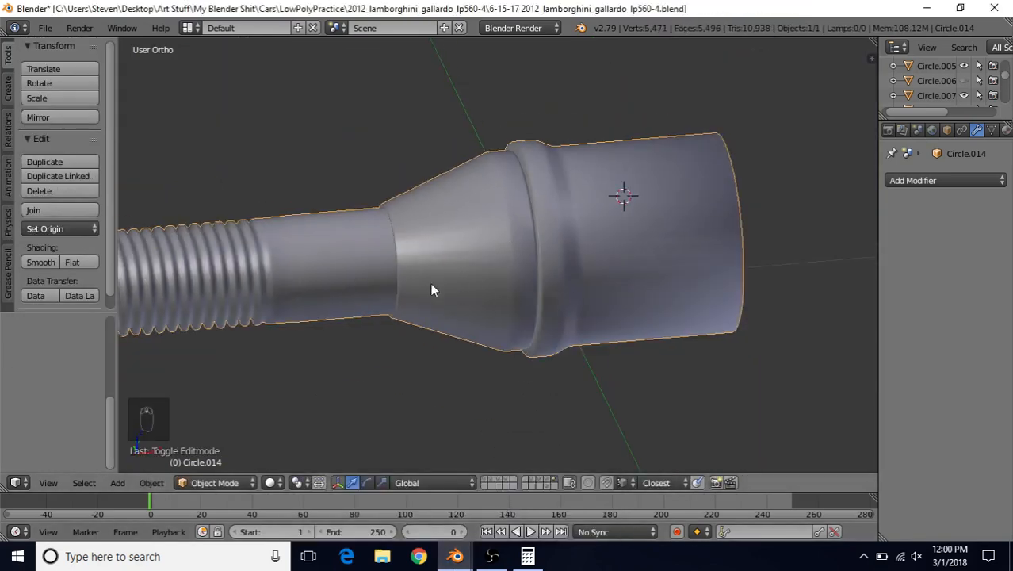
key("Tab")
scroll(441, 285, "up", 2)
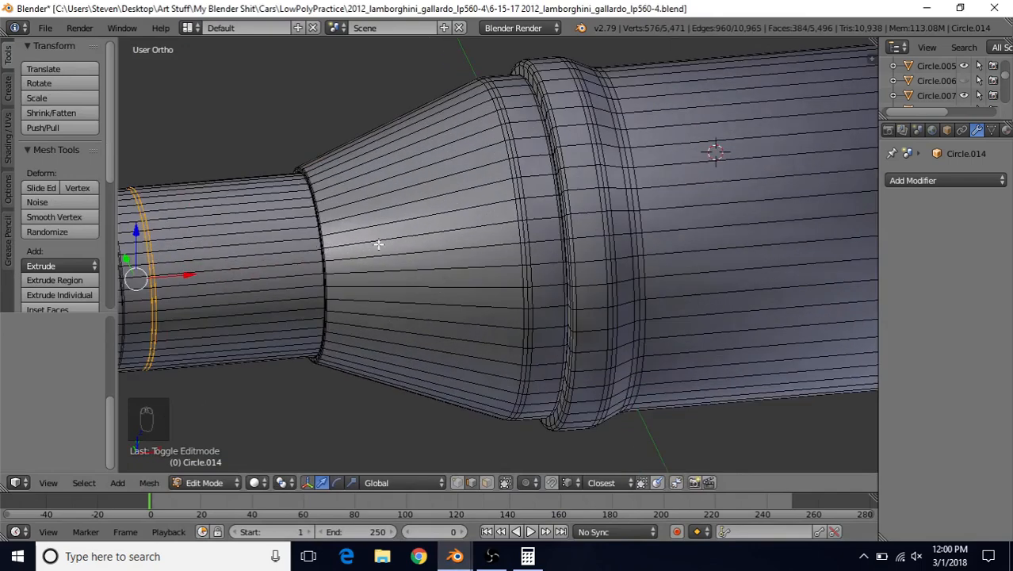
middle_click_drag(466, 282, 352, 301, "shift")
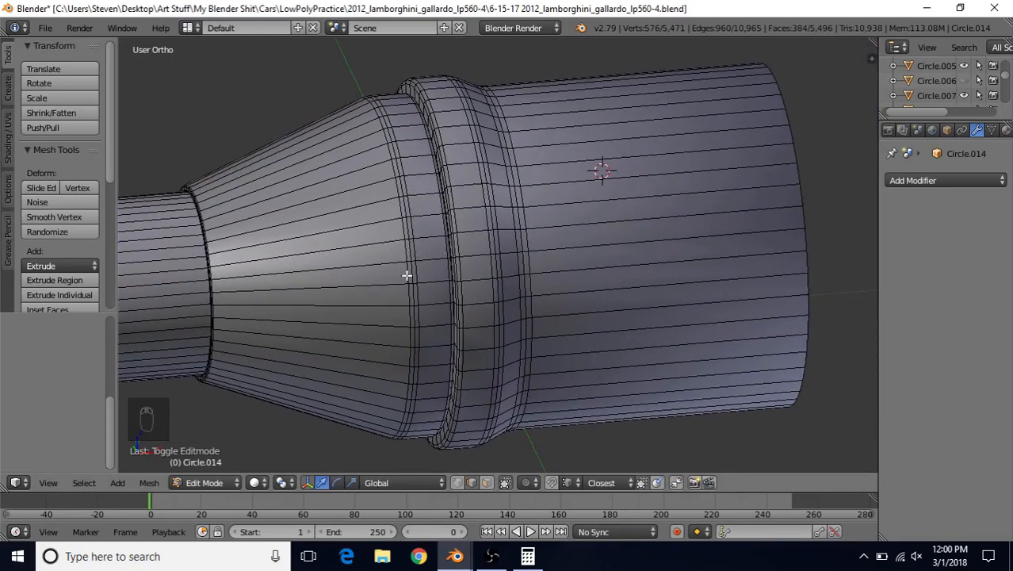
key("Tab")
scroll(398, 305, "down", 2)
scroll(396, 305, "up", 6)
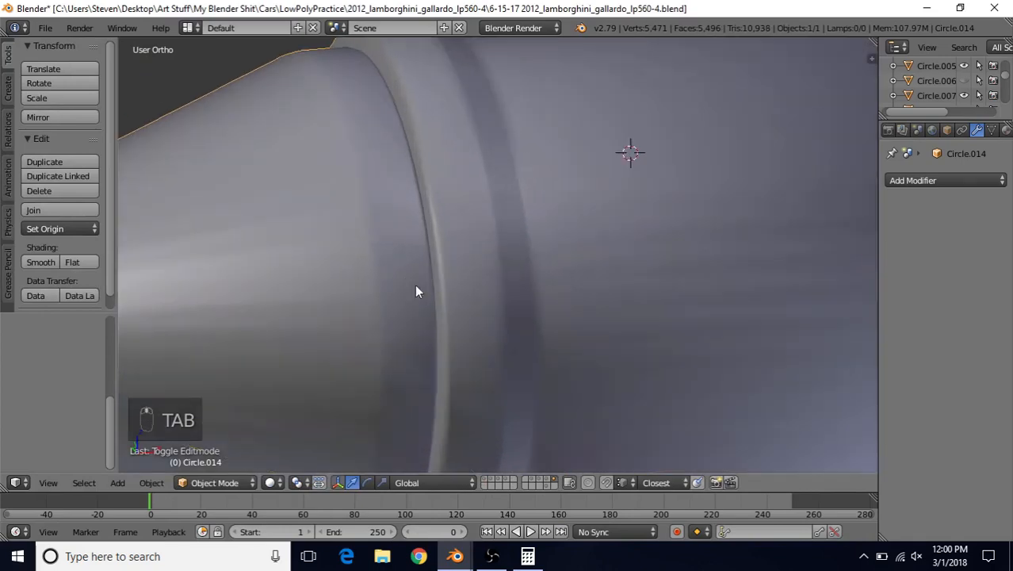
middle_click_drag(345, 286, 565, 256, "shift")
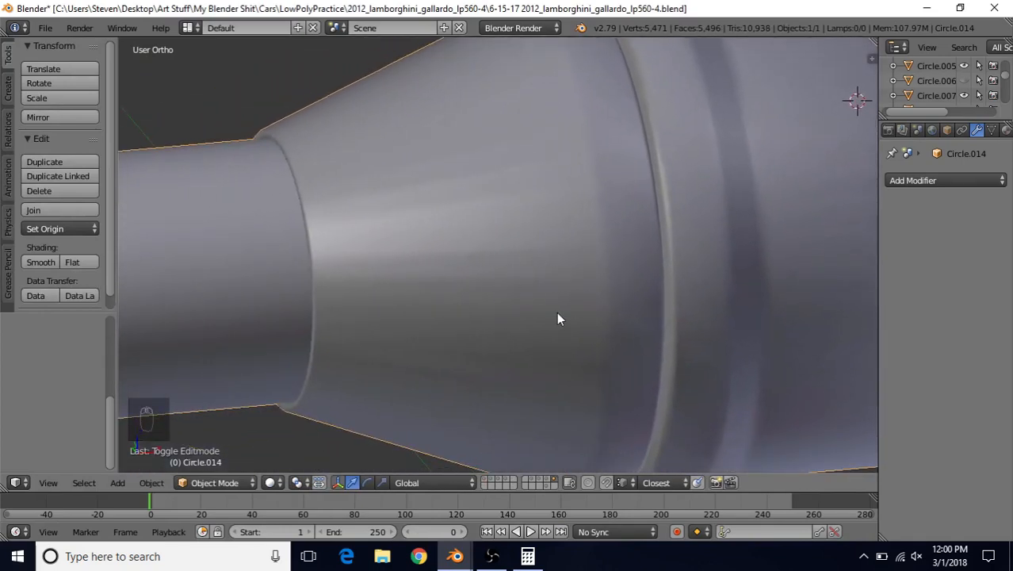
key("Tab")
scroll(550, 316, "down", 2)
- Switch to the V17a reference file and examine the finished bolt's cone shading in Object Mode from the threaded end
mouse_move(454, 555)
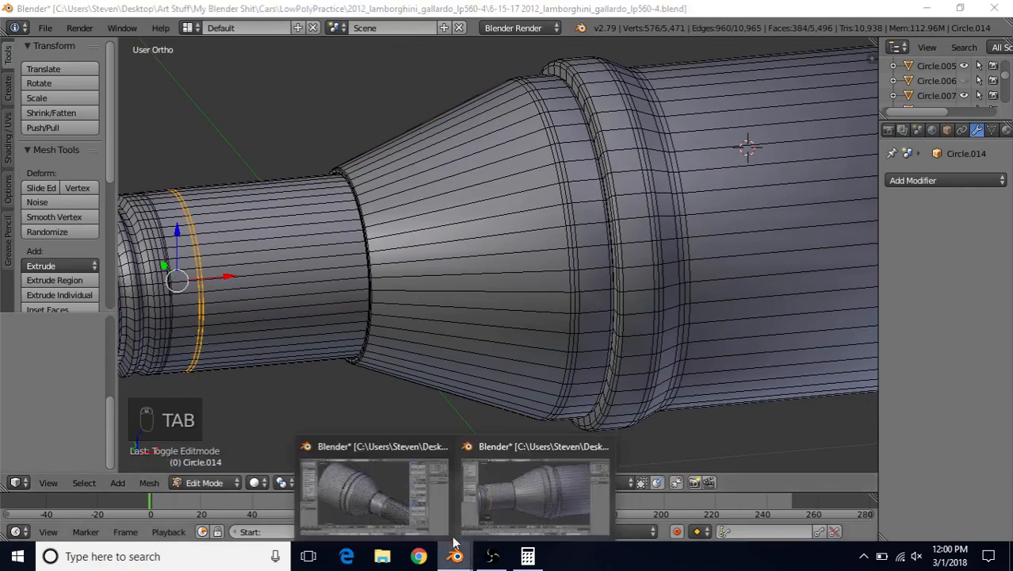
left_click(429, 510)
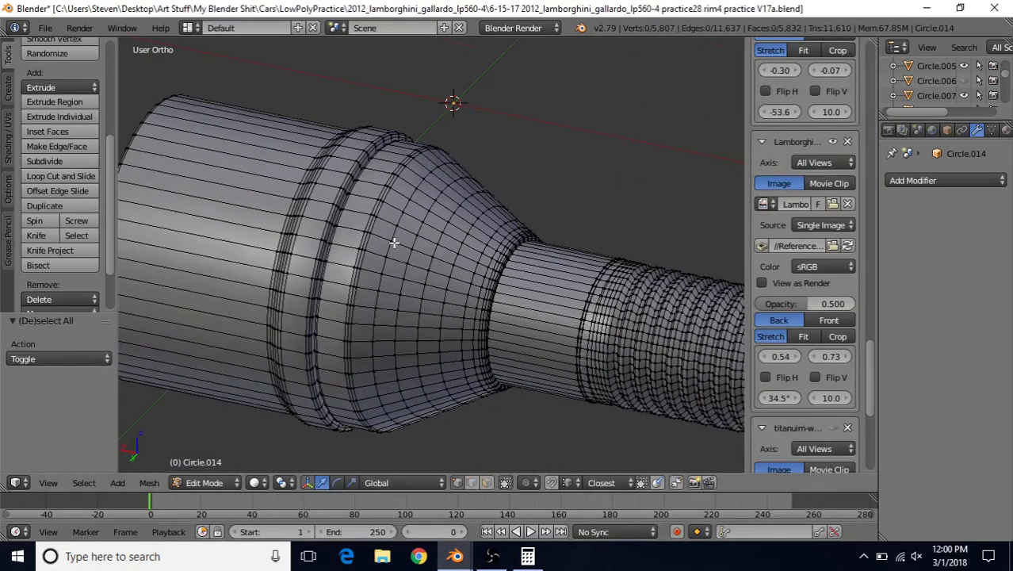
key("Tab")
middle_click_drag(477, 276, 428, 255)
middle_click_drag(464, 301, 565, 442)
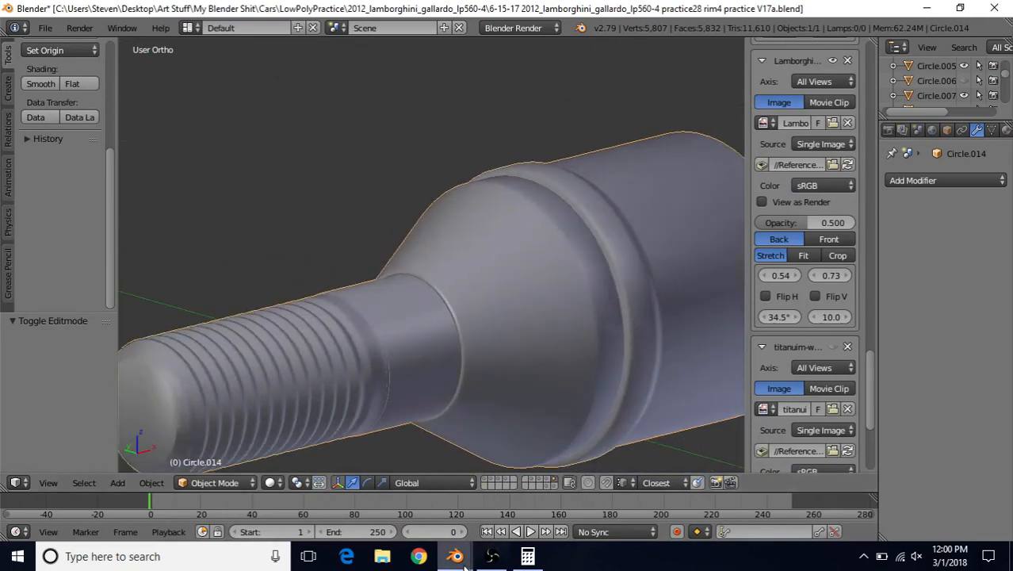
- Switch back to the working Blender file and view the whole bolt in Object Mode
mouse_move(455, 556)
left_click(510, 501)
key("Tab")
scroll(488, 322, "down", 5)
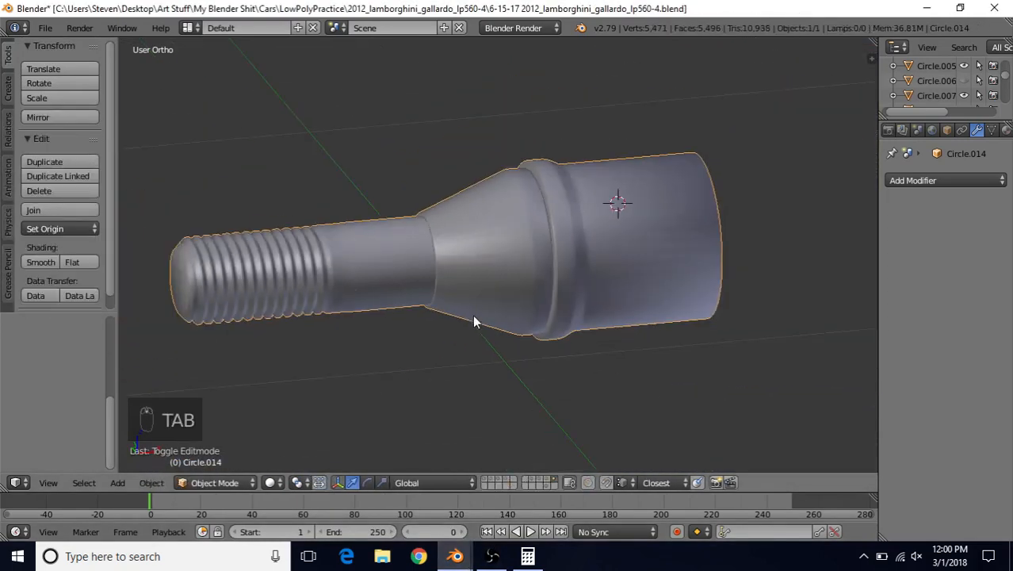
- Add five evenly spaced loop cuts around the bolt's conical section and check its shading in Object Mode
middle_click_drag(475, 321, 491, 270)
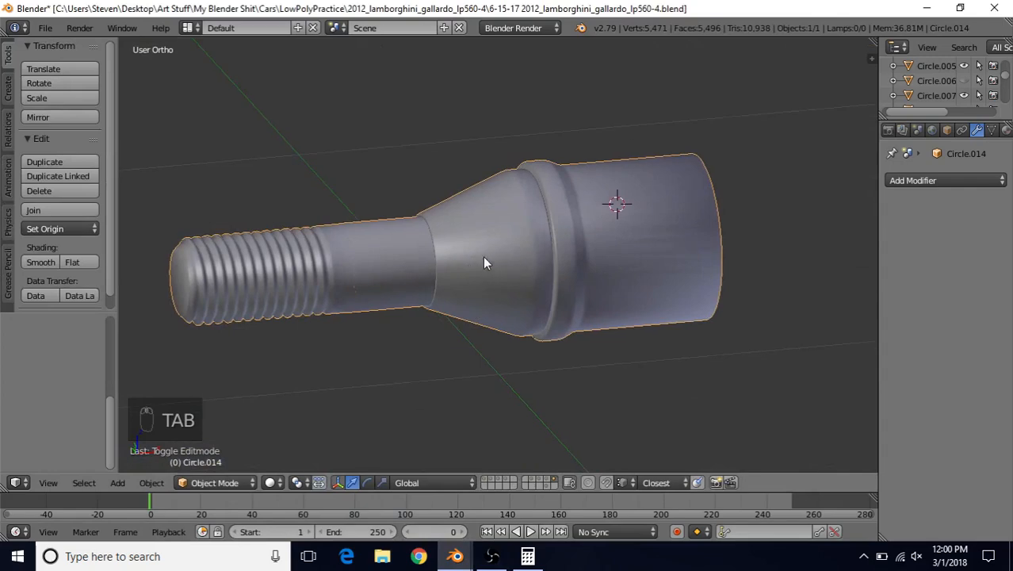
scroll(471, 319, "up", 5)
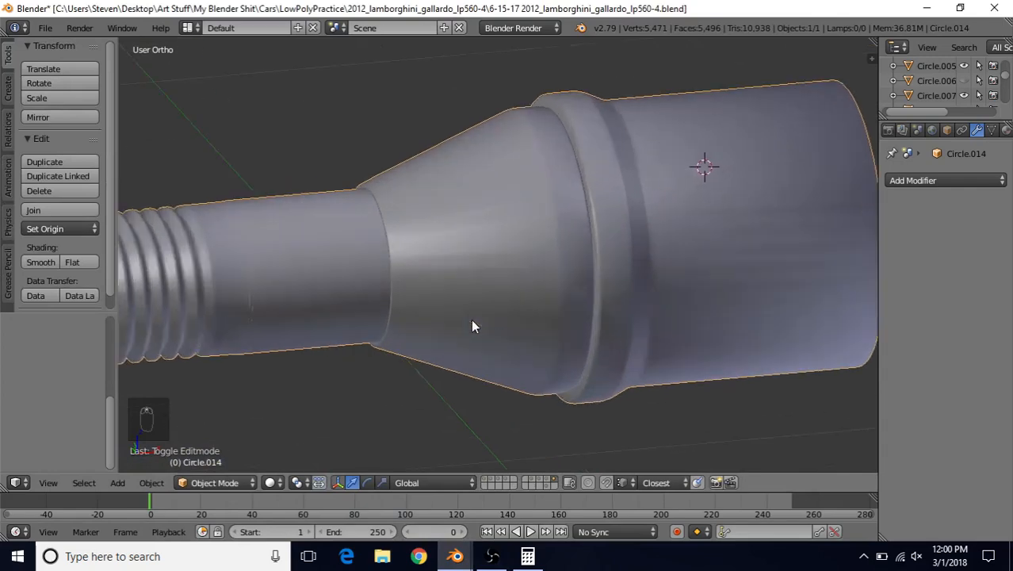
key("Tab")
key("ctrl+r")
scroll(449, 234, "up", 2)
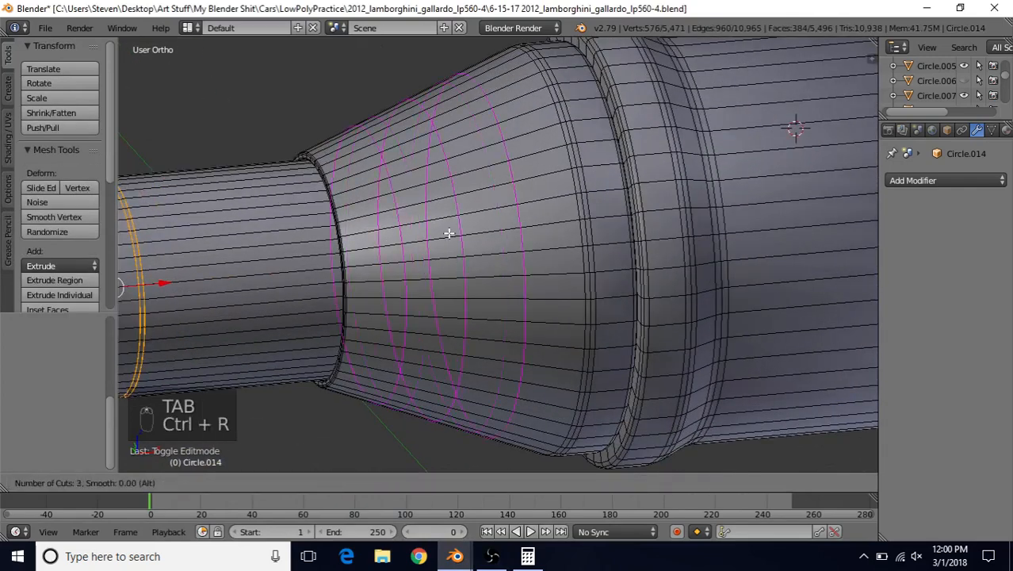
scroll(449, 234, "up", 2)
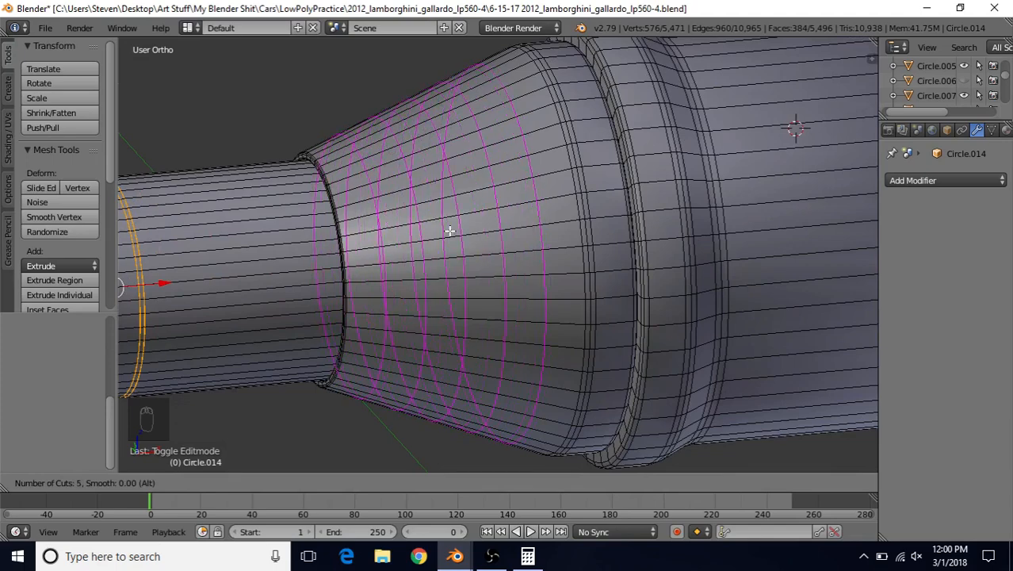
left_click(449, 231)
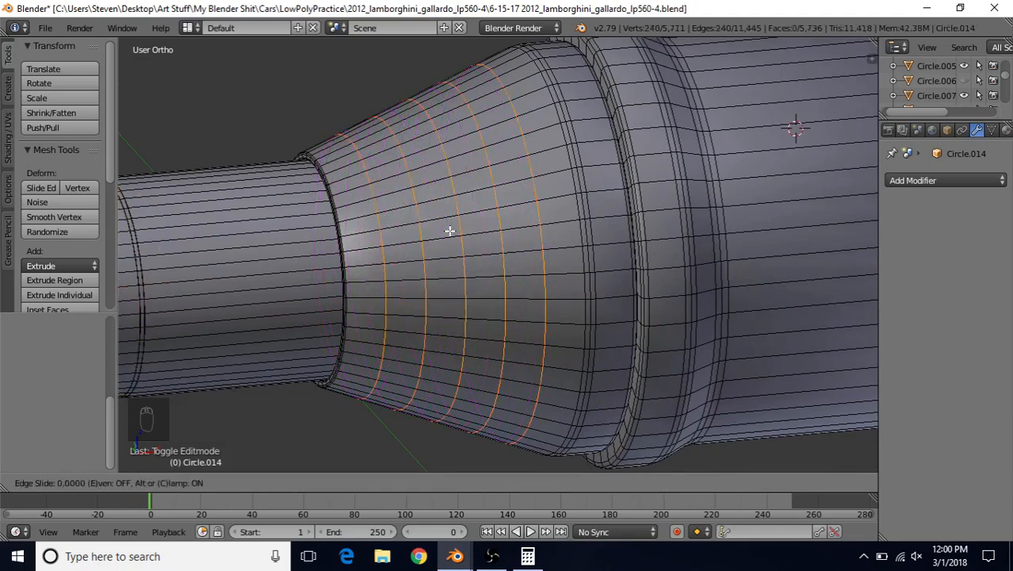
right_click(450, 231)
key("Tab")
scroll(467, 262, "down", 2)
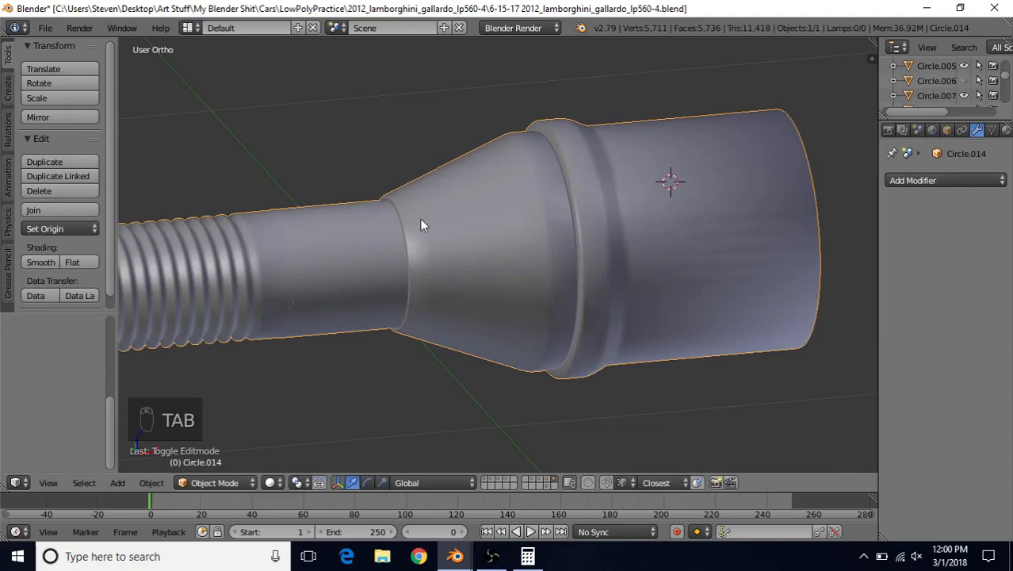
scroll(492, 270, "up", 3)
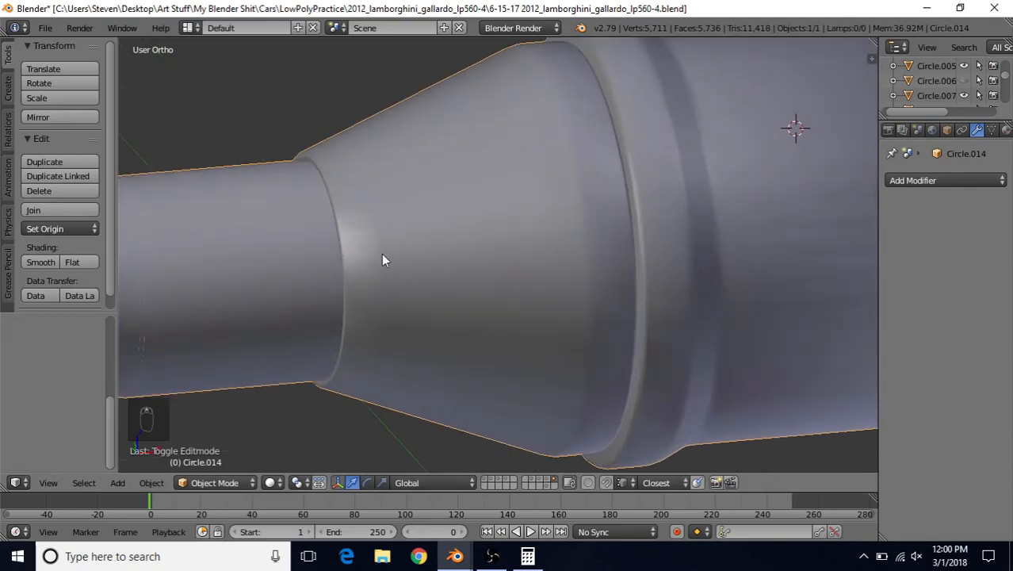
- Add one centred edge loop between the cone's narrow end and the nearest cone loop, and return to Object Mode
key("Tab")
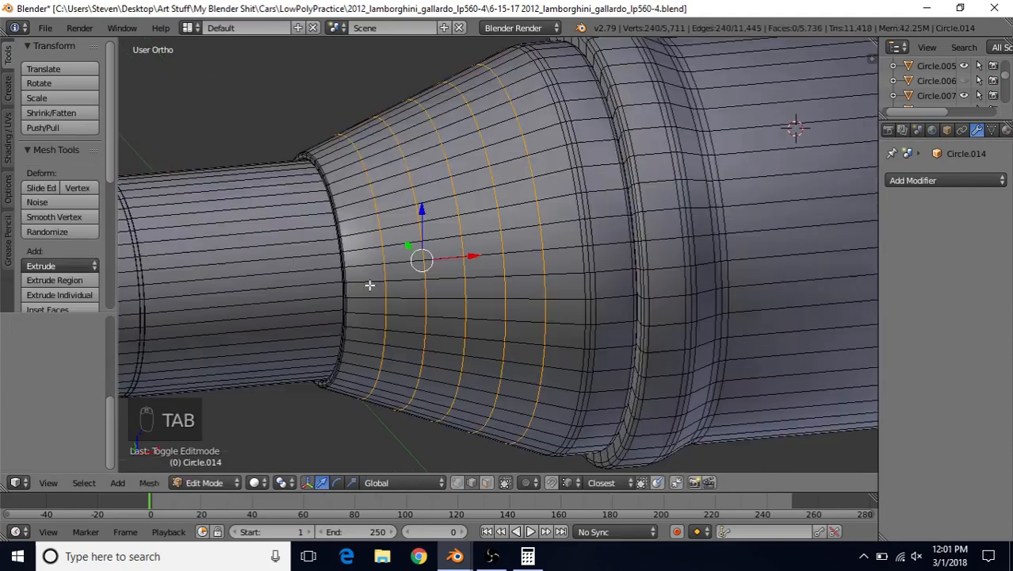
scroll(495, 294, "up", 4)
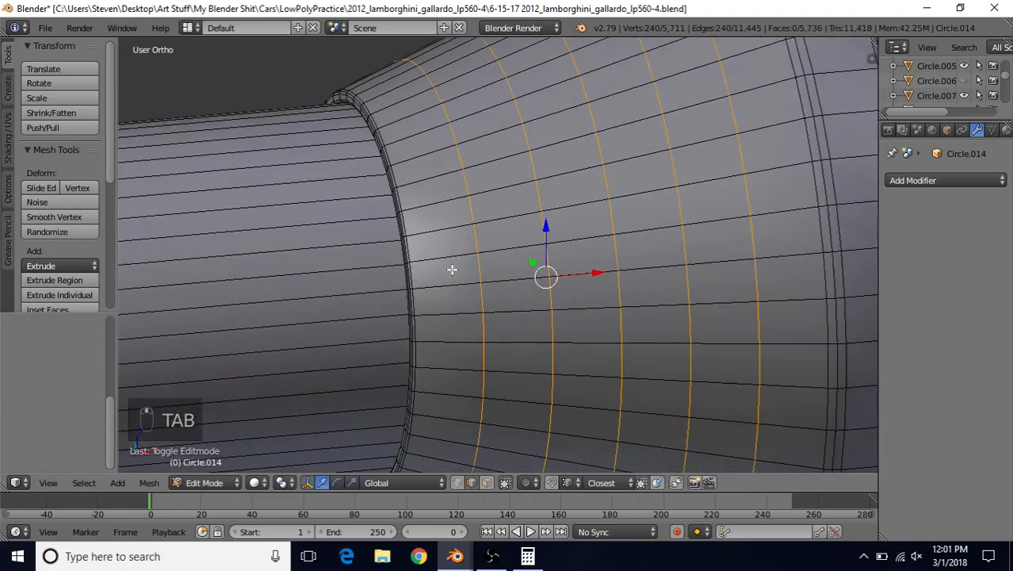
key("ctrl+r")
left_click(426, 229)
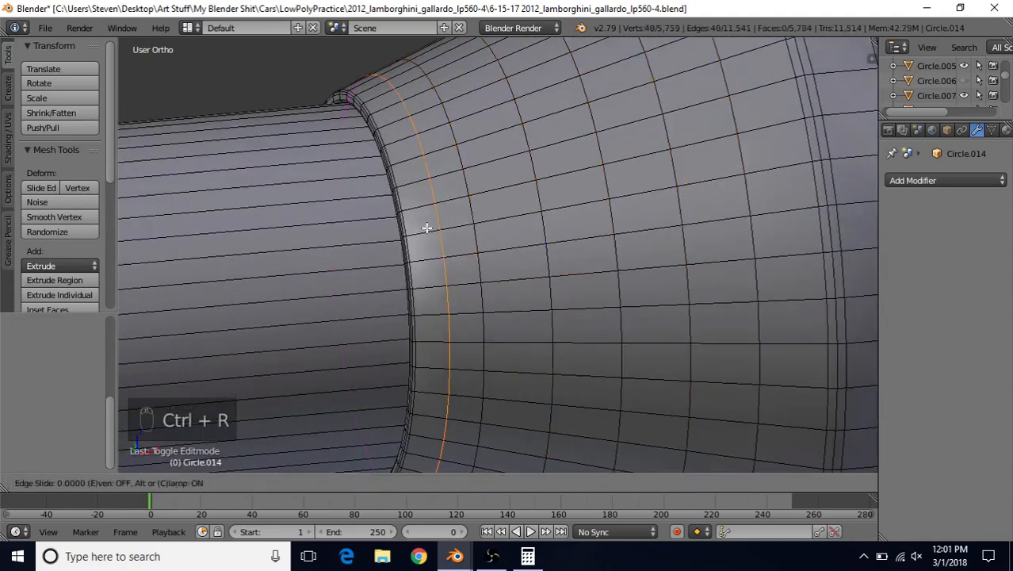
left_click(427, 228)
key("Tab")
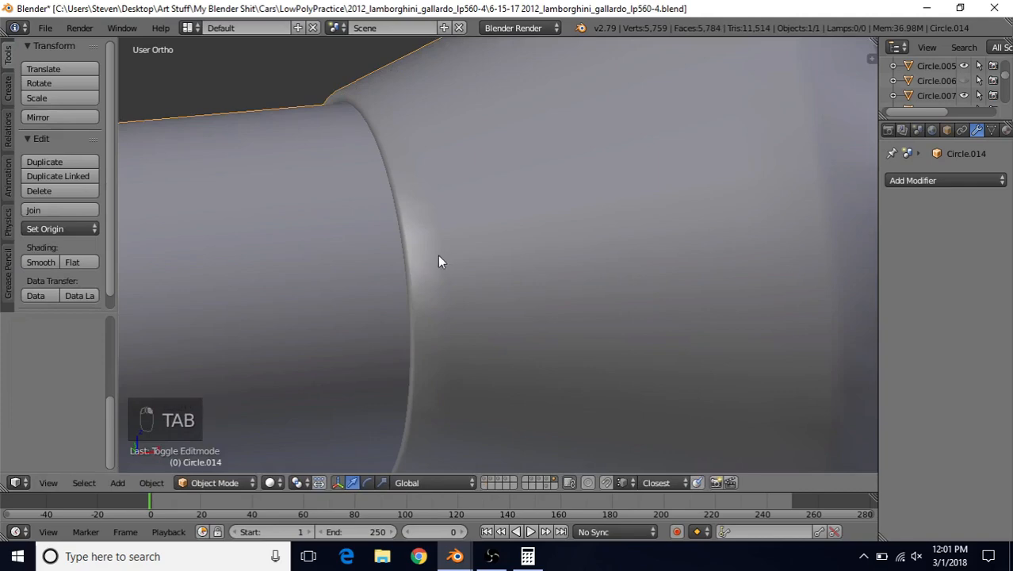
- Add two more edge loops on the cone, each halfway closer to the seam with the shank, and return to Object Mode
key("Tab")
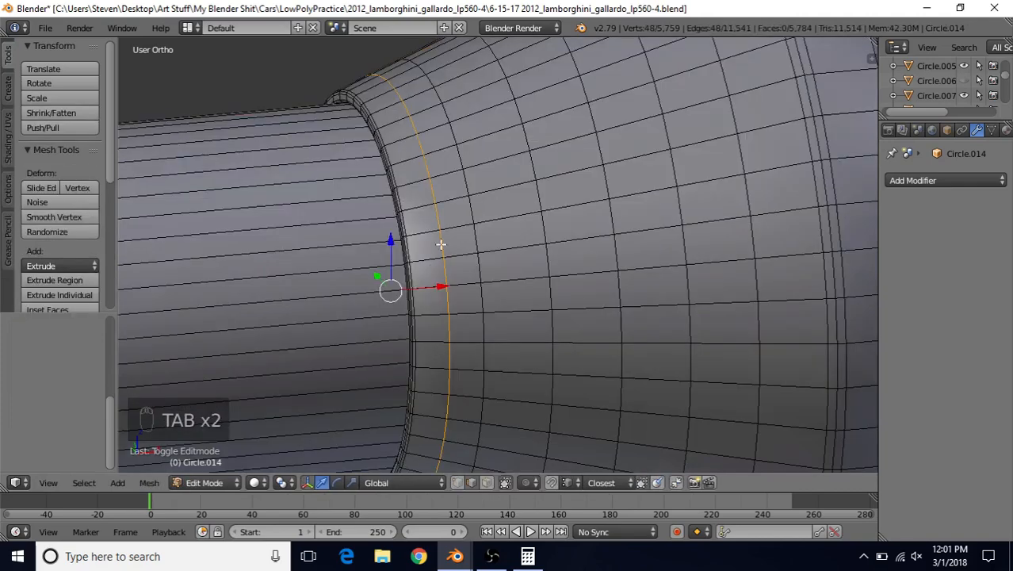
key("ctrl+r")
left_click(421, 231)
right_click(421, 230)
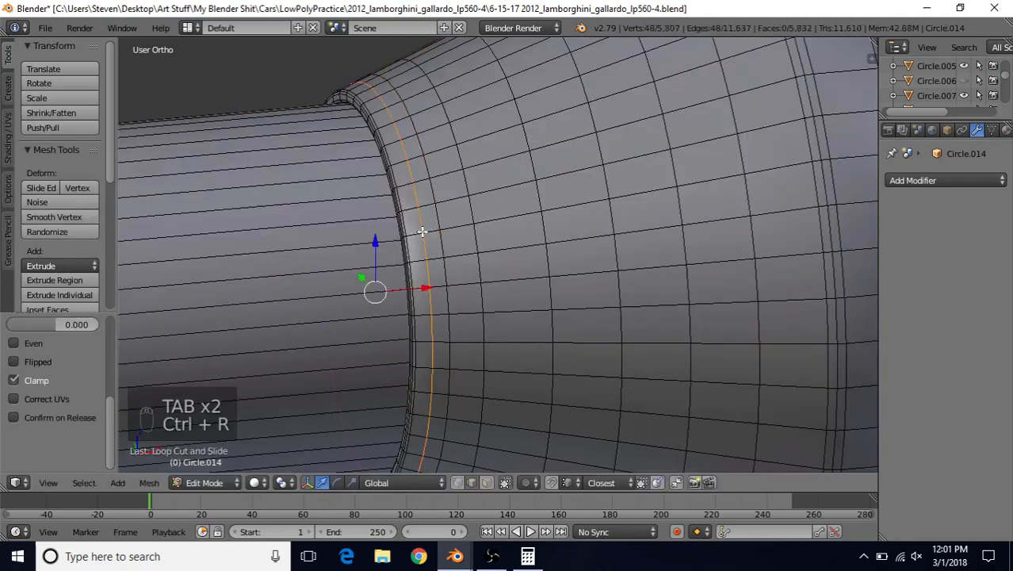
key("ctrl+r")
left_click(412, 231)
right_click(412, 232)
key("Tab")
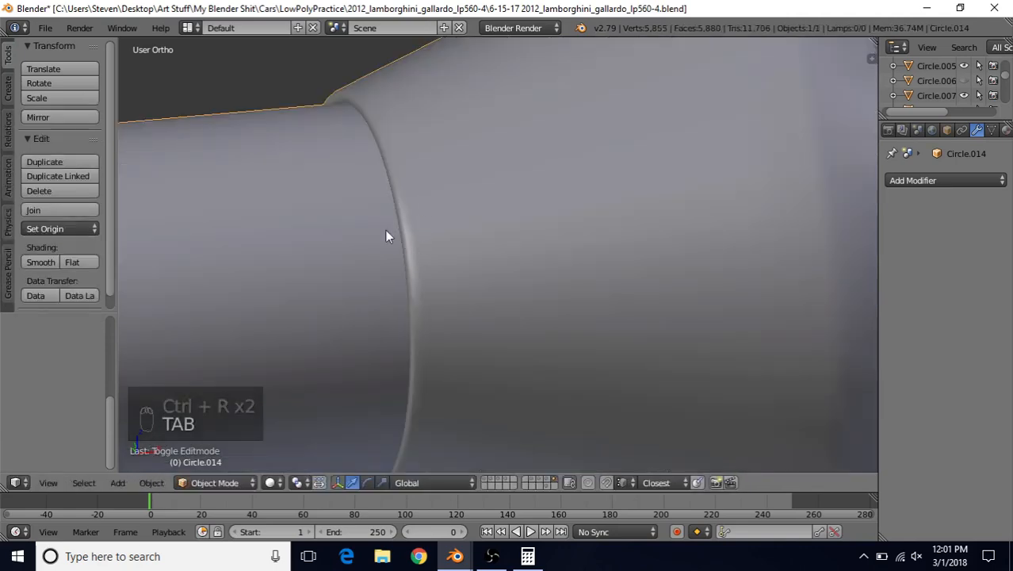
- Examine the shading of the cone, shank seam and head in Object Mode from several sides
scroll(478, 296, "down", 4)
middle_click_drag(456, 266, 480, 315)
scroll(481, 315, "down", 6)
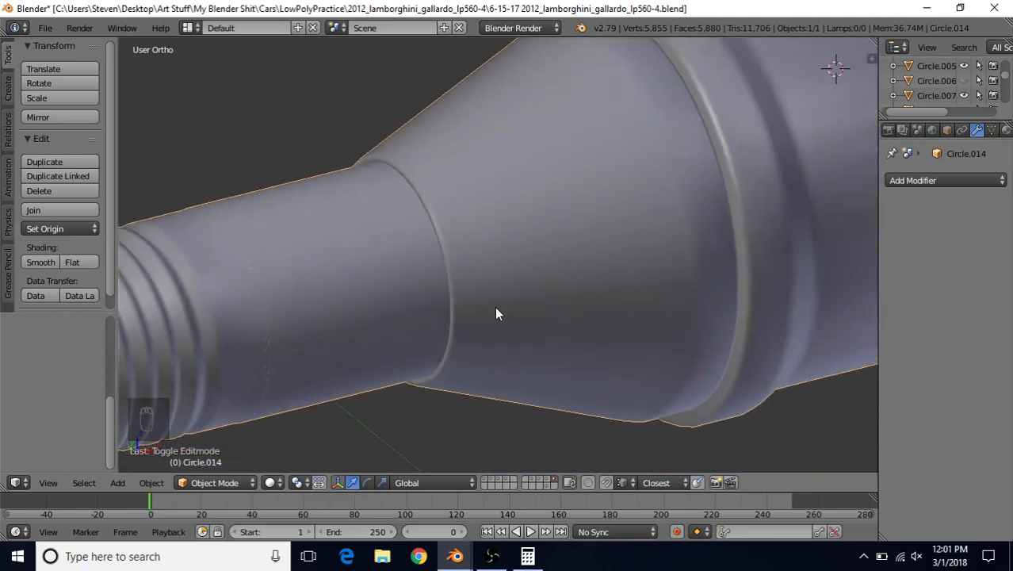
middle_click_drag(472, 280, 639, 267)
scroll(499, 279, "up", 6)
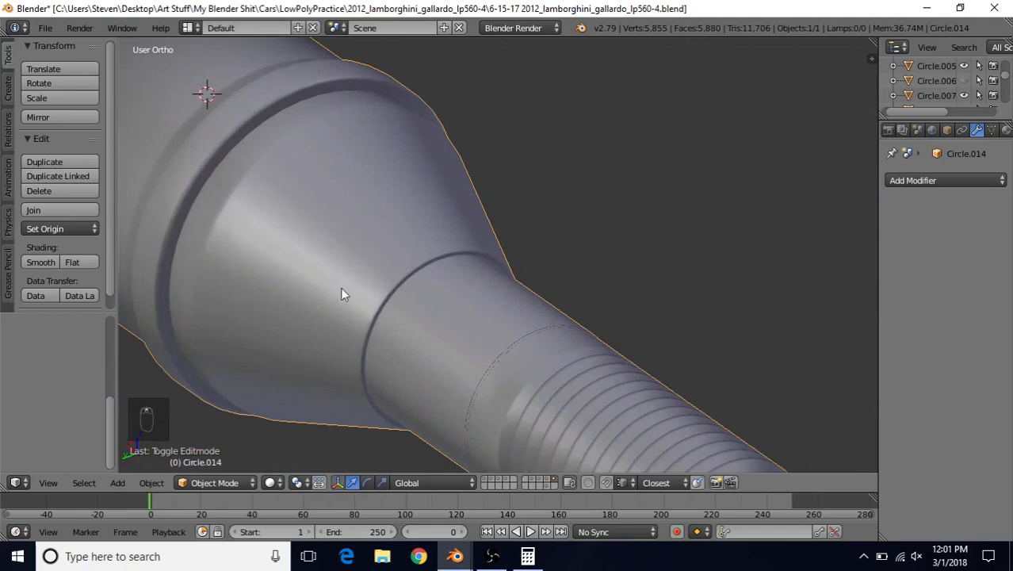
scroll(313, 211, "down", 5)
mouse_move(381, 279)
middle_mouse_down()
mouse_move(512, 181)
mouse_move(499, 185)
mouse_move(527, 181)
mouse_move(515, 199)
mouse_move(538, 236)
mouse_move(372, 278)
middle_mouse_up()
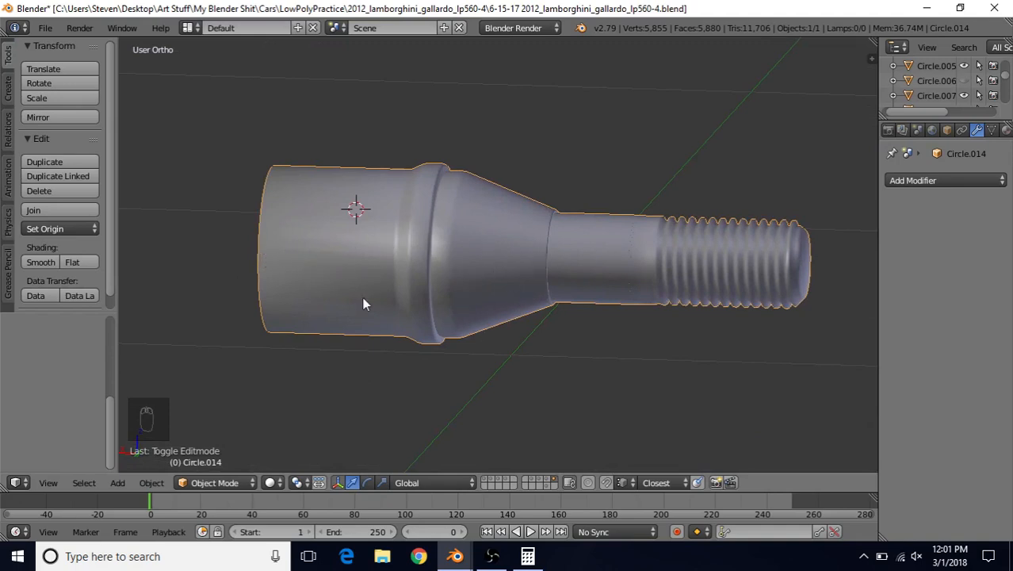
- Bevel the outer edge loop of the socket-end rim with 2 segments and an offset of about 0.0017, and inspect the head in Object Mode
scroll(363, 304, "up", 3)
key("Tab")
scroll(488, 223, "up", 2)
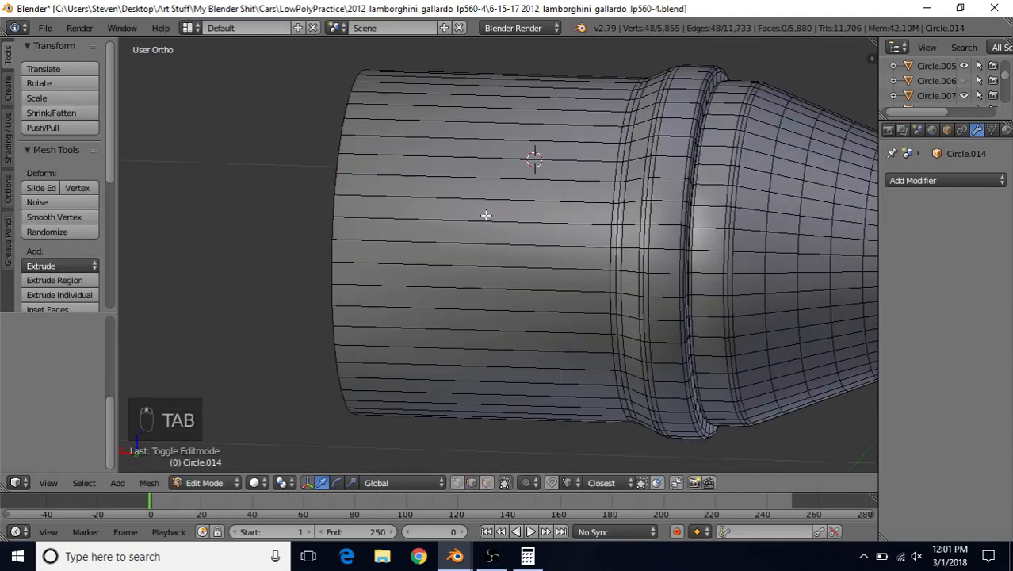
middle_click_drag(486, 215, 513, 303)
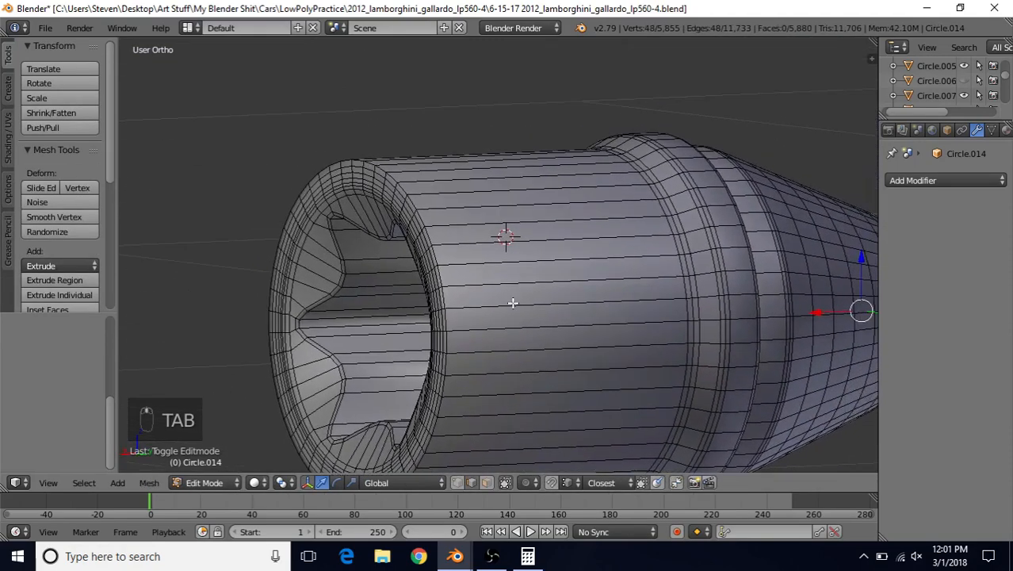
scroll(513, 302, "up", 2)
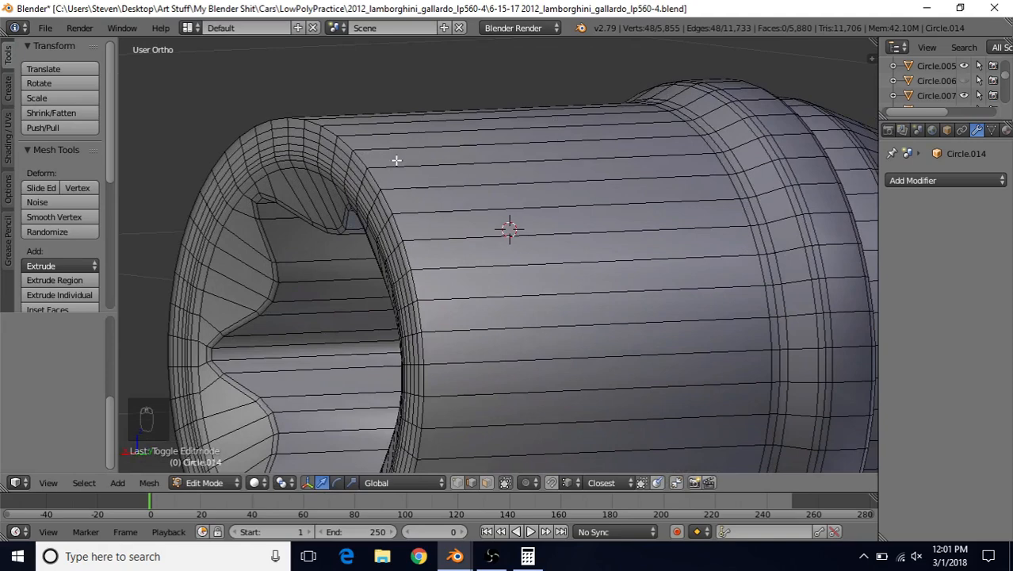
right_click(367, 160, "alt")
middle_click_drag(417, 167, 567, 184)
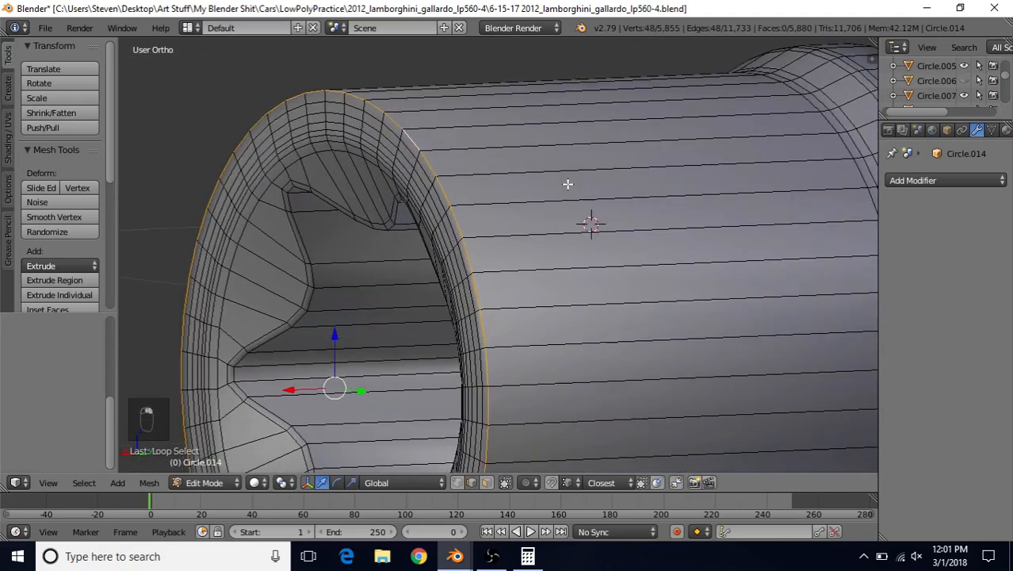
key("ctrl+b")
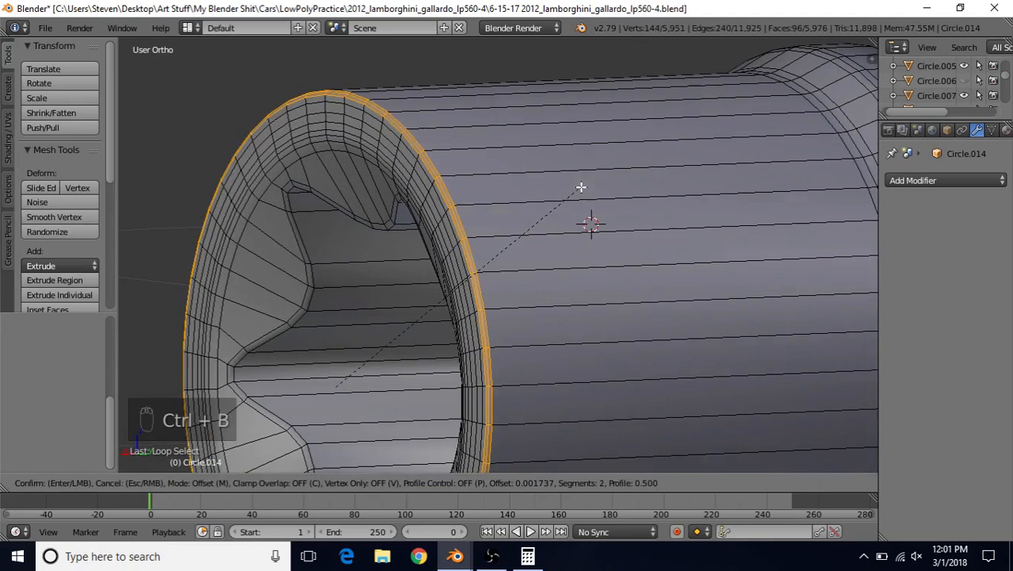
left_click(581, 187)
key("Tab")
middle_click_drag(543, 235, 434, 274)
scroll(555, 238, "up", 4)
scroll(574, 247, "down", 3)
middle_click_drag(527, 287, 501, 305)
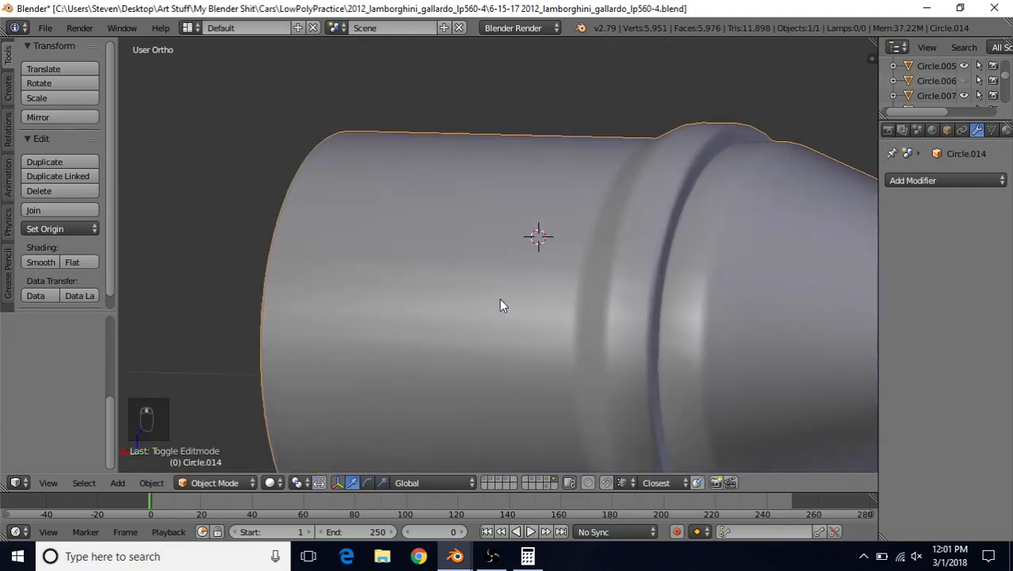
- Add seven evenly spaced loop cuts along the cylindrical head between rim and collar, and check the shading in Object Mode
scroll(523, 312, "down", 3)
key("Tab")
scroll(459, 301, "up", 4)
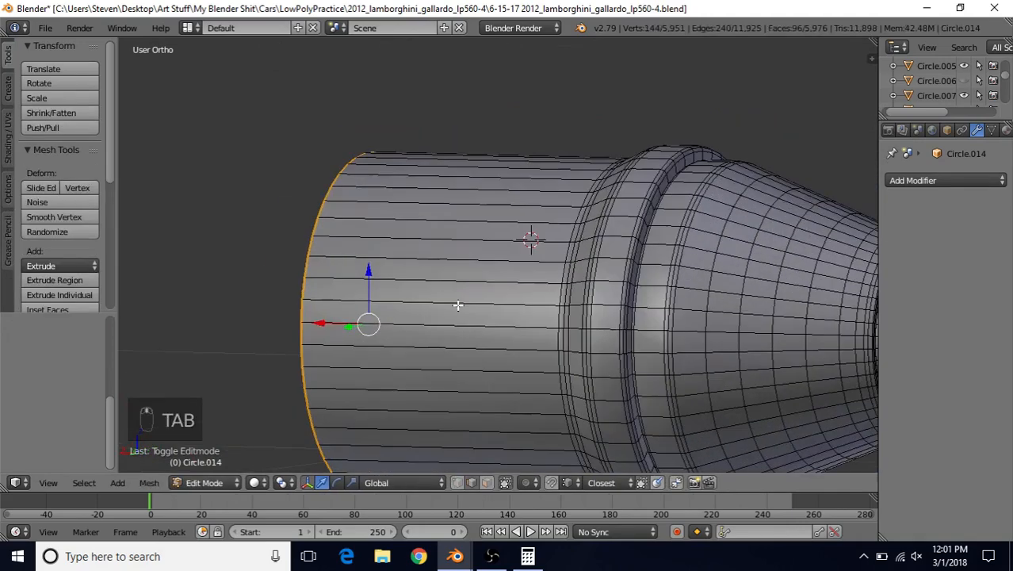
key("ctrl+r")
scroll(403, 226, "up", 2)
scroll(403, 226, "up", 4)
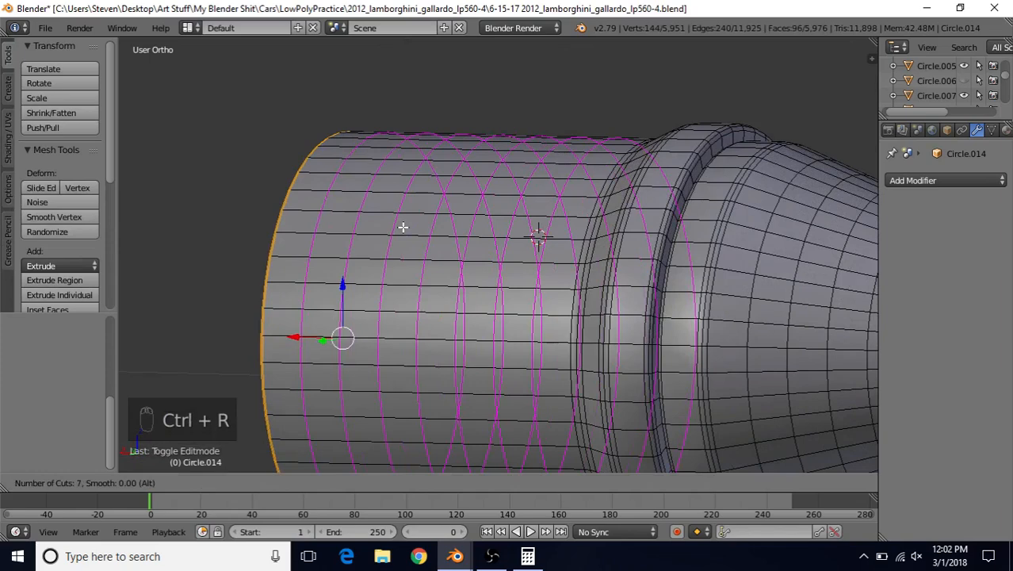
left_click(403, 227)
right_click(403, 227)
scroll(441, 254, "down", 5)
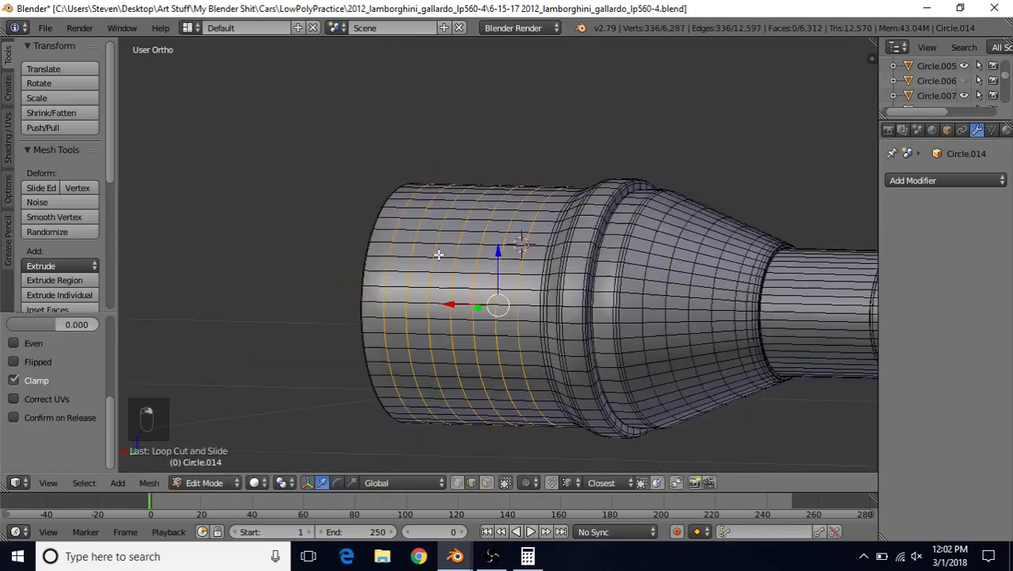
middle_click_drag(523, 277, 497, 276, "shift")
scroll(446, 273, "up", 2)
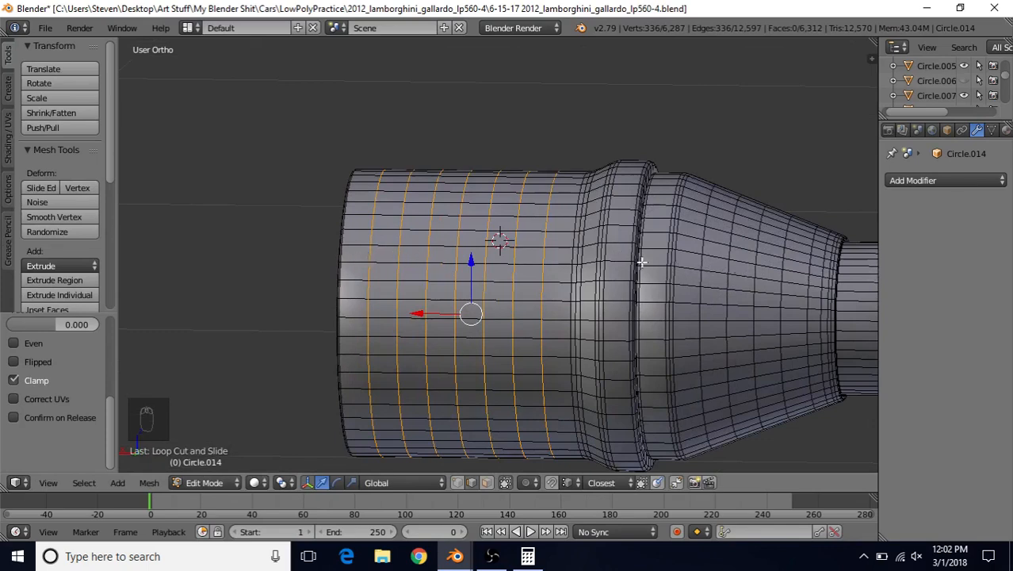
key("Tab")
scroll(525, 319, "down", 1)
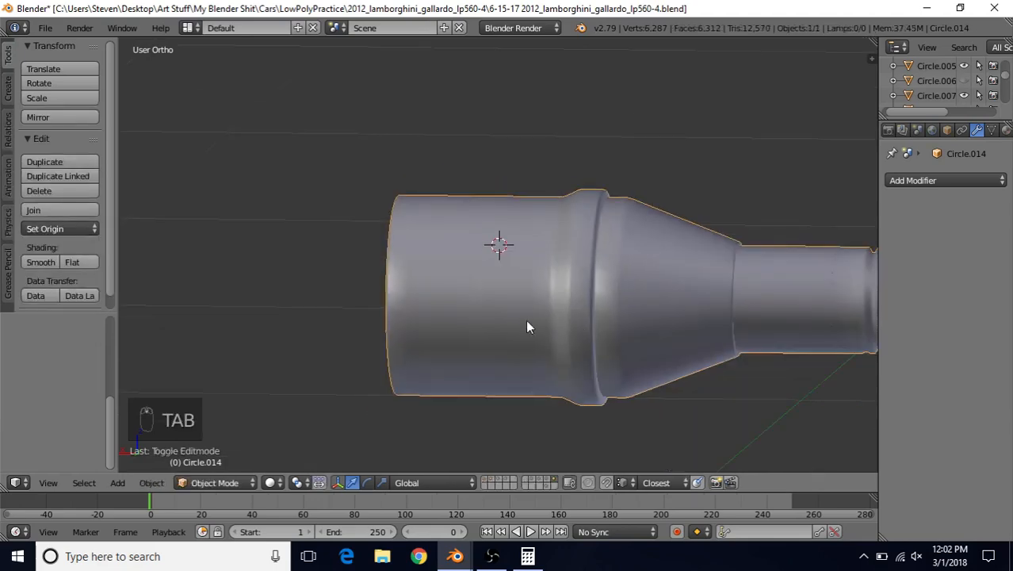
scroll(513, 294, "up", 2)
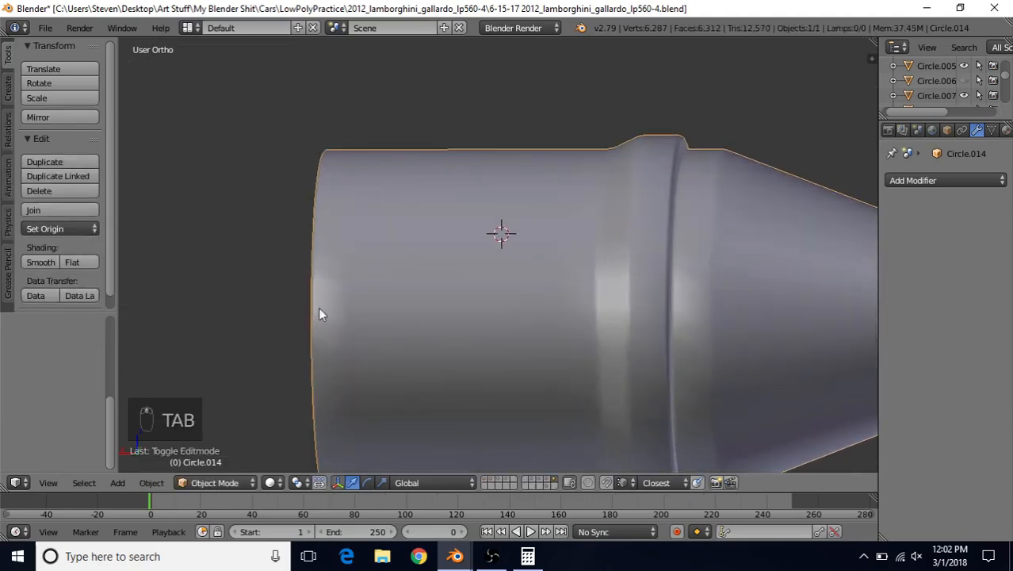
- Add three edge loops on the cylindrical head, each progressively closer to the bevelled rim, and return to Object Mode
key("Tab")
scroll(425, 241, "up", 2)
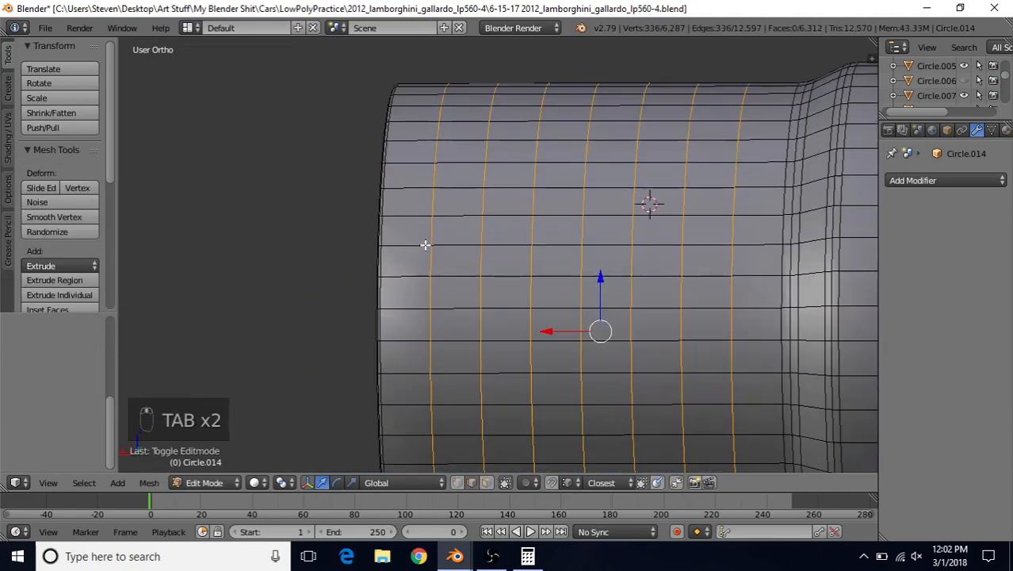
key("ctrl+r")
left_click(411, 149)
right_click(411, 149)
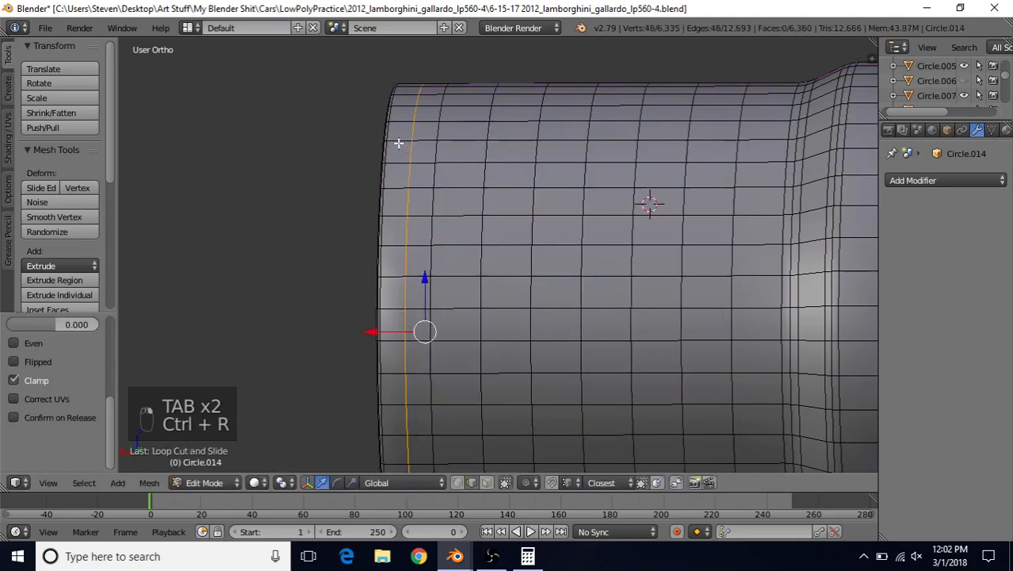
key("ctrl+r")
left_click(397, 141)
right_click(397, 141)
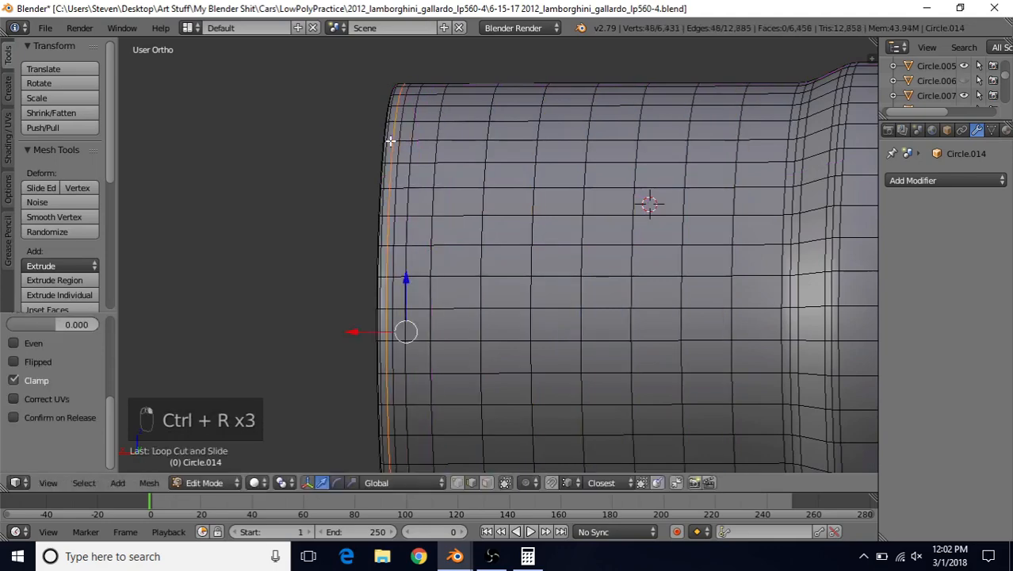
key("Tab")
- Examine the head, collar and socket shading in Object Mode, briefly checking the mesh in Edit Mode
middle_click_drag(452, 288, 463, 293)
scroll(444, 271, "down", 2)
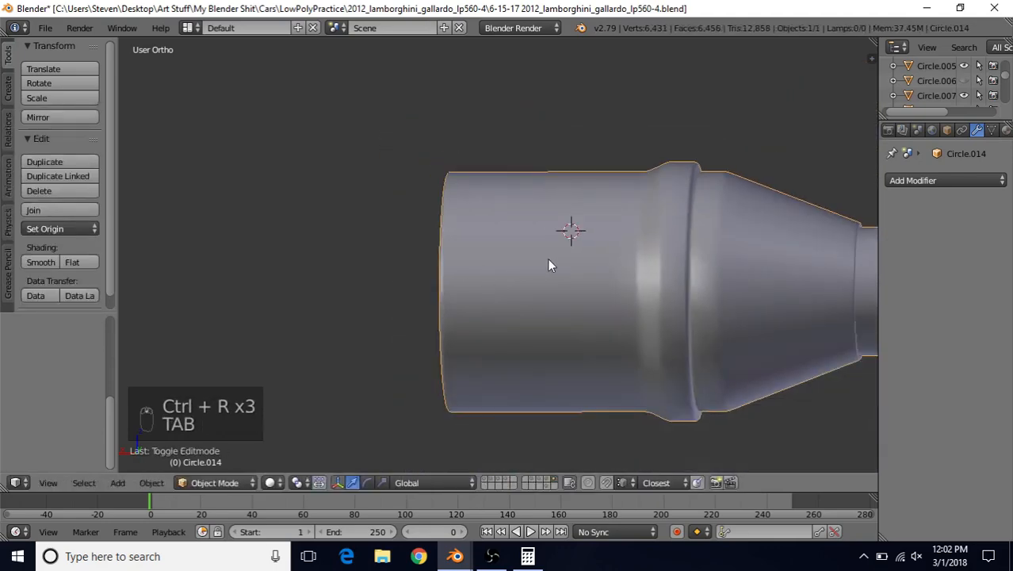
middle_click_drag(547, 257, 364, 238, "shift")
scroll(475, 285, "up", 4)
middle_click_drag(481, 287, 528, 330, "shift")
key("Tab")
key("Tab")
scroll(523, 241, "down", 3)
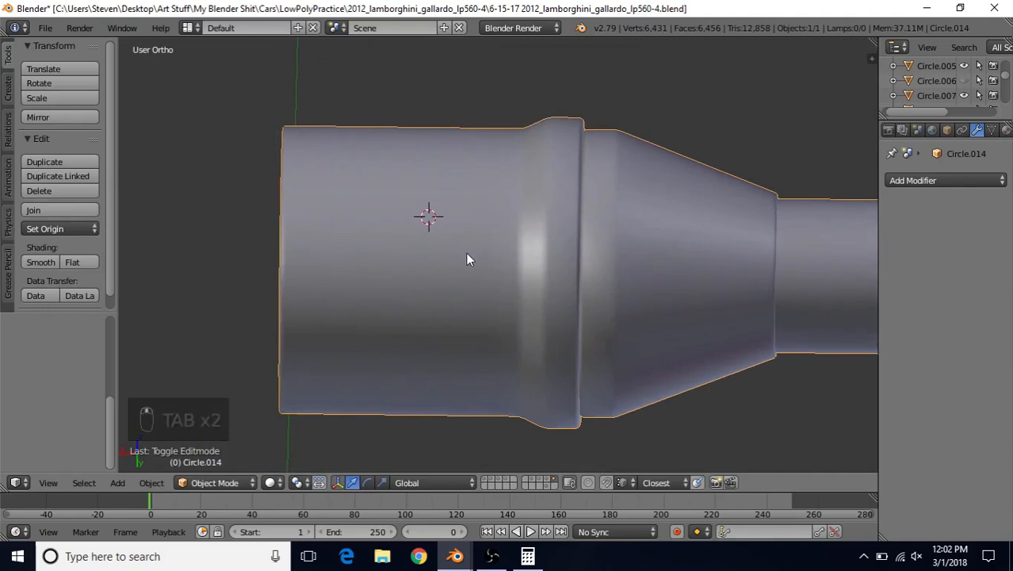
middle_click_drag(469, 257, 496, 192)
middle_click_drag(492, 272, 499, 241)
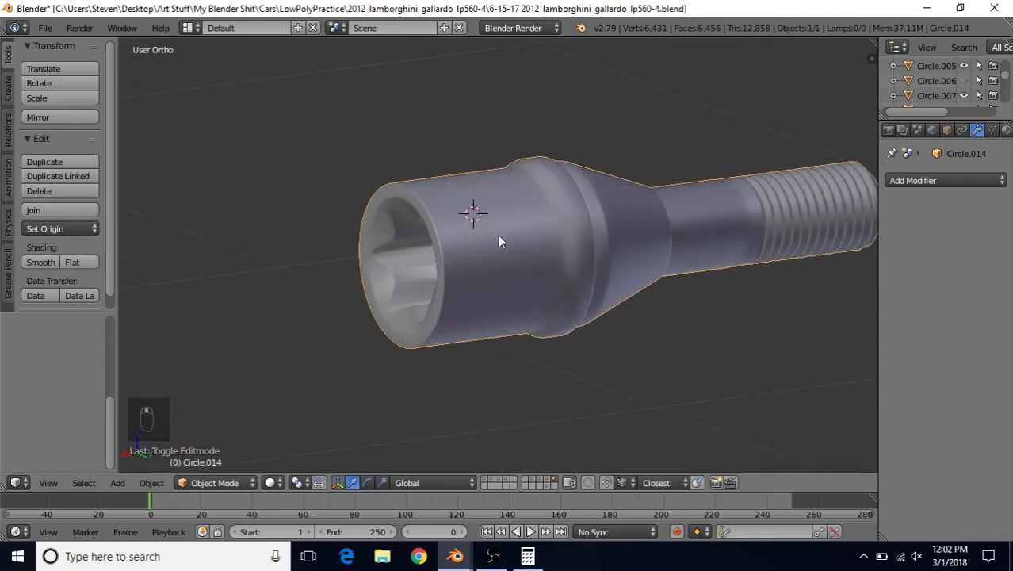
- Save the current Blender file and view the whole bolt
left_click(45, 28)
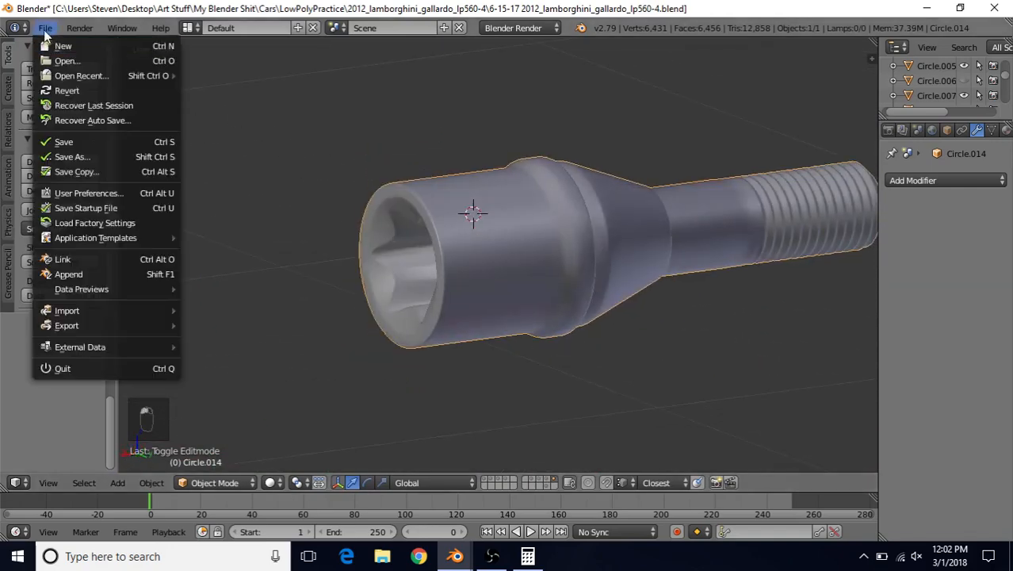
left_click(67, 141)
scroll(524, 290, "down", 4)
middle_click_drag(548, 310, 461, 255)
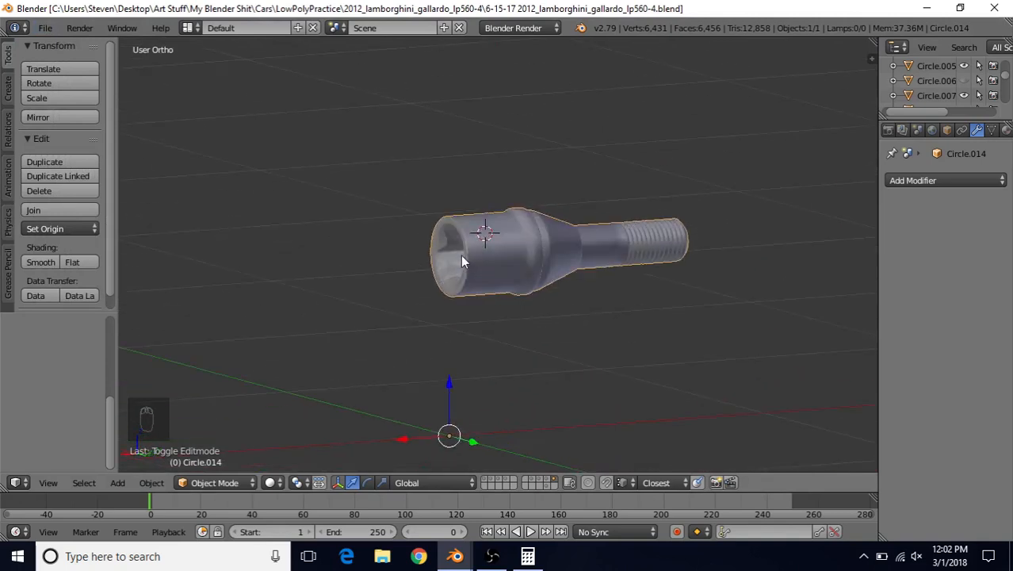
scroll(524, 284, "up", 1)
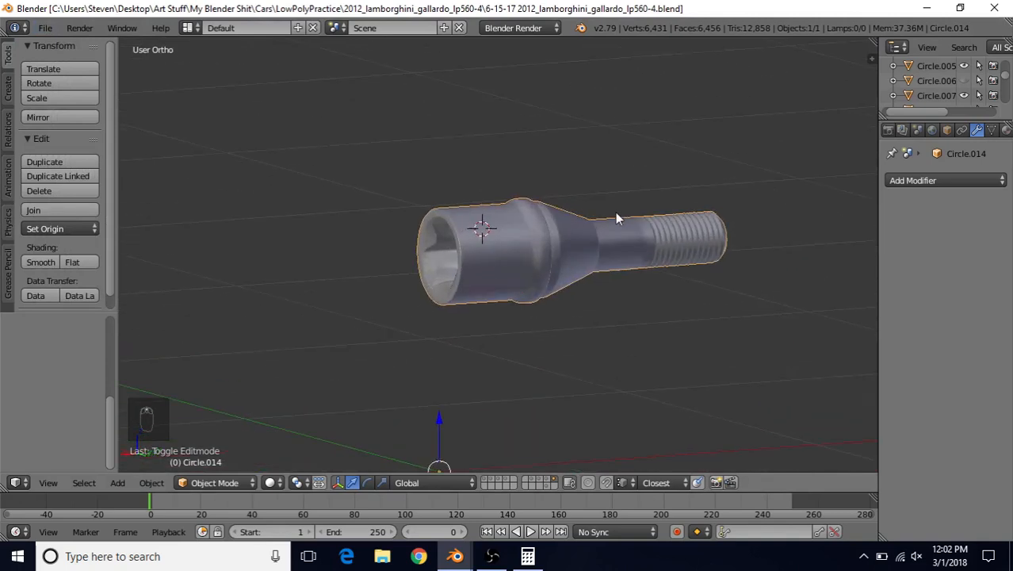
- Duplicate the bolt in place, move the copy to the wheel's layer 9, and display that layer
key("shift+d")
right_click(539, 139)
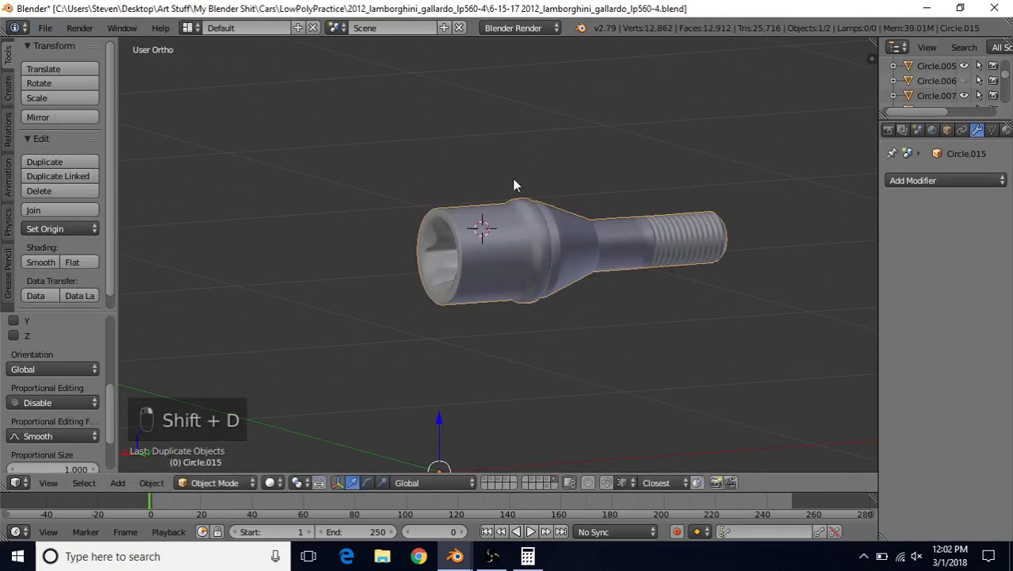
key("m")
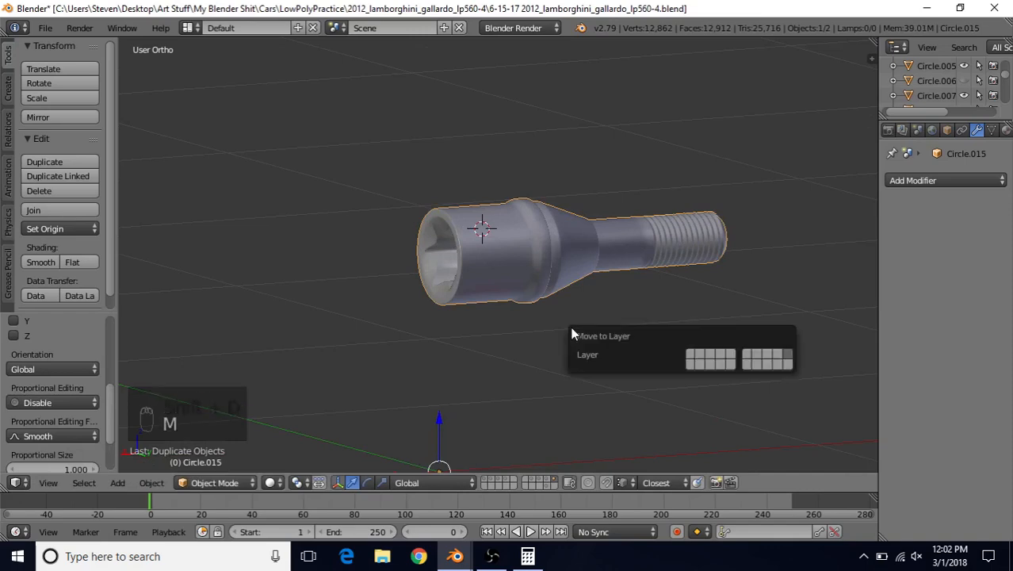
left_click(780, 357)
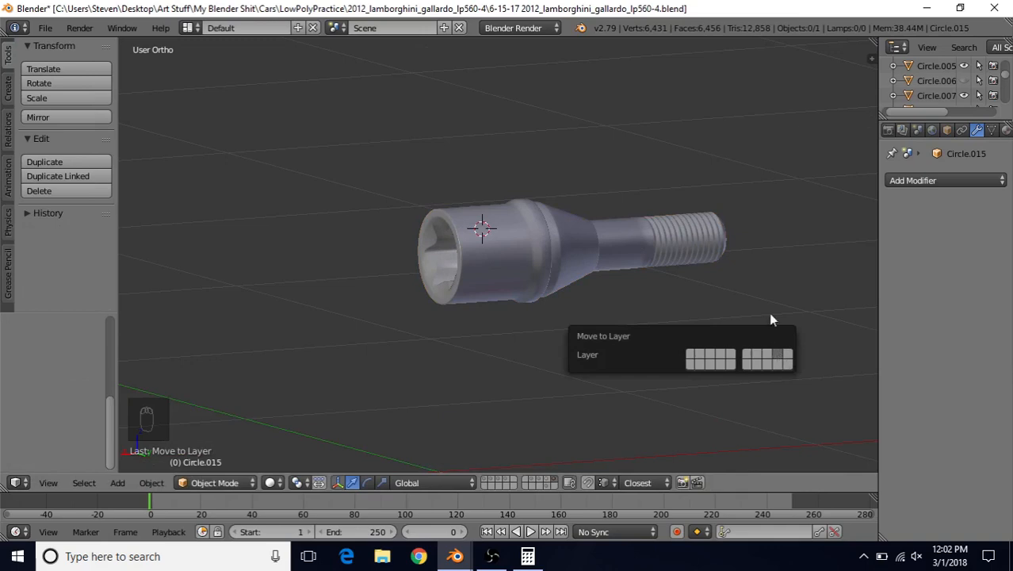
left_click(545, 483)
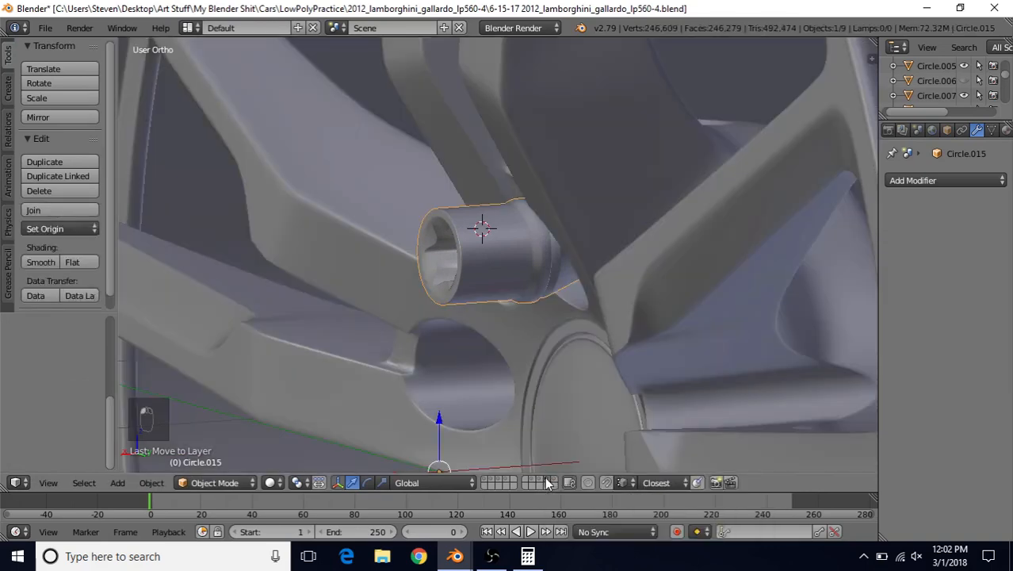
- Select the bolt copy's entire mesh in Edit Mode and check its alignment with the wheel's upper bolt hole in the right view
scroll(428, 274, "down", 3)
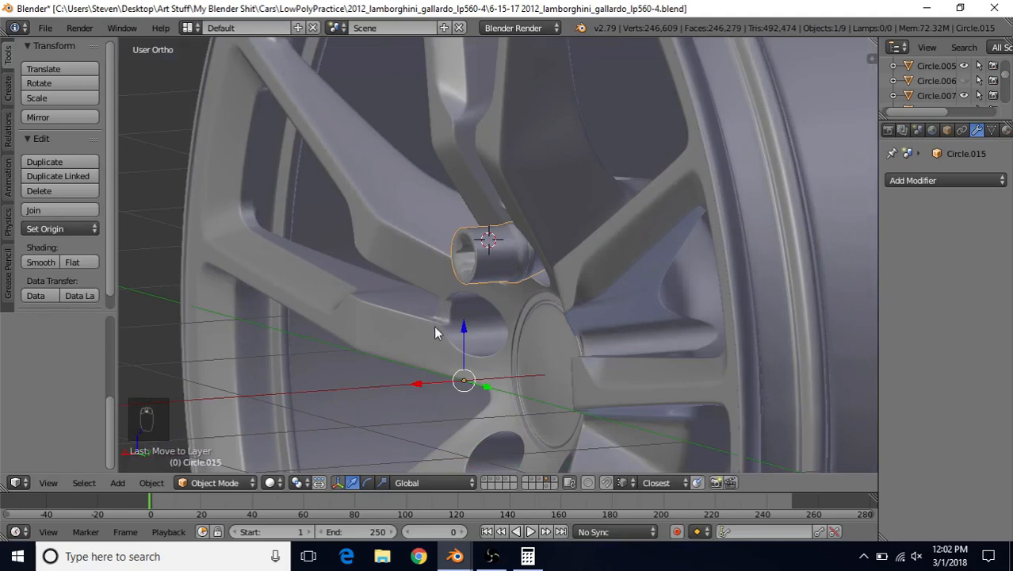
middle_click_drag(434, 325, 547, 313)
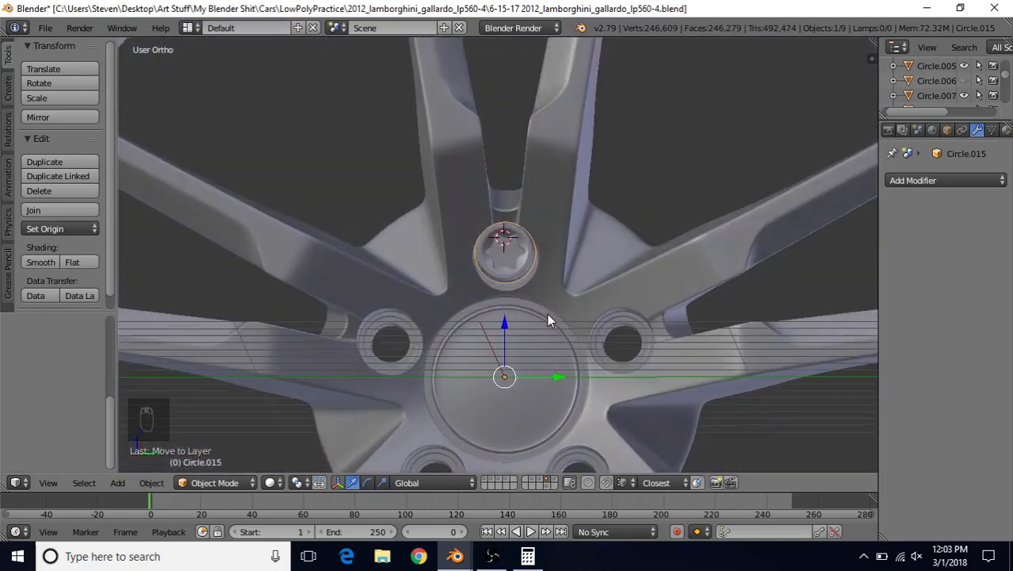
key("Tab")
scroll(549, 317, "up", 2)
key("a")
key("a")
key("a")
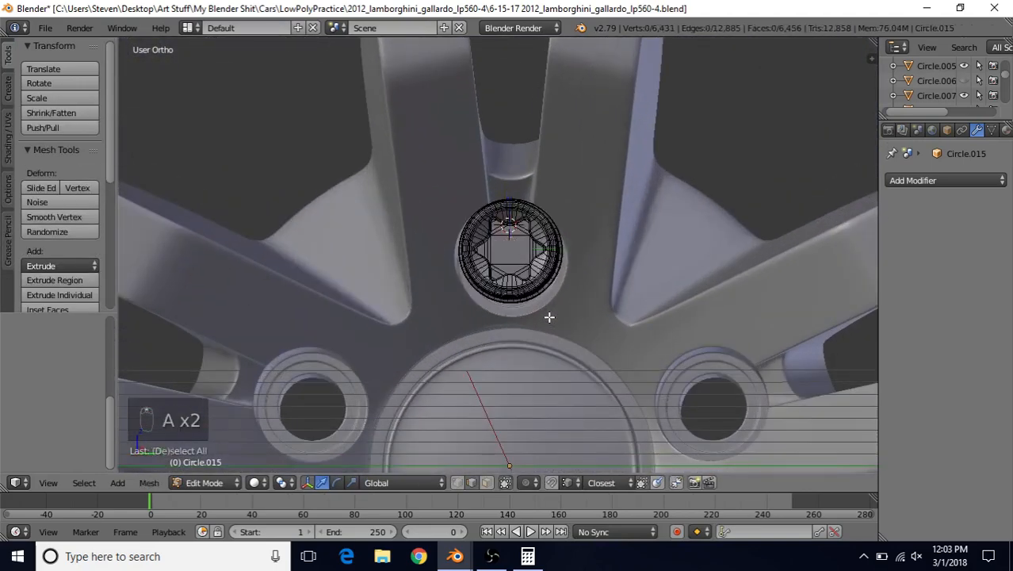
key("KP_3")
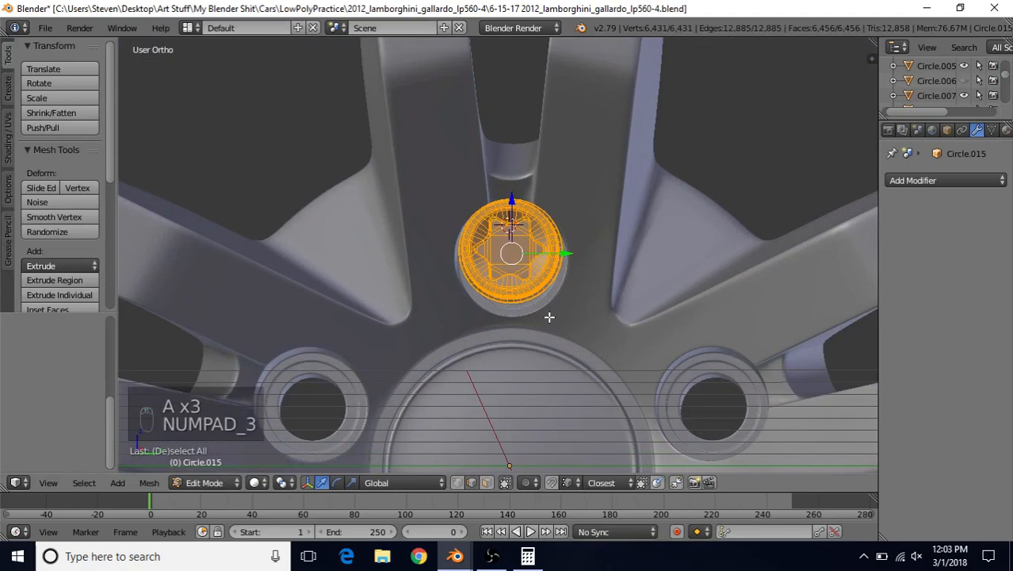
scroll(550, 317, "up", 2)
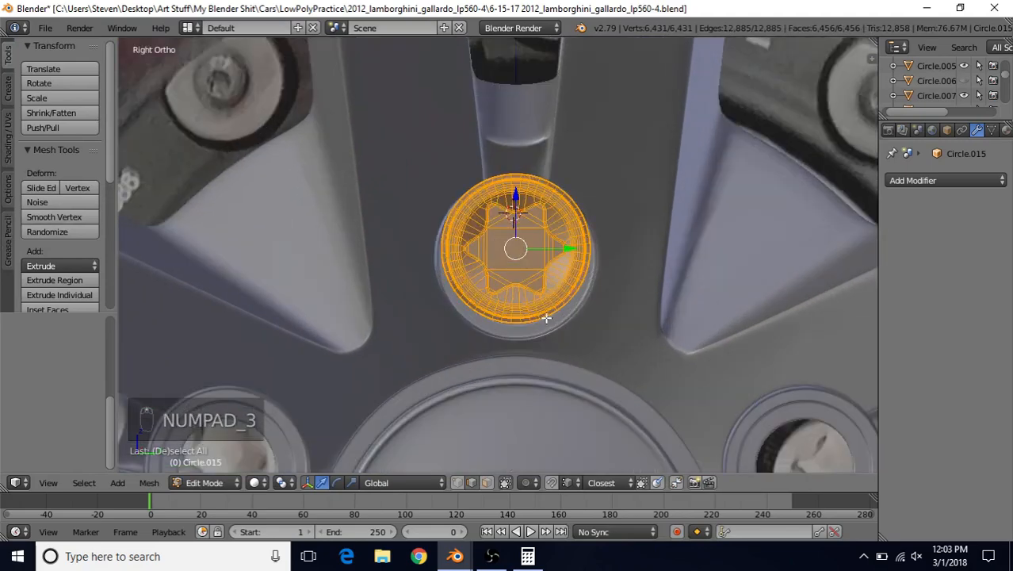
middle_click_drag(547, 315, 508, 284, "shift")
key("z")
scroll(511, 301, "up", 1)
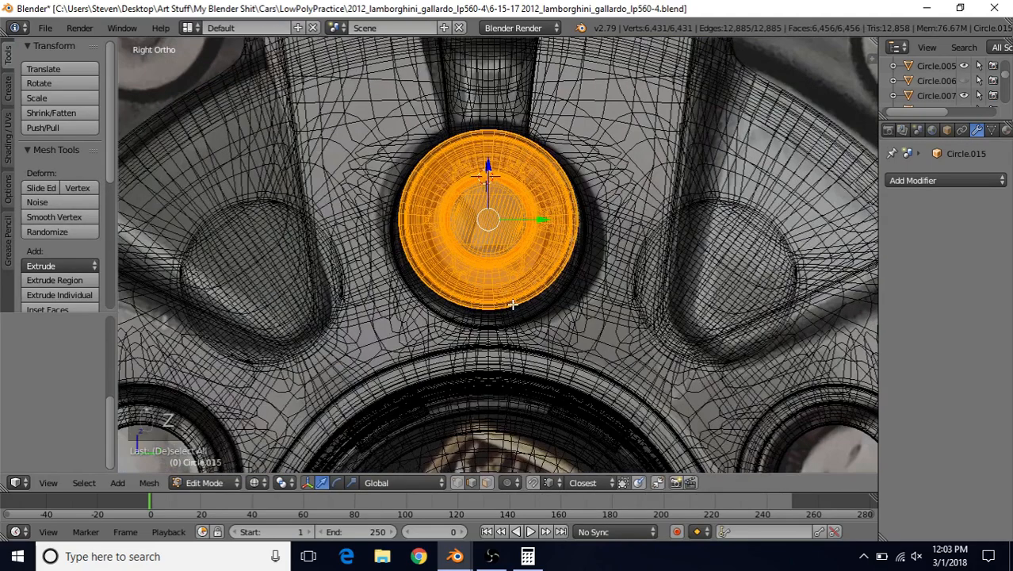
key("z")
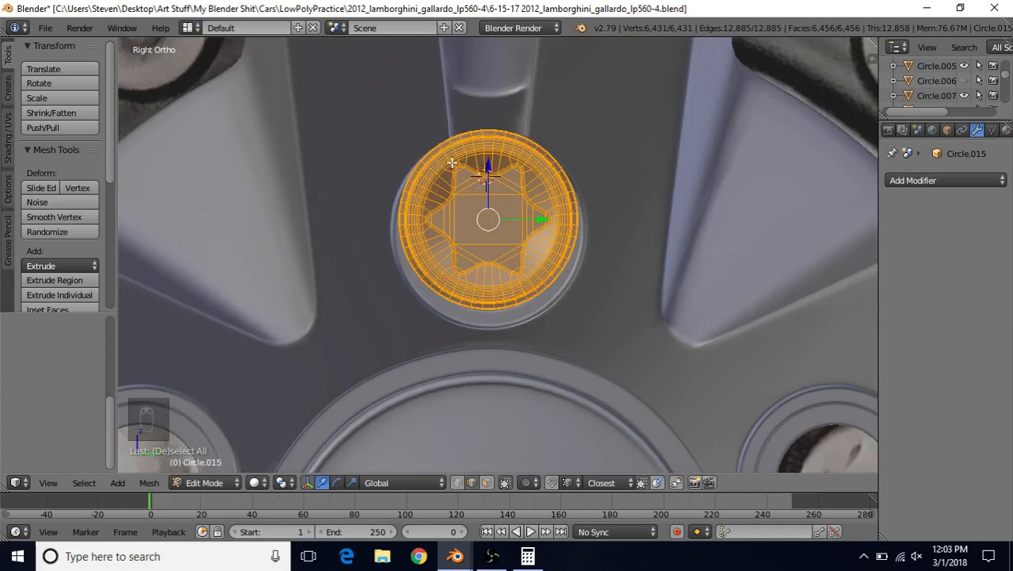
- Move the bolt mesh straight down along Z, clear of the upper bolt hole, and return to Object Mode
key("g")
key("z")
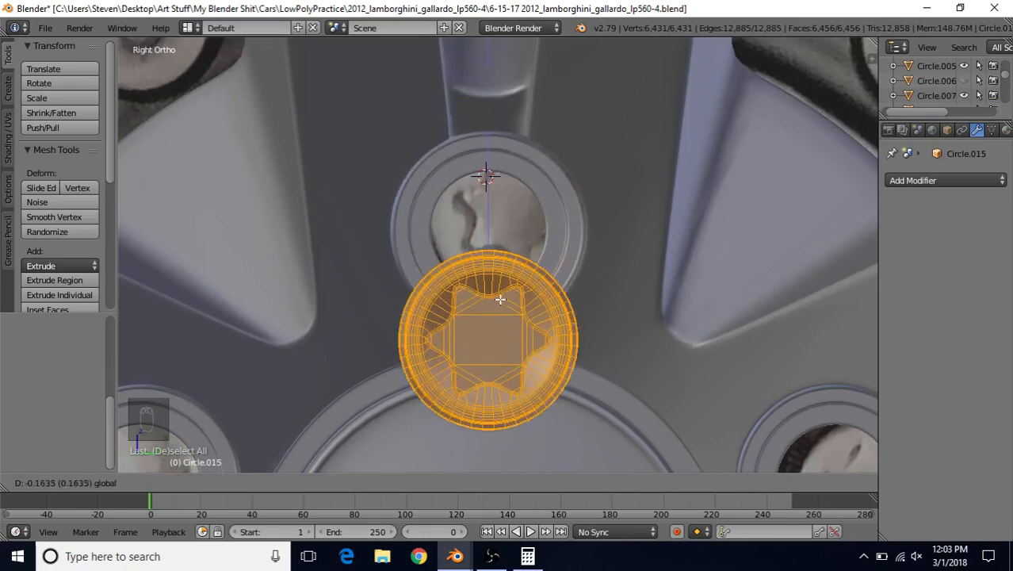
left_click(501, 346)
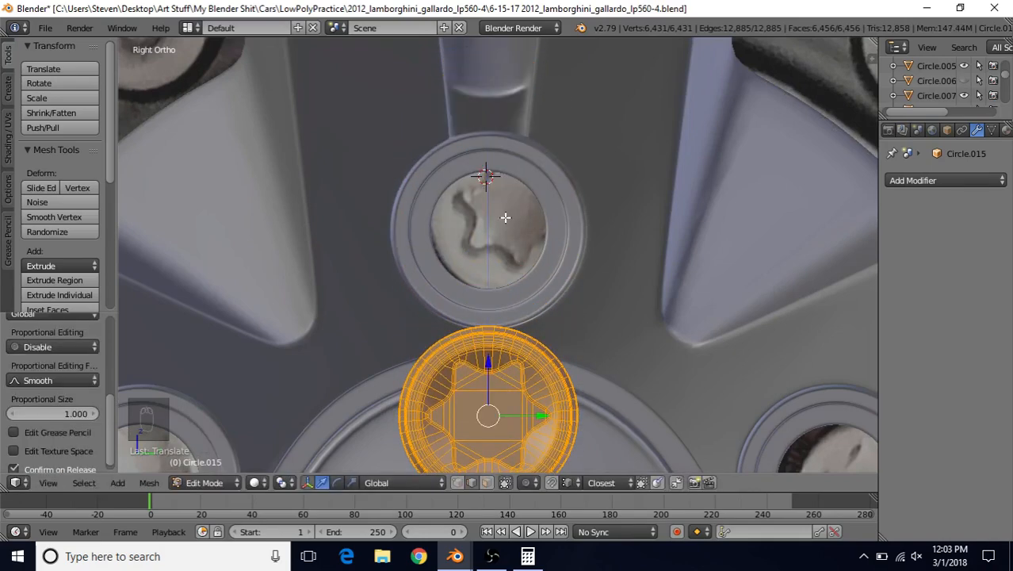
scroll(488, 238, "down", 2)
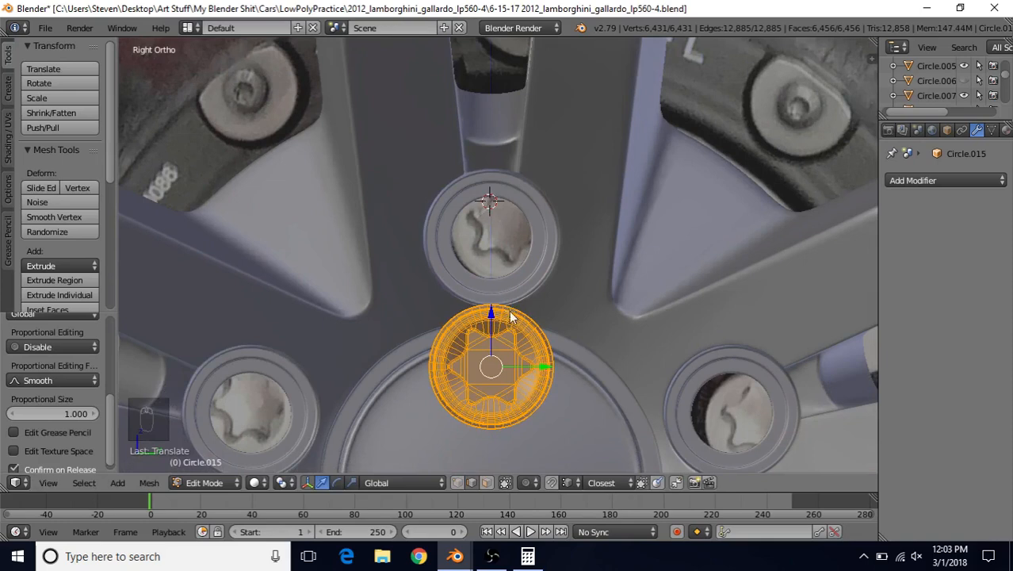
key("Tab")
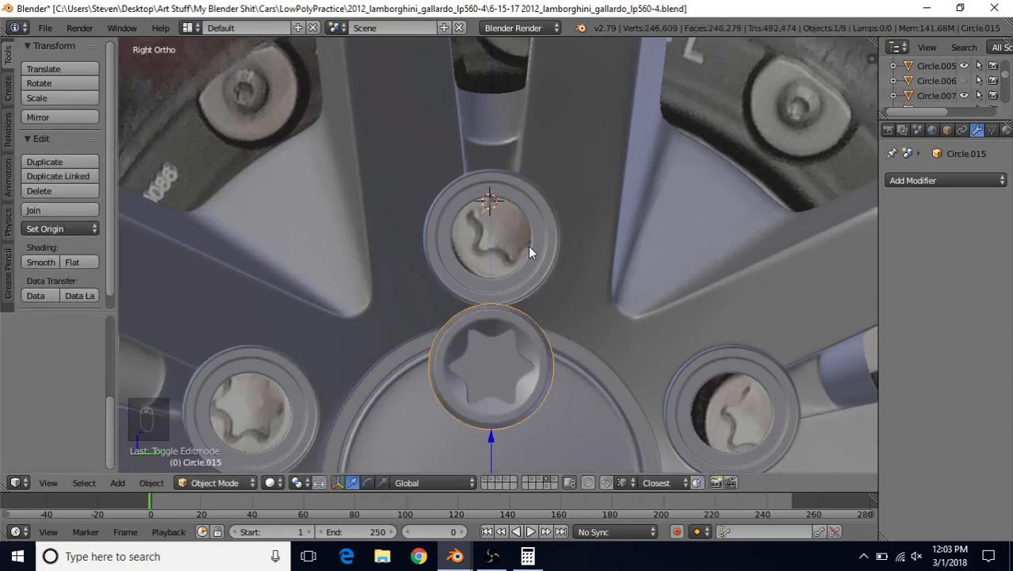
- Select the inner edge loop of the wheel's upper bolt hole in Edit Mode and snap the 3D cursor to it
right_click(588, 102)
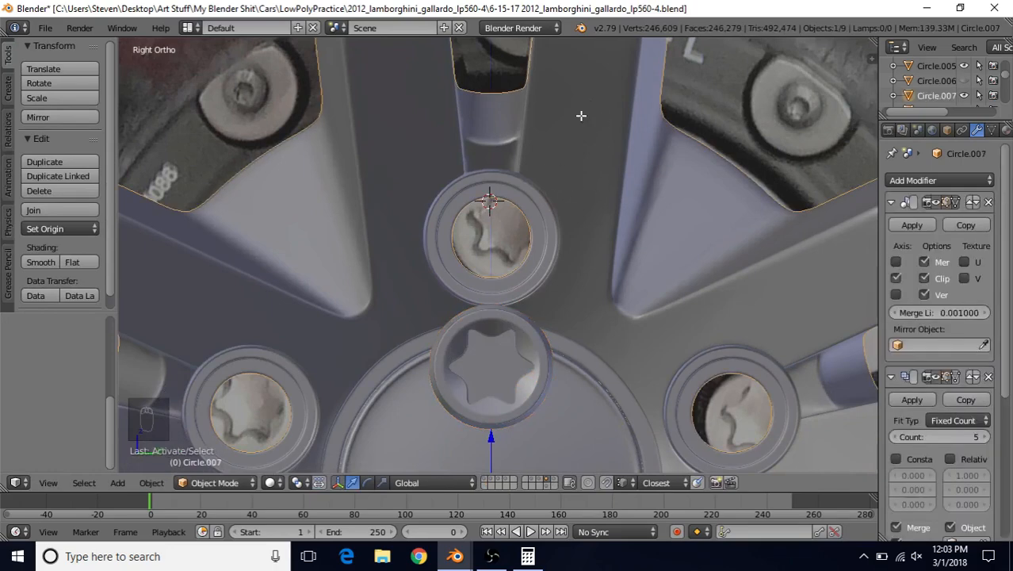
key("Tab")
scroll(489, 203, "up", 4)
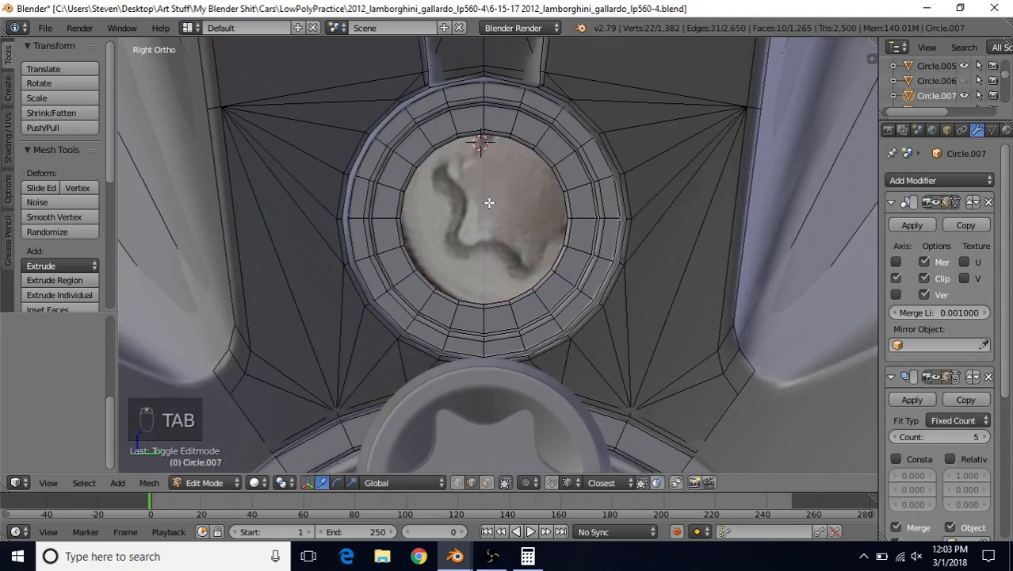
right_click(471, 131, "alt")
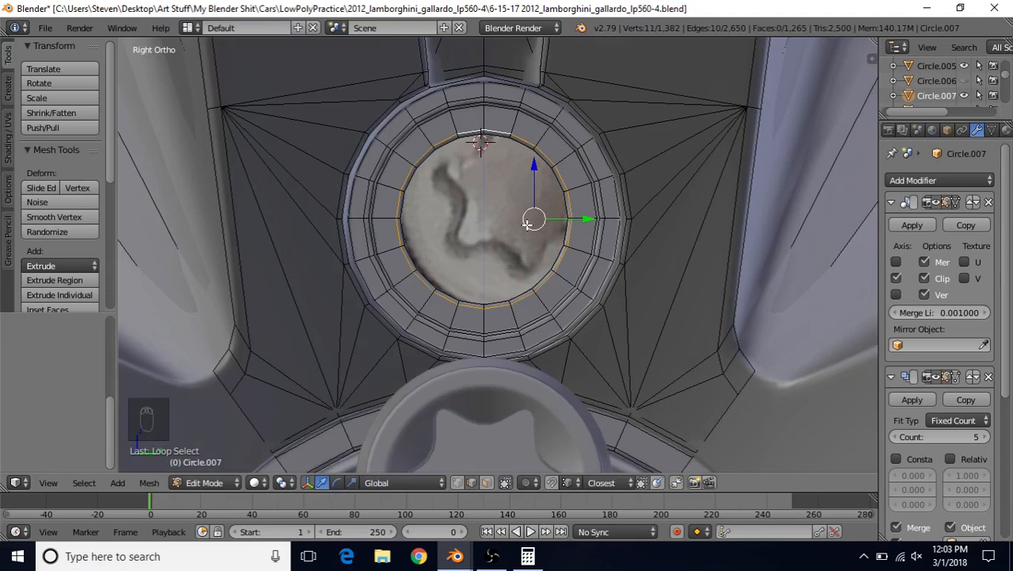
key("shift+s")
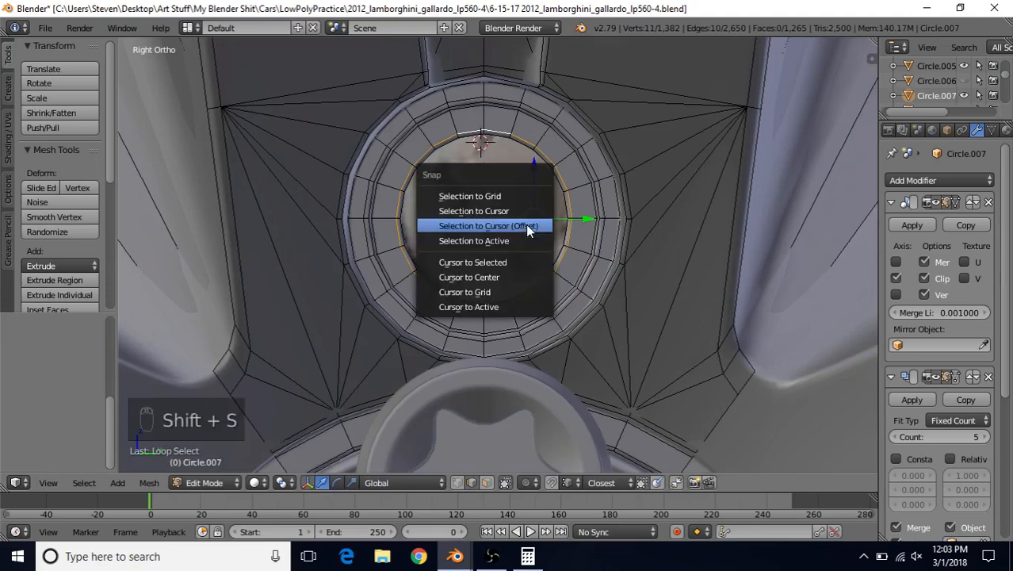
left_click(489, 263)
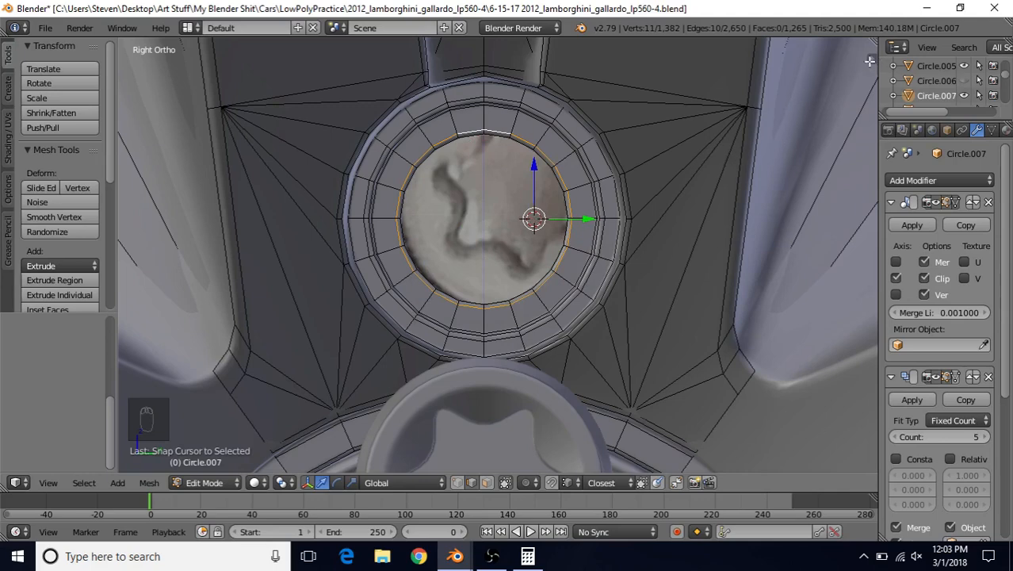
- Set the 3D cursor's Y location to 0 to centre it on the bolt hole
left_click_drag(870, 60, 854, 205)
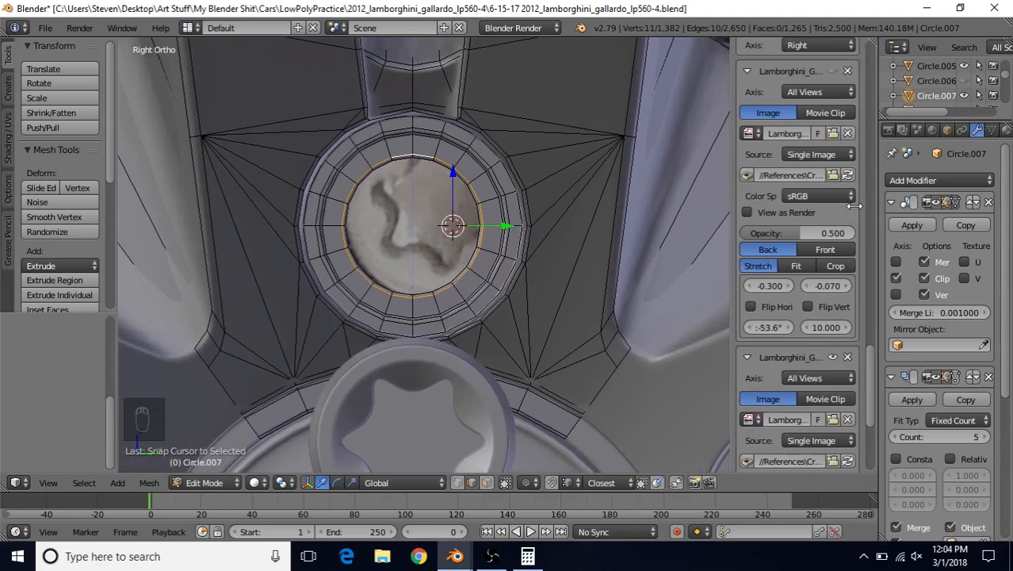
key("n")
key("n")
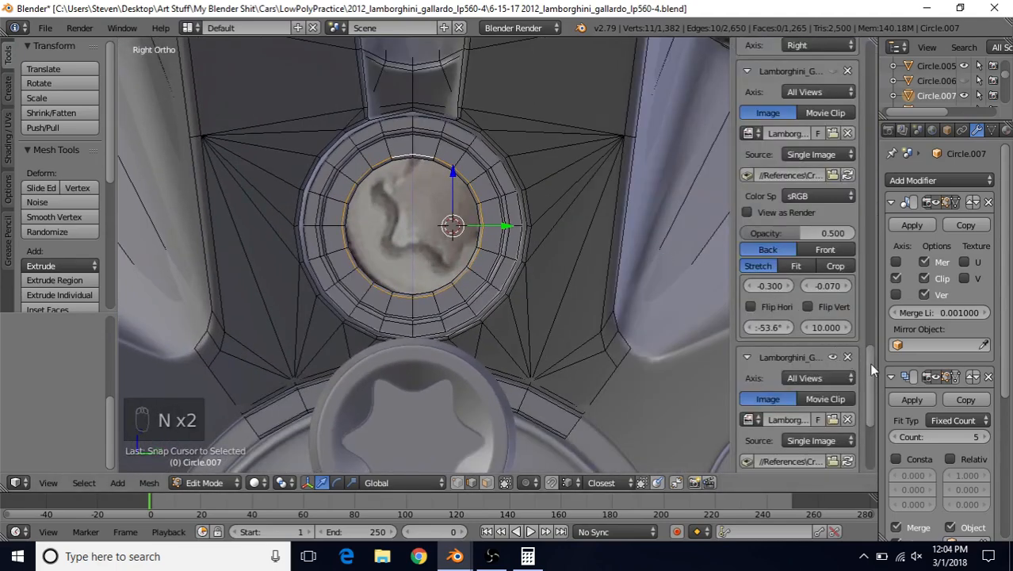
left_click_drag(869, 362, 877, 126)
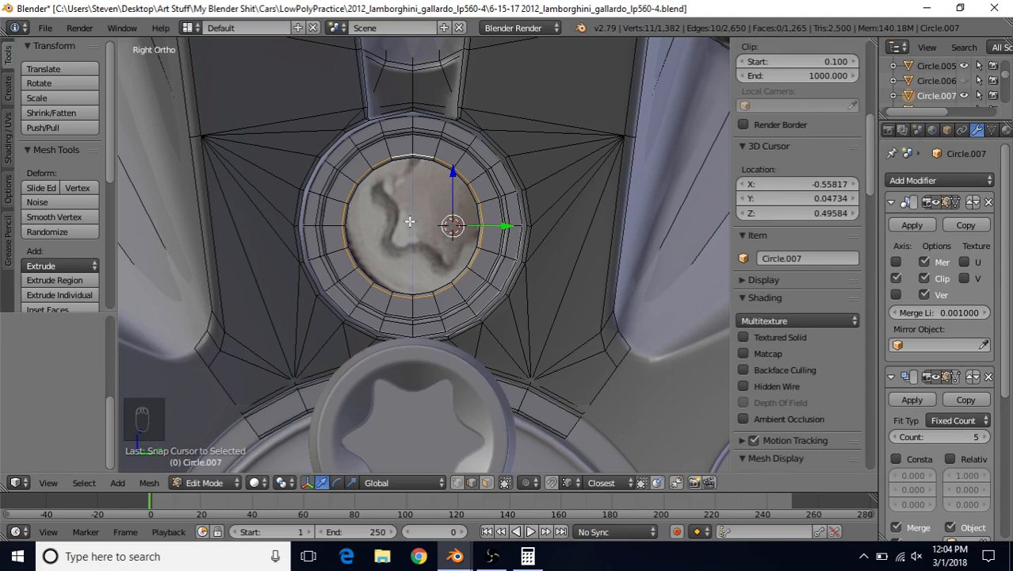
left_click(819, 197)
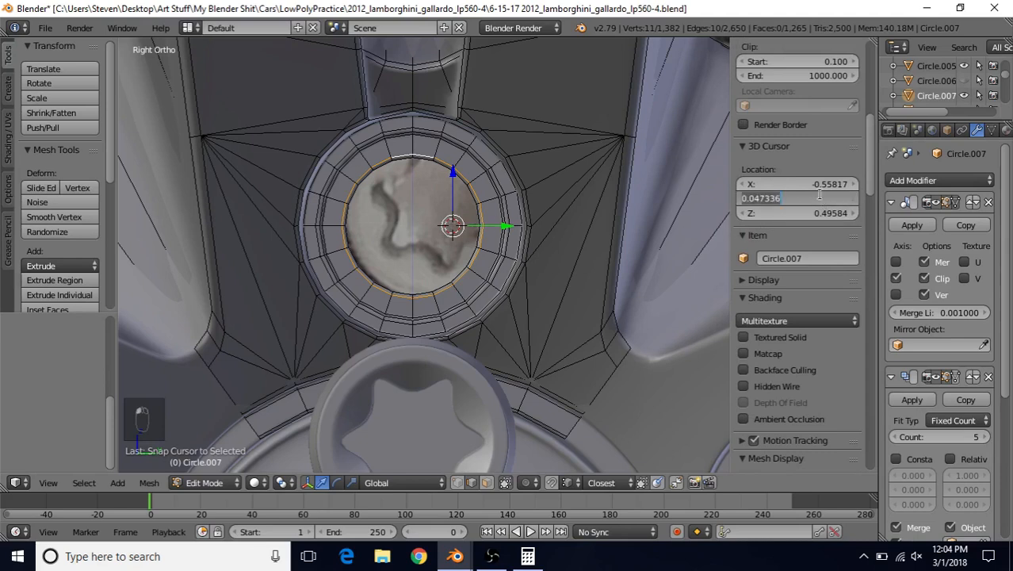
type("0")
key("Return")
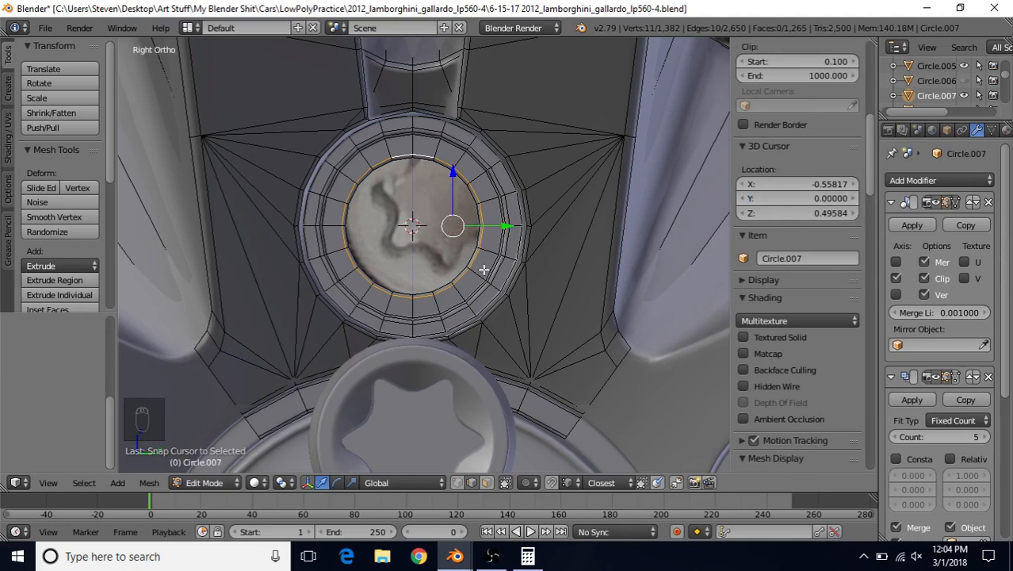
- Snap the bolt copy's entire mesh to the 3D cursor with offset in Edit Mode, and check its placement in the hole
key("Tab")
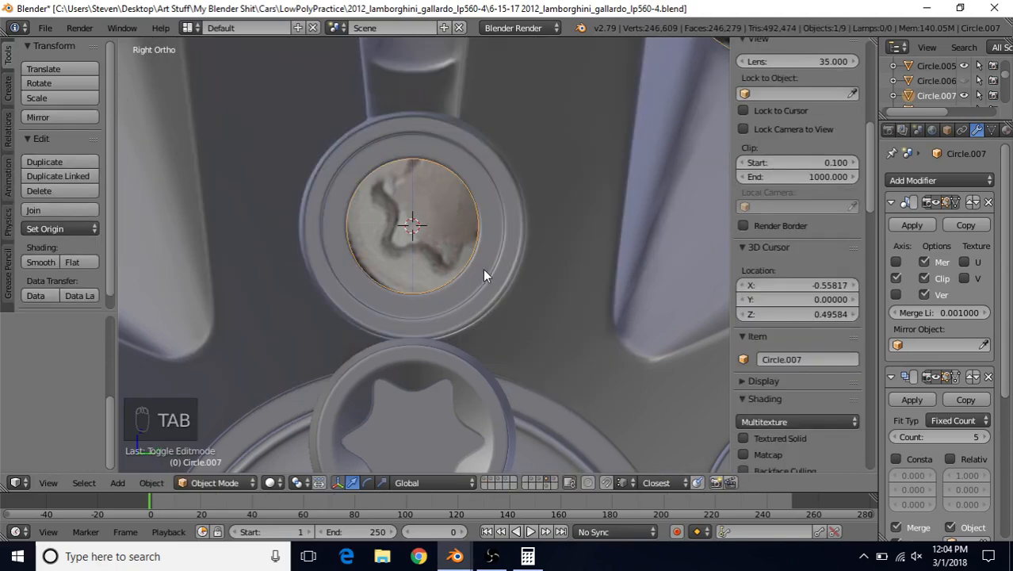
right_click(435, 364)
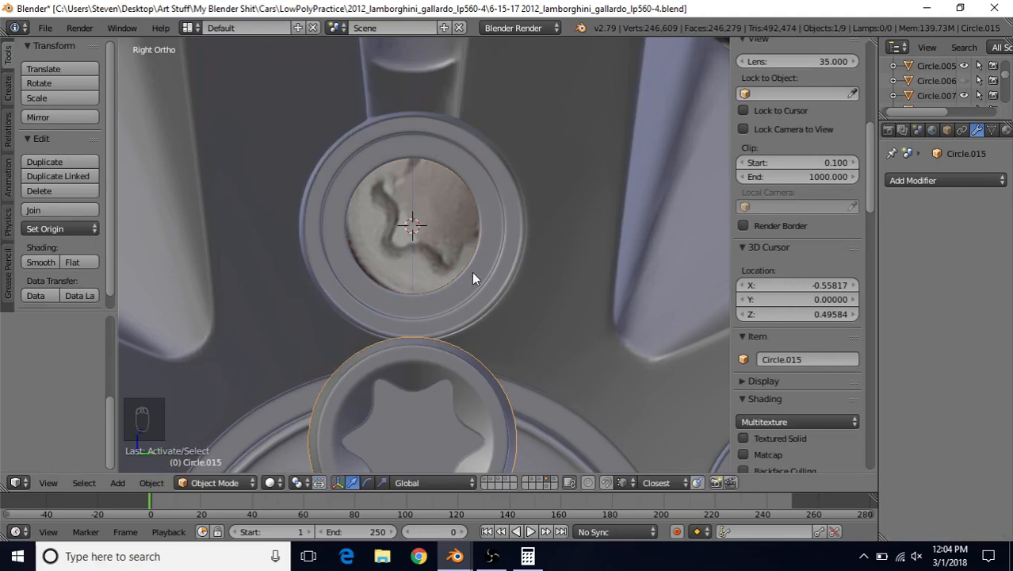
key("Tab")
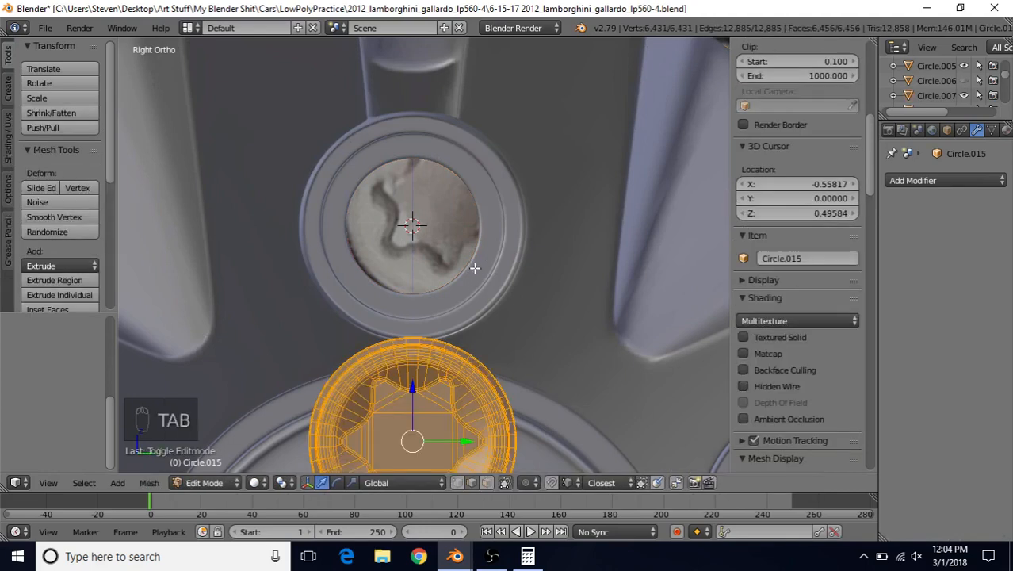
key("shift+s")
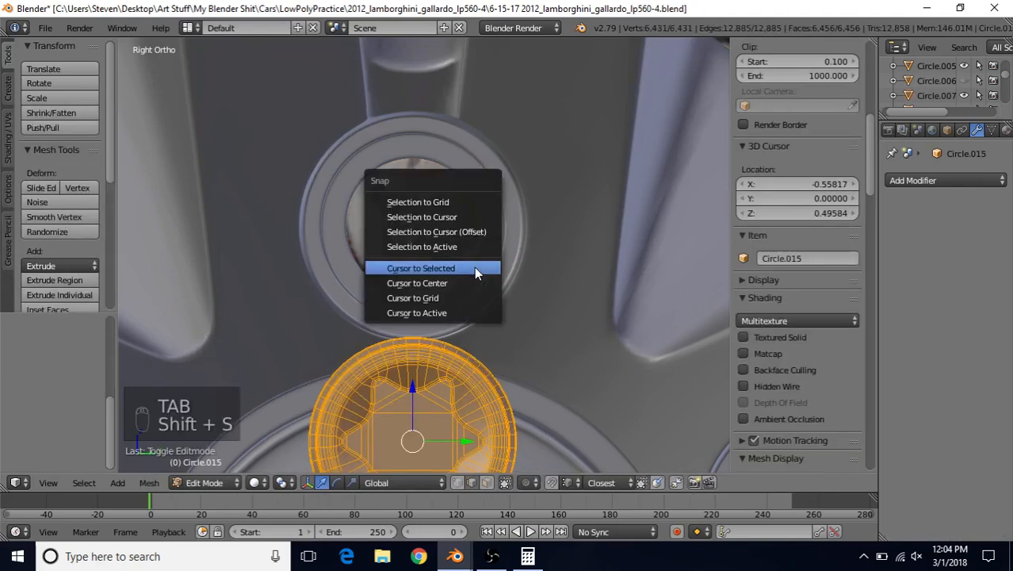
left_click(420, 231)
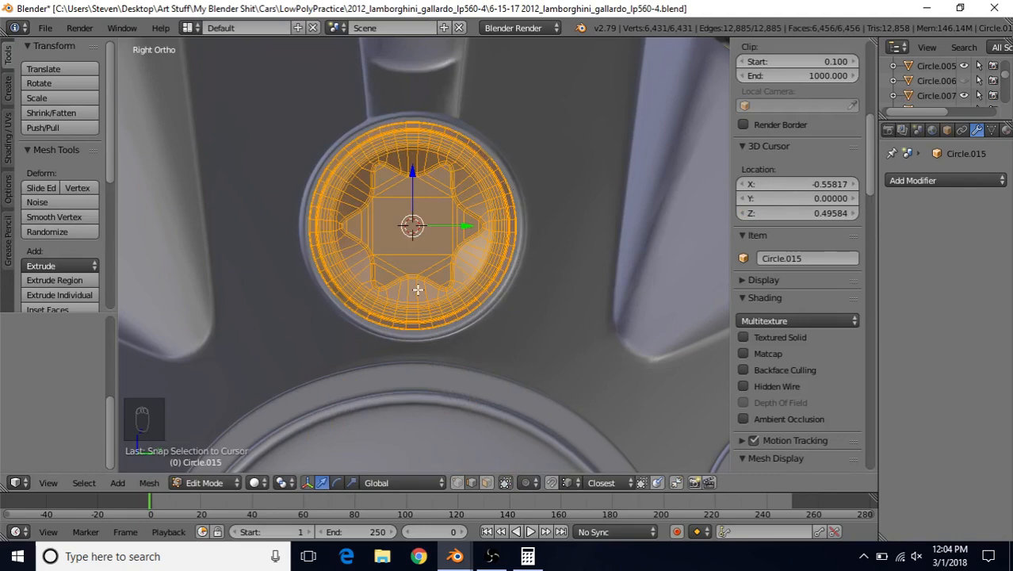
scroll(505, 257, "down", 3)
middle_click_drag(530, 245, 472, 269)
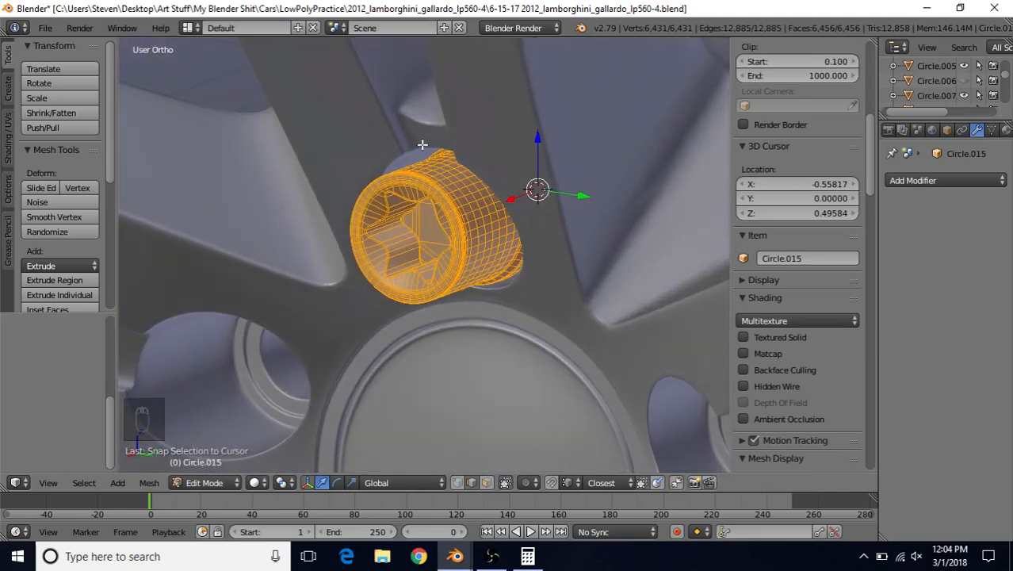
middle_click_drag(513, 225, 481, 201)
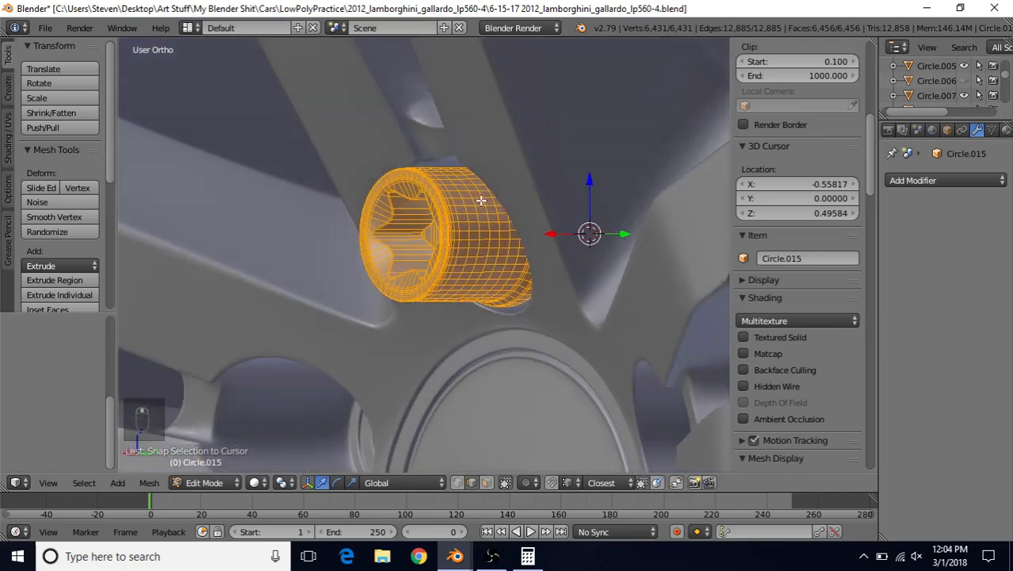
- Move the bolt mesh inward along the X axis until its head sits deep inside the wheel's bolt hole
scroll(480, 295, "up", 2)
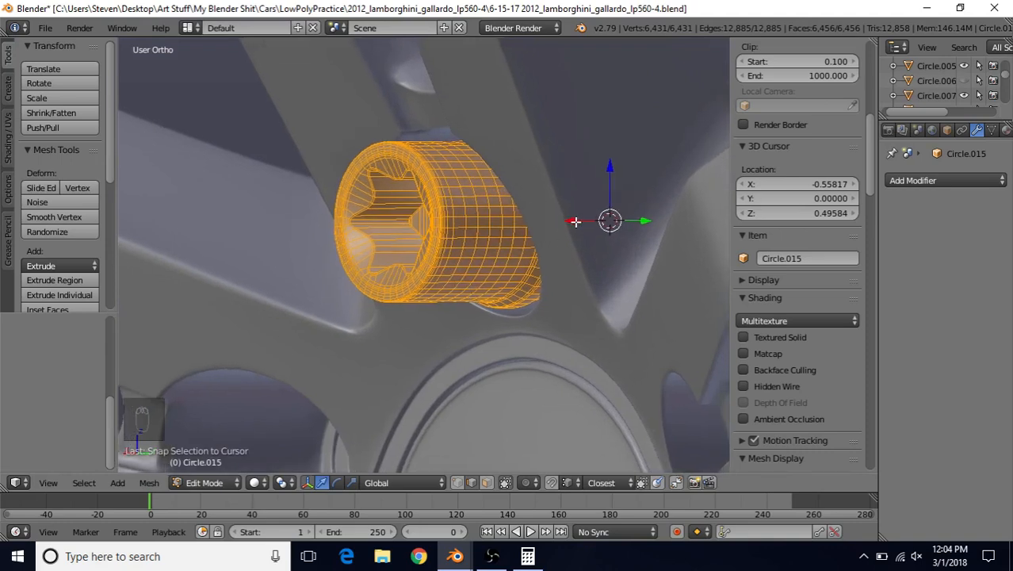
key("g")
key("x")
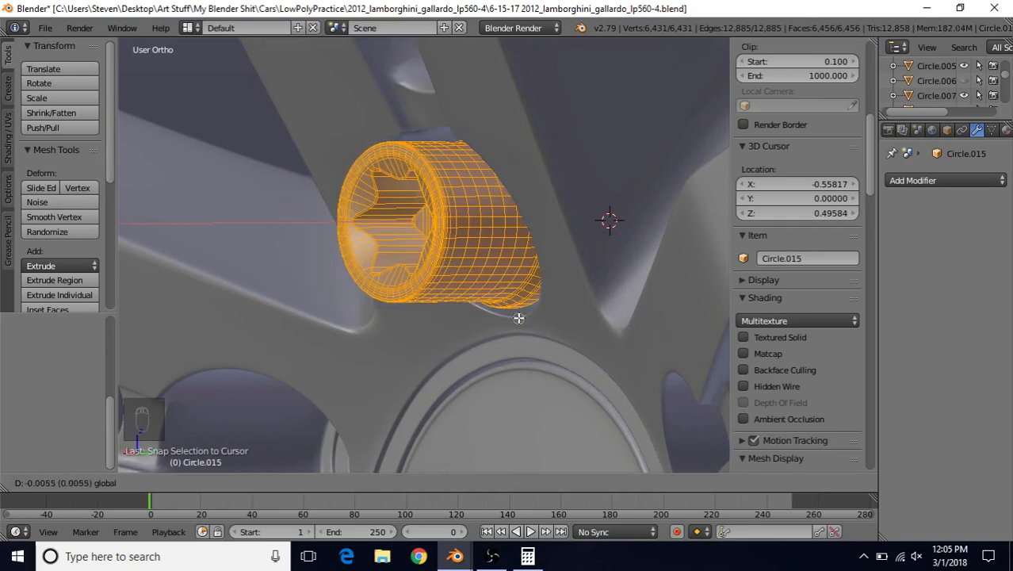
left_click(518, 318)
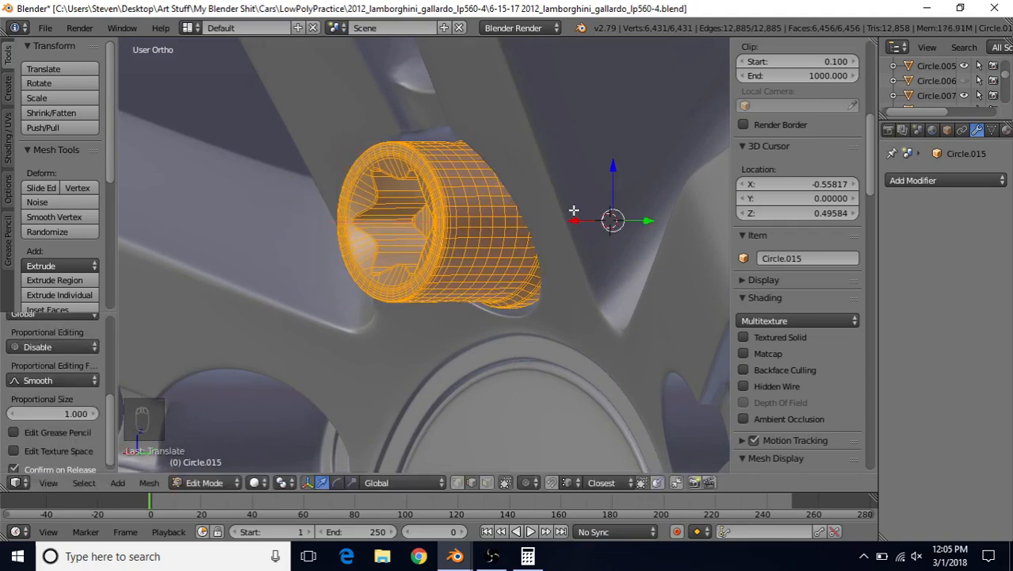
key("g")
key("x")
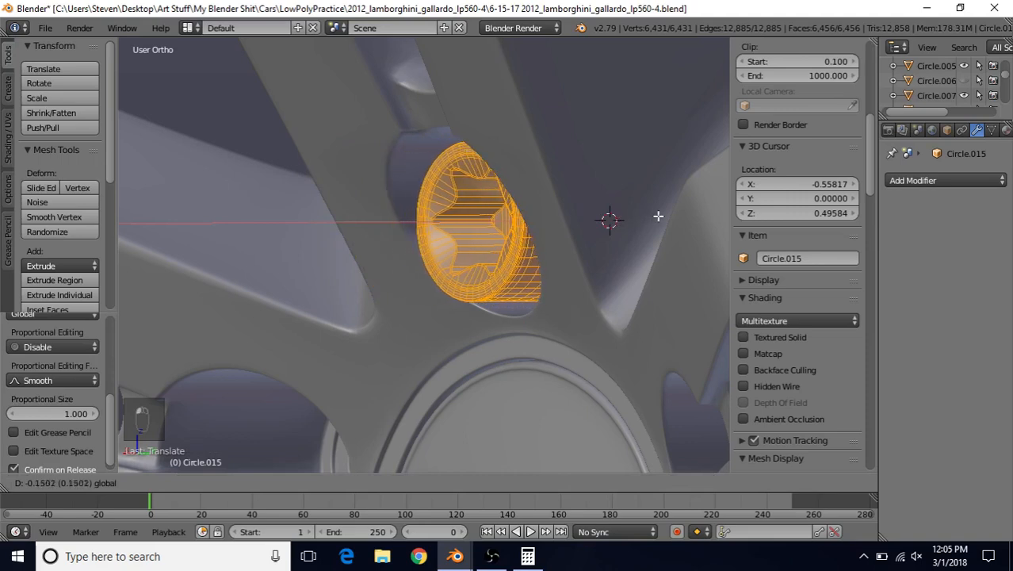
left_click(709, 216)
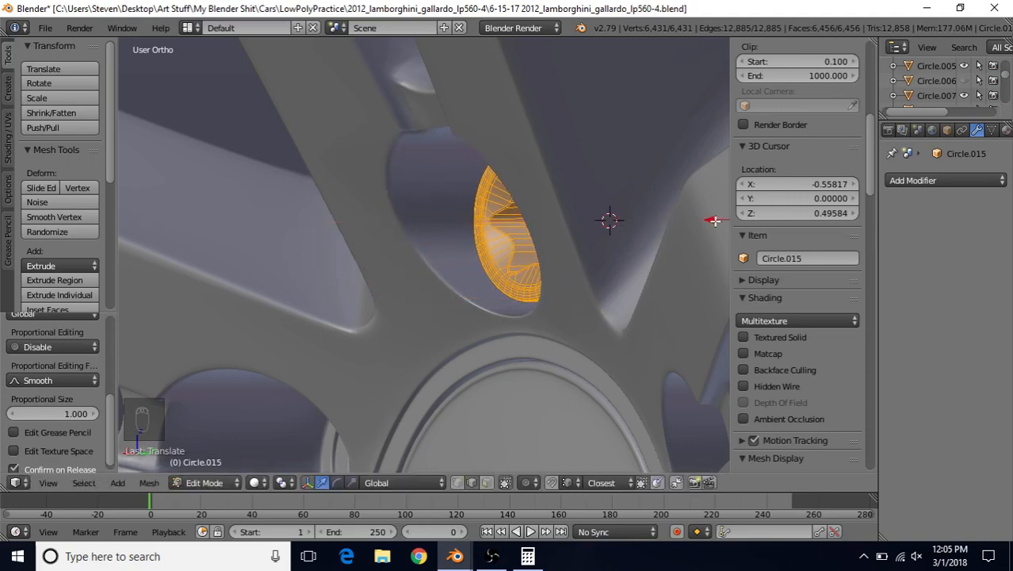
- Move the bolt mesh back outward along X by about 0.026 and return to Object Mode
key("g")
key("x")
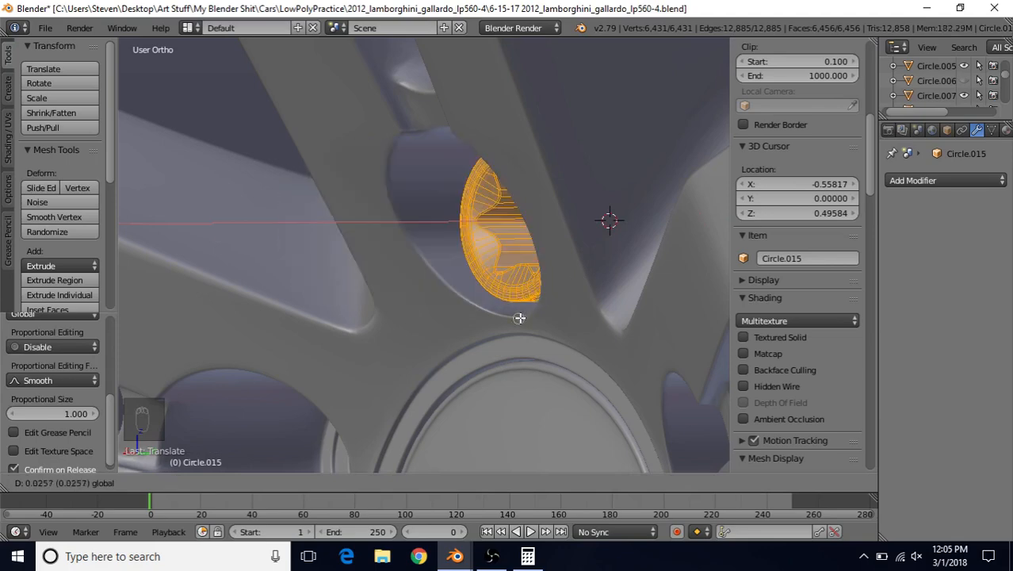
left_click(519, 318)
scroll(519, 309, "down", 2)
middle_click_drag(520, 234, 554, 214)
scroll(547, 237, "up", 3)
key("Tab")
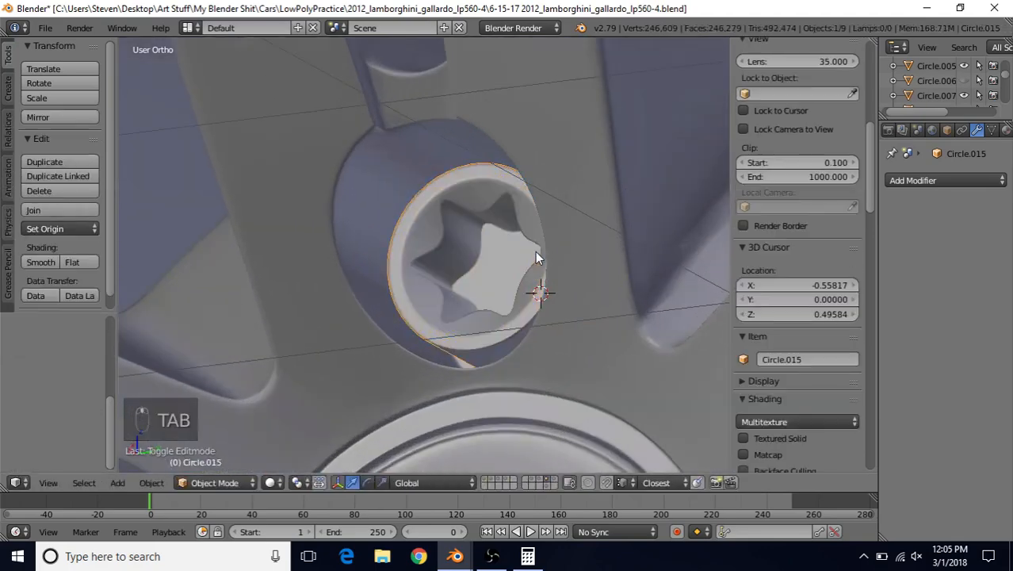
- Examine how deep the bolt sits in the hole, from several angles and in wireframe front view in Edit Mode
middle_click_drag(535, 257, 552, 312)
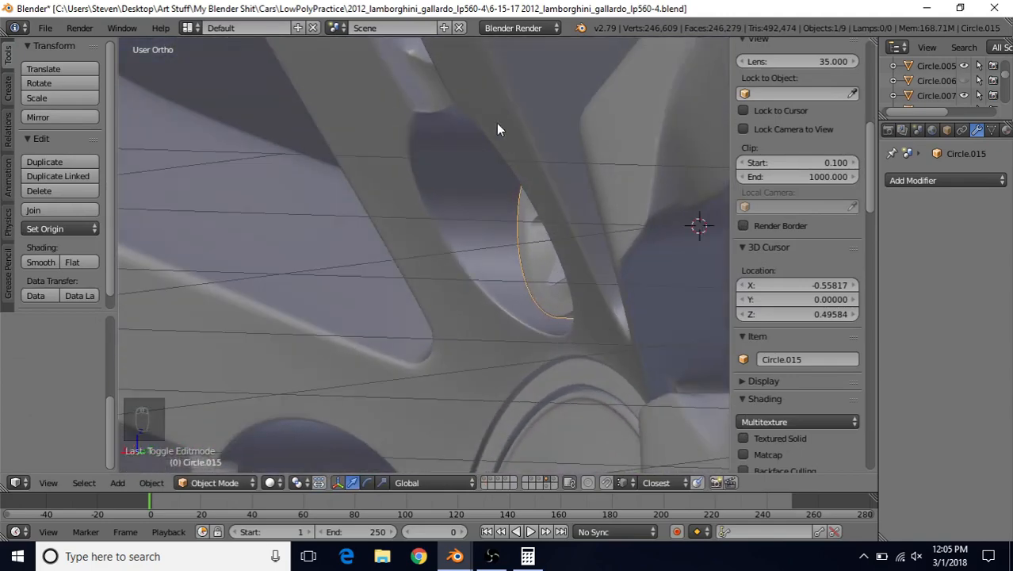
middle_click_drag(561, 342, 550, 264)
scroll(470, 249, "down", 5)
middle_click_drag(446, 253, 460, 213)
middle_click_drag(456, 190, 493, 315)
key("Tab")
key("Tab")
key("Tab")
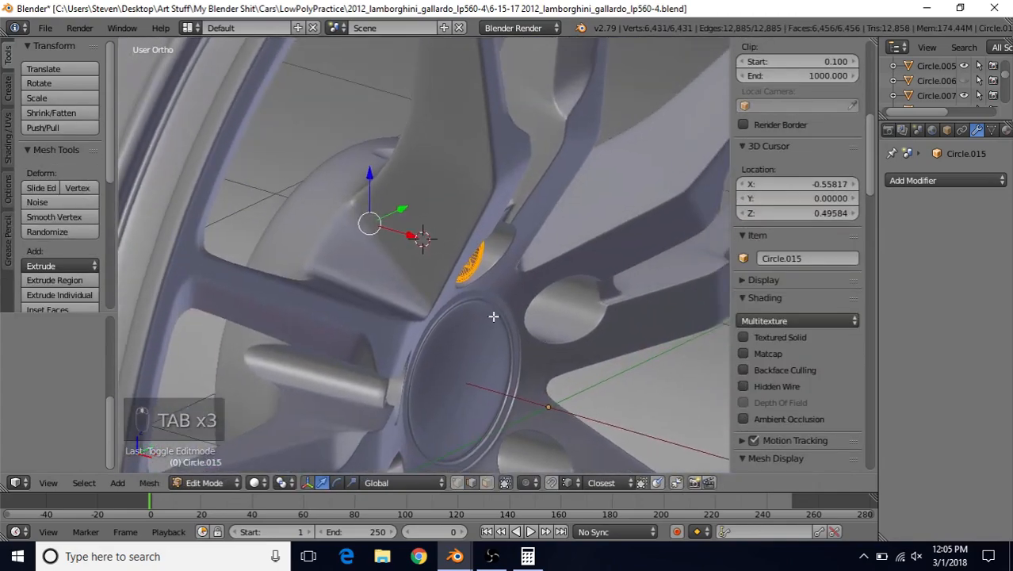
key("z")
middle_click_drag(458, 260, 499, 269)
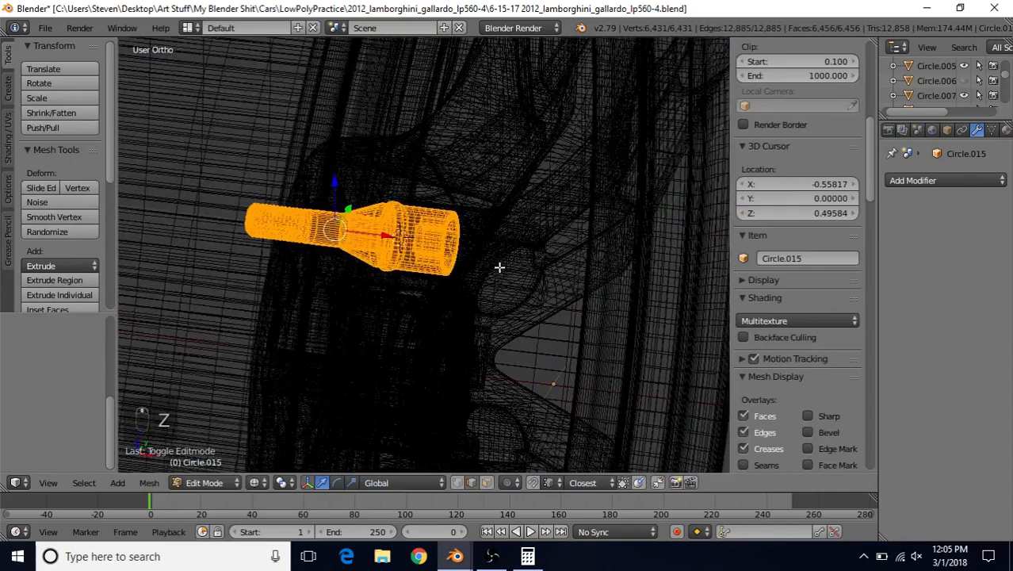
key("KP_1")
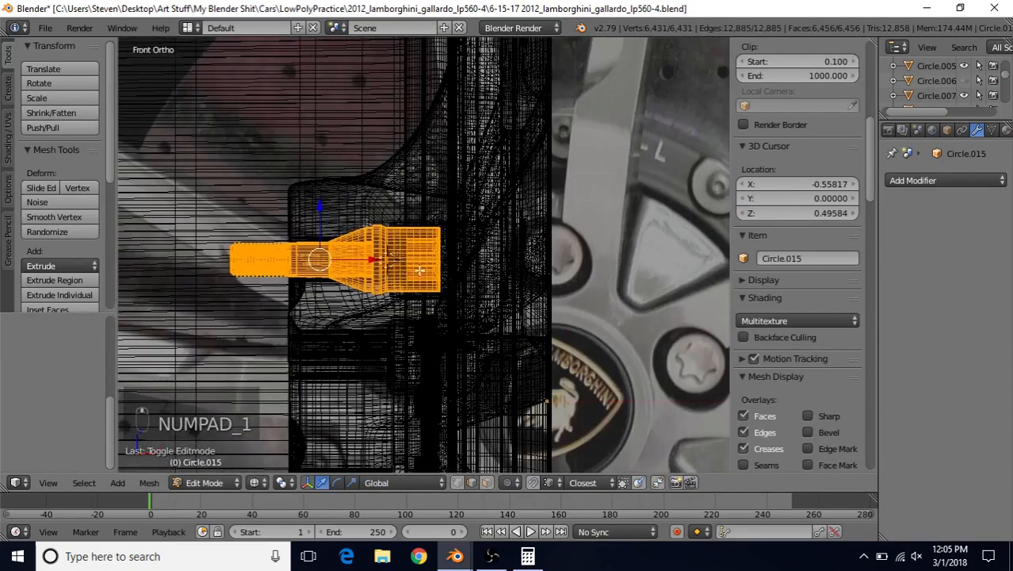
- Border-select the bolt's threaded shank in the front view and try to shift it along X
middle_click_drag(384, 282, 543, 292, "shift")
scroll(543, 292, "up", 5)
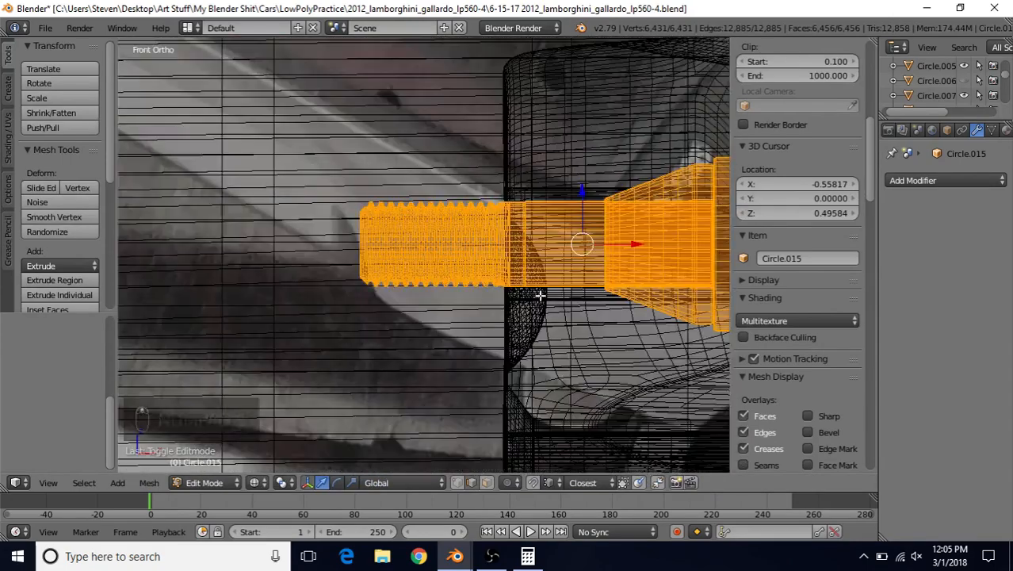
scroll(543, 292, "up", 1)
right_click(391, 216)
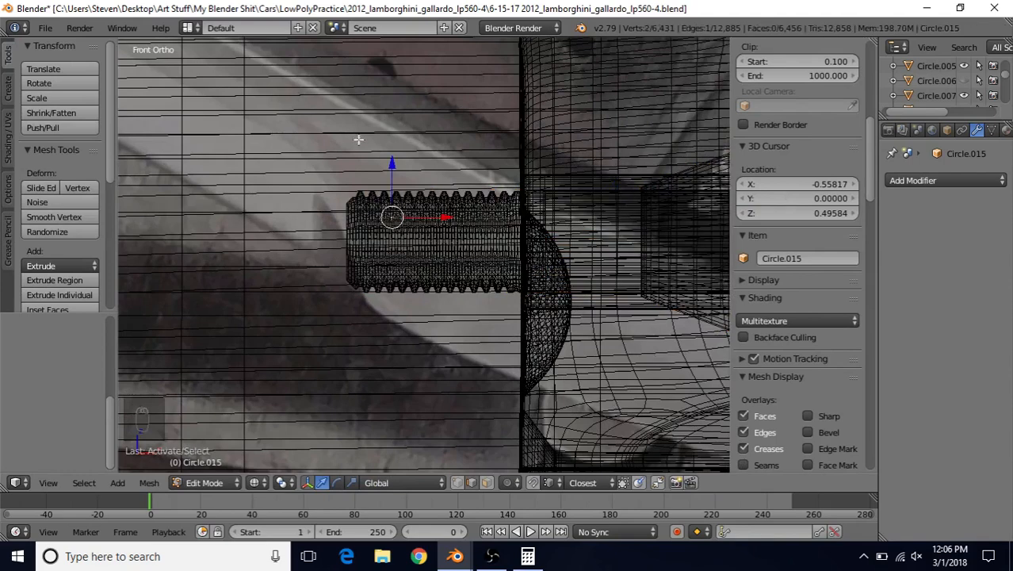
key("b")
left_click_drag(255, 84, 596, 334)
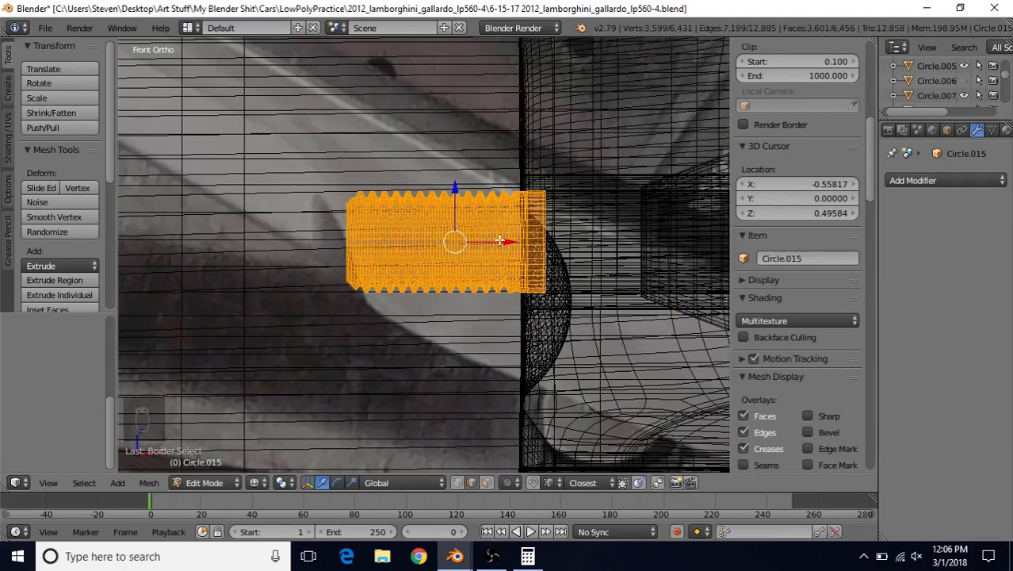
mouse_move(500, 242)
left_mouse_down()
mouse_move(458, 241)
mouse_move(547, 243)
mouse_move(388, 229)
mouse_move(487, 232)
left_mouse_up()
scroll(531, 257, "down", 3)
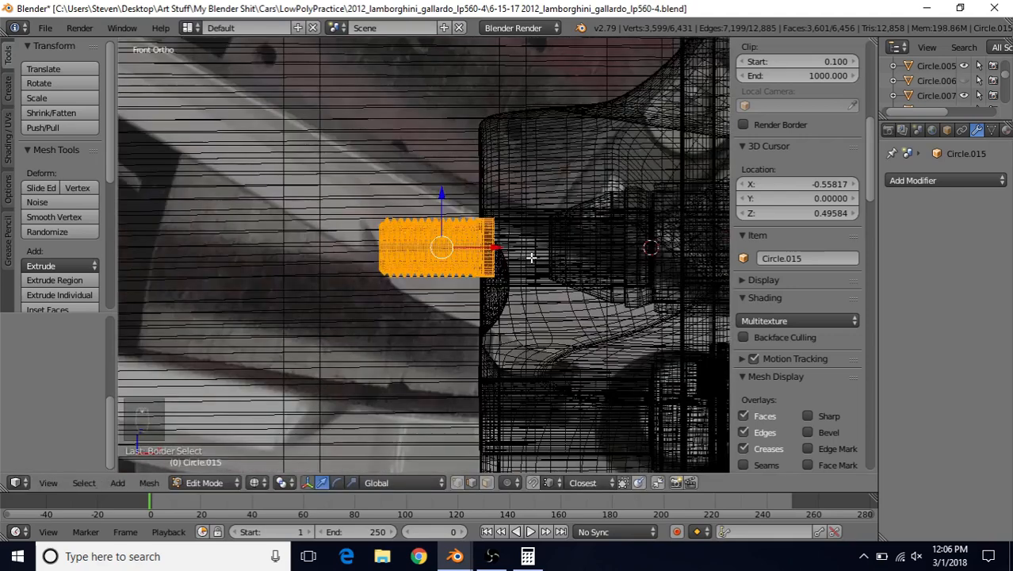
- Return to solid shading in Object Mode and check the bolt from the back and front of the wheel
key("z")
key("Tab")
scroll(350, 238, "down", 4)
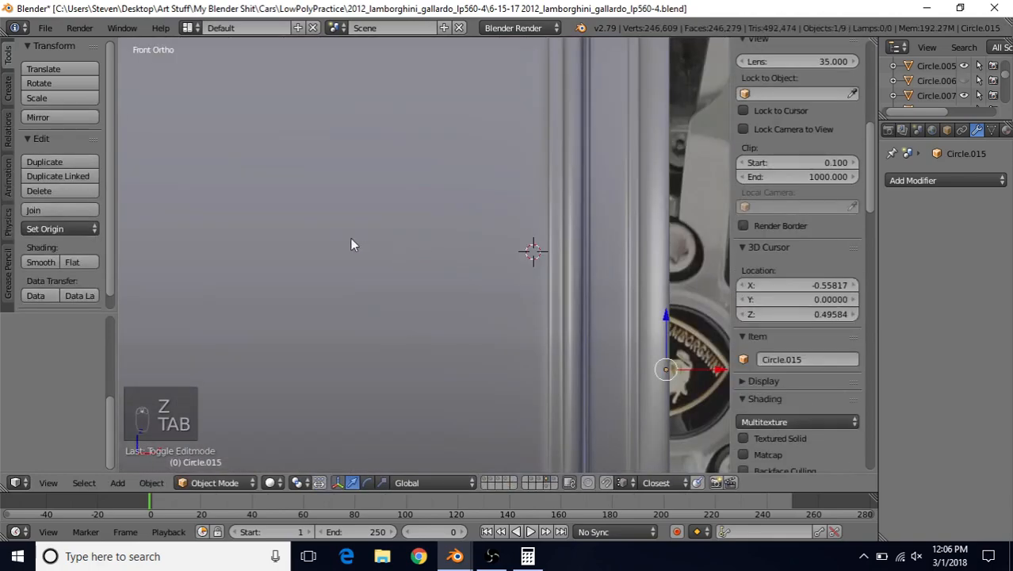
mouse_move(349, 238)
middle_mouse_down()
mouse_move(404, 254)
mouse_move(513, 256)
middle_mouse_up()
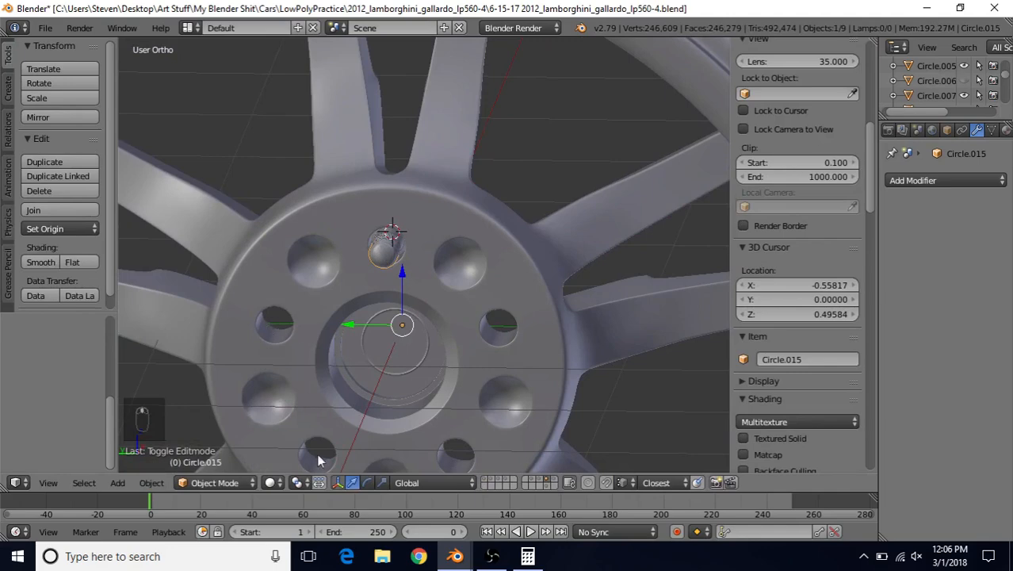
middle_click_drag(495, 357, 552, 225)
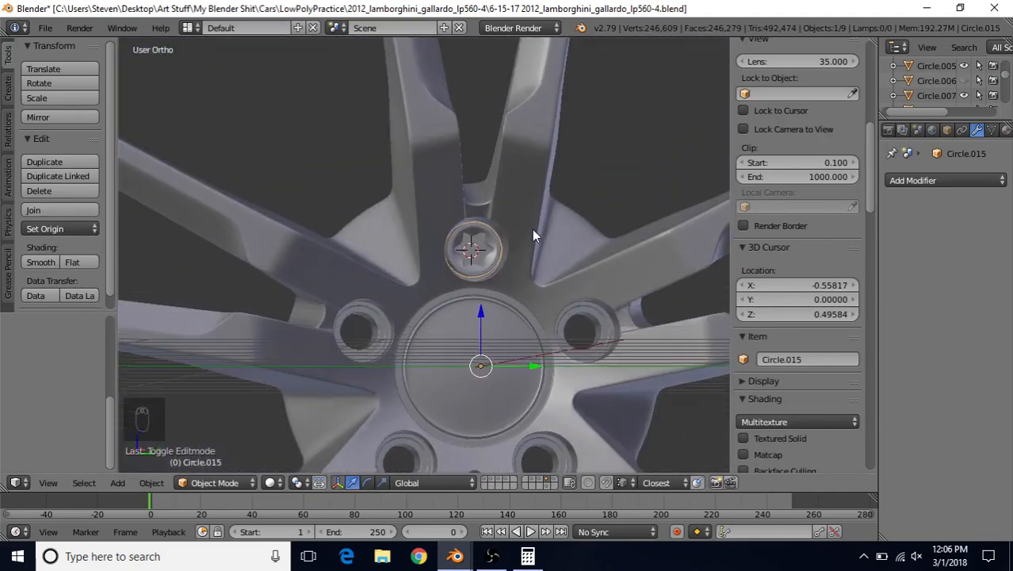
- Switch to the right view and reset the 3D cursor to the scene's center
key("KP_3")
scroll(509, 280, "down", 1)
middle_click_drag(508, 280, 505, 218, "shift")
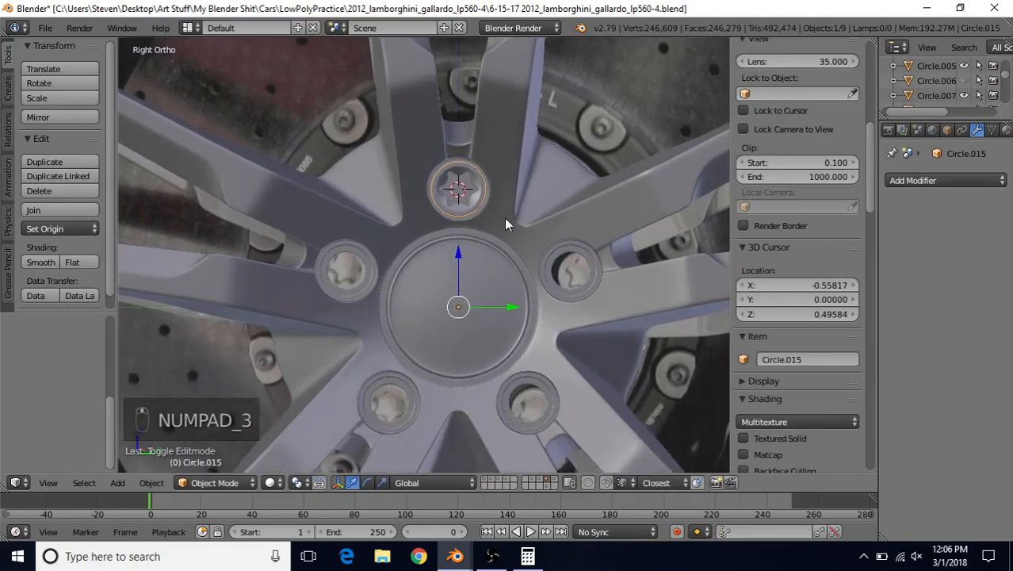
key("shift+s")
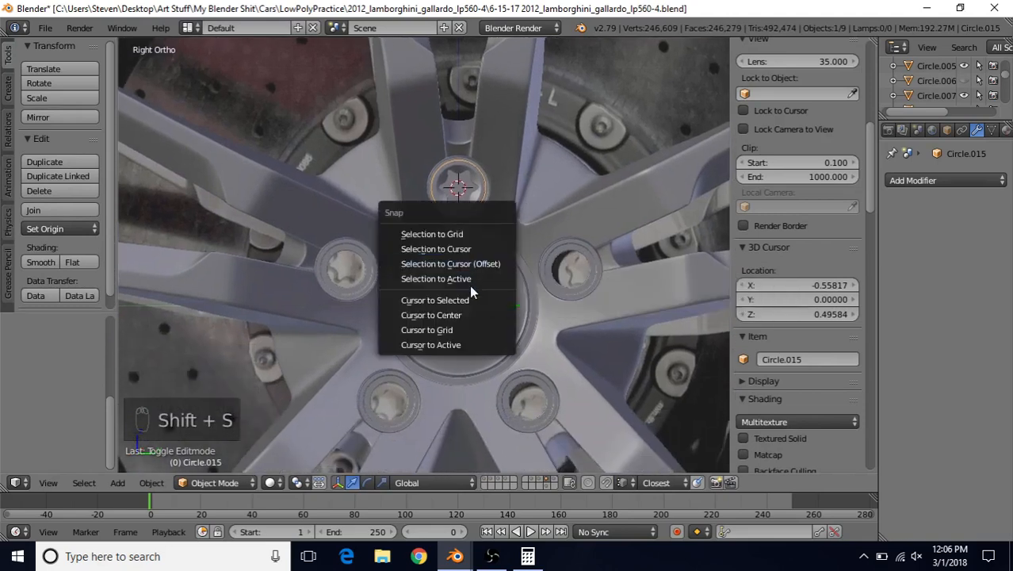
left_click(403, 315)
- Select the entire bolt mesh in Edit Mode and set the pivot point to the 3D Cursor
scroll(443, 260, "up", 4)
key("Tab")
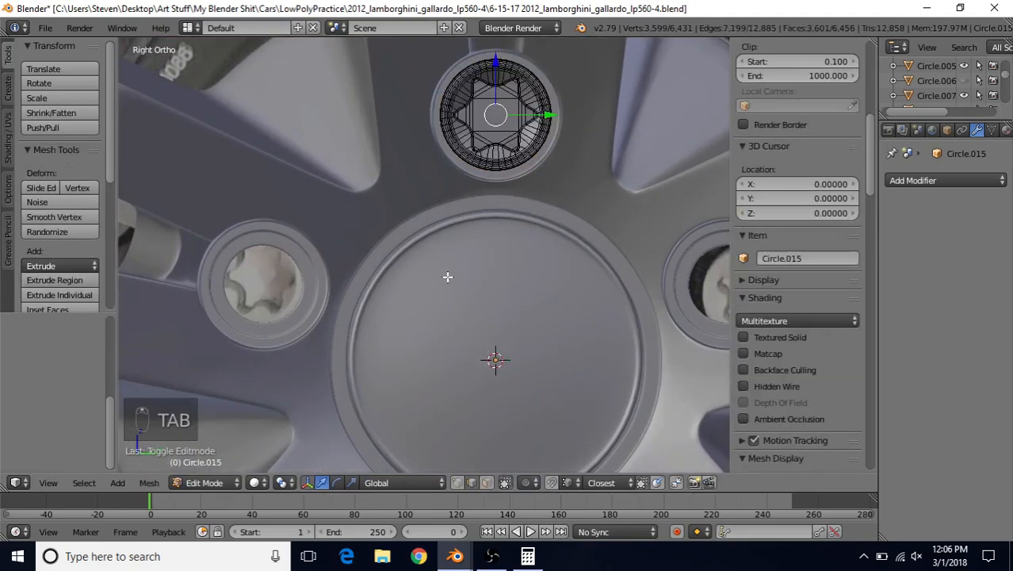
scroll(447, 275, "down", 2)
key("a")
key("a")
key("a")
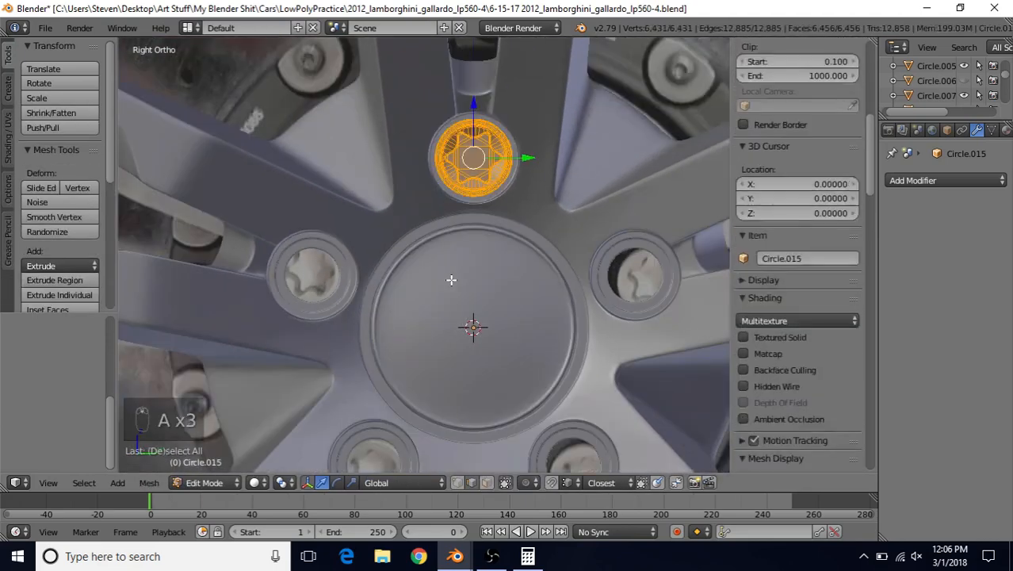
left_click(284, 483)
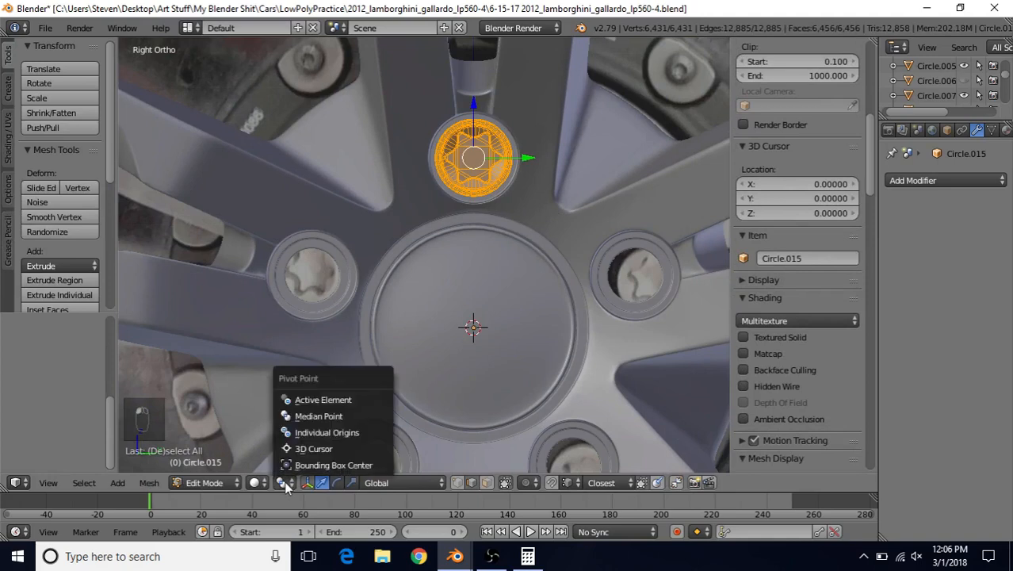
left_click(309, 450)
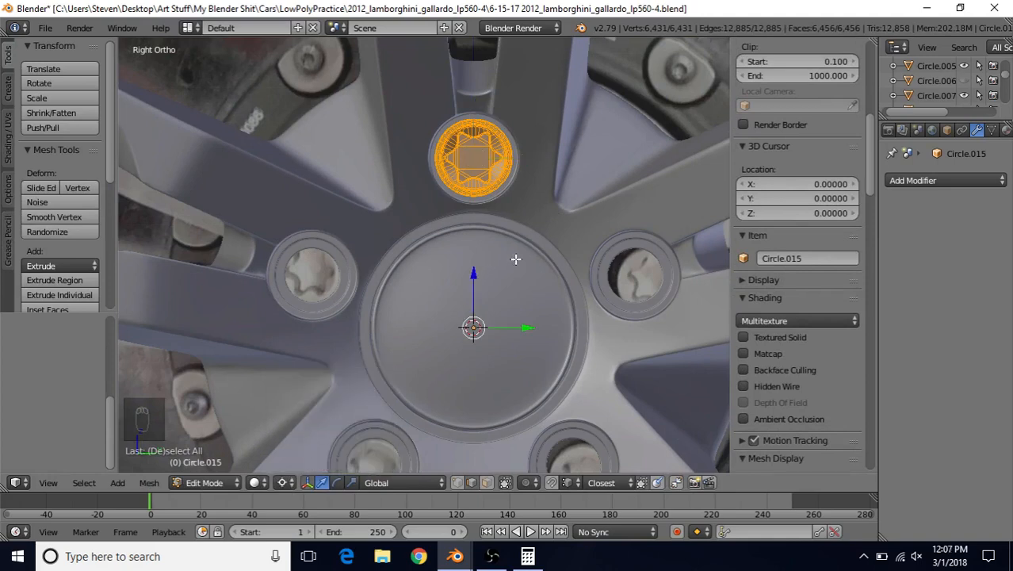
- Duplicate the bolt mesh rotated 72° around the wheel's center, and repeat this three more times to fill the remaining bolt holes
key("shift+d")
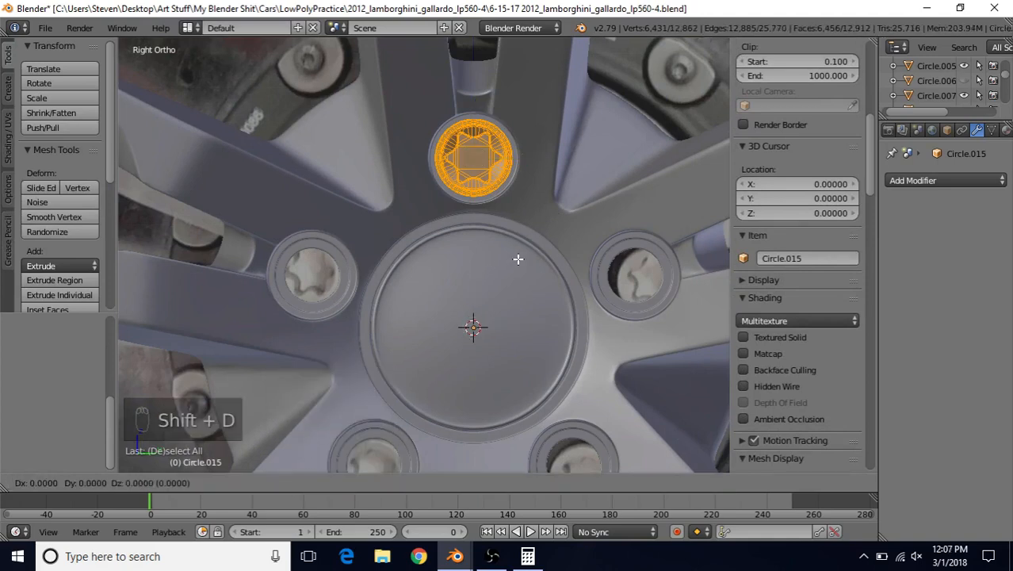
type("r72")
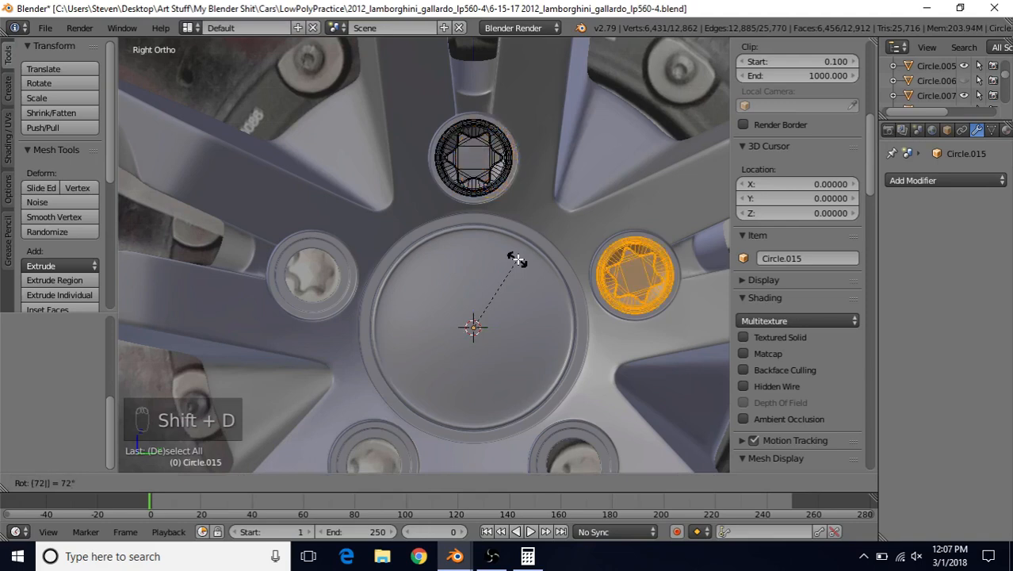
key("Return")
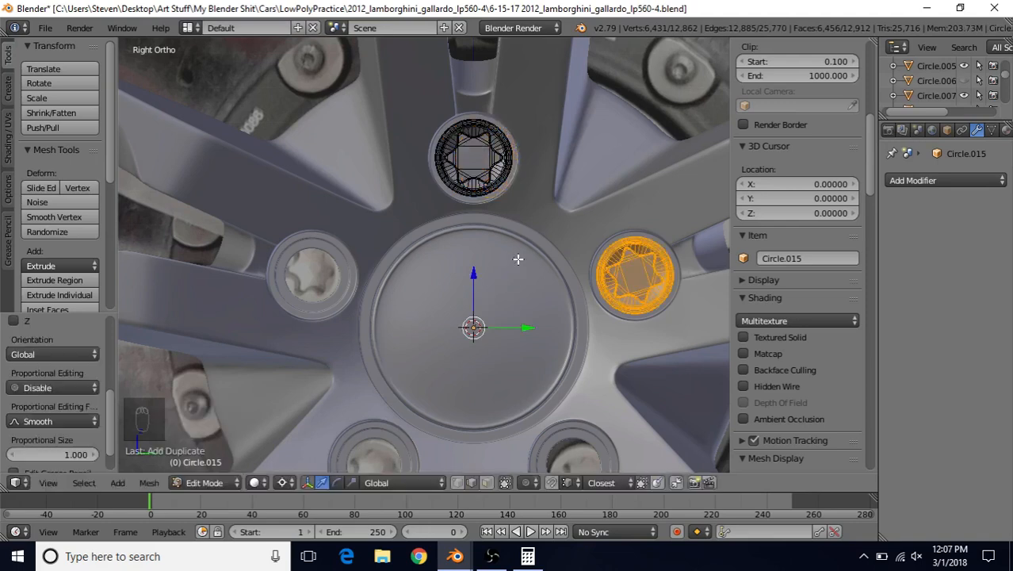
key("shift+r")
key("shift+r")
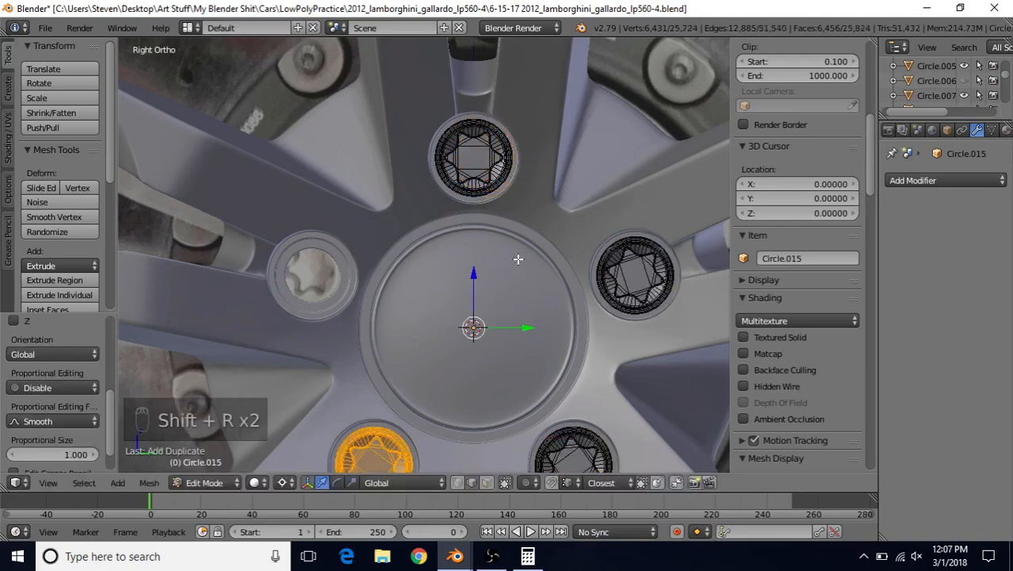
key("shift+r")
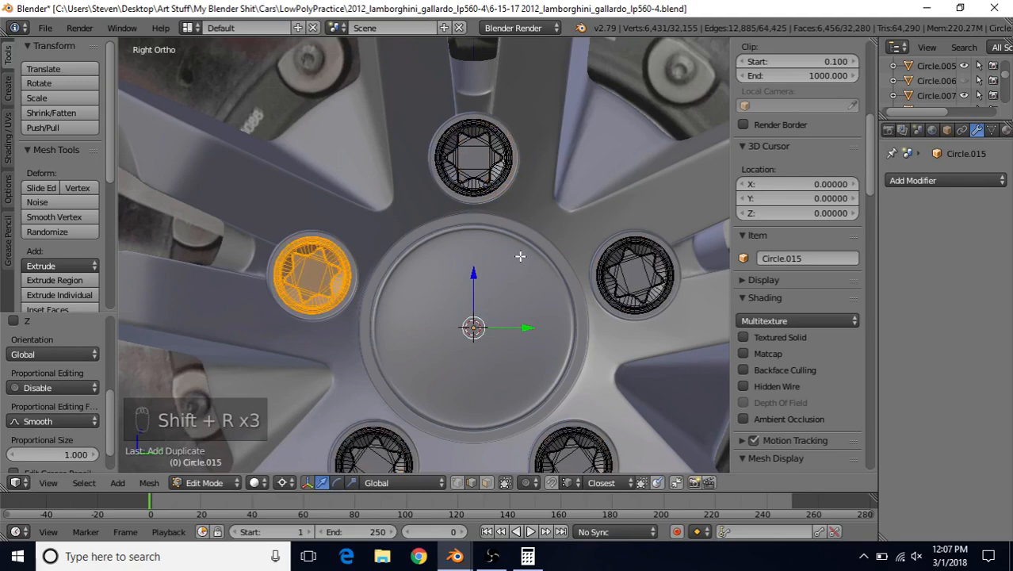
- Return to Object Mode with everything deselected and check the five bolts in the wheel
key("a")
key("Tab")
scroll(501, 292, "down", 3)
key("a")
key("a")
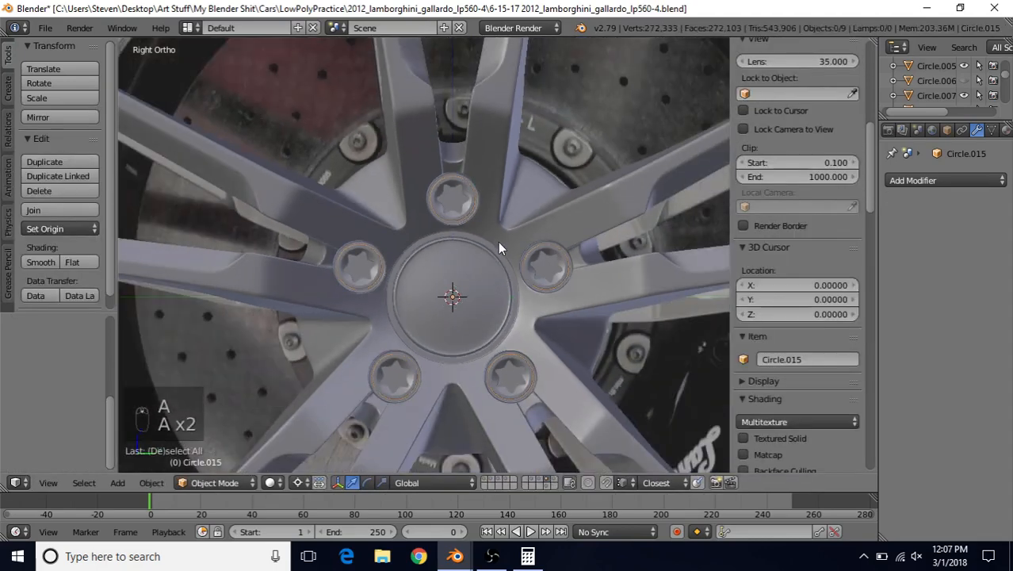
middle_click_drag(498, 242, 465, 248)
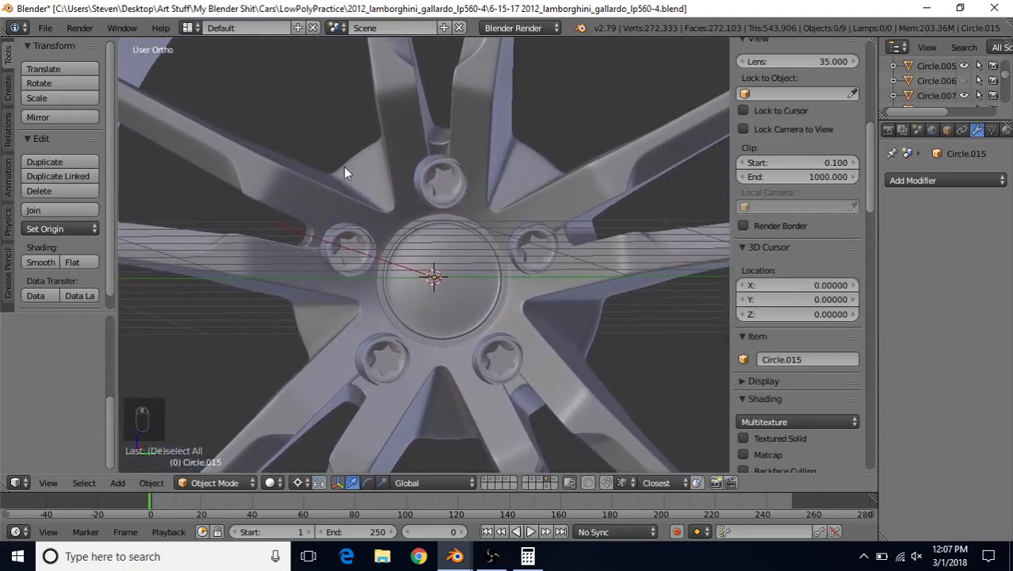
- Save the Blender file
left_click(45, 28)
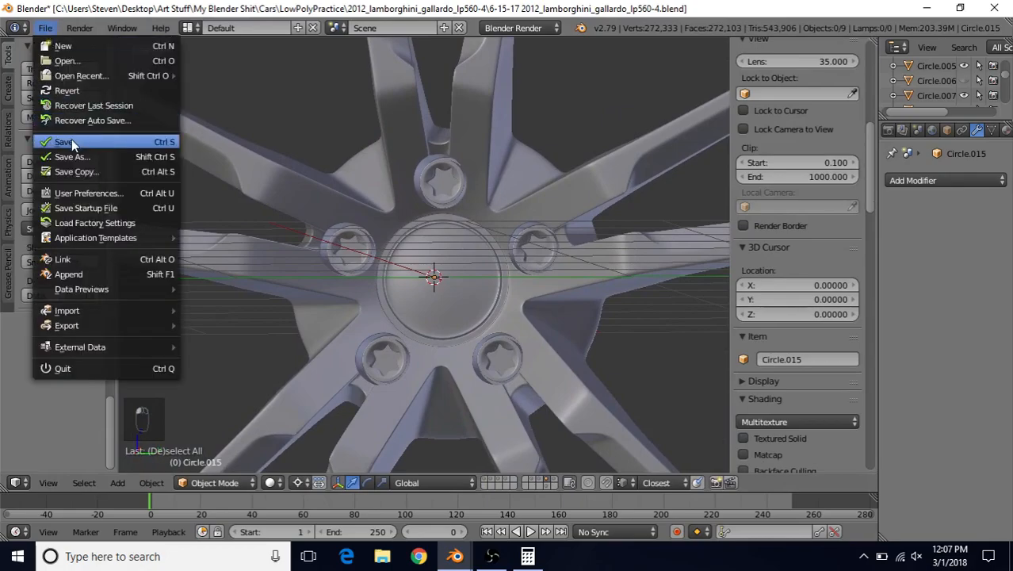